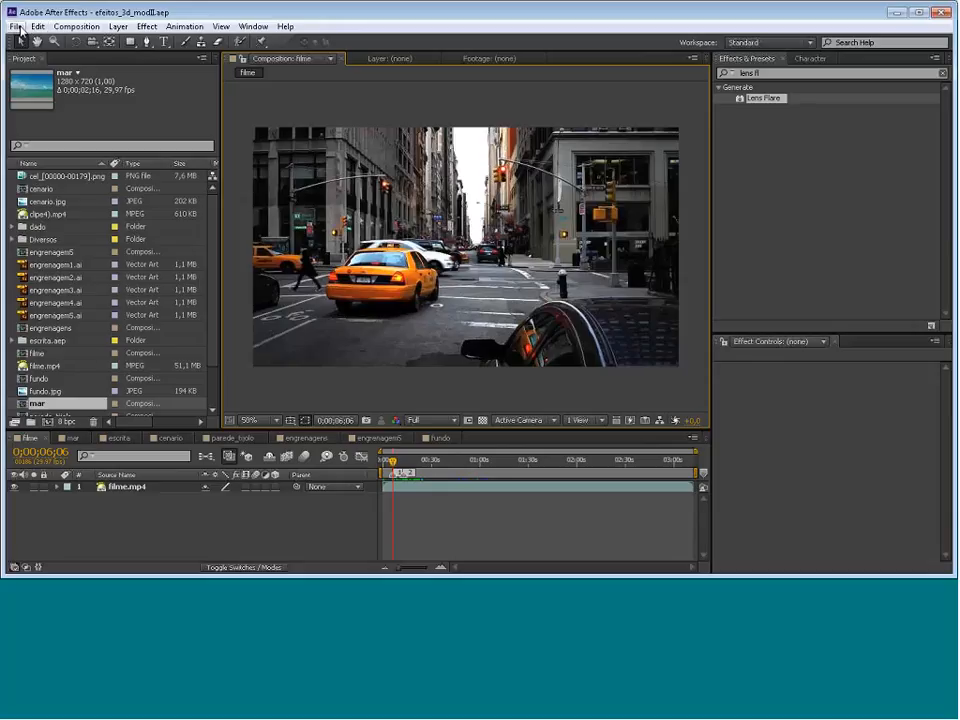
# Import the project file escrita.aep from the projetos folder on the desktop
pyautogui.click(17, 27)
pyautogui.moveTo(90, 199)
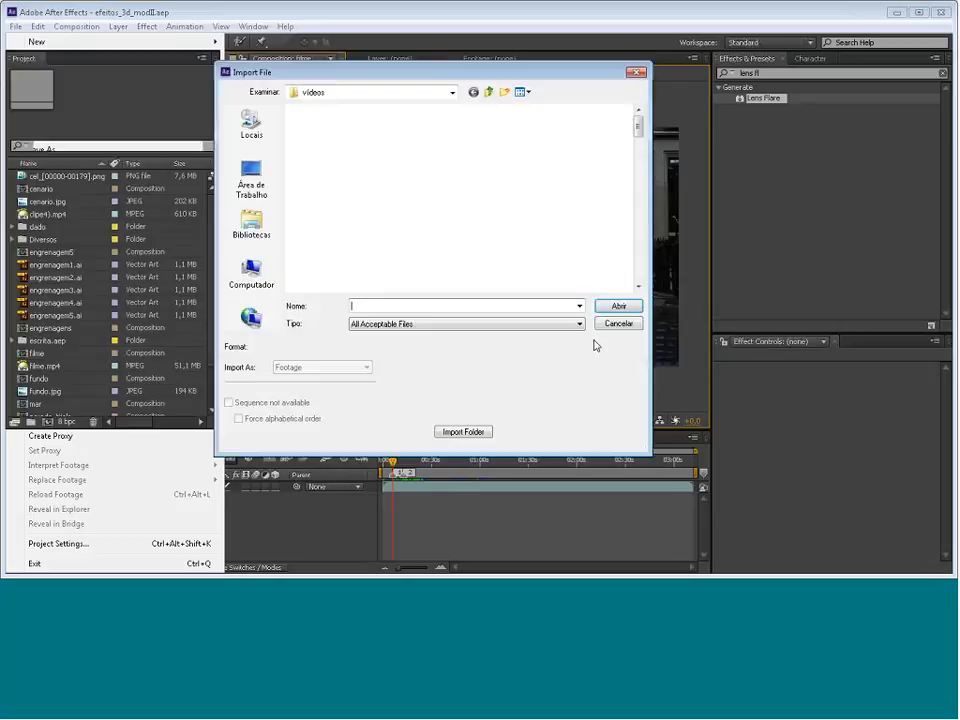
pyautogui.click(488, 92)
pyautogui.doubleClick(310, 153)
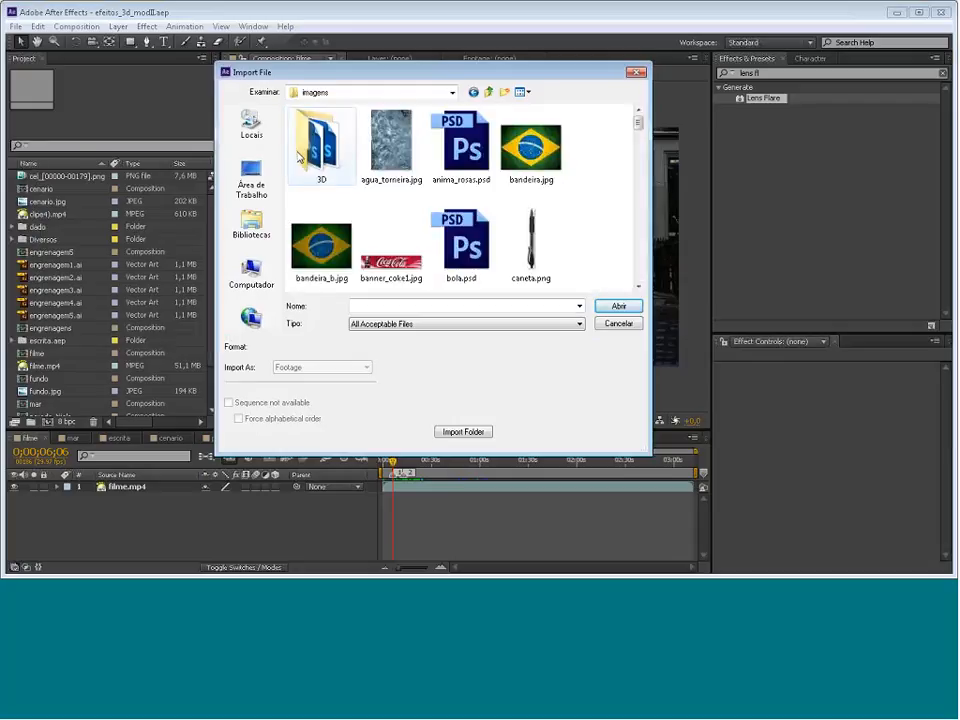
pyautogui.moveTo(637, 125)
pyautogui.mouseDown()
pyautogui.moveTo(638, 133)
pyautogui.moveTo(638, 112)
pyautogui.mouseUp()
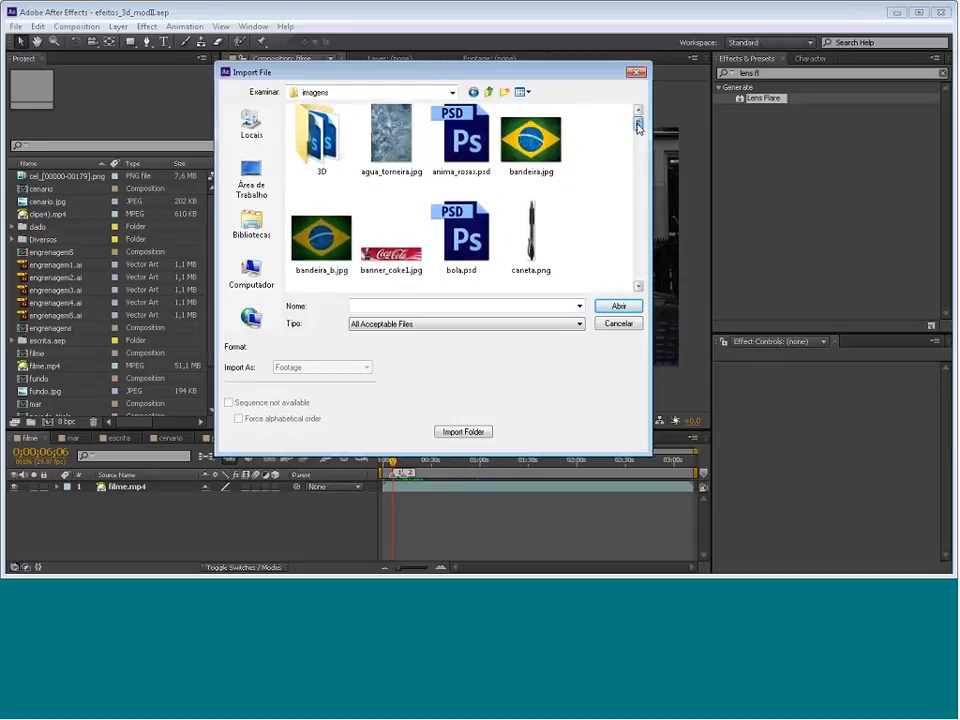
pyautogui.click(488, 92)
pyautogui.click(488, 92)
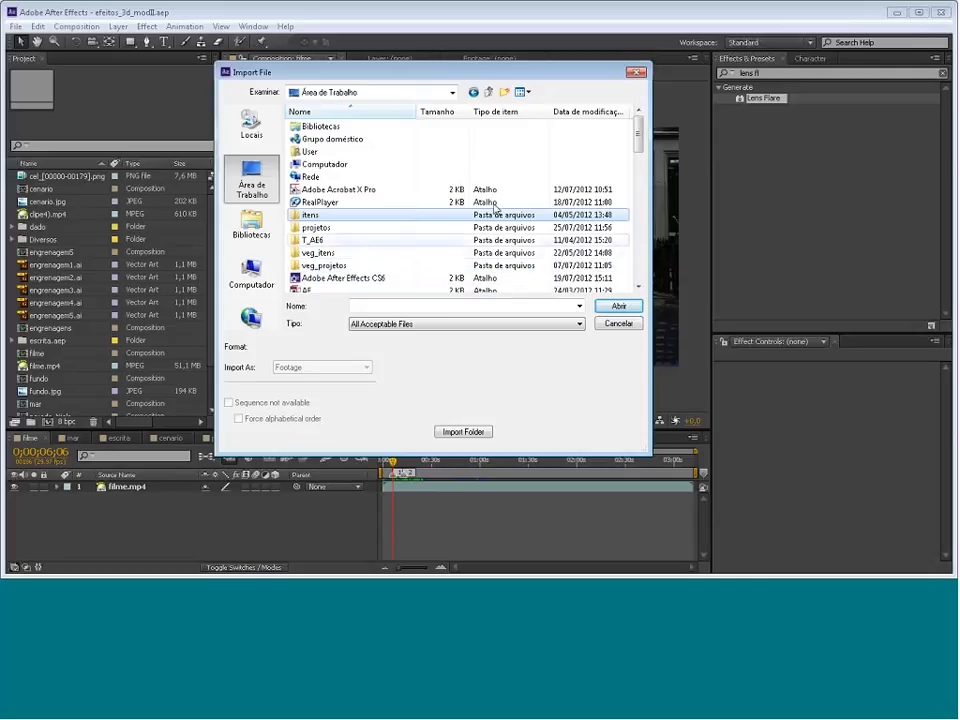
pyautogui.doubleClick(317, 230)
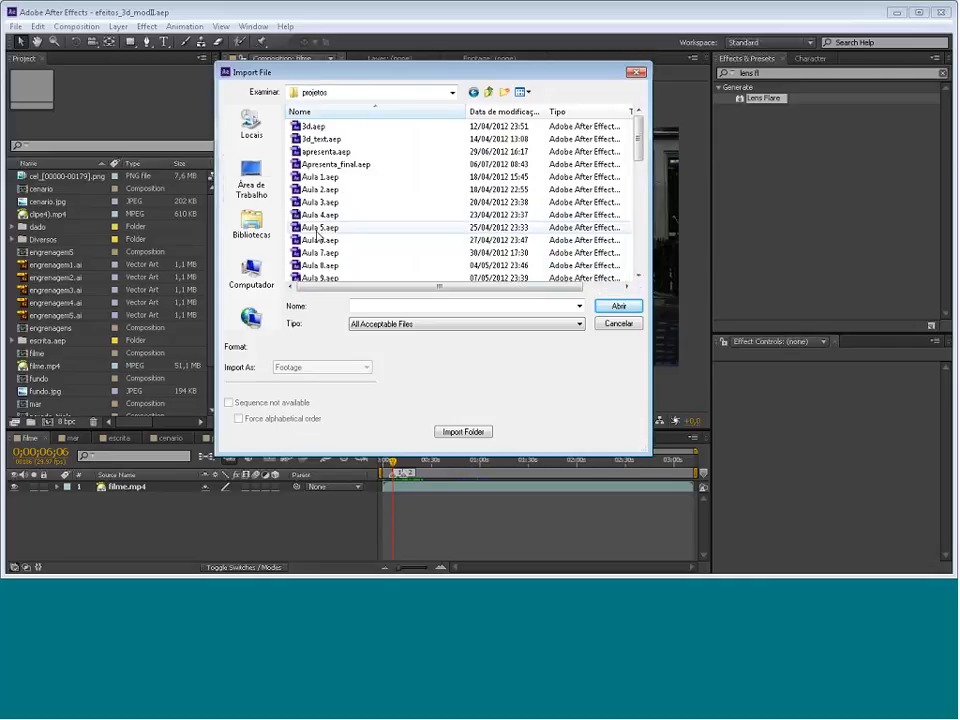
pyautogui.click(640, 200)
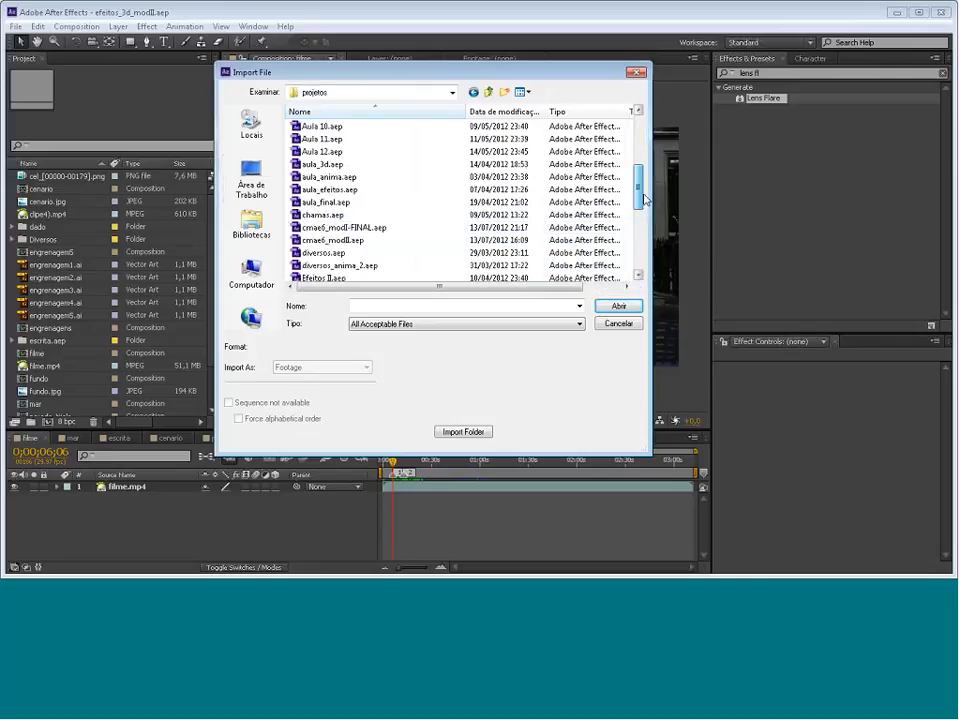
pyautogui.scroll(-1, 644, 198)
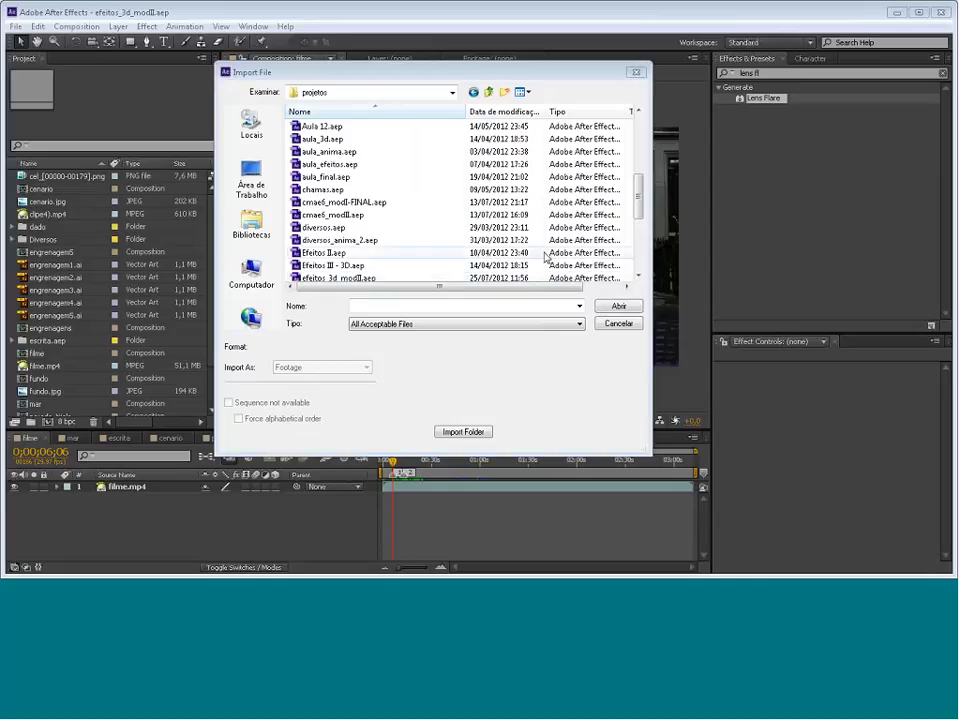
pyautogui.scroll(-3, 292, 214)
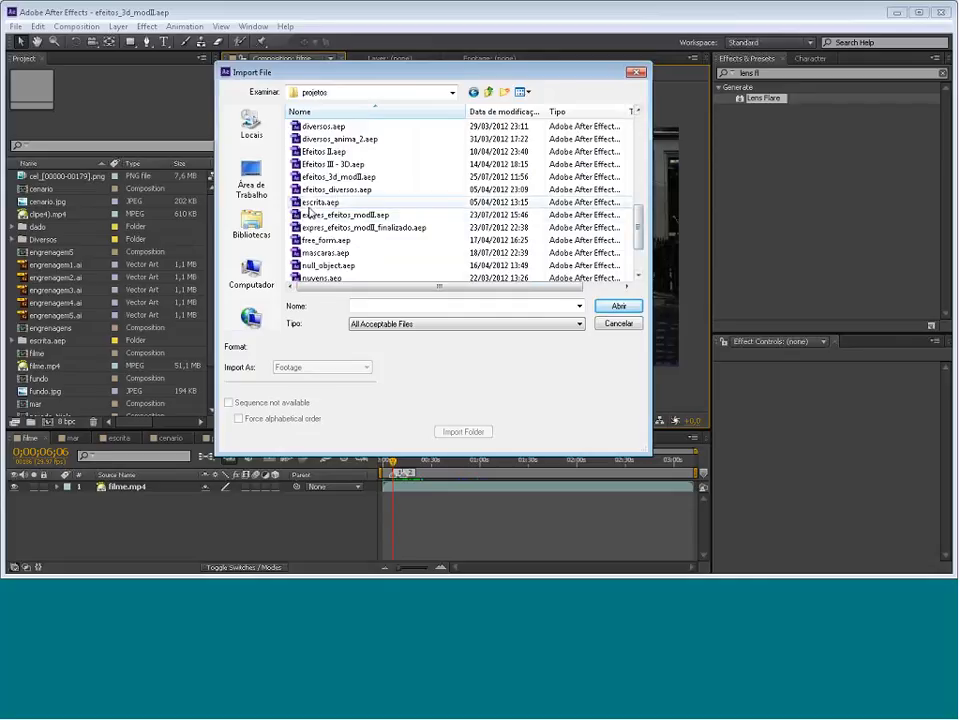
pyautogui.click(305, 202)
pyautogui.click(616, 306)
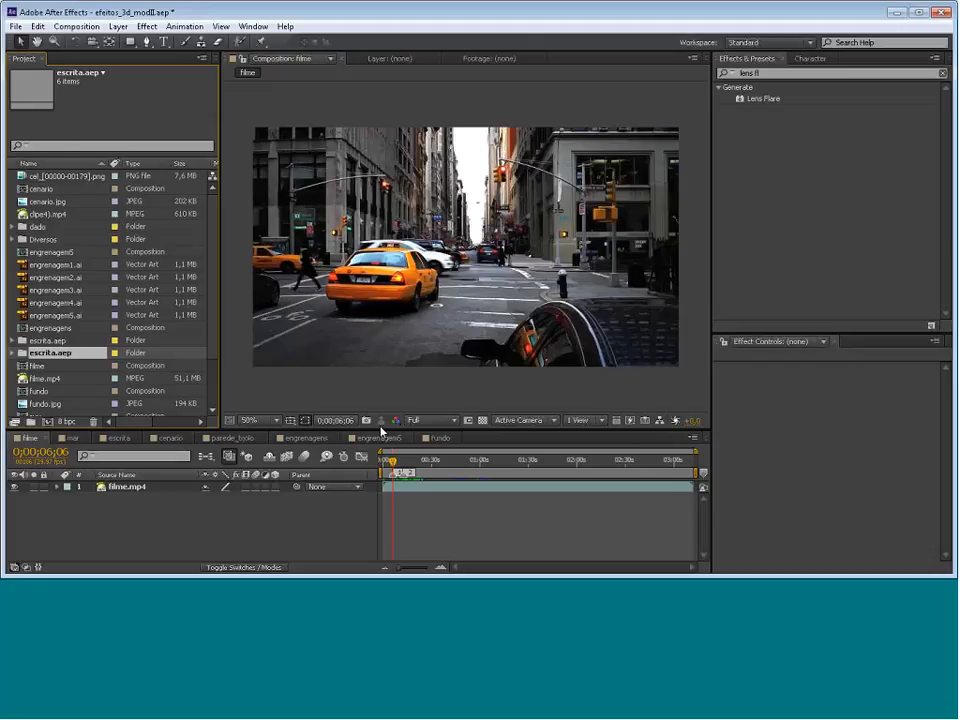
# Toggle the Title/Action Safe overlay on and off twice over the filme composition to check the safe margins
pyautogui.click(289, 421)
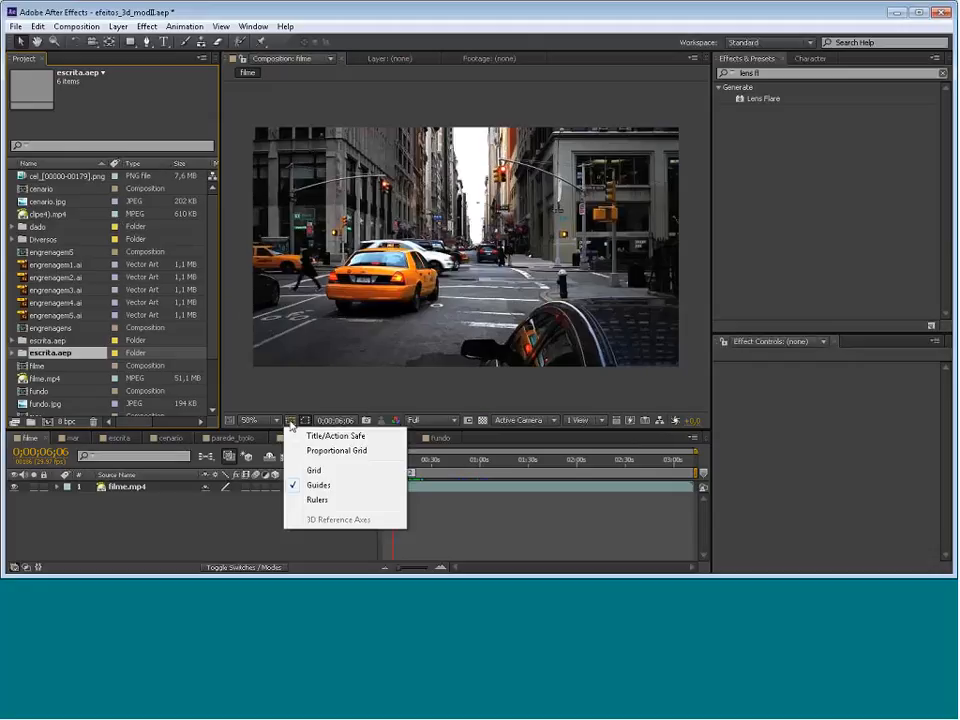
pyautogui.click(351, 441)
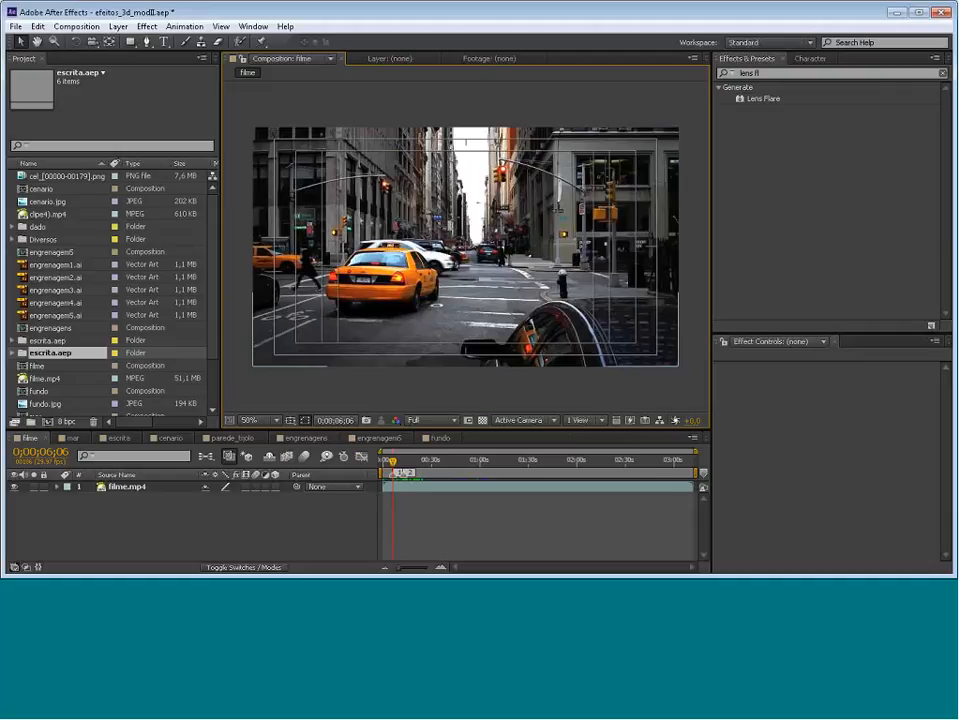
pyautogui.click(289, 420)
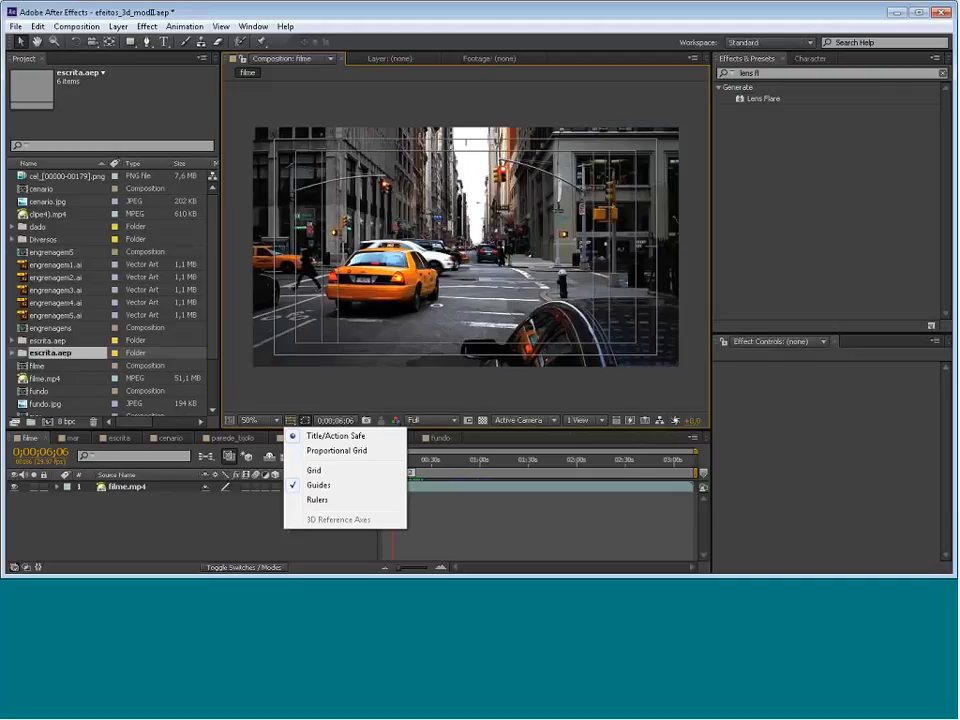
pyautogui.click(341, 441)
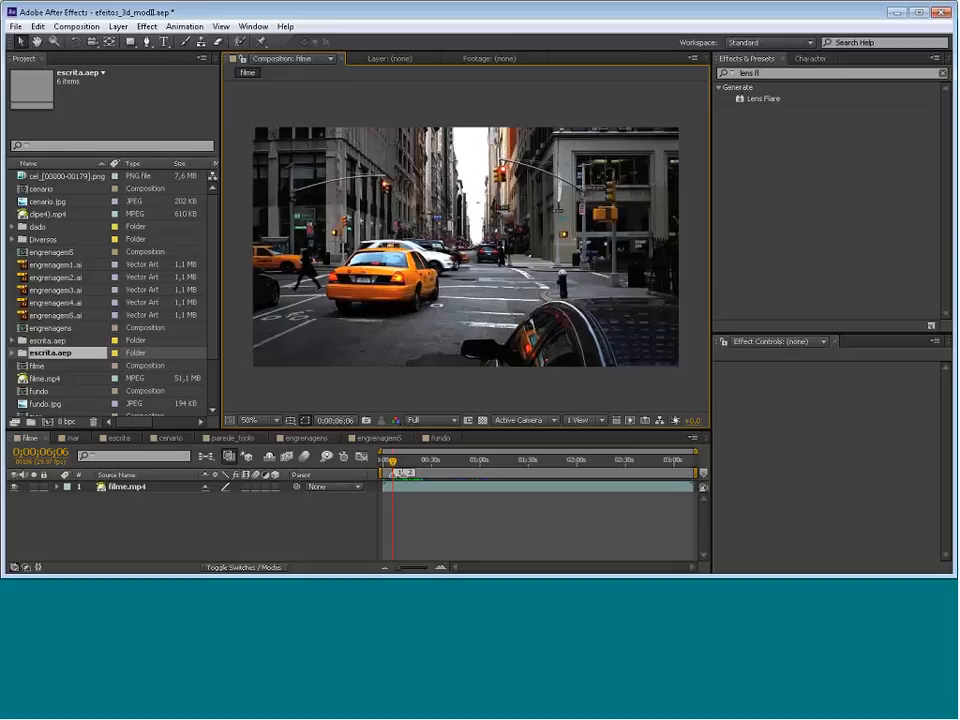
pyautogui.click(290, 421)
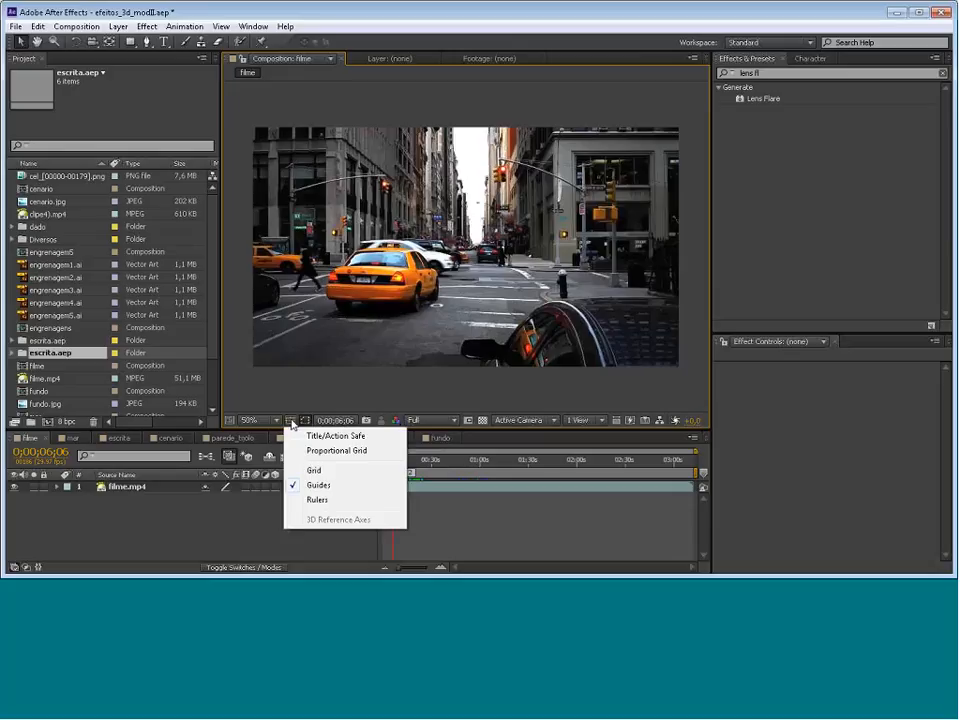
pyautogui.click(322, 435)
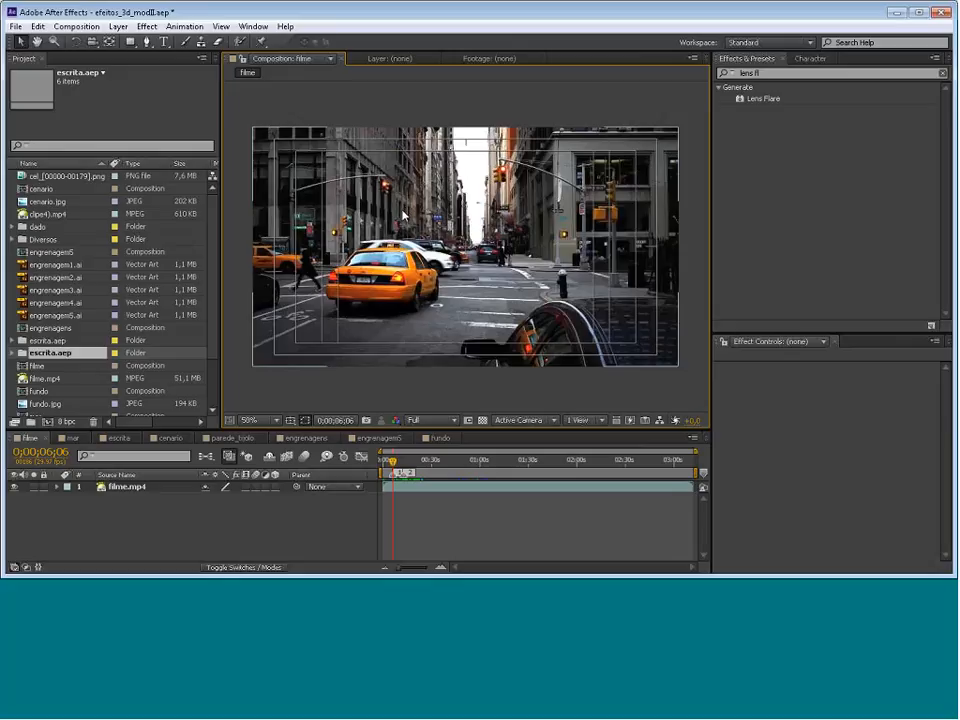
pyautogui.click(304, 421)
pyautogui.click(332, 436)
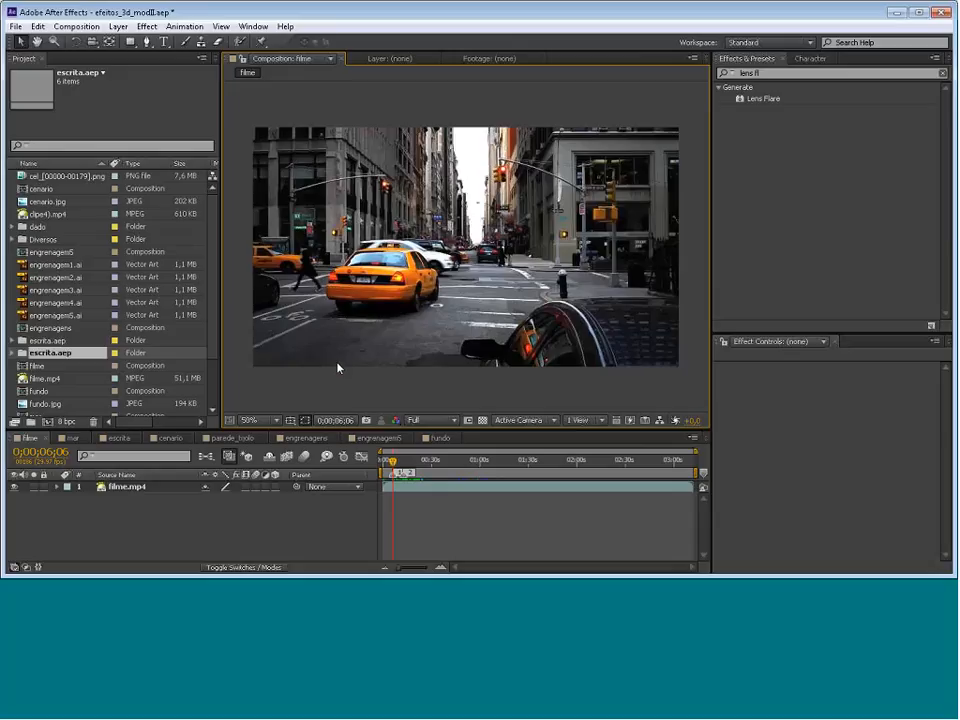
# Clear the effects search and select the Checkerboard effect in the Generate category
pyautogui.click(940, 75)
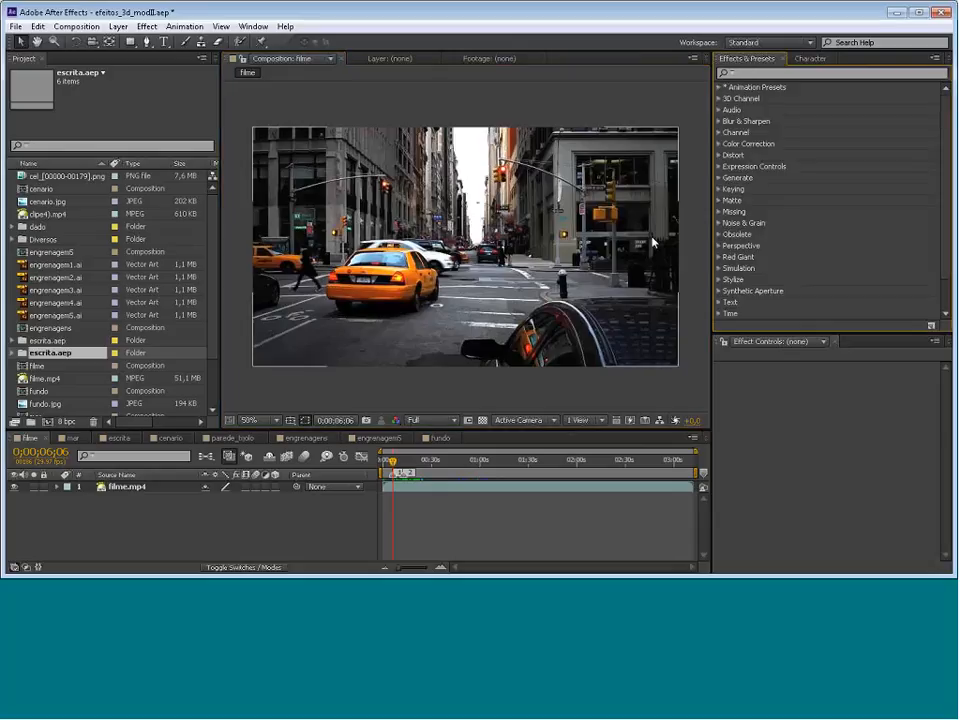
pyautogui.click(718, 178)
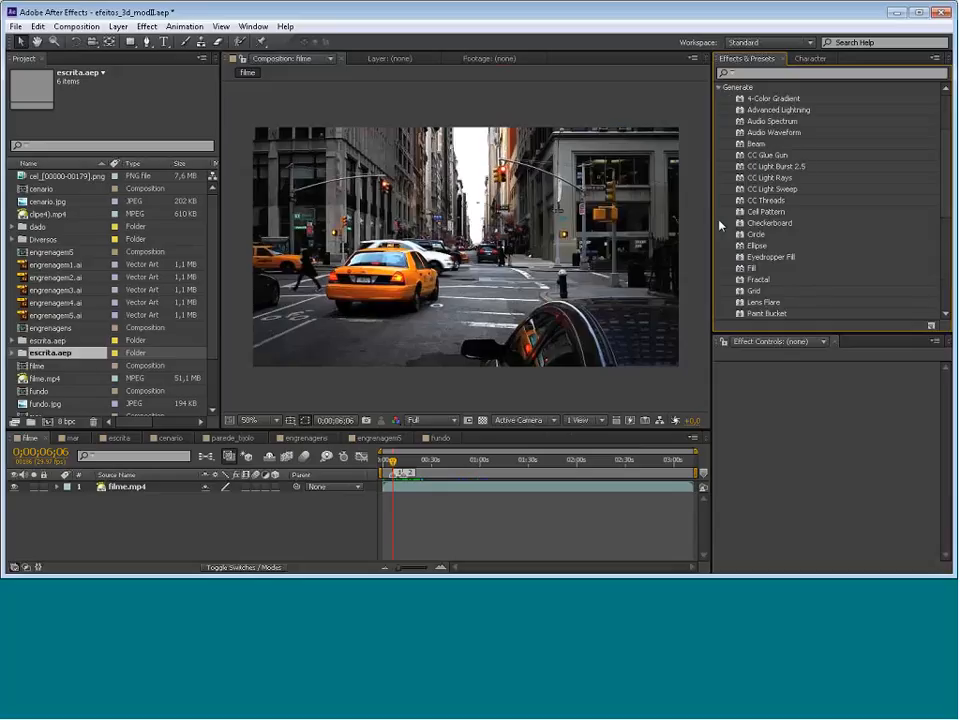
pyautogui.click(770, 222)
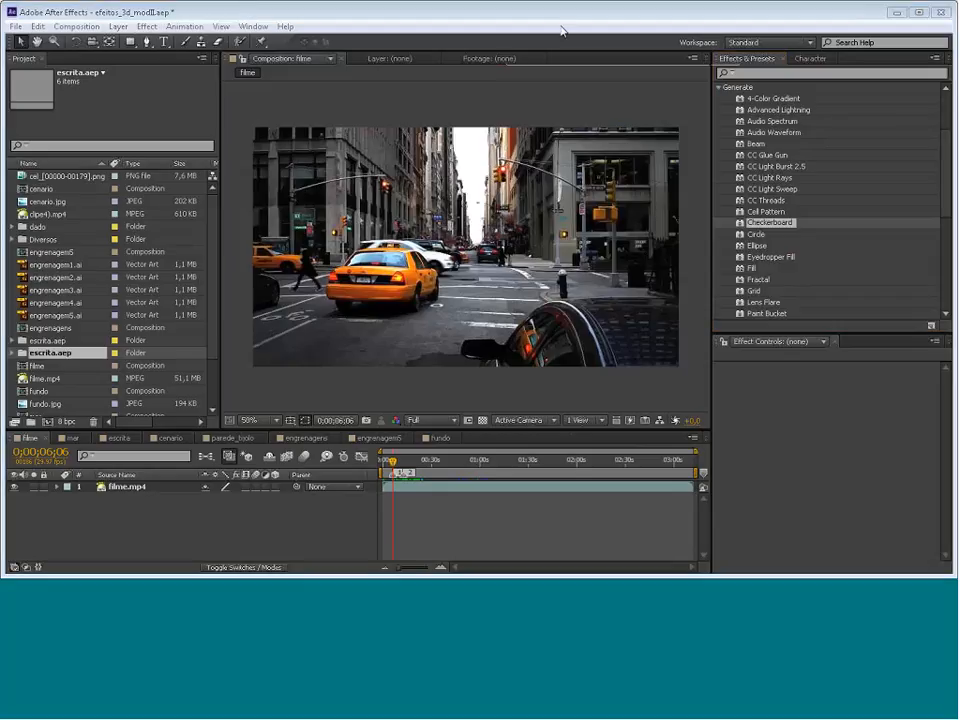
# Create a new dark gray solid layer of 1280 x 720 px above filme.mp4 in the filme composition
pyautogui.click(97, 28)
pyautogui.moveTo(136, 30)
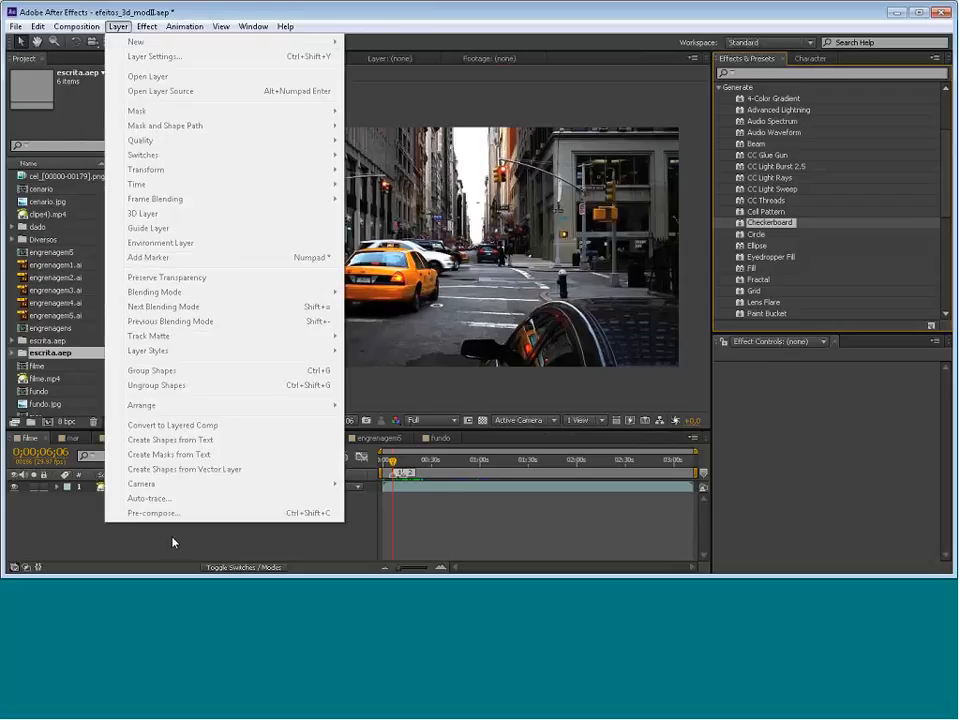
pyautogui.click(174, 542)
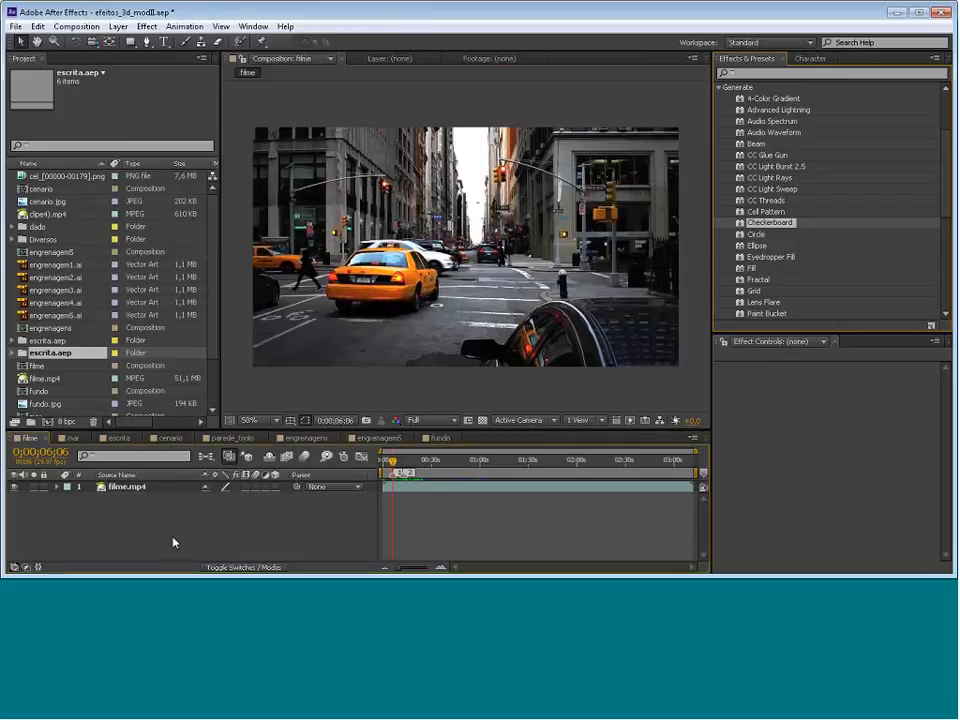
pyautogui.click(118, 26)
pyautogui.moveTo(150, 47)
pyautogui.click(375, 57)
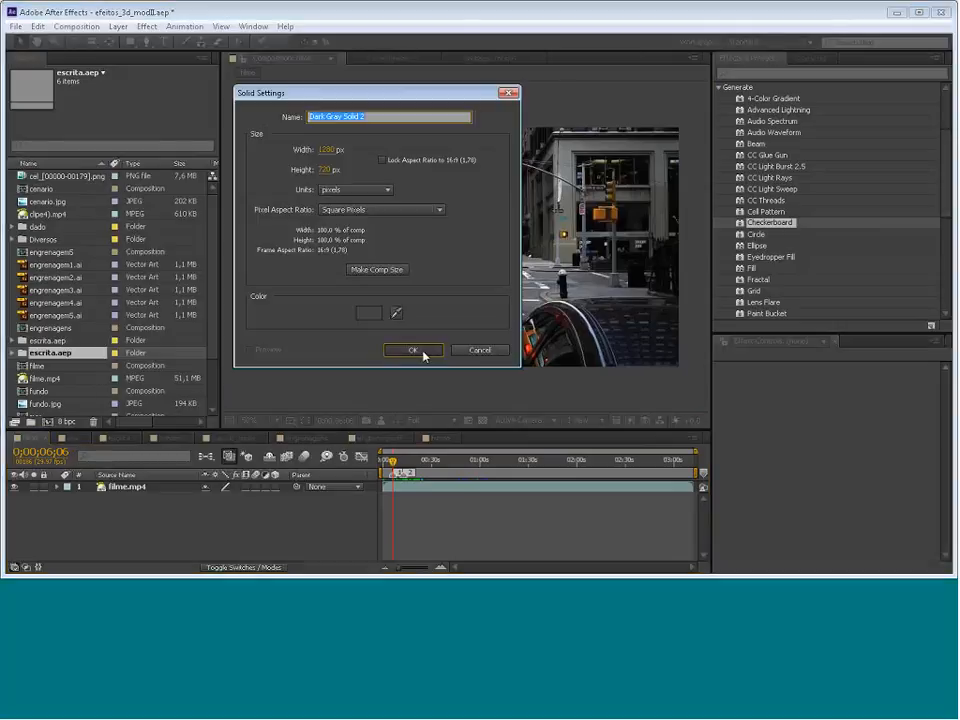
pyautogui.click(421, 353)
pyautogui.click(412, 350)
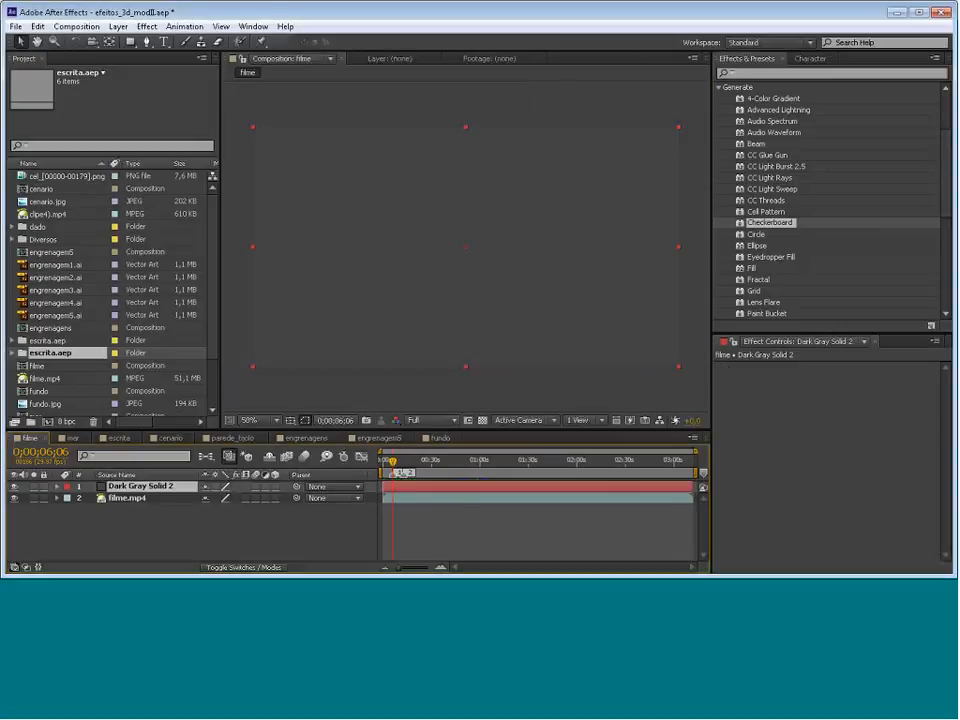
# Apply Checkerboard to the new solid and size it from Width & Height Sliders, with width about 45.8 and height 2
pyautogui.doubleClick(770, 223)
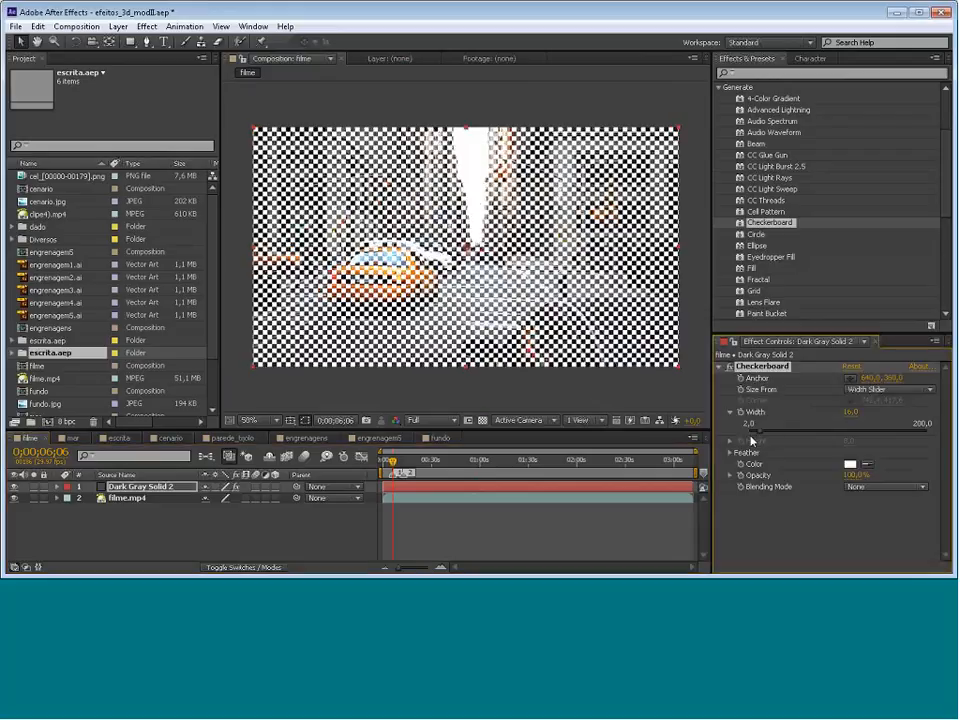
pyautogui.moveTo(752, 438); pyautogui.dragTo(738, 420)
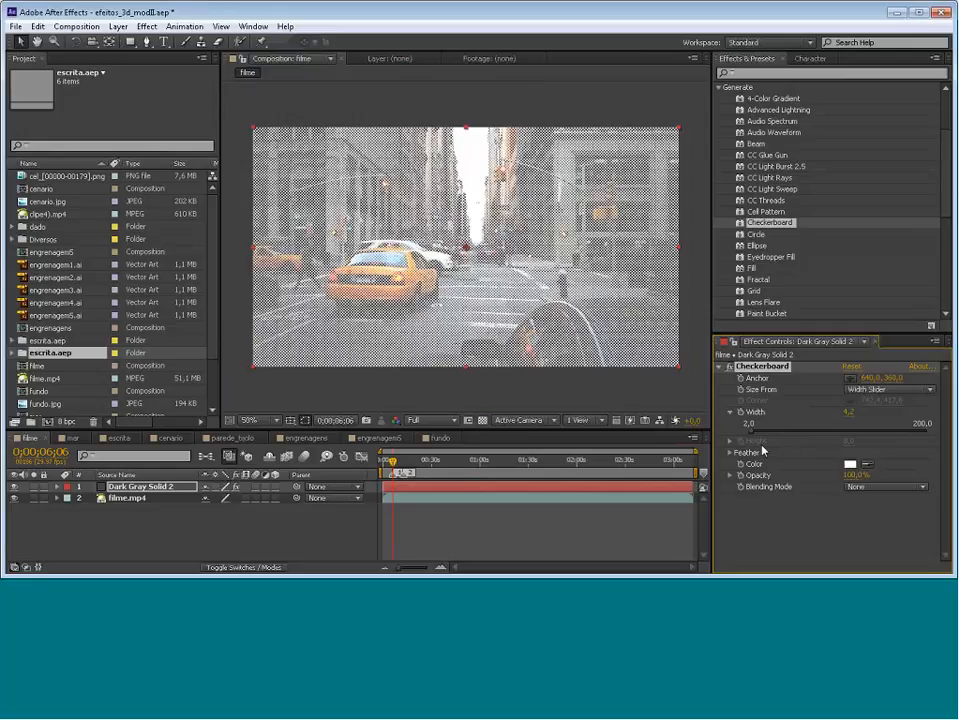
pyautogui.click(905, 390)
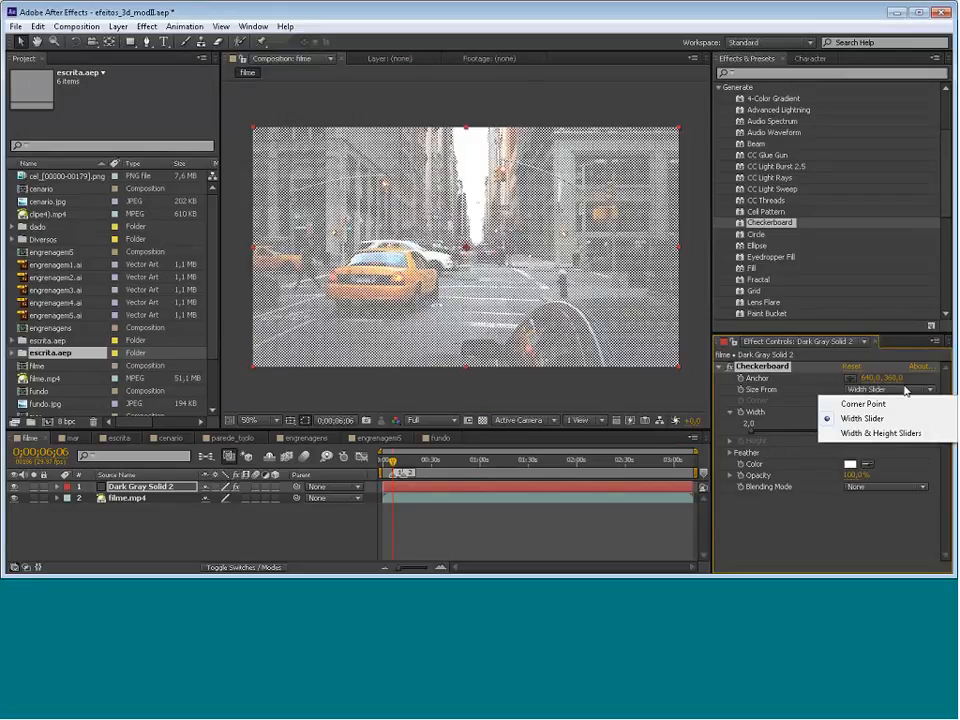
pyautogui.click(875, 433)
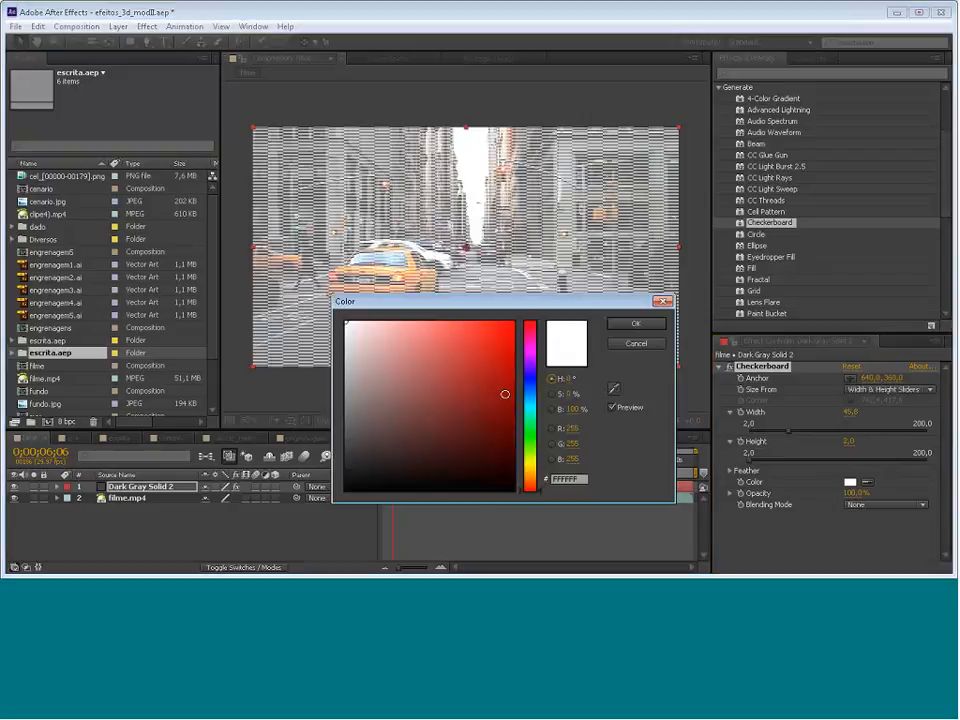
# Color the checkerboard pattern dark blue and set its width to 200
pyautogui.click(530, 386)
pyautogui.click(504, 420)
pyautogui.click(636, 323)
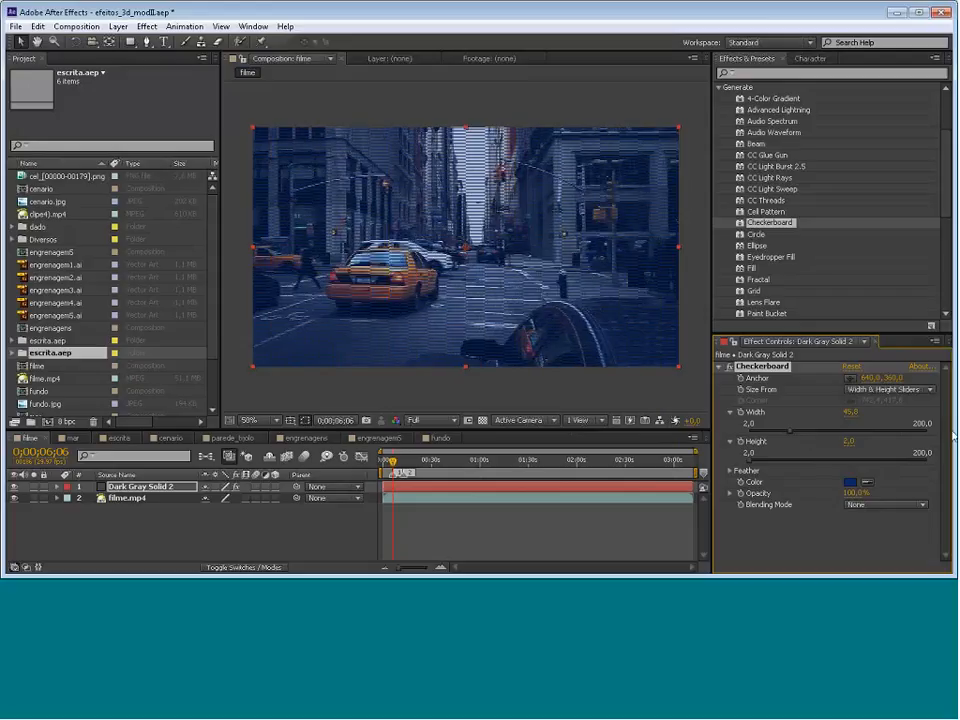
pyautogui.moveTo(953, 435); pyautogui.dragTo(955, 435)
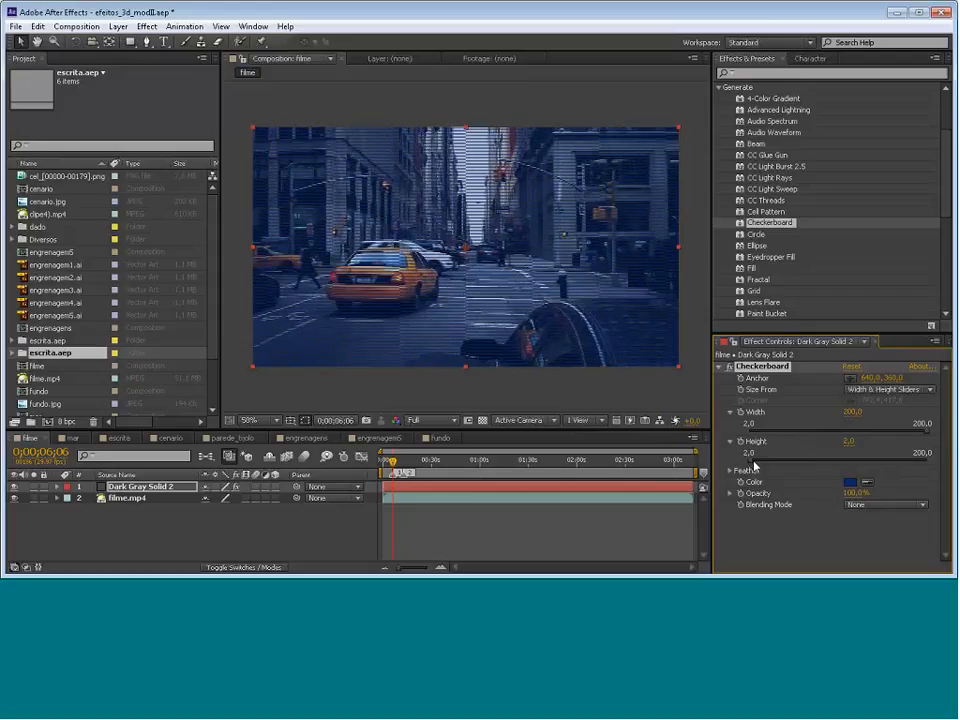
# Change the checkerboard color to dark green (07692C) and lower the effect's opacity to 65%
pyautogui.click(850, 484)
pyautogui.click(531, 428)
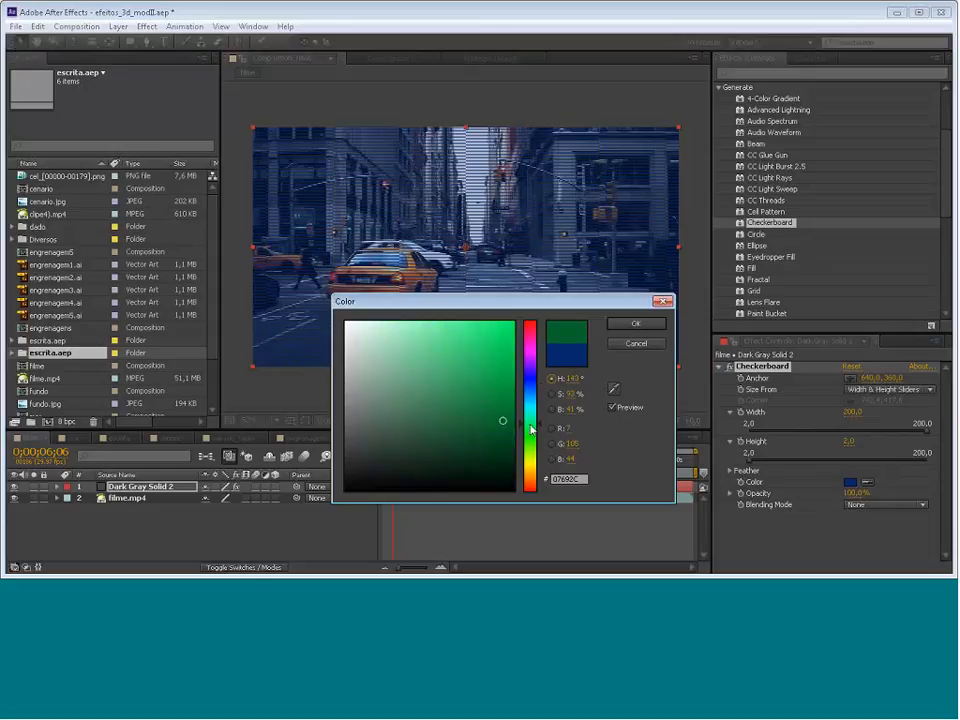
pyautogui.click(627, 324)
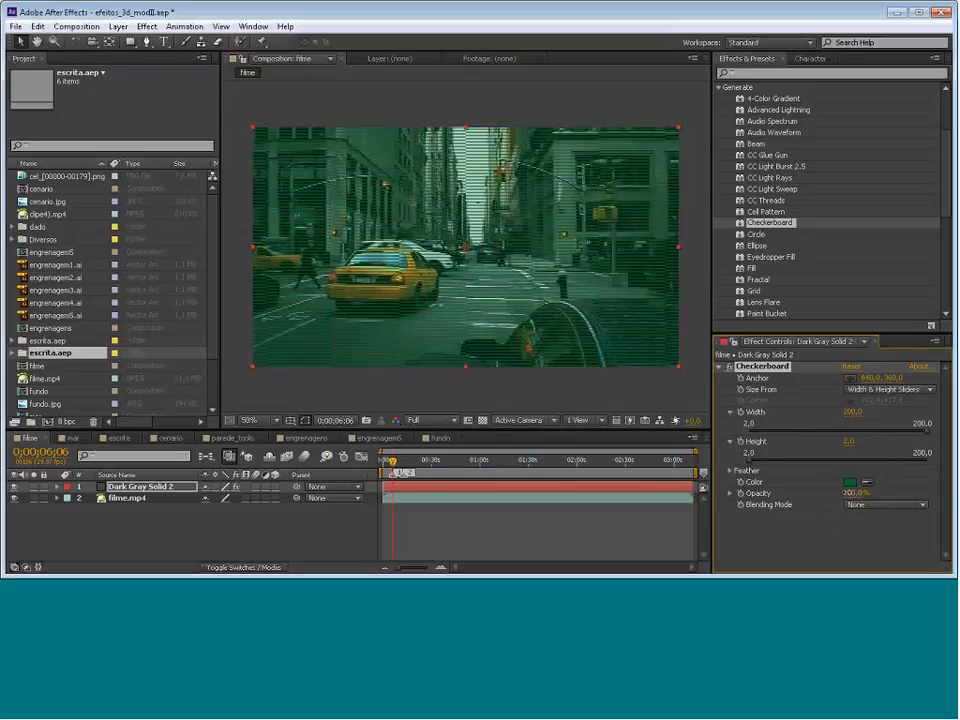
pyautogui.moveTo(853, 497); pyautogui.dragTo(841, 493)
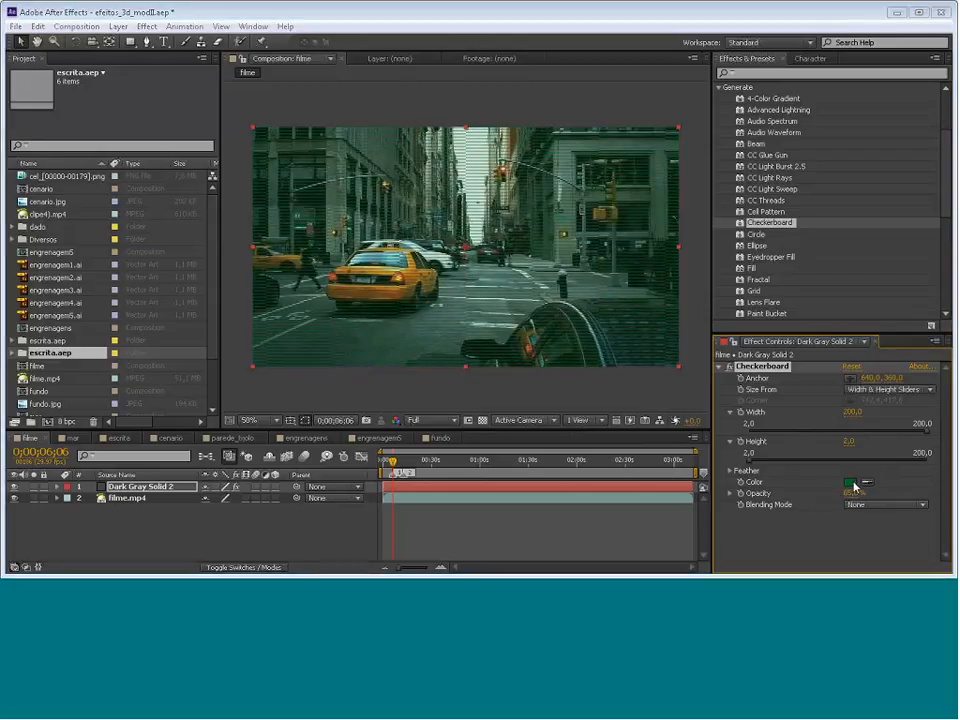
# Shift the hue of the checkerboard color to a dark blue-green teal
pyautogui.click(851, 483)
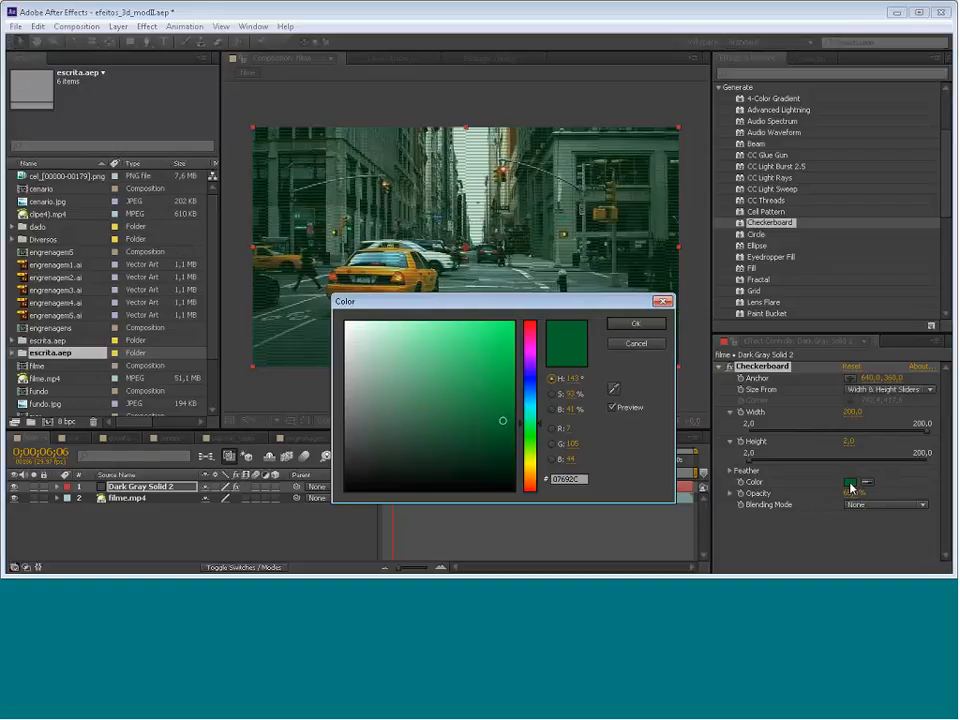
pyautogui.click(533, 411)
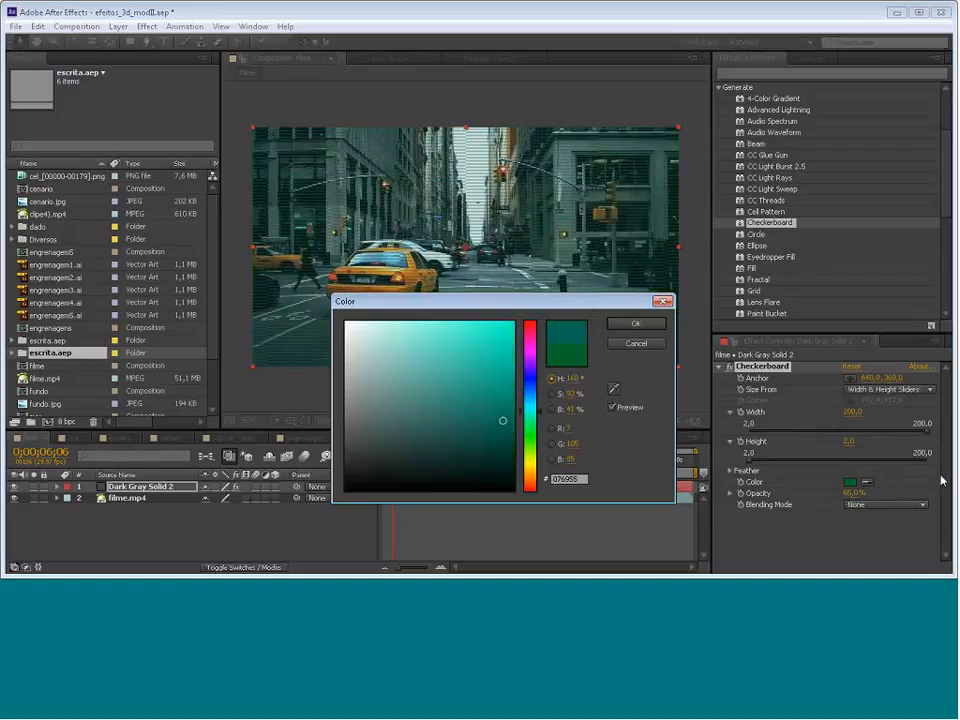
pyautogui.press('Return')
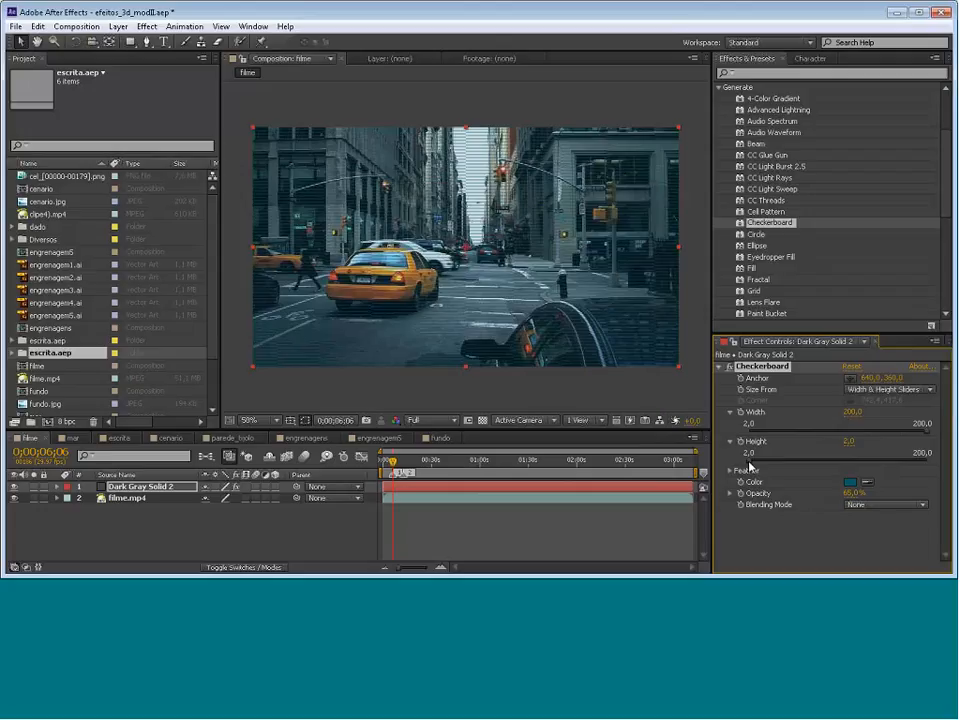
# Try a checkerboard of large, nearly square tiles, with width about 95 and height about 101
pyautogui.moveTo(750, 462); pyautogui.dragTo(830, 462)
pyautogui.moveTo(927, 433); pyautogui.dragTo(820, 436)
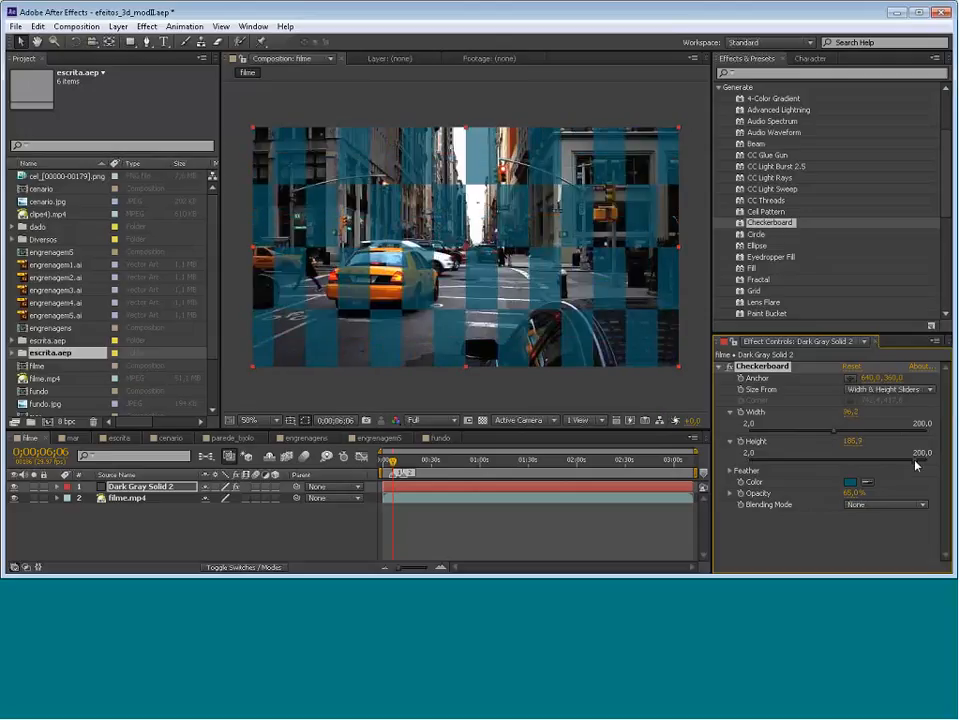
pyautogui.moveTo(918, 457); pyautogui.dragTo(846, 462)
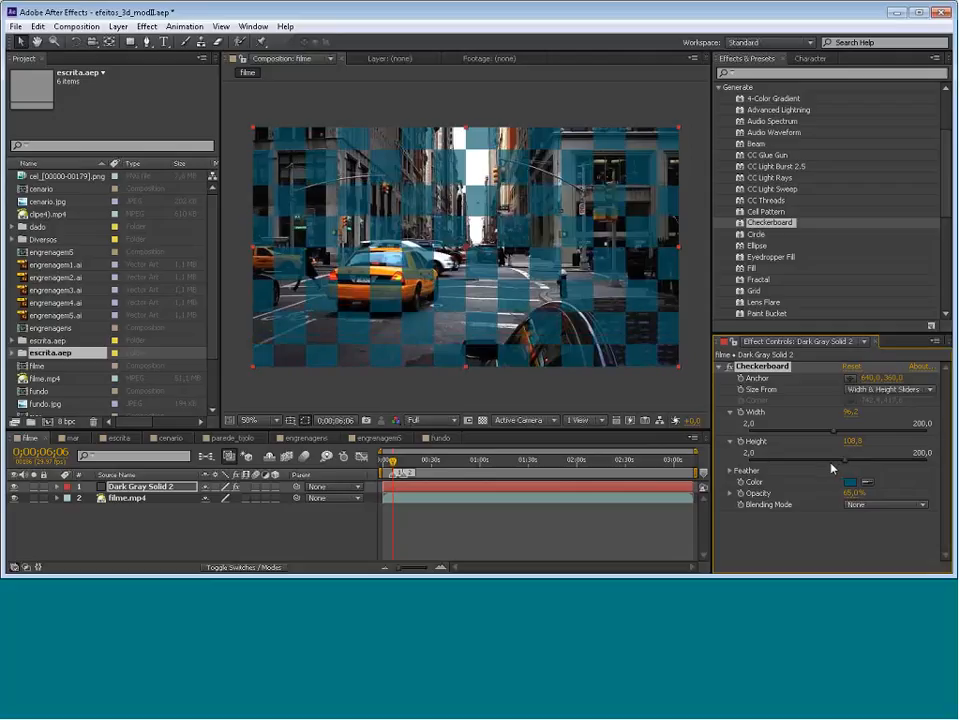
pyautogui.moveTo(832, 464); pyautogui.dragTo(832, 433)
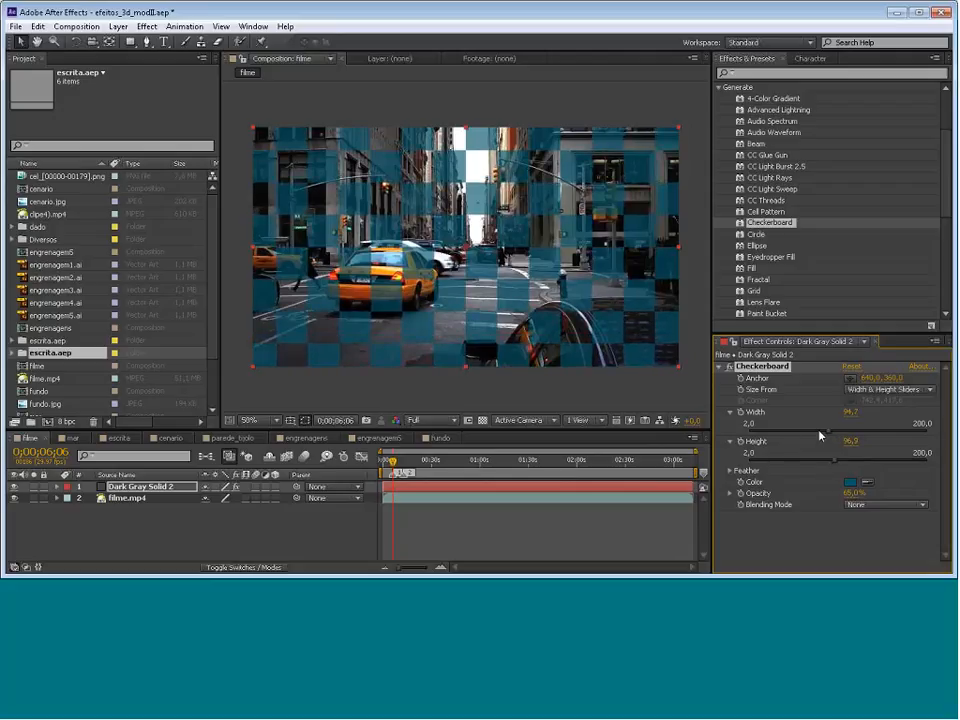
pyautogui.moveTo(828, 433); pyautogui.dragTo(838, 464)
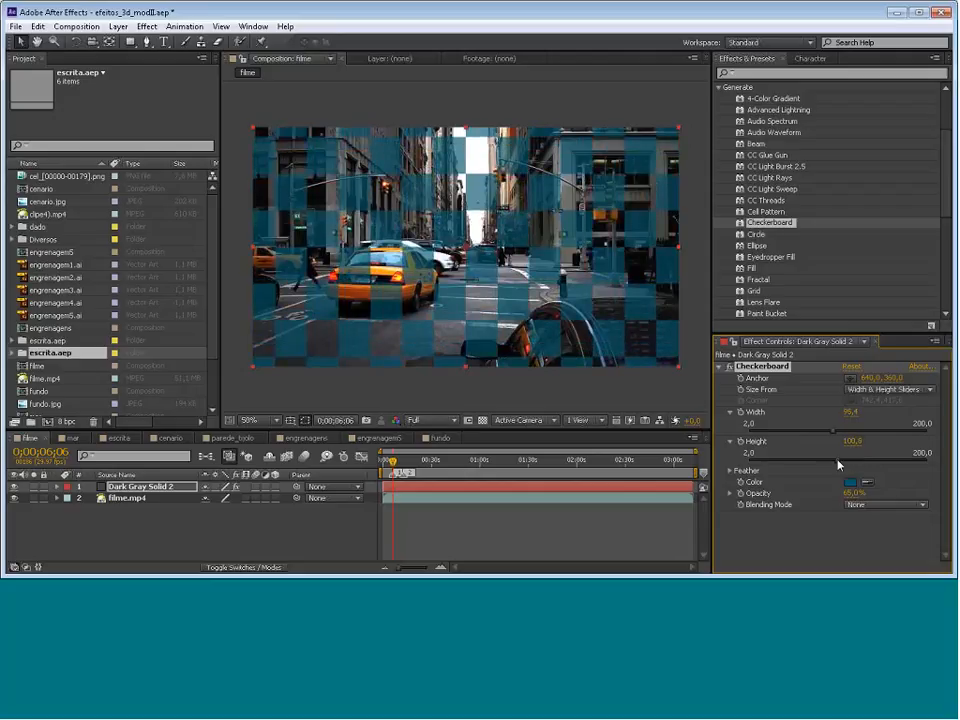
pyautogui.moveTo(838, 464); pyautogui.dragTo(836, 462)
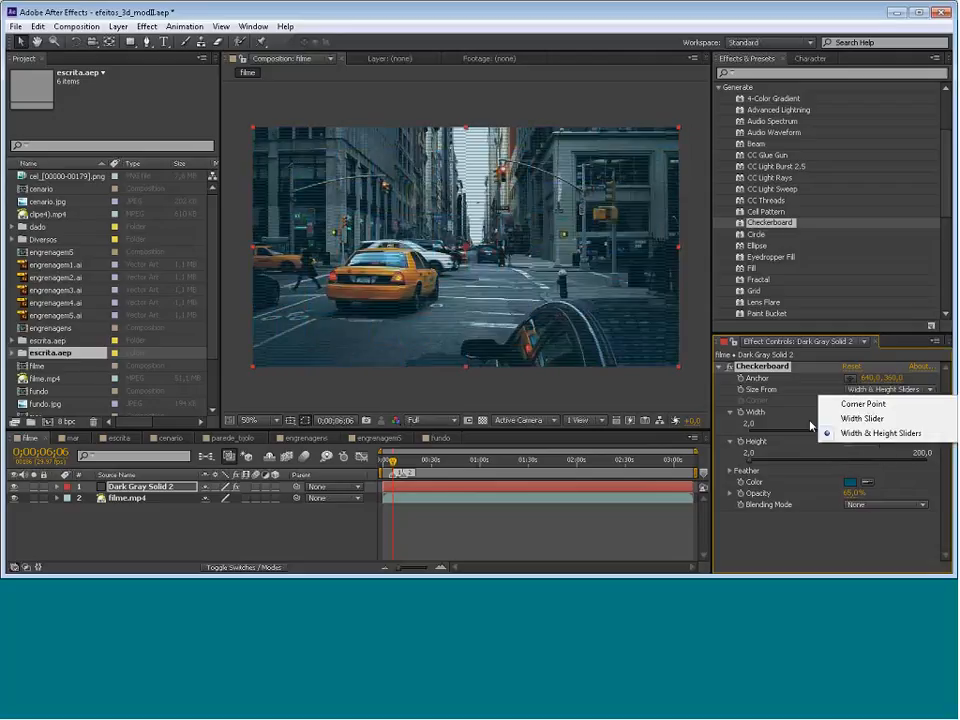
pyautogui.click(810, 423)
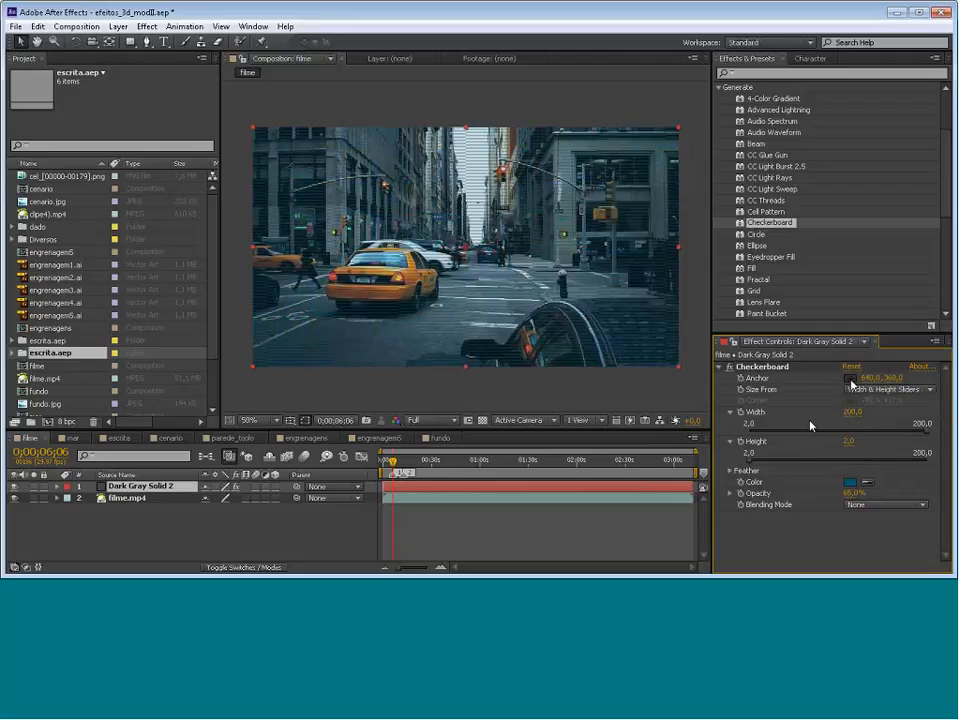
# Move the checkerboard's anchor point from the frame center to the right half of the street, trying 946, 588 and 990, 362 on the way
pyautogui.click(850, 379)
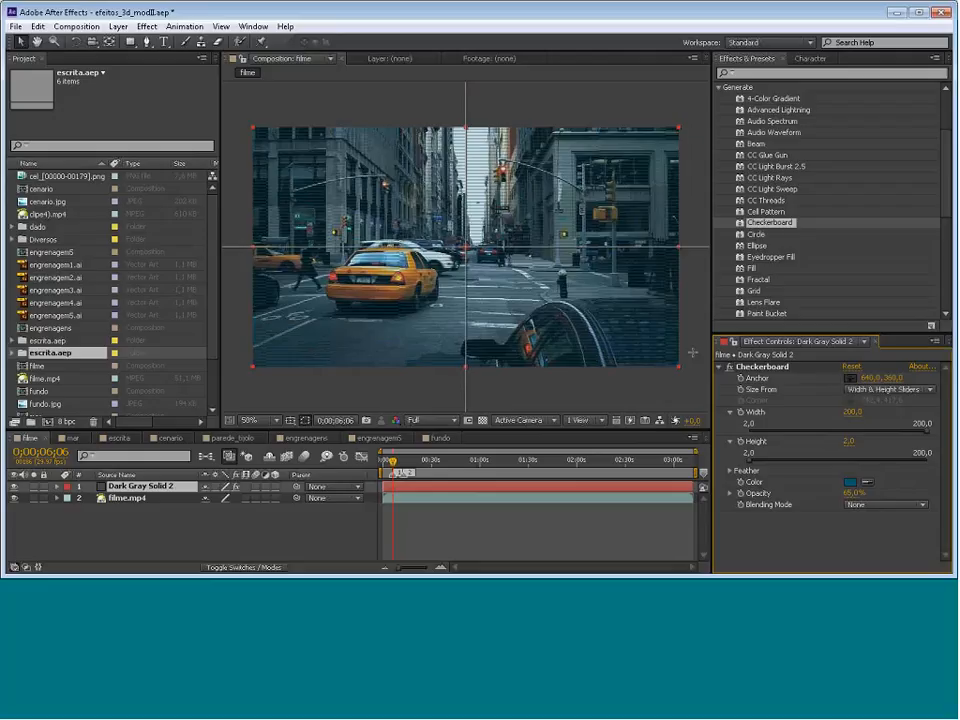
pyautogui.click(579, 322)
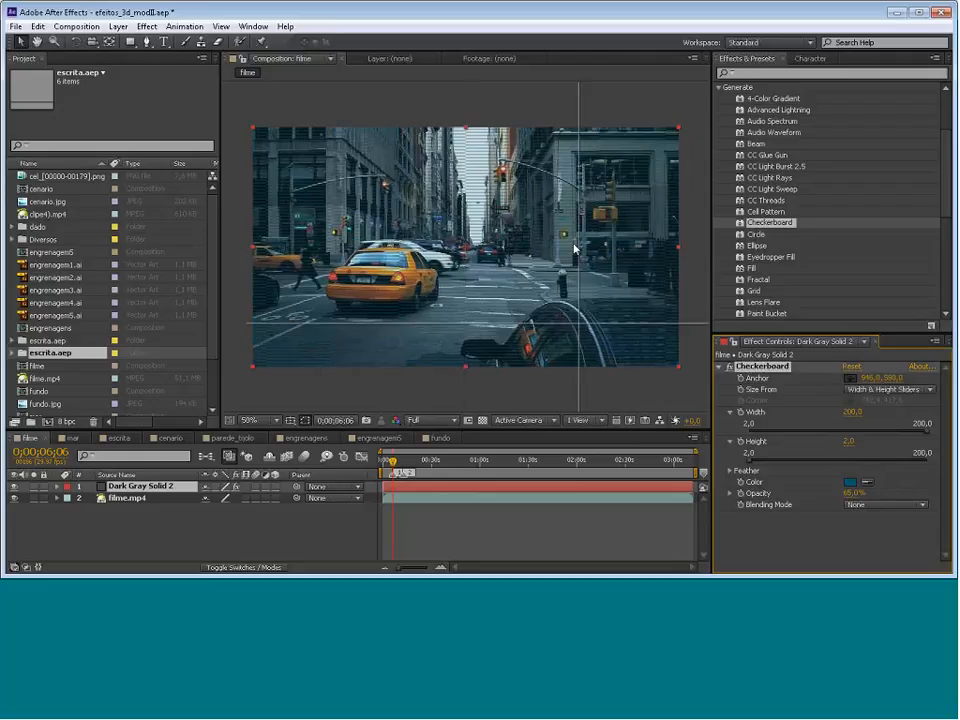
pyautogui.click(576, 240)
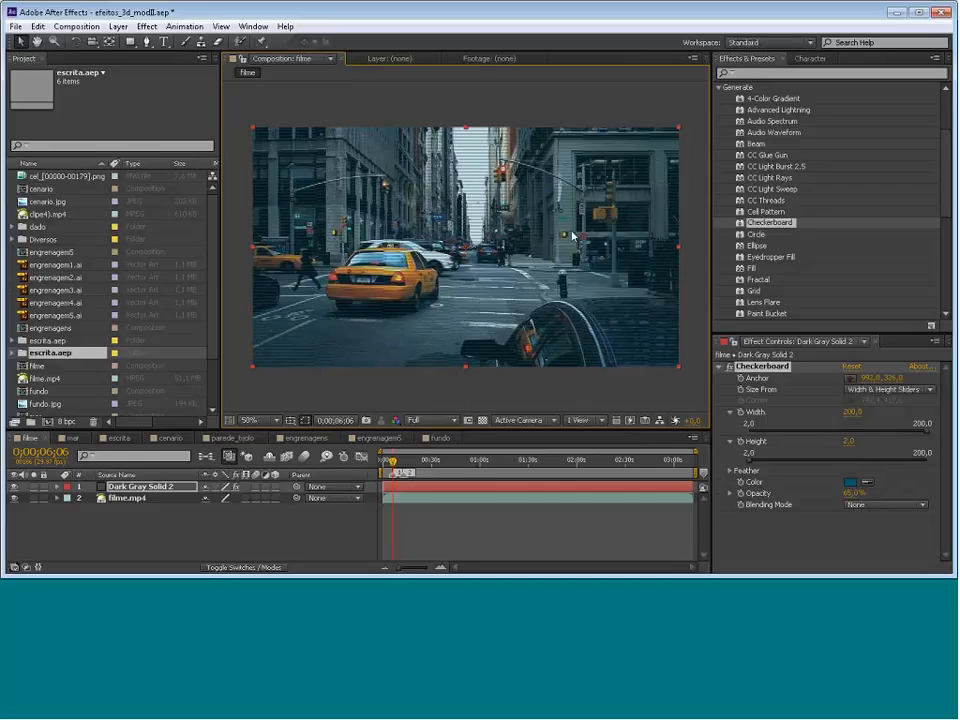
pyautogui.moveTo(582, 237); pyautogui.dragTo(582, 294)
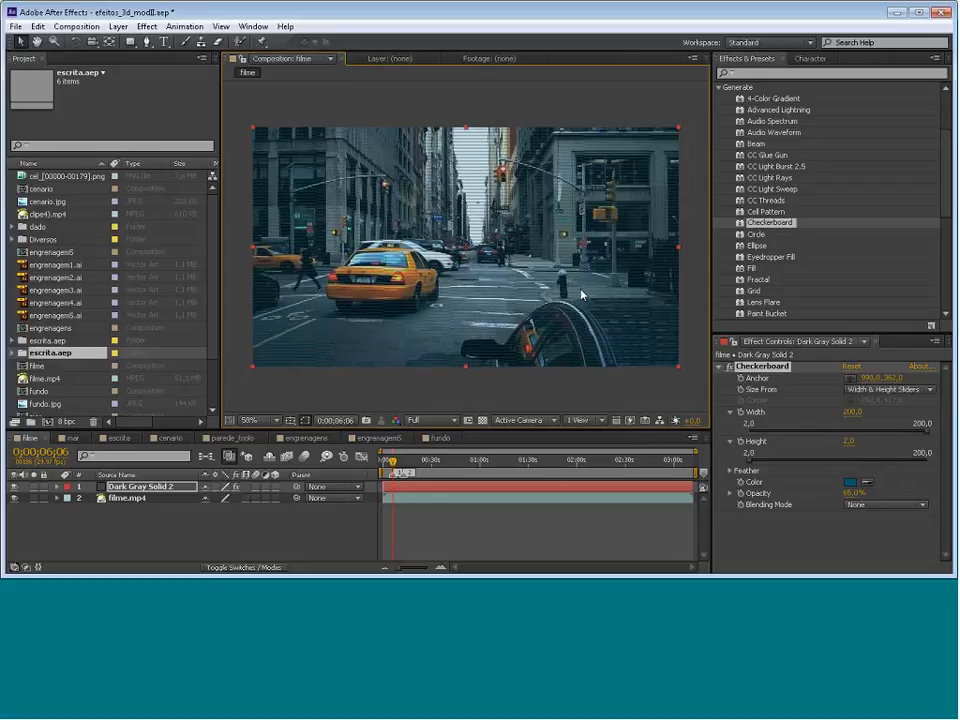
pyautogui.moveTo(581, 293); pyautogui.dragTo(575, 268)
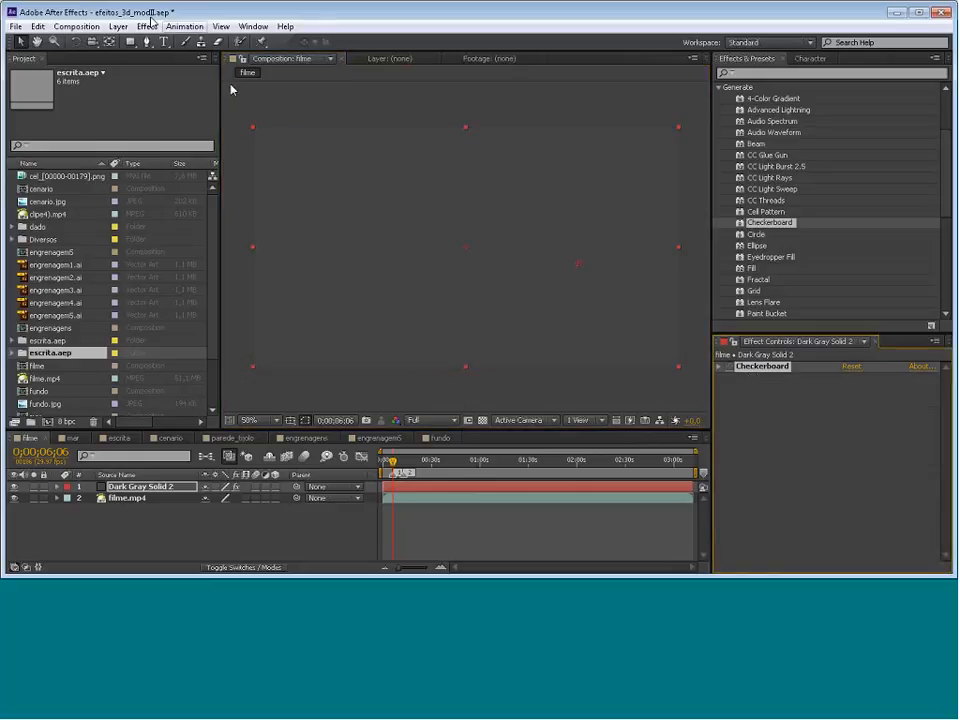
# Open the mar composition and apply the Lens Flare effect to the clipe4).mp4 sea clip
pyautogui.click(50, 377)
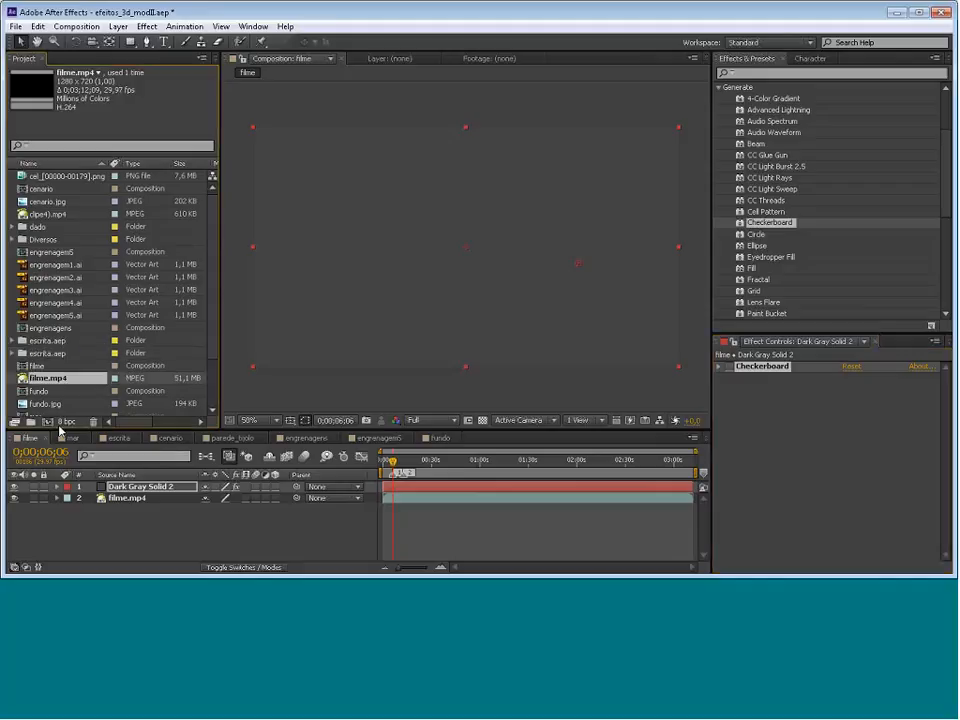
pyautogui.click(72, 441)
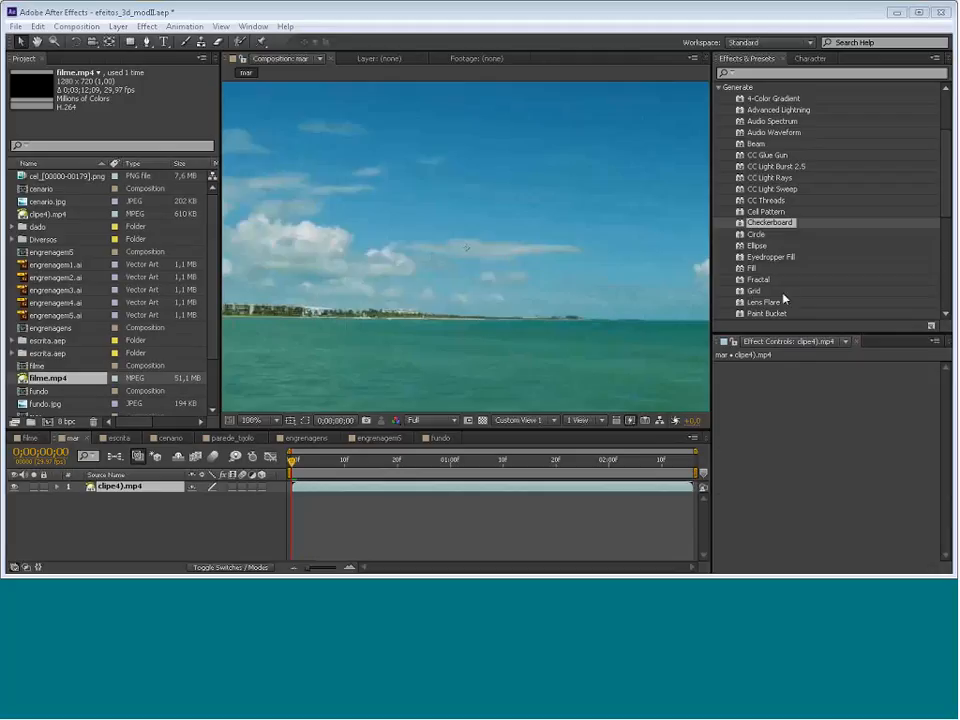
pyautogui.moveTo(753, 307); pyautogui.dragTo(484, 266)
pyautogui.scroll(-1, 466, 319)
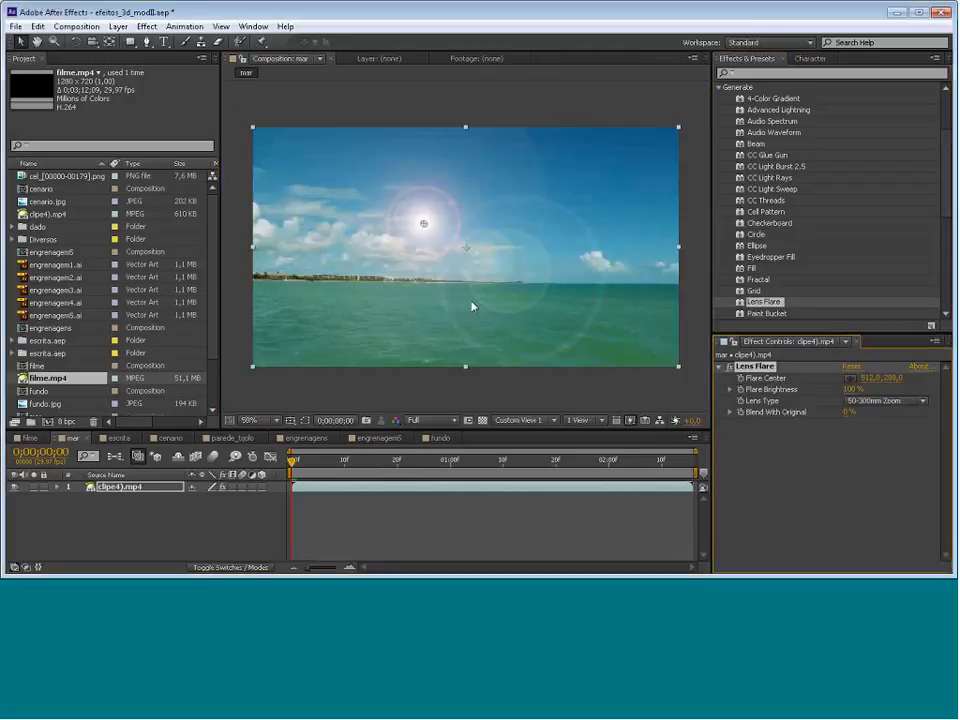
pyautogui.scroll(1, 539, 330)
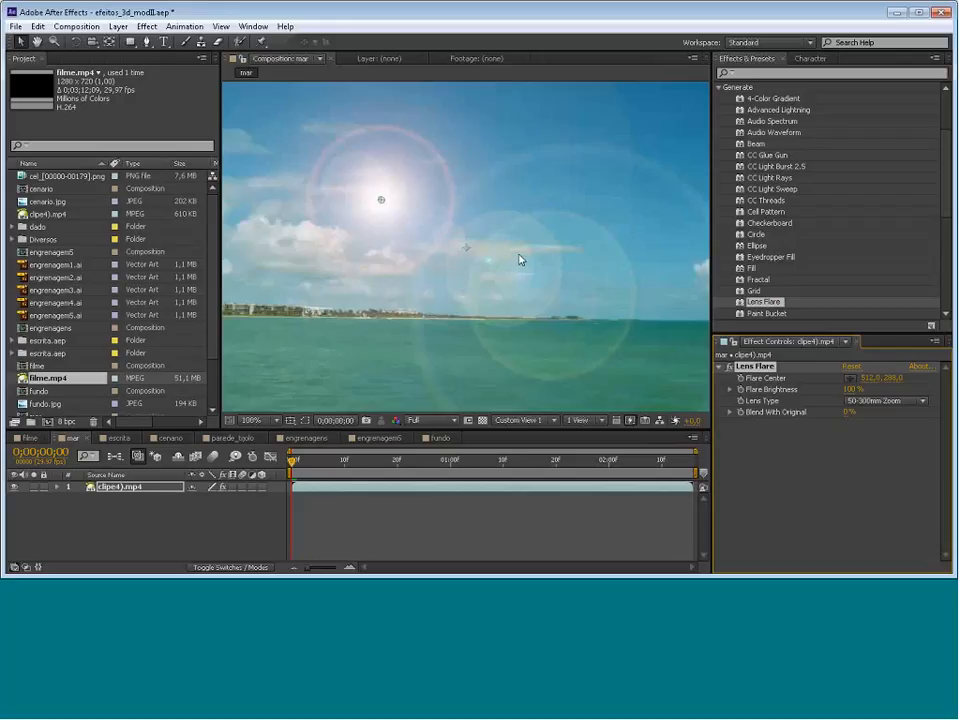
# Try the 35mm Prime lens type for the flare and settle on 105mm Prime
pyautogui.click(903, 404)
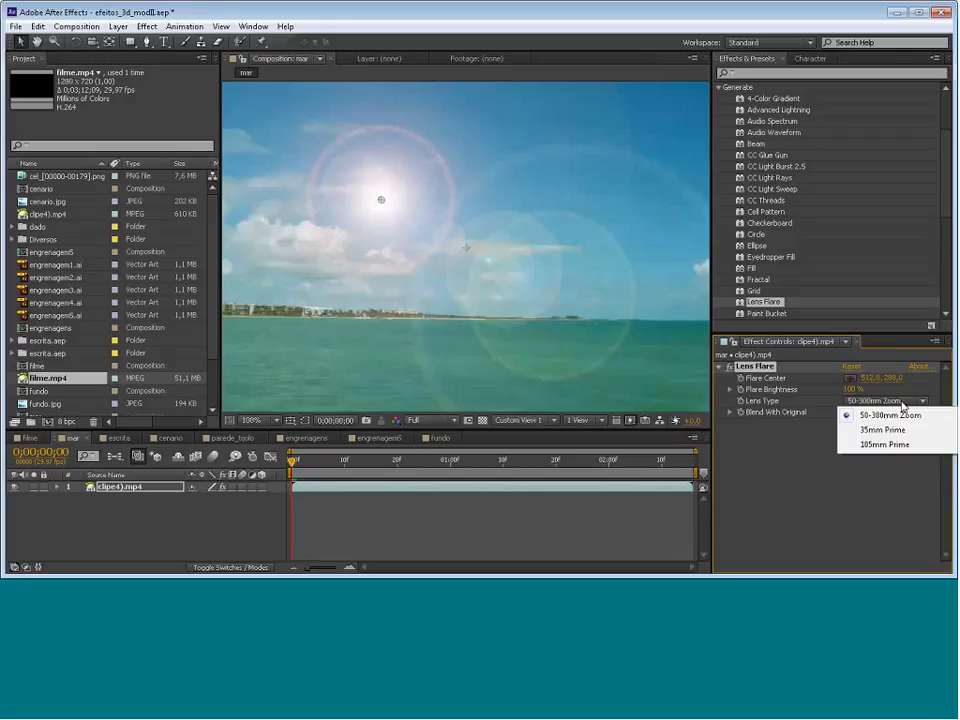
pyautogui.click(882, 430)
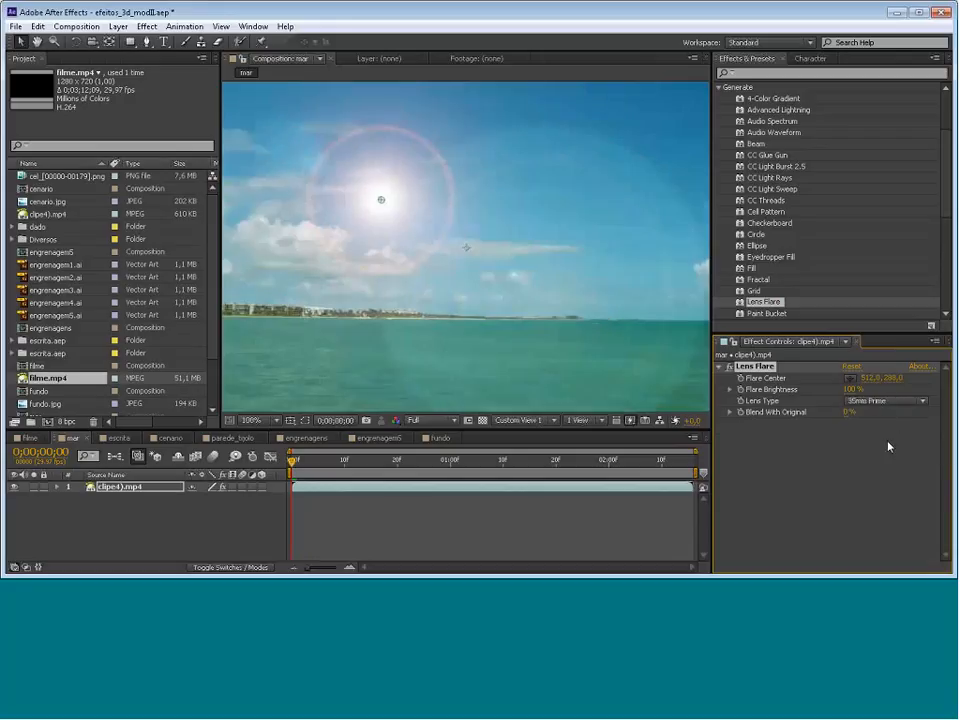
pyautogui.click(889, 401)
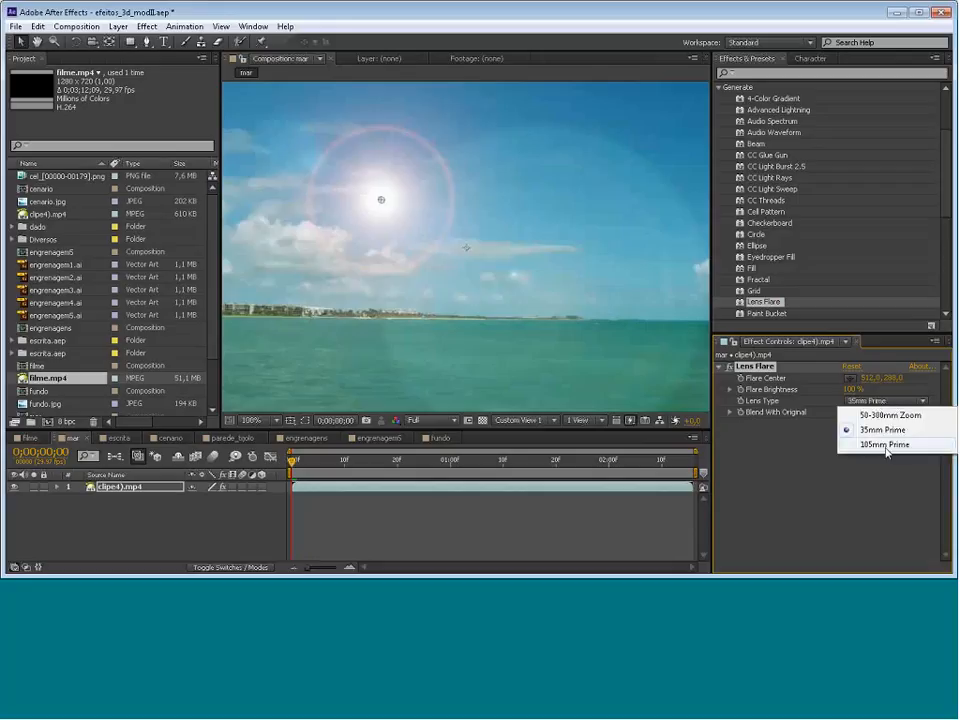
pyautogui.click(885, 445)
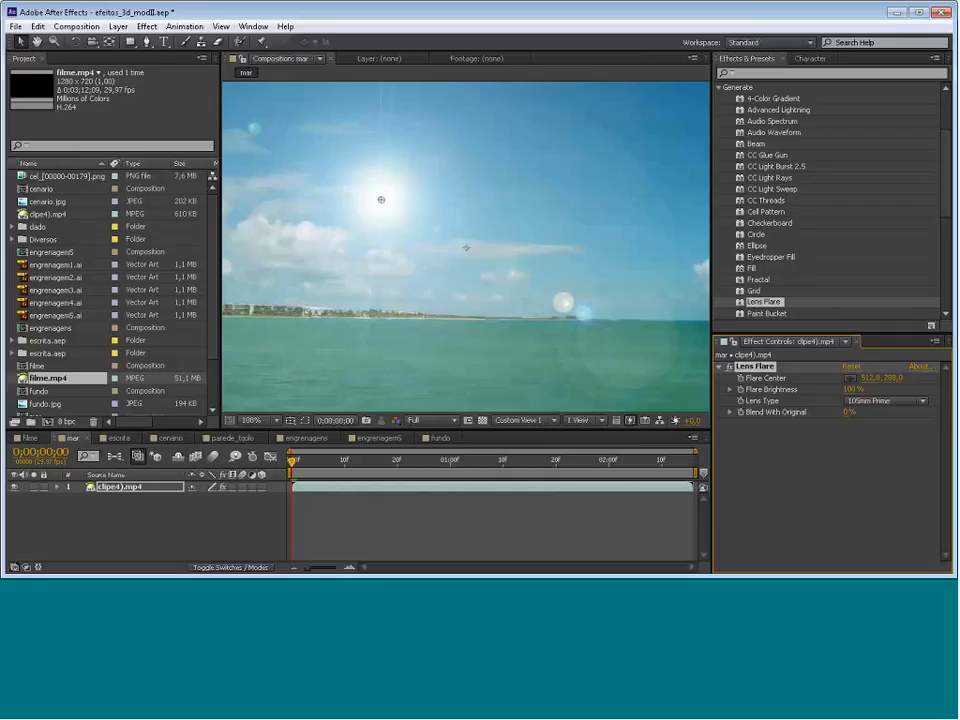
# Try the flare center at several places in the sky and settle it at 507, 296, left of the frame's middle
pyautogui.moveTo(387, 205); pyautogui.dragTo(471, 219)
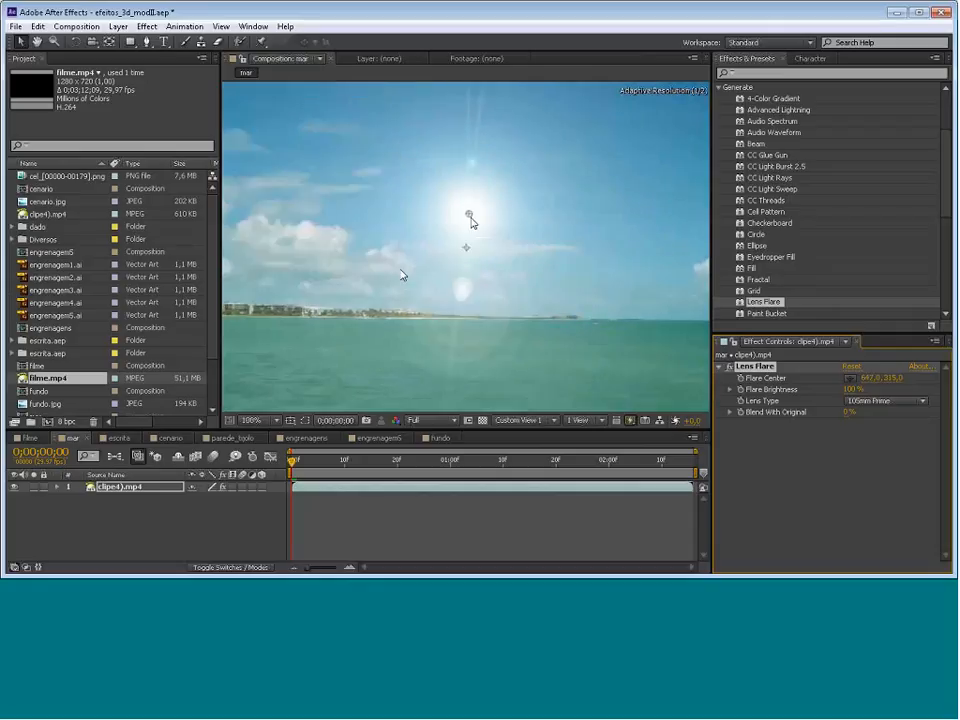
pyautogui.moveTo(401, 275); pyautogui.dragTo(349, 157)
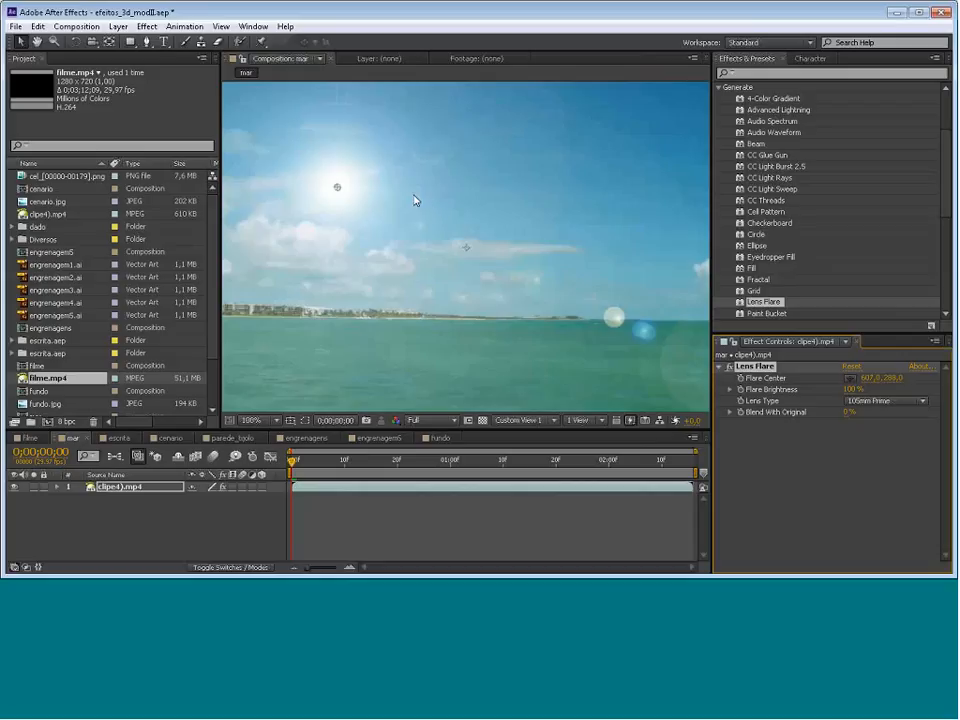
pyautogui.moveTo(337, 187)
pyautogui.mouseDown()
pyautogui.moveTo(431, 188)
pyautogui.moveTo(356, 184)
pyautogui.moveTo(431, 218)
pyautogui.moveTo(402, 205)
pyautogui.mouseUp()
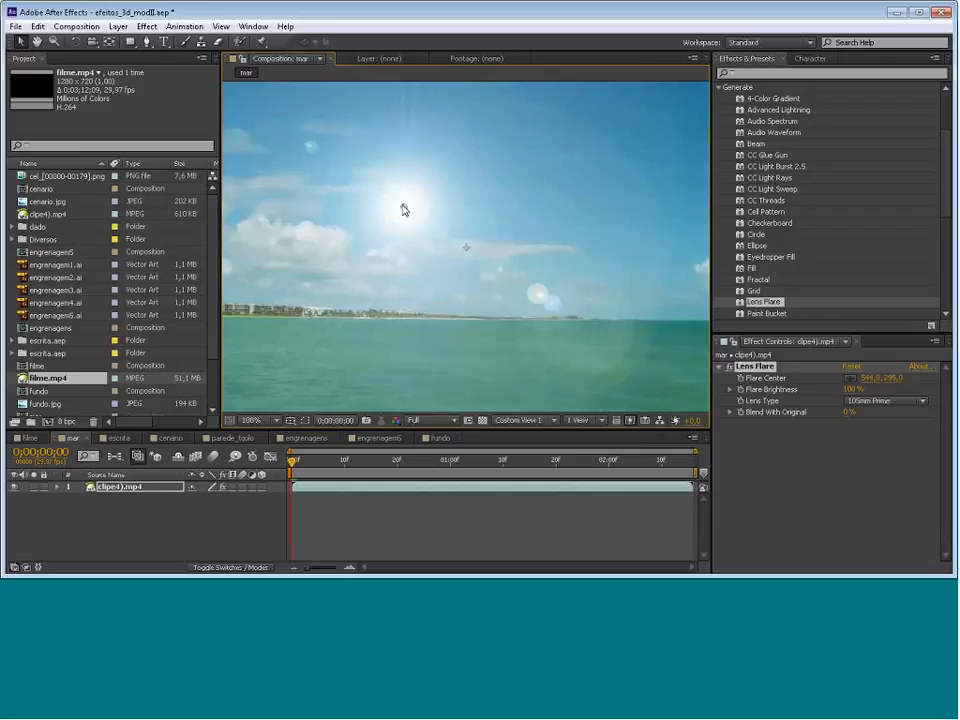
pyautogui.click(850, 379)
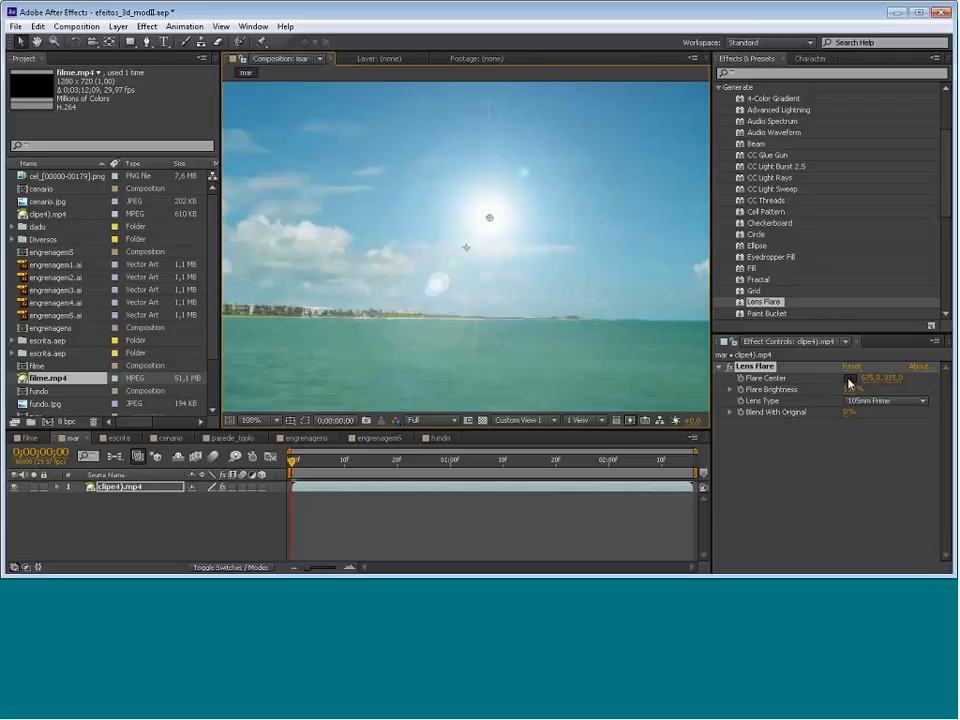
pyautogui.click(280, 122)
pyautogui.click(851, 378)
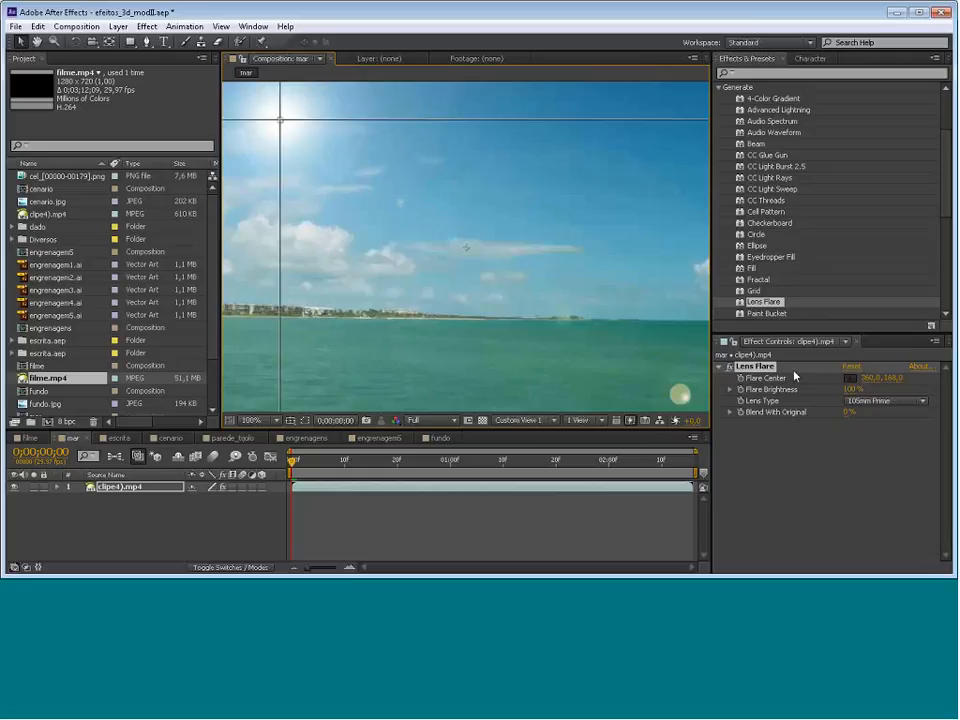
pyautogui.click(406, 221)
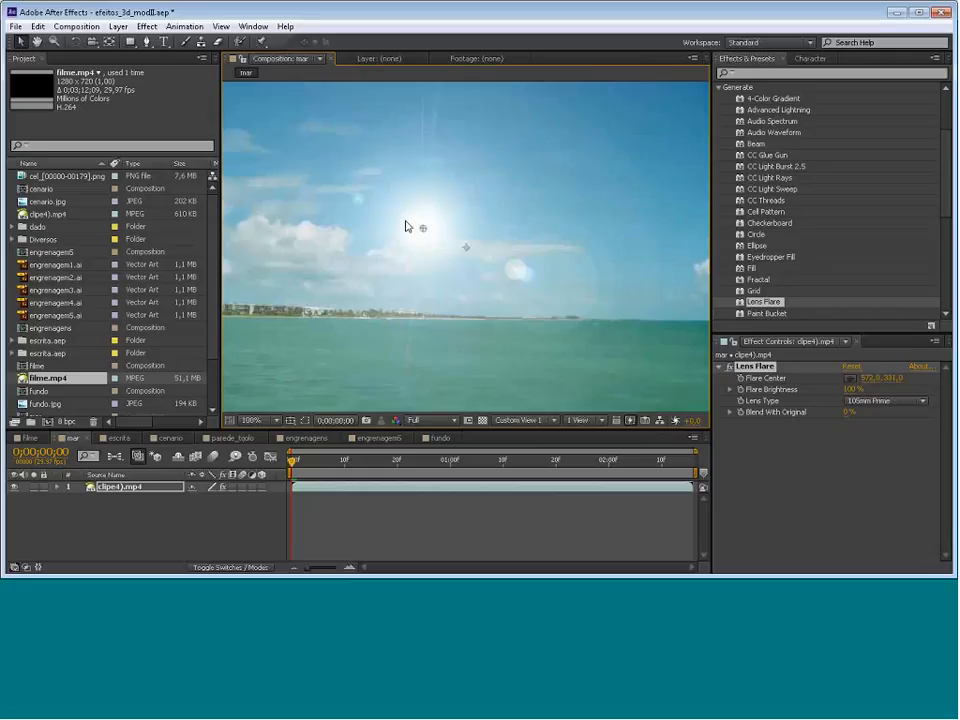
pyautogui.moveTo(406, 221); pyautogui.dragTo(378, 205)
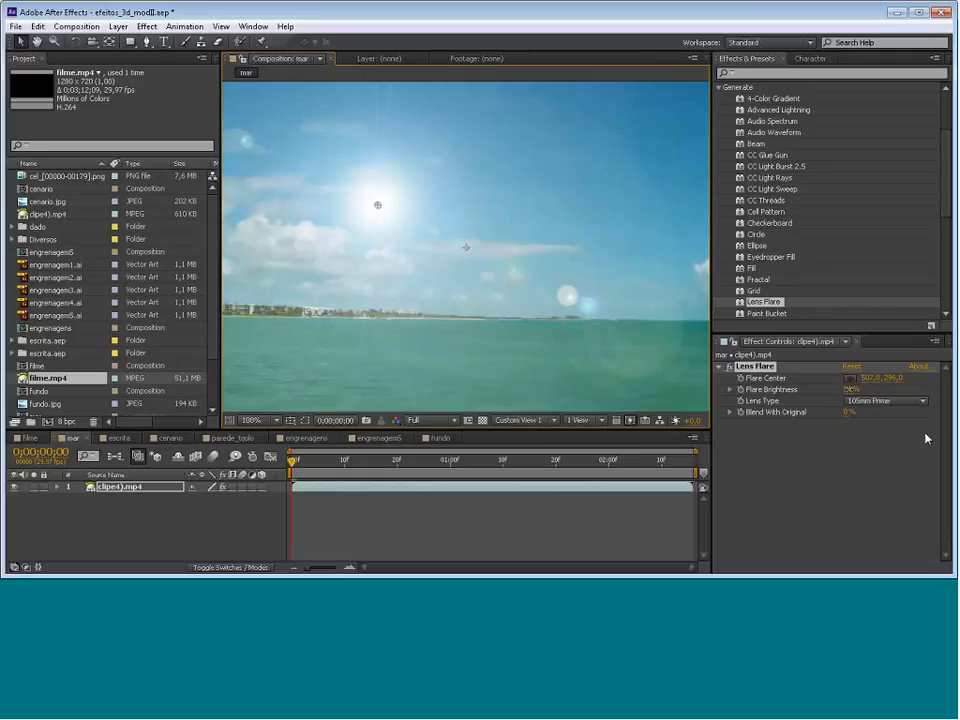
# Test a dimmer flare at 61% and set its brightness to 99%, with Blend With Original at 0%
pyautogui.moveTo(846, 389); pyautogui.dragTo(832, 395)
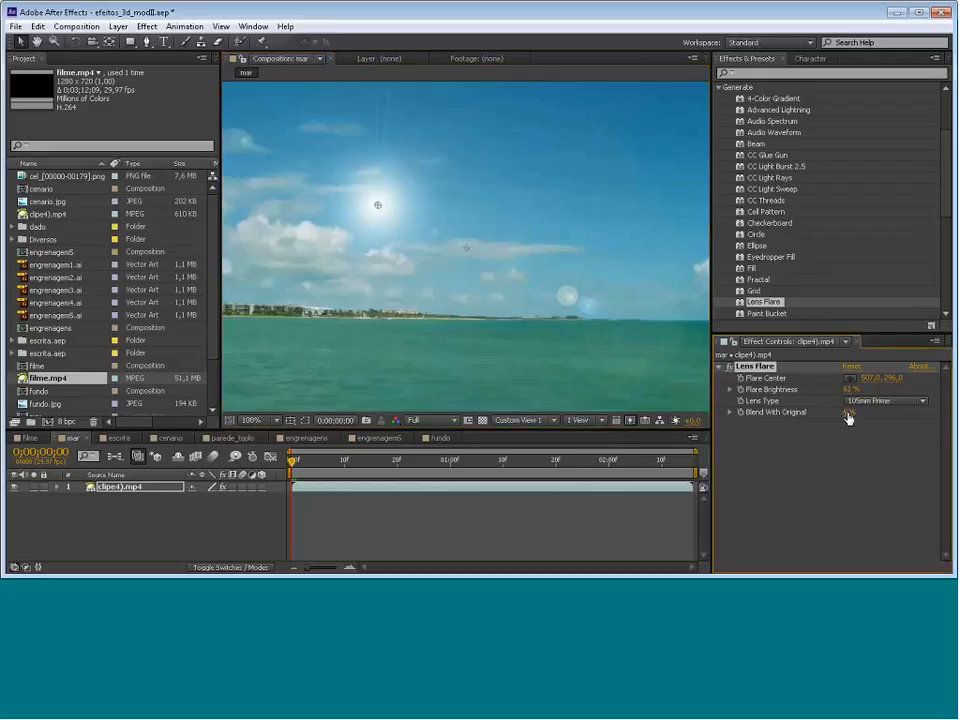
pyautogui.moveTo(846, 418); pyautogui.dragTo(797, 428)
pyautogui.moveTo(851, 390); pyautogui.dragTo(879, 393)
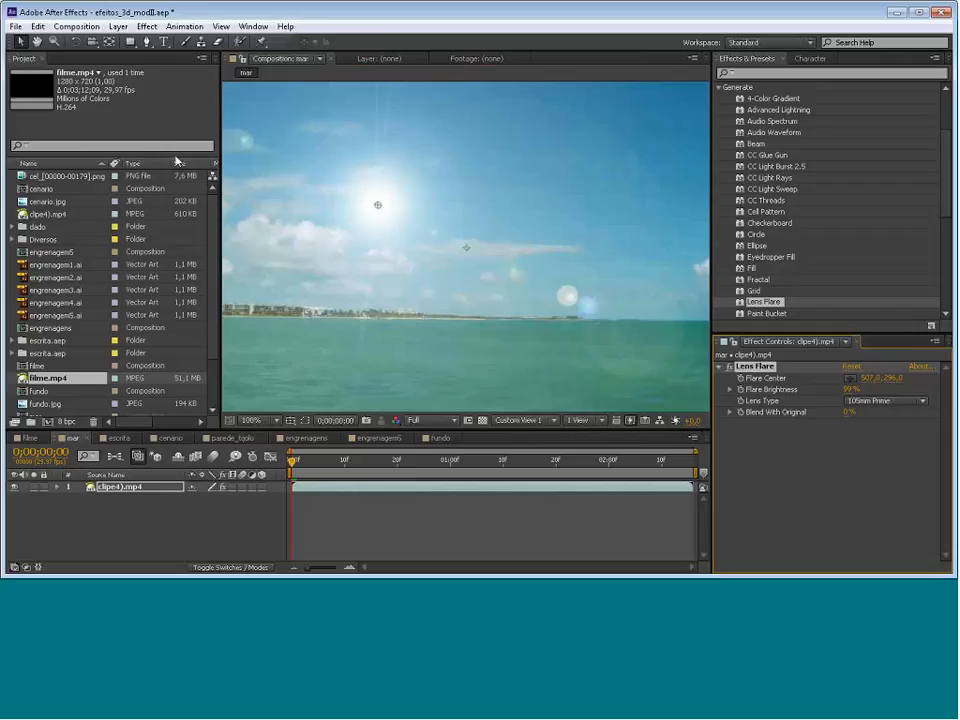
# Open the escrita composition and slightly adjust the leftmost curve point of the letter C in the Black Solid 1 handwriting path
pyautogui.click(127, 440)
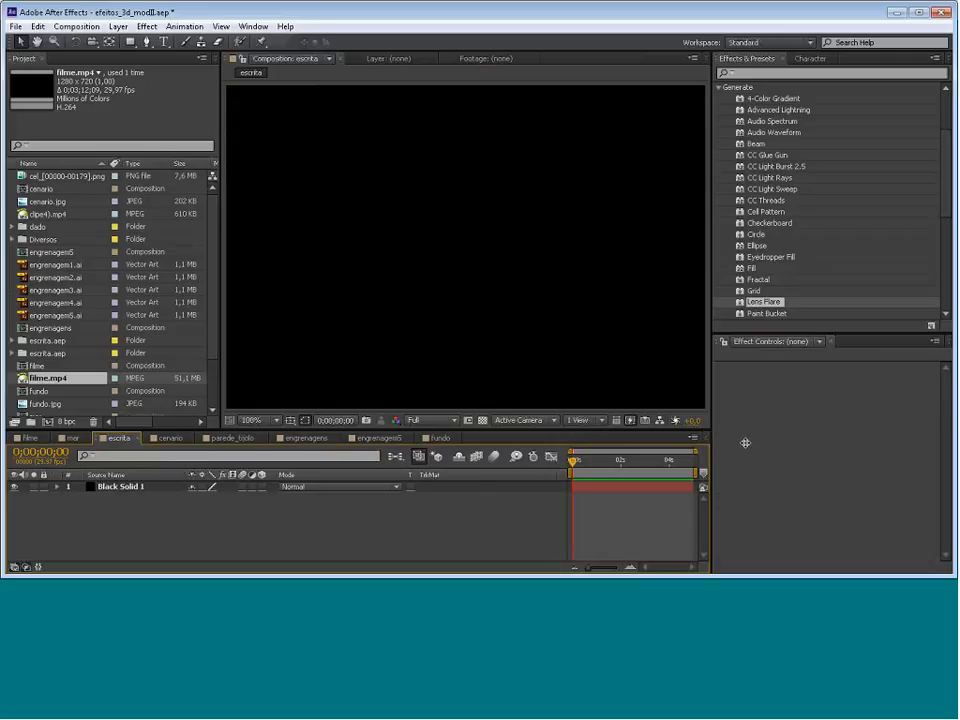
pyautogui.moveTo(745, 443); pyautogui.dragTo(741, 444)
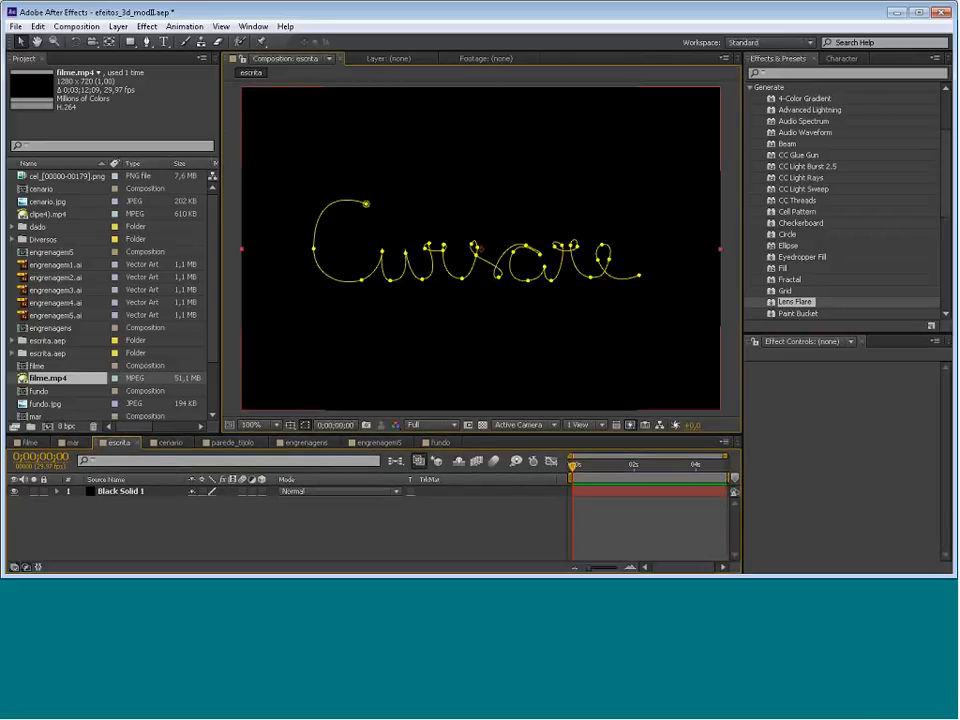
pyautogui.click(286, 130)
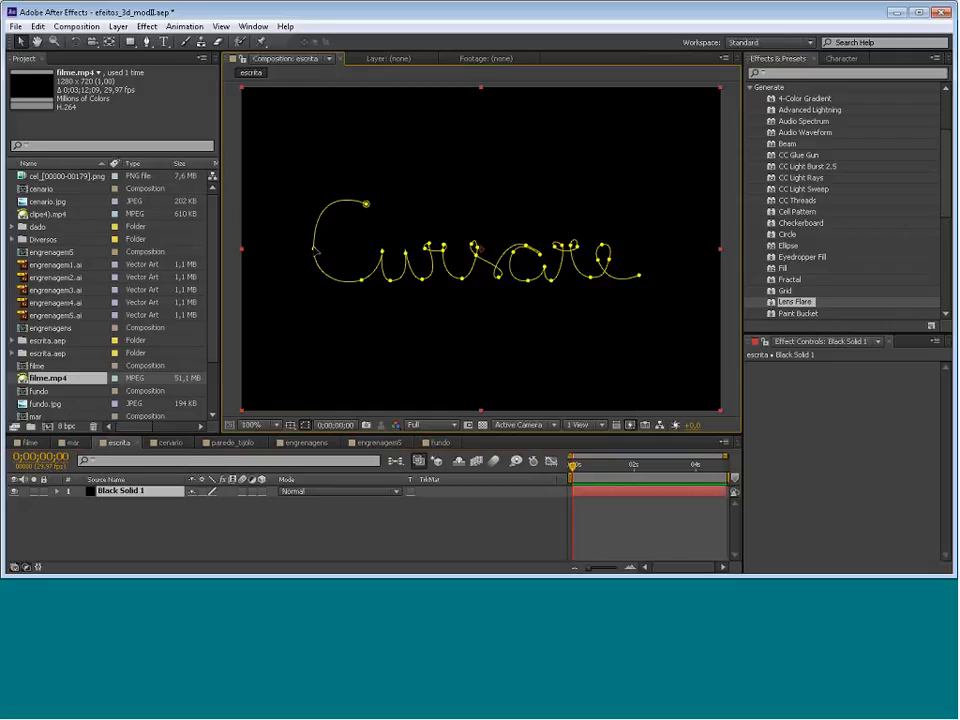
pyautogui.moveTo(314, 248); pyautogui.dragTo(312, 178)
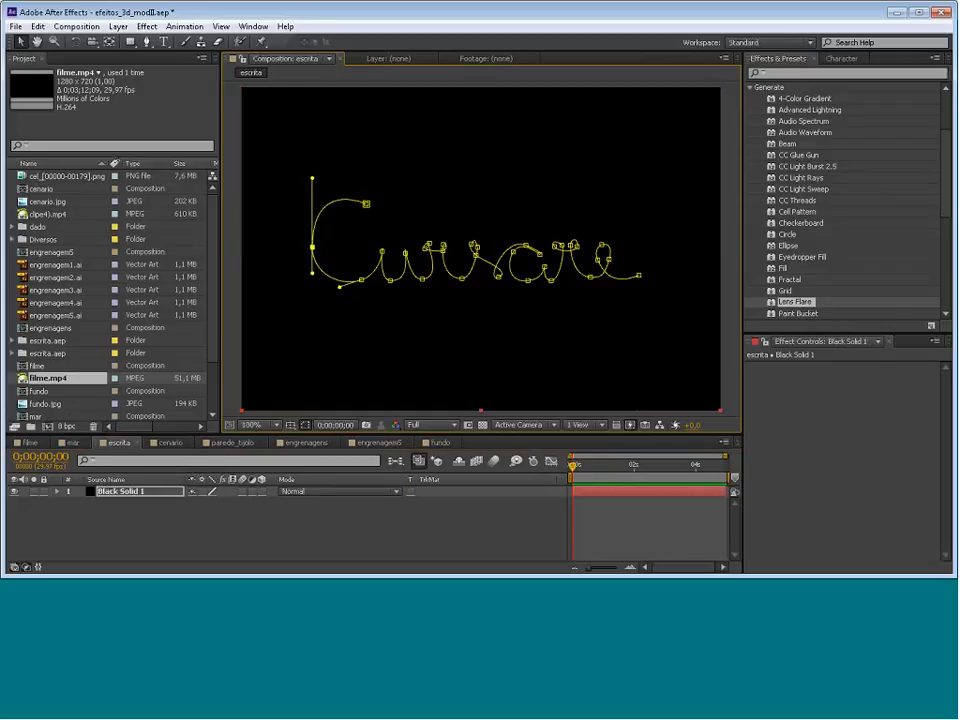
# Draw a new handwritten letter C above the word Cursare with the Pen tool, ending at the start of the letter u
pyautogui.click(146, 41)
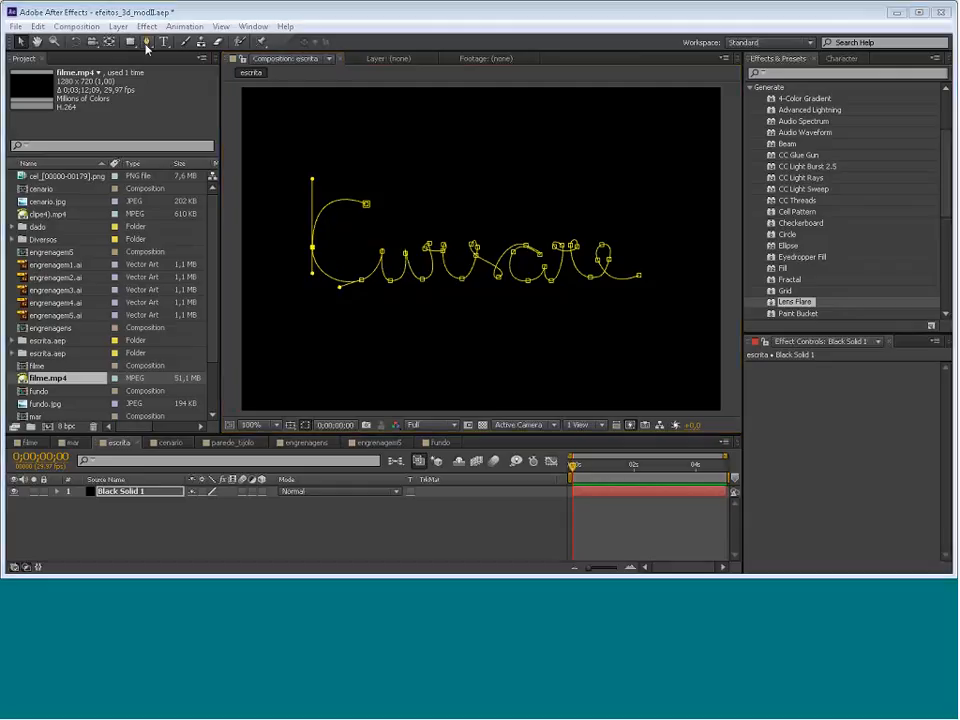
pyautogui.click(497, 150)
pyautogui.moveTo(470, 120); pyautogui.dragTo(443, 125)
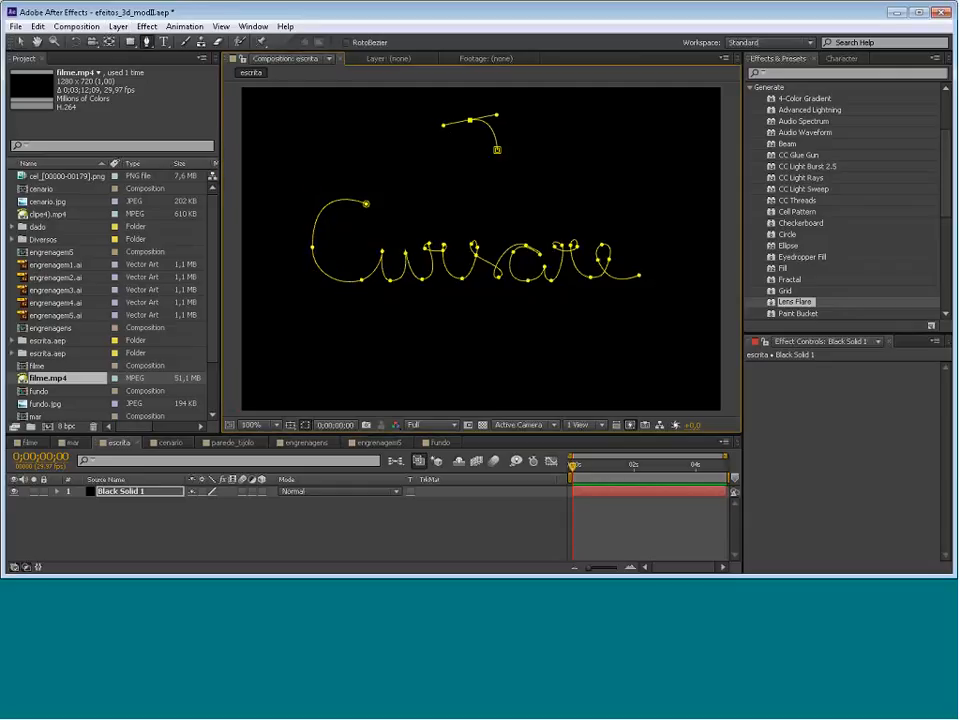
pyautogui.click(447, 158)
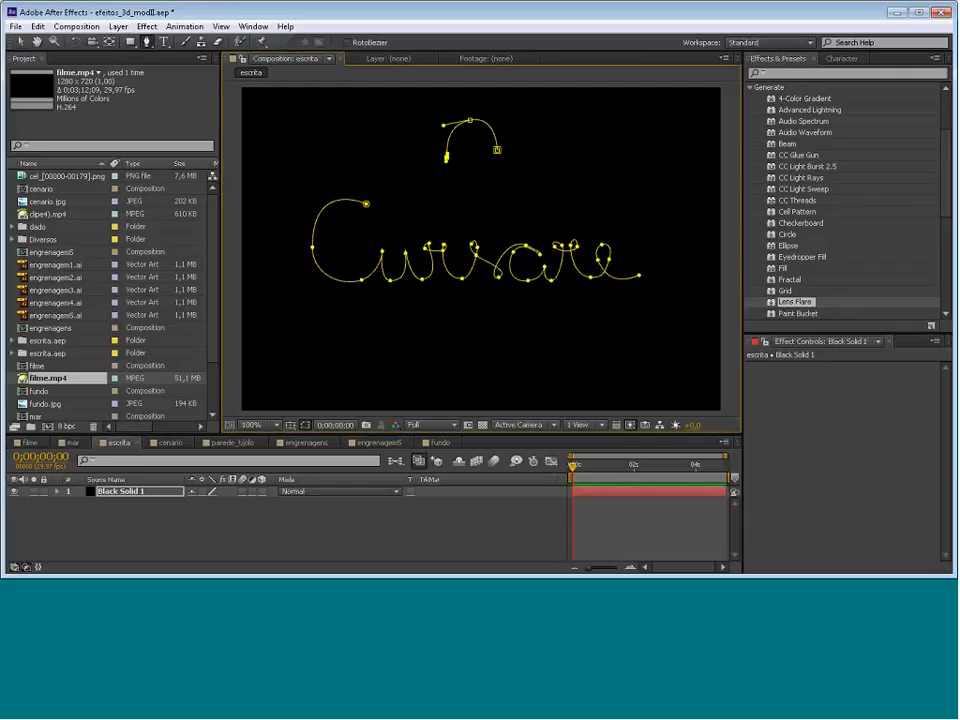
pyautogui.moveTo(505, 193); pyautogui.dragTo(558, 149)
pyautogui.click(511, 172)
pyautogui.hotkey('ctrl', 'z')
pyautogui.click(474, 207)
pyautogui.moveTo(474, 207); pyautogui.dragTo(540, 197)
pyautogui.click(506, 183)
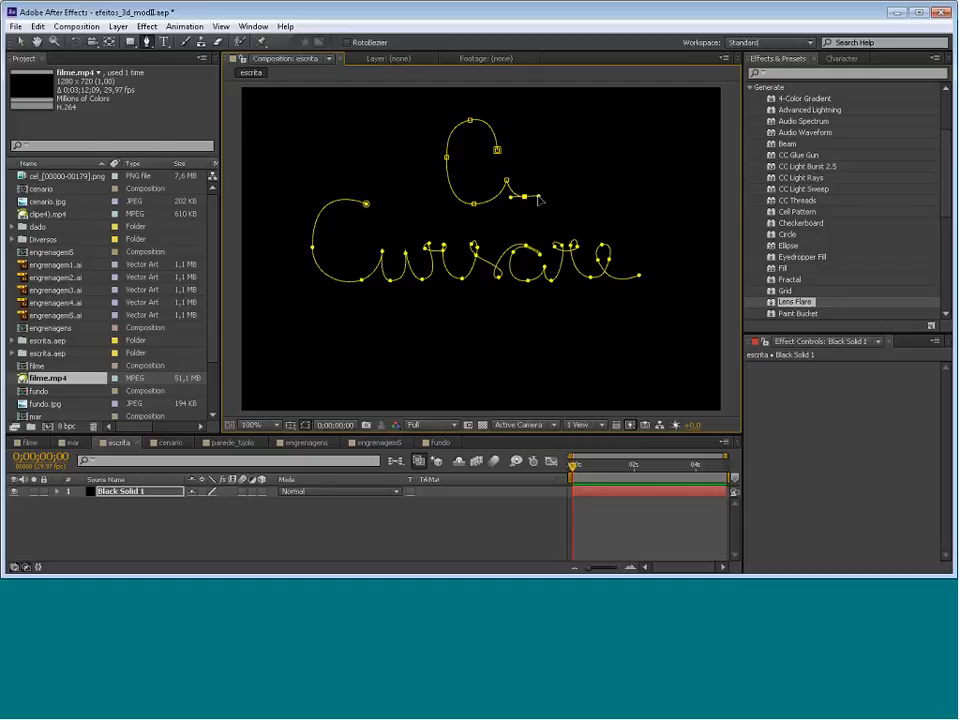
# Continue the new pen path with the curves of the letters u and r
pyautogui.moveTo(538, 197); pyautogui.dragTo(540, 195)
pyautogui.moveTo(535, 180); pyautogui.dragTo(551, 190)
pyautogui.hotkey('ctrl', 'z')
pyautogui.click(533, 176)
pyautogui.moveTo(548, 167); pyautogui.dragTo(540, 173)
pyautogui.click(569, 171)
pyautogui.moveTo(570, 173); pyautogui.dragTo(574, 200)
pyautogui.click(561, 167)
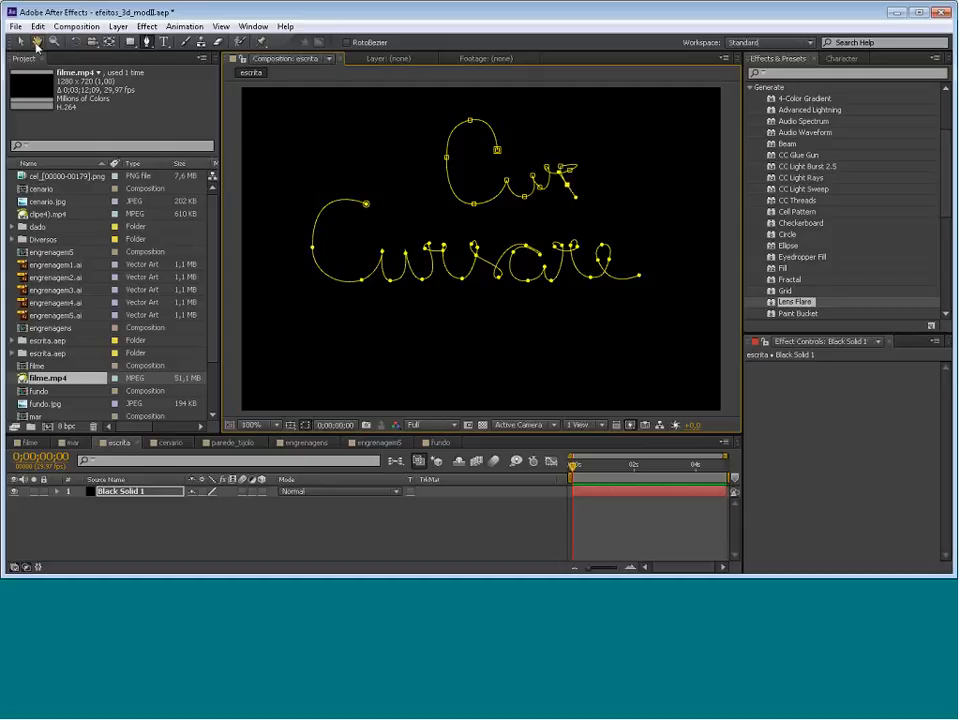
# Refine the new Cur path by repositioning points and handles of the r, the u's start and the C's curve with the Selection tool
pyautogui.click(20, 42)
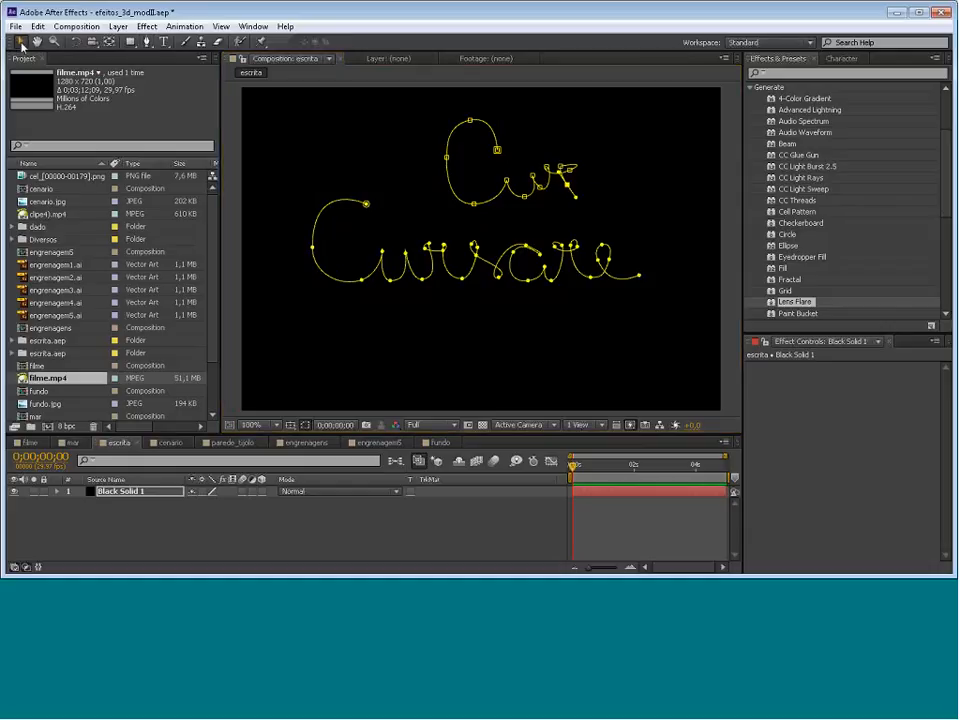
pyautogui.moveTo(561, 167); pyautogui.dragTo(566, 168)
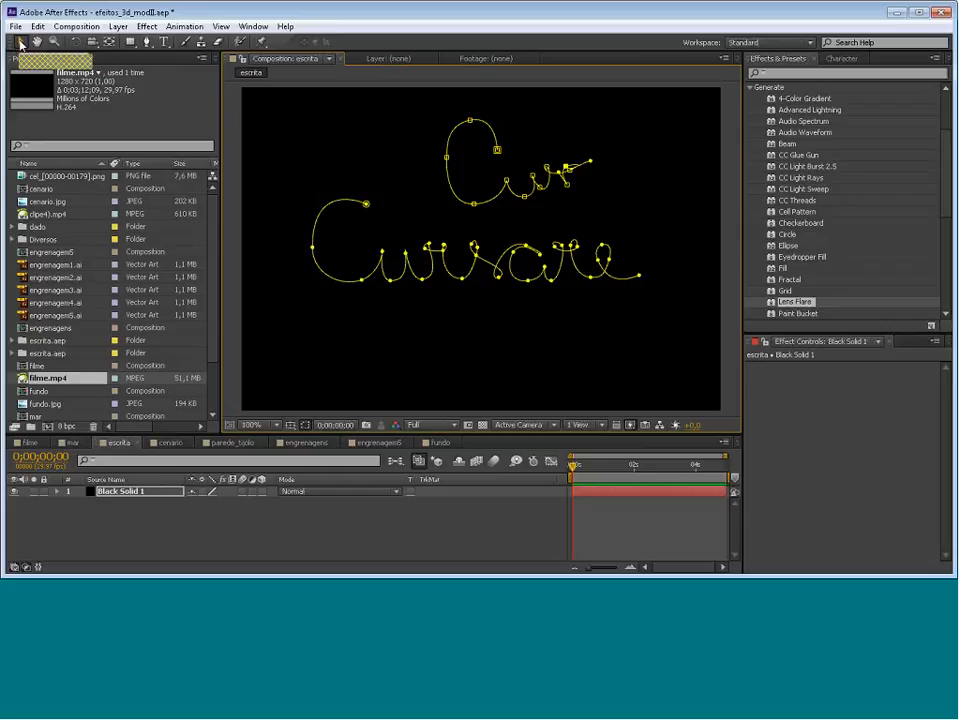
pyautogui.moveTo(567, 184); pyautogui.dragTo(573, 189)
pyautogui.click(570, 170)
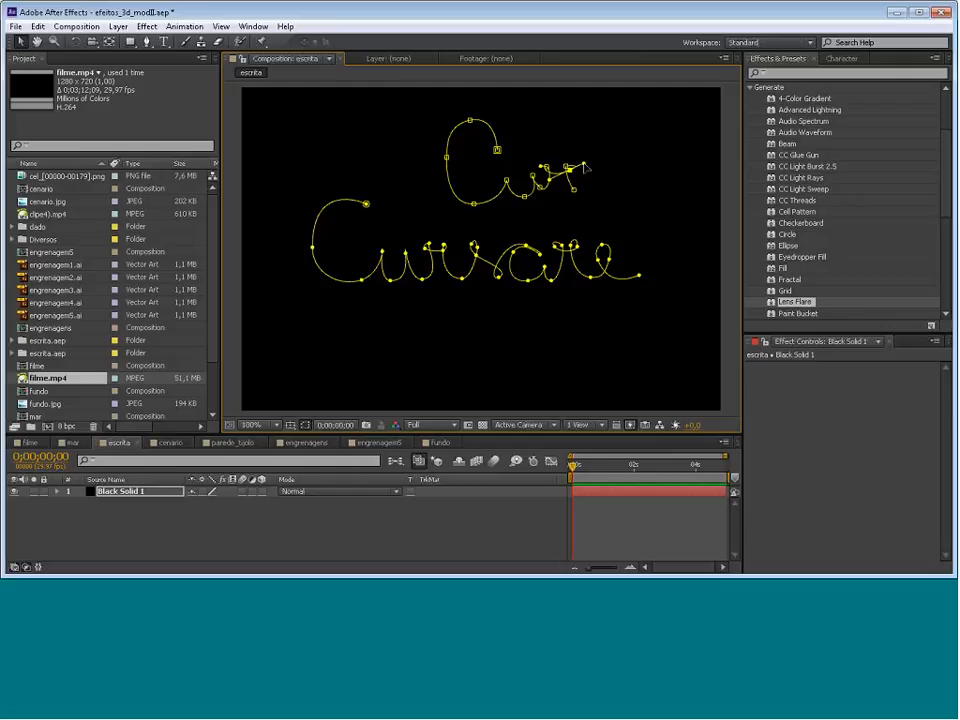
pyautogui.moveTo(592, 161); pyautogui.dragTo(519, 180)
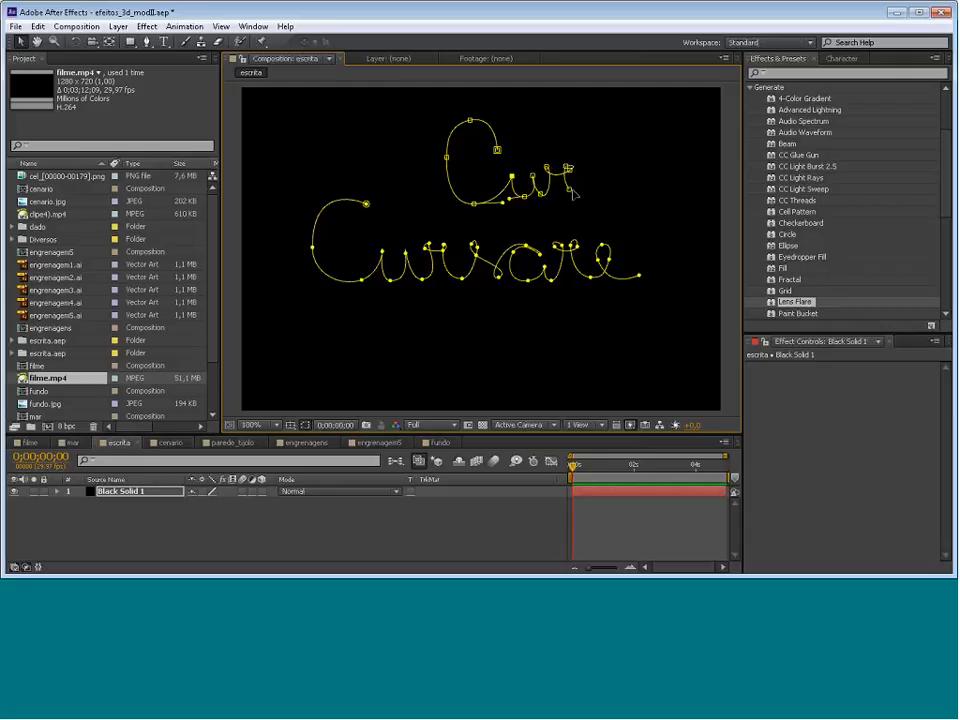
pyautogui.moveTo(570, 190); pyautogui.dragTo(582, 200)
pyautogui.click(474, 204)
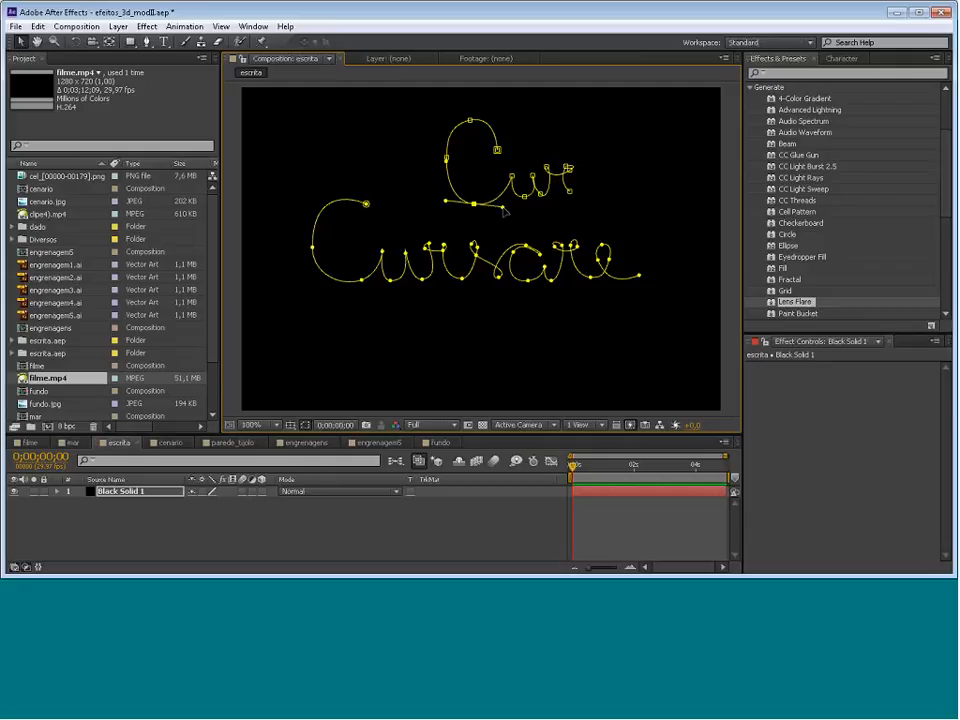
pyautogui.click(449, 158)
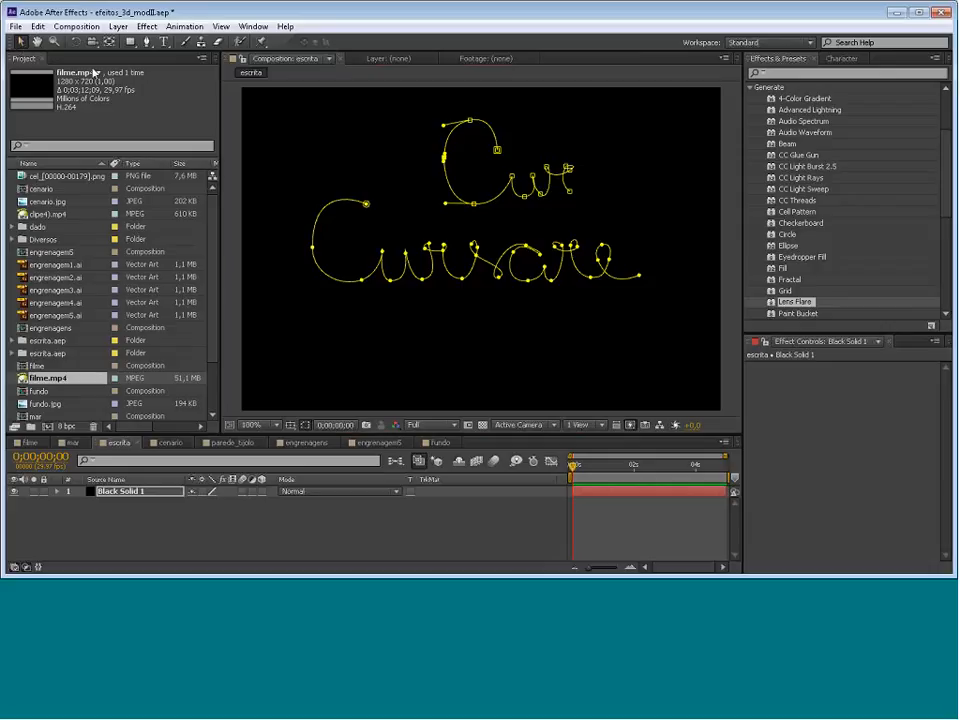
# Move the starting point of the new C upward and delete the C's upper-left segment
pyautogui.click(676, 194)
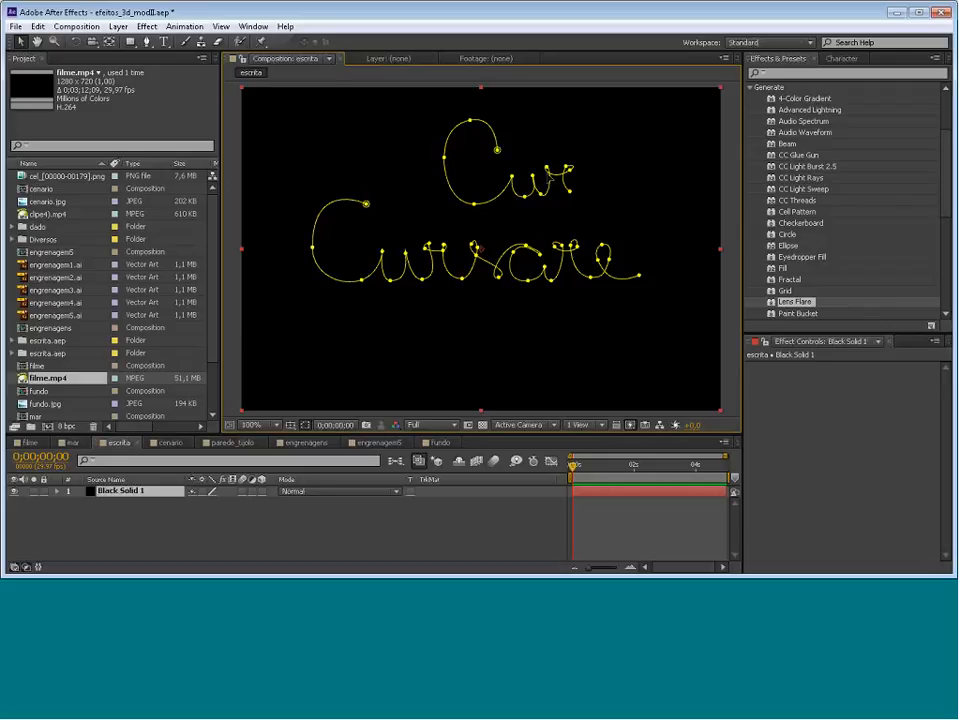
pyautogui.moveTo(497, 150); pyautogui.dragTo(497, 131)
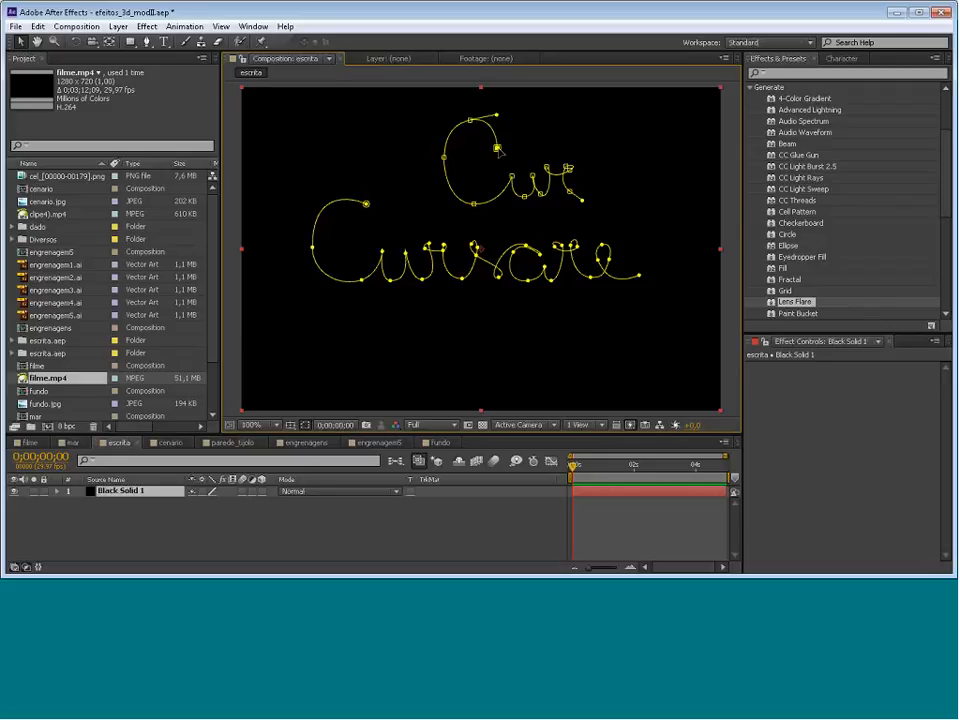
pyautogui.click(449, 142)
pyautogui.press('Delete')
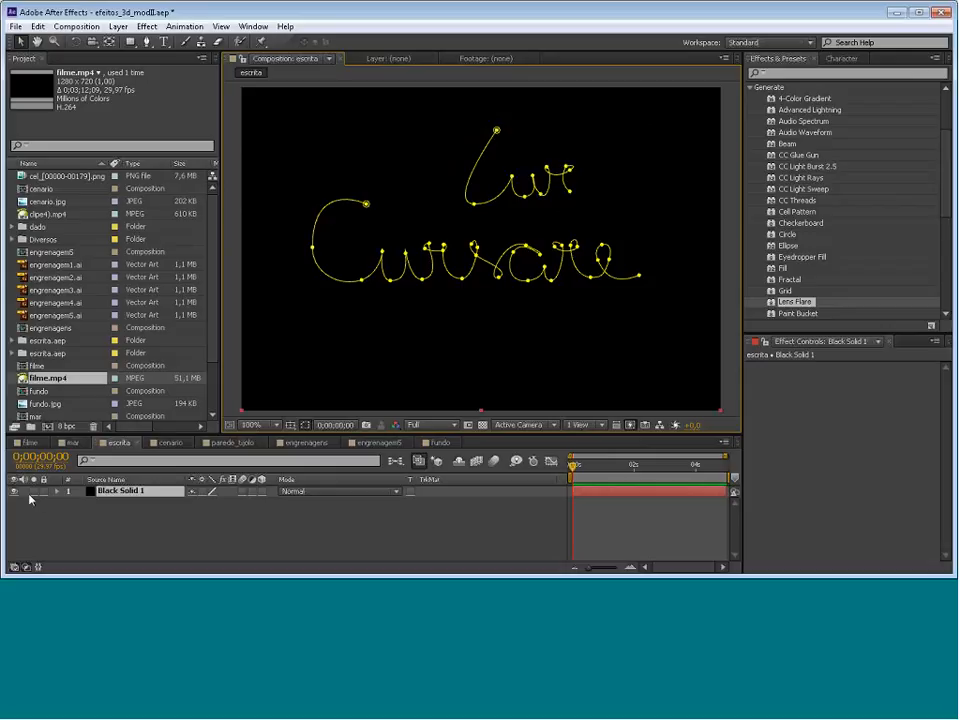
# Undo the practice Cur path and redo only the edits needed to restore the Cursare path on Black Solid 1
pyautogui.click(418, 190)
pyautogui.hotkey('ctrl', 'z')
pyautogui.hotkey('ctrl', 'z')
pyautogui.hotkey('ctrl', 'z')
pyautogui.hotkey('ctrl', 'z')
pyautogui.hotkey('ctrl', 'z')
pyautogui.hotkey('ctrl', 'z')
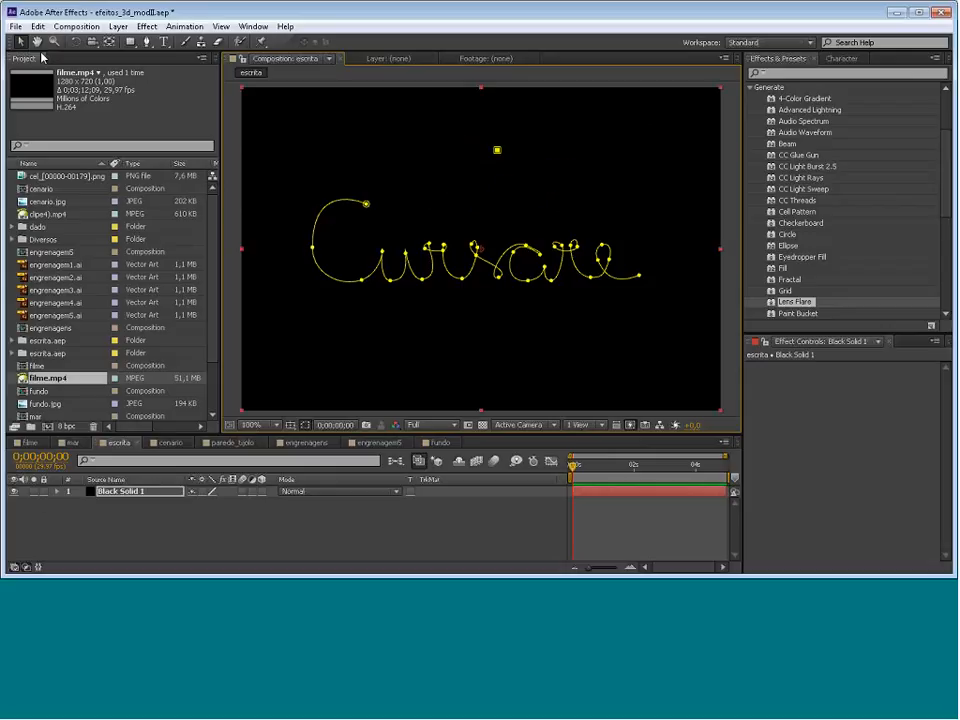
pyautogui.click(44, 27)
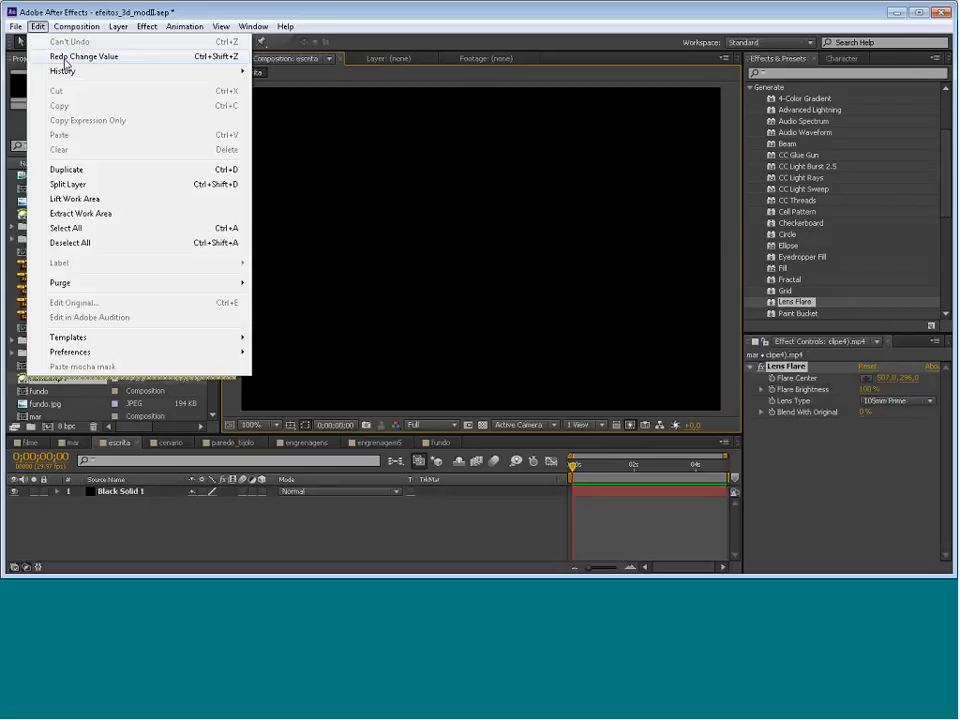
pyautogui.click(66, 54)
pyautogui.hotkey('ctrl', 'shift', 'z')
pyautogui.hotkey('ctrl', 'shift', 'z')
pyautogui.hotkey('ctrl', 'shift', 'z')
pyautogui.hotkey('ctrl', 'shift', 'z')
pyautogui.hotkey('ctrl', 'shift', 'z')
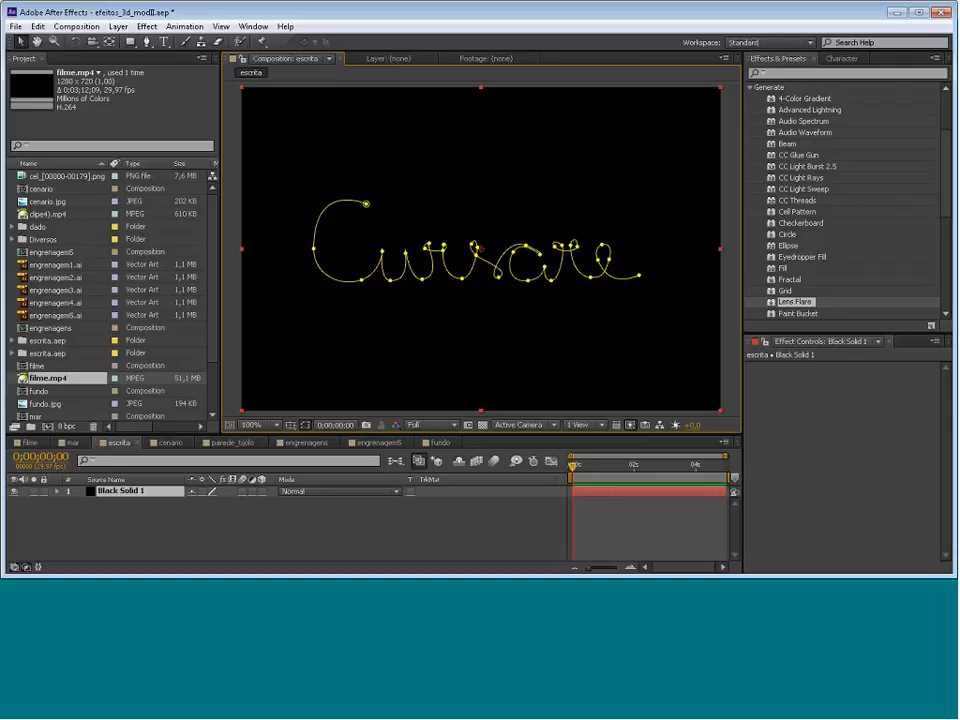
# Apply the Generate Stroke effect to Black Solid 1 and collapse the Generate category
pyautogui.moveTo(944, 206); pyautogui.dragTo(945, 240)
pyautogui.moveTo(789, 260)
pyautogui.mouseDown()
pyautogui.moveTo(348, 513)
pyautogui.moveTo(189, 527)
pyautogui.moveTo(161, 491)
pyautogui.moveTo(153, 497)
pyautogui.mouseUp()
pyautogui.scroll(5, 908, 212)
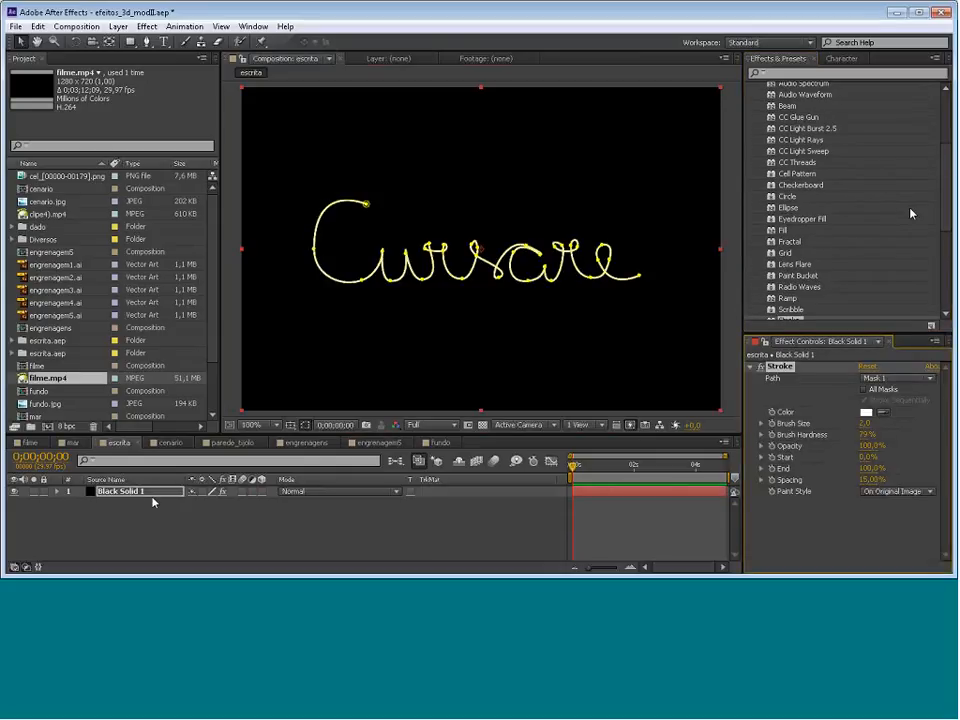
pyautogui.click(751, 173)
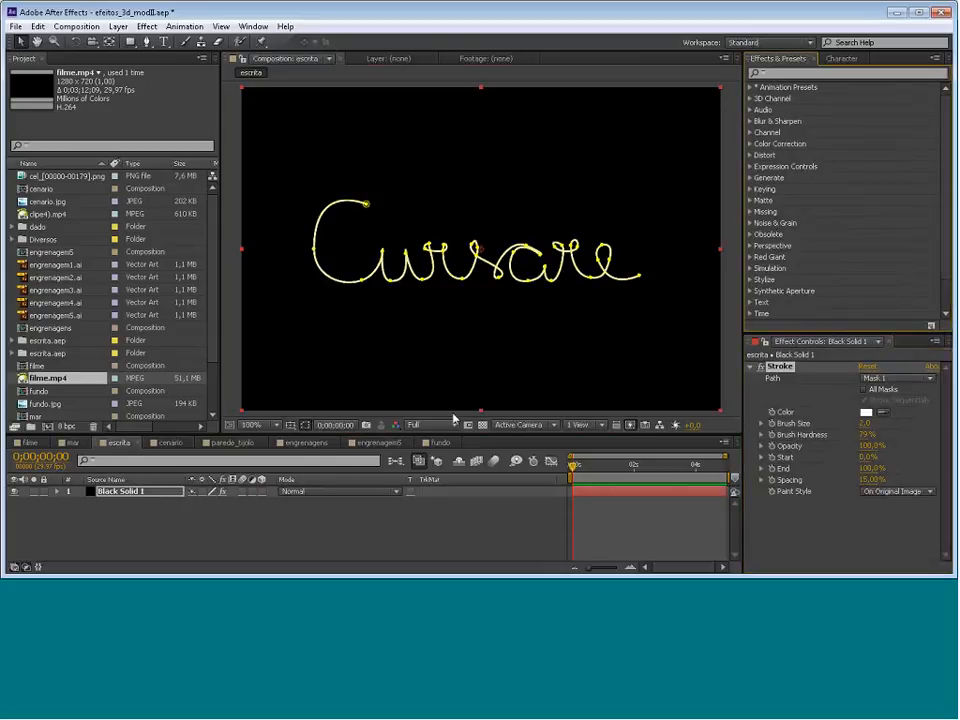
# Scrub through the first second of escrita, return to its start and deselect the layer to examine the stroked word
pyautogui.click(573, 467)
pyautogui.moveTo(576, 470); pyautogui.dragTo(599, 469)
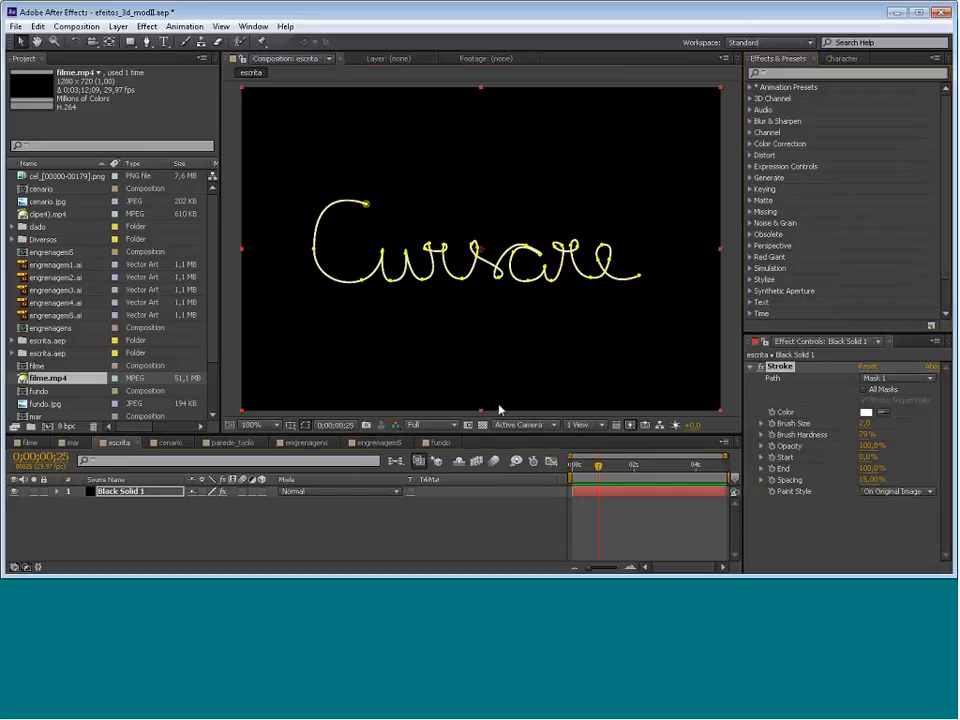
pyautogui.press('Home')
pyautogui.click(500, 413)
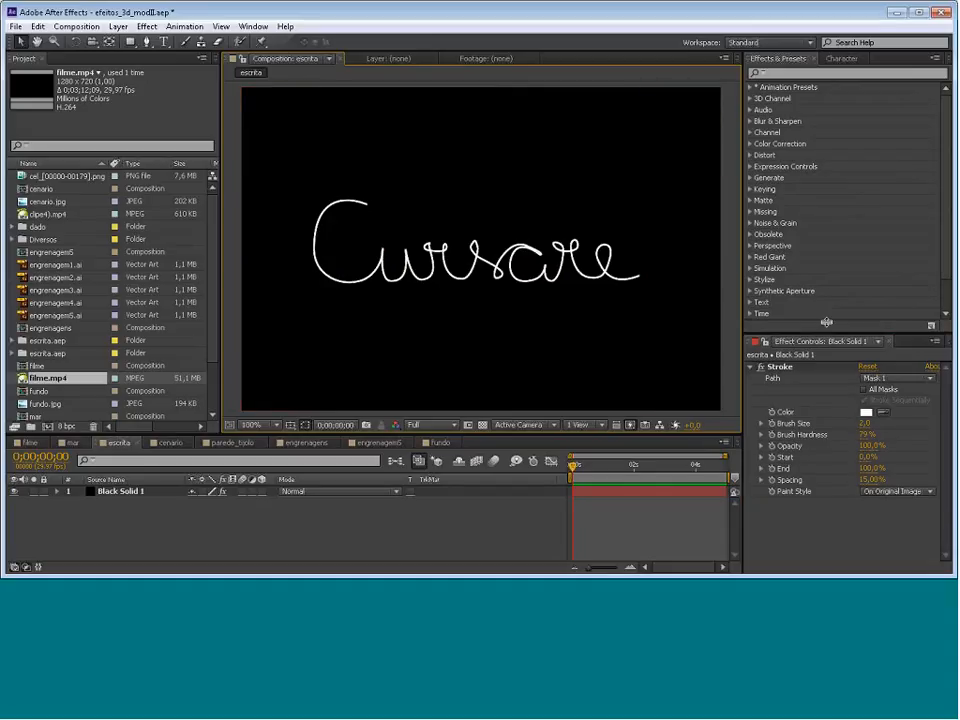
# Give the Effect Controls more height and keep the Stroke effect's path on Mask 1
pyautogui.moveTo(824, 332)
pyautogui.mouseDown()
pyautogui.moveTo(824, 285)
pyautogui.moveTo(824, 307)
pyautogui.mouseUp()
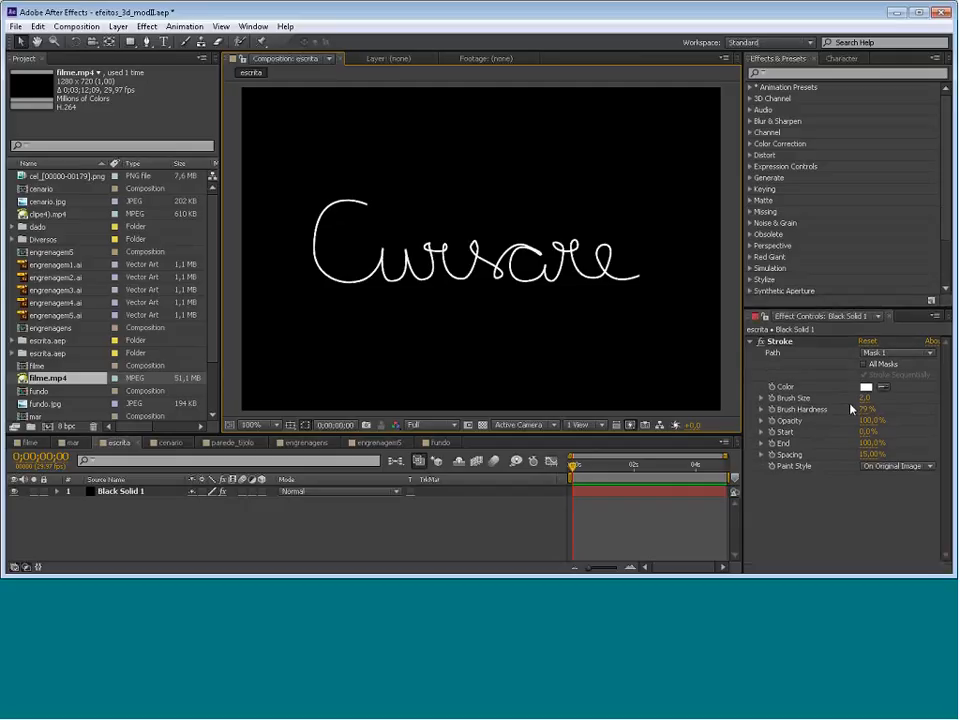
pyautogui.click(884, 353)
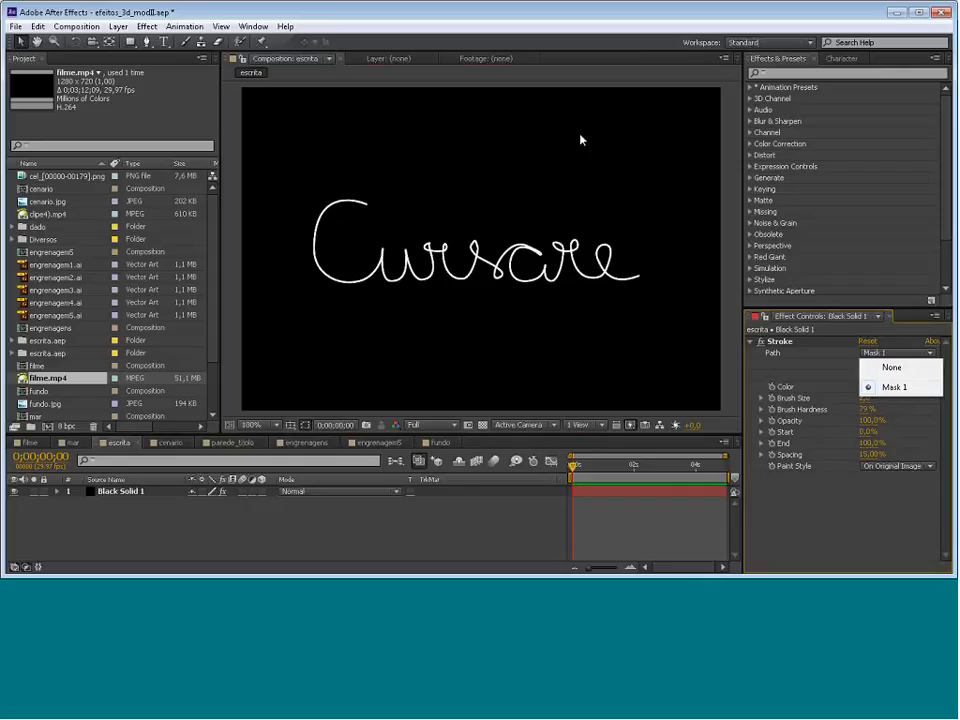
pyautogui.click(895, 387)
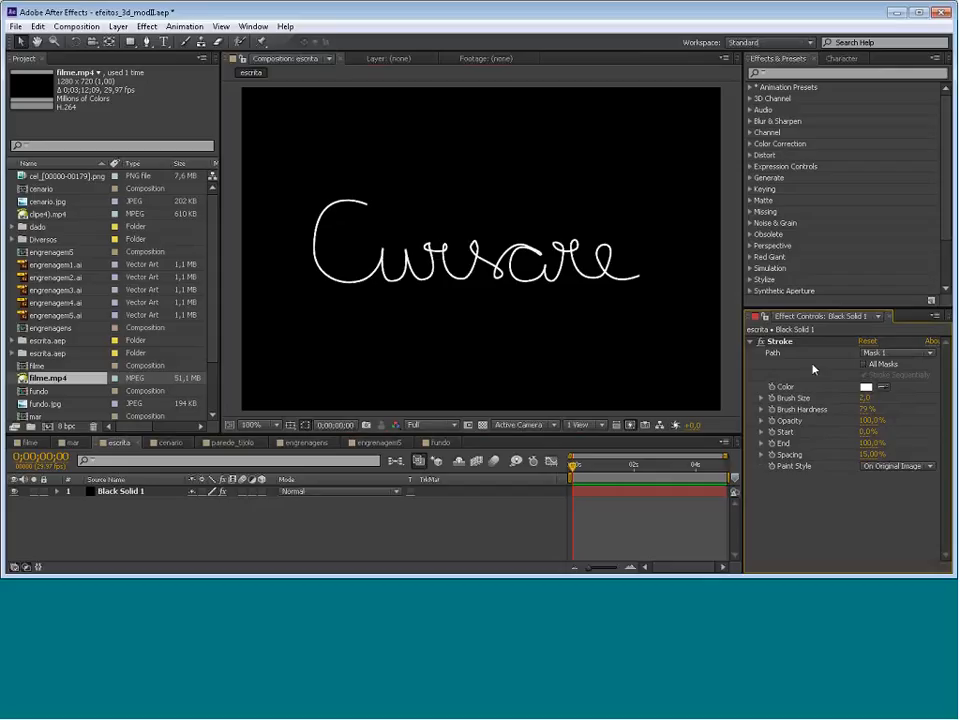
# Set the Stroke effect's color to golden yellow FFD200, and undo the accidental change in the viewer
pyautogui.click(866, 388)
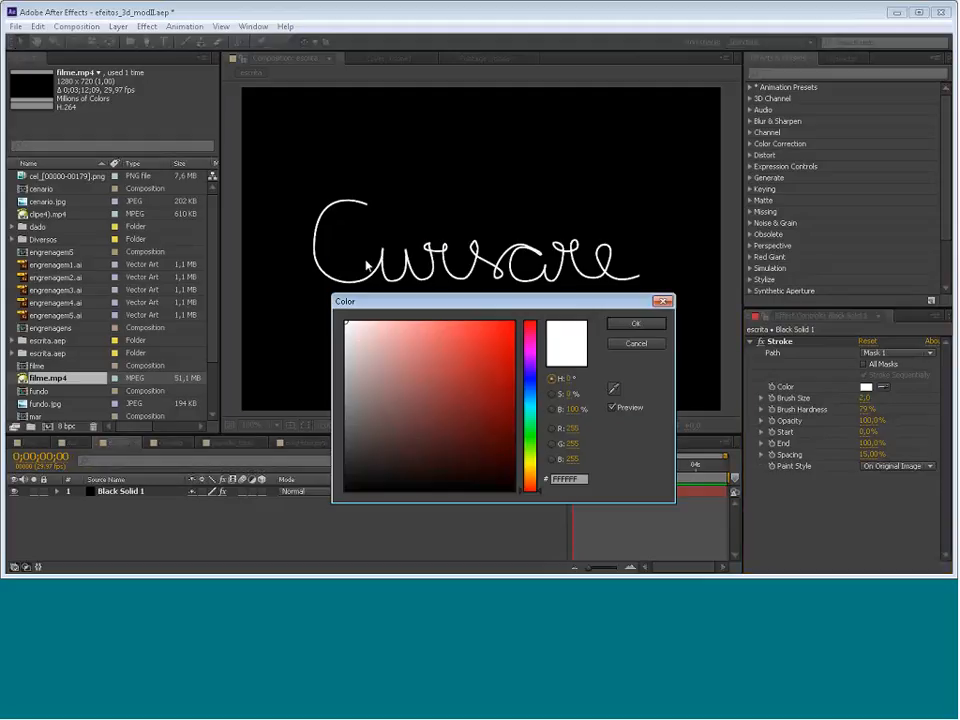
pyautogui.click(502, 337)
pyautogui.click(530, 470)
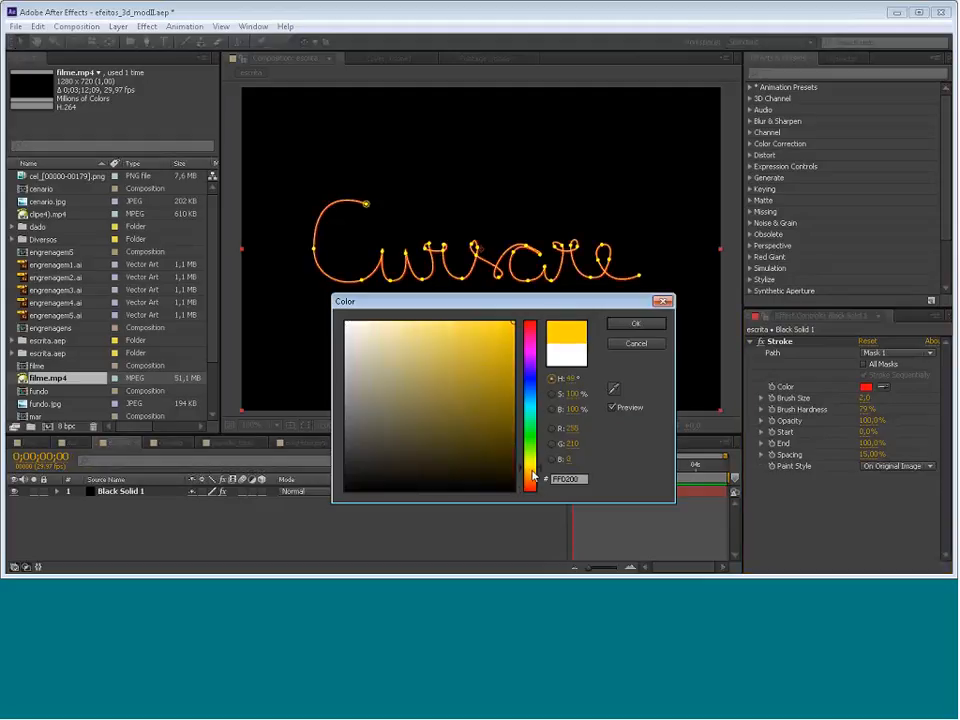
pyautogui.click(652, 324)
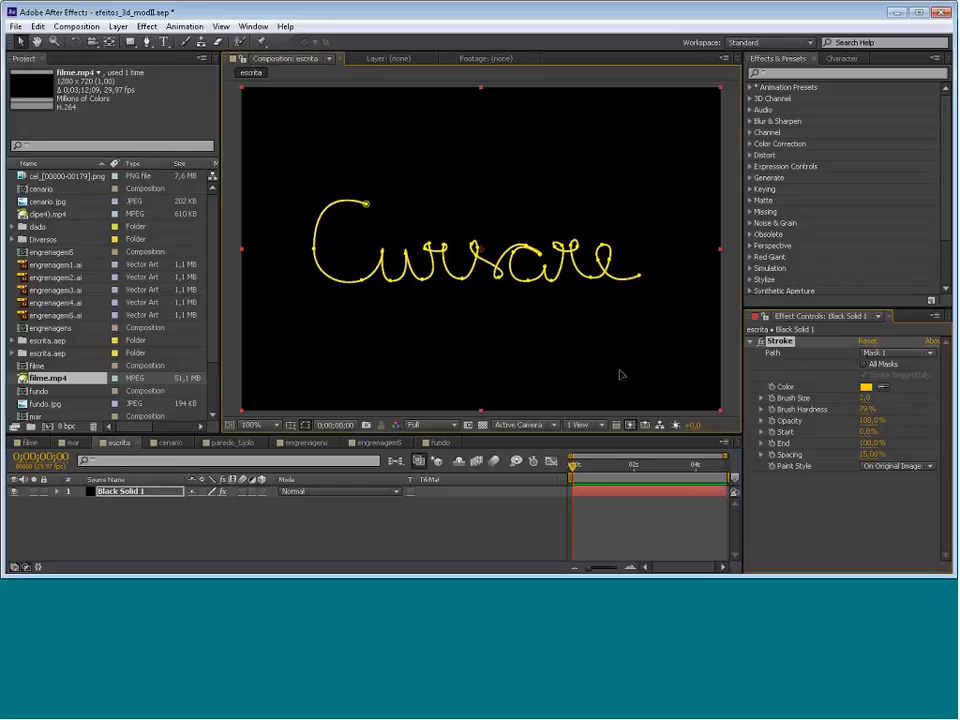
pyautogui.moveTo(620, 375); pyautogui.dragTo(531, 367)
pyautogui.hotkey('ctrl', 'z')
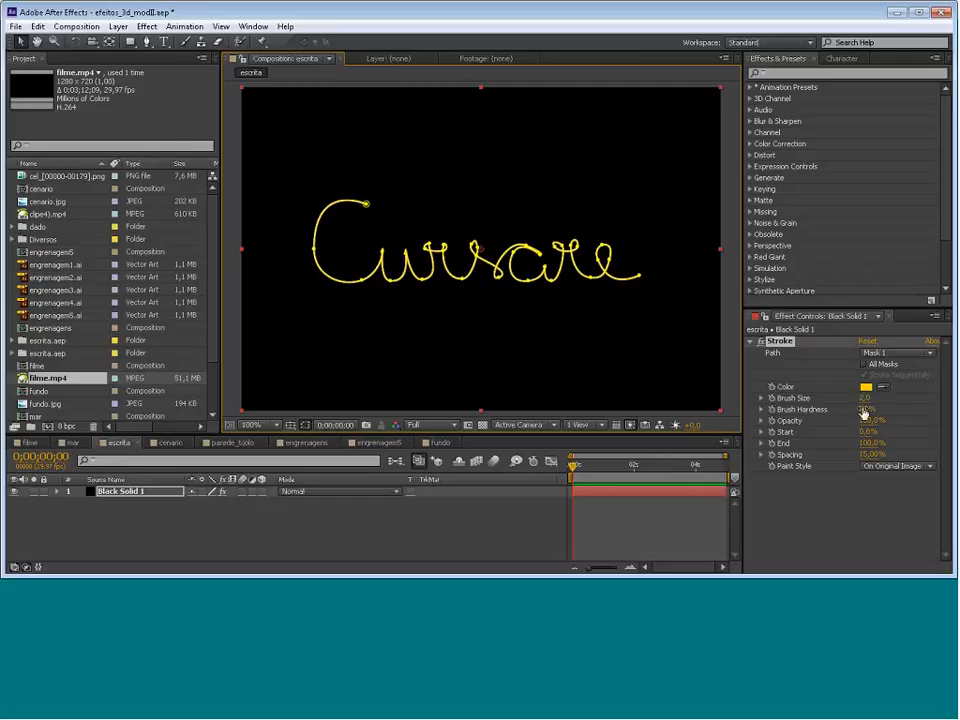
# Test thicker brush sizes of 2.5 and 3.3 and the Opacity and Start settings, returning to 2.0, 100% and 0%
pyautogui.moveTo(866, 403); pyautogui.dragTo(872, 402)
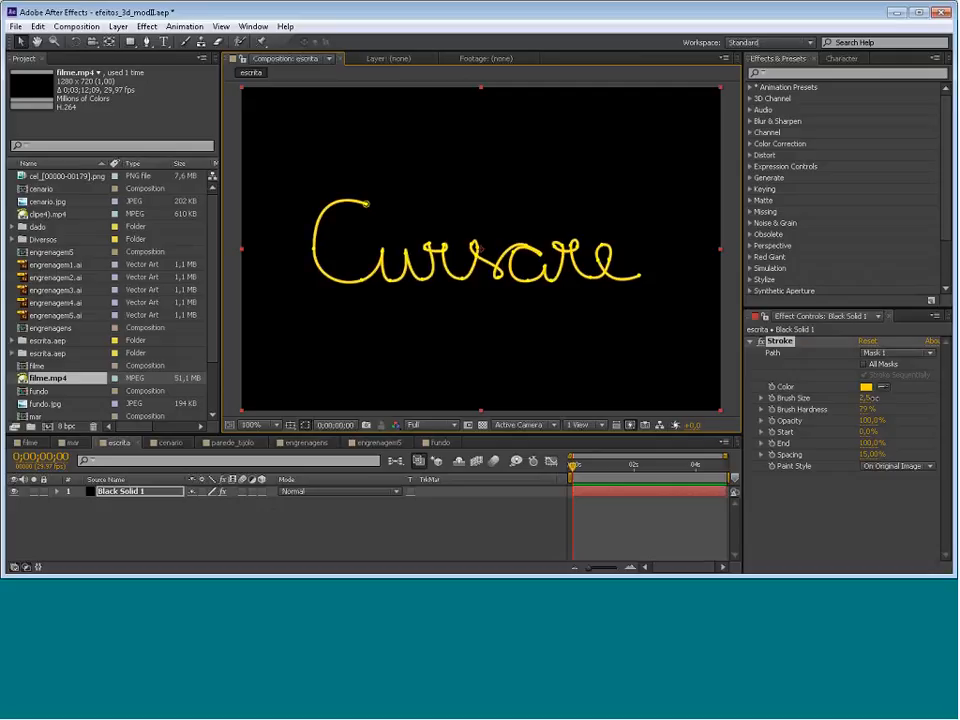
pyautogui.moveTo(870, 398); pyautogui.dragTo(878, 398)
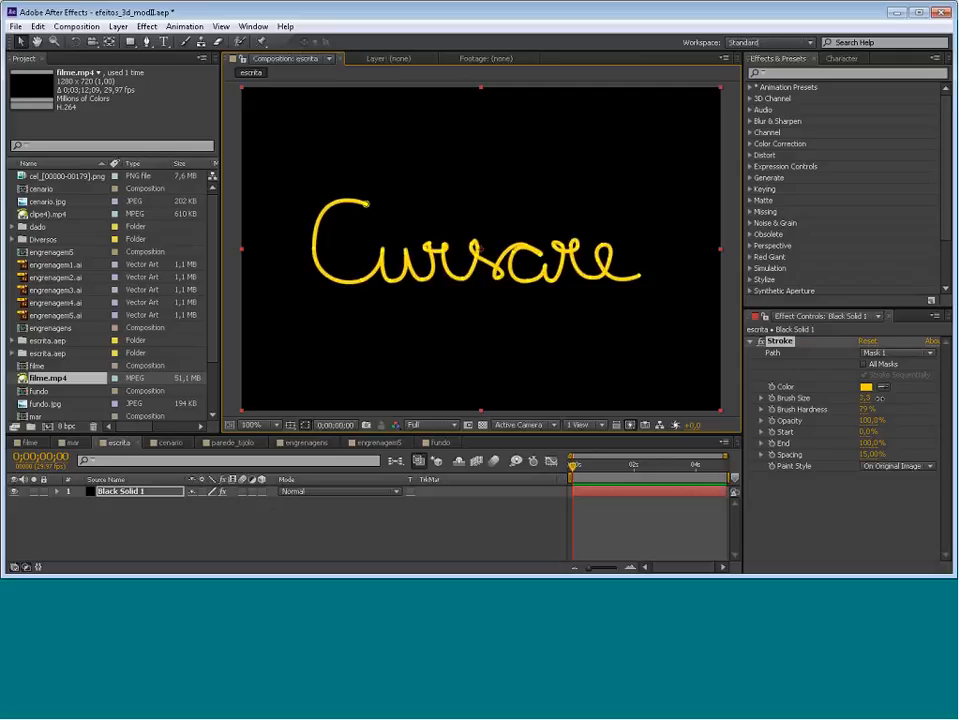
pyautogui.moveTo(881, 398)
pyautogui.mouseDown()
pyautogui.moveTo(896, 397)
pyautogui.moveTo(866, 406)
pyautogui.moveTo(913, 404)
pyautogui.moveTo(882, 408)
pyautogui.mouseUp()
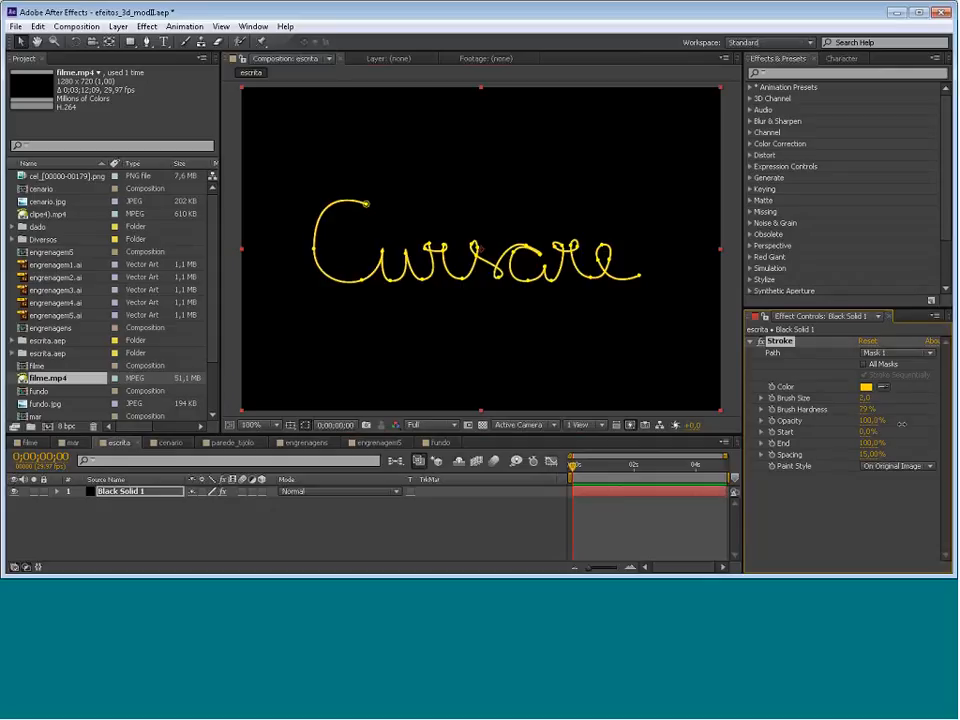
pyautogui.moveTo(876, 425)
pyautogui.mouseDown()
pyautogui.moveTo(846, 425)
pyautogui.moveTo(892, 425)
pyautogui.mouseUp()
pyautogui.moveTo(863, 438)
pyautogui.mouseDown()
pyautogui.moveTo(882, 432)
pyautogui.moveTo(843, 432)
pyautogui.mouseUp()
# Animate the Stroke effect's End from 0% at the composition's start to 100% at 0;00;04;00
pyautogui.moveTo(868, 442); pyautogui.dragTo(760, 456)
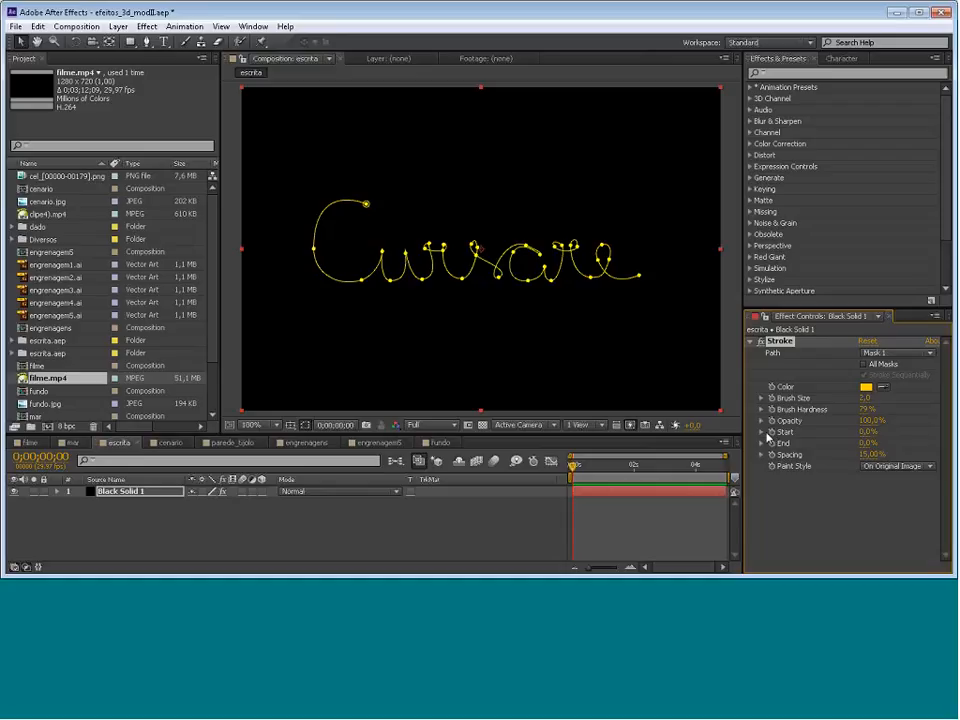
pyautogui.click(57, 492)
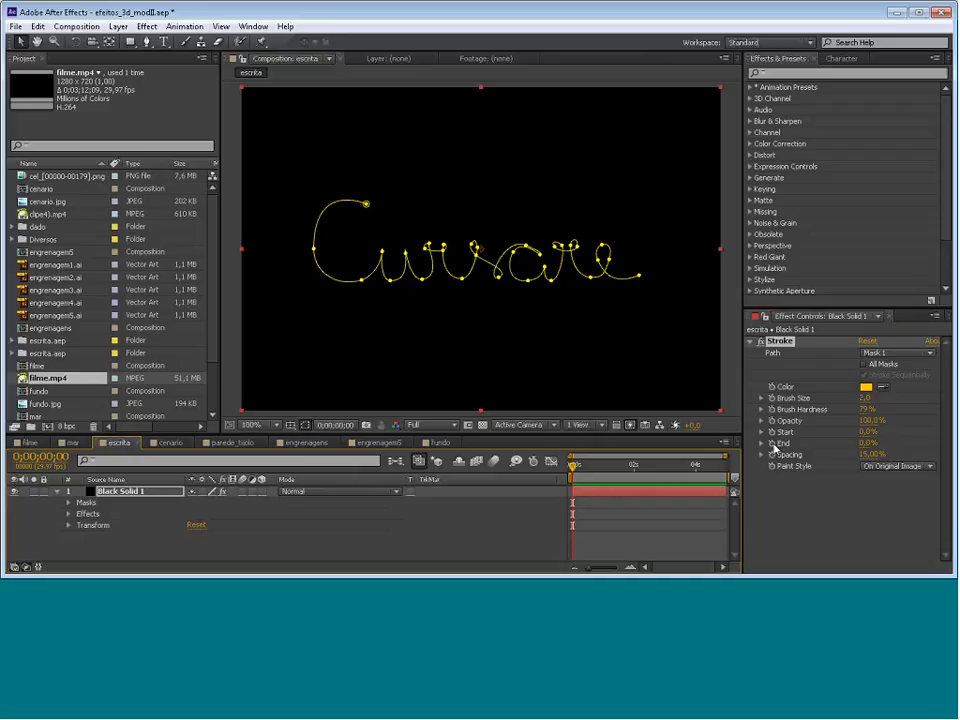
pyautogui.click(576, 466)
pyautogui.moveTo(586, 470); pyautogui.dragTo(699, 478)
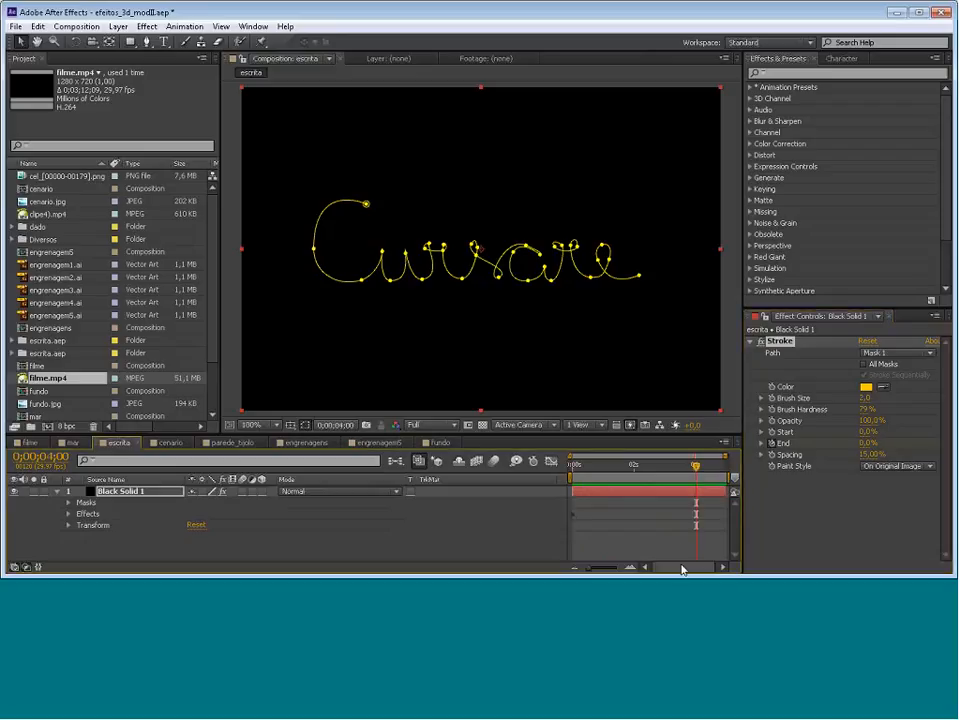
pyautogui.moveTo(684, 568); pyautogui.dragTo(635, 568)
pyautogui.moveTo(865, 443)
pyautogui.mouseDown()
pyautogui.moveTo(896, 460)
pyautogui.moveTo(951, 466)
pyautogui.mouseUp()
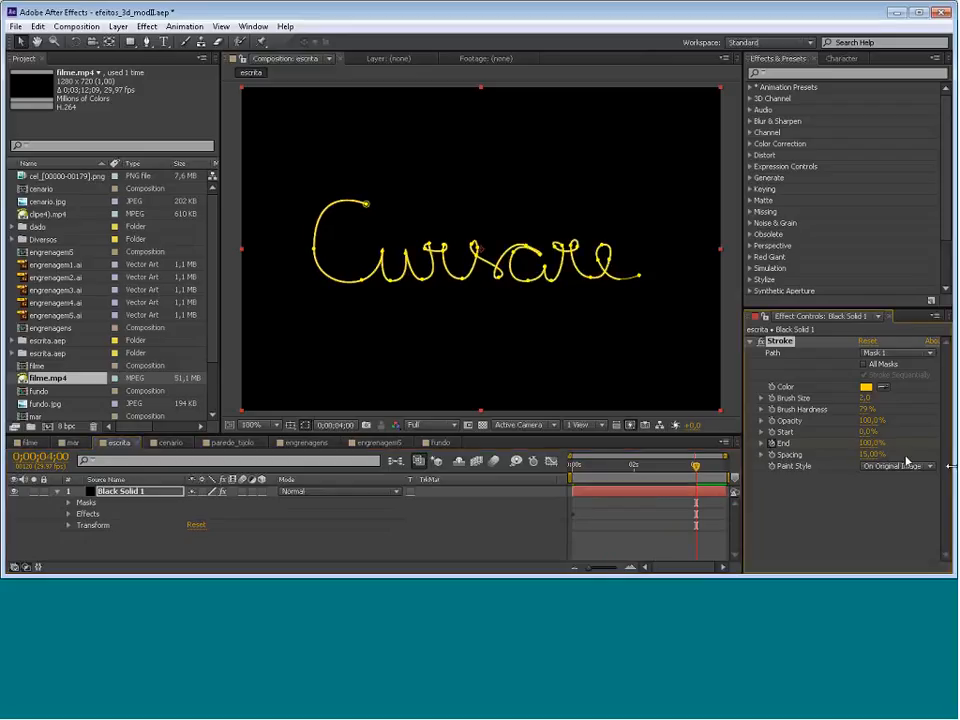
# Preview the handwriting animation of the escrita composition from its start
pyautogui.click(732, 391)
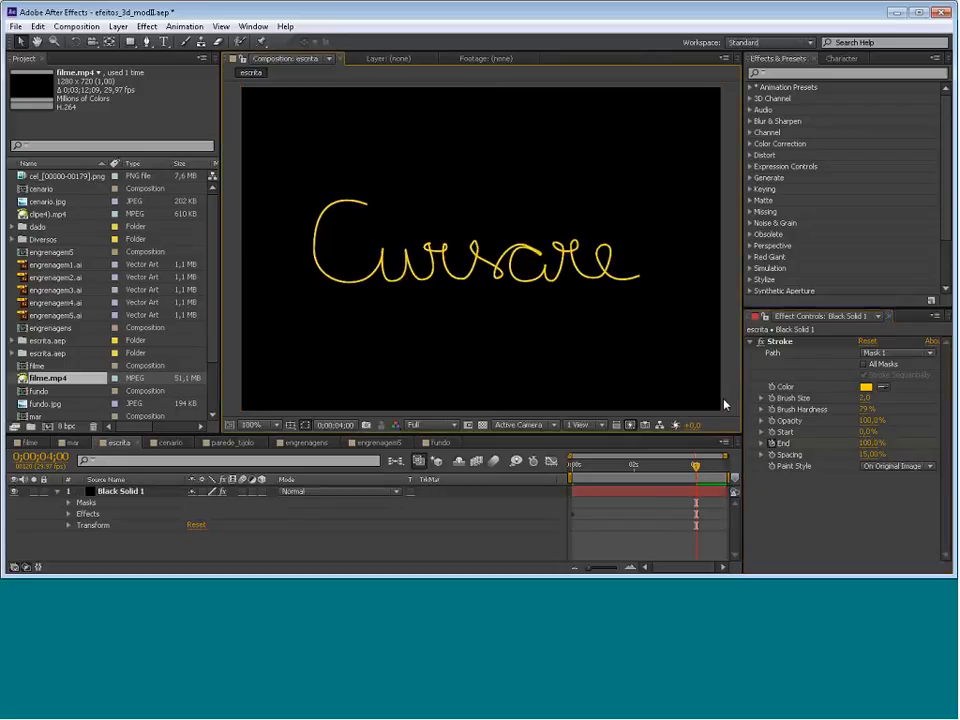
pyautogui.click(571, 466)
pyautogui.press('space')
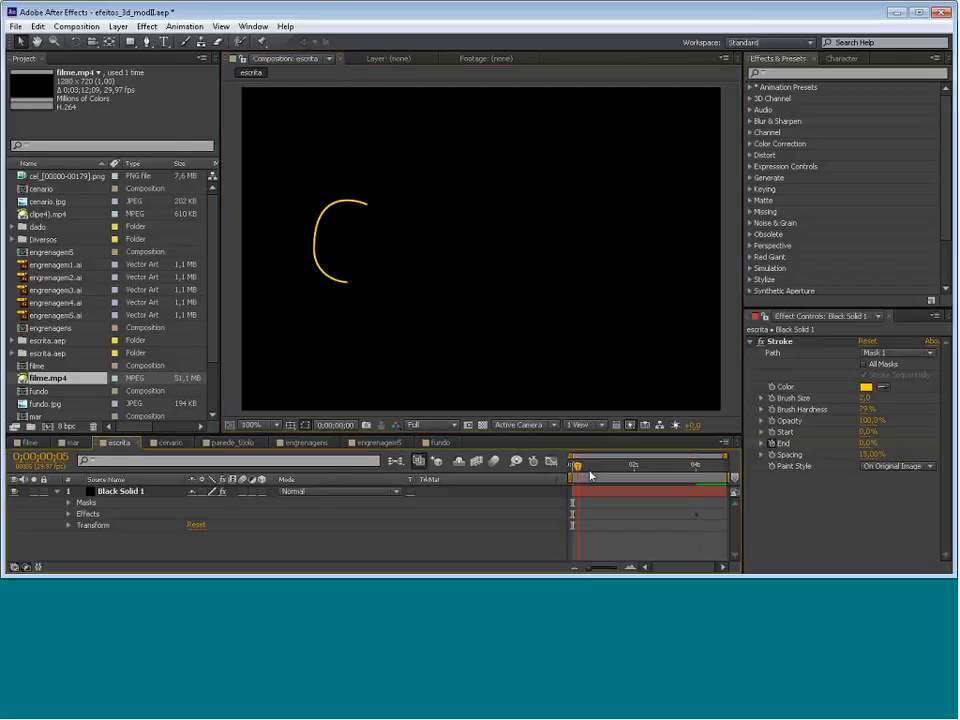
pyautogui.moveTo(606, 466)
pyautogui.mouseDown()
pyautogui.moveTo(654, 484)
pyautogui.moveTo(619, 486)
pyautogui.moveTo(655, 487)
pyautogui.mouseUp()
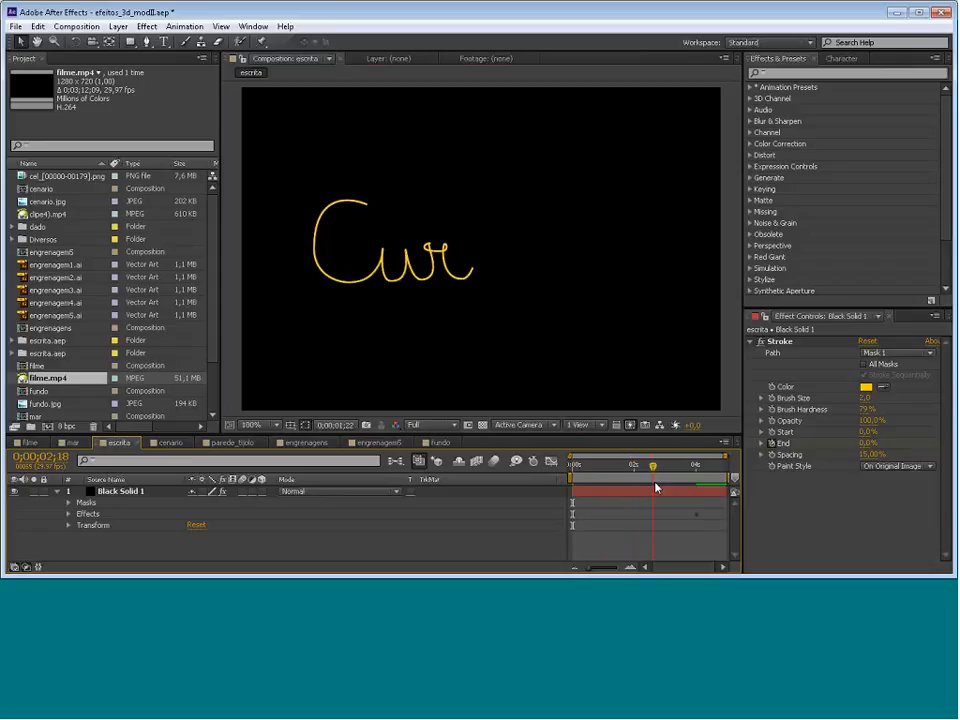
pyautogui.press('space')
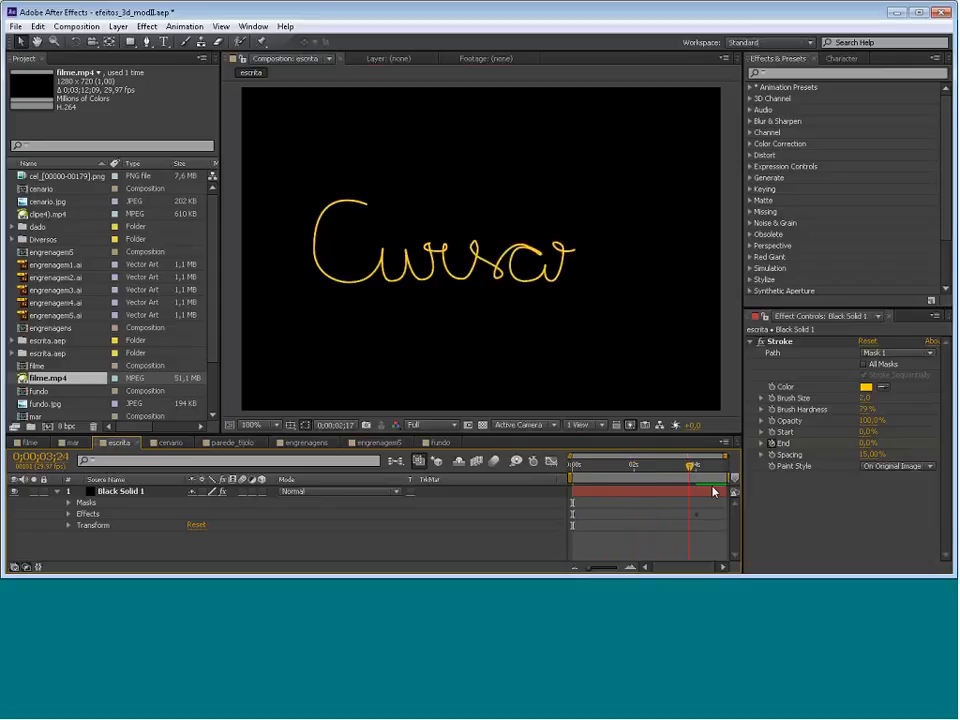
# Set the Stroke effect's Brush Size to 2.7 and review the word being written along the timeline
pyautogui.moveTo(865, 402); pyautogui.dragTo(878, 402)
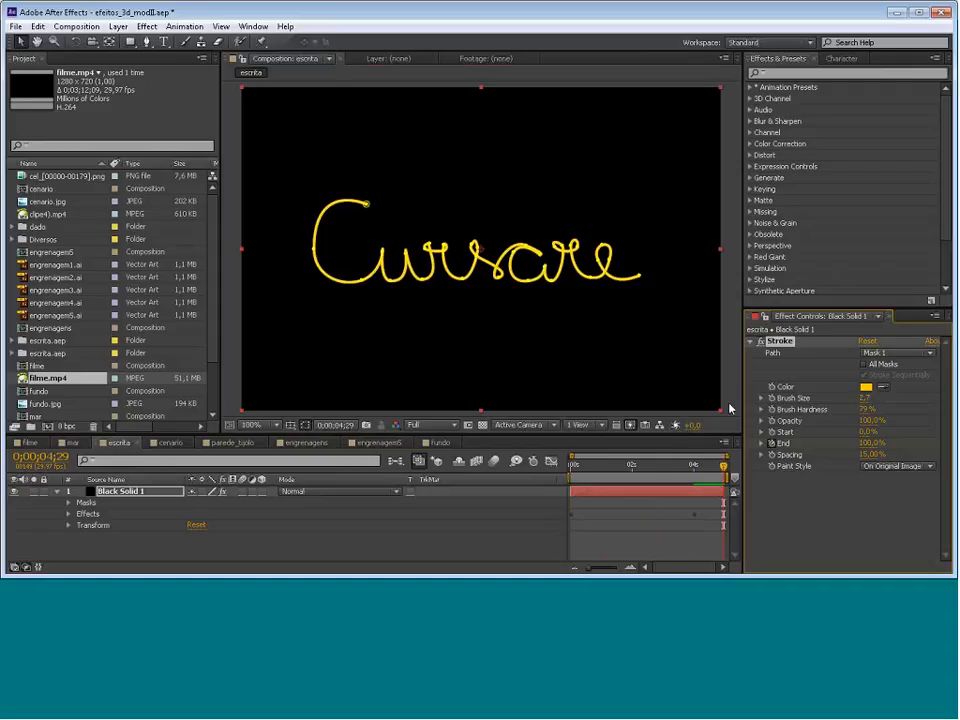
pyautogui.click(722, 433)
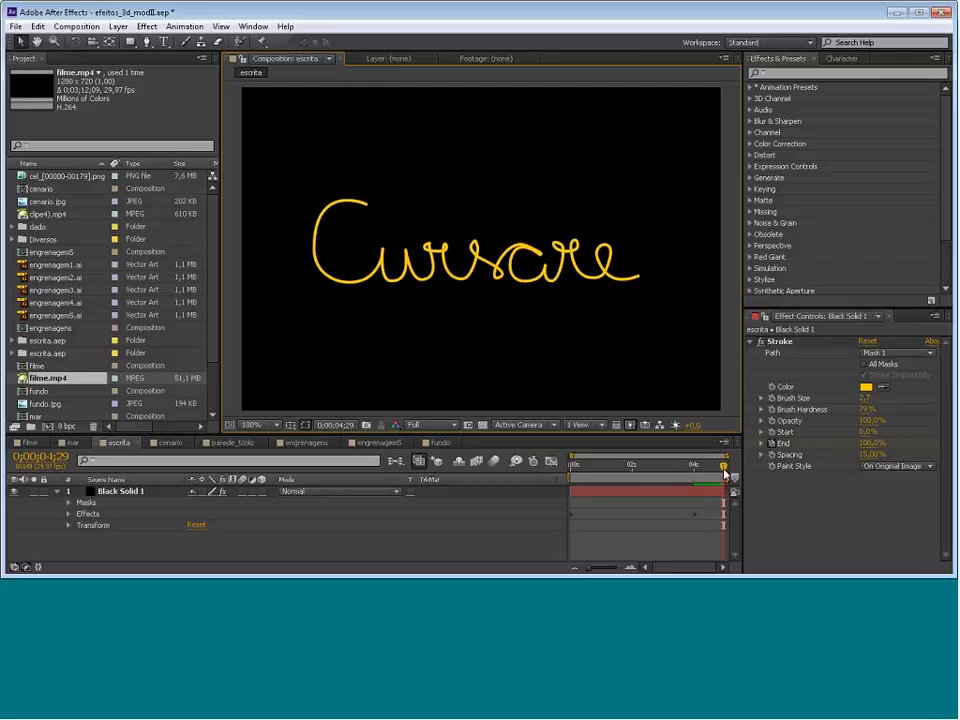
pyautogui.moveTo(724, 472); pyautogui.dragTo(631, 494)
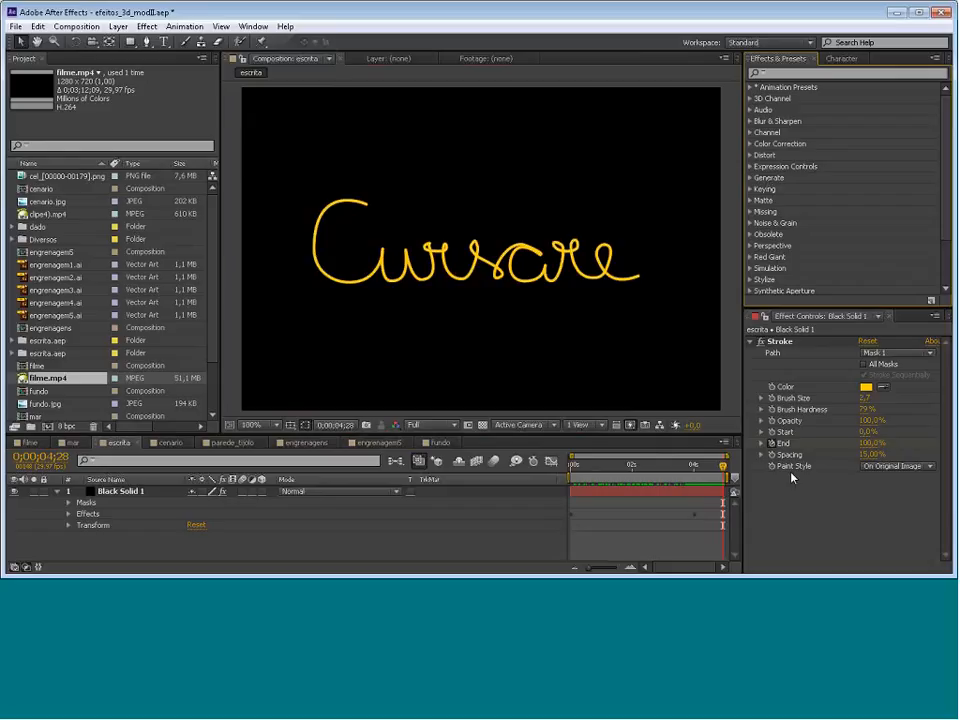
pyautogui.click(358, 325)
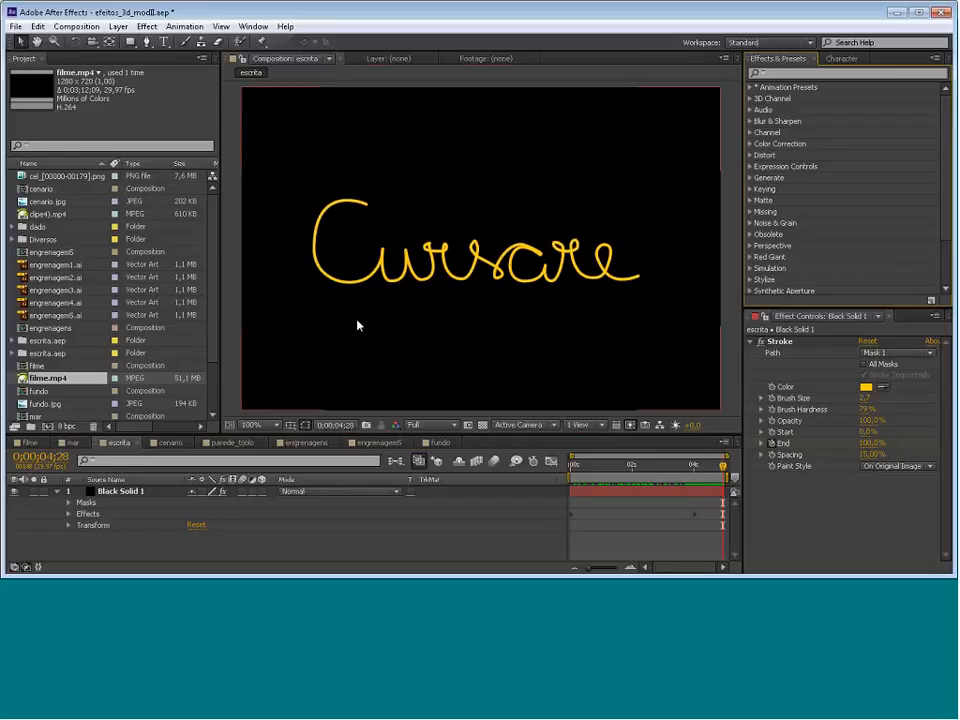
# Set the Stroke effect's Paint Style to On Transparent and its color to black 000000
pyautogui.click(876, 467)
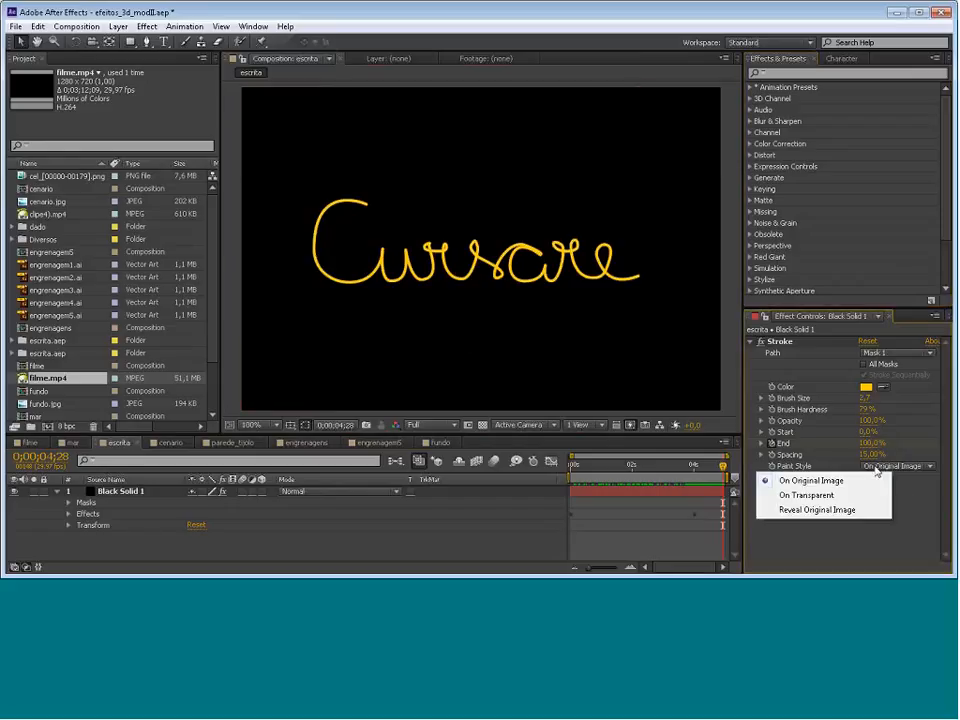
pyautogui.click(801, 496)
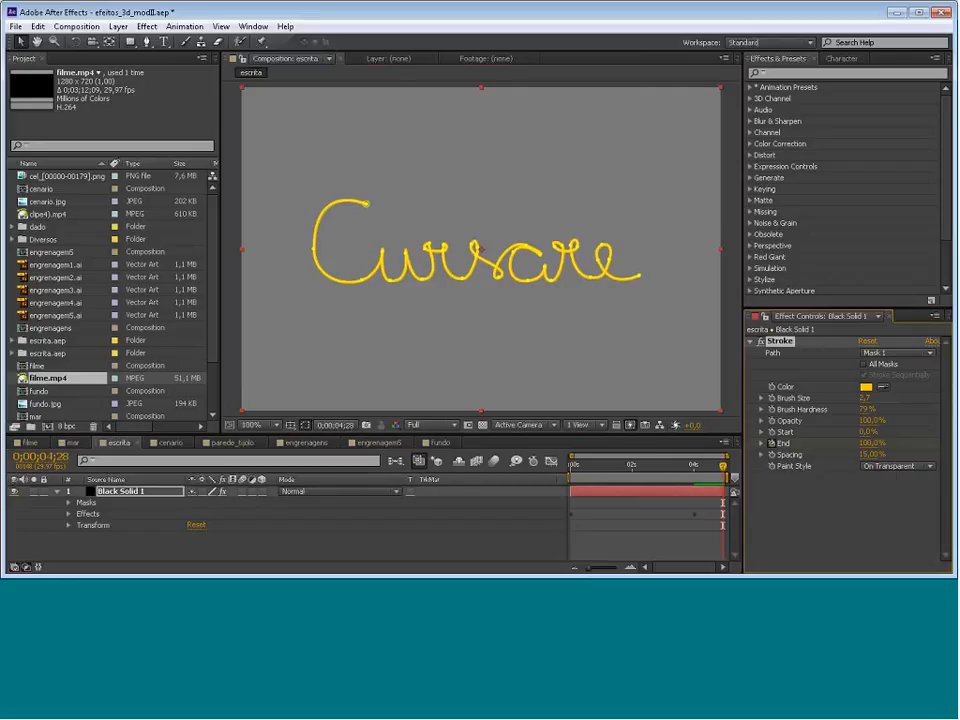
pyautogui.click(735, 381)
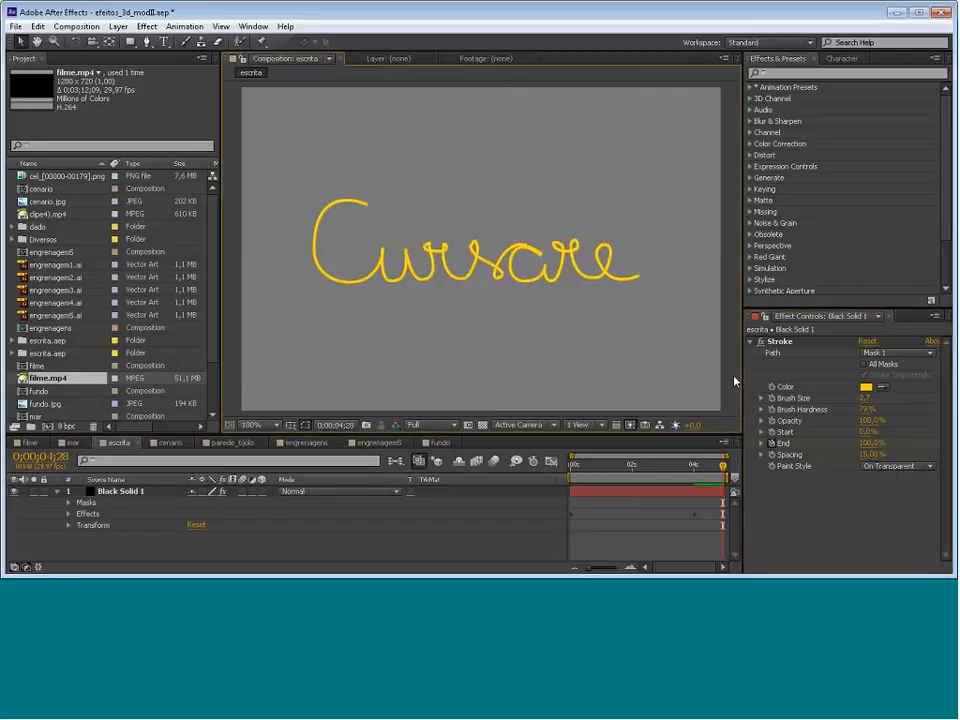
pyautogui.click(367, 209)
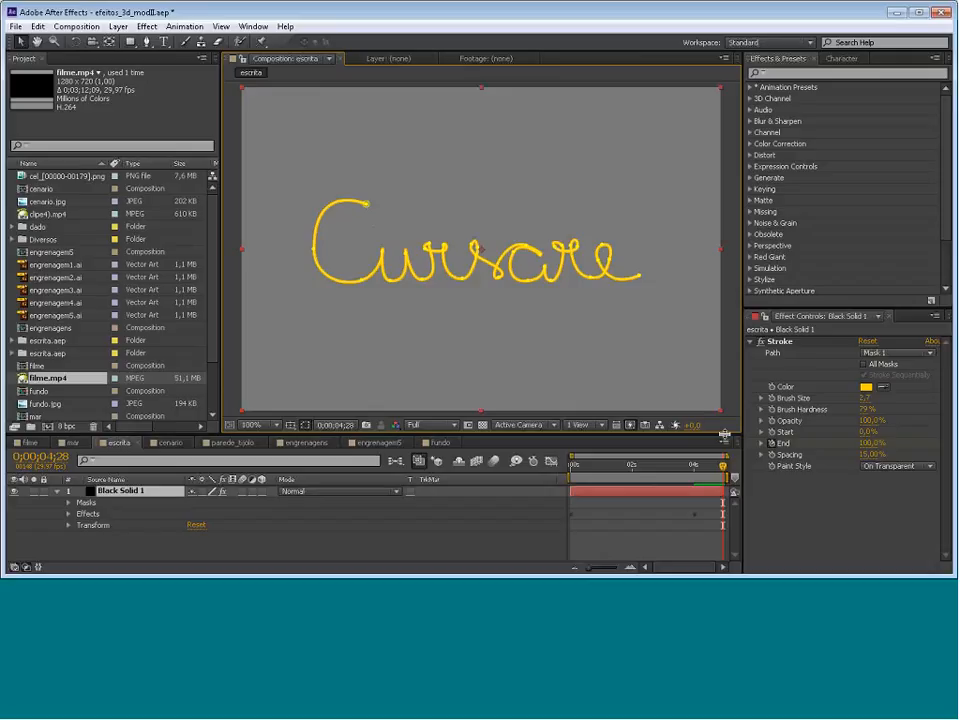
pyautogui.click(866, 387)
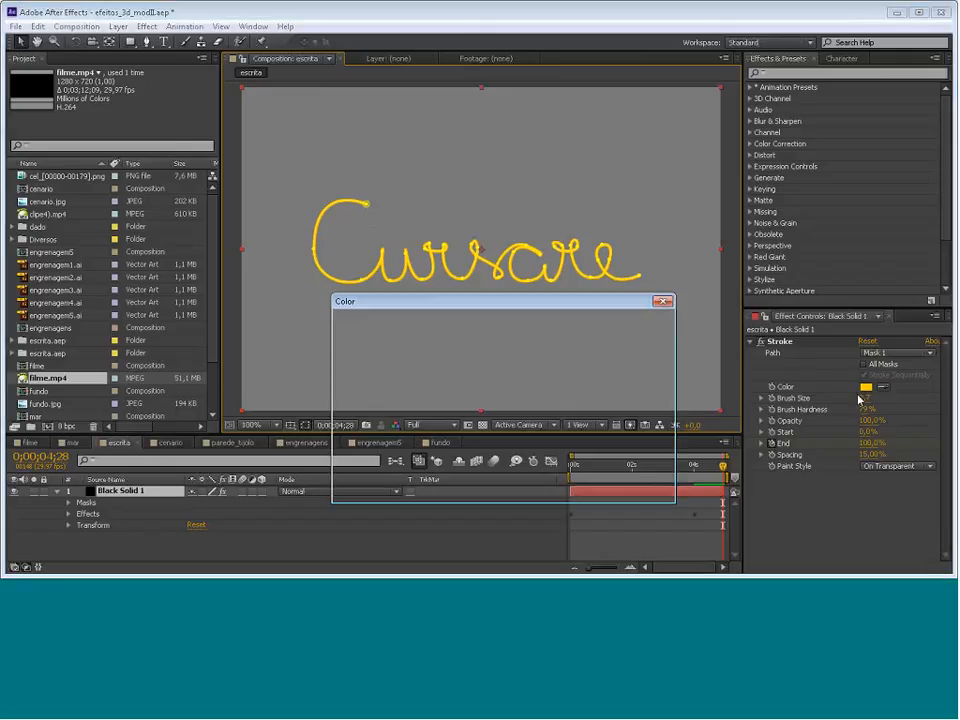
pyautogui.moveTo(494, 430); pyautogui.dragTo(514, 490)
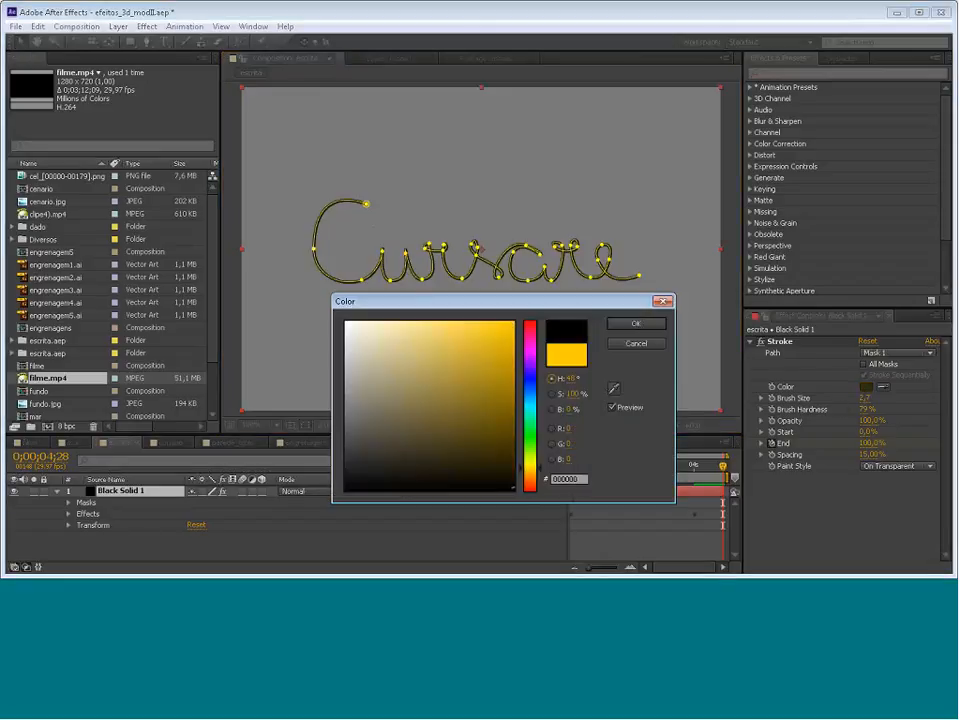
pyautogui.click(638, 326)
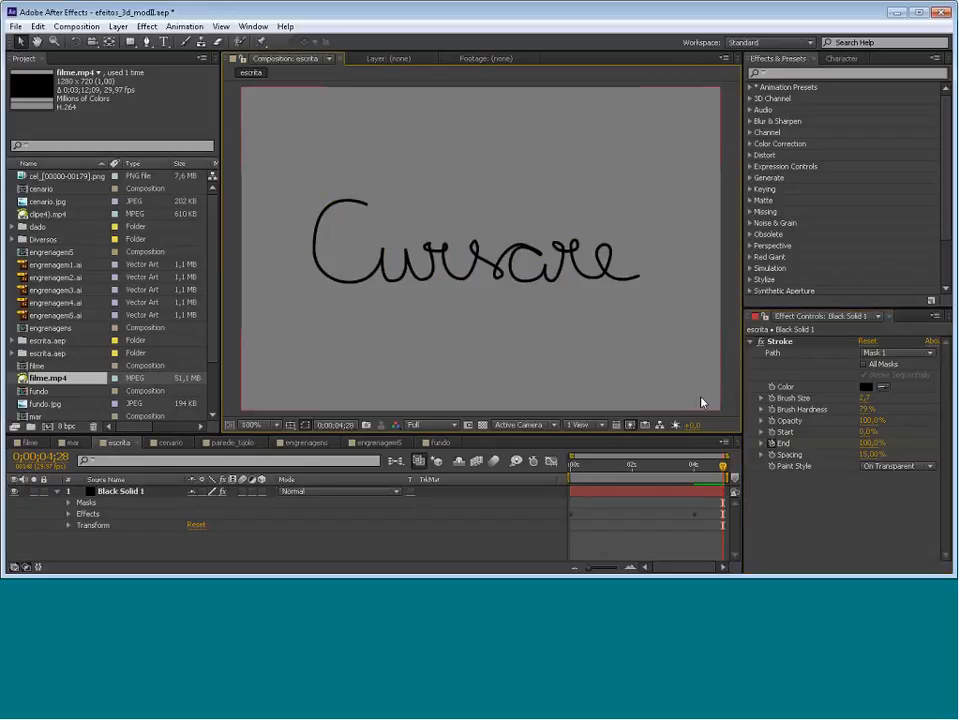
# Adjust the mask path's points around the first r and the s of the handwritten word
pyautogui.click(445, 252)
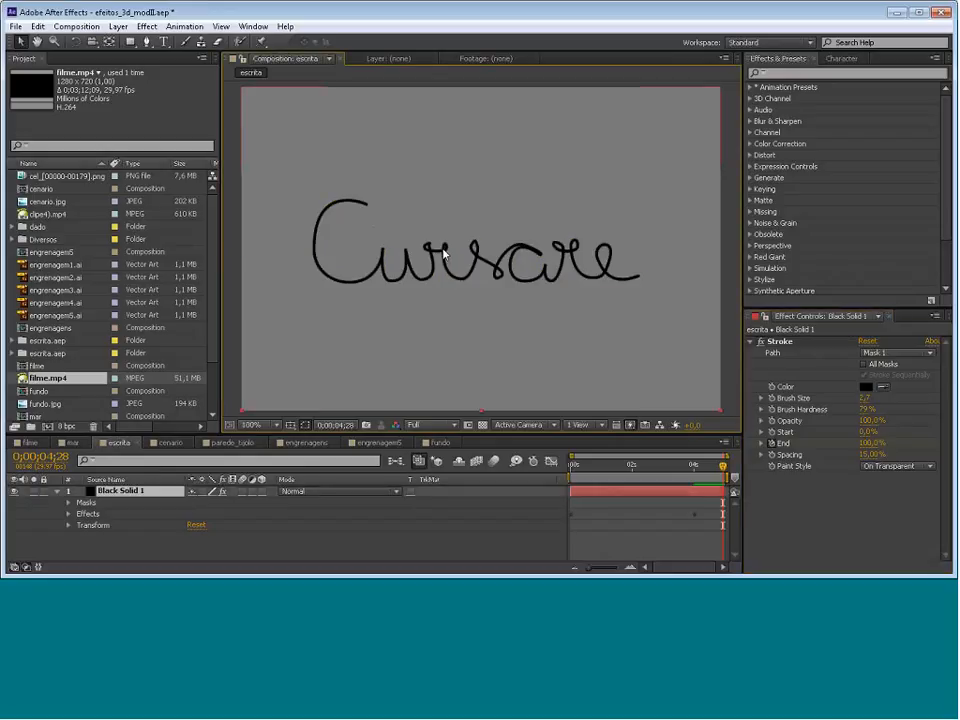
pyautogui.click(443, 252)
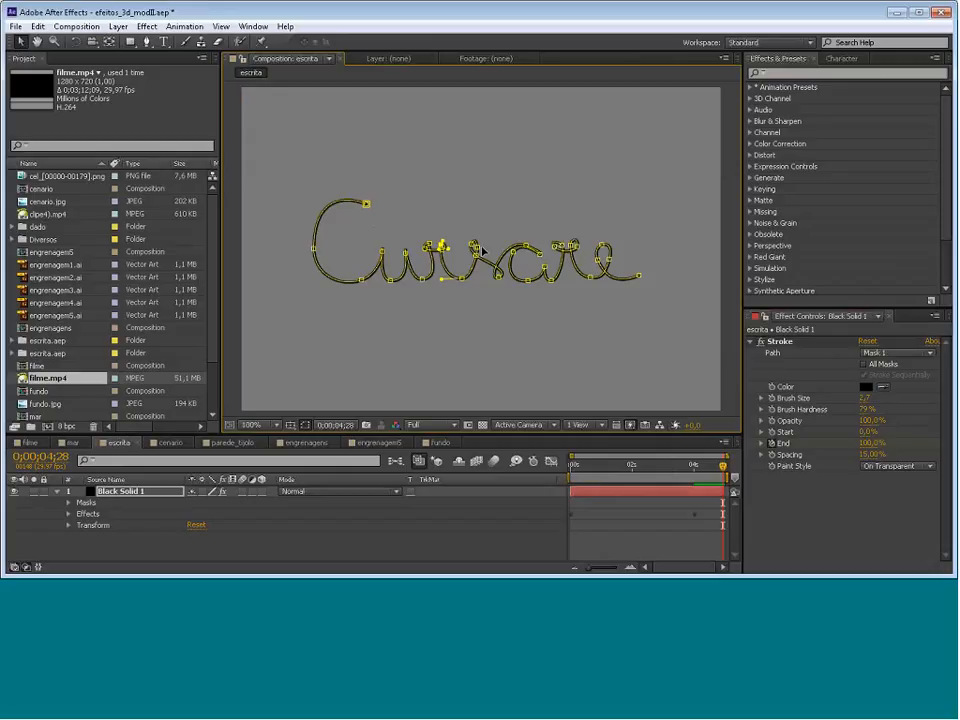
pyautogui.moveTo(476, 254); pyautogui.dragTo(466, 281)
pyautogui.click(453, 215)
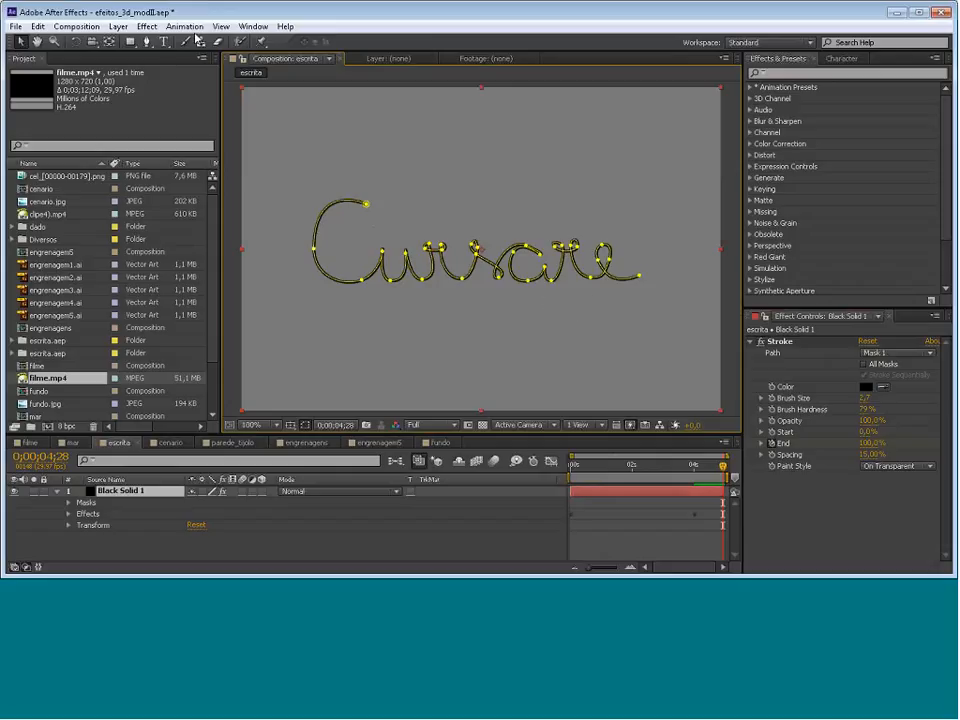
pyautogui.moveTo(151, 65); pyautogui.dragTo(877, 385)
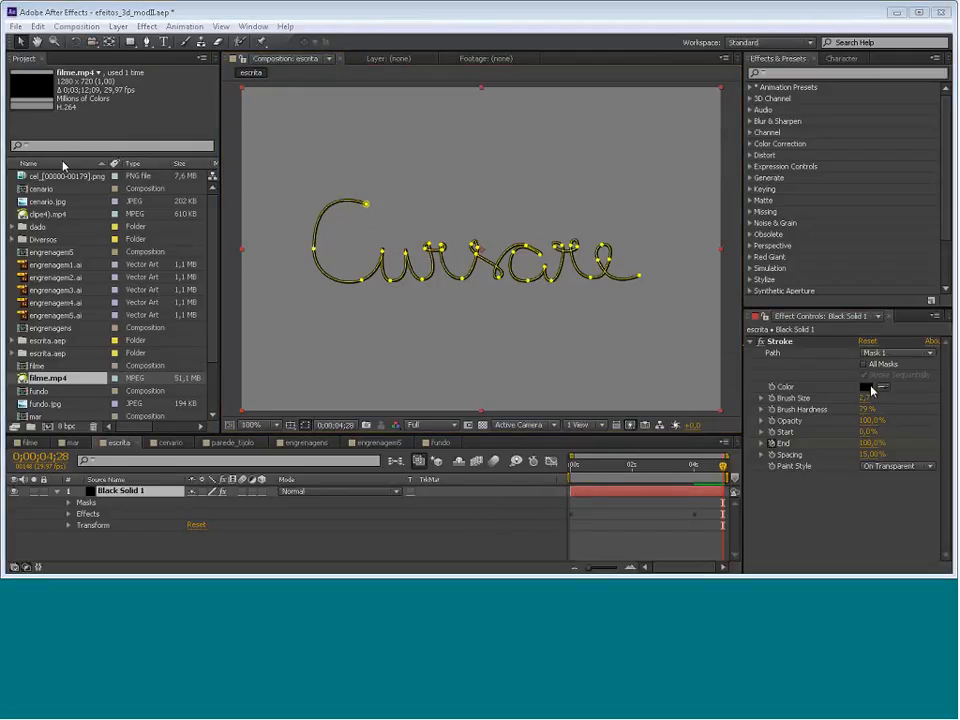
pyautogui.moveTo(179, 247); pyautogui.dragTo(192, 428)
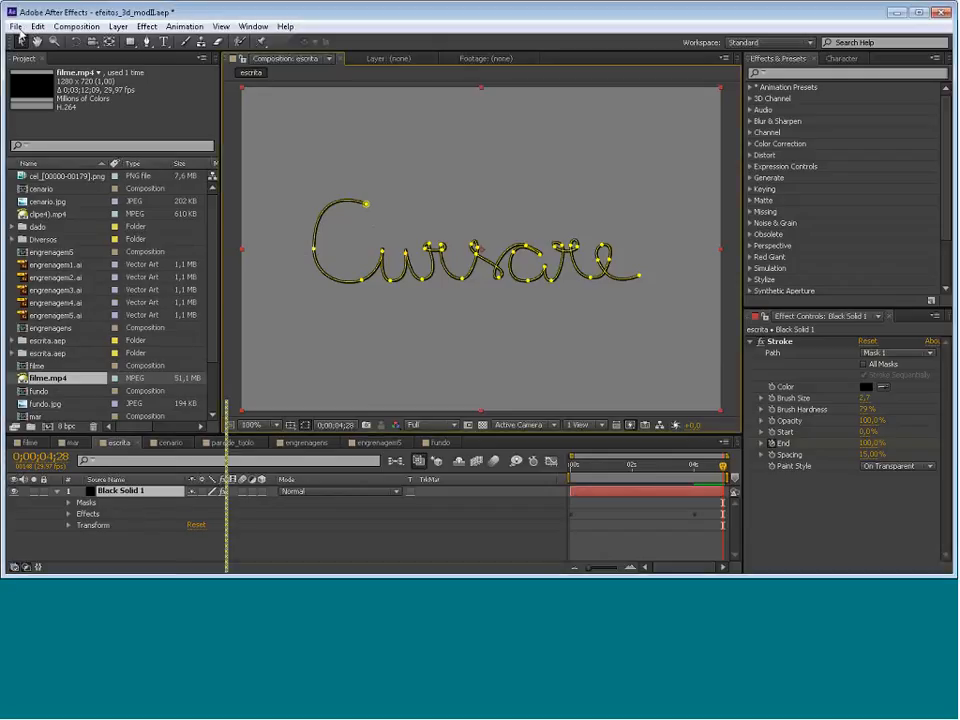
# Import caneta.png from the imagens folder inside itens and place it over the word in the escrita composition
pyautogui.click(16, 26)
pyautogui.moveTo(75, 150)
pyautogui.moveTo(114, 201)
pyautogui.click(262, 197)
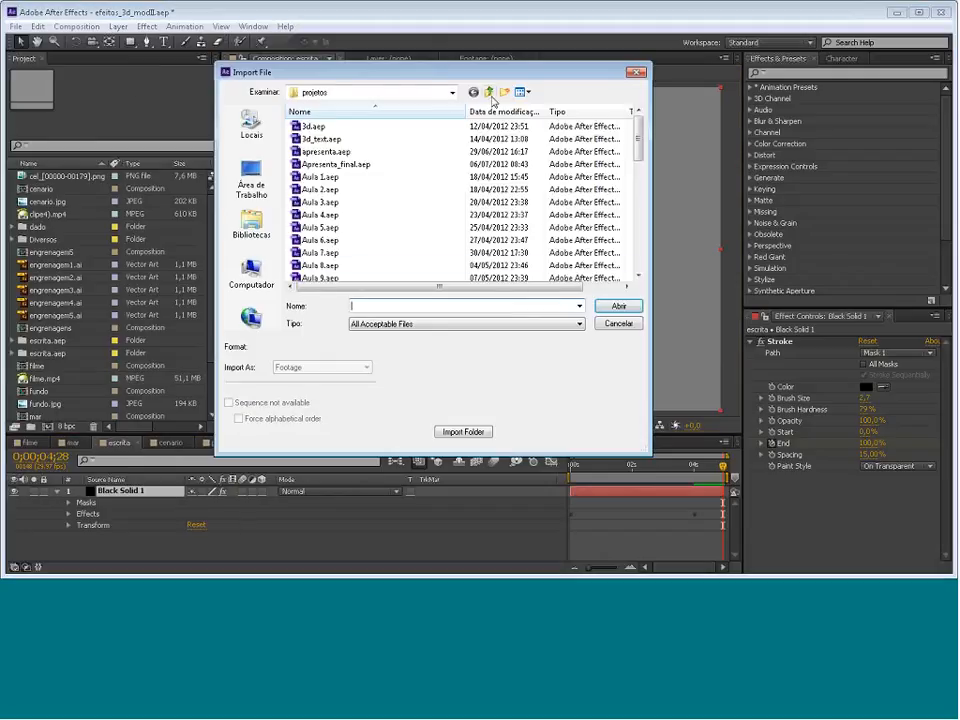
pyautogui.click(489, 92)
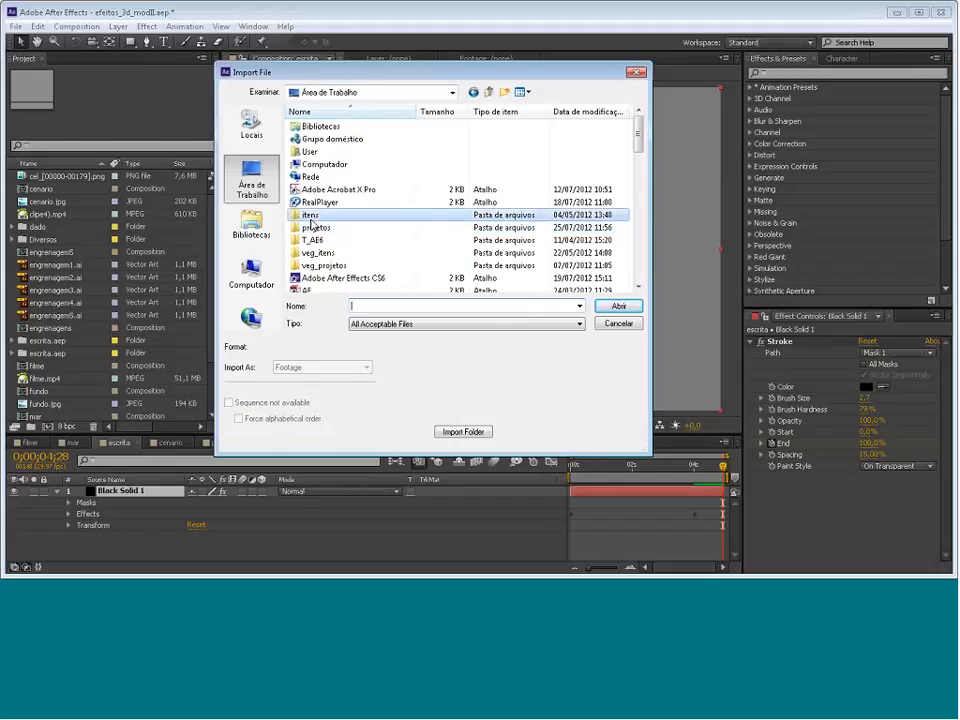
pyautogui.doubleClick(316, 213)
pyautogui.doubleClick(316, 151)
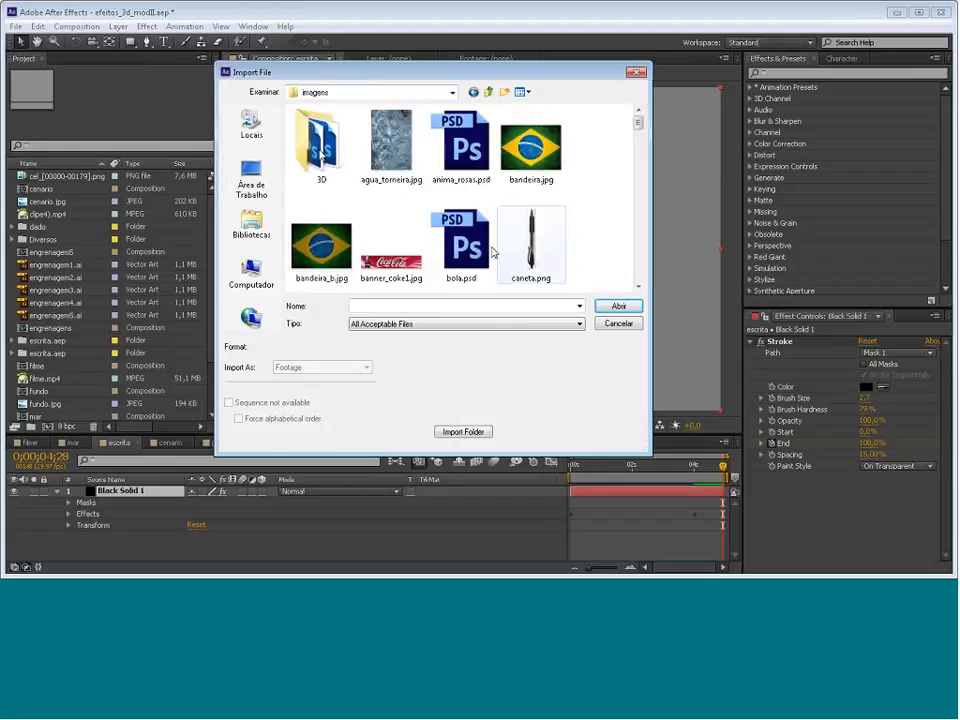
pyautogui.click(531, 248)
pyautogui.doubleClick(532, 250)
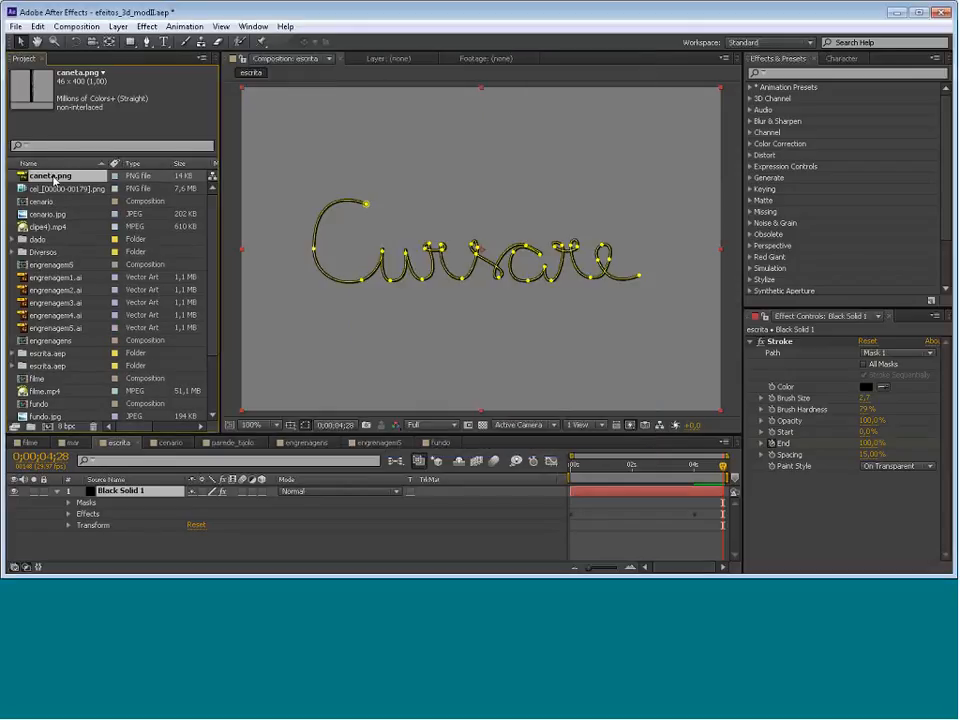
pyautogui.moveTo(53, 178); pyautogui.dragTo(414, 337)
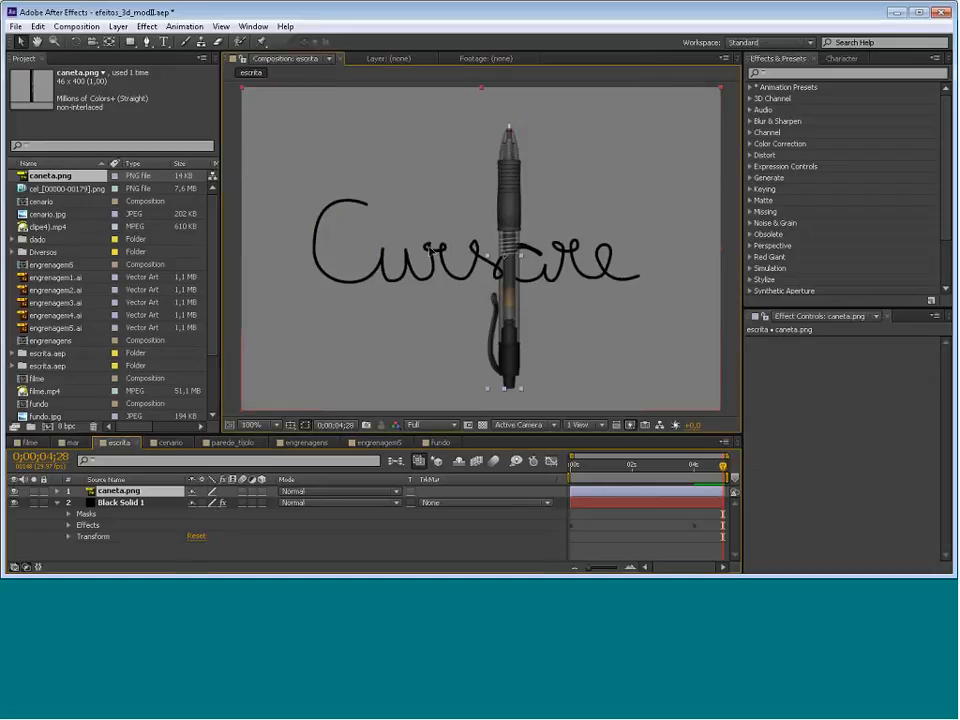
pyautogui.click(430, 248)
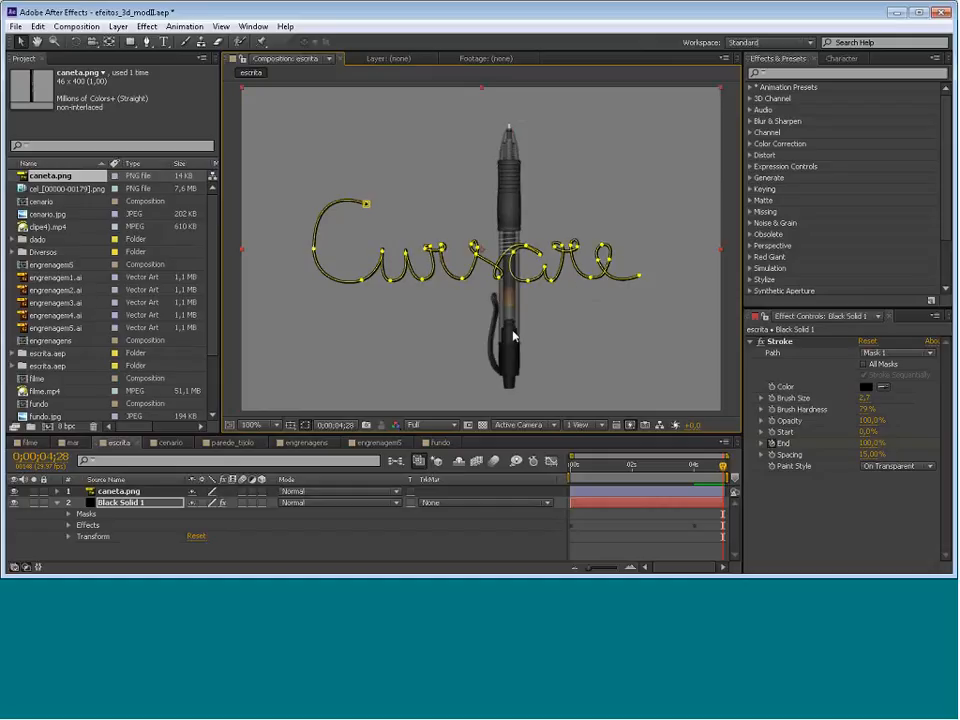
# Rotate the caneta.png layer to -134° and move it to about 351, 43 so the pen tip touches the start of the C
pyautogui.click(56, 492)
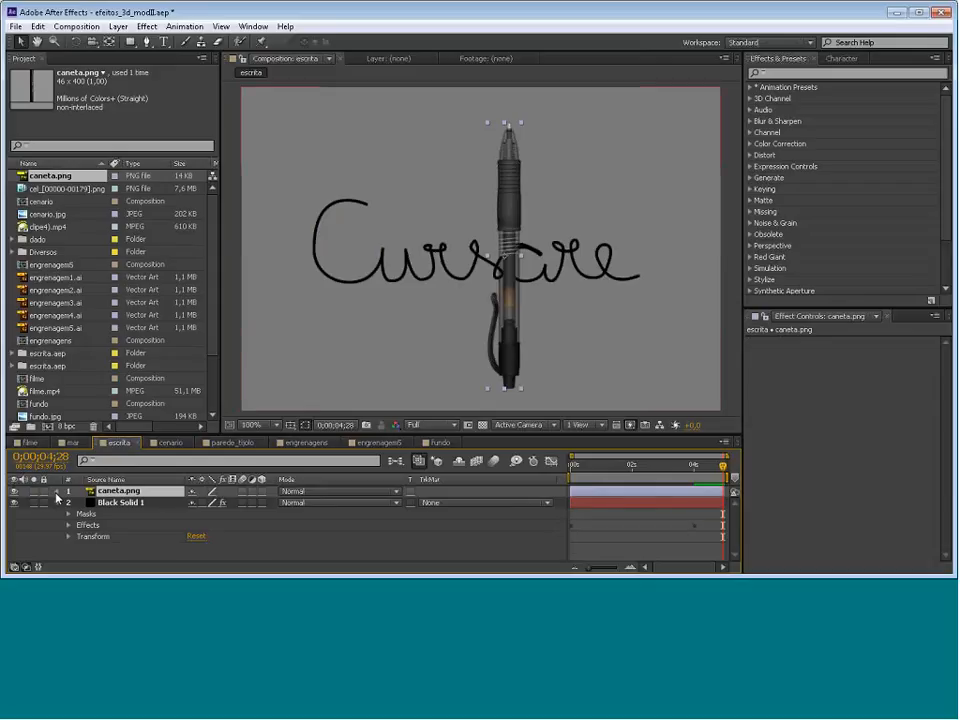
pyautogui.click(57, 491)
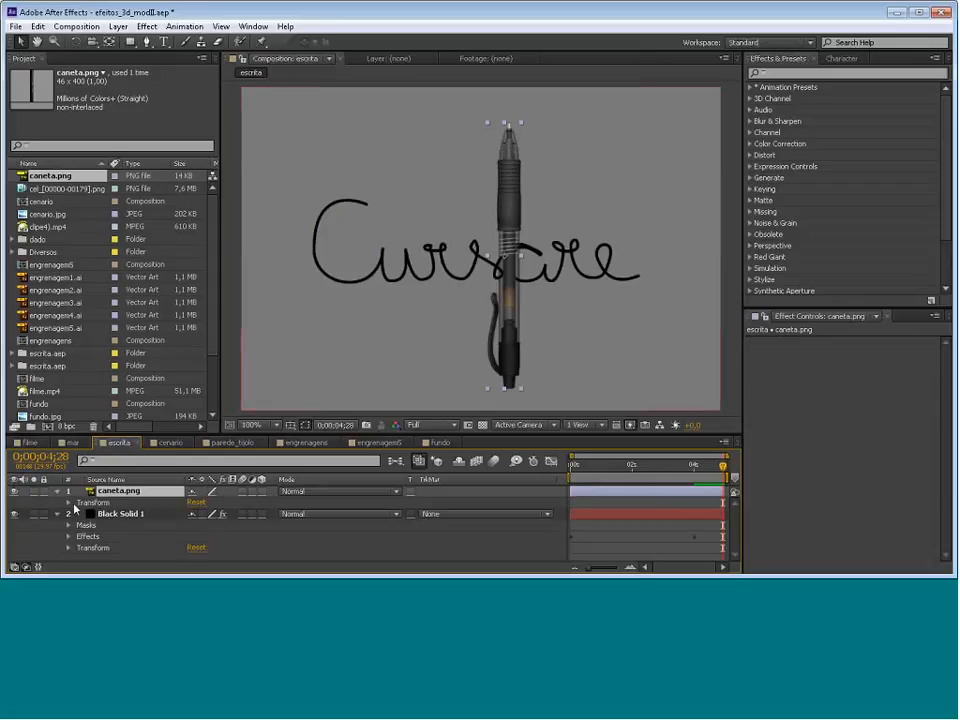
pyautogui.click(69, 503)
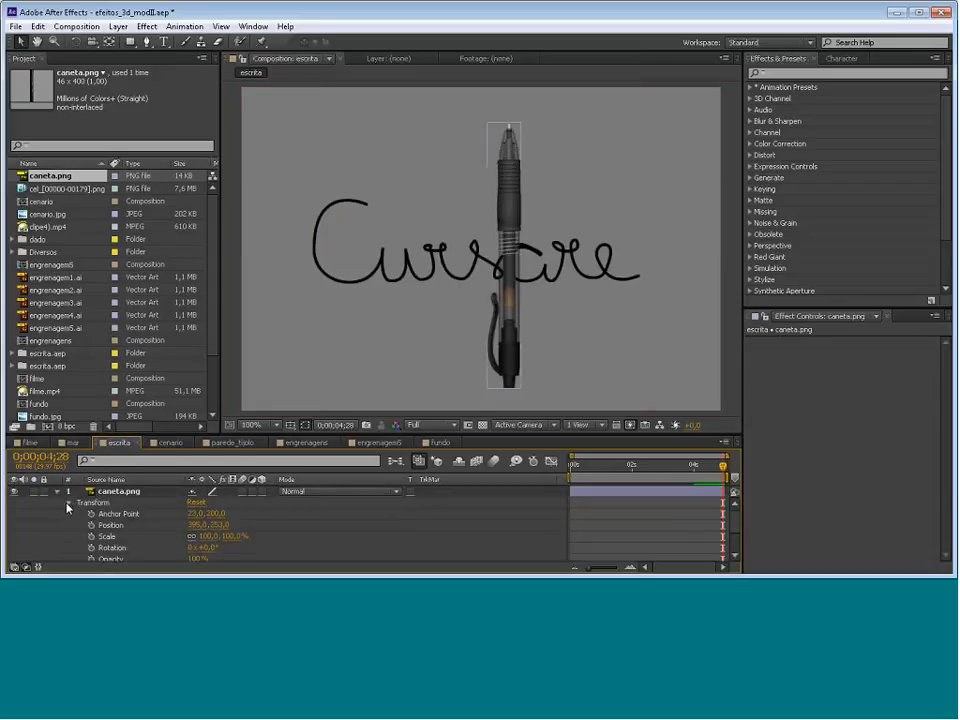
pyautogui.scroll(-1, 199, 553)
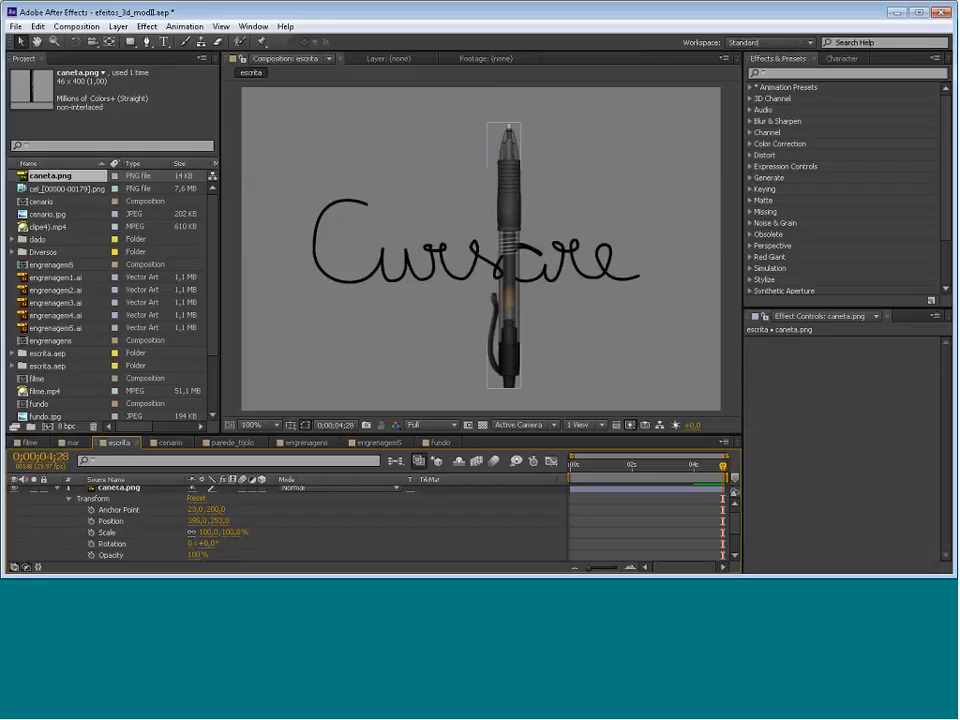
pyautogui.moveTo(205, 543); pyautogui.dragTo(233, 540)
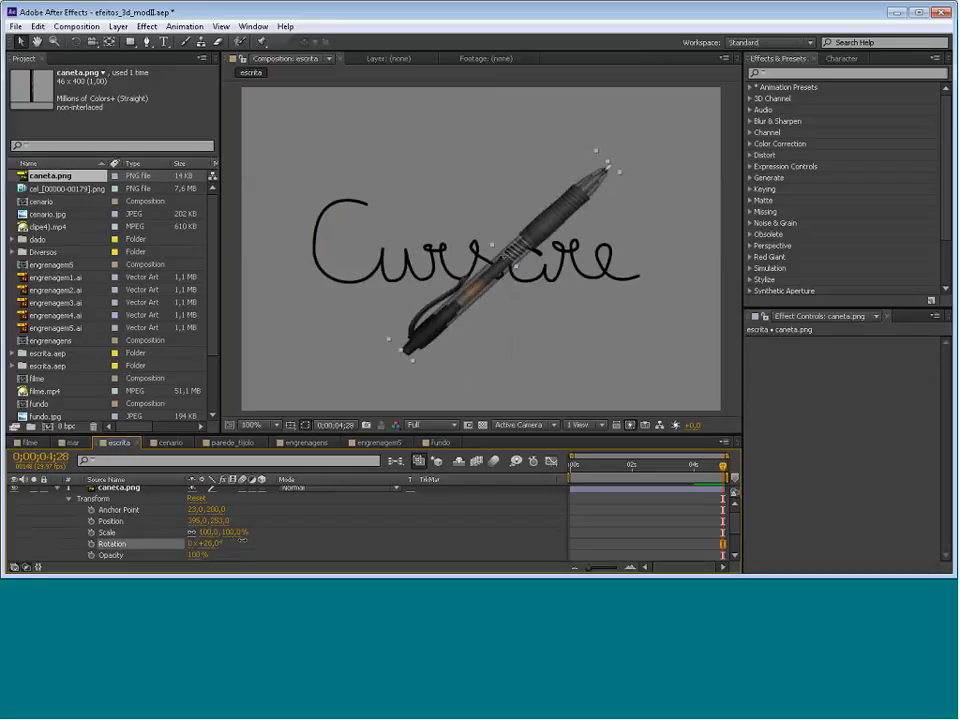
pyautogui.moveTo(242, 540); pyautogui.dragTo(137, 560)
pyautogui.moveTo(488, 265); pyautogui.dragTo(458, 127)
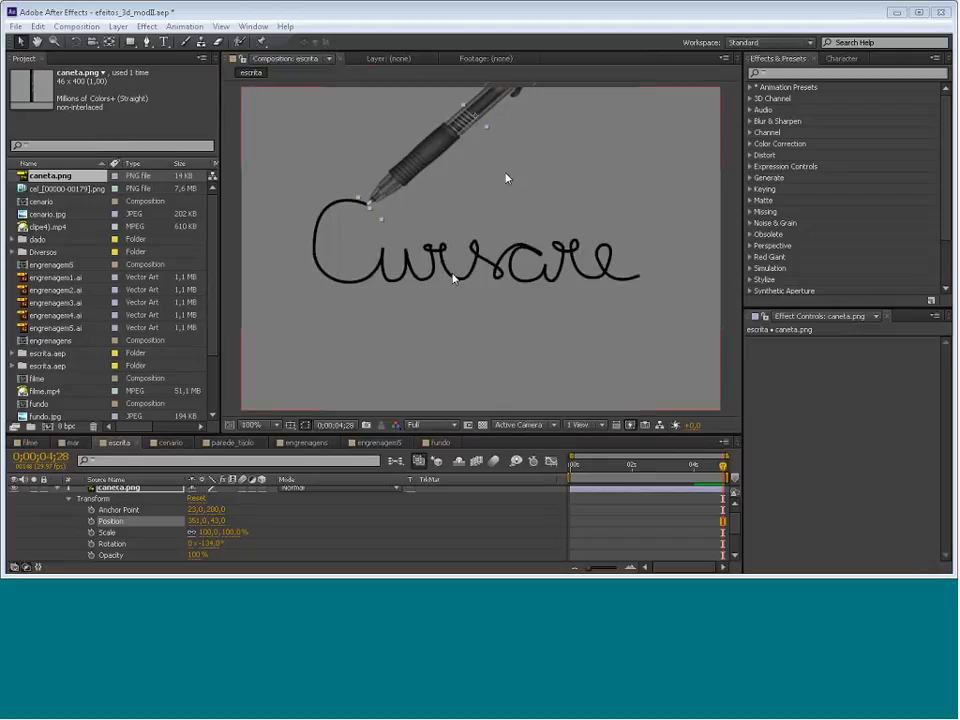
# Move the anchor point of the caneta.png layer onto the pen tip, at about 29.3, 1.0
pyautogui.click(110, 43)
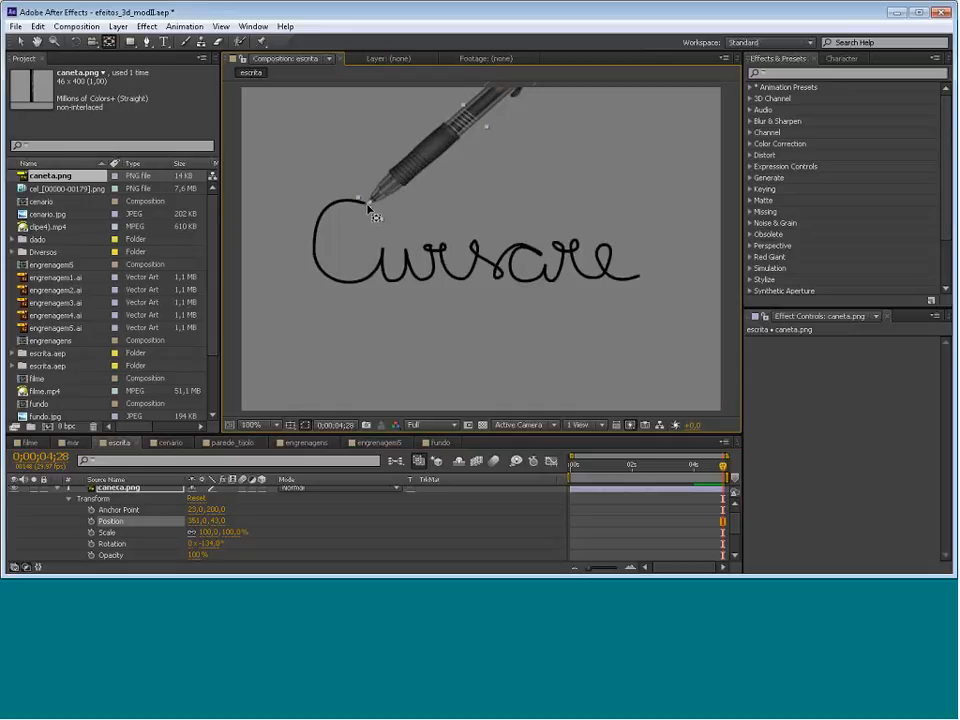
pyautogui.moveTo(372, 210); pyautogui.dragTo(478, 127)
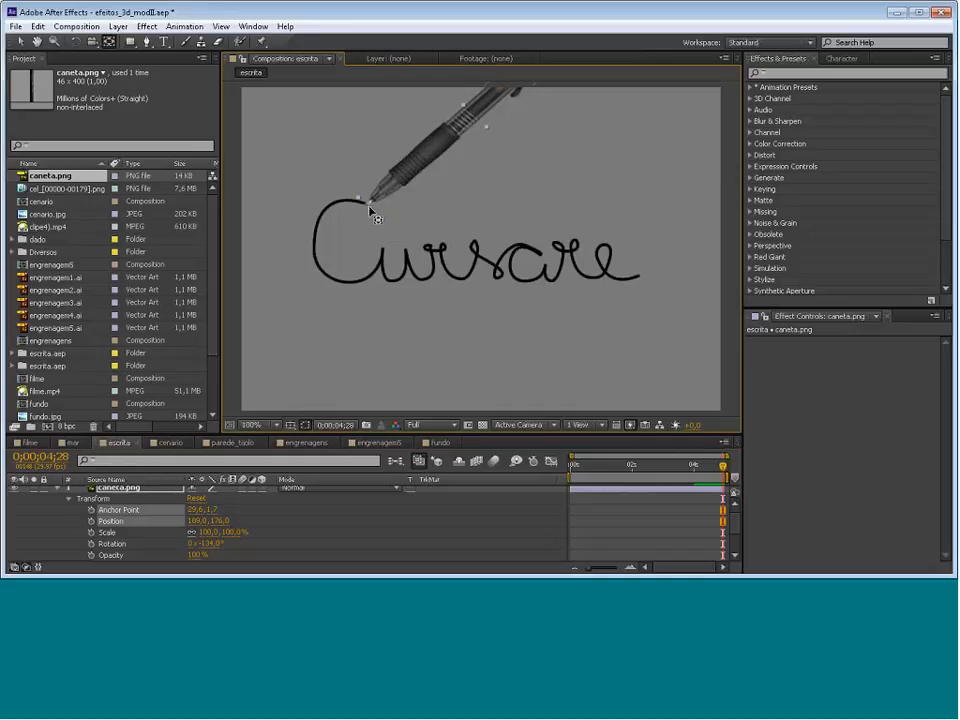
pyautogui.moveTo(366, 206); pyautogui.dragTo(365, 206)
pyautogui.scroll(2, 378, 211)
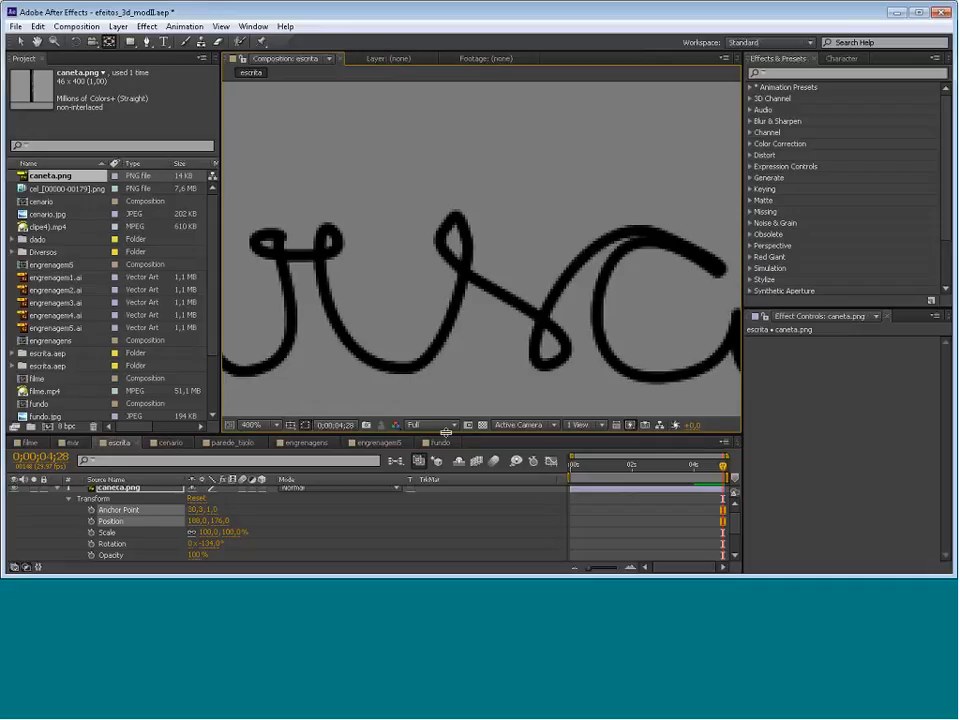
pyautogui.scroll(2, 414, 240)
pyautogui.moveTo(474, 263); pyautogui.dragTo(615, 287)
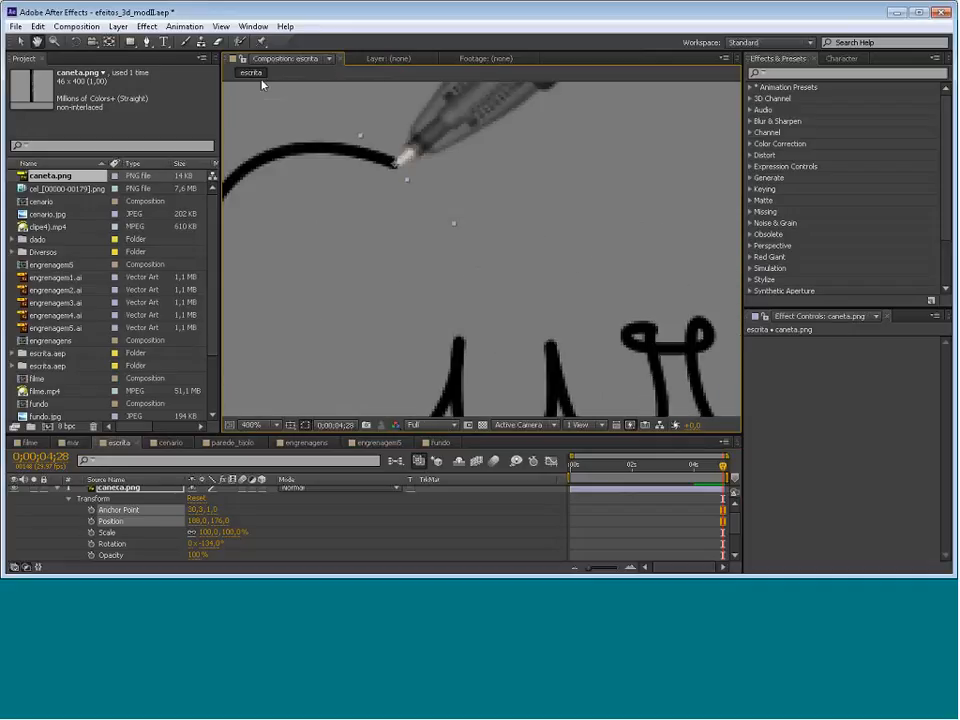
pyautogui.click(110, 43)
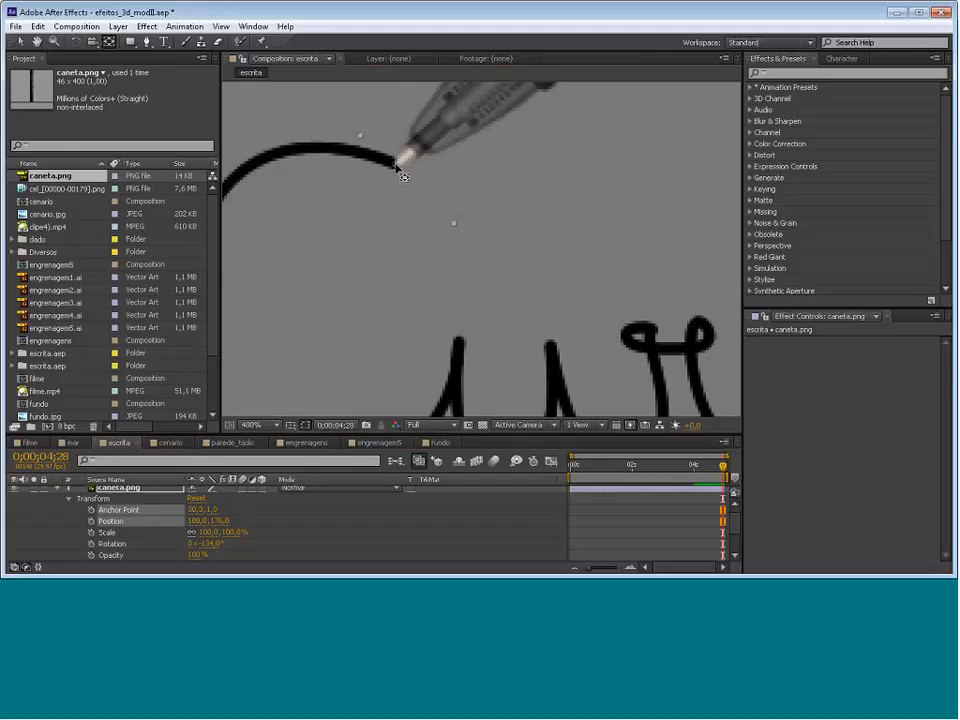
pyautogui.moveTo(403, 176); pyautogui.dragTo(404, 178)
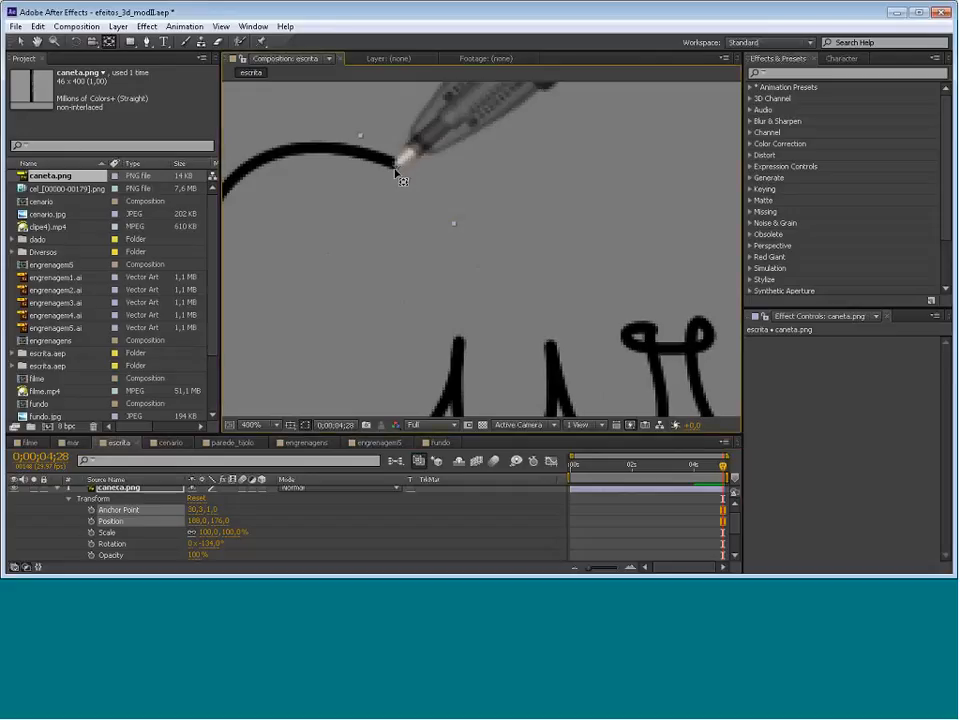
pyautogui.scroll(-2, 485, 262)
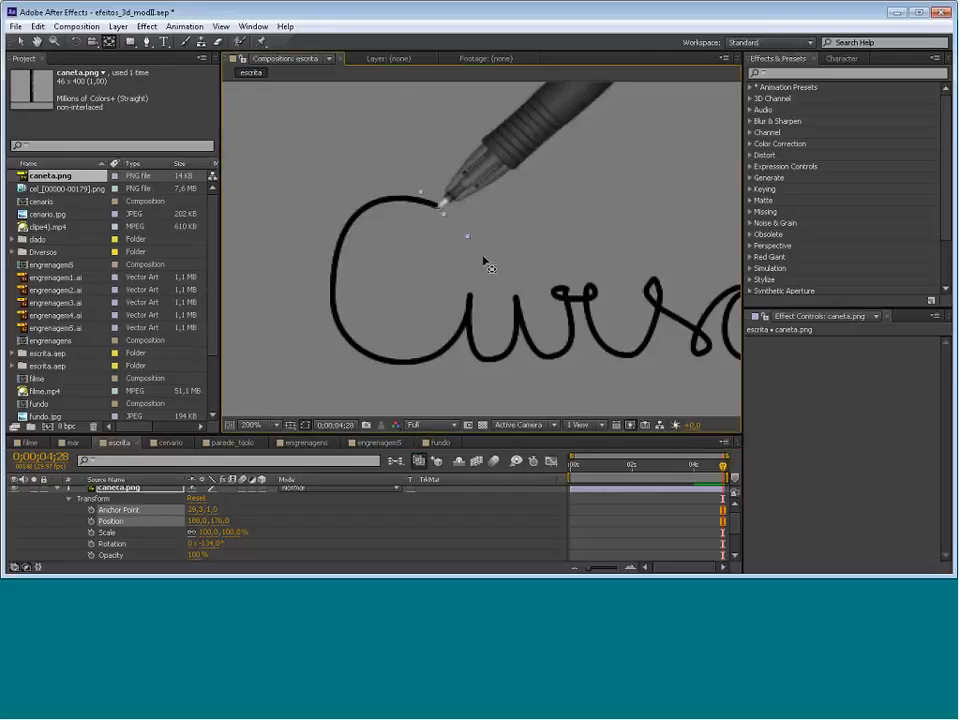
pyautogui.scroll(-1, 487, 265)
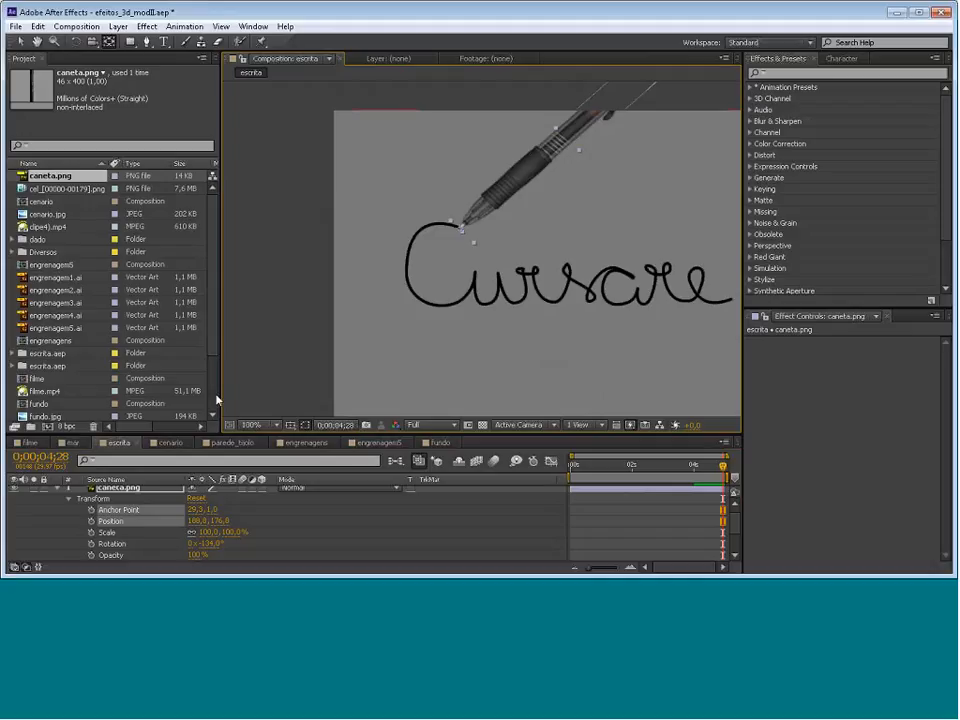
pyautogui.click(37, 42)
pyautogui.moveTo(671, 317); pyautogui.dragTo(584, 295)
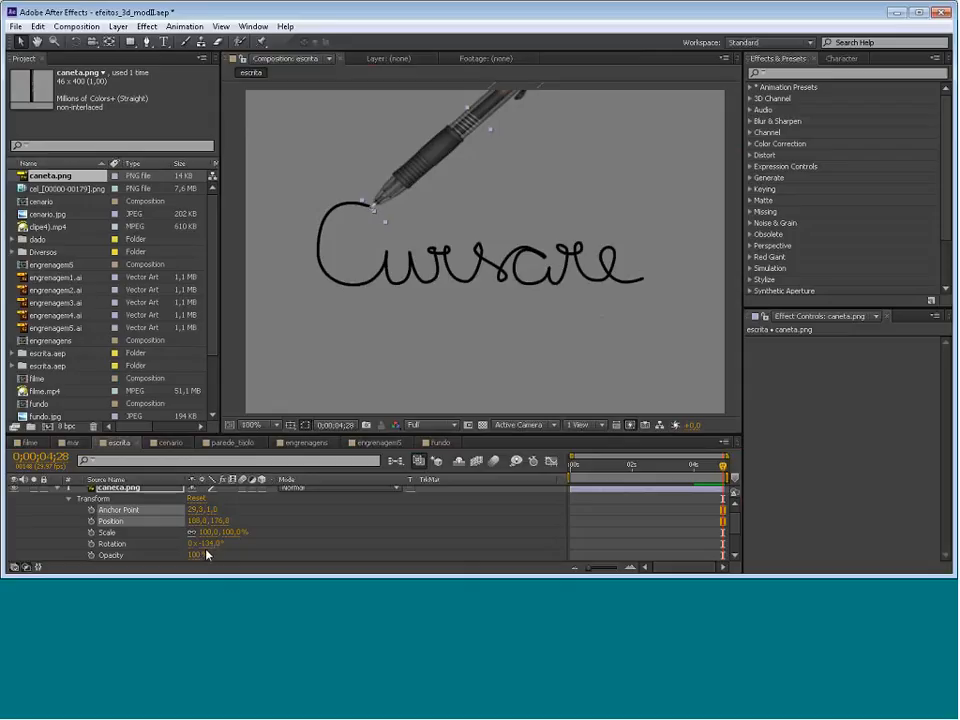
# Copy the Mask Path of Mask 1 on the Black Solid 1 layer
pyautogui.click(69, 501)
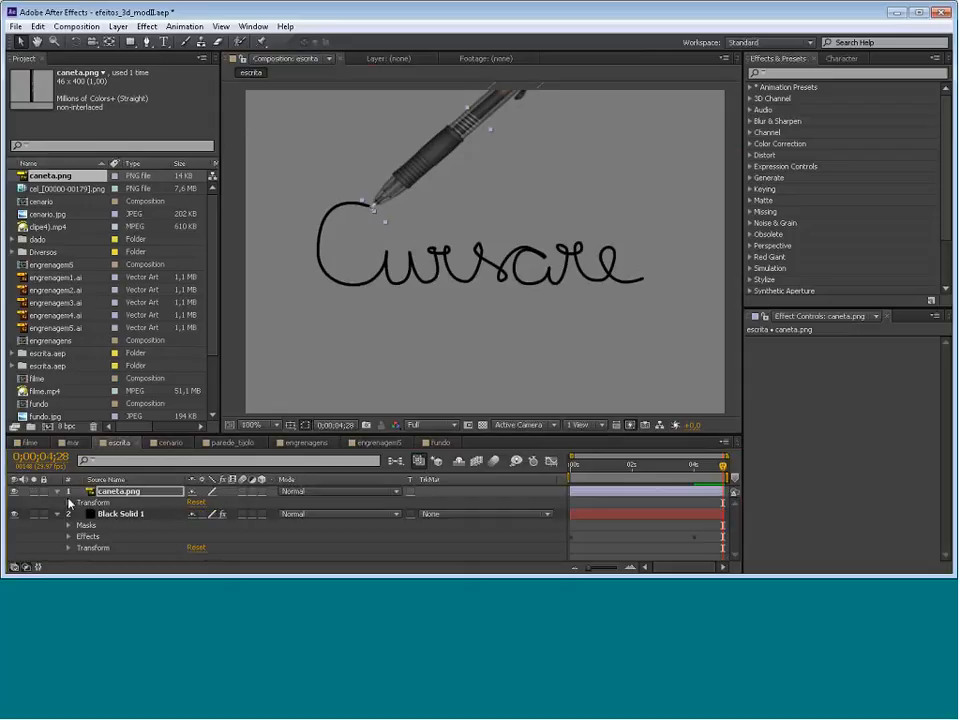
pyautogui.click(68, 524)
pyautogui.click(107, 537)
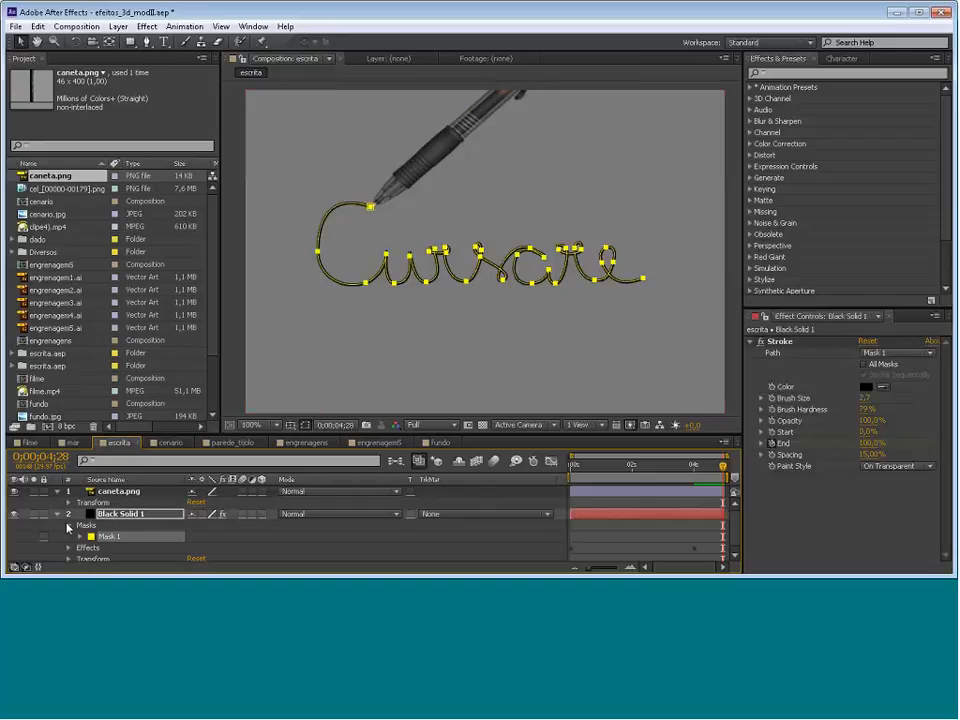
pyautogui.click(76, 540)
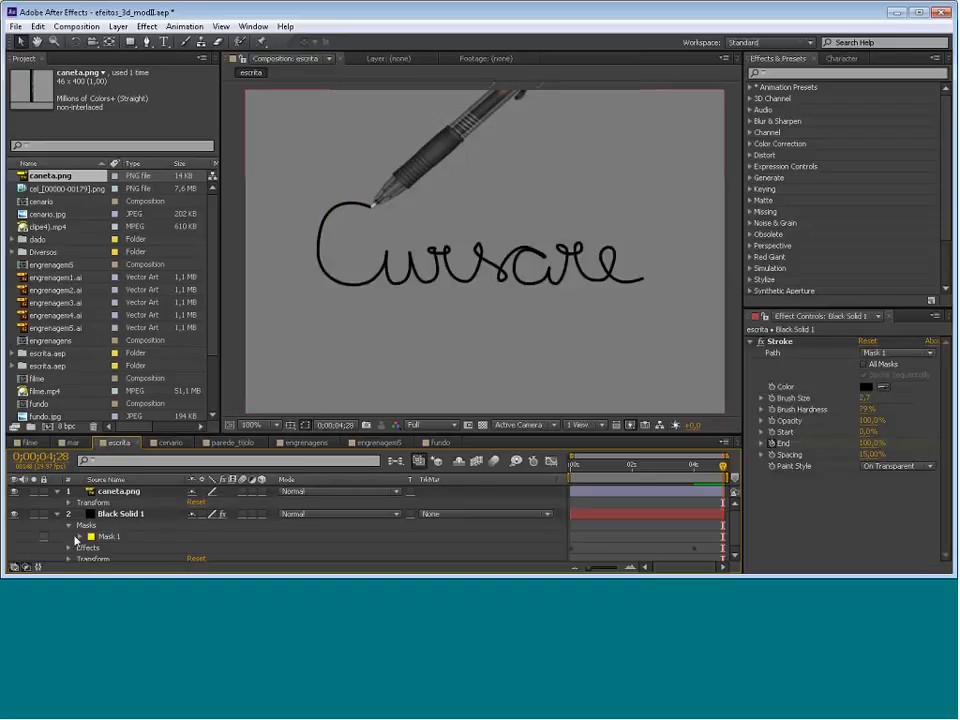
pyautogui.click(79, 537)
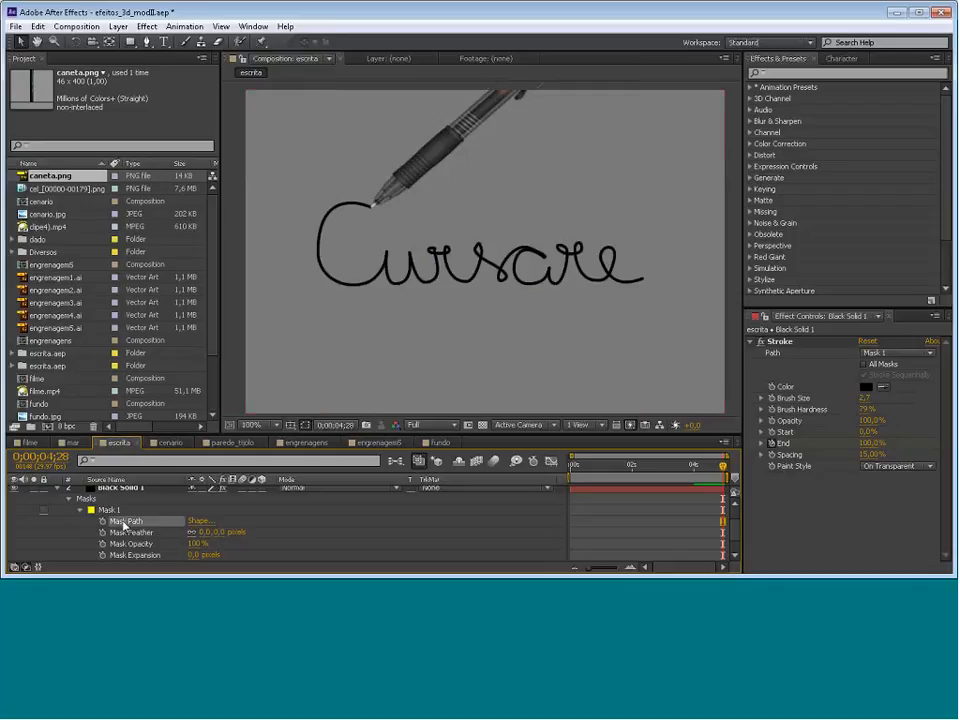
pyautogui.click(124, 521)
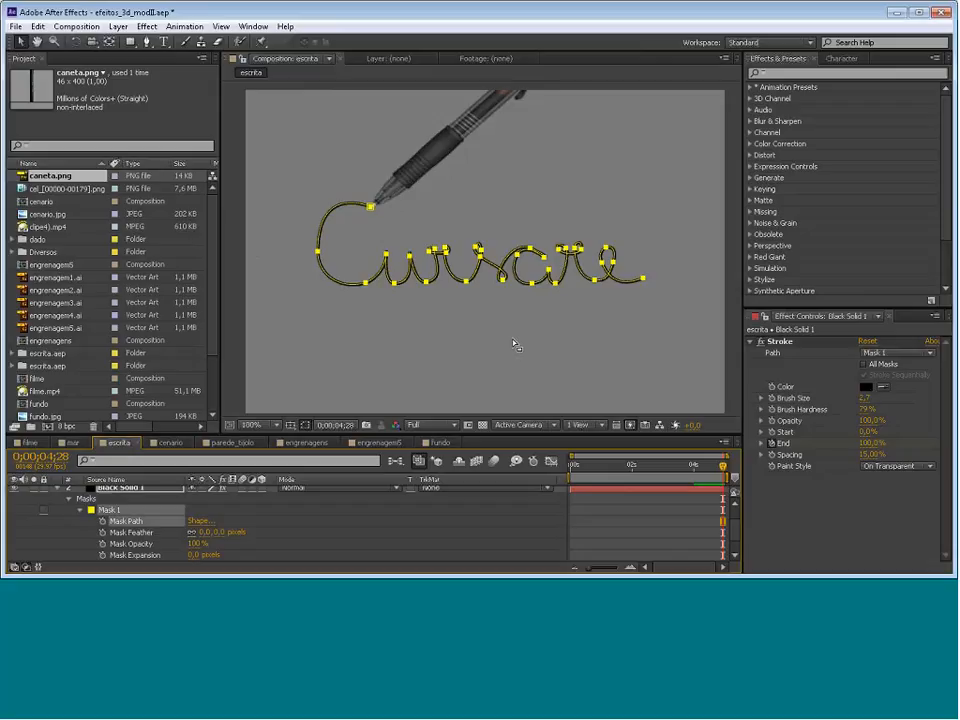
pyautogui.click(40, 26)
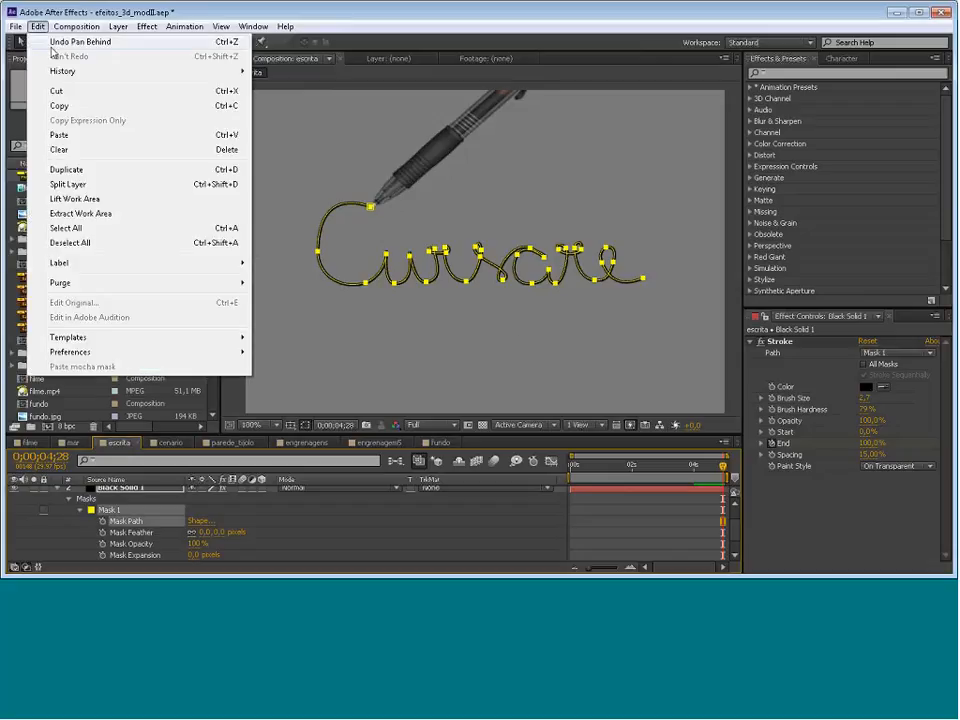
pyautogui.click(78, 108)
# Paste the copied mask path into the Position property of caneta.png with the current time at 0;00;00;00
pyautogui.scroll(-1, 148, 517)
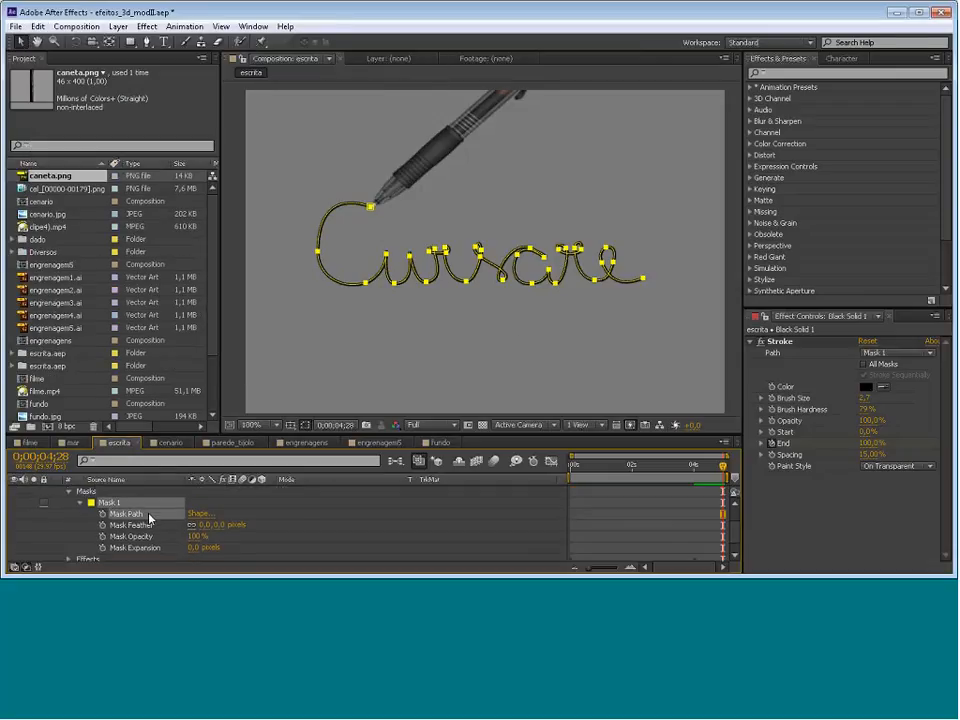
pyautogui.scroll(-1, 150, 517)
pyautogui.scroll(4, 100, 525)
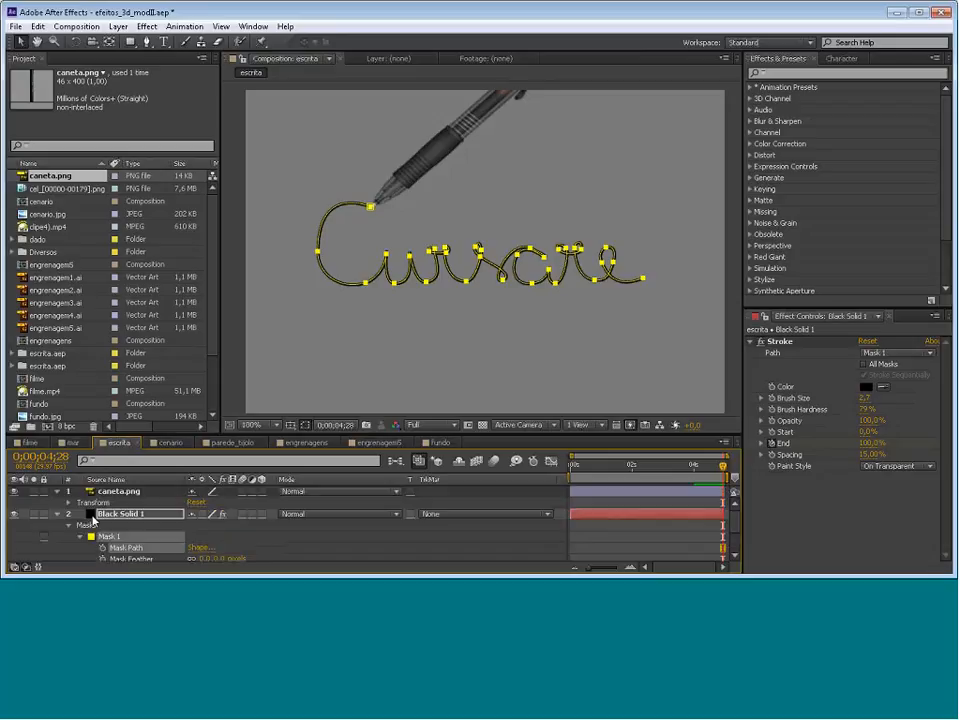
pyautogui.click(68, 503)
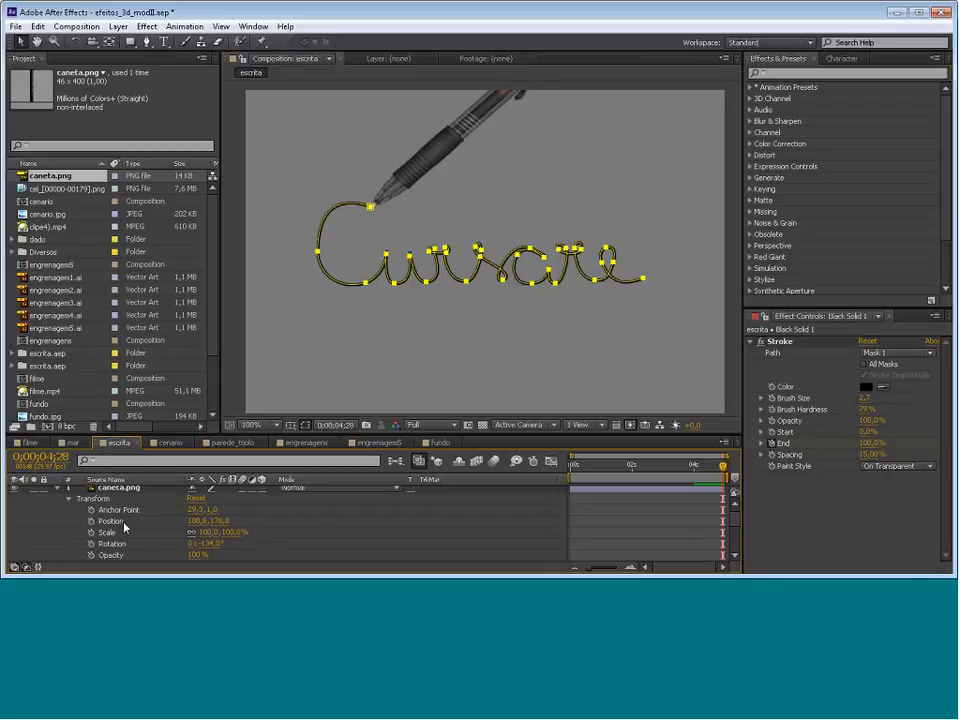
pyautogui.click(124, 522)
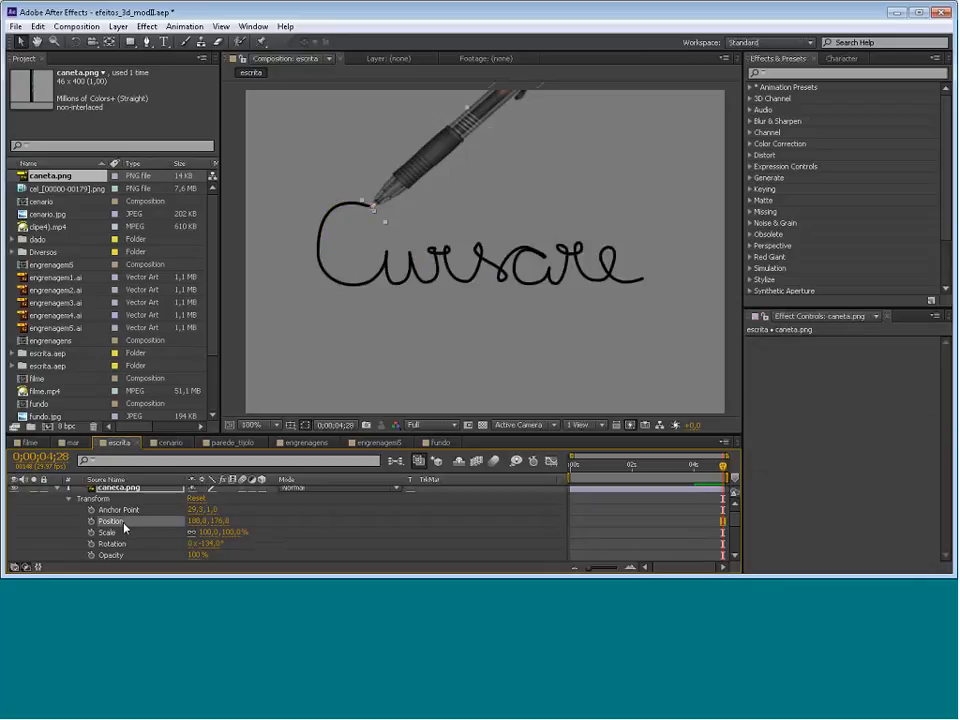
pyautogui.hotkey('ctrl', 'v')
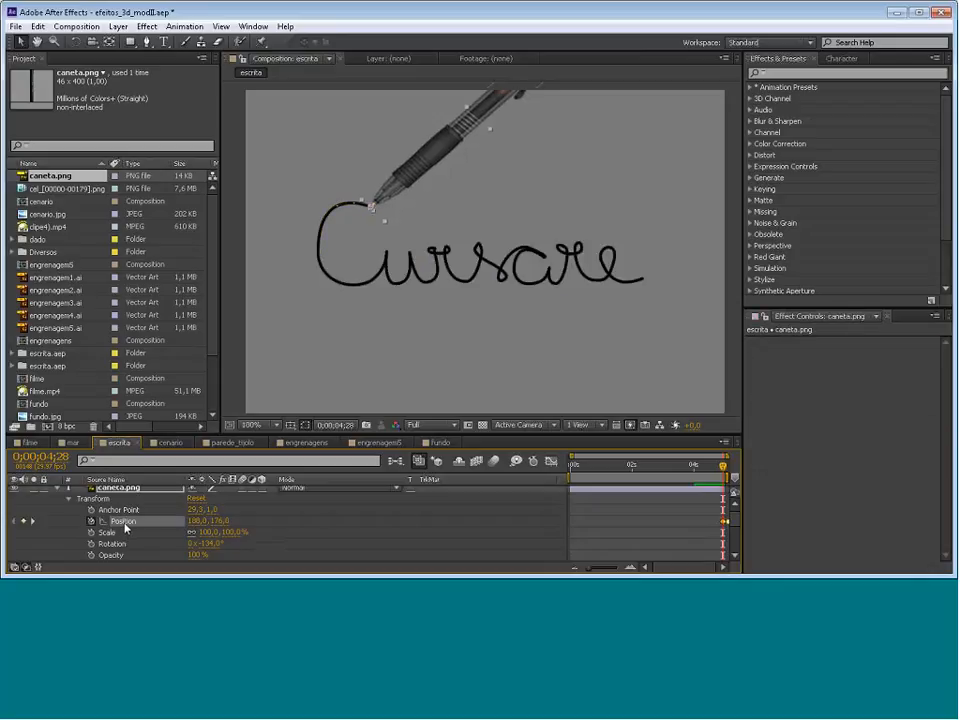
pyautogui.hotkey('ctrl', 'z')
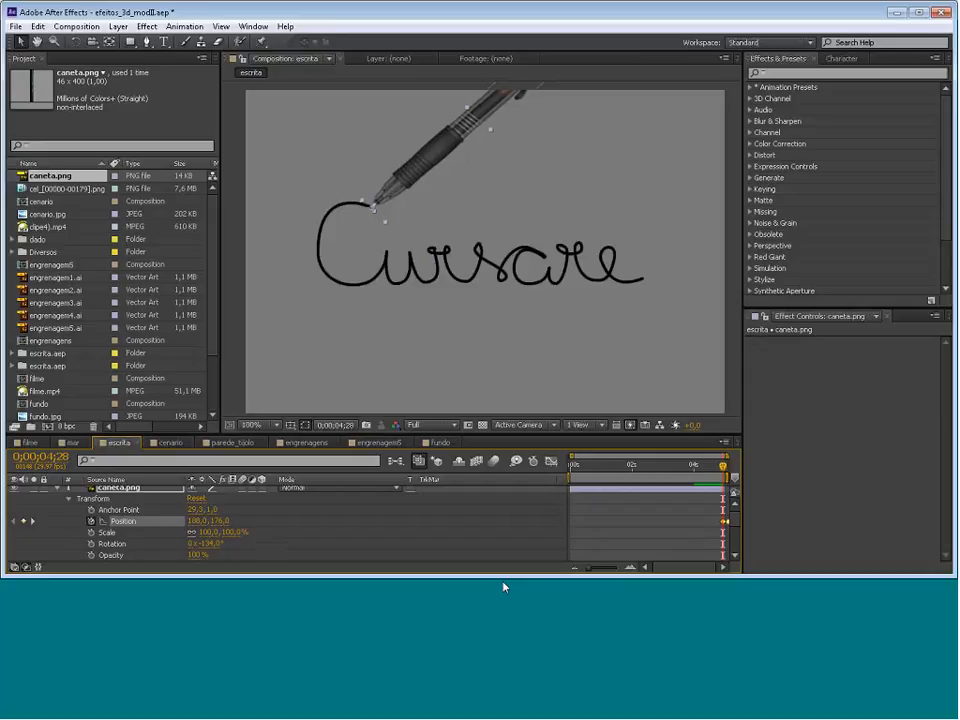
pyautogui.moveTo(723, 474); pyautogui.dragTo(548, 471)
pyautogui.hotkey('ctrl', 'v')
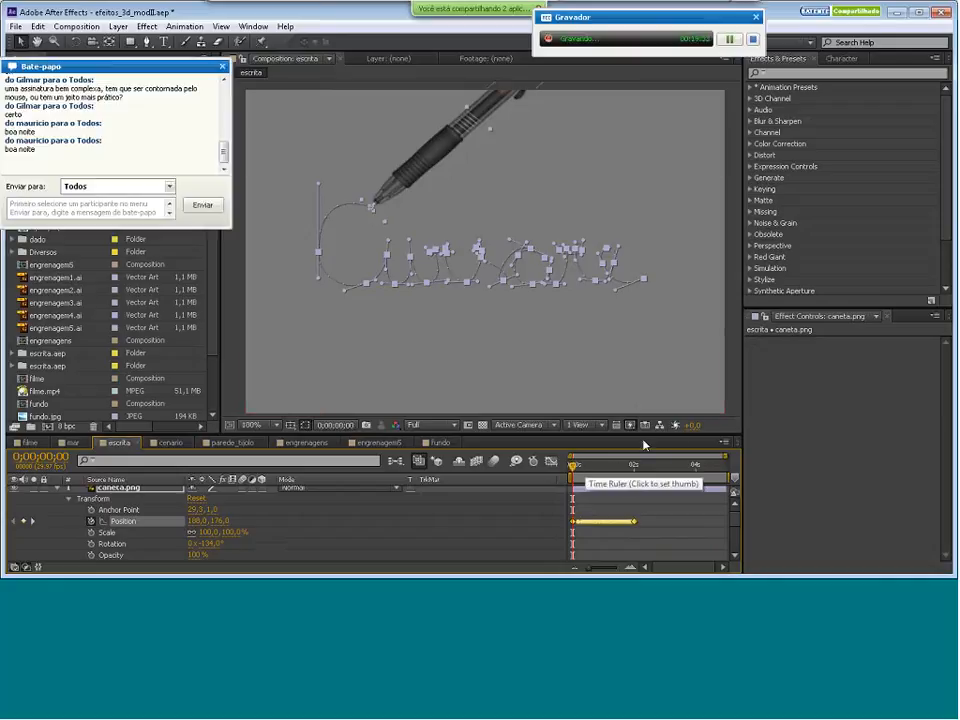
pyautogui.click(730, 355)
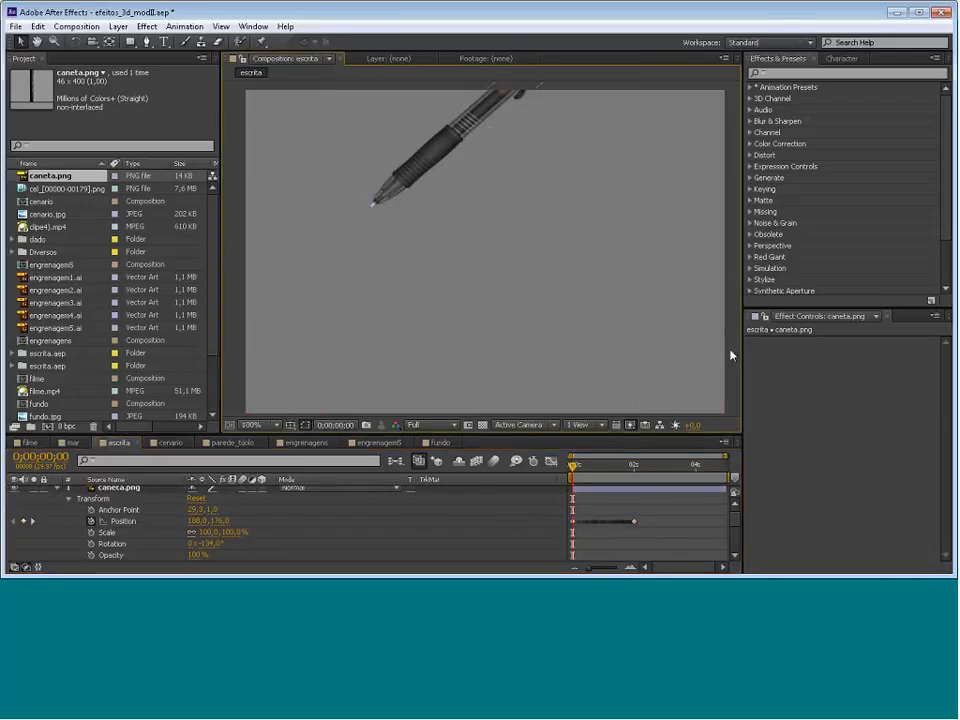
# Stretch the pen's motion by moving the last Position keyframe of caneta.png to 0;00;04;00
pyautogui.click(576, 472)
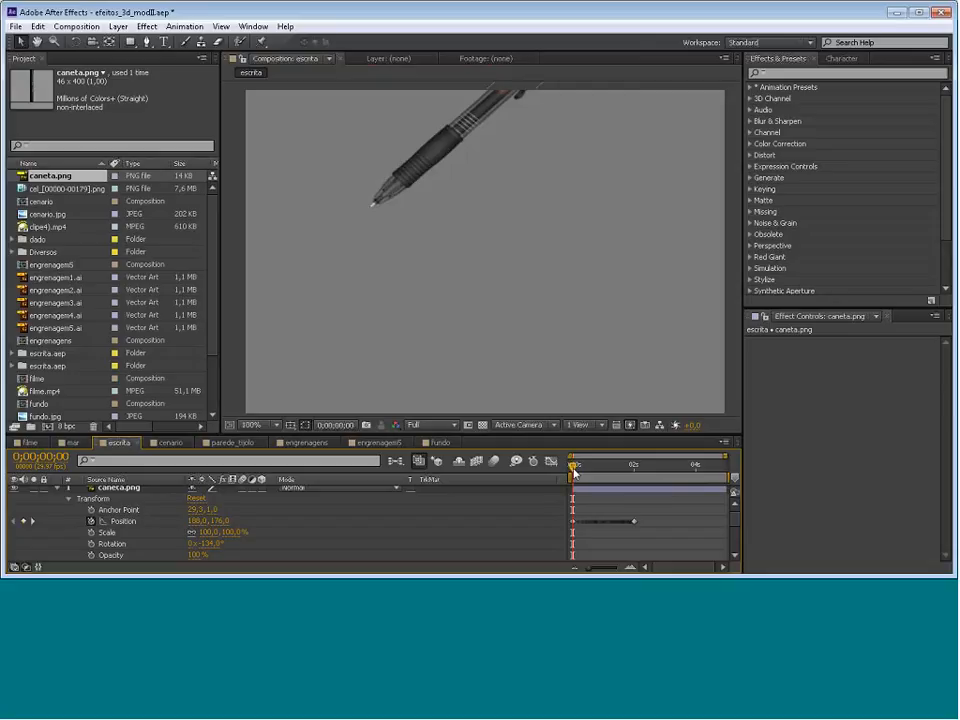
pyautogui.moveTo(574, 472)
pyautogui.mouseDown()
pyautogui.moveTo(614, 479)
pyautogui.moveTo(619, 505)
pyautogui.mouseUp()
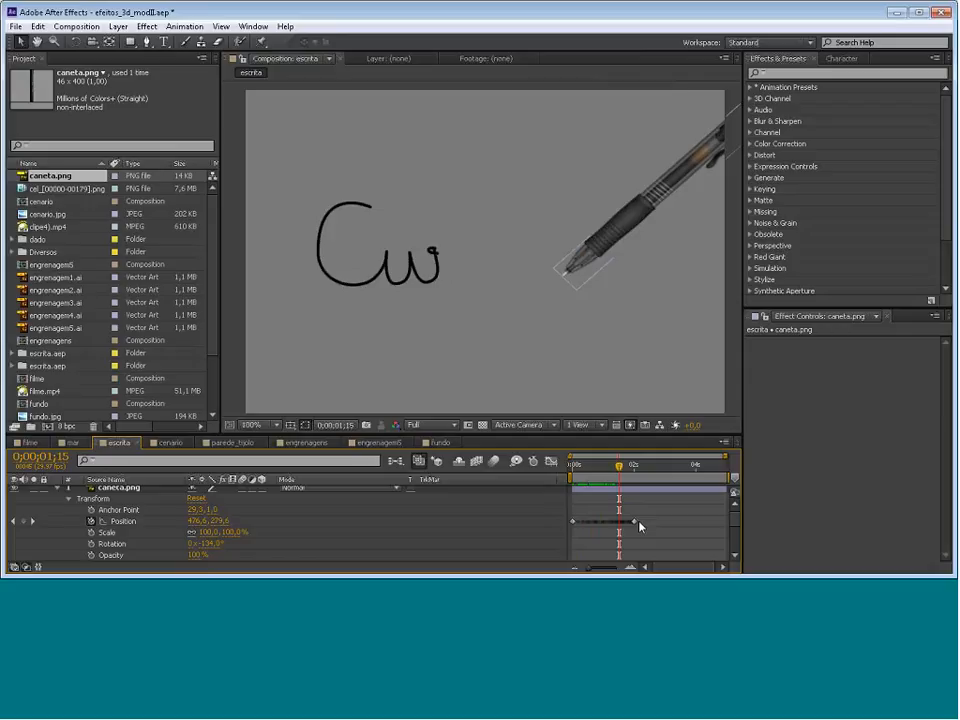
pyautogui.click(638, 527)
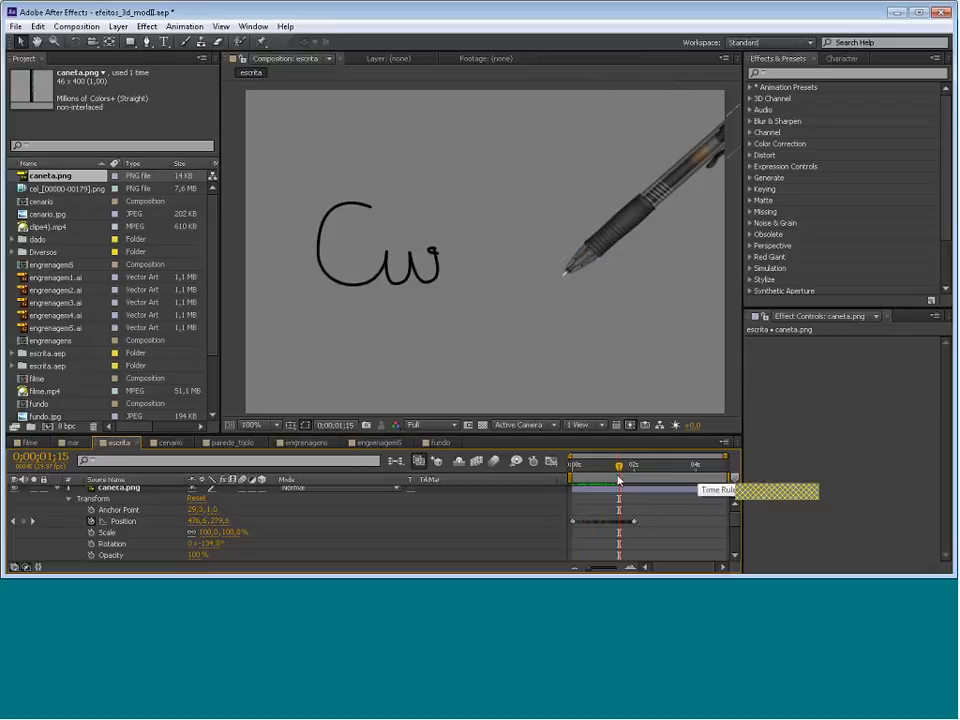
pyautogui.click(634, 521)
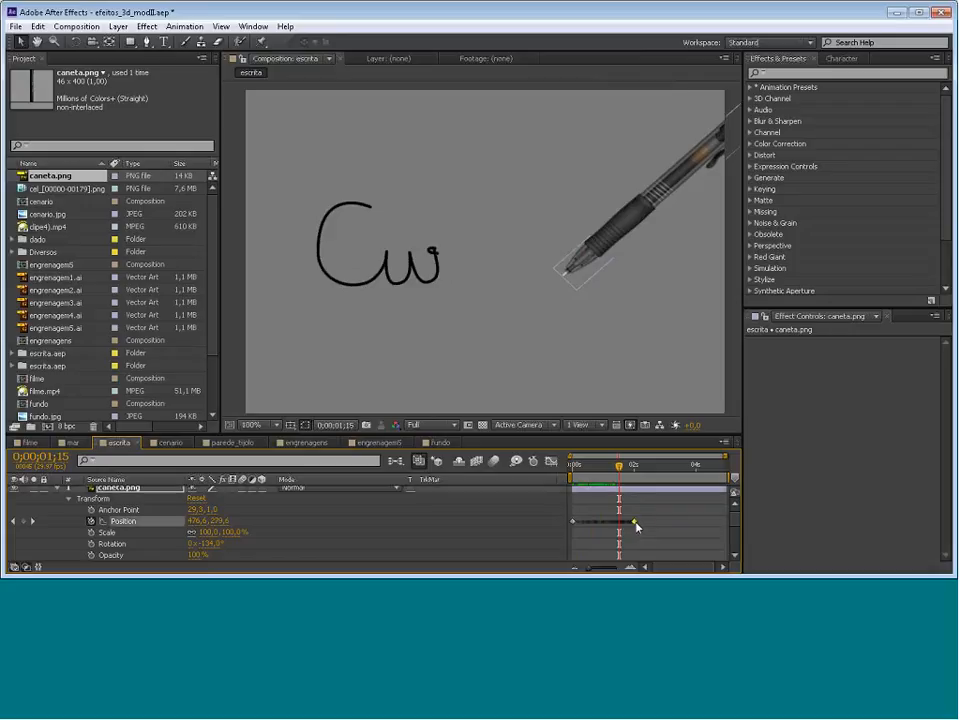
pyautogui.moveTo(634, 521); pyautogui.dragTo(674, 521)
pyautogui.moveTo(621, 466); pyautogui.dragTo(697, 477)
pyautogui.moveTo(675, 521)
pyautogui.mouseDown()
pyautogui.moveTo(695, 526)
pyautogui.moveTo(686, 528)
pyautogui.mouseUp()
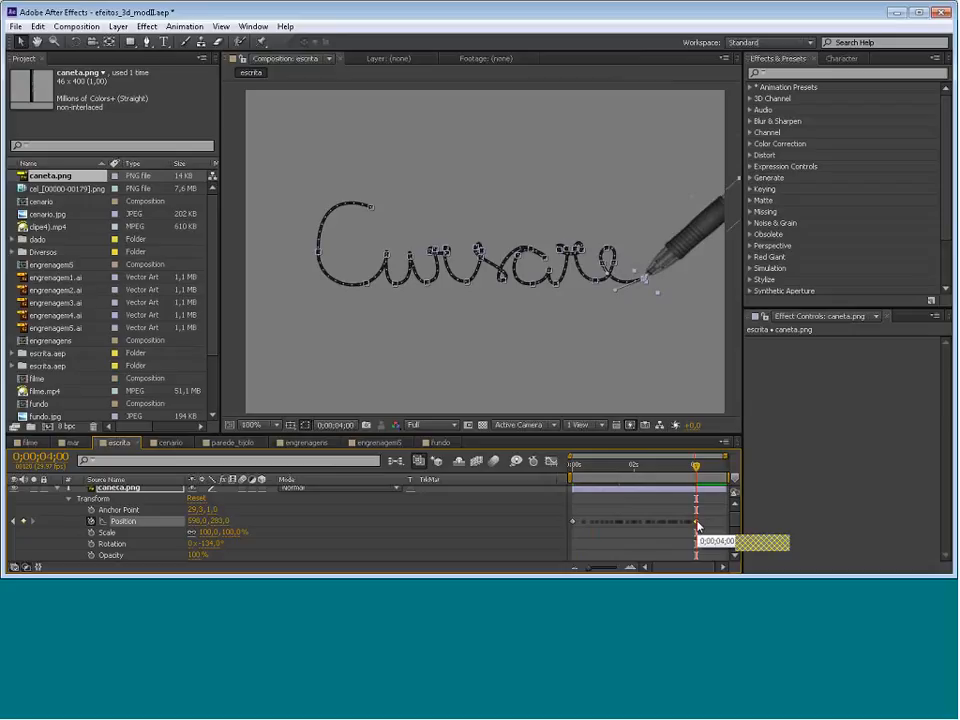
# Preview the writing animation from the start to check that the pen tip follows the stroke
pyautogui.click(697, 468)
pyautogui.moveTo(697, 468); pyautogui.dragTo(571, 474)
pyautogui.press('space')
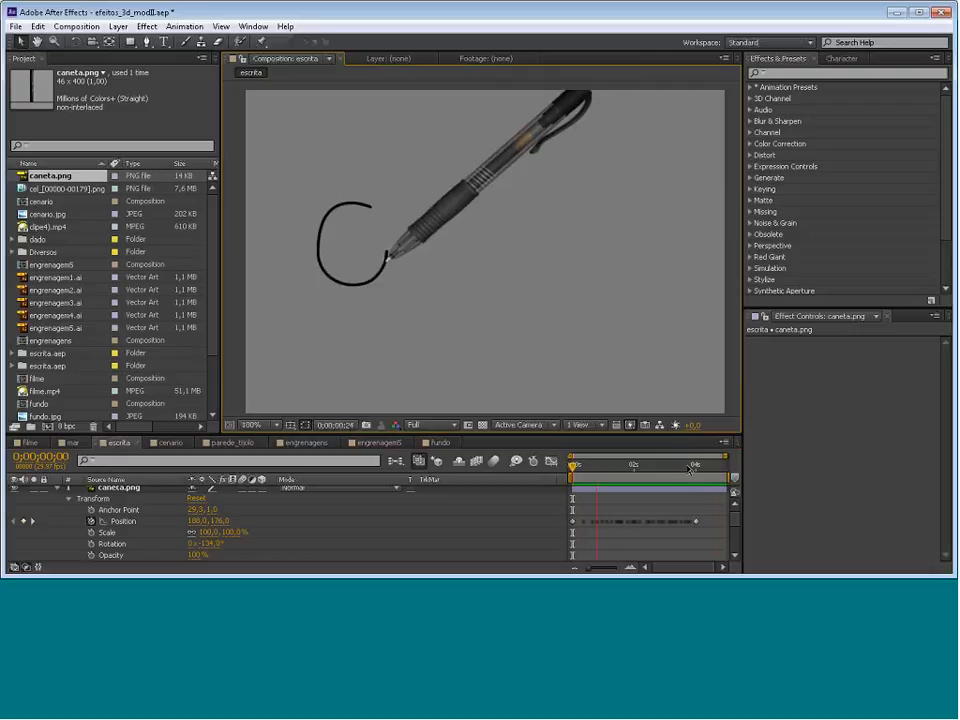
pyautogui.moveTo(617, 465); pyautogui.dragTo(576, 470)
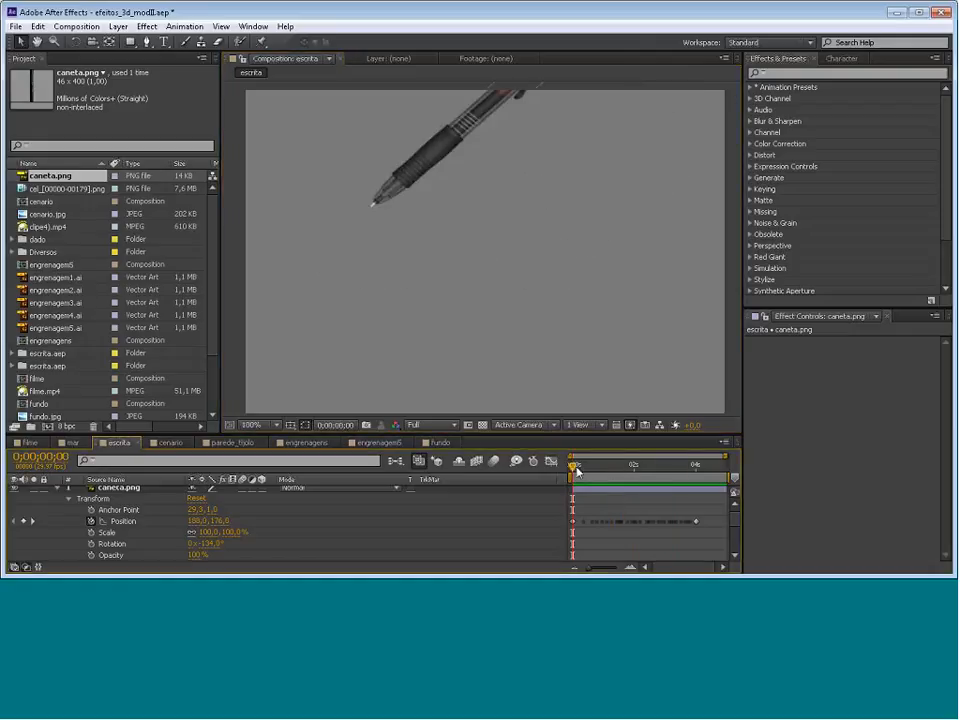
pyautogui.click(576, 470)
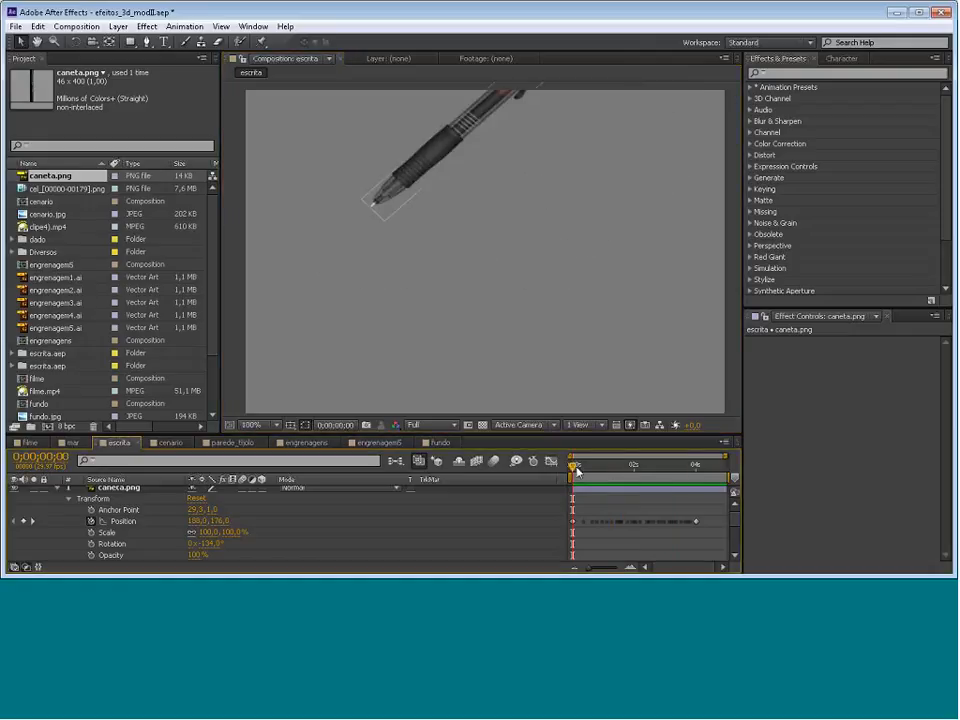
# Collapse both layers' properties, duplicate the caneta.png layer and expand the lower copy's properties
pyautogui.click(58, 488)
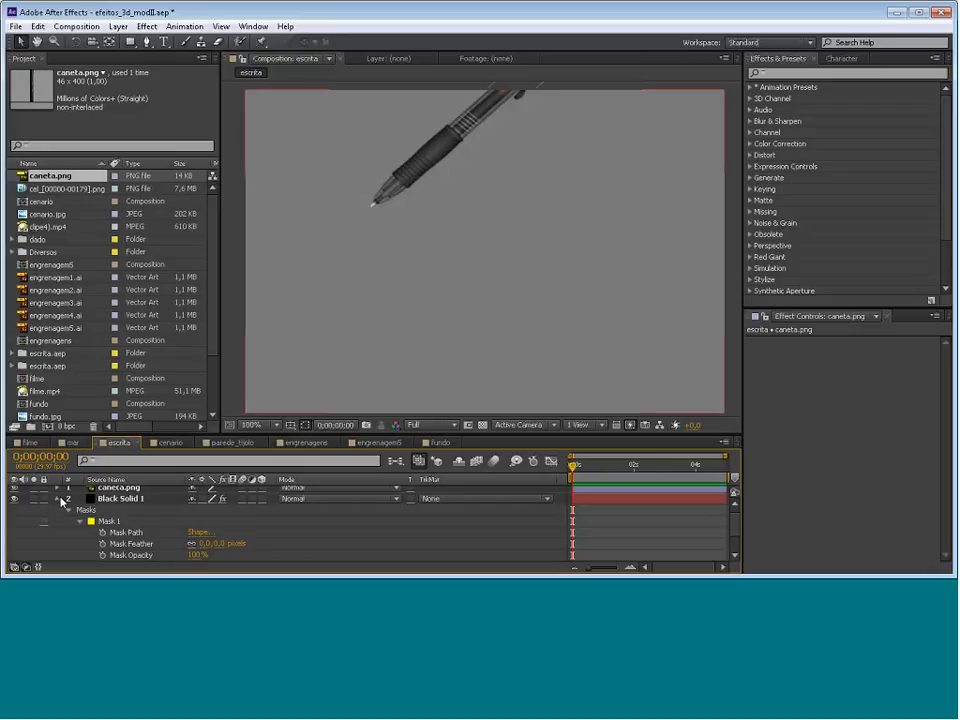
pyautogui.click(58, 498)
pyautogui.click(120, 491)
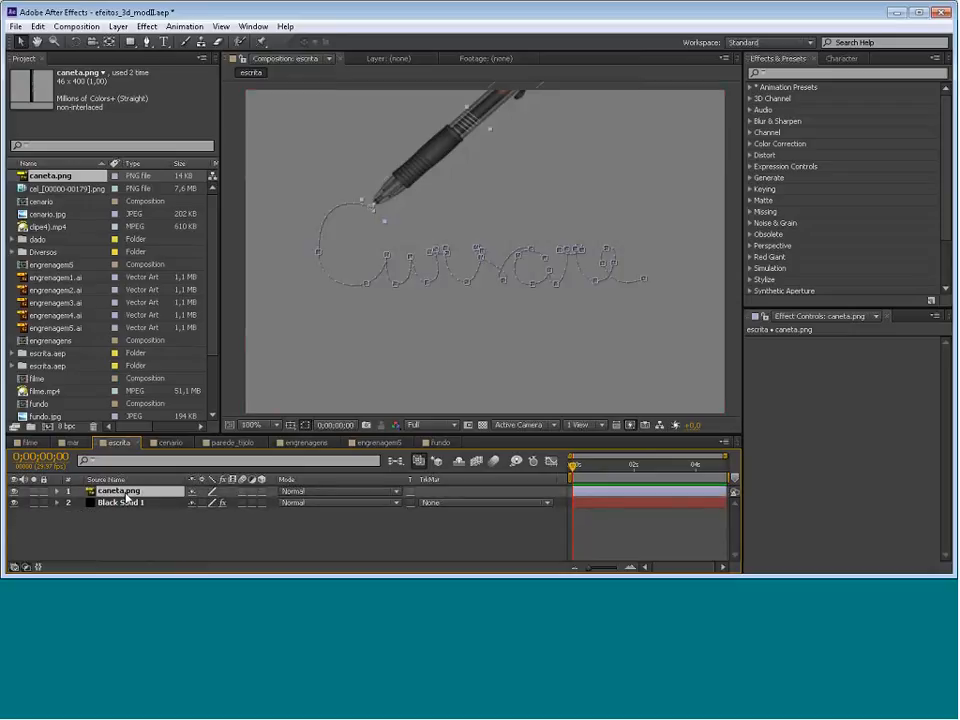
pyautogui.hotkey('ctrl', 'd')
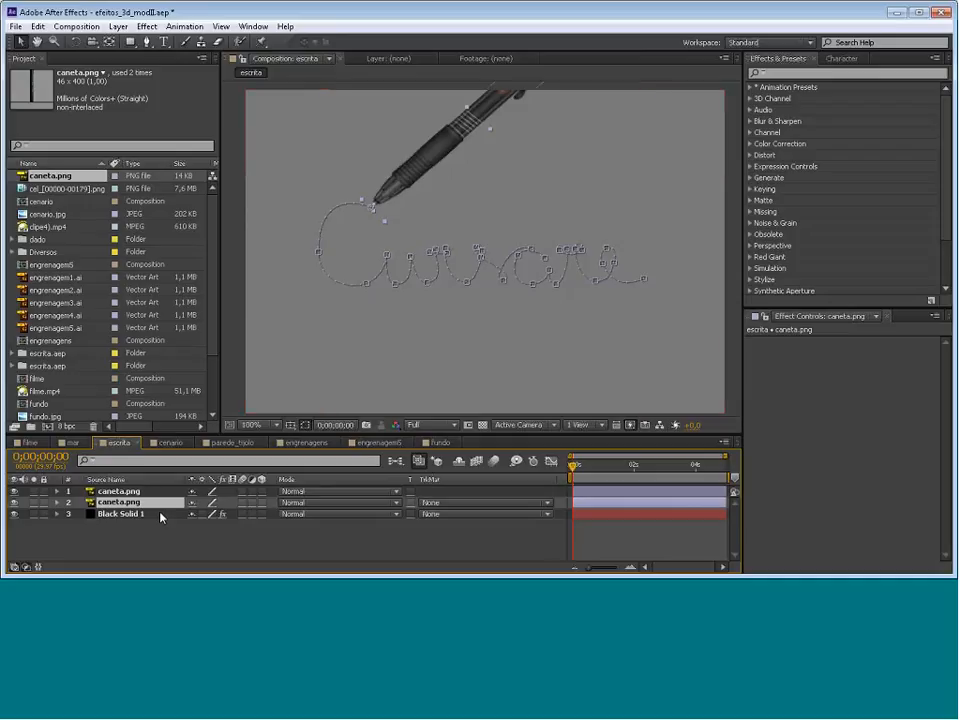
pyautogui.click(57, 502)
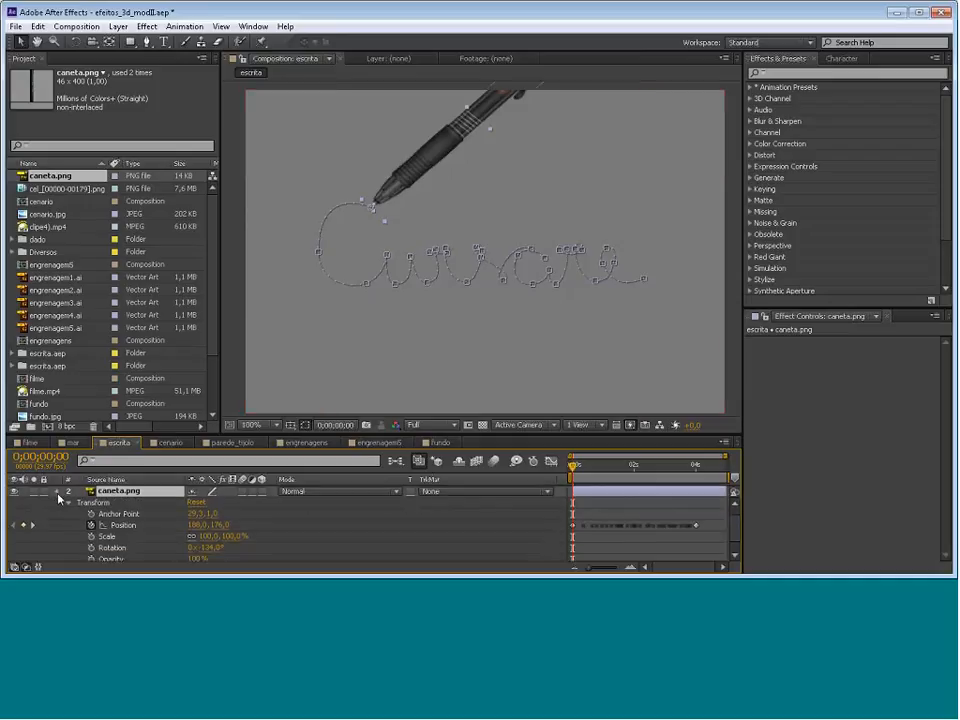
# Expand the lower caneta.png copy's transform properties and set its Rotation to -108°
pyautogui.click(57, 491)
pyautogui.click(57, 502)
pyautogui.moveTo(222, 546)
pyautogui.mouseDown()
pyautogui.moveTo(202, 555)
pyautogui.moveTo(231, 551)
pyautogui.mouseUp()
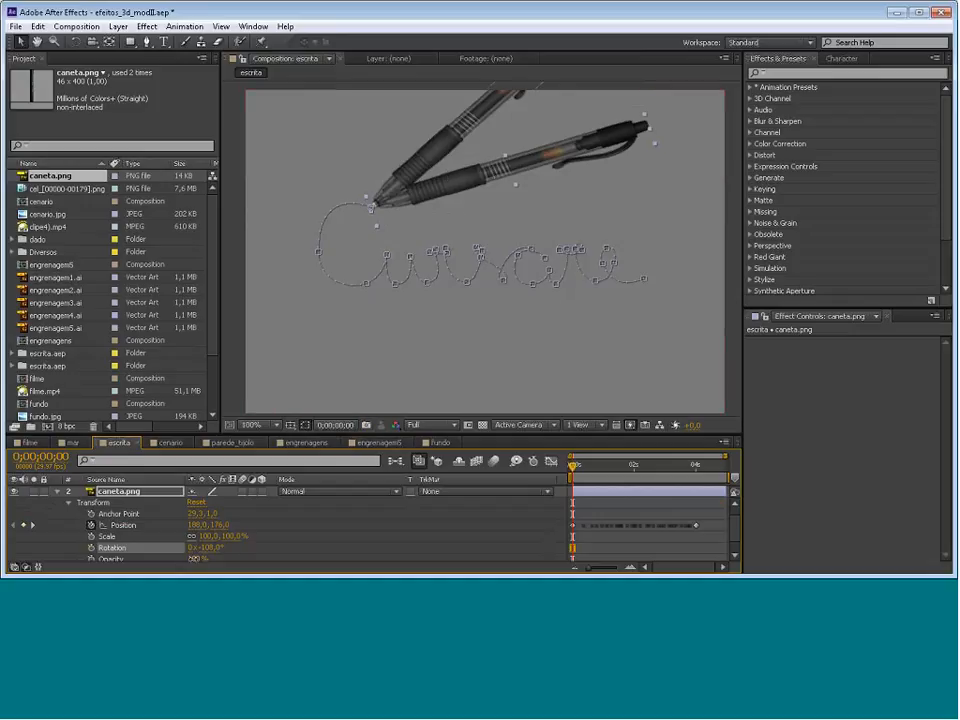
# Try the lower caneta.png copy at 53% opacity as a shadow, and restore it to 100%
pyautogui.moveTo(195, 558); pyautogui.dragTo(183, 568)
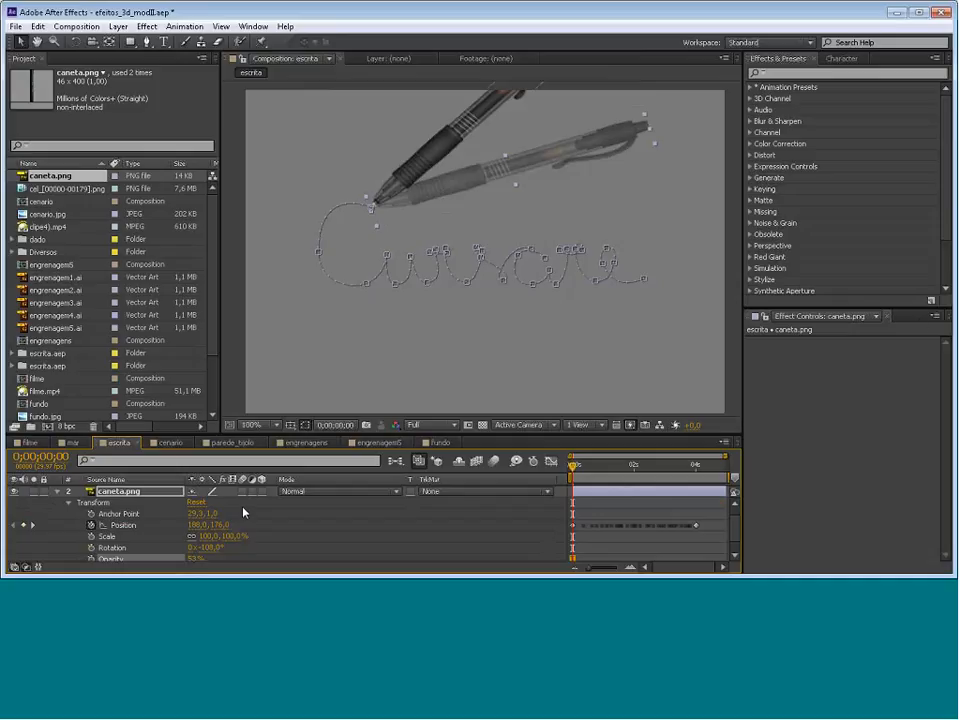
pyautogui.click(805, 73)
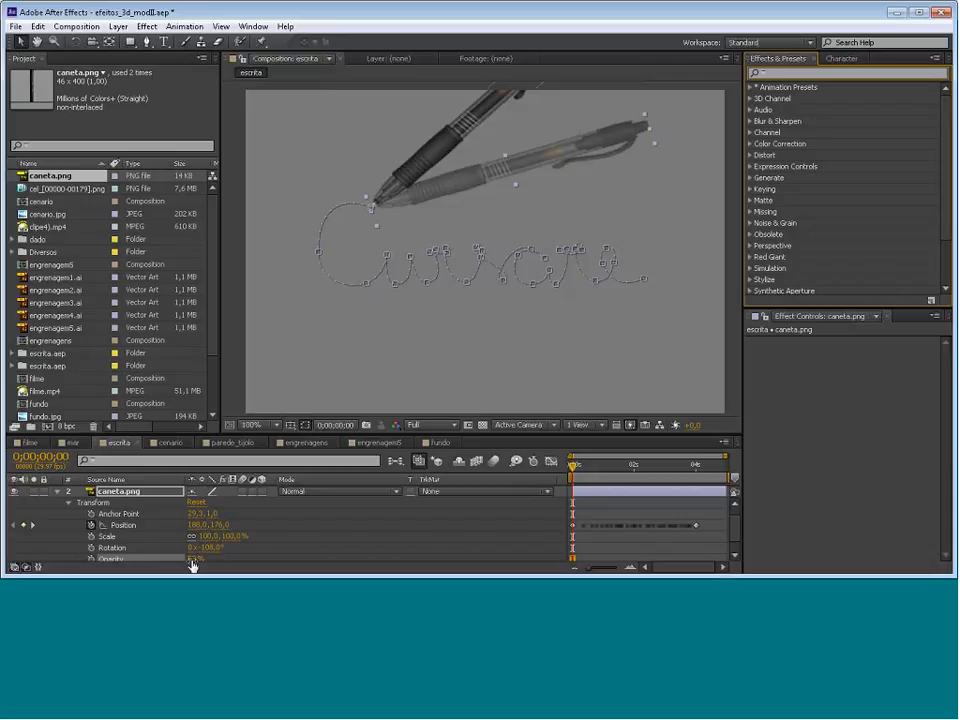
pyautogui.moveTo(191, 560); pyautogui.dragTo(230, 560)
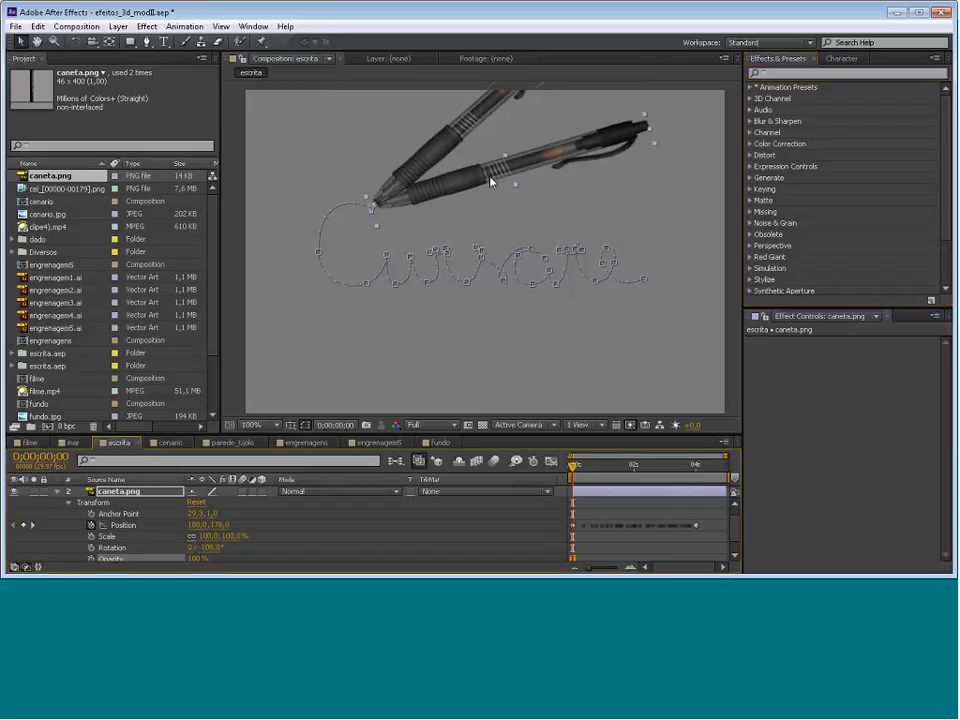
# Find the Drop Shadow effect by searching for drop and apply it to the lower caneta.png layer
pyautogui.click(820, 73)
pyautogui.write('drop')
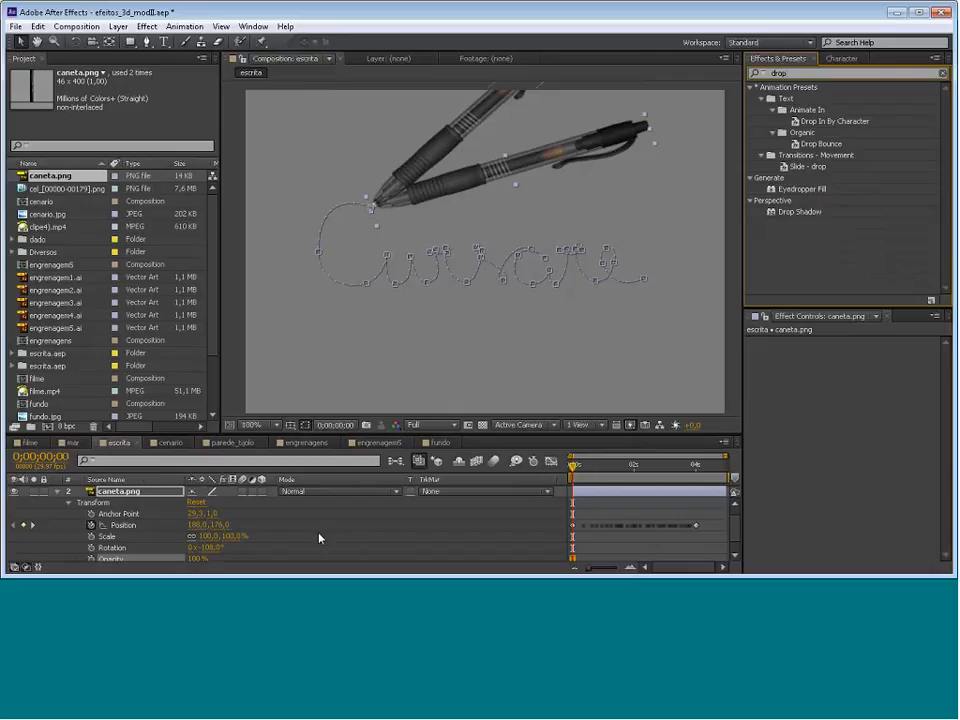
pyautogui.hotkey('ctrl', 'd')
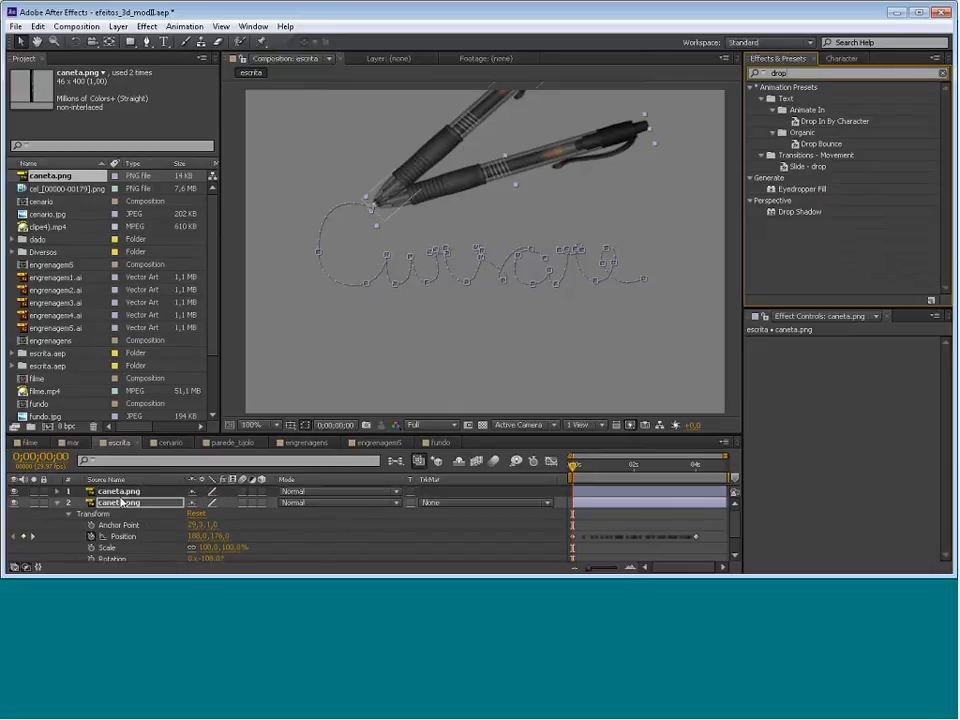
pyautogui.moveTo(787, 213); pyautogui.dragTo(130, 504)
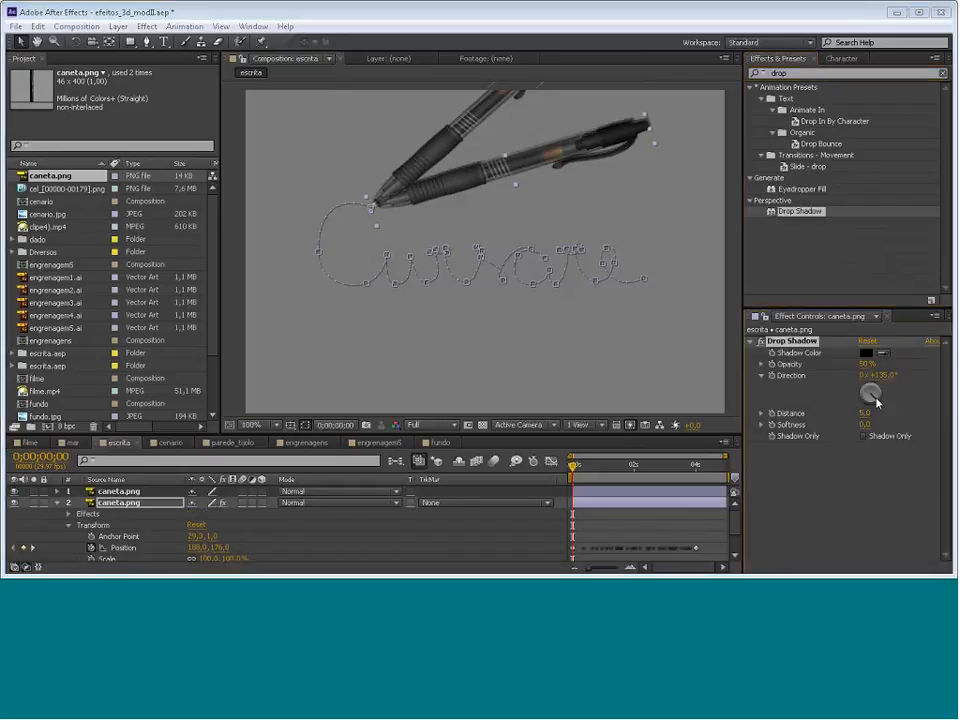
# Set the Drop Shadow to direction 182°, Shadow Only, opacity 37% and softness 12, and preview the animation
pyautogui.moveTo(860, 407)
pyautogui.mouseDown()
pyautogui.moveTo(868, 370)
pyautogui.moveTo(884, 423)
pyautogui.moveTo(868, 415)
pyautogui.mouseUp()
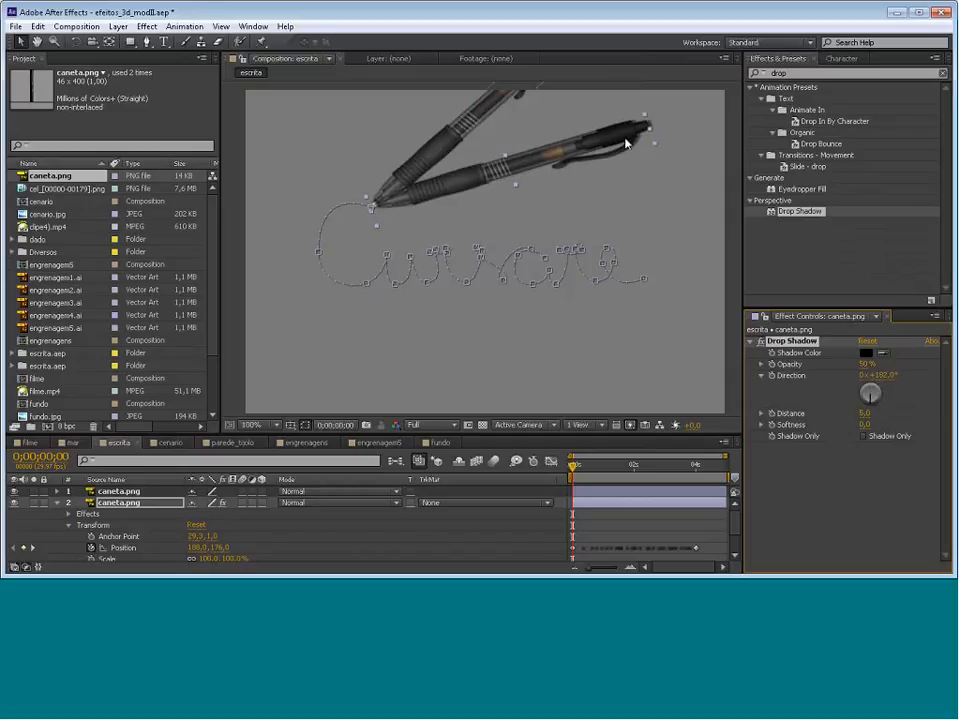
pyautogui.click(864, 437)
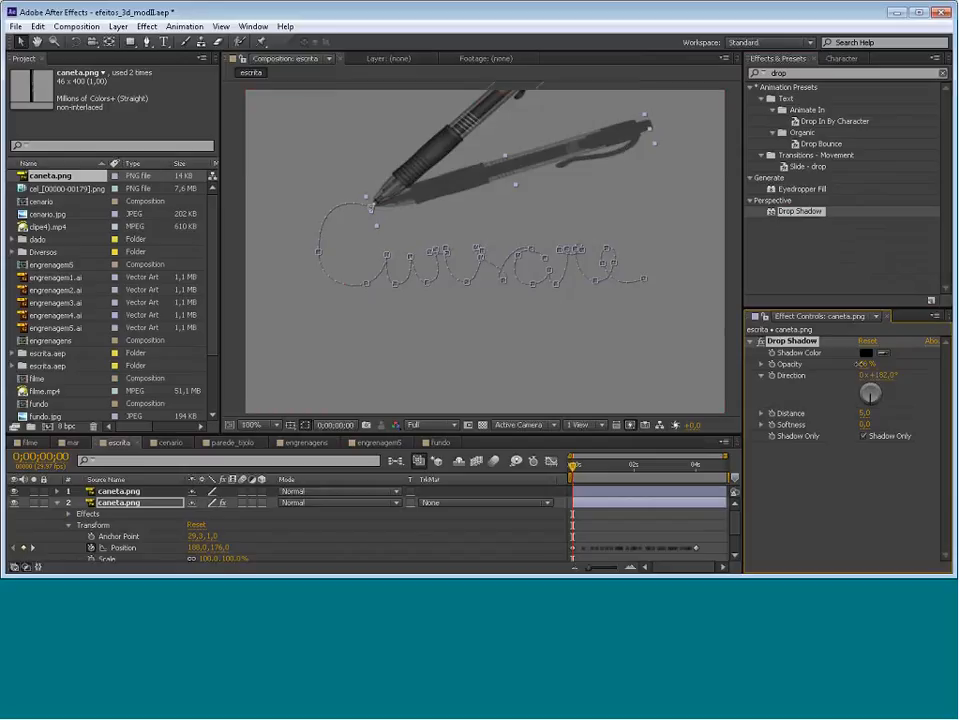
pyautogui.moveTo(858, 364); pyautogui.dragTo(845, 364)
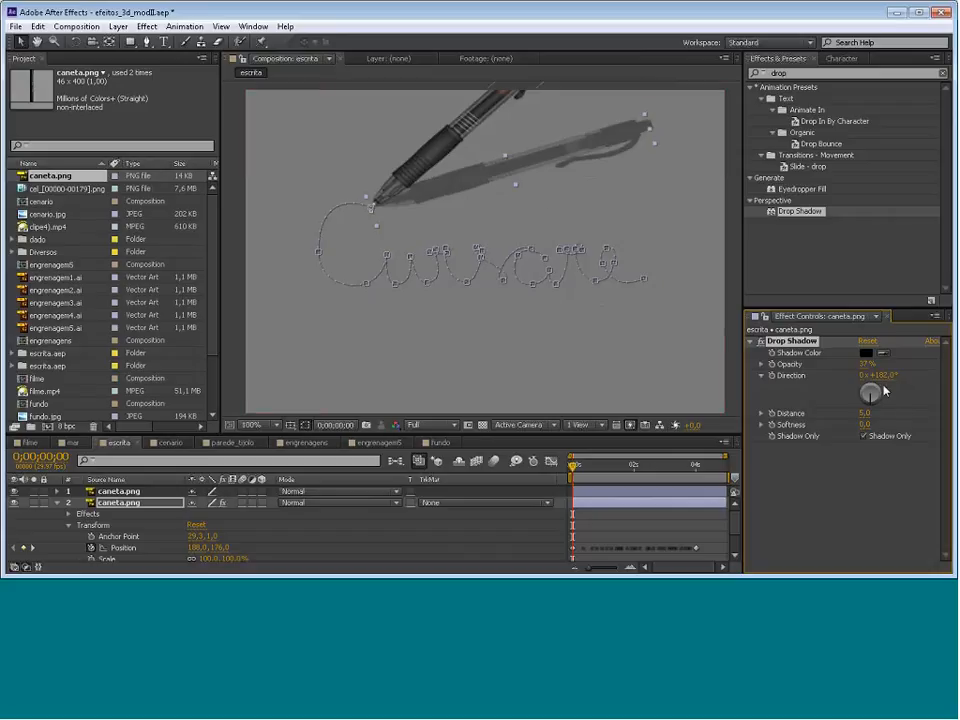
pyautogui.click(864, 424)
pyautogui.moveTo(868, 425); pyautogui.dragTo(869, 424)
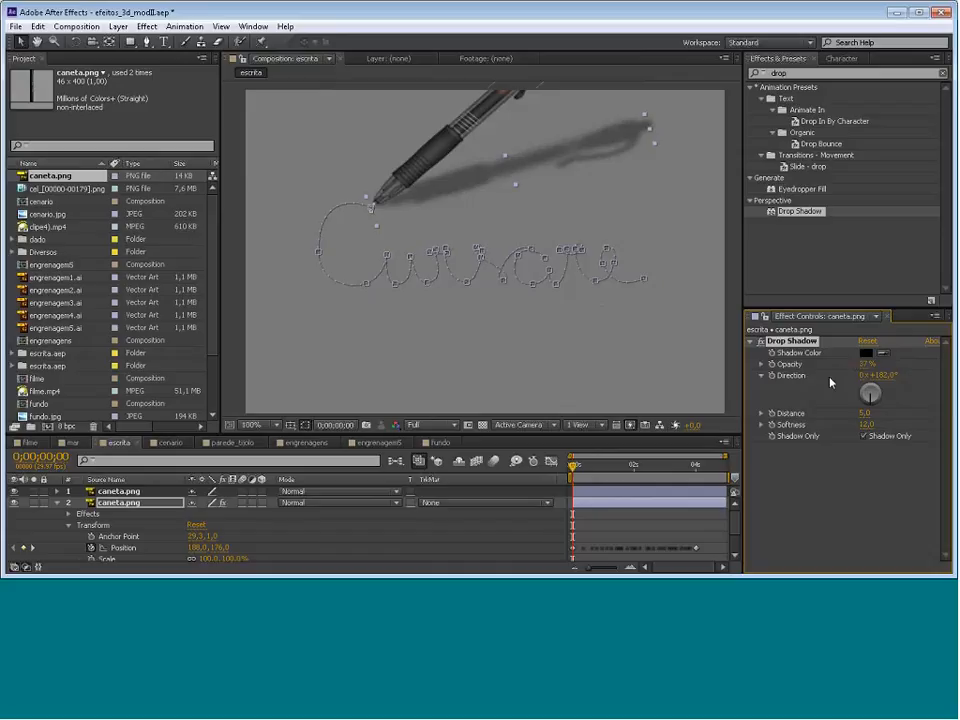
pyautogui.click(732, 351)
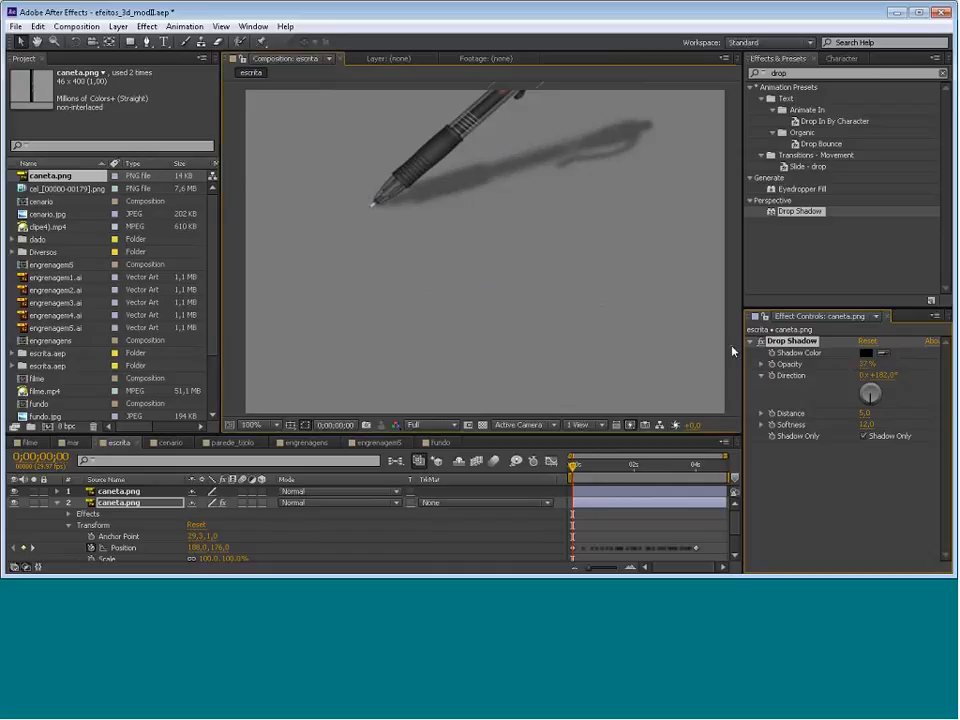
pyautogui.press('space')
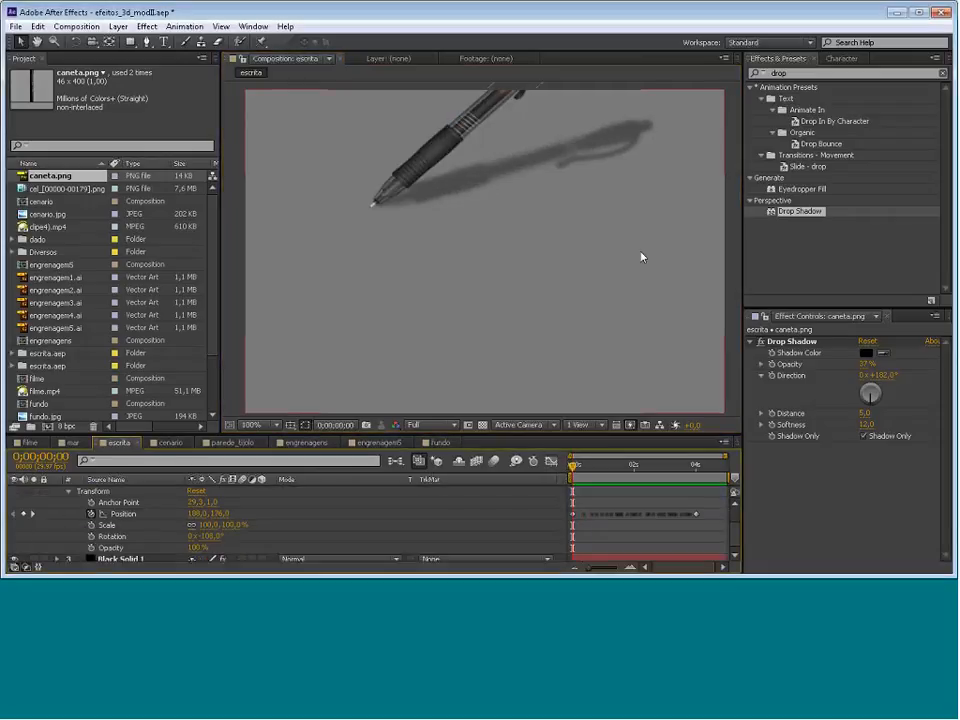
# Collapse the lower caneta.png layer's properties and show only the Rotation property of the upper caneta.png layer
pyautogui.click(444, 146)
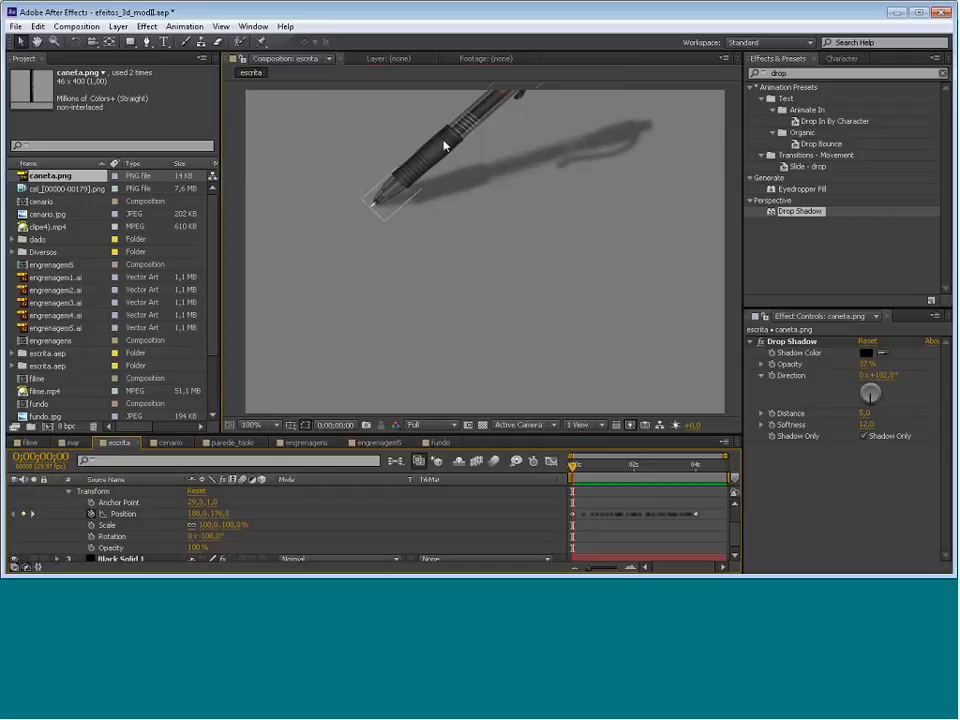
pyautogui.click(444, 146)
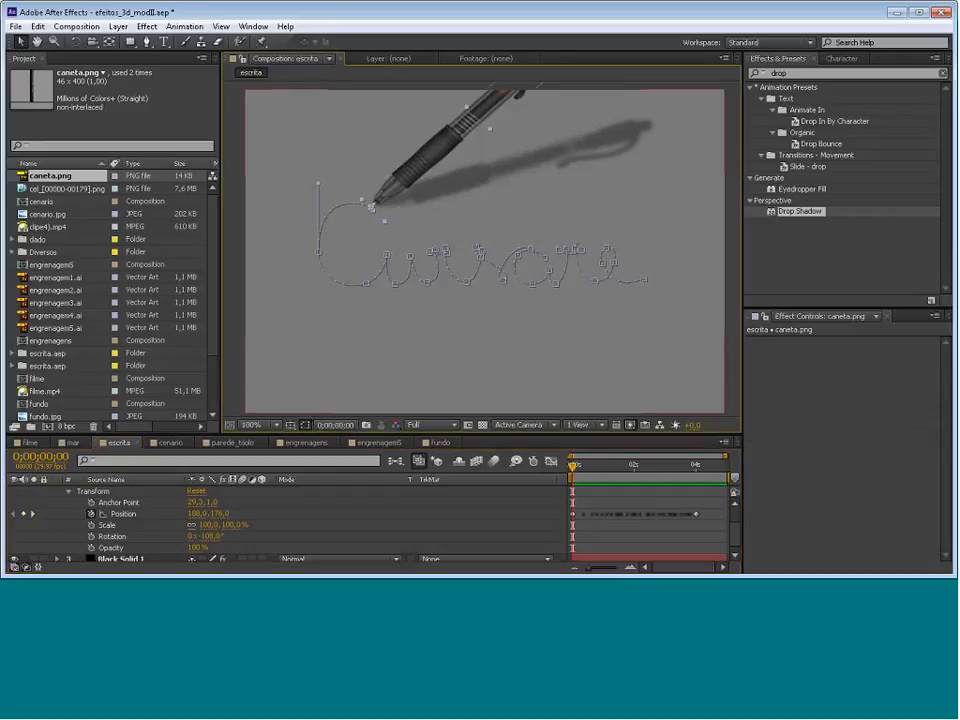
pyautogui.moveTo(213, 536)
pyautogui.mouseDown()
pyautogui.moveTo(205, 536)
pyautogui.moveTo(215, 537)
pyautogui.mouseUp()
pyautogui.scroll(2, 108, 525)
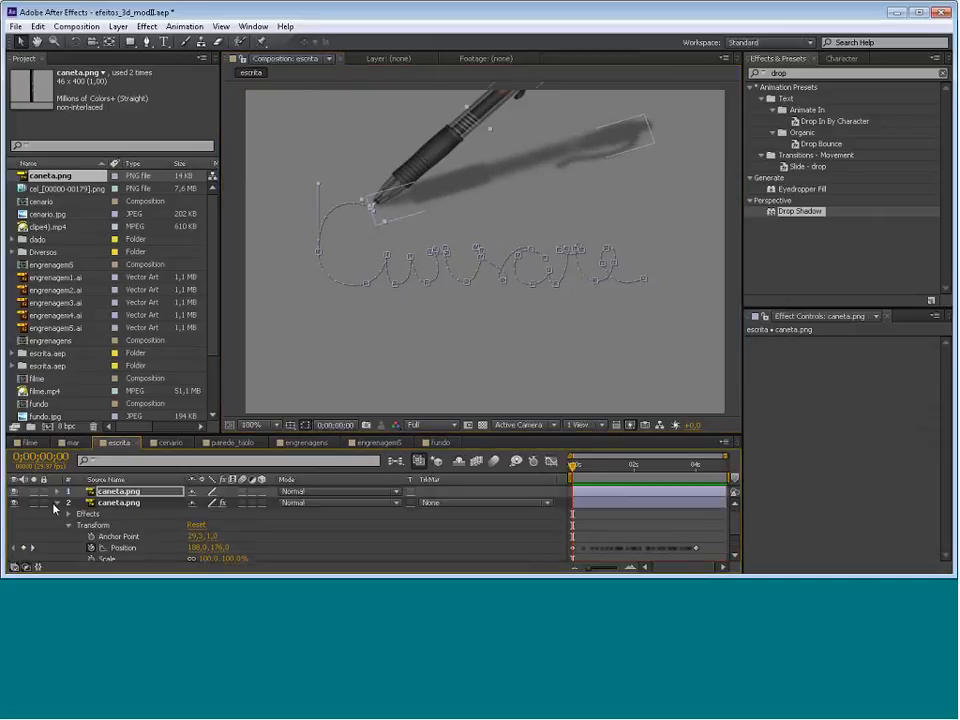
pyautogui.click(56, 503)
pyautogui.click(122, 492)
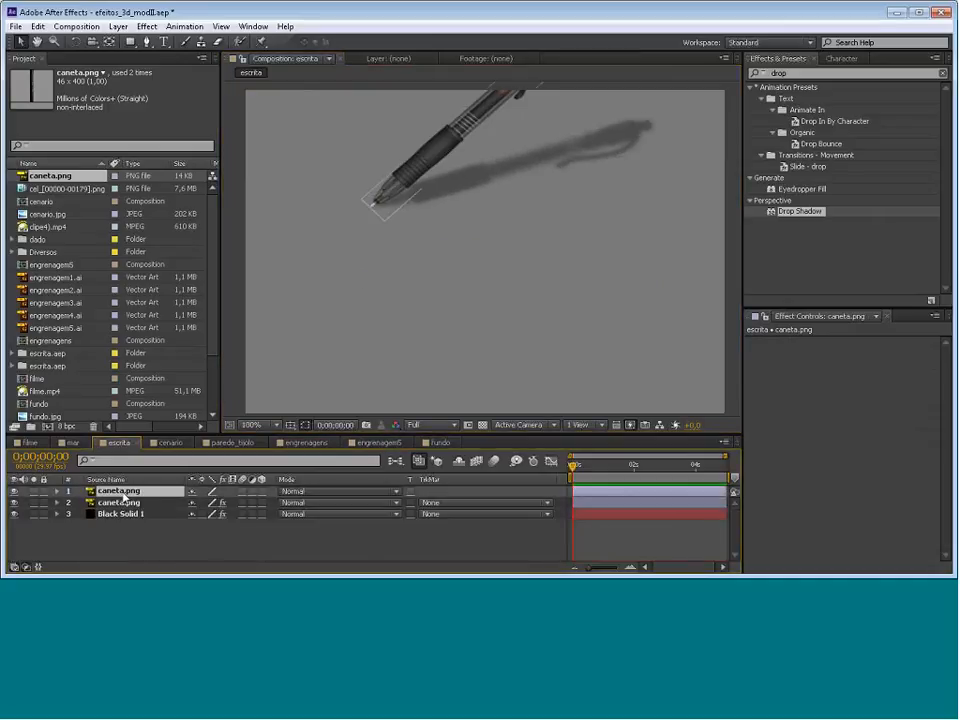
pyautogui.press('r')
pyautogui.moveTo(220, 502); pyautogui.dragTo(240, 527)
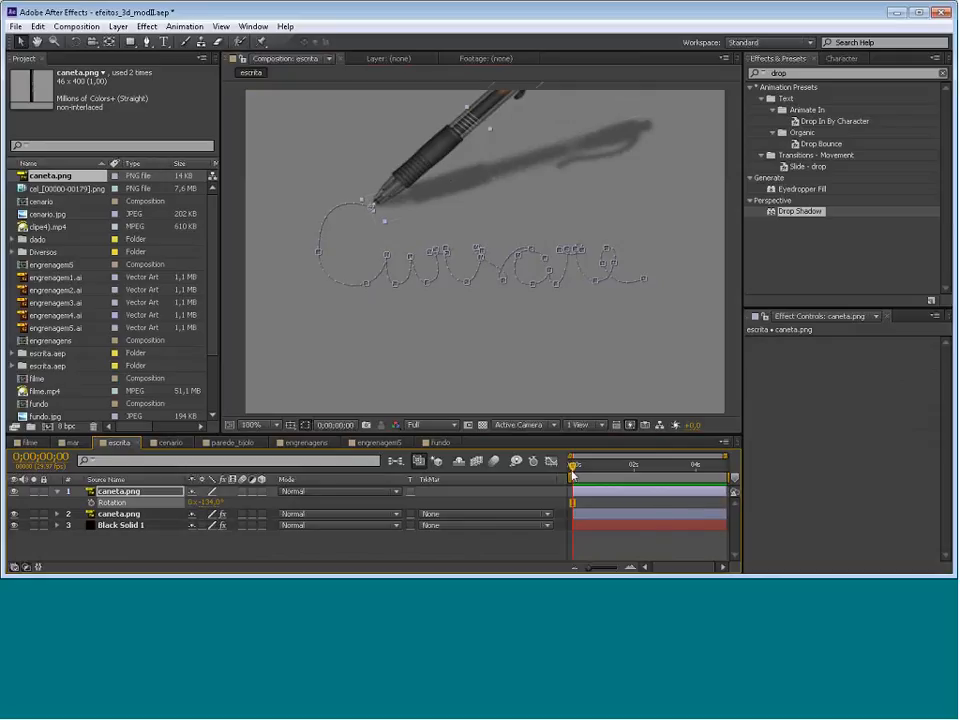
# Keyframe the upper pen's Rotation from time 0, with -151° at 0;00;01;14, -126° at 0;00;03;06 and -122° at 0;00;04;18
pyautogui.moveTo(572, 475); pyautogui.dragTo(619, 474)
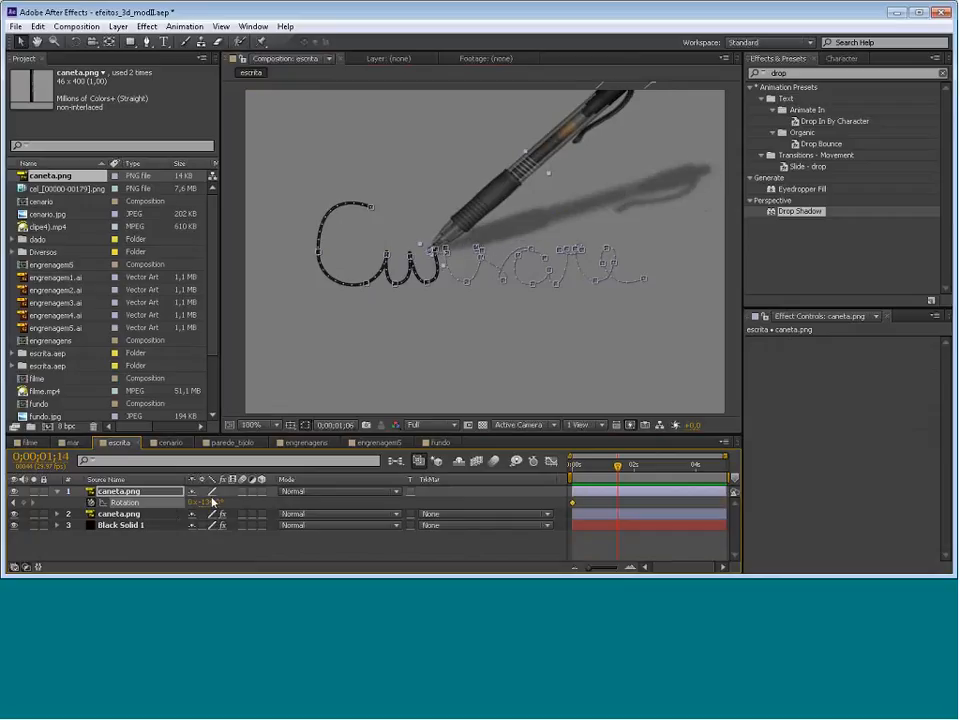
pyautogui.moveTo(212, 502); pyautogui.dragTo(124, 502)
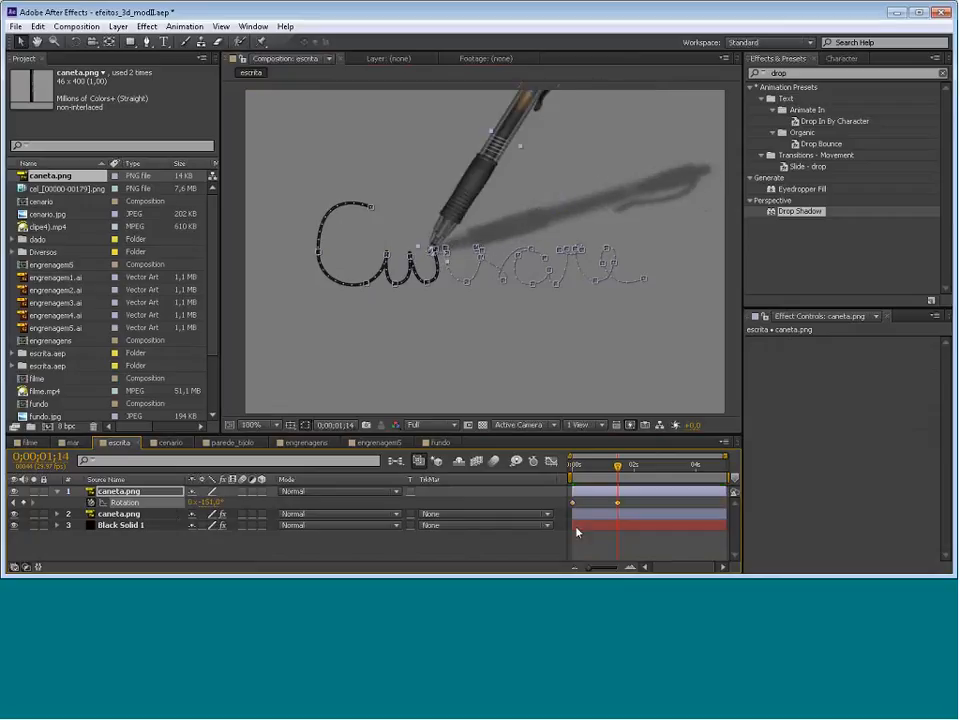
pyautogui.press('space')
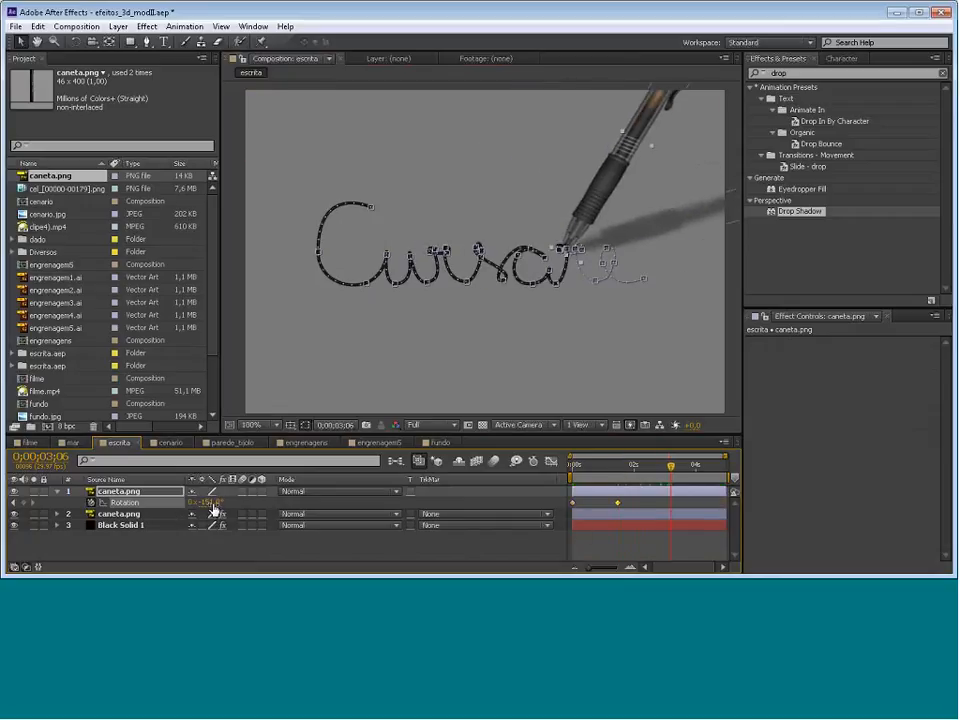
pyautogui.moveTo(212, 508); pyautogui.dragTo(236, 508)
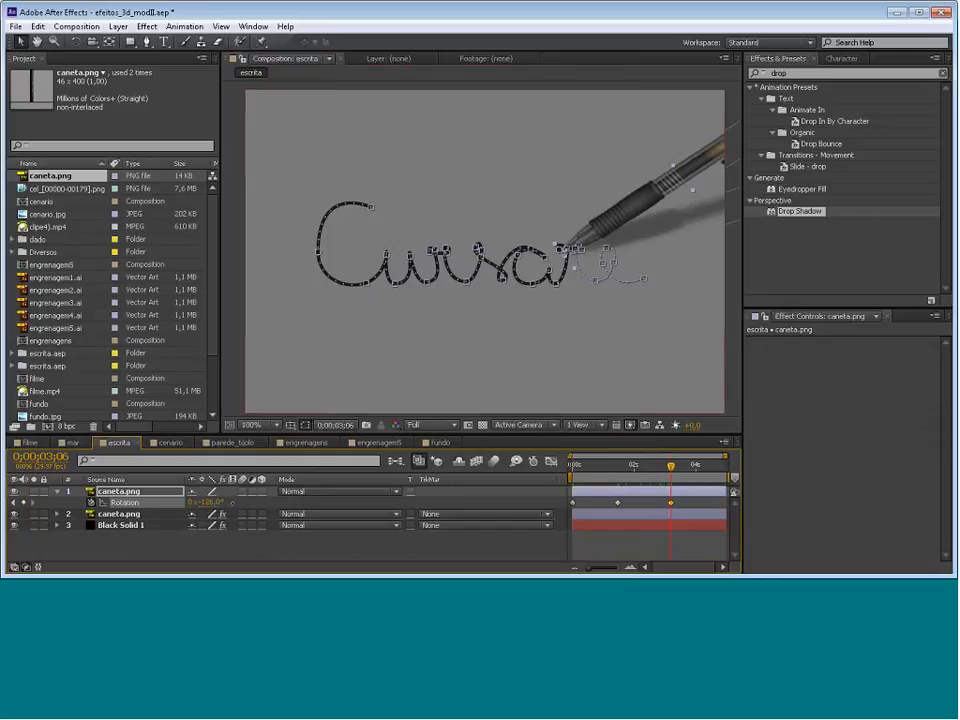
pyautogui.moveTo(671, 466); pyautogui.dragTo(714, 474)
pyautogui.moveTo(210, 507)
pyautogui.mouseDown()
pyautogui.moveTo(222, 507)
pyautogui.moveTo(211, 504)
pyautogui.mouseUp()
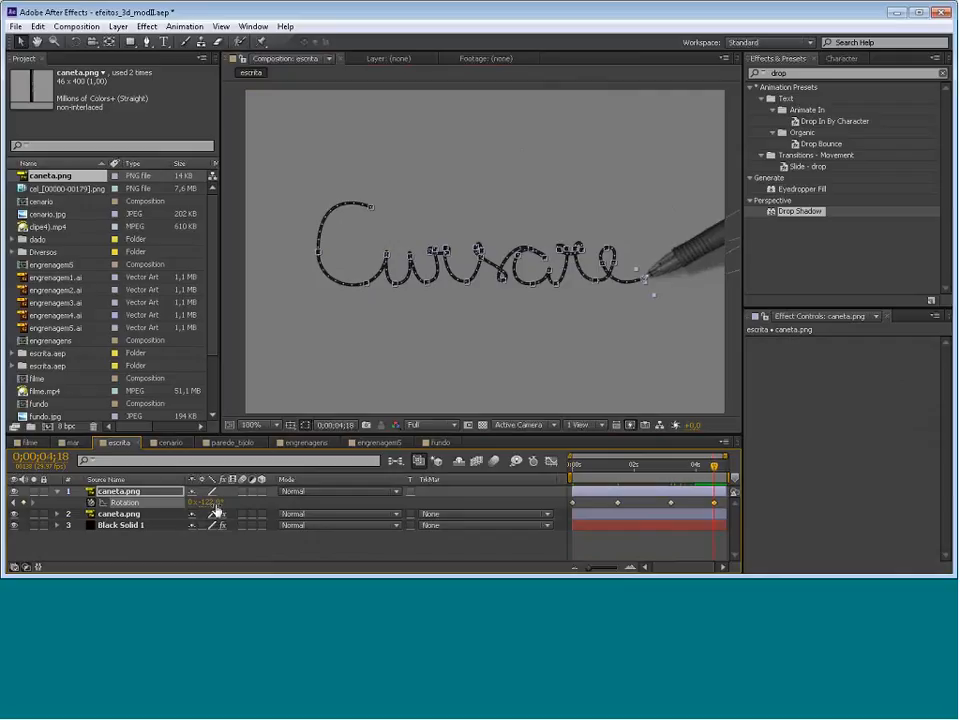
# Preview the pen's rotation from the start and set its Rotation keyframe at 0;00;01;14 to -171°
pyautogui.moveTo(713, 470); pyautogui.dragTo(572, 474)
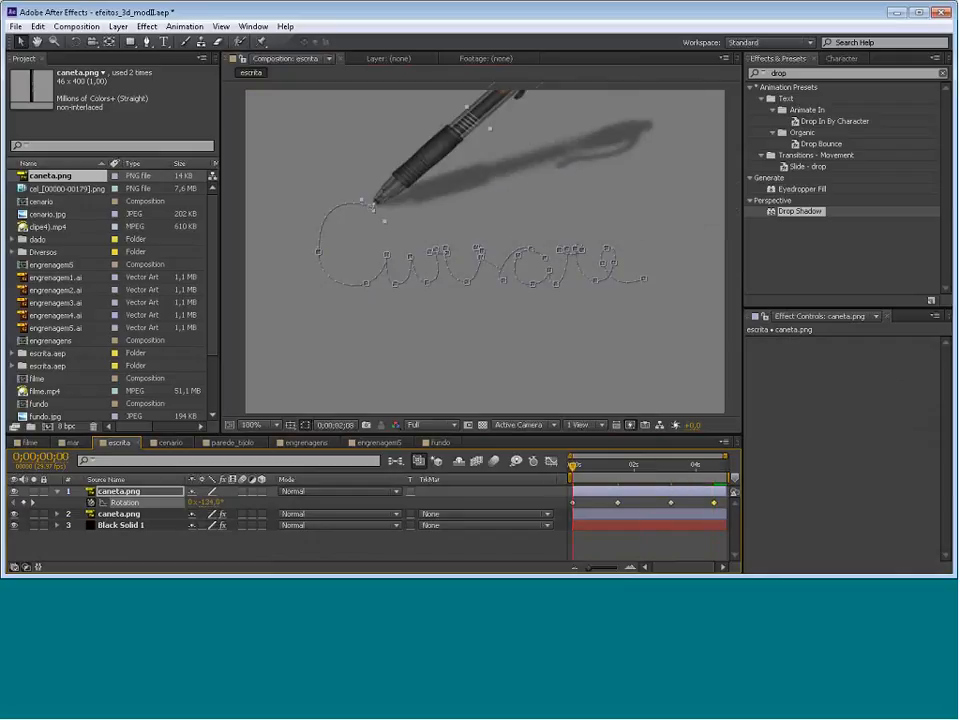
pyautogui.press('space')
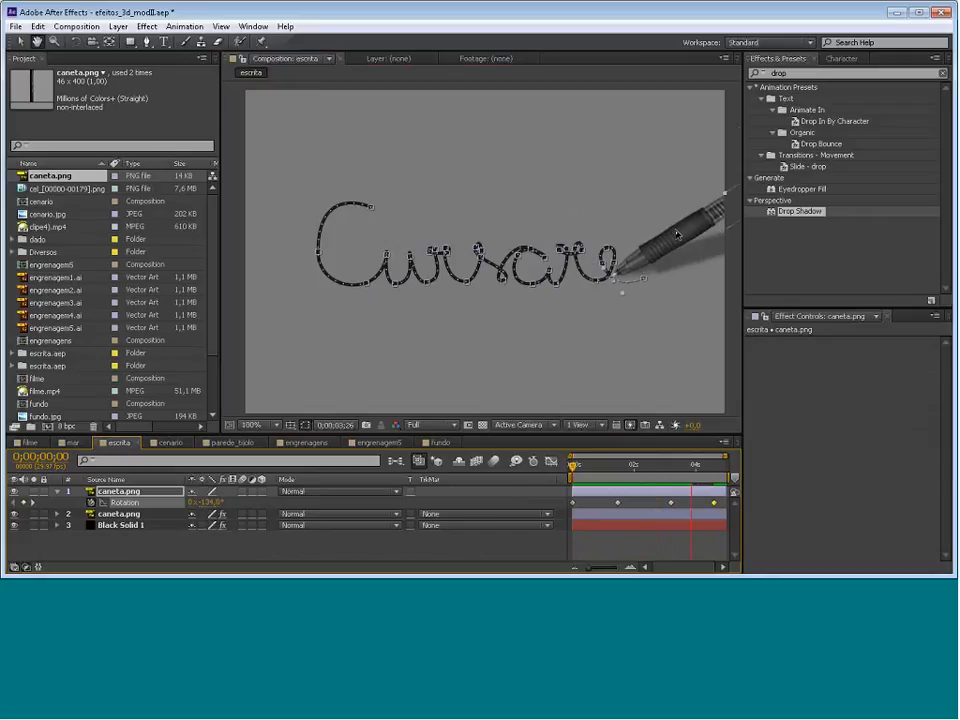
pyautogui.click(636, 467)
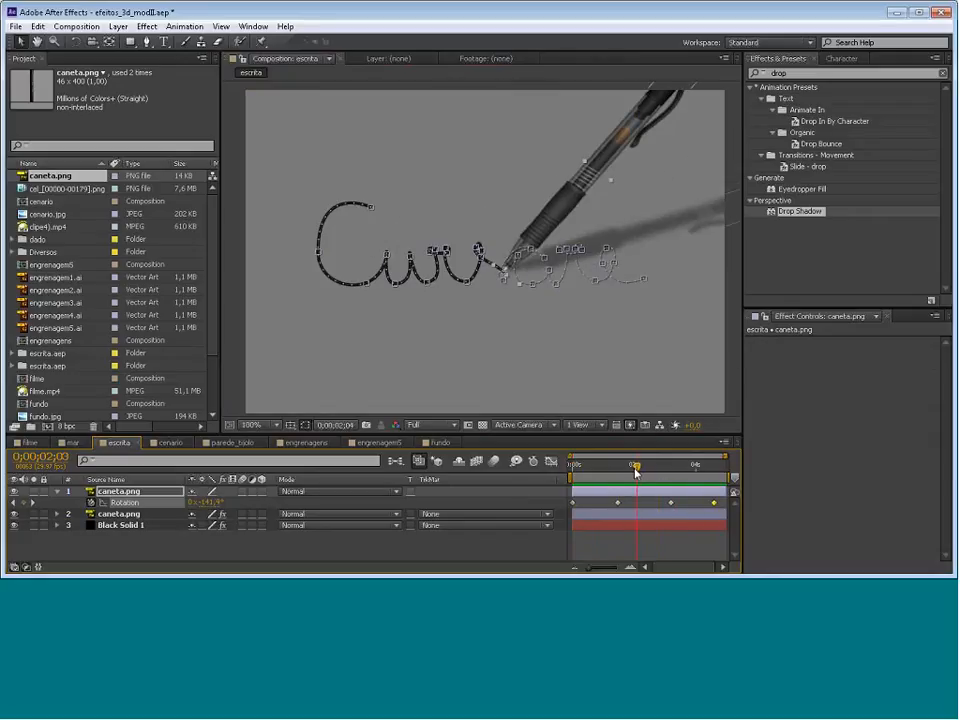
pyautogui.moveTo(636, 468); pyautogui.dragTo(618, 480)
pyautogui.moveTo(212, 503)
pyautogui.mouseDown()
pyautogui.moveTo(223, 502)
pyautogui.moveTo(212, 502)
pyautogui.mouseUp()
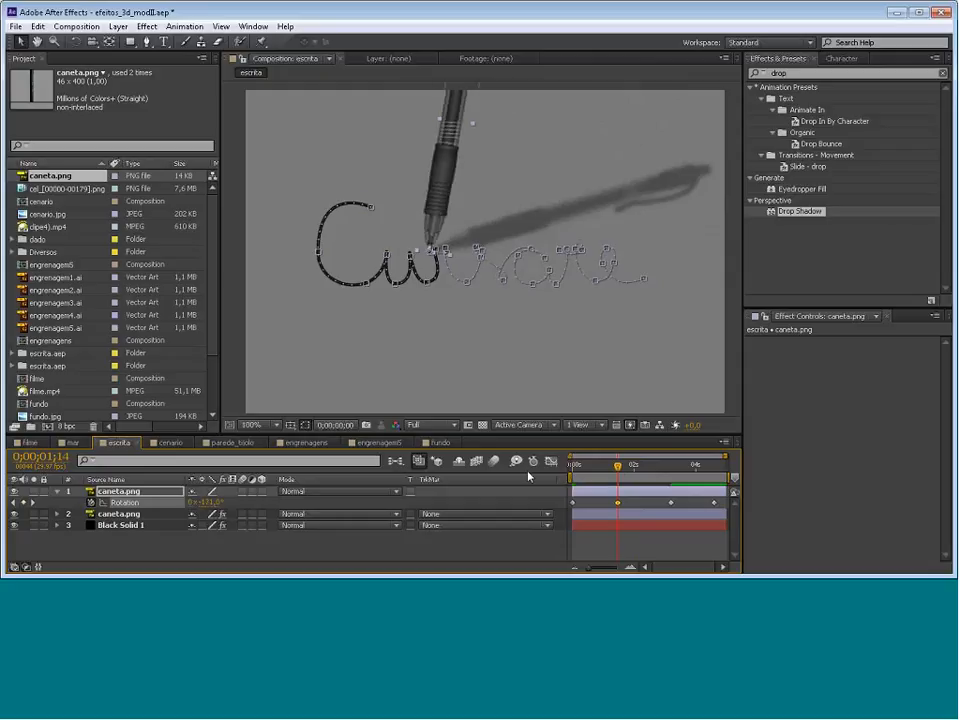
# Preview the writing animation from the start and save the project
pyautogui.press('Home')
pyautogui.press('space')
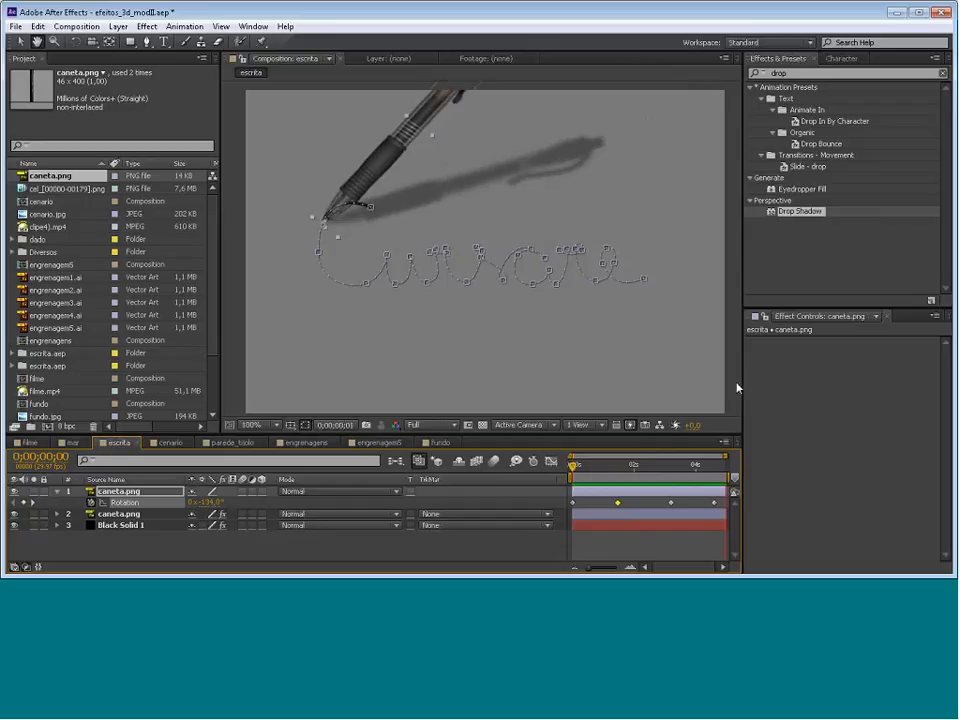
pyautogui.click(16, 26)
pyautogui.click(40, 133)
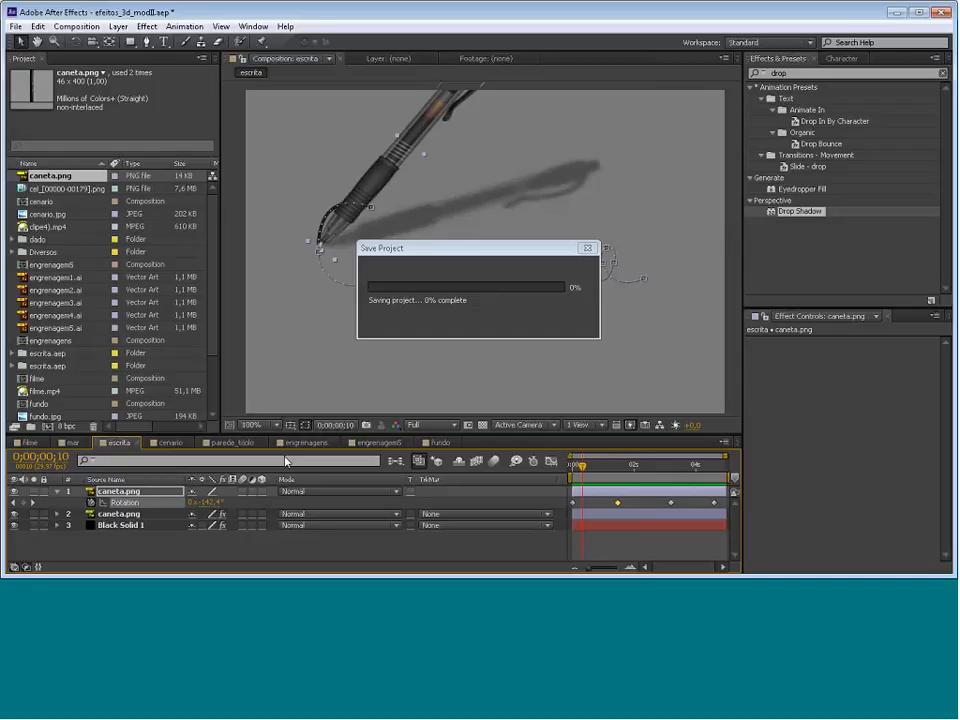
# Open the cenario composition, clear the effects search and select Keylight (1.2) among the Keying effects
pyautogui.click(168, 443)
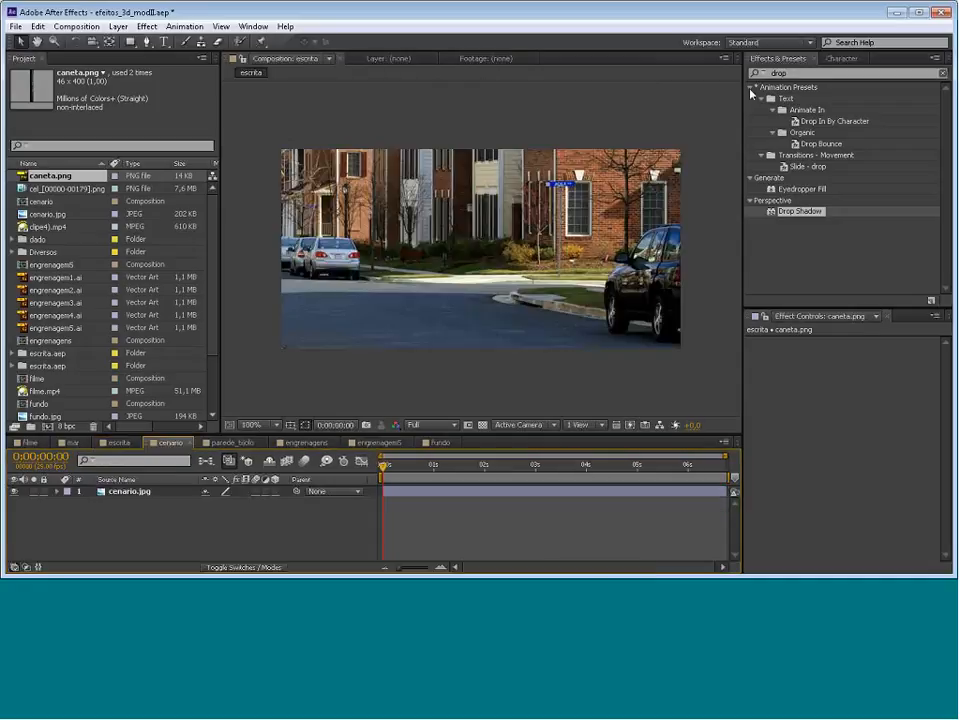
pyautogui.click(942, 73)
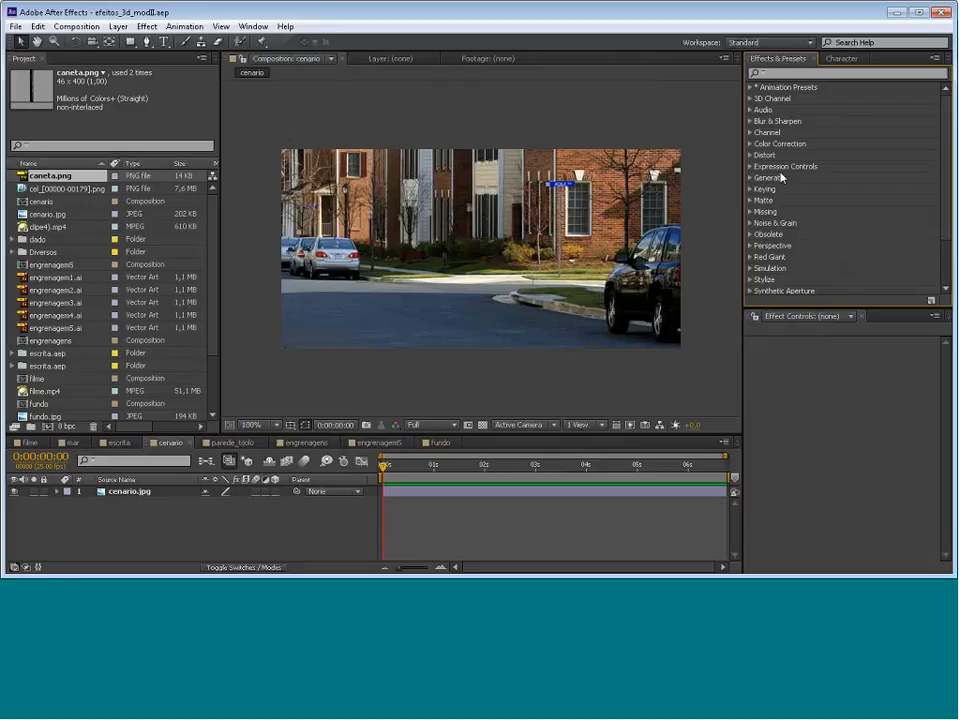
pyautogui.click(750, 189)
pyautogui.scroll(-1, 748, 203)
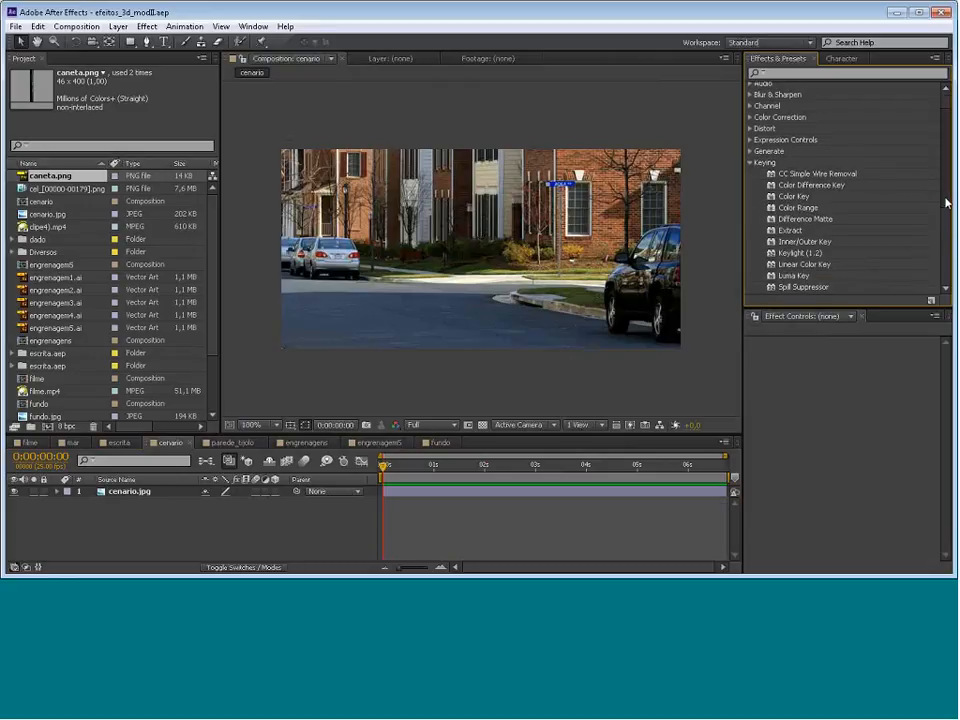
pyautogui.moveTo(945, 199); pyautogui.dragTo(949, 219)
pyautogui.scroll(-1, 949, 219)
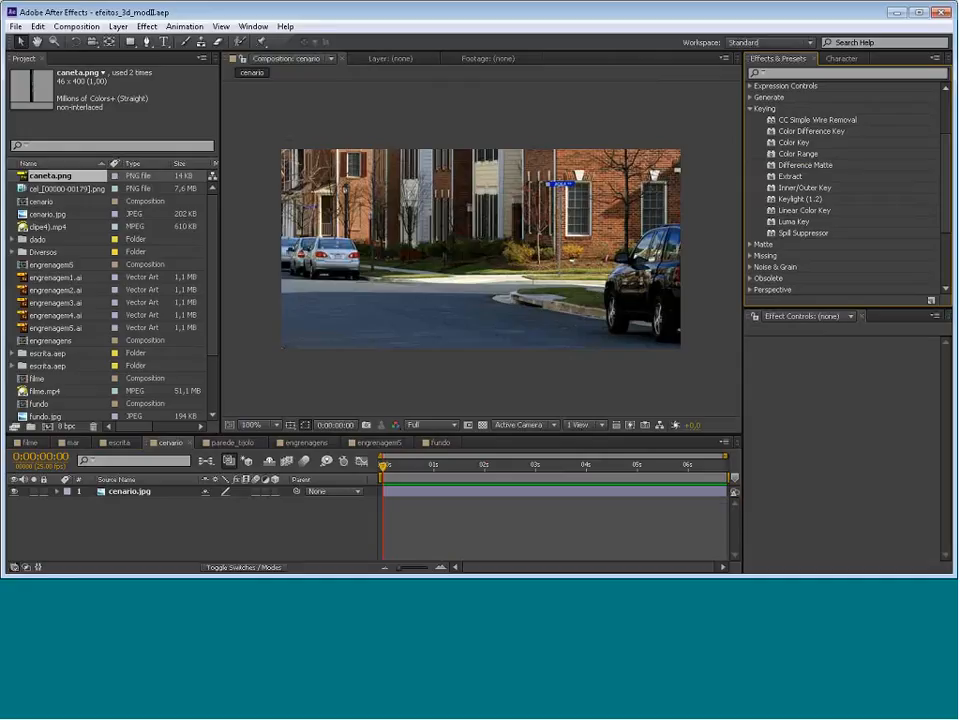
pyautogui.click(802, 199)
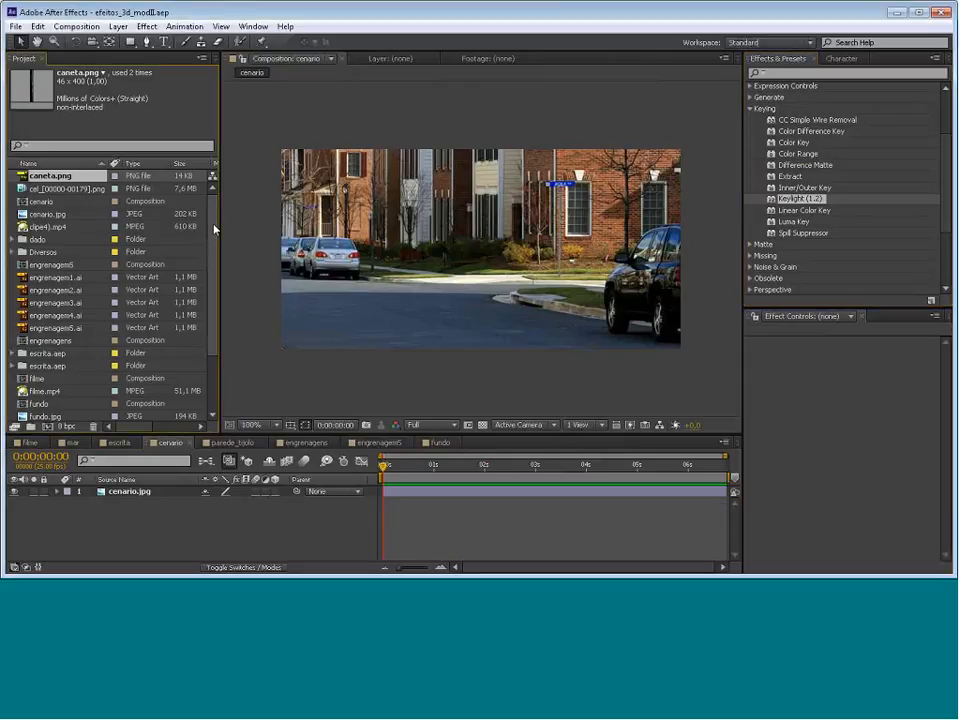
pyautogui.scroll(-2, 212, 235)
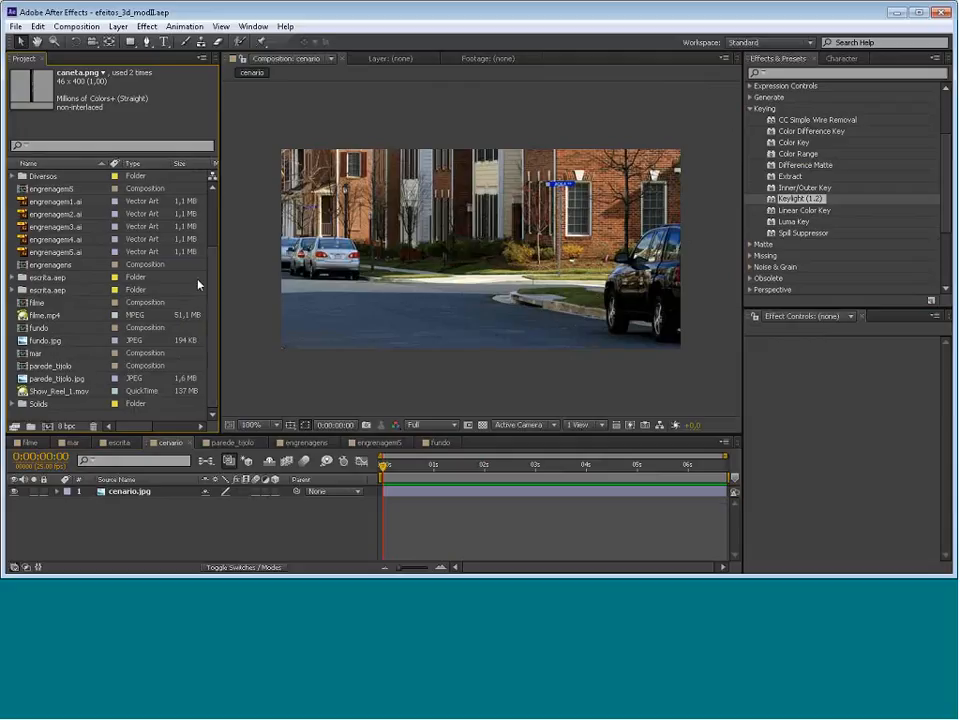
pyautogui.scroll(3, 212, 244)
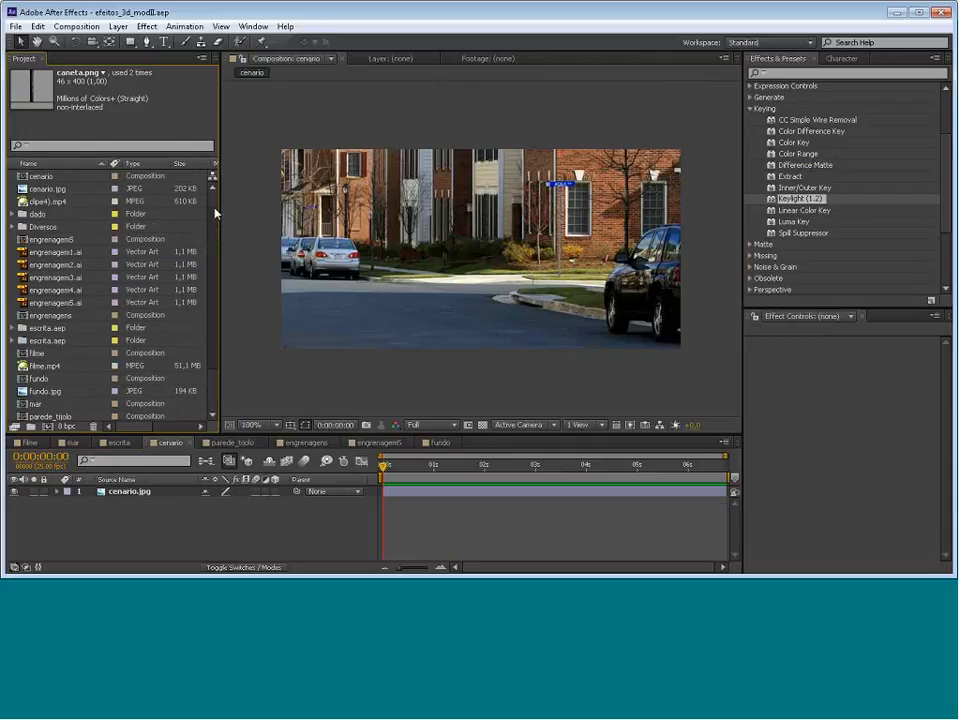
pyautogui.click(60, 188)
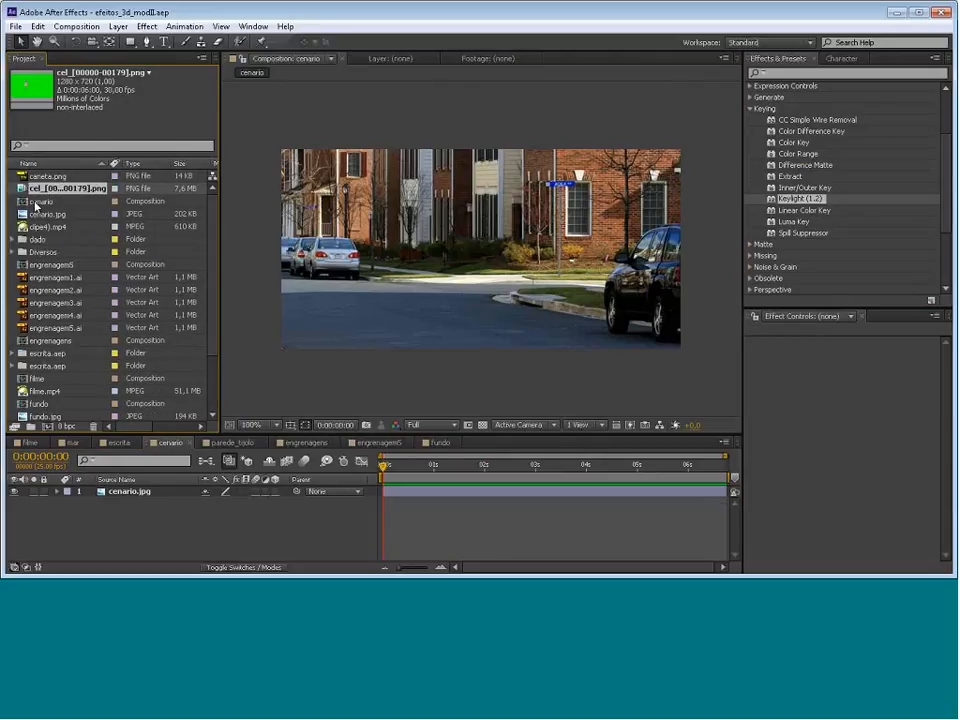
pyautogui.moveTo(60, 188); pyautogui.dragTo(485, 264)
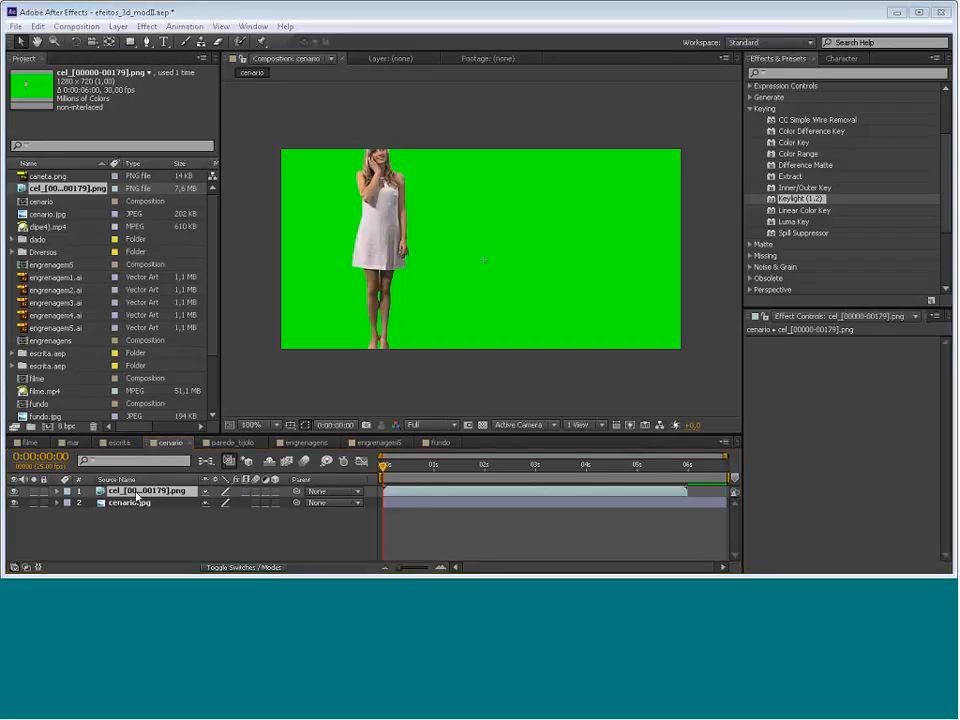
# Scale the green-screen layer to 54% and shift it sideways so the woman stands just past the middle of the frame
pyautogui.press('s')
pyautogui.moveTo(232, 502)
pyautogui.mouseDown()
pyautogui.moveTo(251, 506)
pyautogui.moveTo(215, 504)
pyautogui.moveTo(231, 506)
pyautogui.moveTo(224, 510)
pyautogui.mouseUp()
pyautogui.click(14, 491)
pyautogui.click(14, 491)
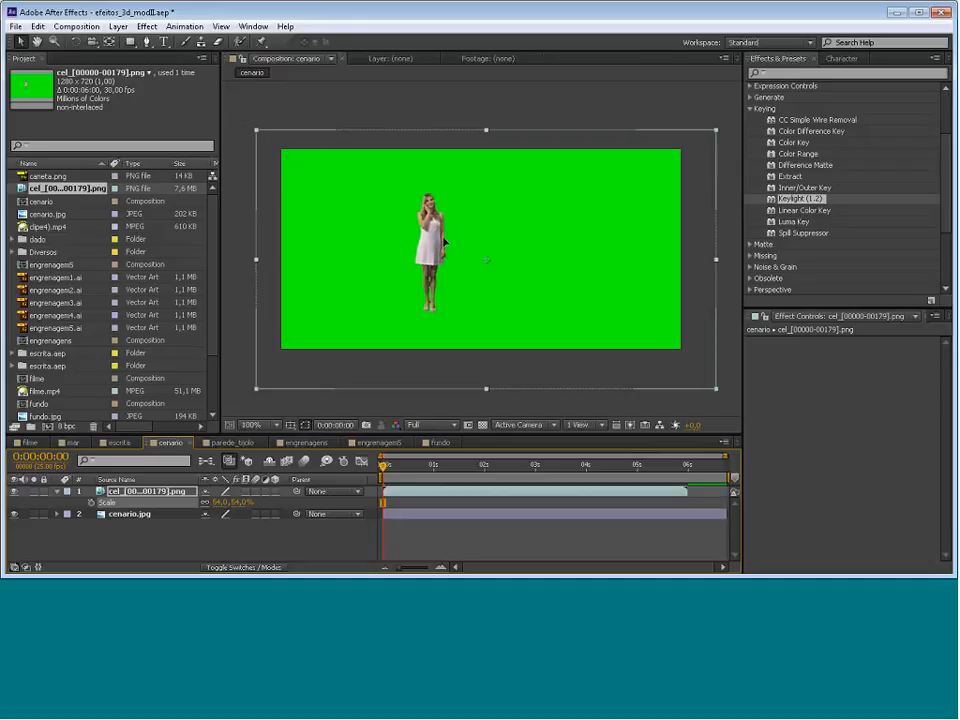
pyautogui.moveTo(426, 241); pyautogui.dragTo(499, 241)
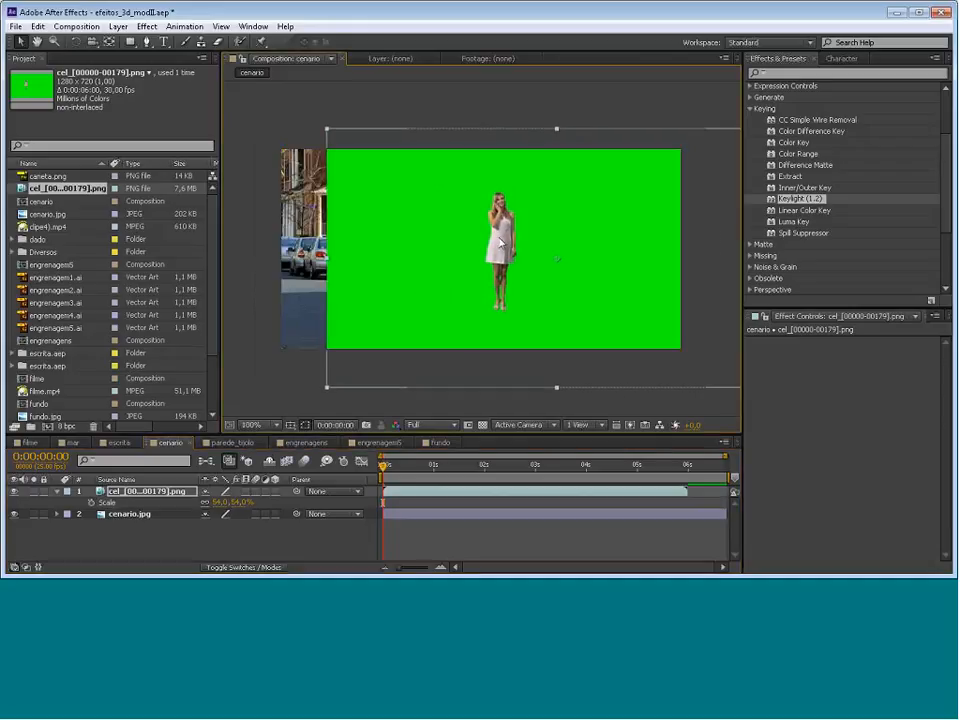
# Check the background behind the green-screen layer, enlarge the layer to about 58% and lower the woman toward the road
pyautogui.click(13, 492)
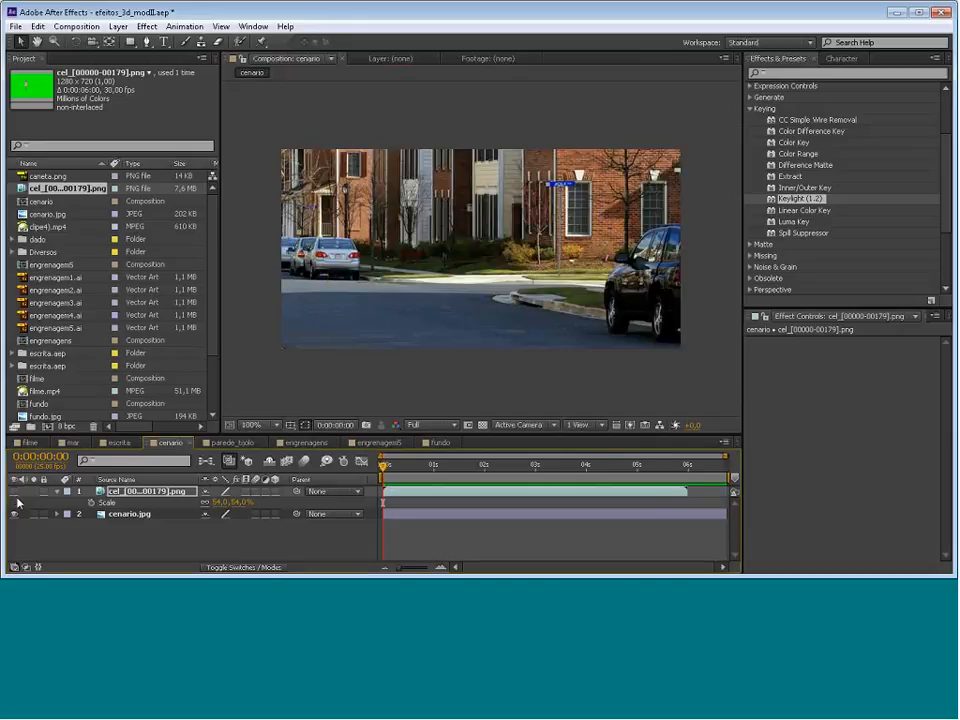
pyautogui.click(14, 492)
pyautogui.moveTo(325, 393); pyautogui.dragTo(280, 396)
pyautogui.moveTo(460, 250)
pyautogui.mouseDown()
pyautogui.moveTo(546, 264)
pyautogui.moveTo(432, 263)
pyautogui.moveTo(460, 268)
pyautogui.mouseUp()
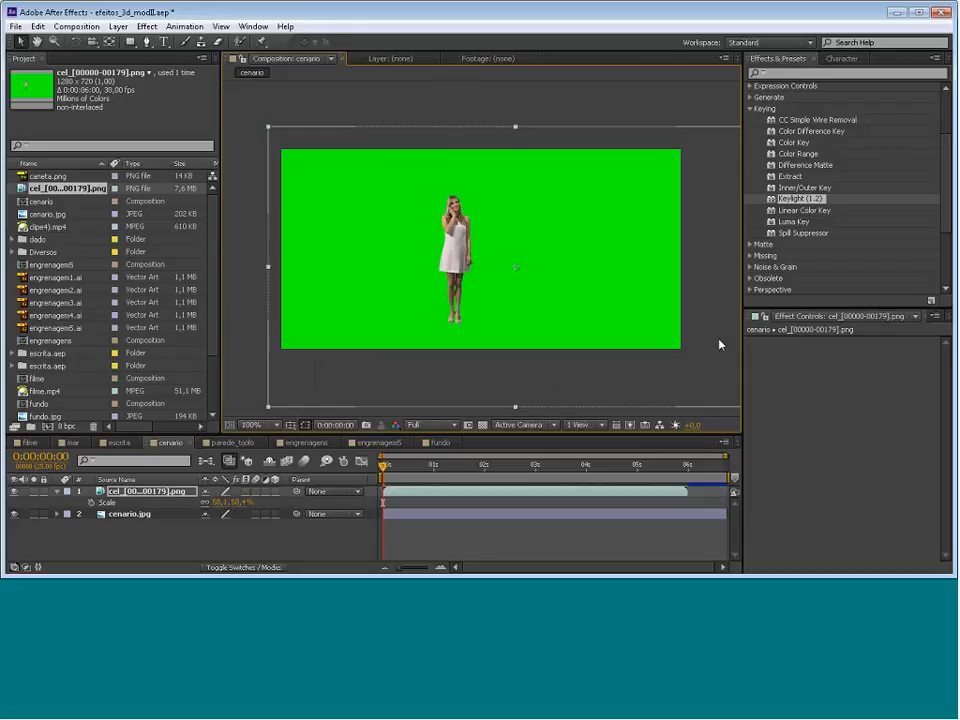
# Apply Keylight (1.2) to the woman's layer and sample the green backdrop as its Screen Colour
pyautogui.press('.')
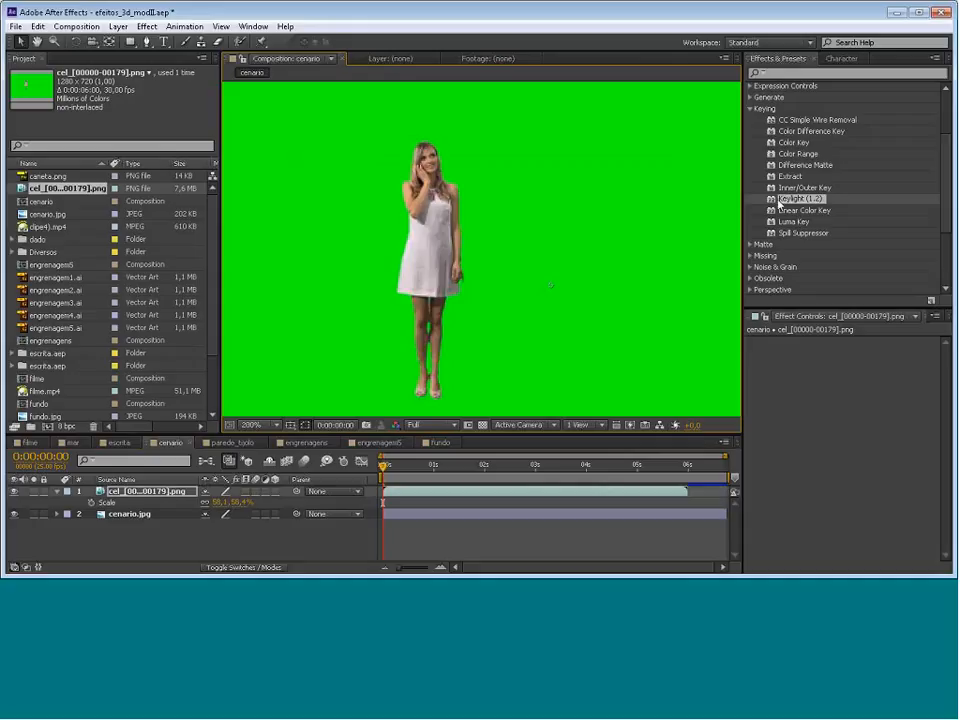
pyautogui.moveTo(779, 200); pyautogui.dragTo(561, 216)
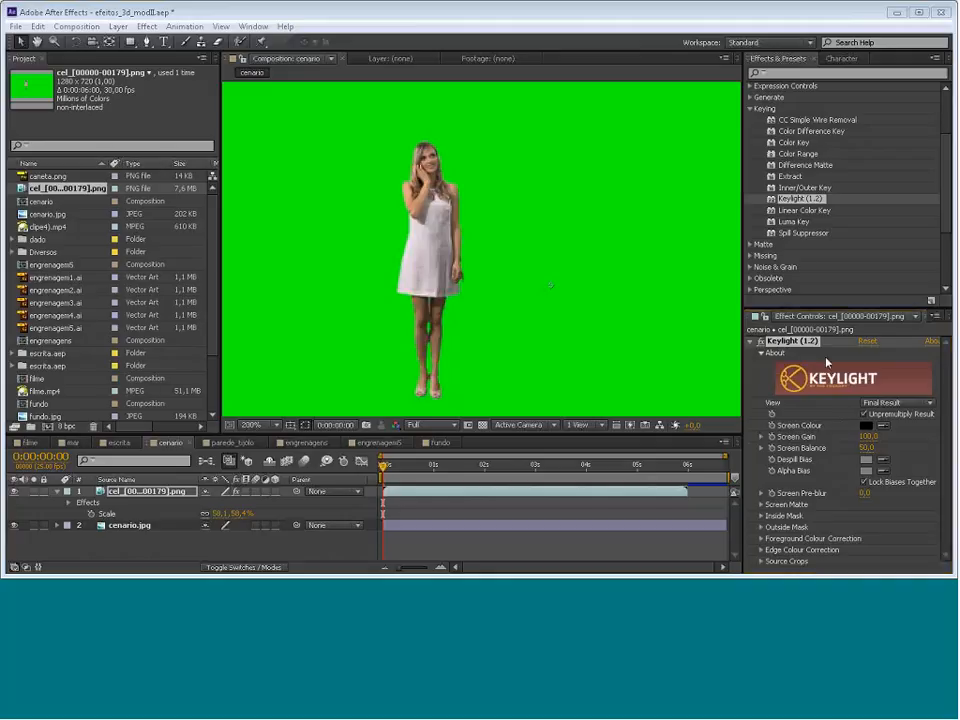
pyautogui.click(867, 426)
pyautogui.click(535, 326)
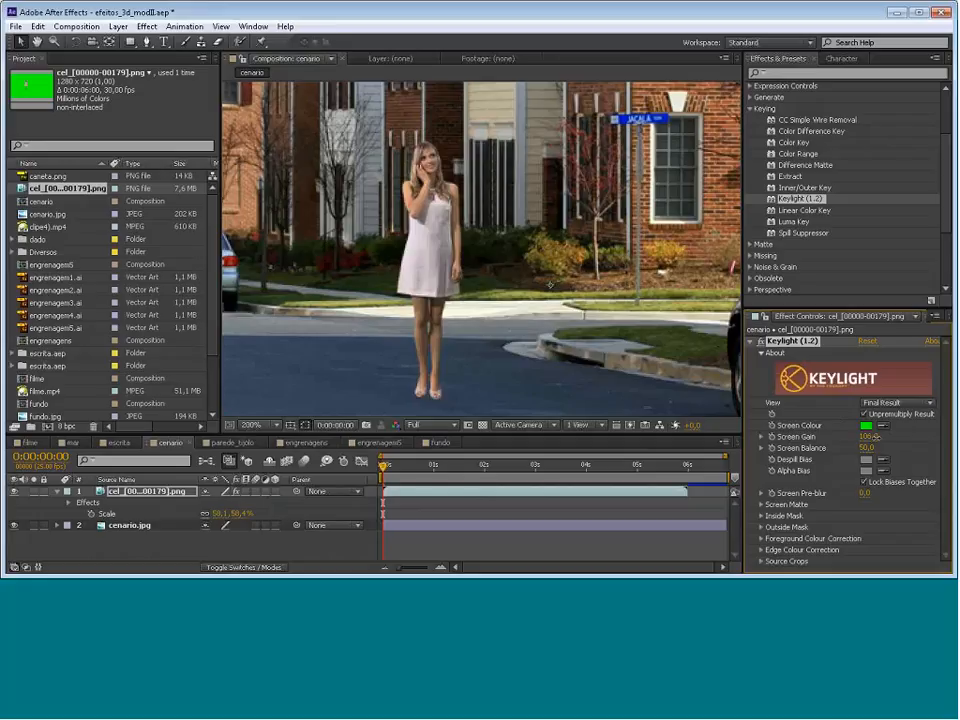
# Adjust the Keylight key, setting Screen Gain to 99 and Screen Balance to 80
pyautogui.moveTo(874, 437); pyautogui.dragTo(878, 437)
pyautogui.moveTo(878, 437); pyautogui.dragTo(917, 442)
pyautogui.moveTo(868, 437)
pyautogui.mouseDown()
pyautogui.moveTo(807, 447)
pyautogui.moveTo(906, 449)
pyautogui.mouseUp()
pyautogui.moveTo(866, 436); pyautogui.dragTo(864, 436)
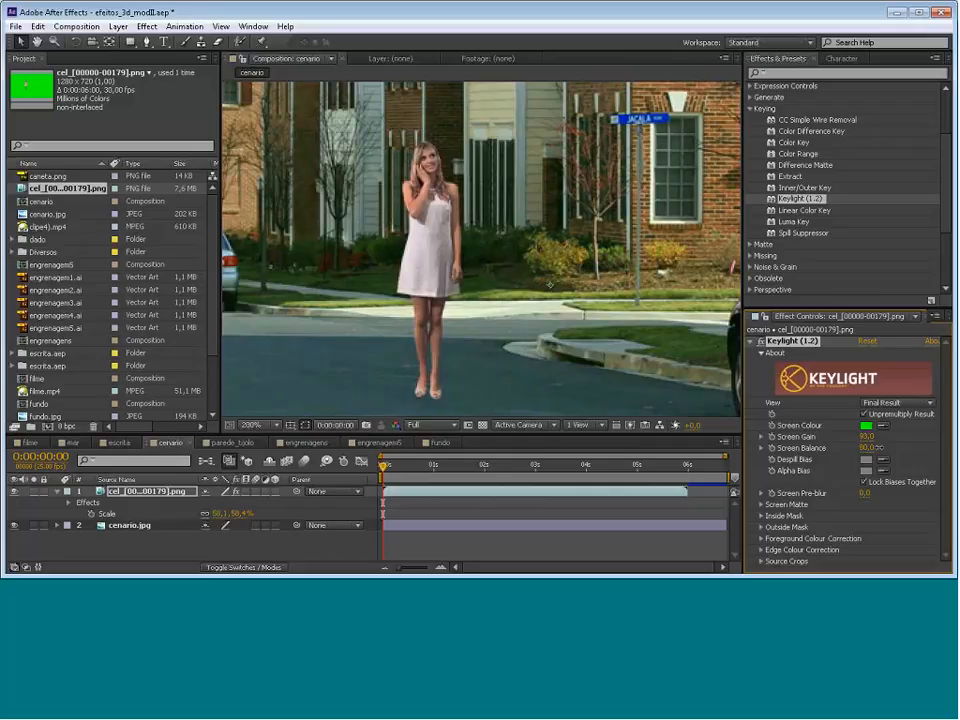
pyautogui.moveTo(877, 448)
pyautogui.mouseDown()
pyautogui.moveTo(936, 452)
pyautogui.moveTo(936, 460)
pyautogui.moveTo(872, 463)
pyautogui.moveTo(872, 437)
pyautogui.mouseUp()
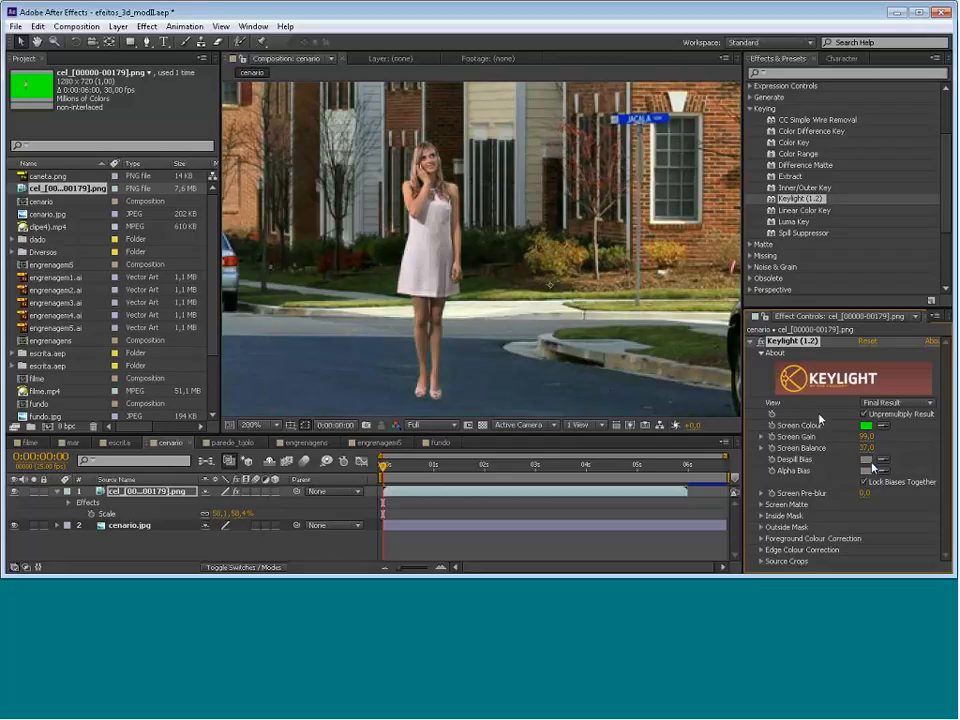
pyautogui.moveTo(866, 449); pyautogui.dragTo(872, 447)
pyautogui.moveTo(873, 448); pyautogui.dragTo(888, 448)
# Compare Keylight's Intermediate Result view with the Final Result view
pyautogui.click(899, 404)
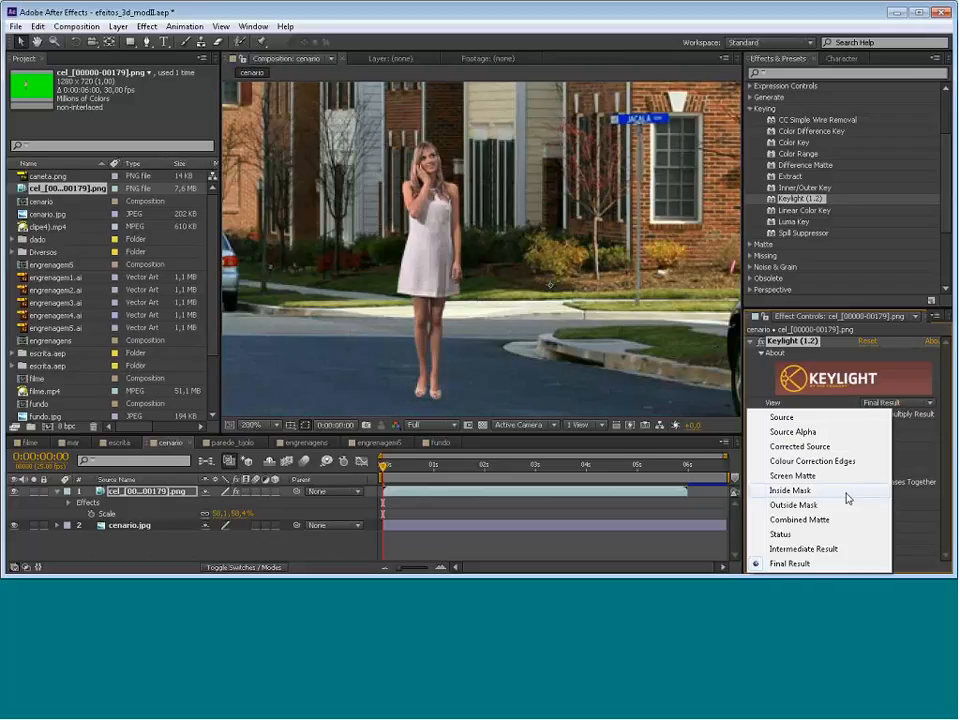
pyautogui.click(808, 549)
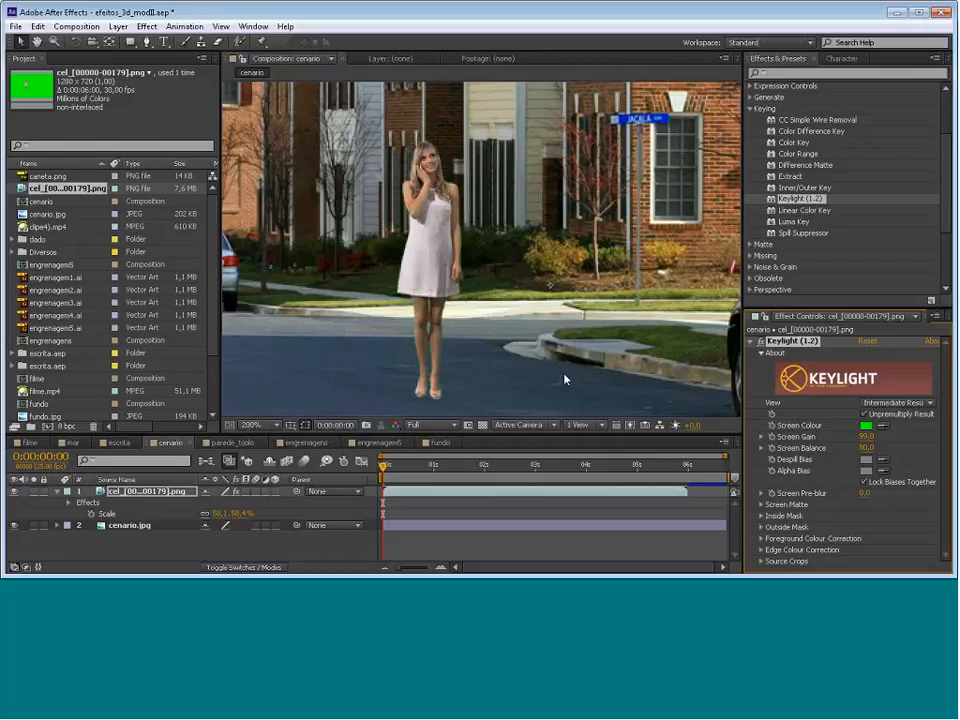
pyautogui.click(897, 402)
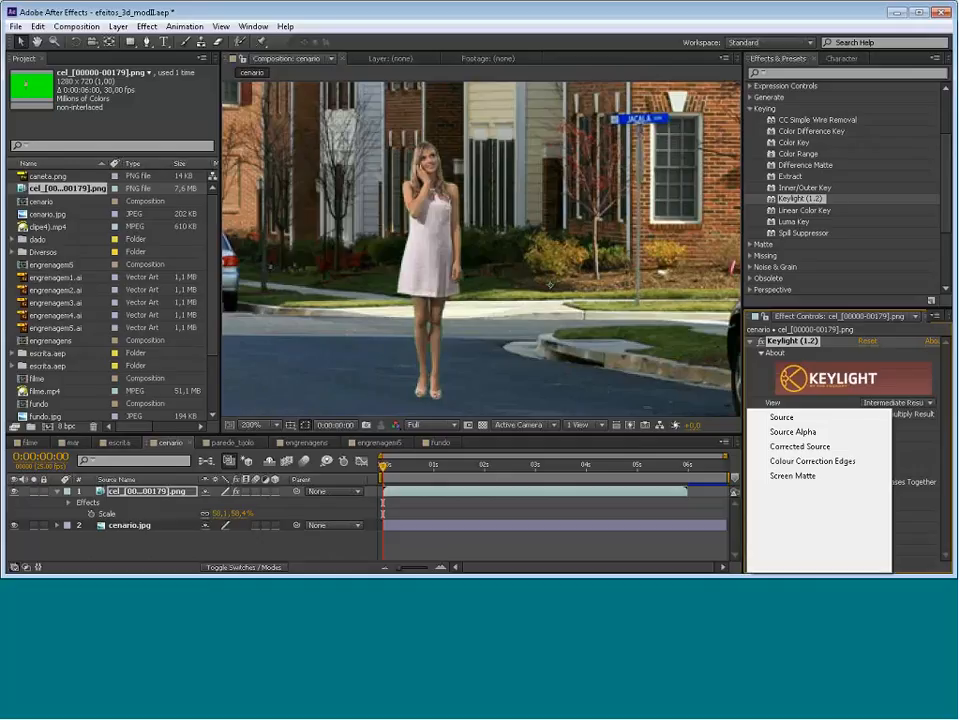
pyautogui.click(754, 561)
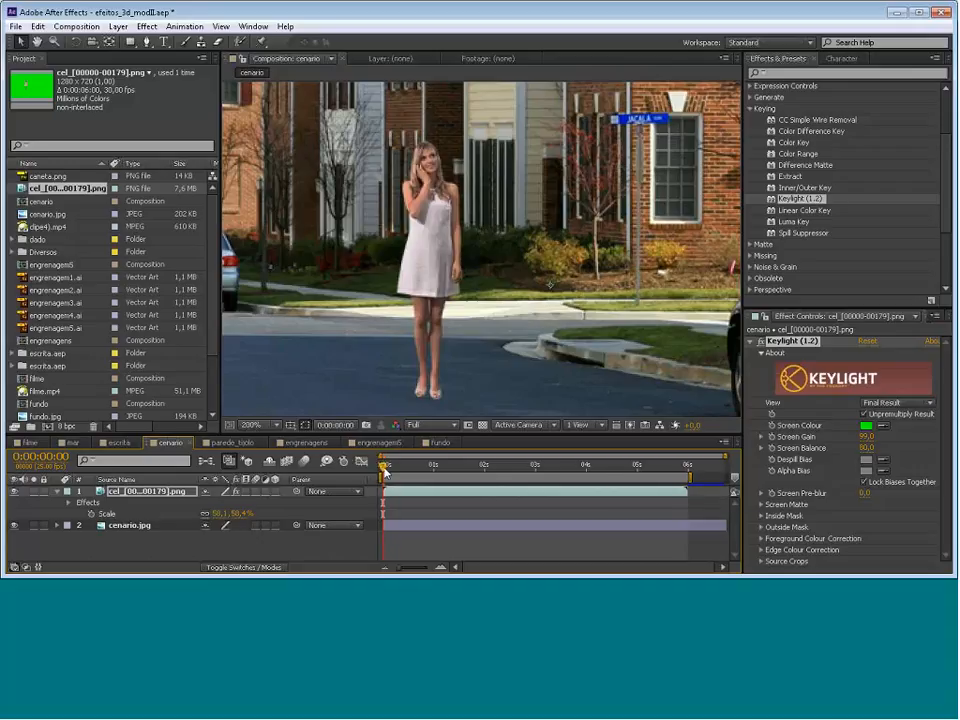
# Scrub through the keyed footage, set Keylight's Screen Balance to 65 and preview the playback
pyautogui.click(388, 468)
pyautogui.moveTo(397, 475); pyautogui.dragTo(652, 481)
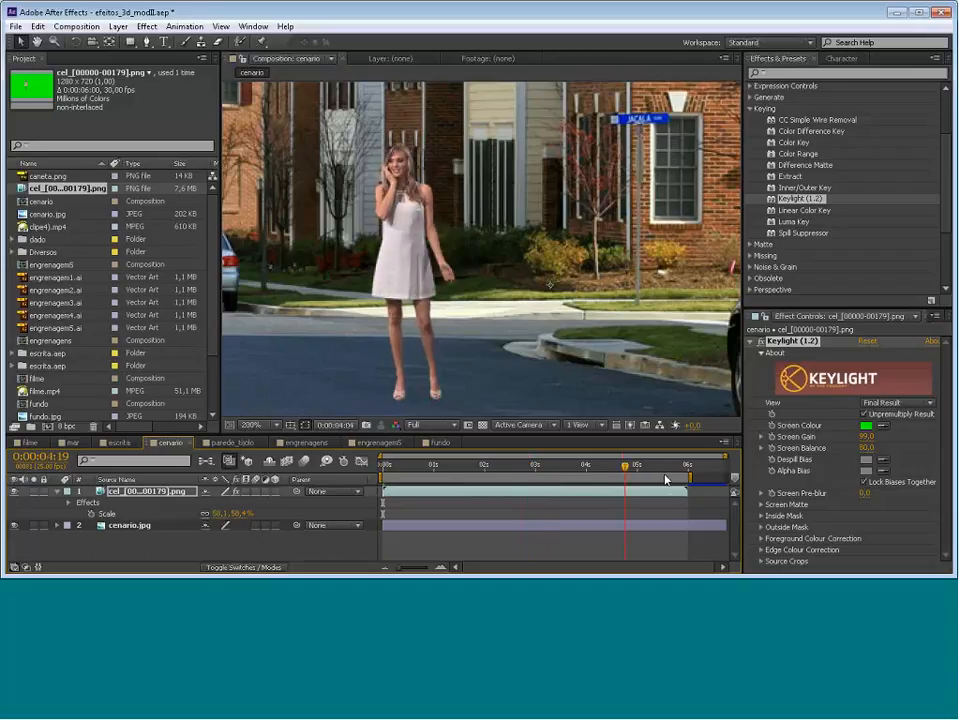
pyautogui.moveTo(528, 475); pyautogui.dragTo(469, 494)
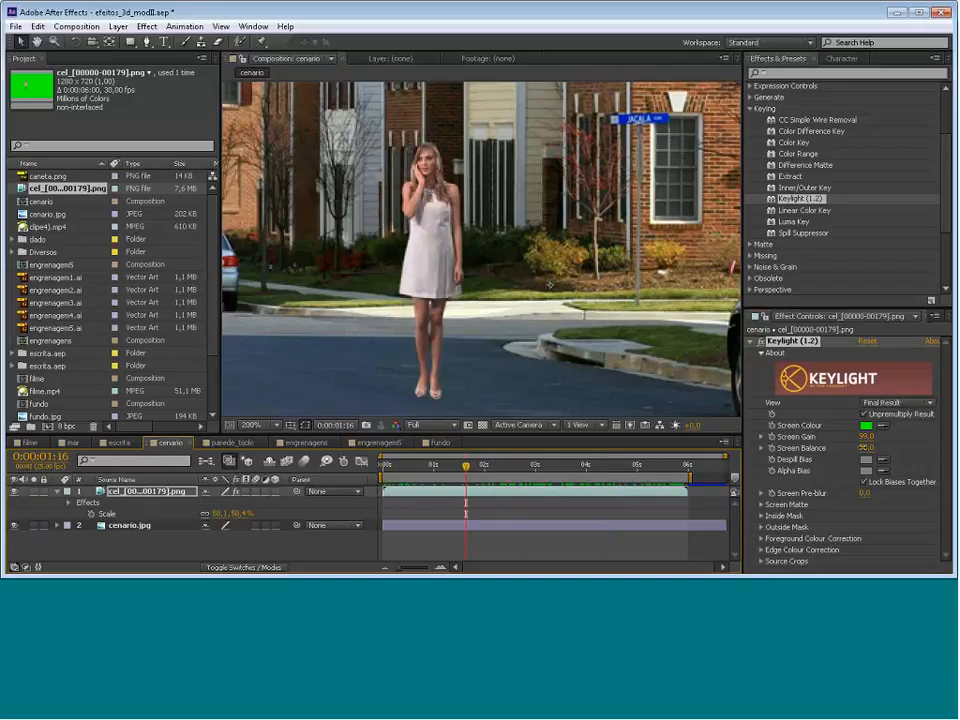
pyautogui.moveTo(866, 448); pyautogui.dragTo(840, 448)
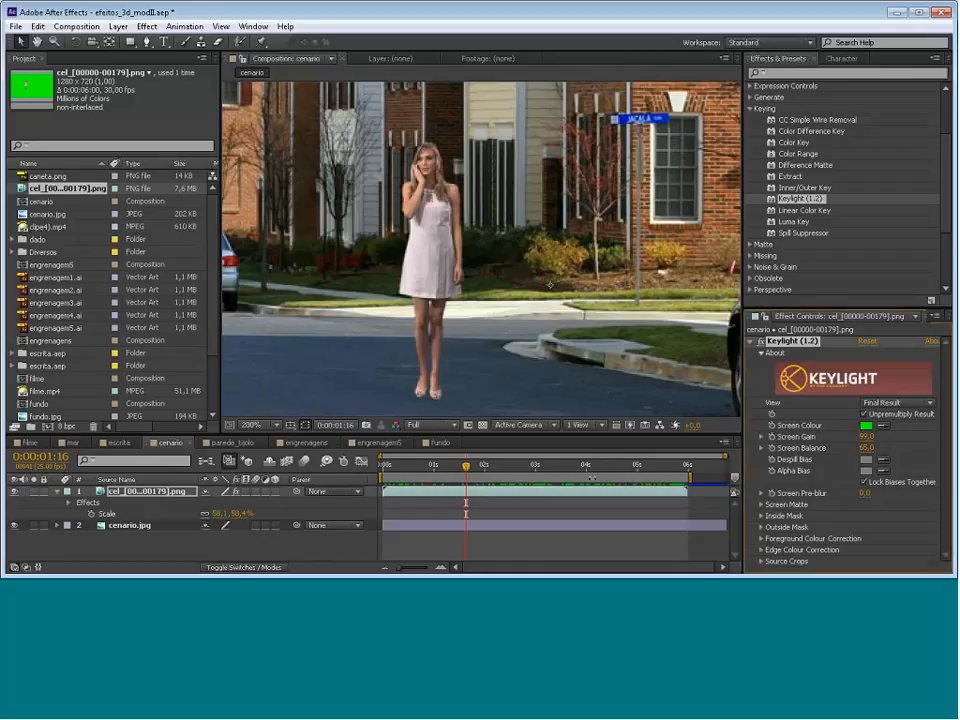
pyautogui.moveTo(465, 469); pyautogui.dragTo(427, 471)
pyautogui.press('space')
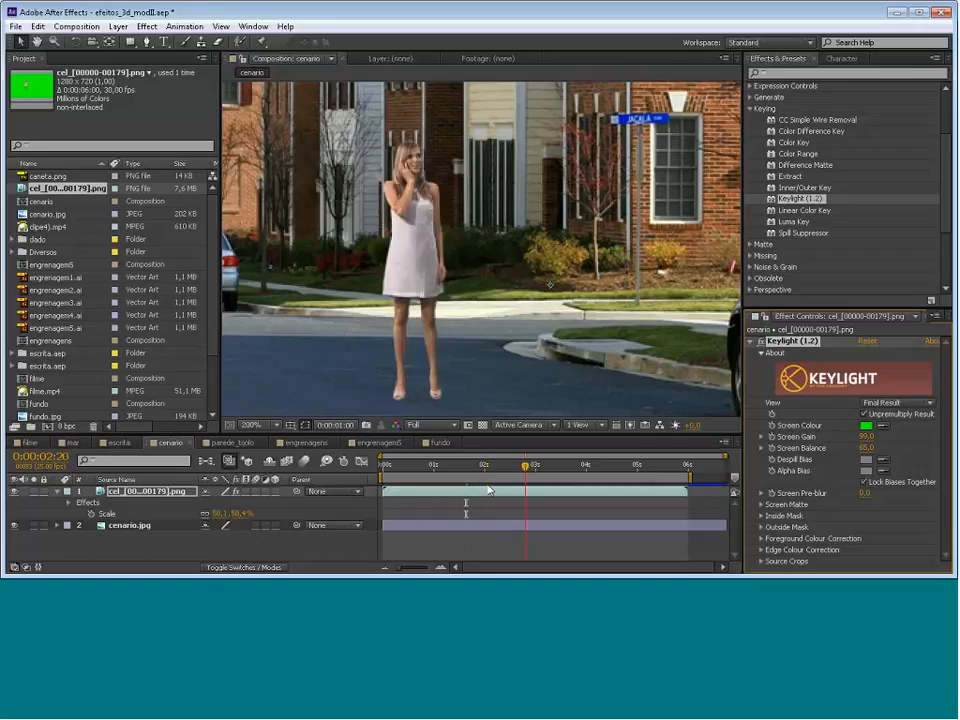
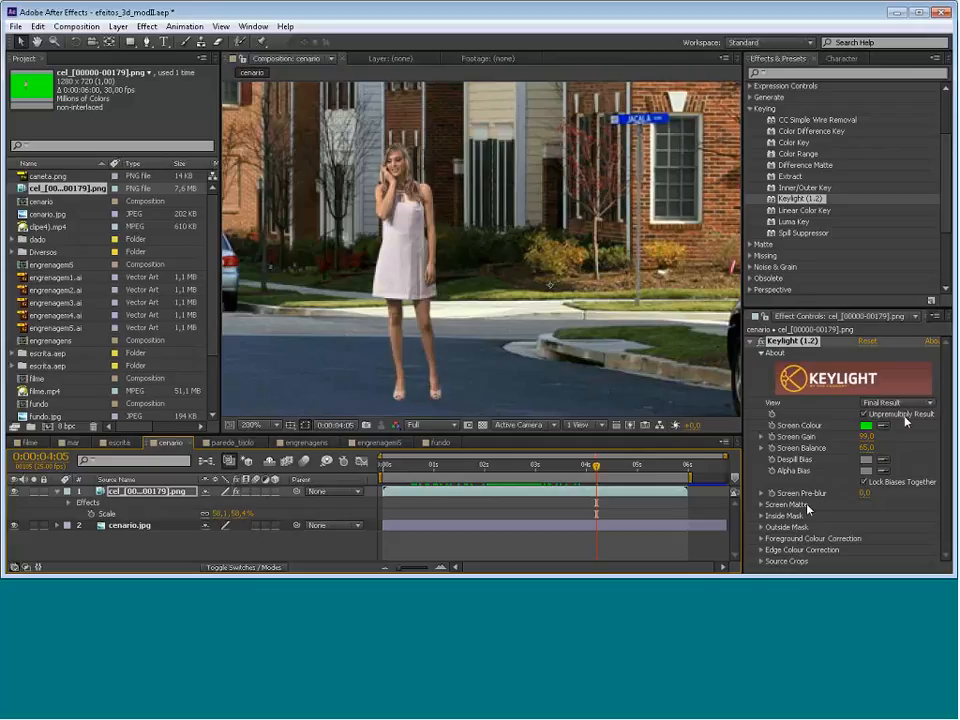
# Examine Keylight's Outside Mask, Inside Mask, Source Alpha, Corrected Source and Colour Correction Edges views one after another
pyautogui.click(912, 403)
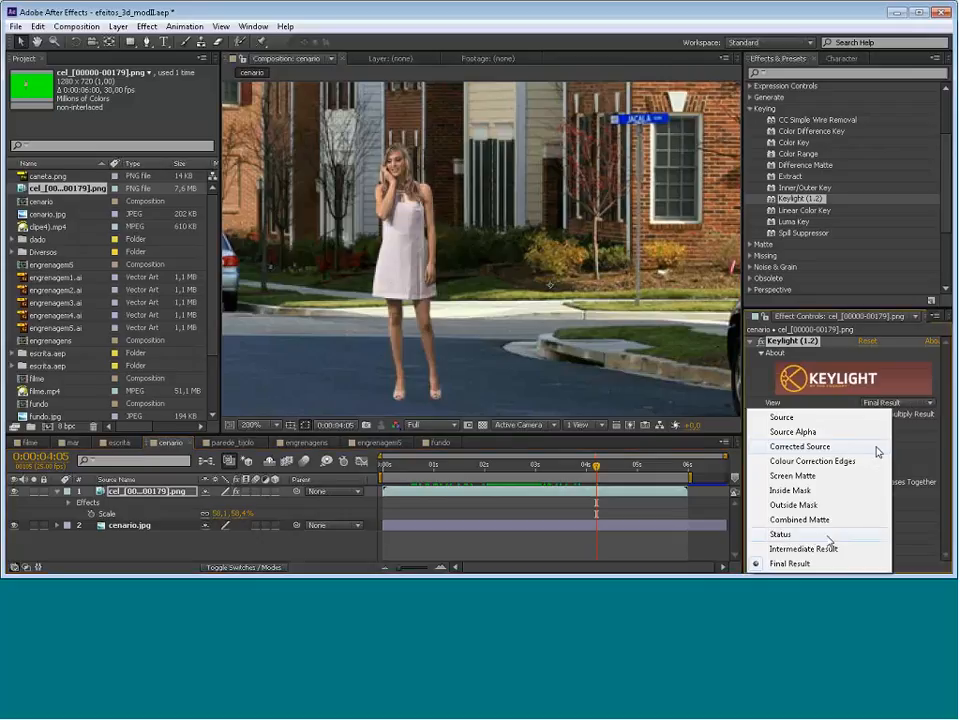
pyautogui.click(805, 510)
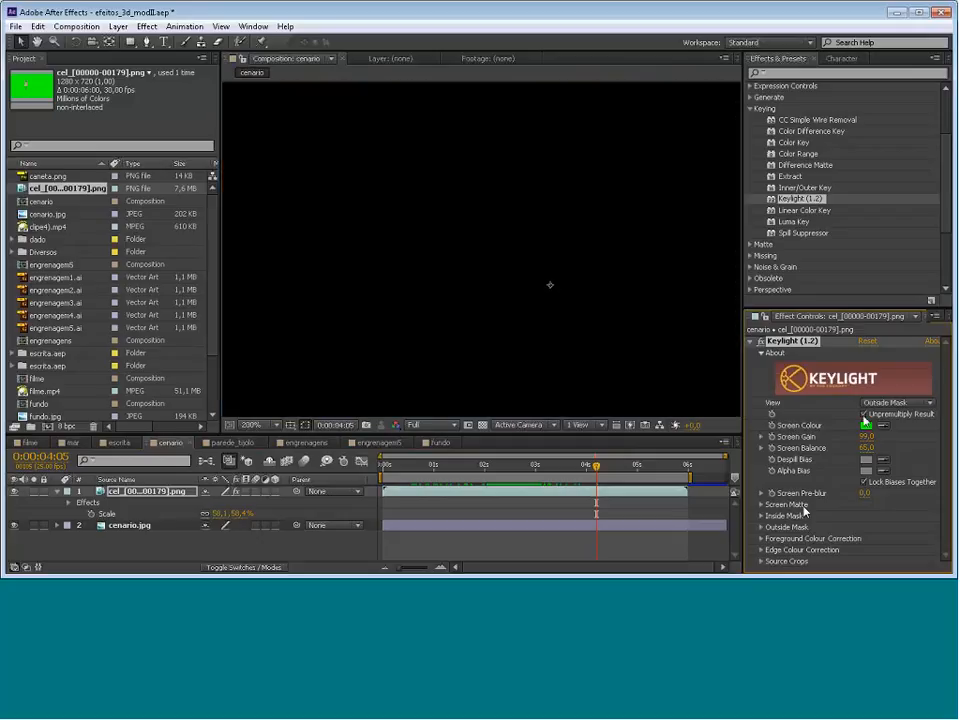
pyautogui.click(897, 403)
pyautogui.click(797, 491)
pyautogui.click(900, 403)
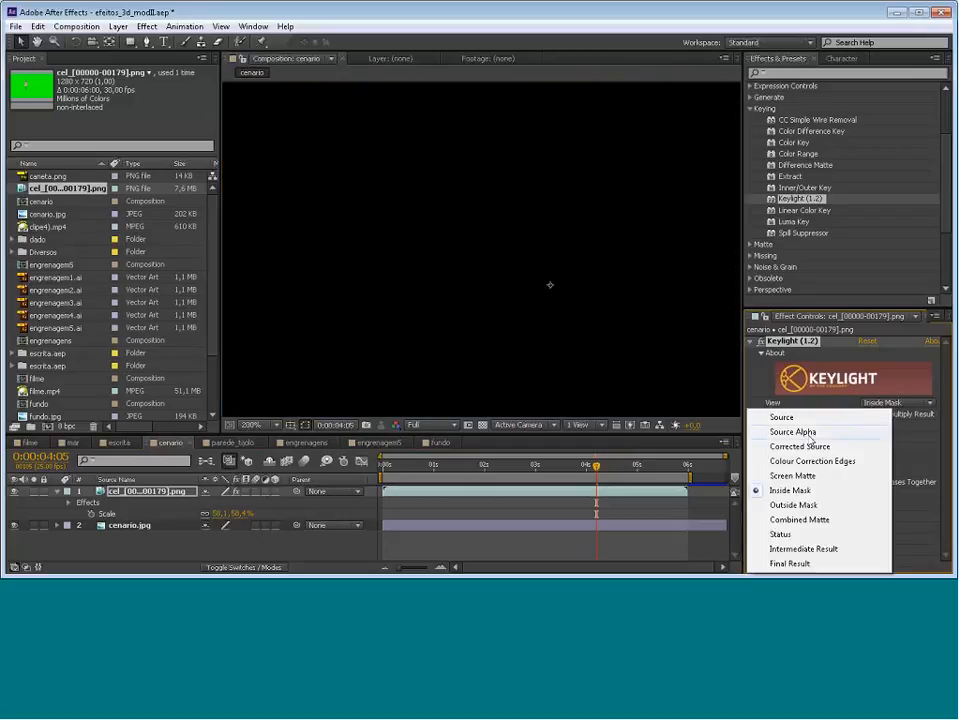
pyautogui.click(860, 432)
pyautogui.click(904, 401)
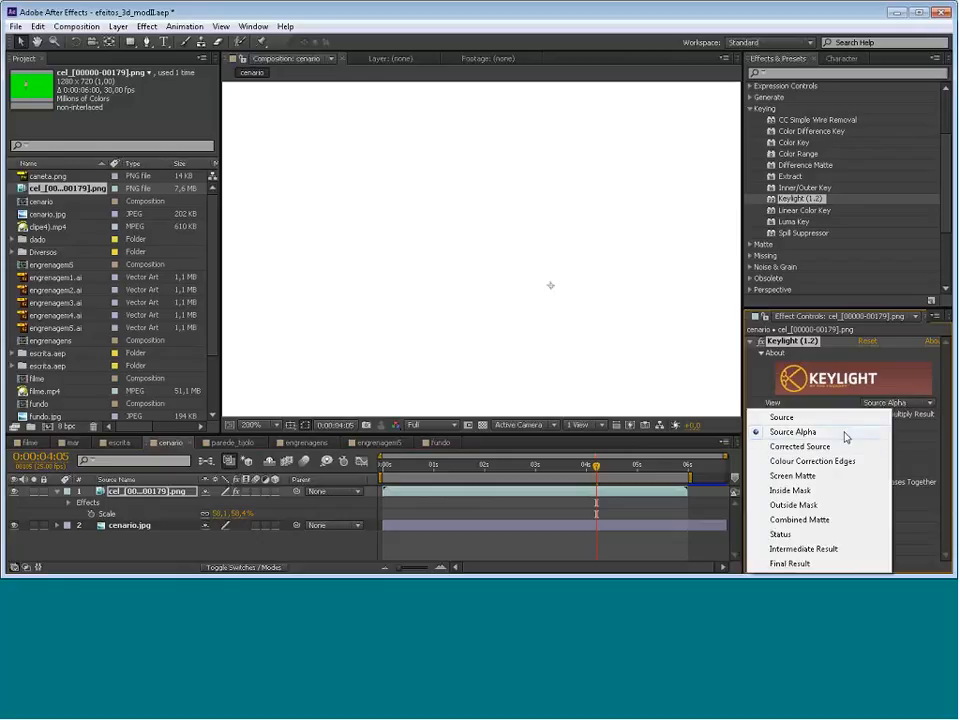
pyautogui.click(801, 447)
pyautogui.click(910, 403)
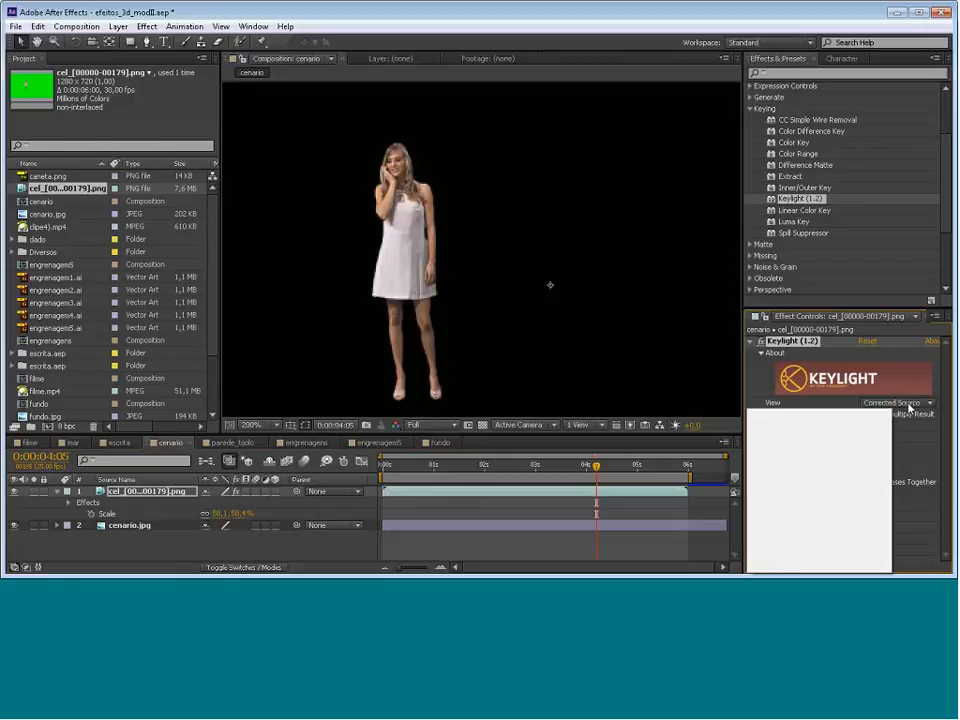
pyautogui.click(805, 459)
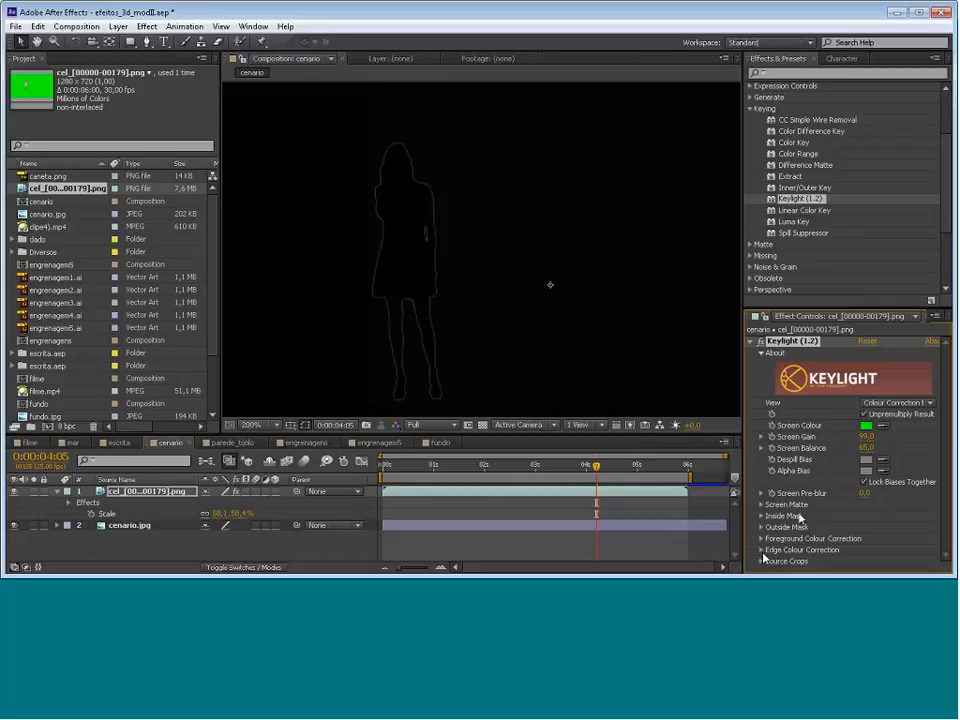
# Switch the Keylight view to Screen Matte and scrub through time to inspect the woman's matte
pyautogui.click(929, 403)
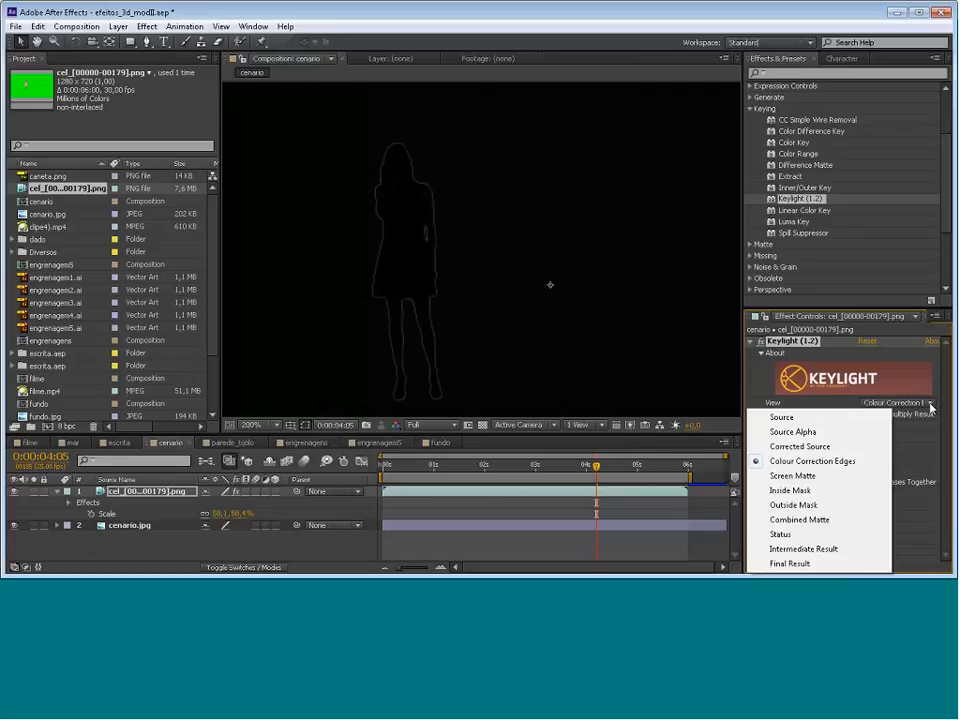
pyautogui.click(812, 475)
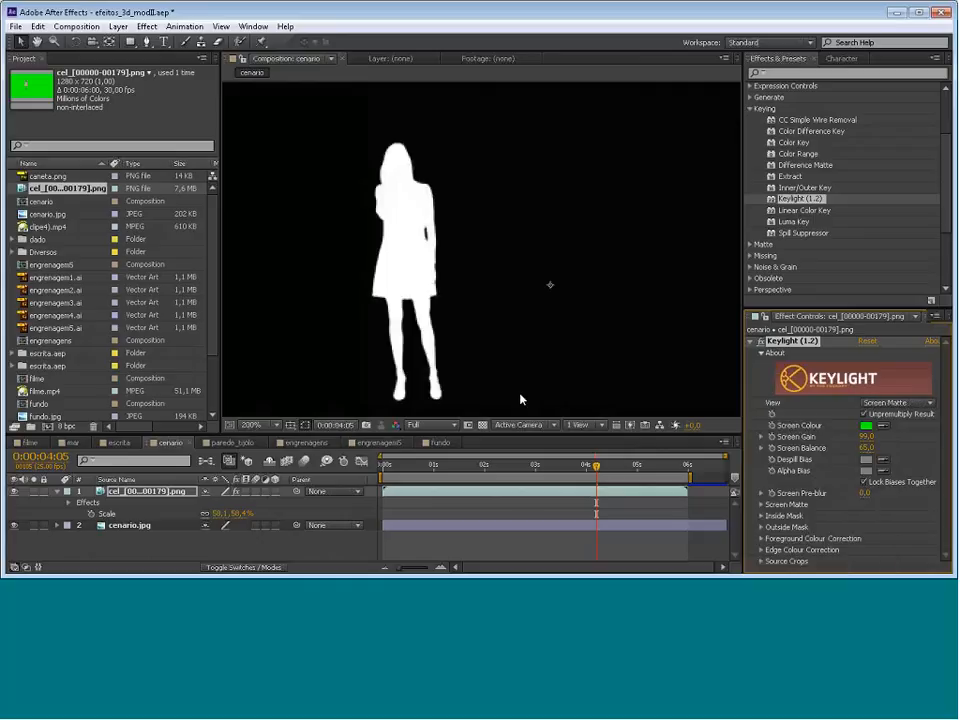
pyautogui.click(593, 467)
pyautogui.moveTo(593, 467); pyautogui.dragTo(494, 480)
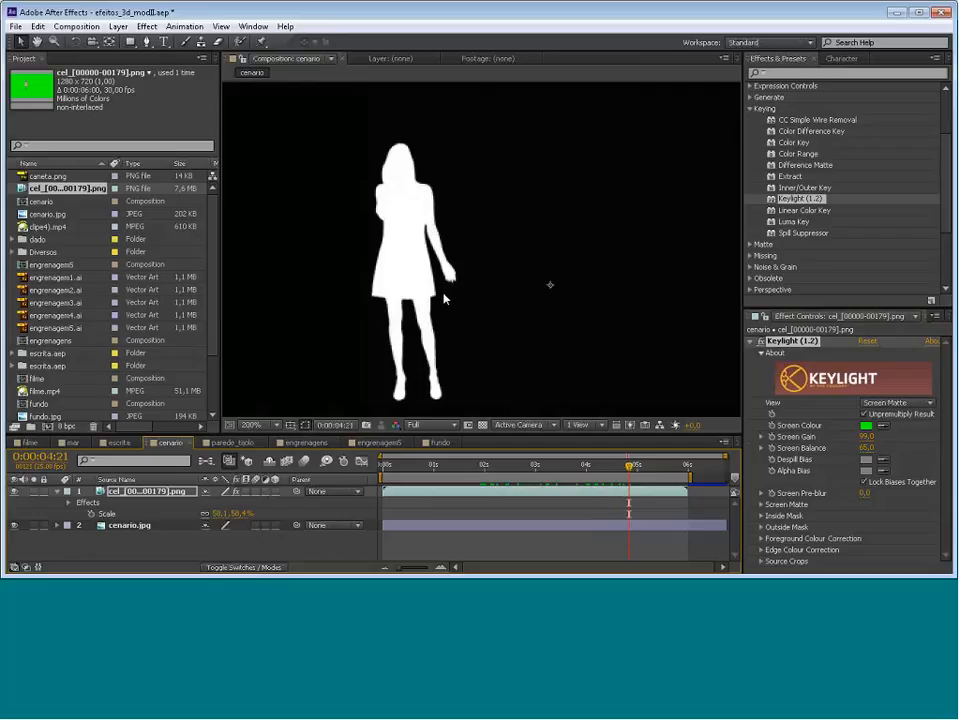
# Check Keylight's Intermediate Result view, return the view to Final Result and collapse the effect's settings
pyautogui.click(897, 402)
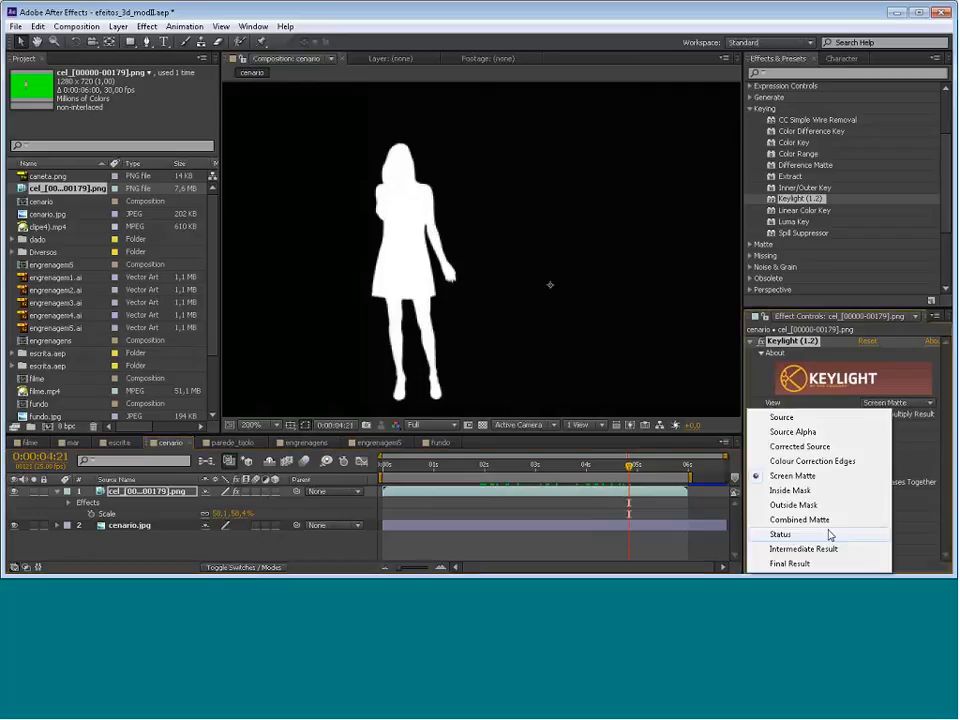
pyautogui.click(824, 549)
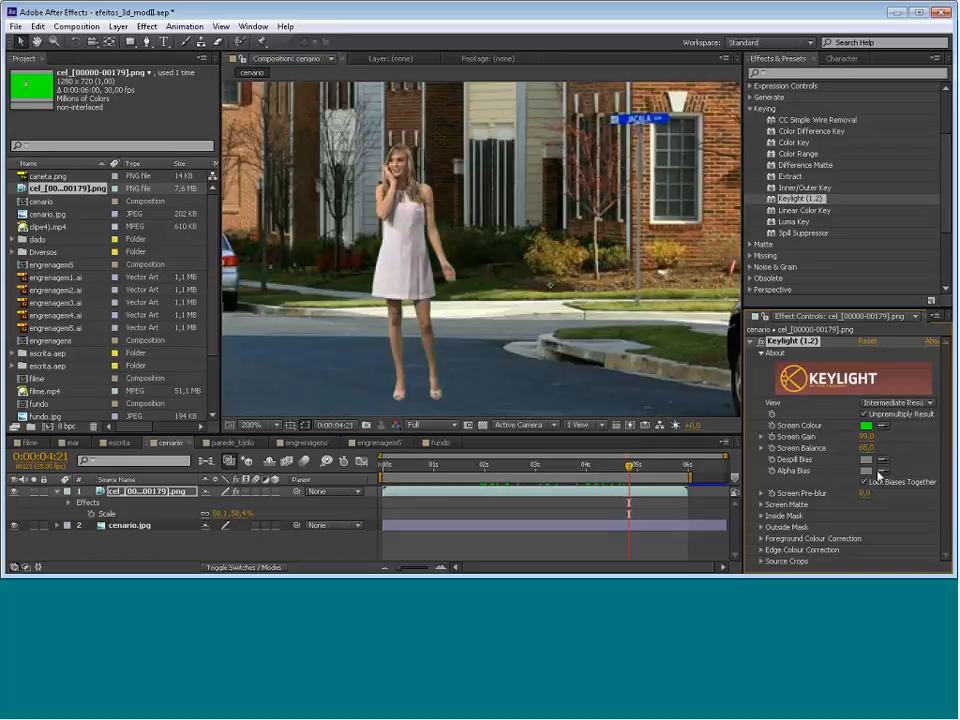
pyautogui.click(897, 402)
pyautogui.click(790, 561)
pyautogui.click(752, 342)
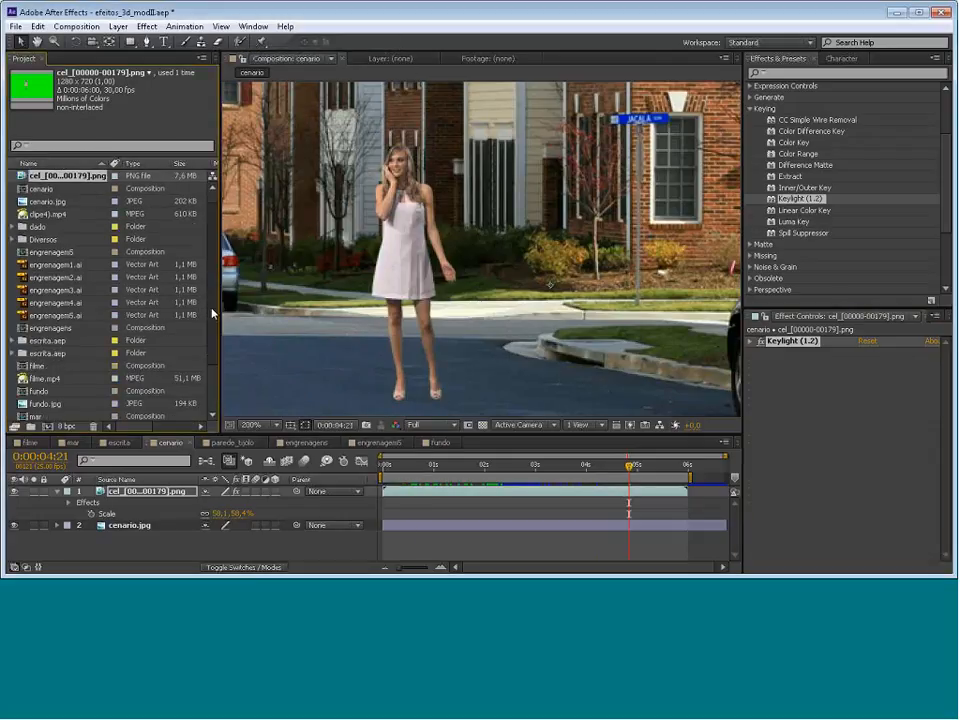
pyautogui.scroll(-1, 212, 312)
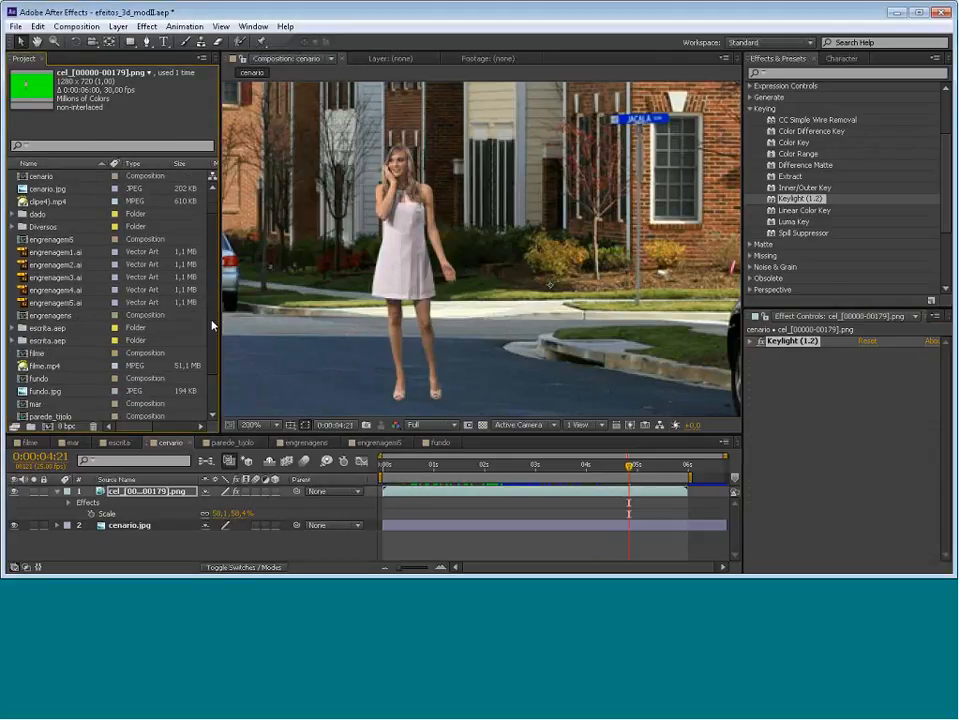
# Open the filme composition and delete the Dark Gray Solid 2 layer with its Checkerboard effect
pyautogui.doubleClick(35, 354)
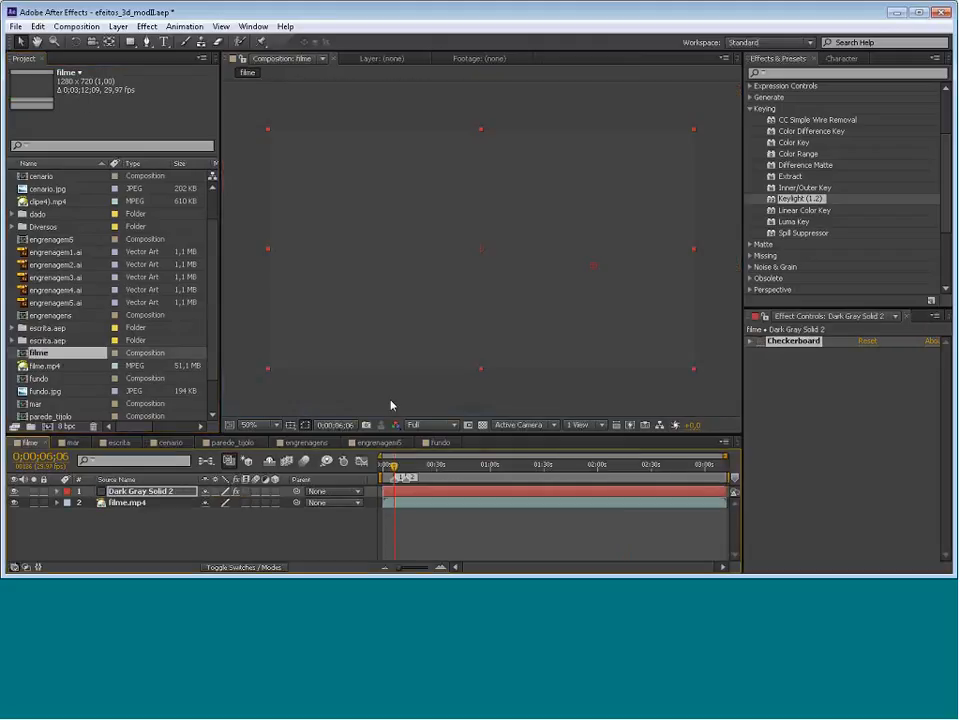
pyautogui.moveTo(390, 399); pyautogui.dragTo(768, 315)
pyautogui.moveTo(392, 468); pyautogui.dragTo(469, 486)
pyautogui.press('Home')
pyautogui.click(302, 547)
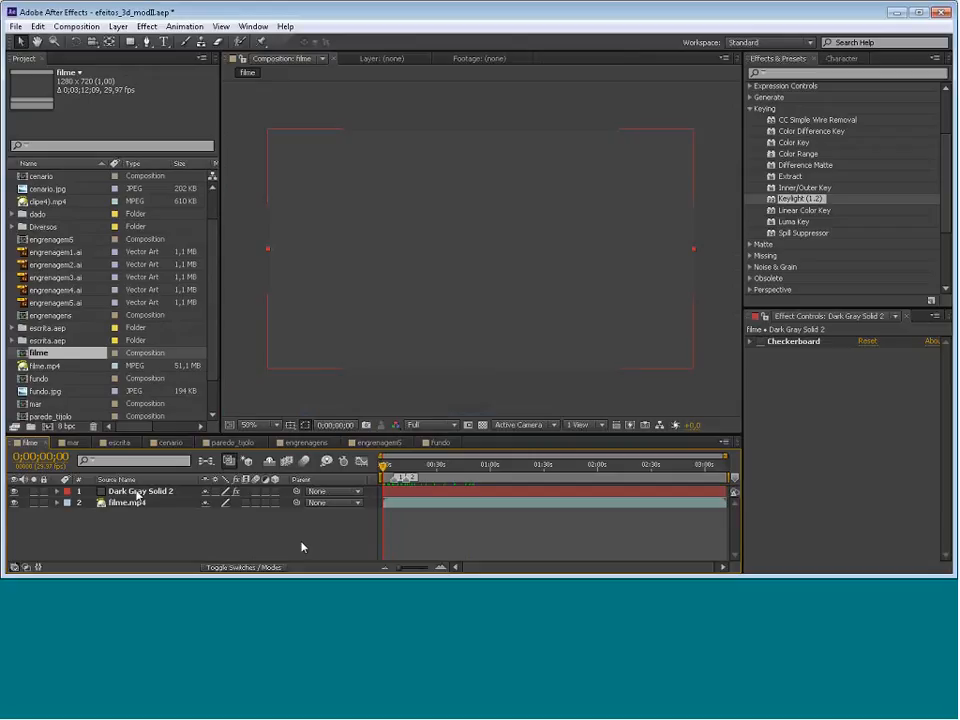
pyautogui.click(138, 494)
pyautogui.press('Delete')
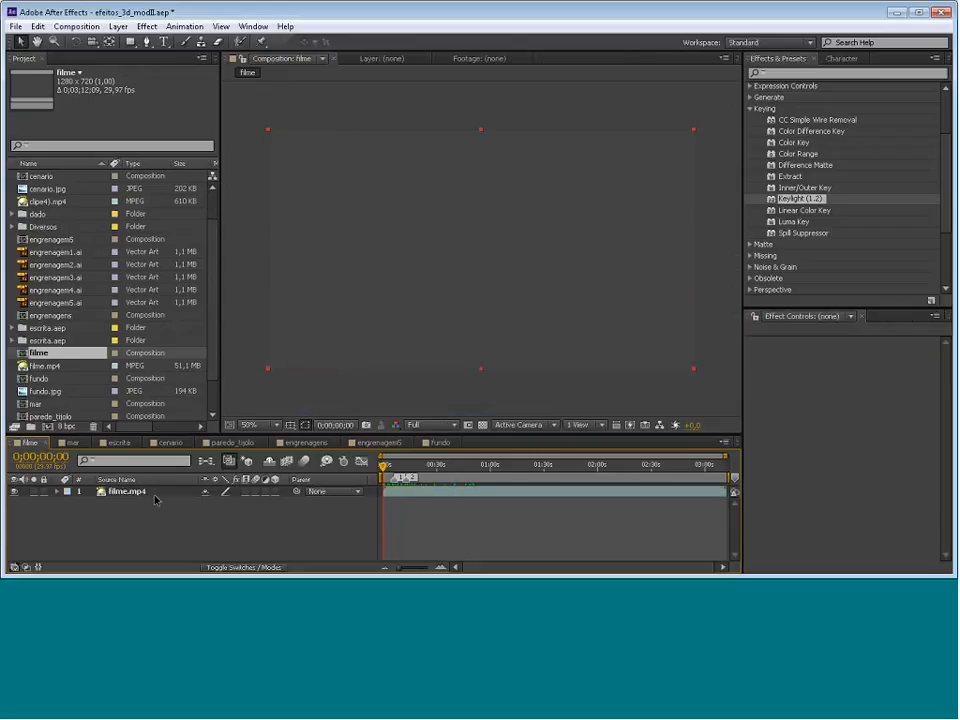
# Scrub through the filme.mp4 footage to check its scenes and return to the start
pyautogui.click(386, 466)
pyautogui.moveTo(386, 468); pyautogui.dragTo(407, 477)
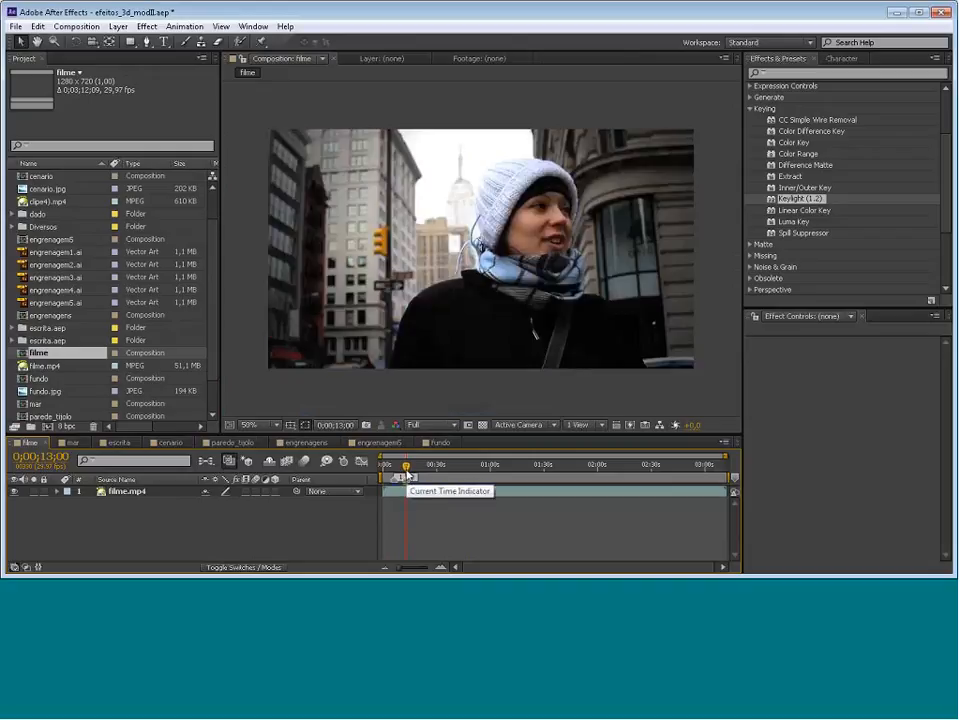
pyautogui.moveTo(407, 476); pyautogui.dragTo(529, 483)
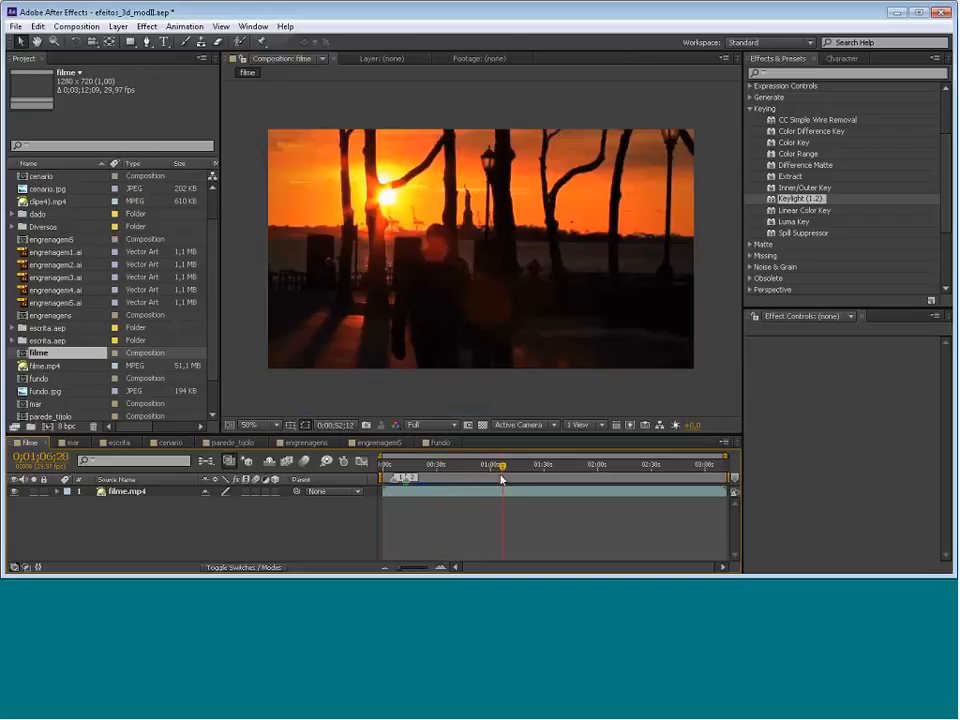
pyautogui.press('Home')
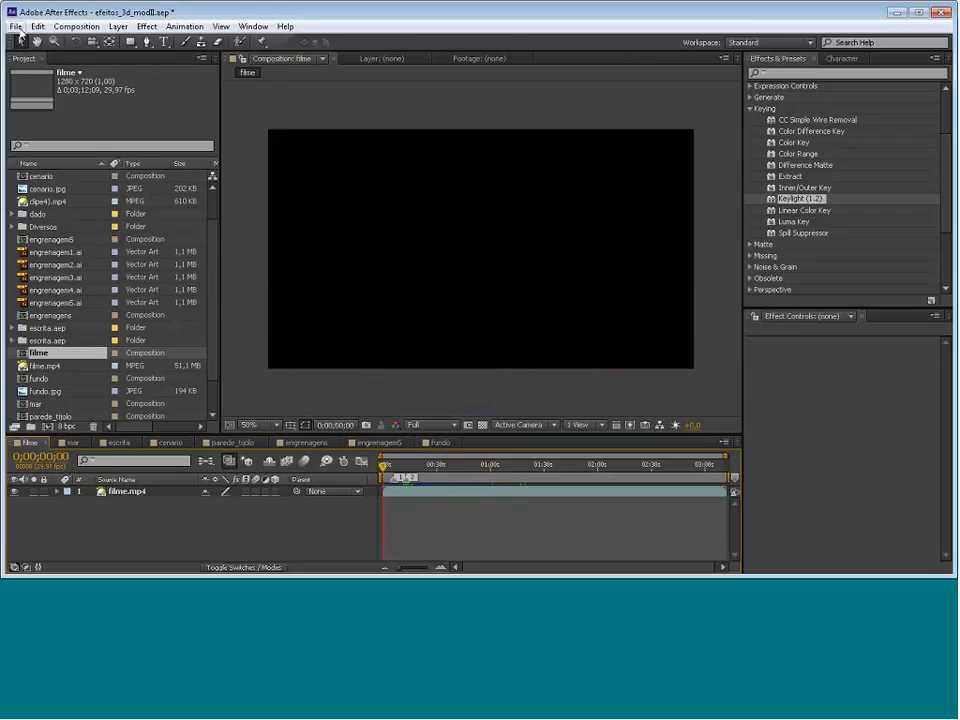
# Import Show_Reel_1.mov from the videos folder into the project
pyautogui.click(17, 27)
pyautogui.click(282, 201)
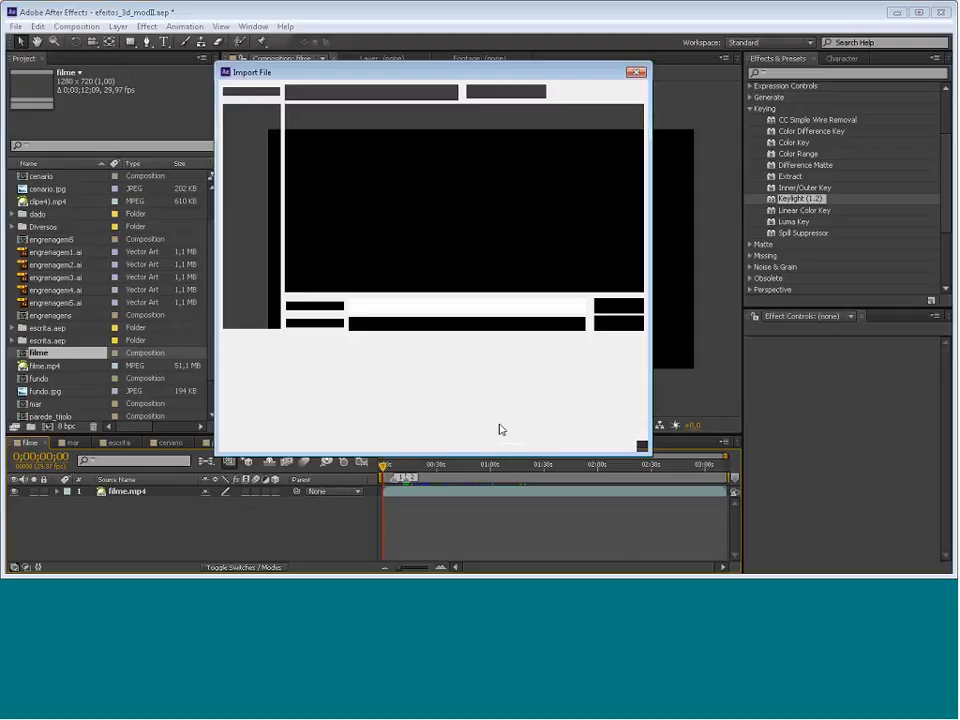
pyautogui.click(489, 93)
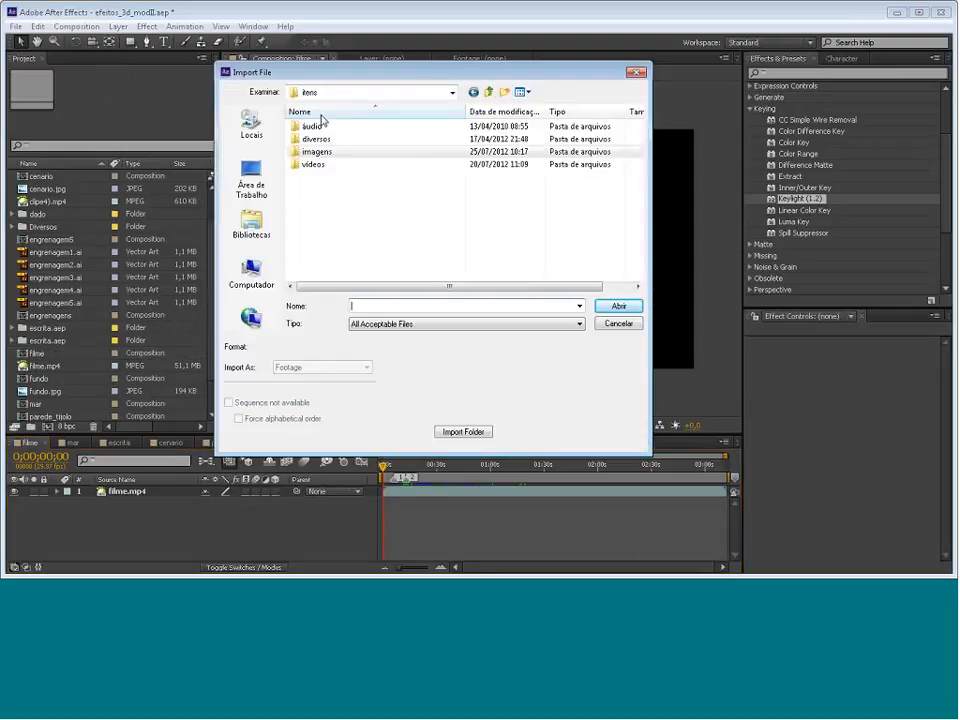
pyautogui.doubleClick(316, 164)
pyautogui.moveTo(637, 127); pyautogui.dragTo(635, 253)
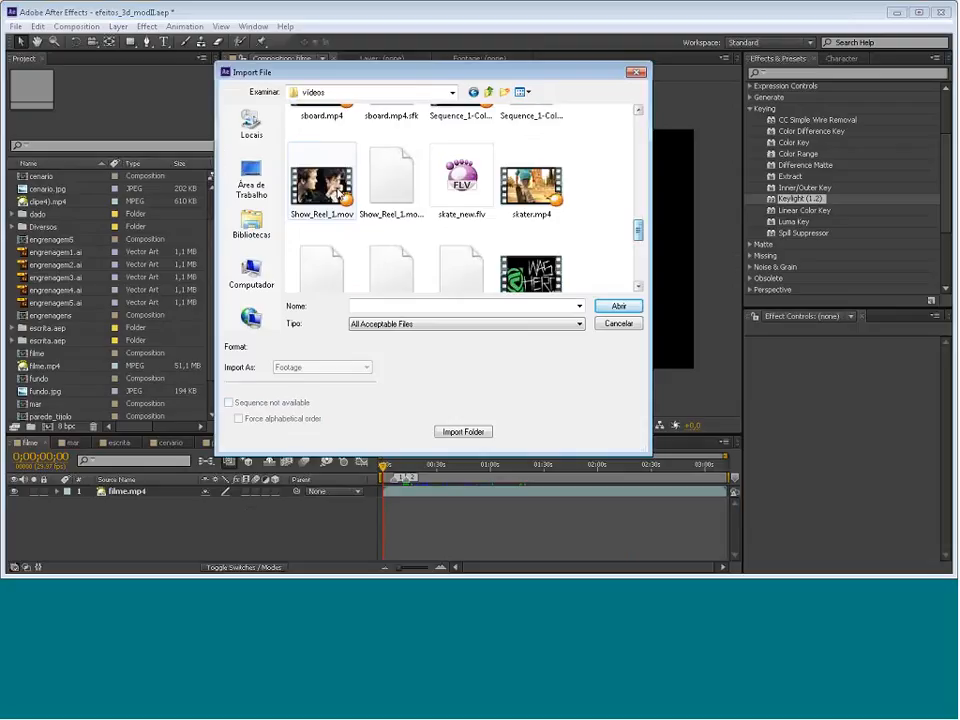
pyautogui.click(343, 212)
pyautogui.doubleClick(343, 212)
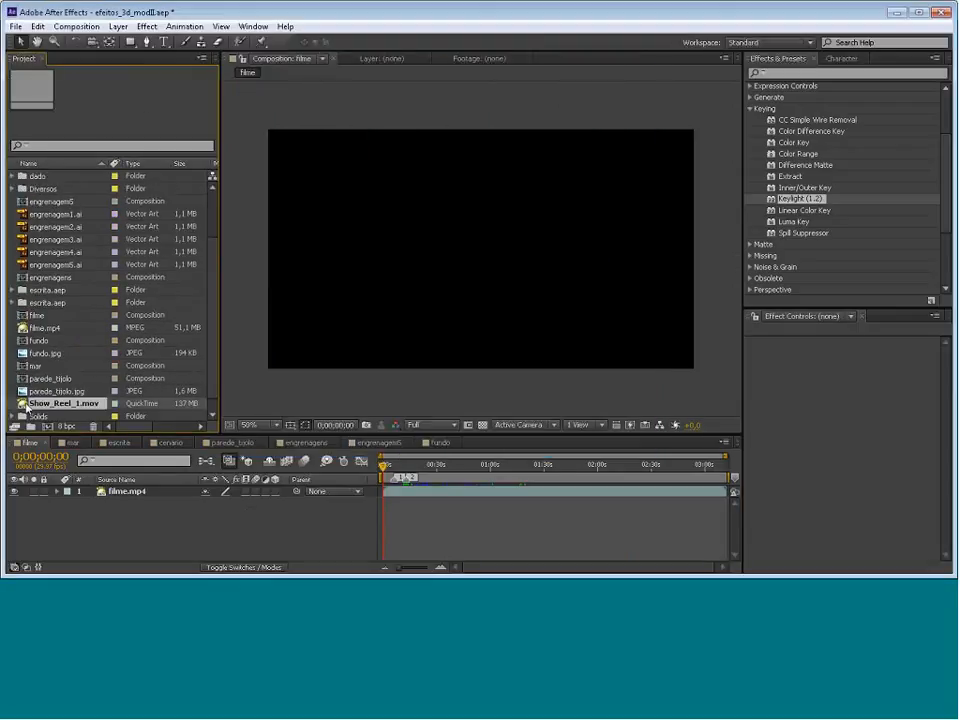
# Create a new composition from Show_Reel_1.mov and move the current time to 0:00:54:11
pyautogui.doubleClick(31, 408)
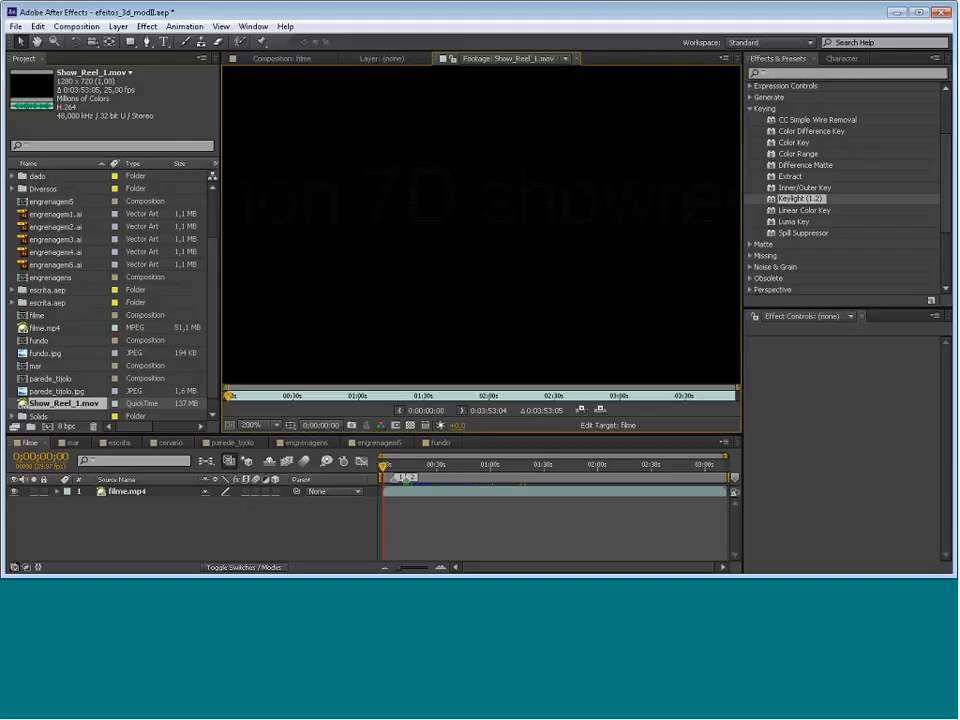
pyautogui.click(577, 58)
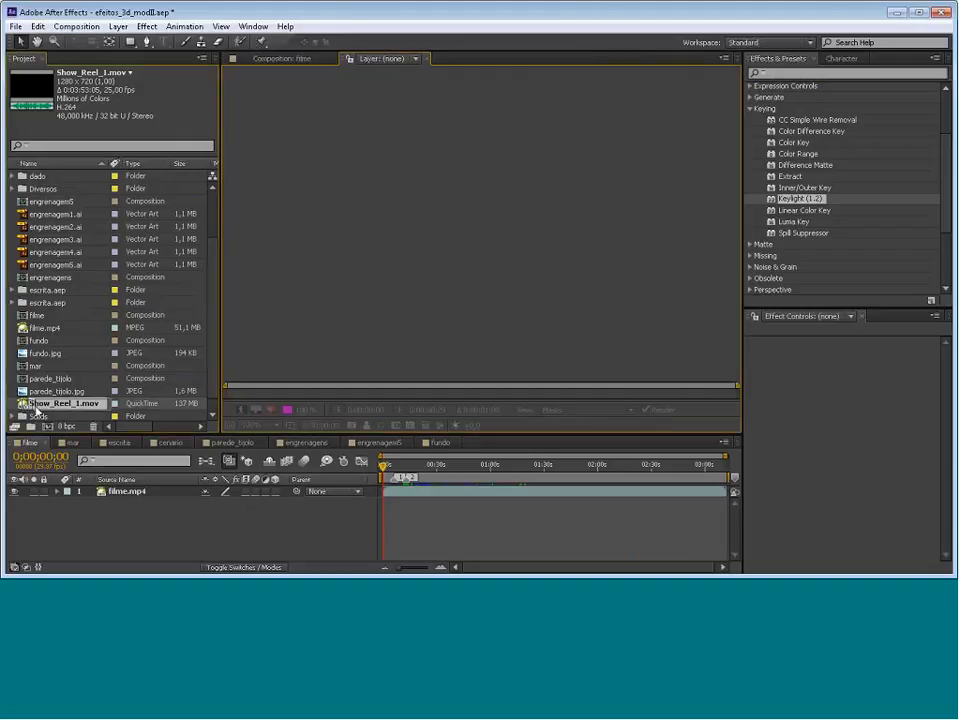
pyautogui.moveTo(36, 410); pyautogui.dragTo(47, 436)
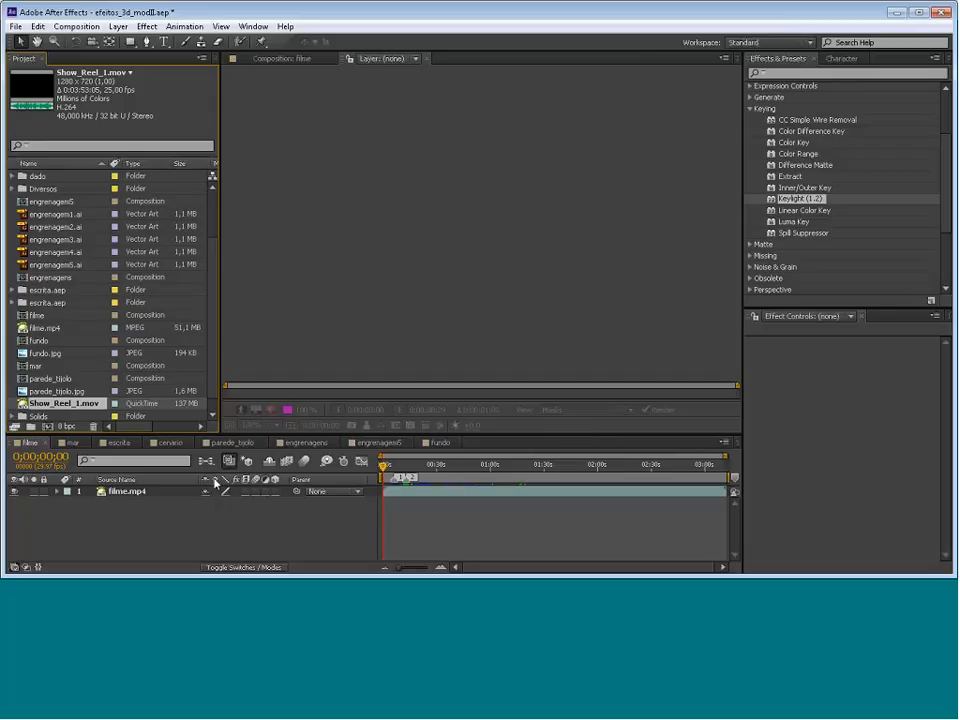
pyautogui.moveTo(29, 405); pyautogui.dragTo(48, 427)
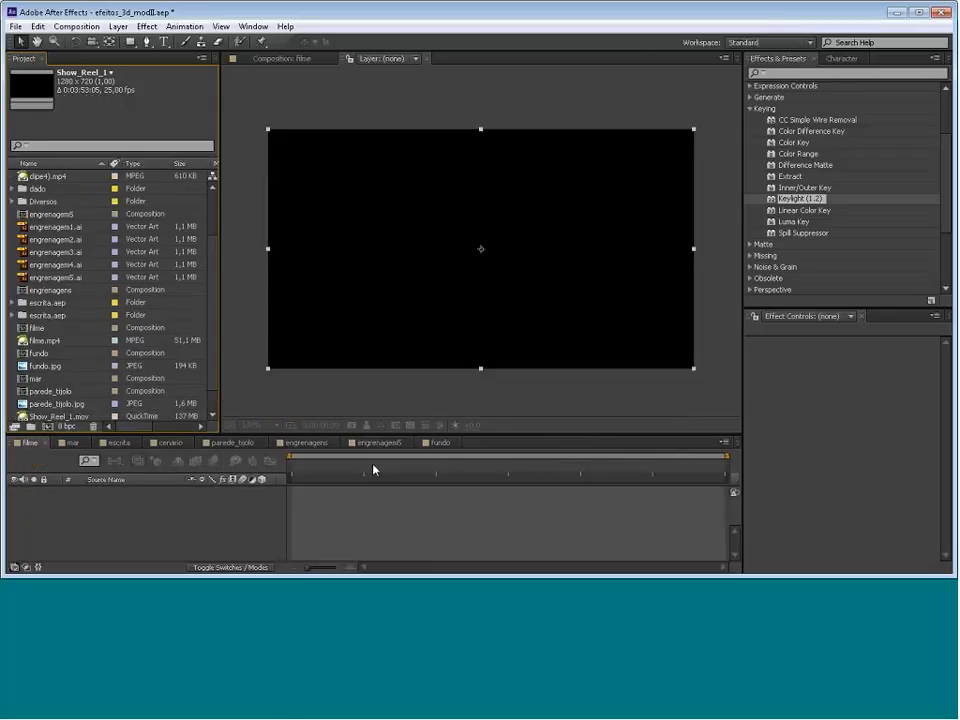
pyautogui.moveTo(348, 470); pyautogui.dragTo(393, 490)
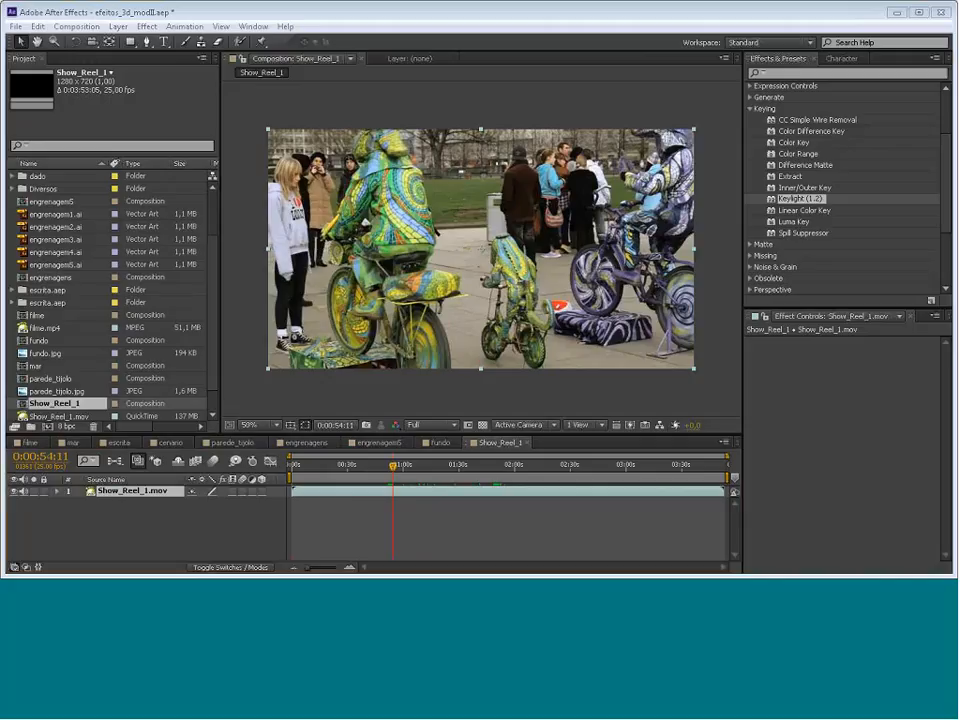
# Apply the Add Grain effect from the Noise & Grain category to the Show_Reel_1.mov footage
pyautogui.click(750, 108)
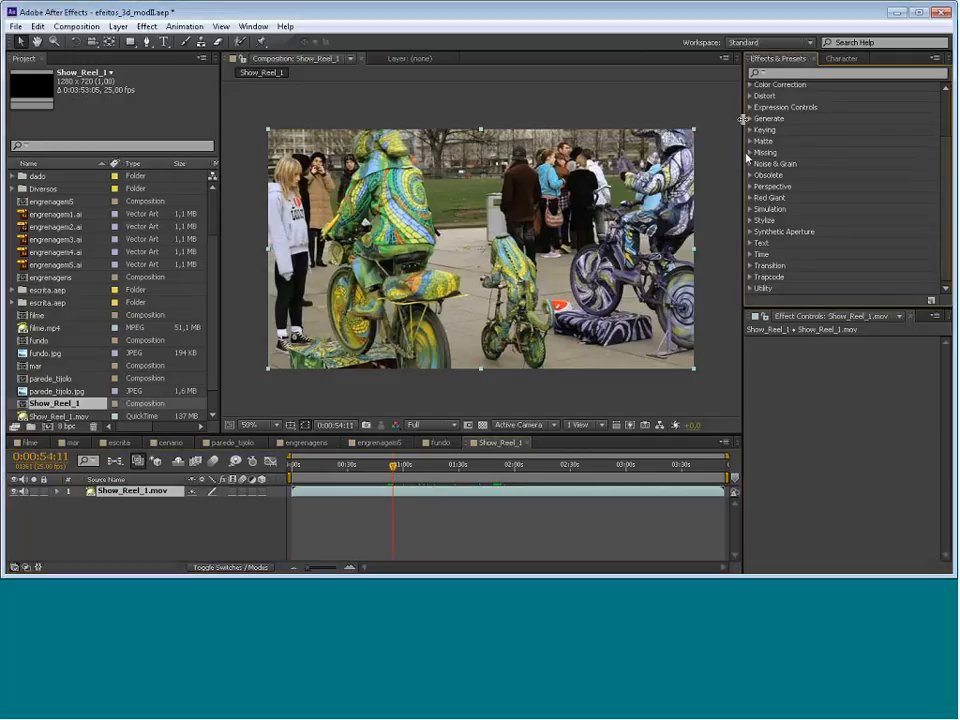
pyautogui.click(750, 164)
pyautogui.scroll(-2, 891, 234)
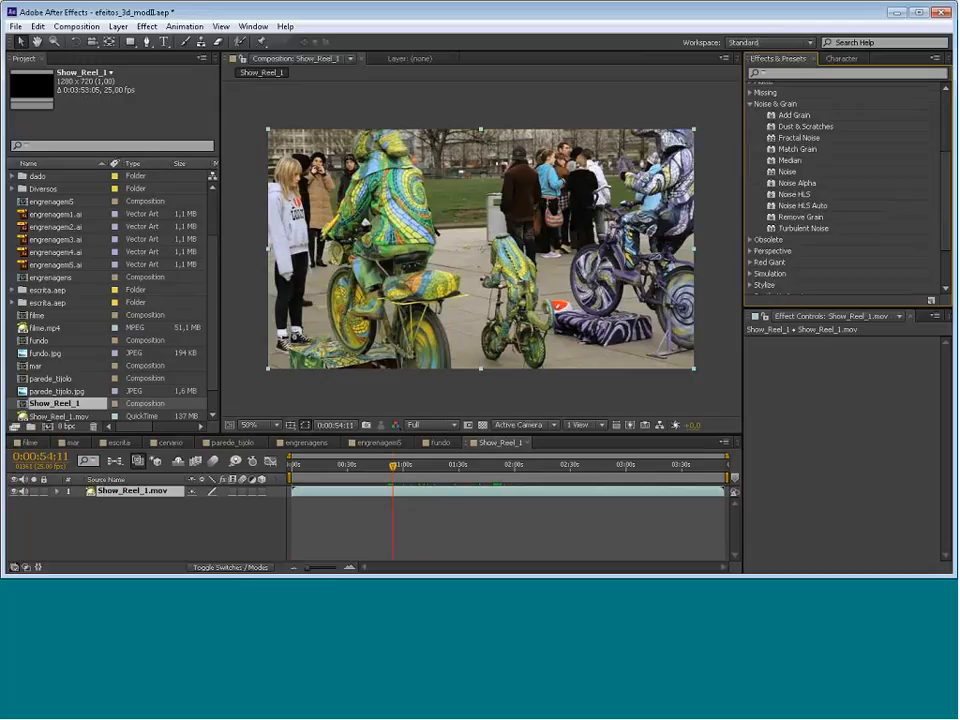
pyautogui.moveTo(790, 115); pyautogui.dragTo(450, 225)
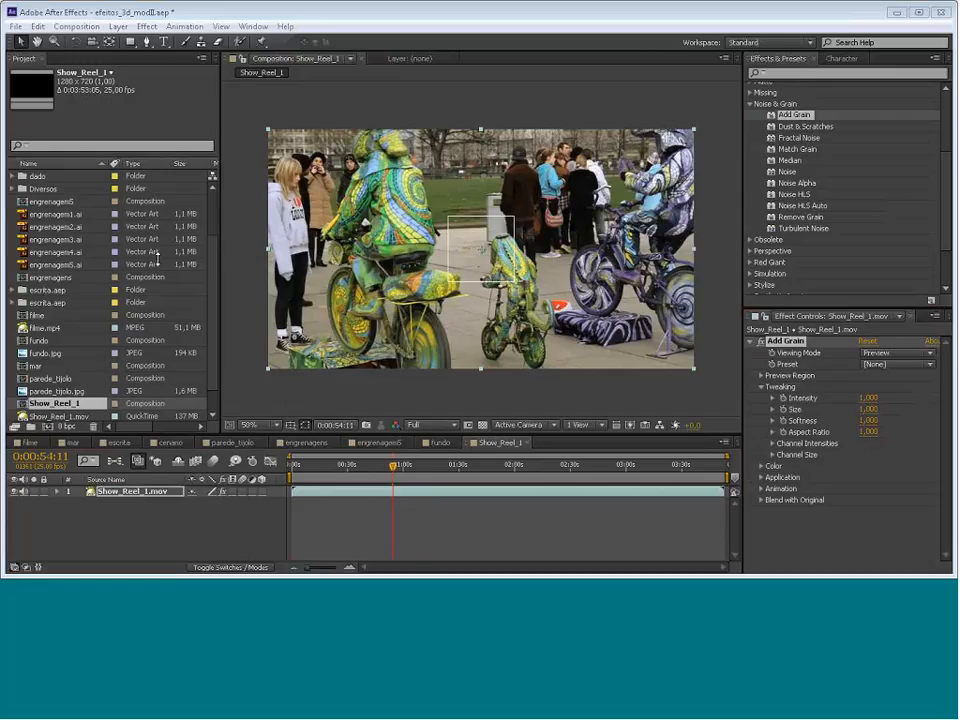
pyautogui.moveTo(157, 258); pyautogui.dragTo(158, 275)
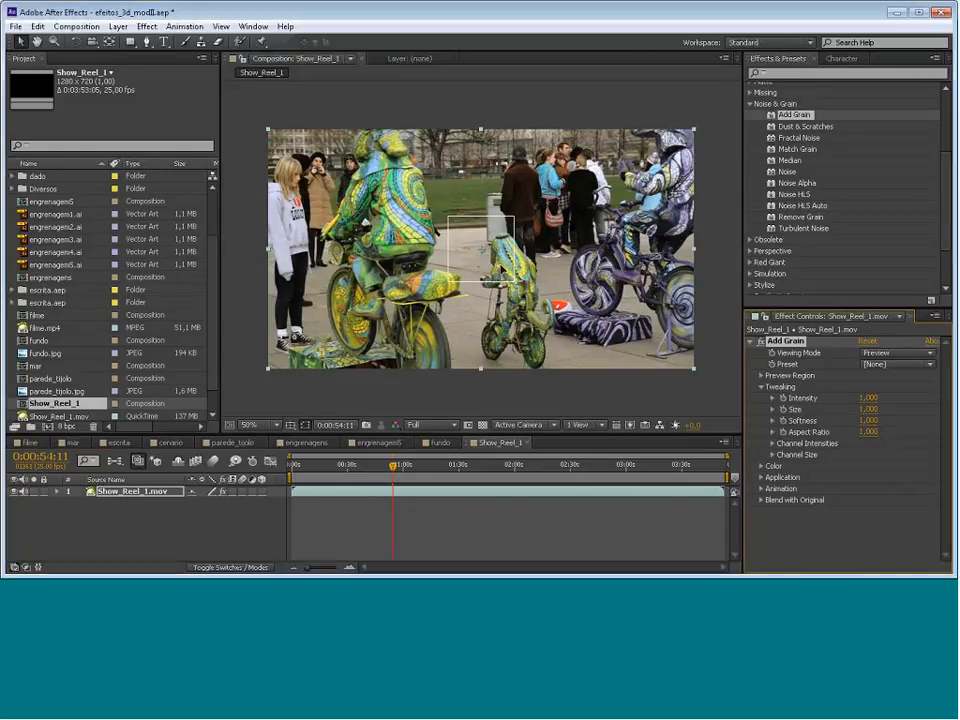
pyautogui.moveTo(508, 268); pyautogui.dragTo(524, 268)
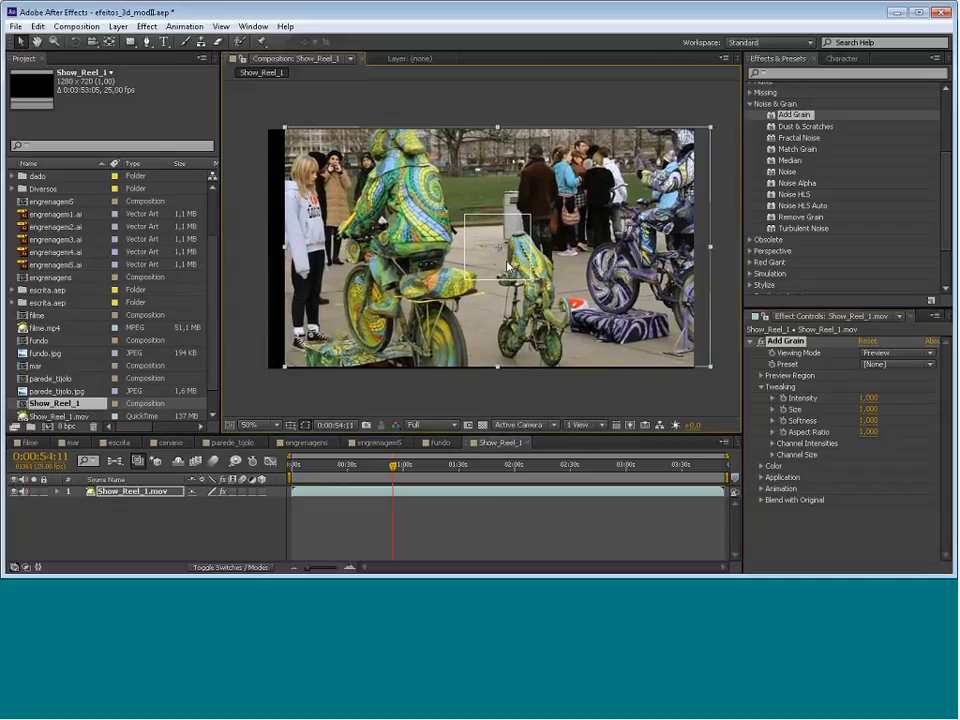
pyautogui.hotkey('ctrl', 'z')
pyautogui.moveTo(484, 250)
pyautogui.mouseDown()
pyautogui.moveTo(514, 243)
pyautogui.moveTo(396, 181)
pyautogui.moveTo(484, 255)
pyautogui.mouseUp()
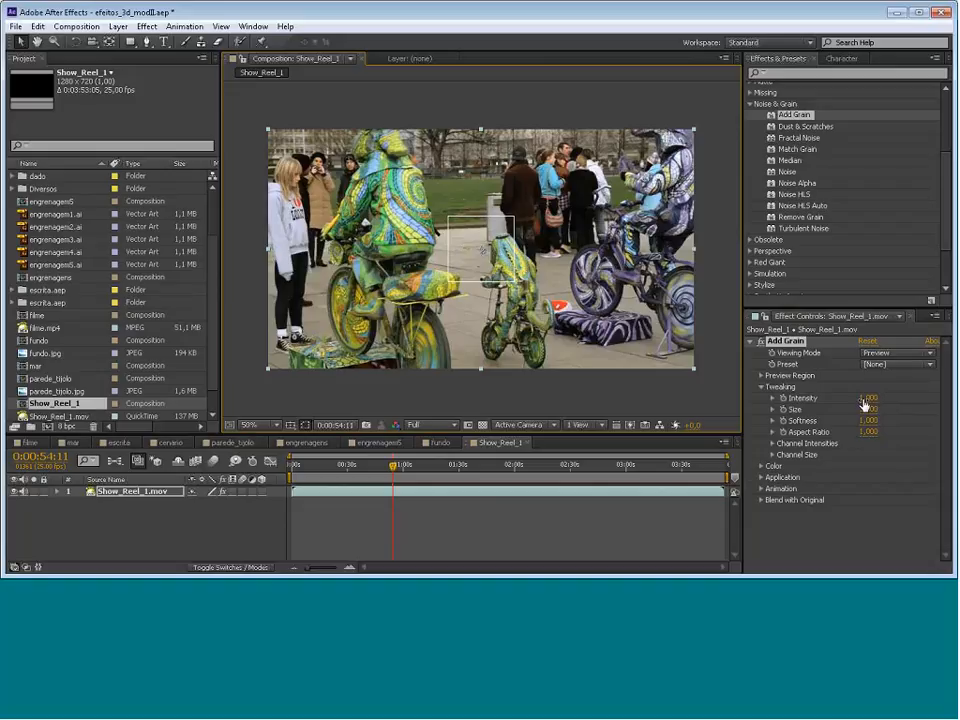
# Set Add Grain's Intensity to 6.8, Size to 0.5 and Softness to 1.6
pyautogui.moveTo(863, 404); pyautogui.dragTo(906, 403)
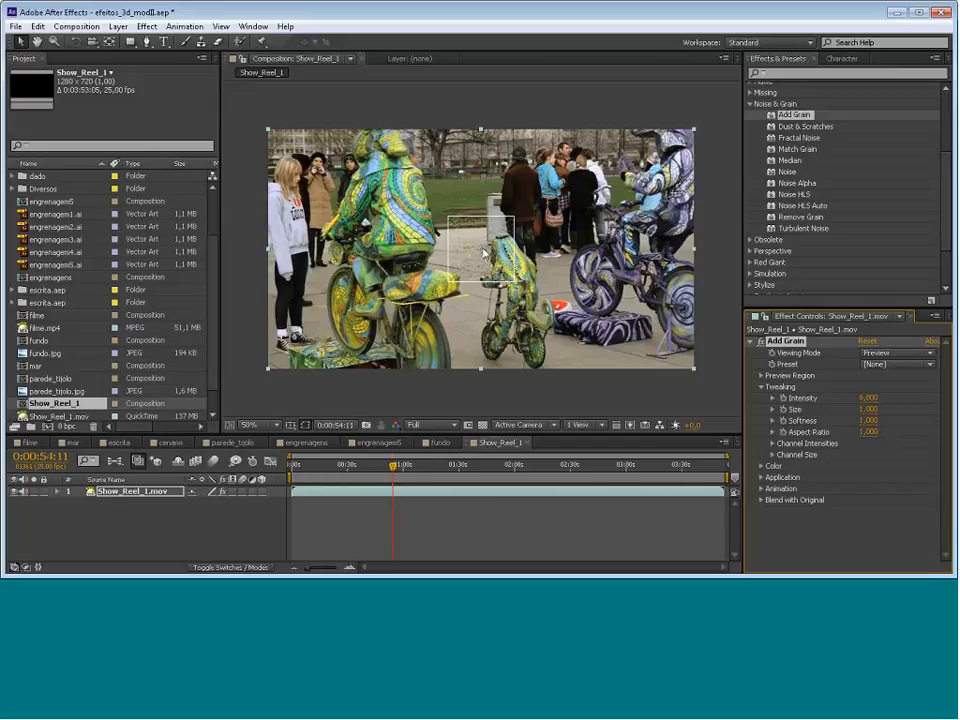
pyautogui.moveTo(482, 248); pyautogui.dragTo(448, 177)
pyautogui.hotkey('ctrl', 'z')
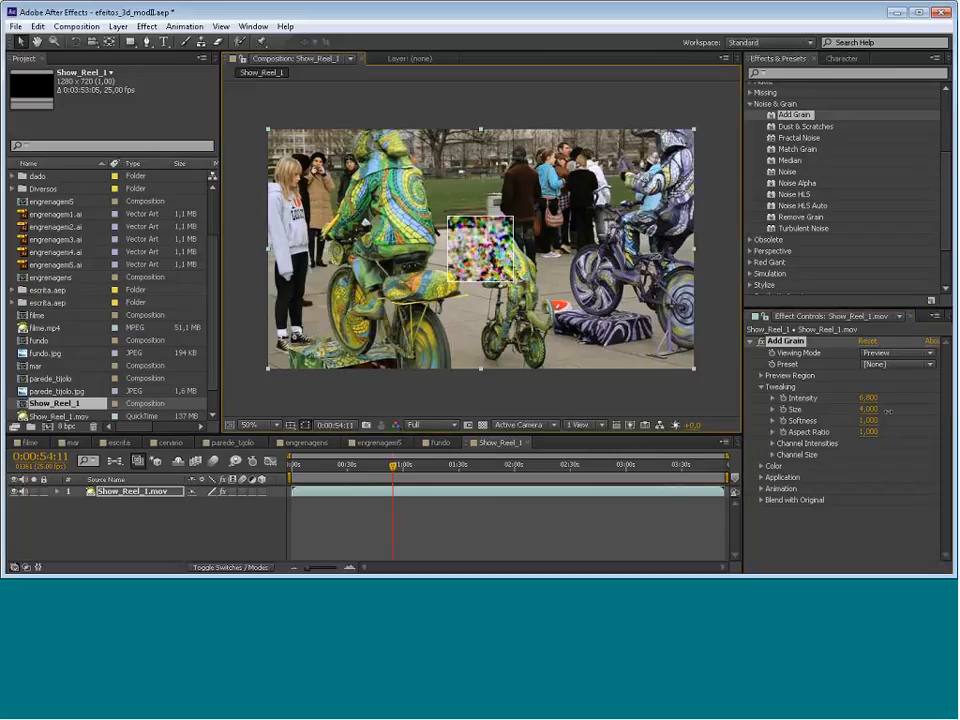
pyautogui.moveTo(870, 409)
pyautogui.mouseDown()
pyautogui.moveTo(889, 410)
pyautogui.moveTo(854, 411)
pyautogui.mouseUp()
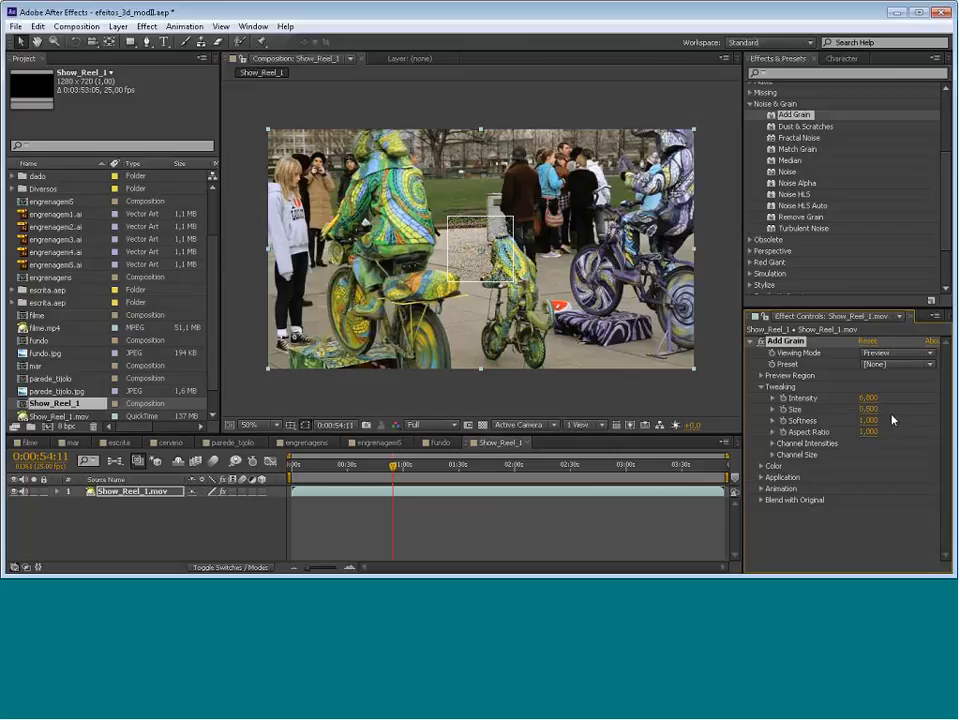
pyautogui.moveTo(865, 420)
pyautogui.mouseDown()
pyautogui.moveTo(873, 420)
pyautogui.moveTo(864, 420)
pyautogui.mouseUp()
pyautogui.moveTo(868, 438)
pyautogui.mouseDown()
pyautogui.moveTo(877, 436)
pyautogui.moveTo(868, 440)
pyautogui.mouseUp()
# Try higher Red and Green Intensity values in Add Grain's Channel Intensities, restoring both to 1
pyautogui.click(772, 443)
pyautogui.moveTo(866, 458); pyautogui.dragTo(932, 458)
pyautogui.hotkey('ctrl', 'z')
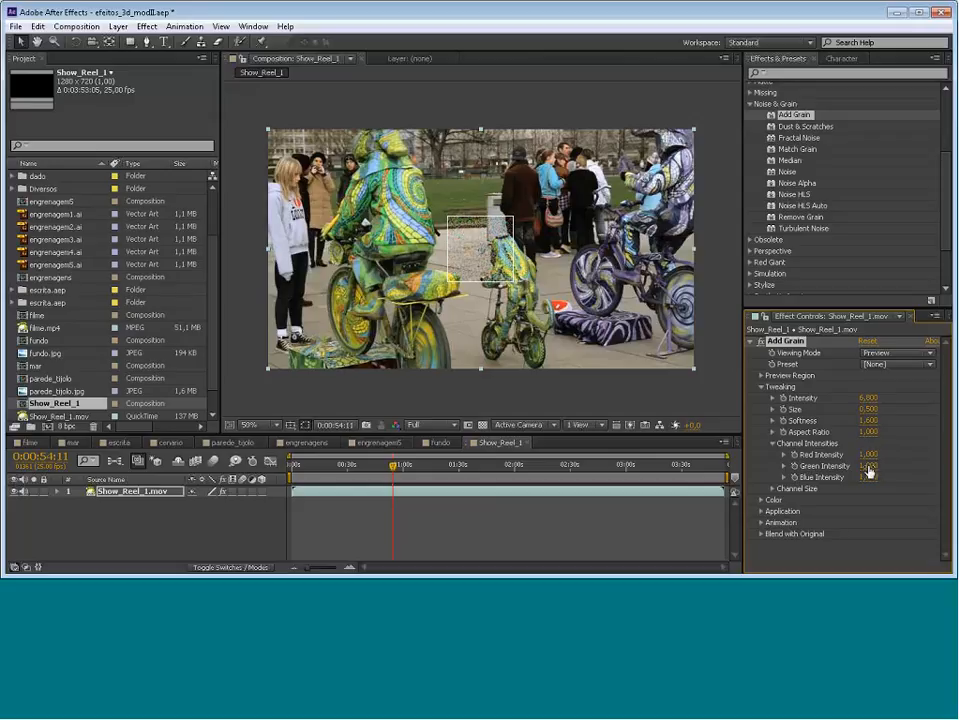
pyautogui.moveTo(869, 466); pyautogui.dragTo(892, 466)
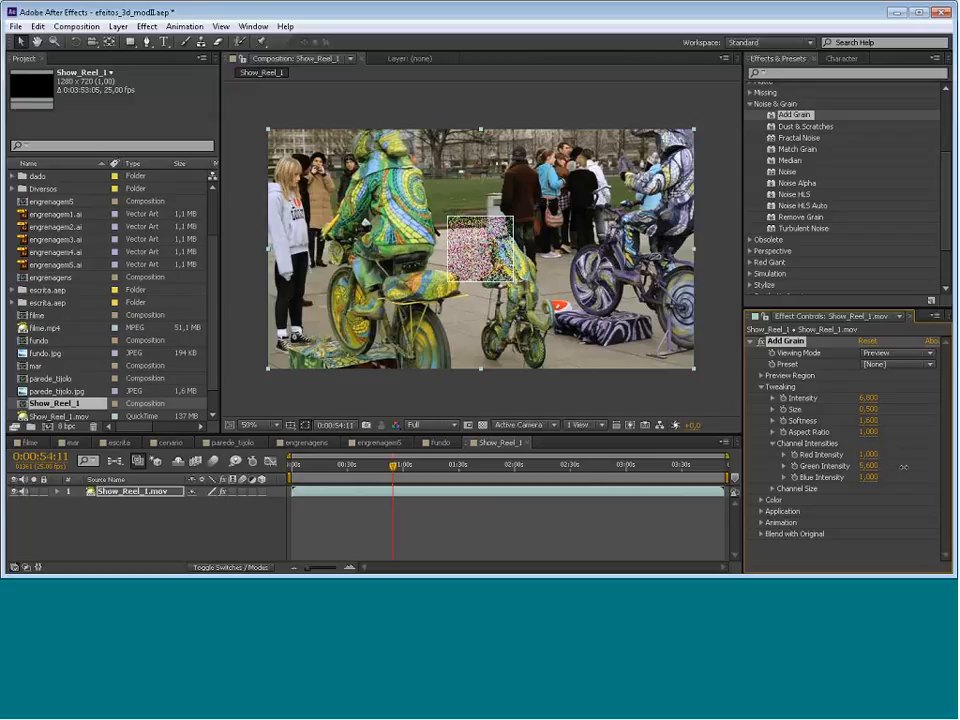
pyautogui.moveTo(903, 466); pyautogui.dragTo(914, 467)
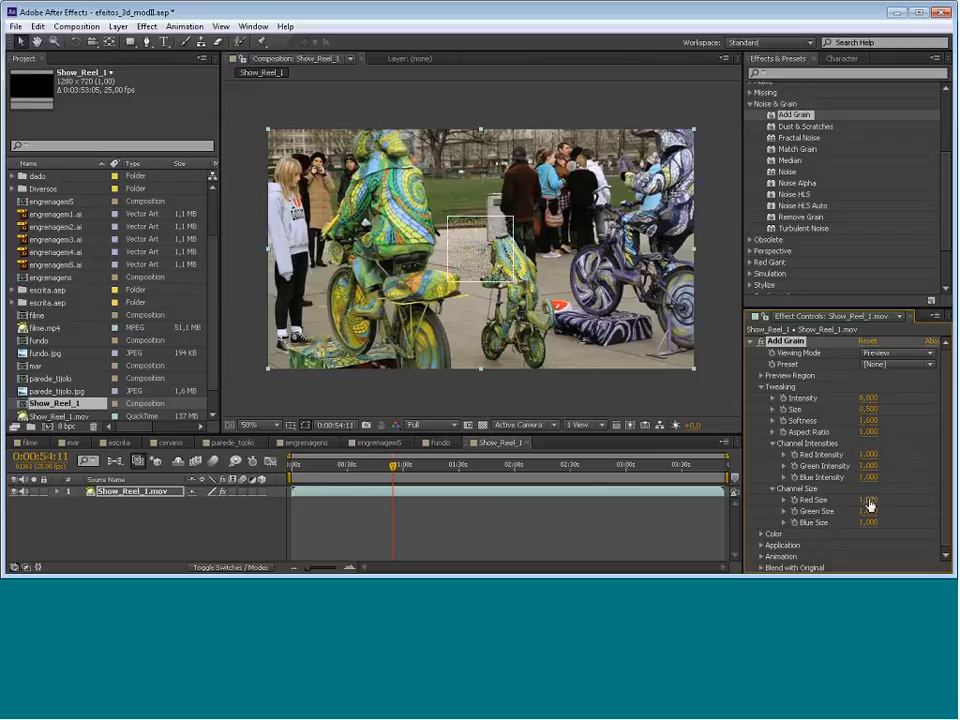
# Set Add Grain's Red Size to 1.41 and Green Size to 0.91, and enable Monochromatic in its Color settings
pyautogui.moveTo(868, 499); pyautogui.dragTo(896, 499)
pyautogui.moveTo(866, 511)
pyautogui.mouseDown()
pyautogui.moveTo(876, 510)
pyautogui.moveTo(866, 510)
pyautogui.mouseUp()
pyautogui.click(762, 533)
pyautogui.scroll(-2, 896, 538)
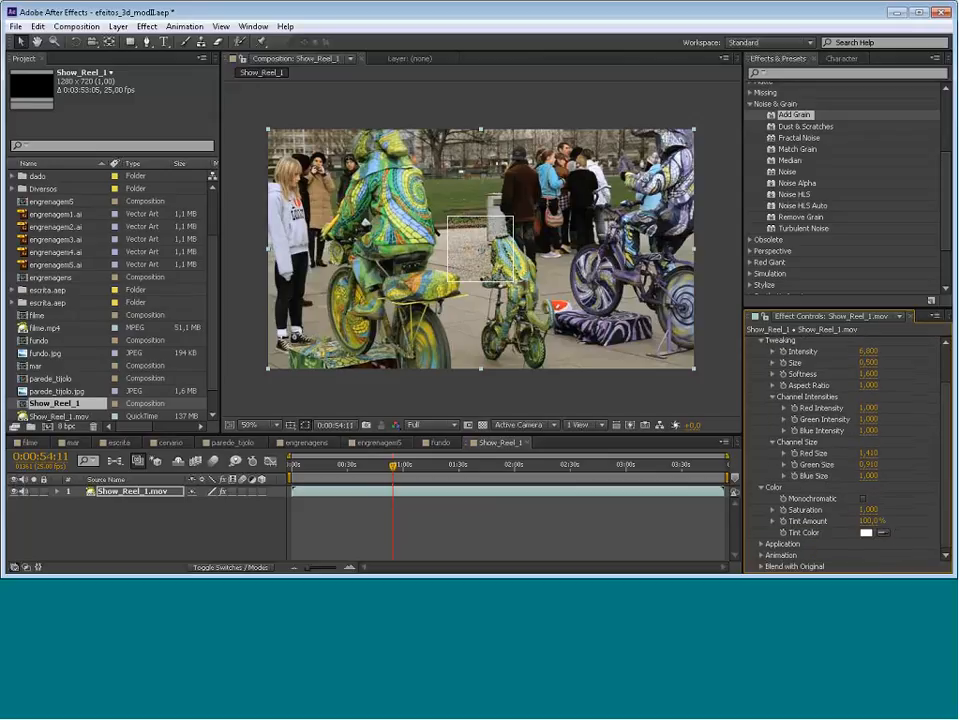
pyautogui.click(863, 499)
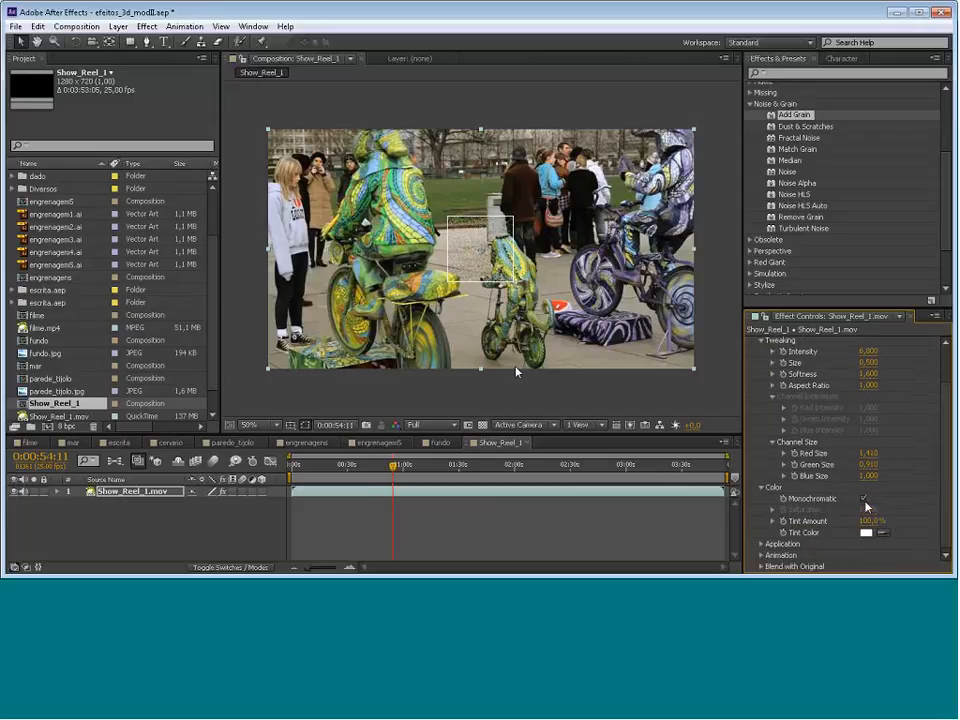
pyautogui.click(864, 499)
# Enlarge Add Grain's Preview Region to 346 wide and 515 high and move its center to 156, 258
pyautogui.moveTo(947, 400); pyautogui.dragTo(936, 356)
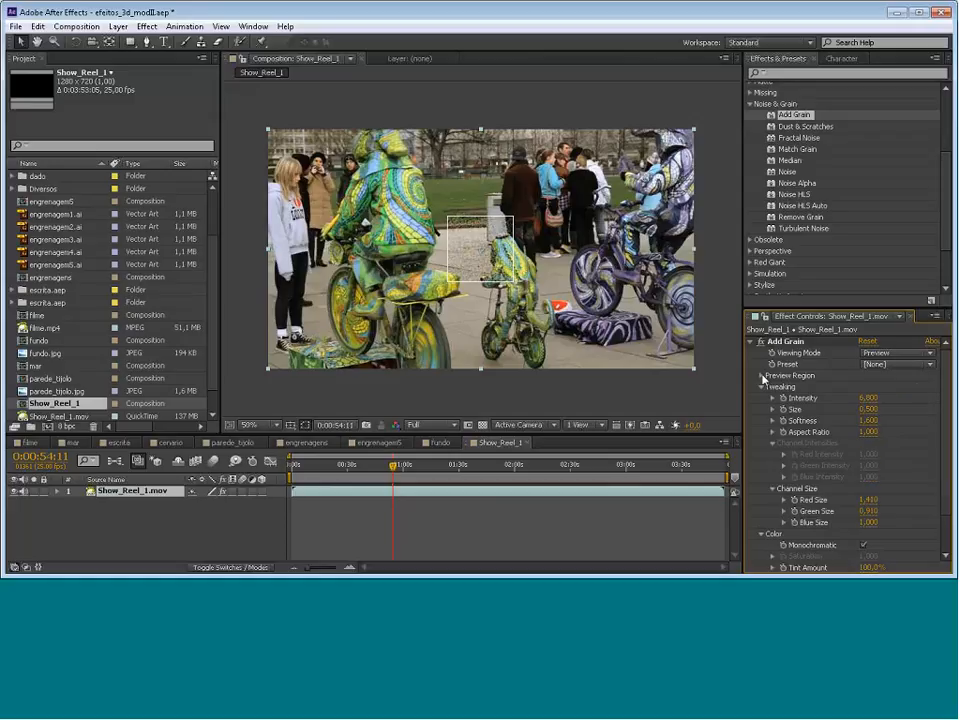
pyautogui.click(761, 376)
pyautogui.moveTo(866, 399); pyautogui.dragTo(956, 316)
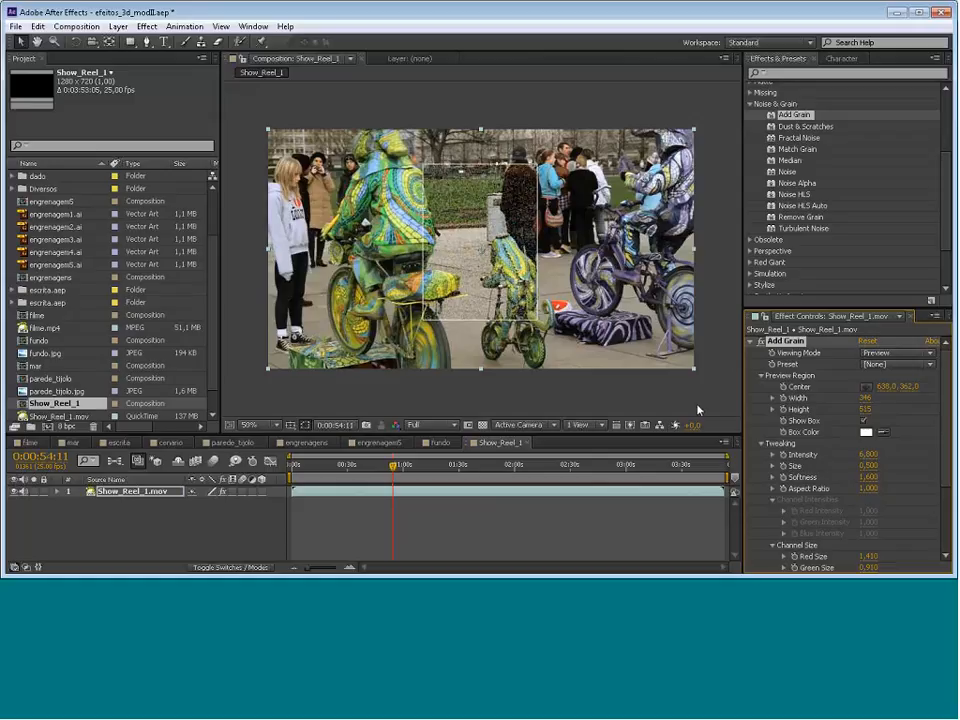
pyautogui.moveTo(480, 249); pyautogui.dragTo(308, 220)
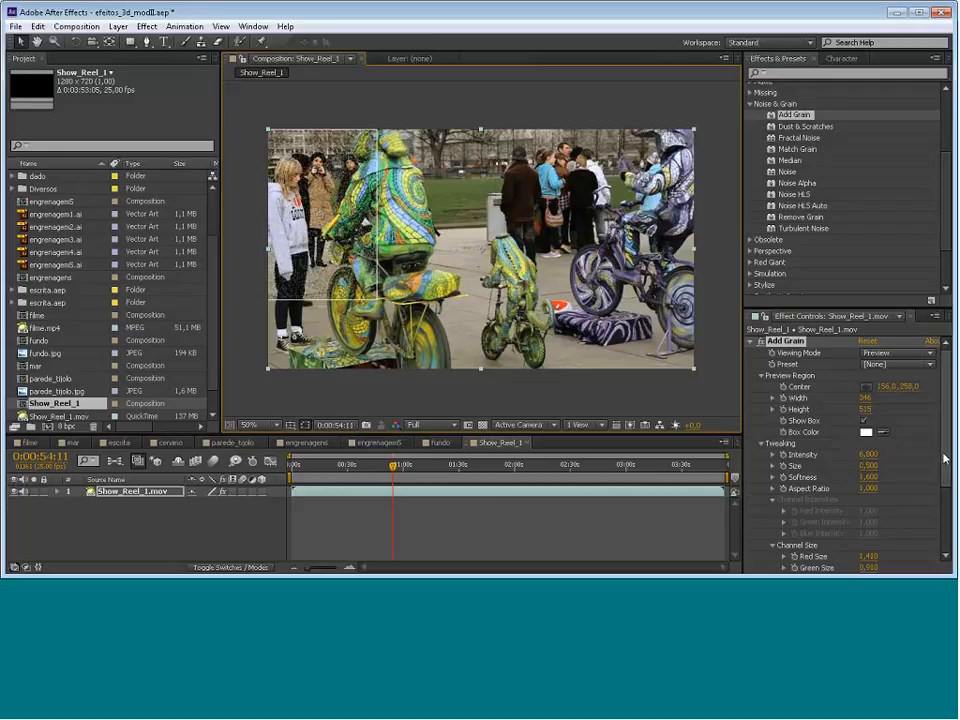
# Toggle Add Grain's Monochromatic option to compare grey and colored grain in the preview region, leaving it off
pyautogui.moveTo(945, 456); pyautogui.dragTo(941, 531)
pyautogui.click(864, 499)
pyautogui.click(864, 499)
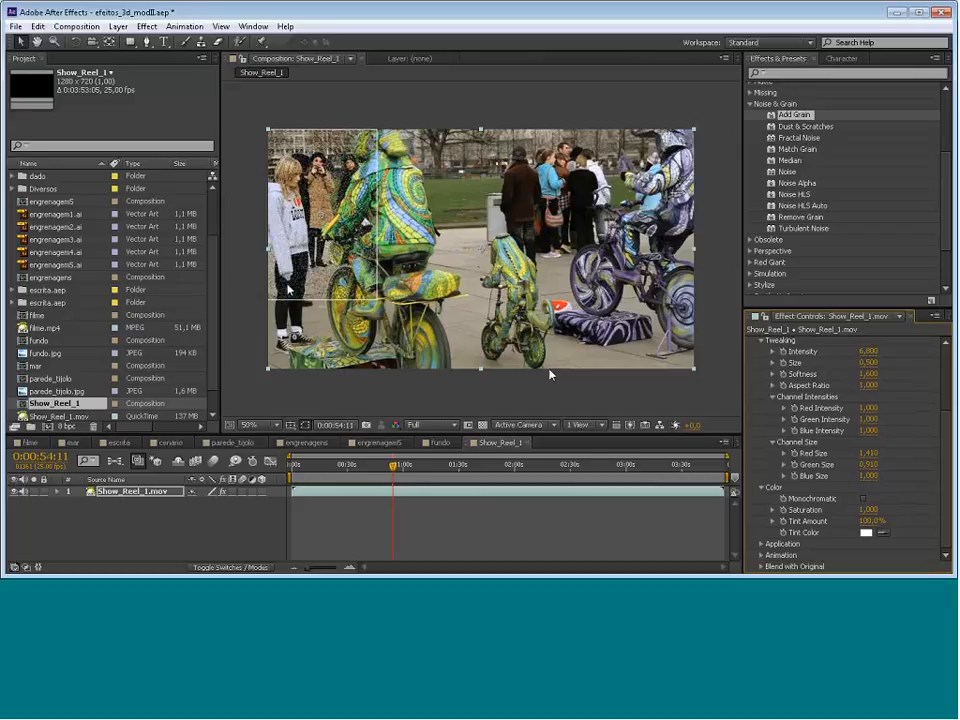
pyautogui.click(863, 500)
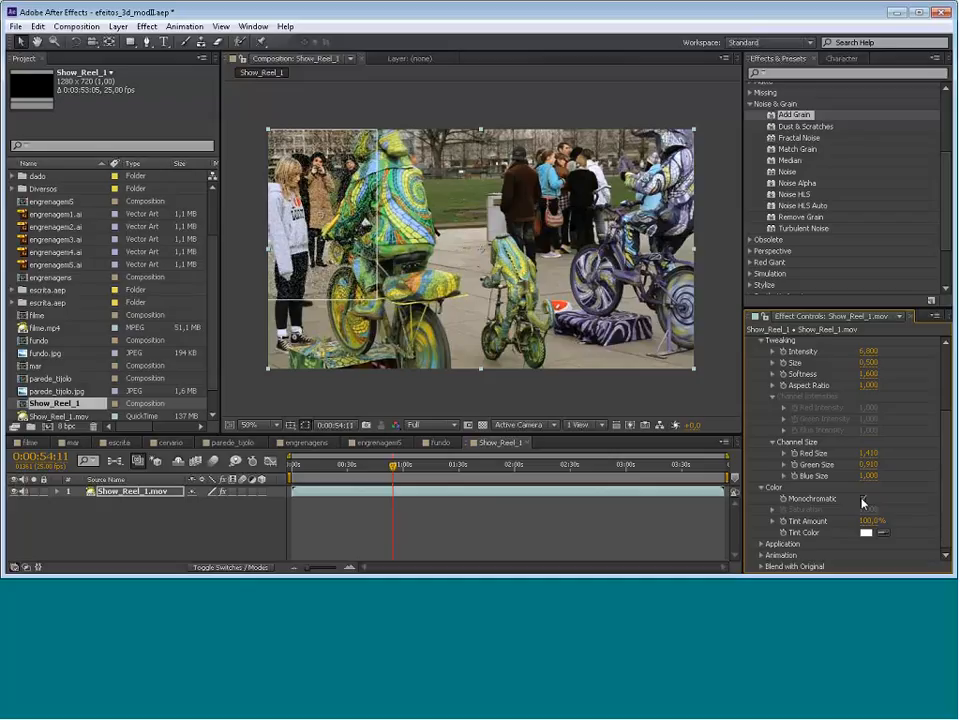
pyautogui.click(863, 500)
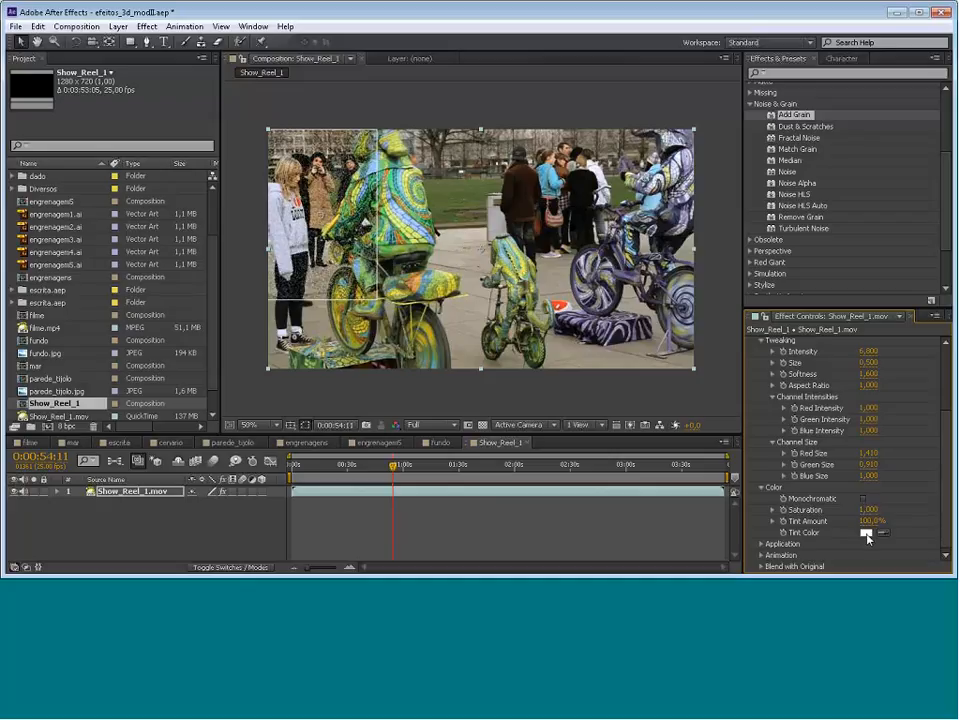
# Try green and dark blue as Add Grain's Tint Color, and discard the color change
pyautogui.click(867, 535)
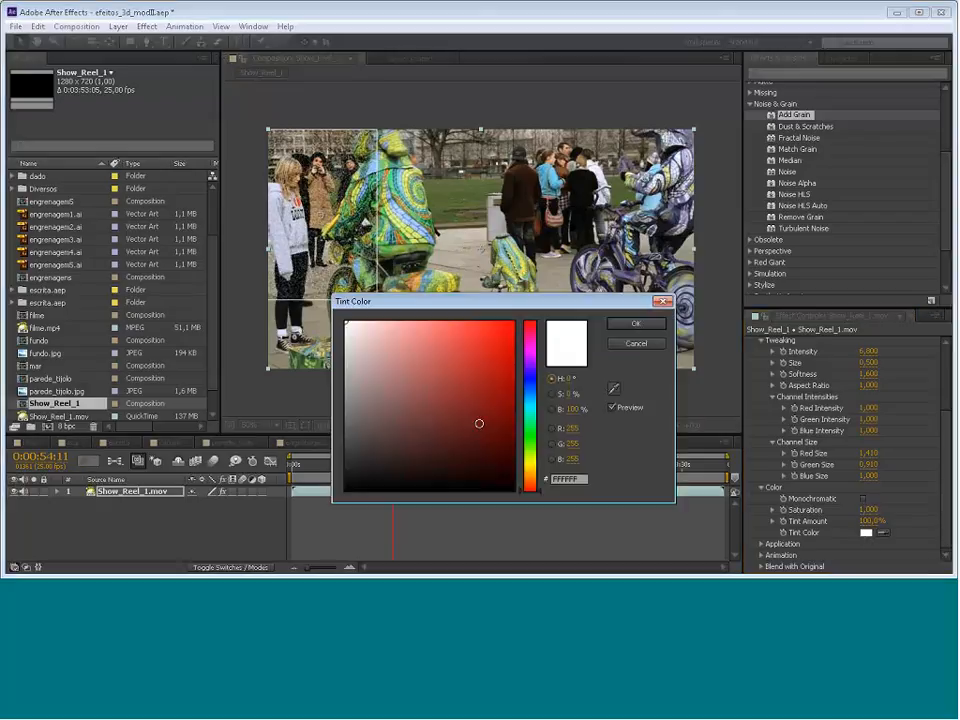
pyautogui.moveTo(478, 422); pyautogui.dragTo(588, 298)
pyautogui.click(530, 414)
pyautogui.moveTo(472, 411)
pyautogui.mouseDown()
pyautogui.moveTo(456, 401)
pyautogui.moveTo(507, 409)
pyautogui.mouseUp()
pyautogui.click(532, 392)
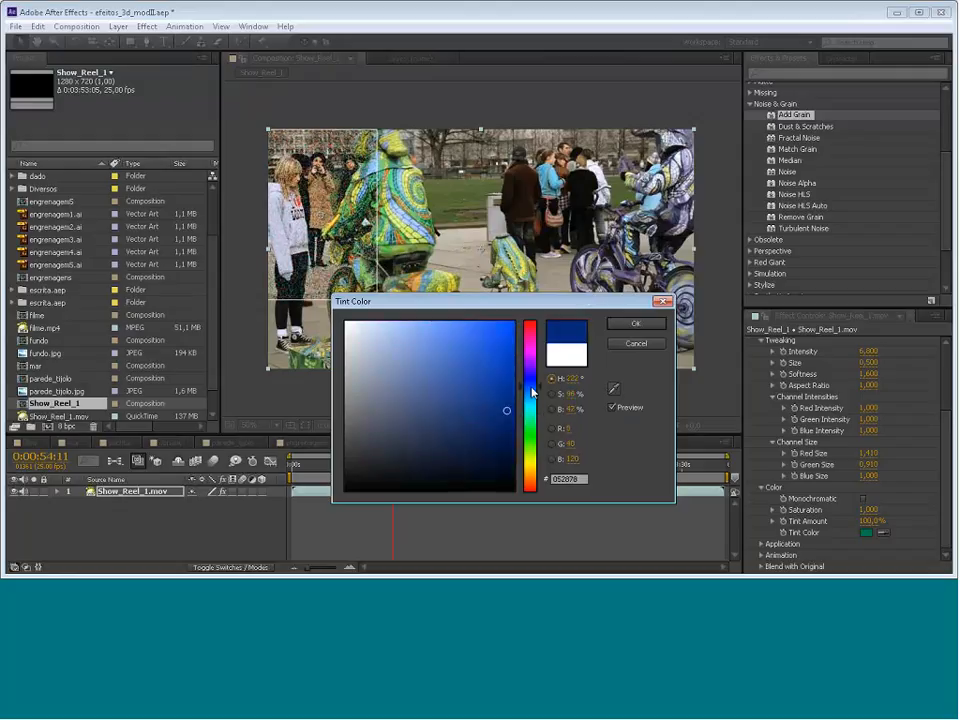
pyautogui.click(643, 346)
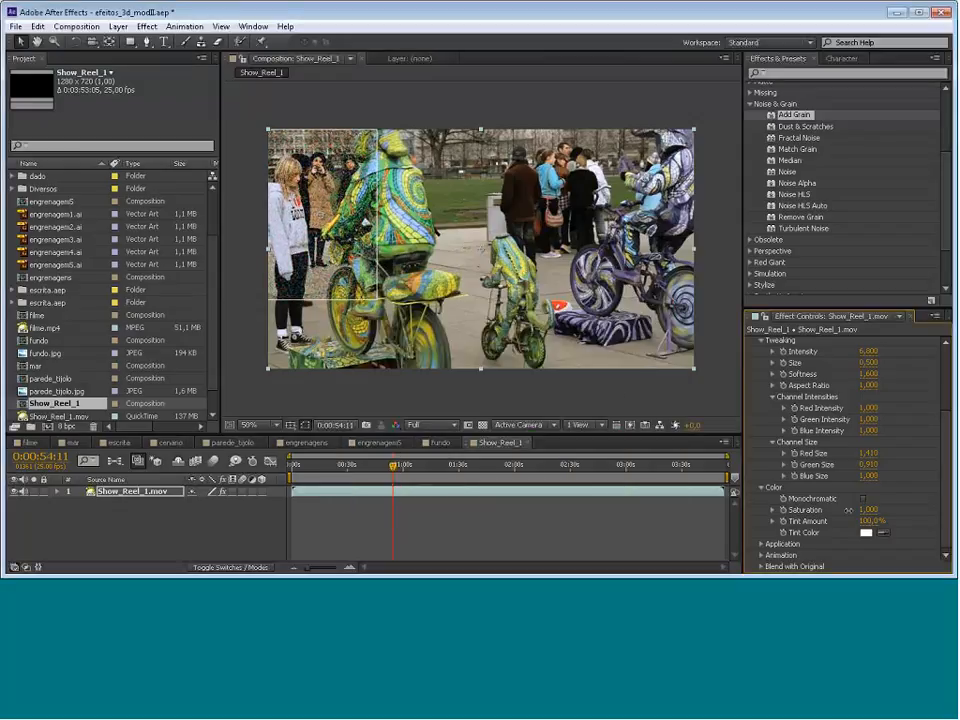
# Set Add Grain's Tint Amount to 54% and Animation Speed to 0.63, working on the frame at 0:00:54:20
pyautogui.moveTo(873, 521)
pyautogui.mouseDown()
pyautogui.moveTo(900, 522)
pyautogui.moveTo(875, 523)
pyautogui.moveTo(868, 539)
pyautogui.mouseUp()
pyautogui.moveTo(393, 465)
pyautogui.mouseDown()
pyautogui.moveTo(420, 470)
pyautogui.moveTo(393, 477)
pyautogui.mouseUp()
pyautogui.click(762, 556)
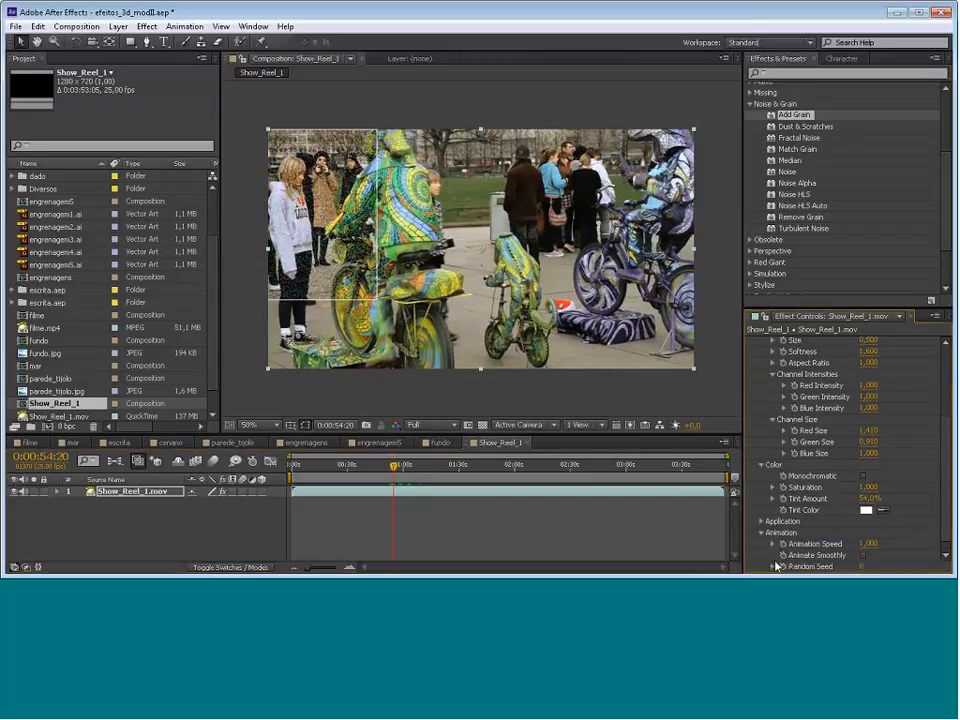
pyautogui.scroll(-2, 860, 480)
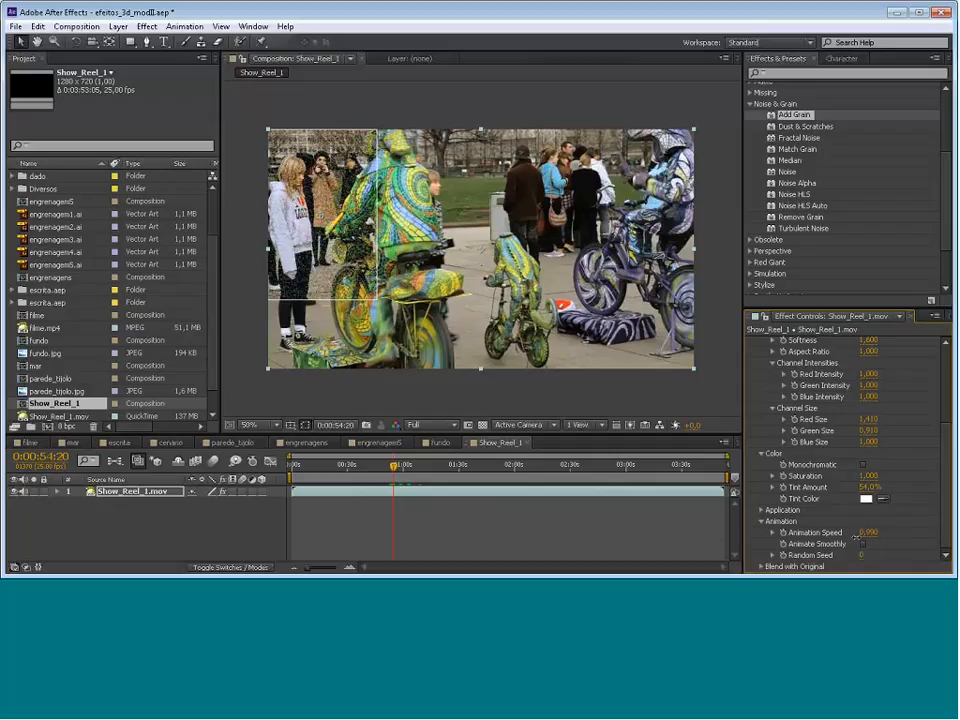
pyautogui.moveTo(946, 541); pyautogui.dragTo(872, 532)
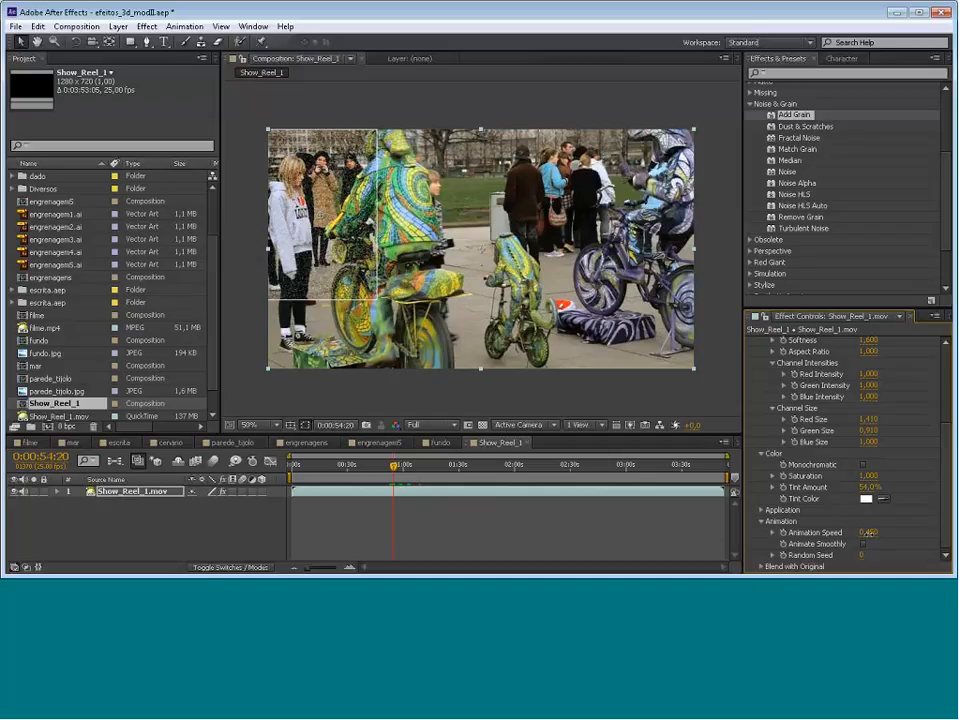
pyautogui.moveTo(872, 532); pyautogui.dragTo(890, 539)
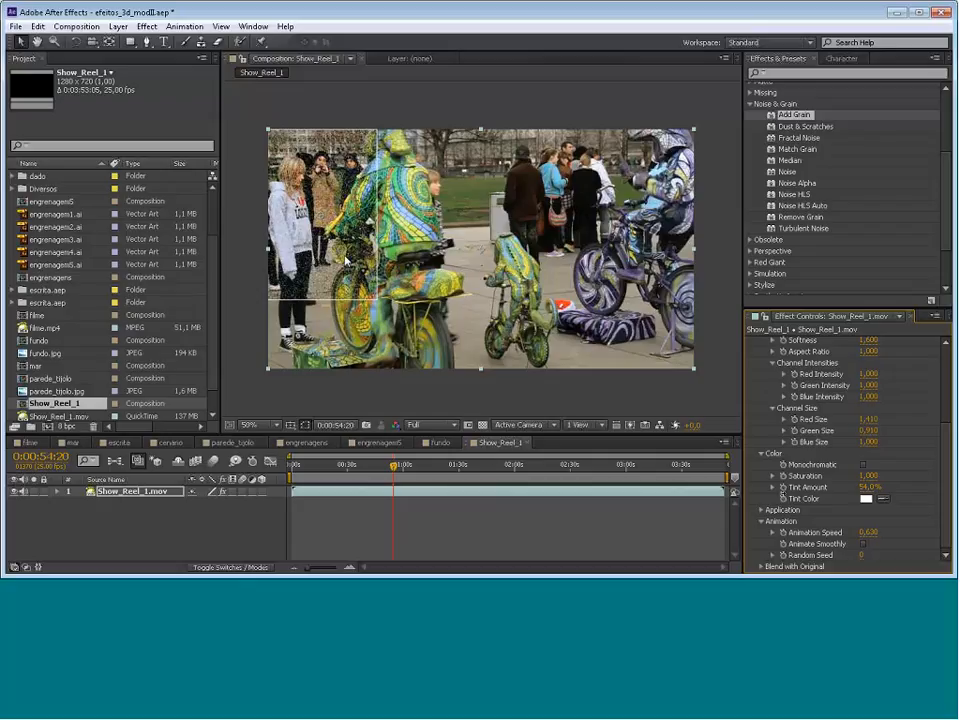
# Try an Eastman Color Neg film preset in Add Grain, and settle on a Kodak Expression preset
pyautogui.moveTo(942, 495); pyautogui.dragTo(934, 386)
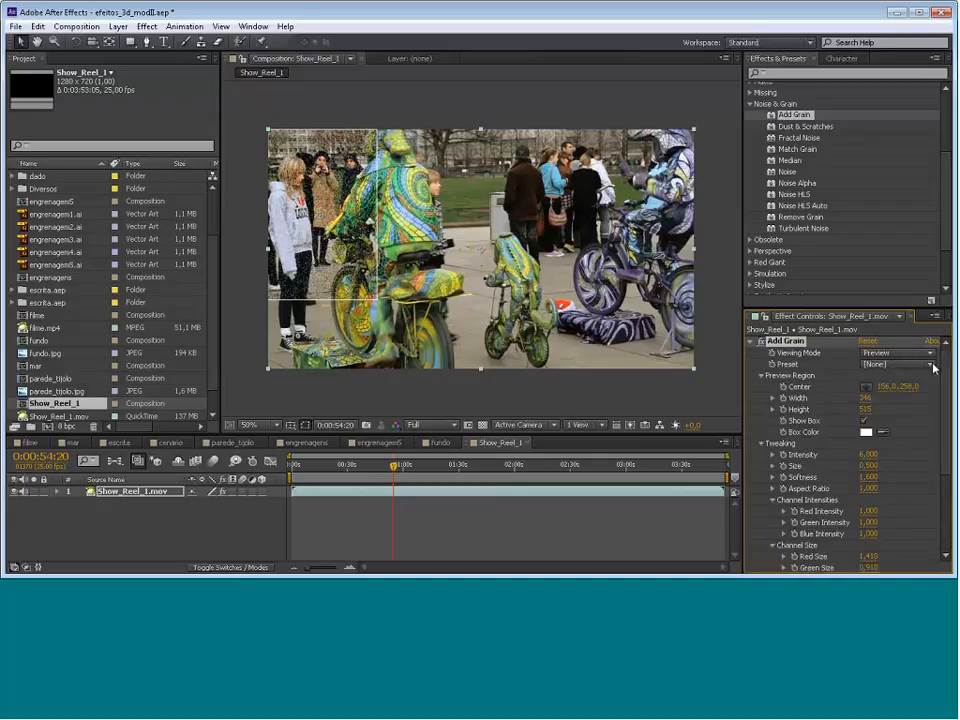
pyautogui.click(933, 366)
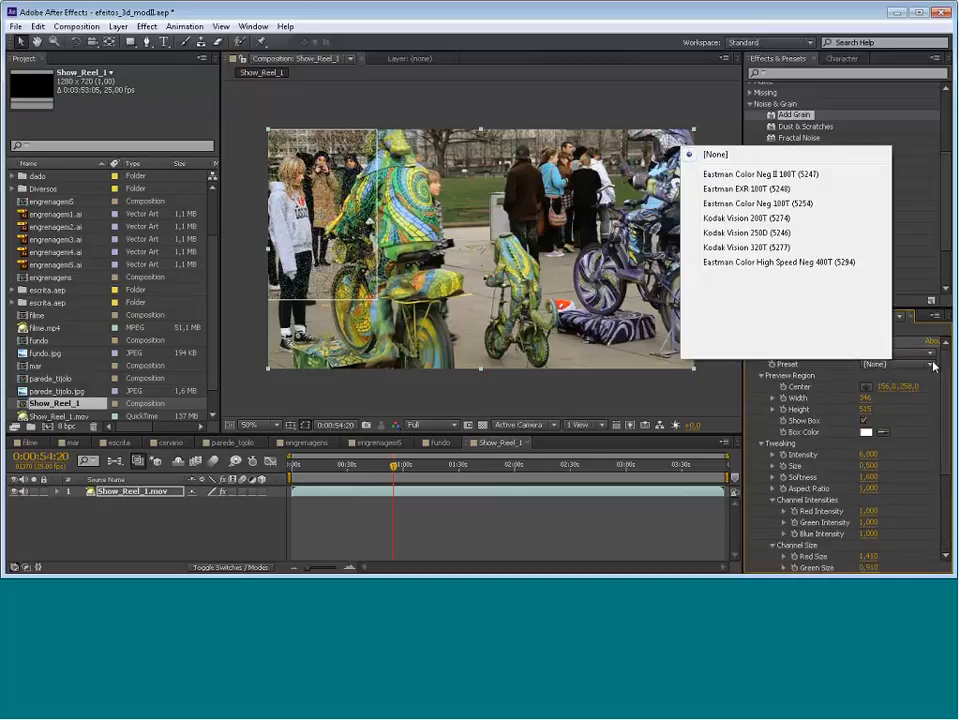
pyautogui.click(740, 176)
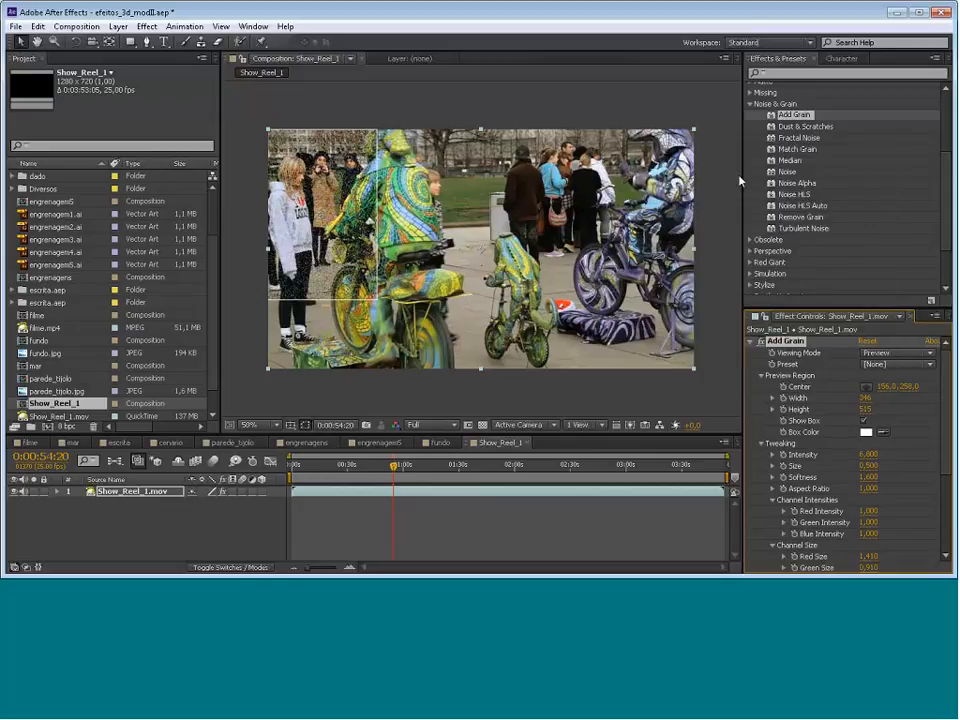
pyautogui.click(908, 365)
pyautogui.click(729, 232)
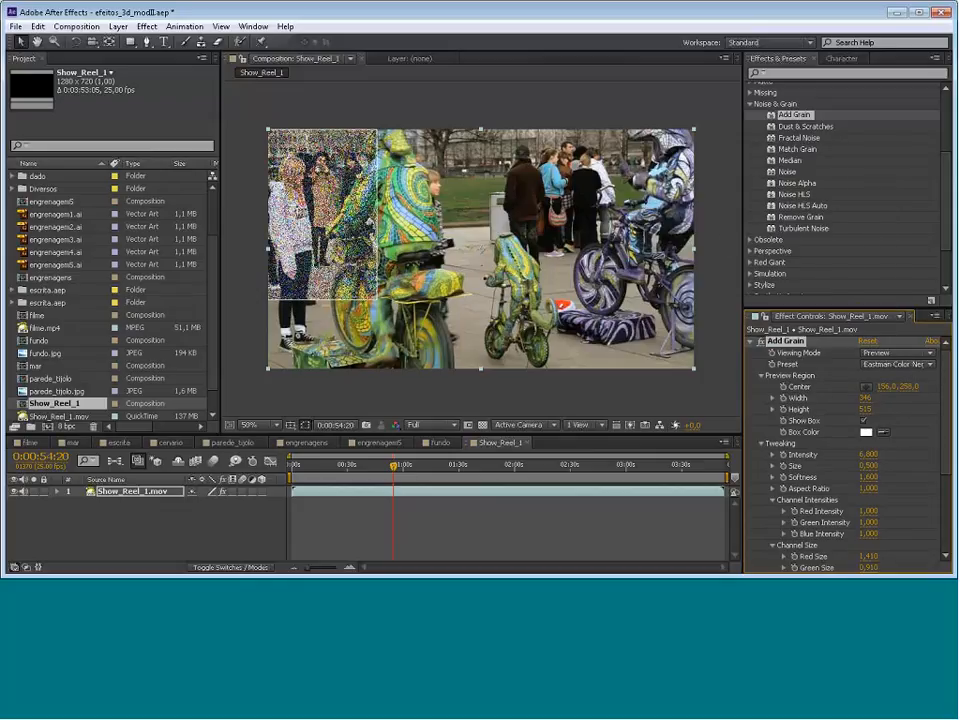
pyautogui.click(885, 364)
pyautogui.click(772, 291)
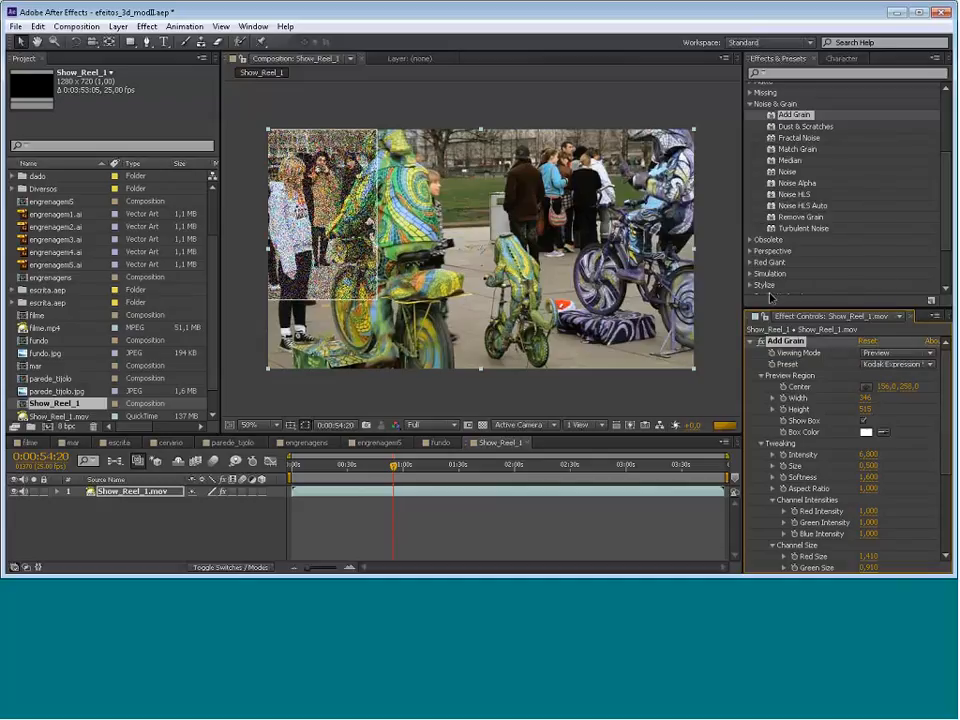
# Switch Add Grain's Viewing Mode to Final Output and collapse the effect's settings
pyautogui.click(933, 355)
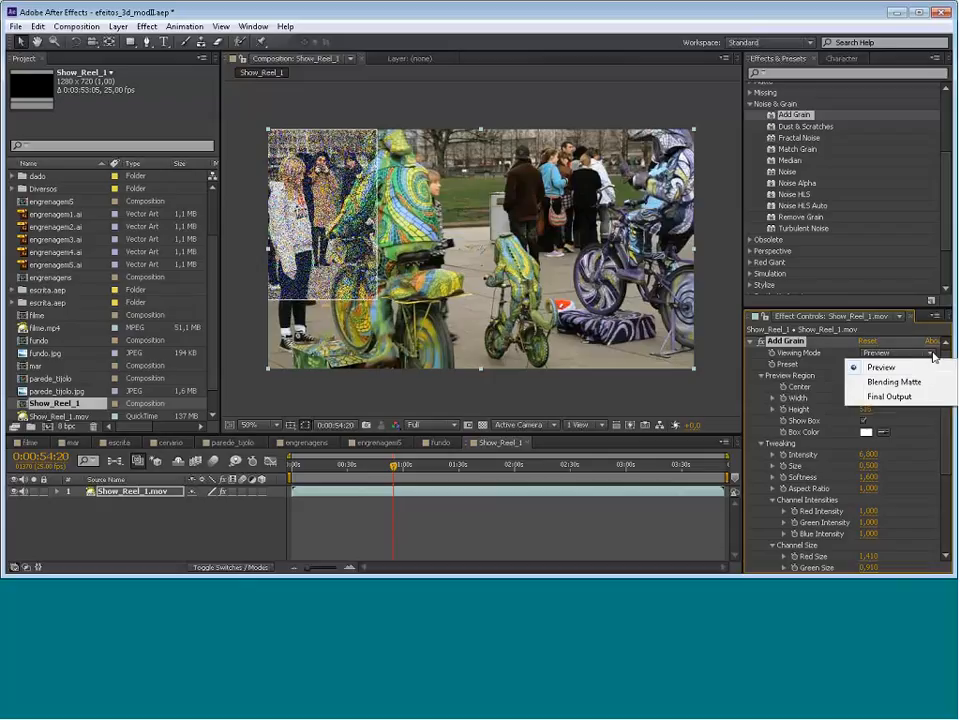
pyautogui.click(886, 397)
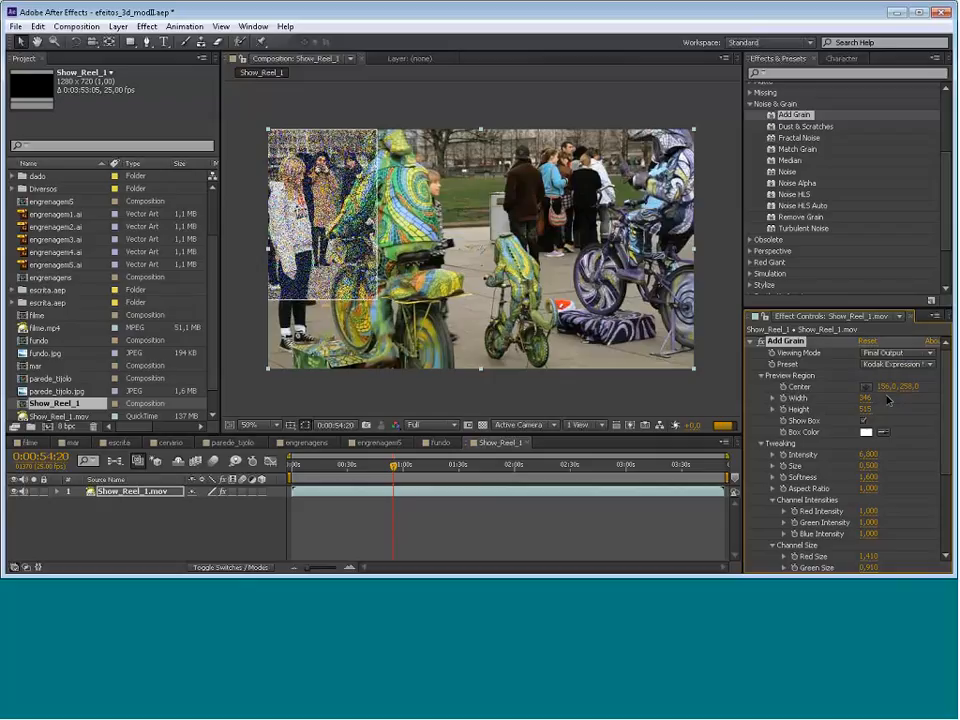
pyautogui.click(750, 341)
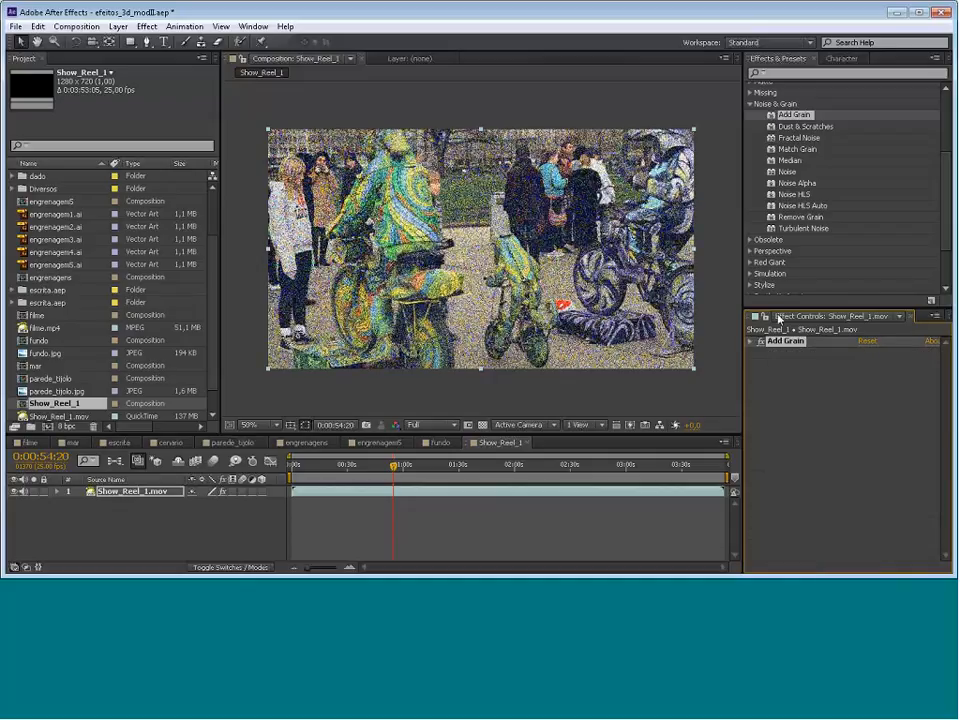
# Disable Add Grain and apply the Noise effect from Noise & Grain to the Show_Reel_1 footage
pyautogui.click(790, 163)
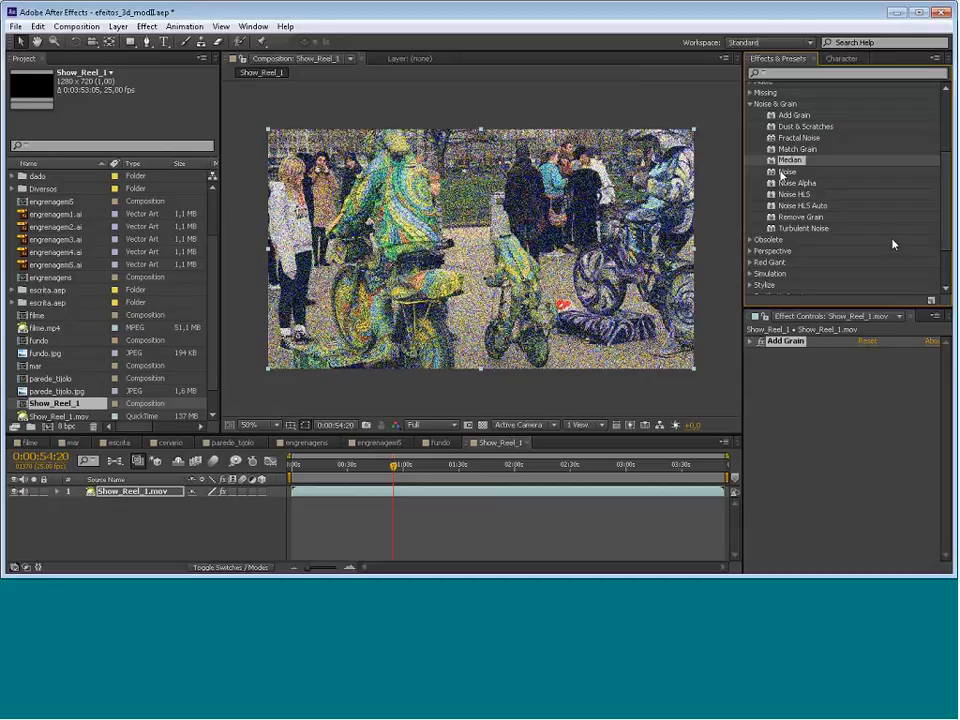
pyautogui.click(776, 172)
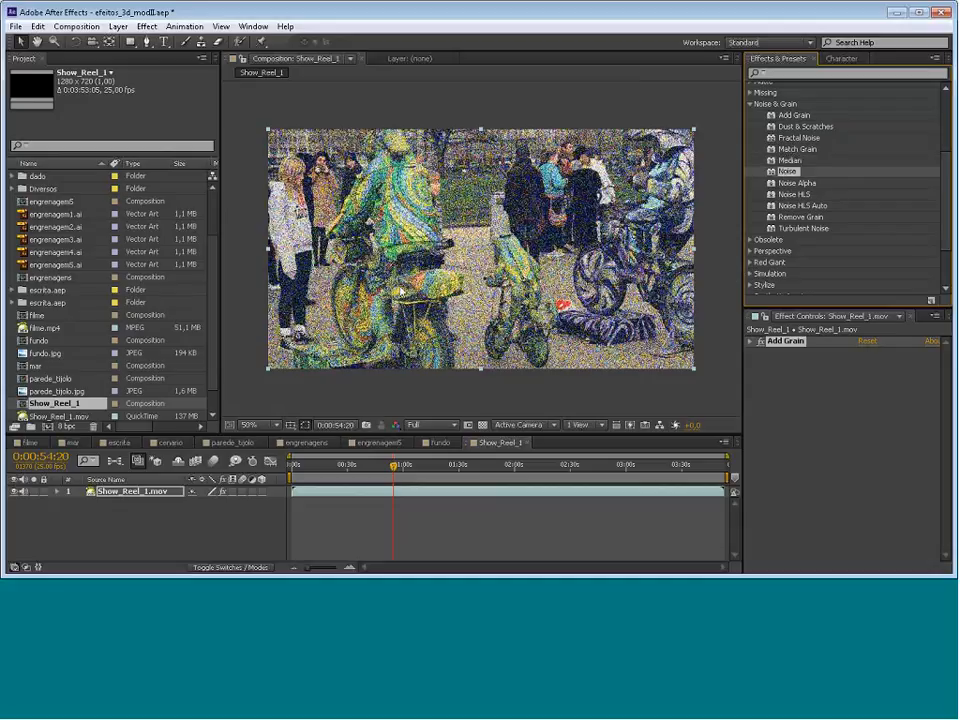
pyautogui.click(759, 342)
pyautogui.moveTo(774, 171); pyautogui.dragTo(578, 229)
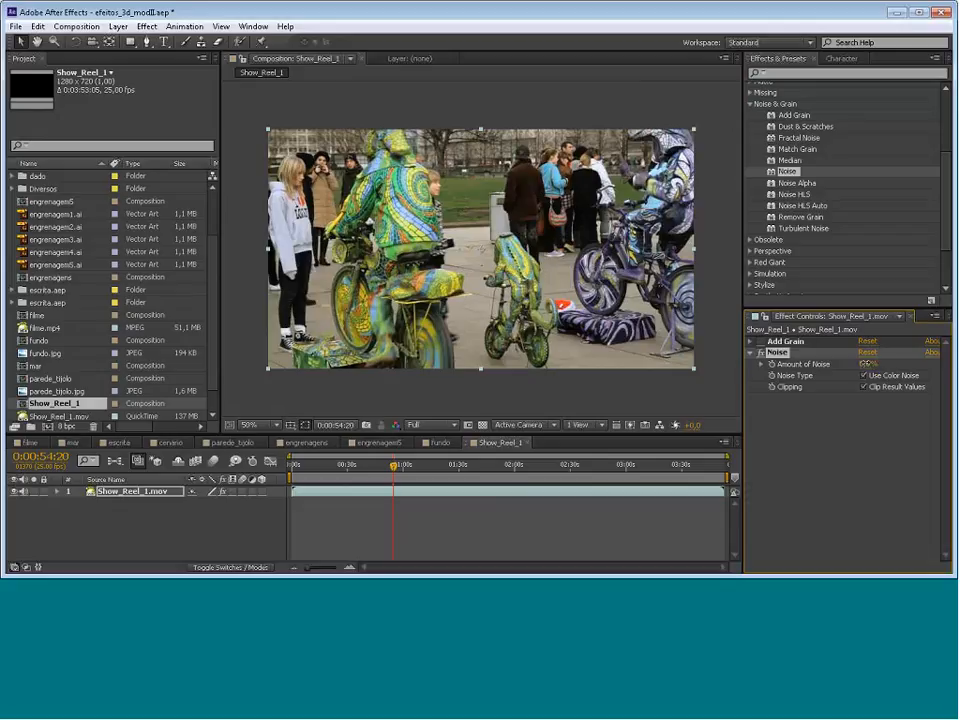
# Set Amount of Noise to 25% with Use Color Noise off, and disable and collapse the Noise effect
pyautogui.moveTo(867, 364); pyautogui.dragTo(886, 375)
pyautogui.moveTo(864, 364); pyautogui.dragTo(861, 364)
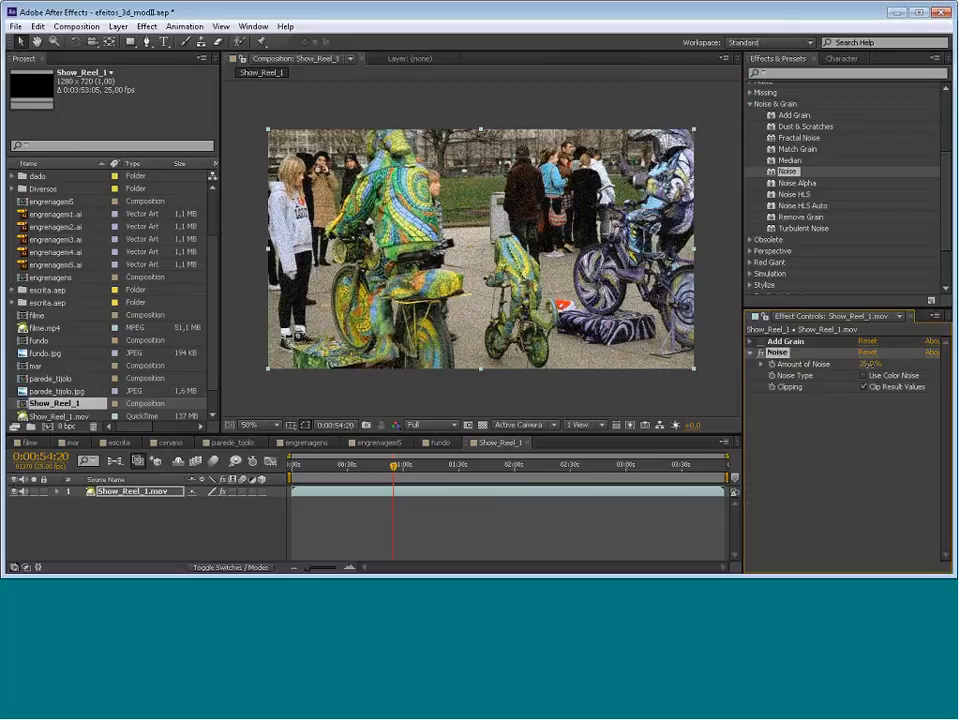
pyautogui.moveTo(864, 371)
pyautogui.mouseDown()
pyautogui.moveTo(908, 370)
pyautogui.moveTo(883, 374)
pyautogui.mouseUp()
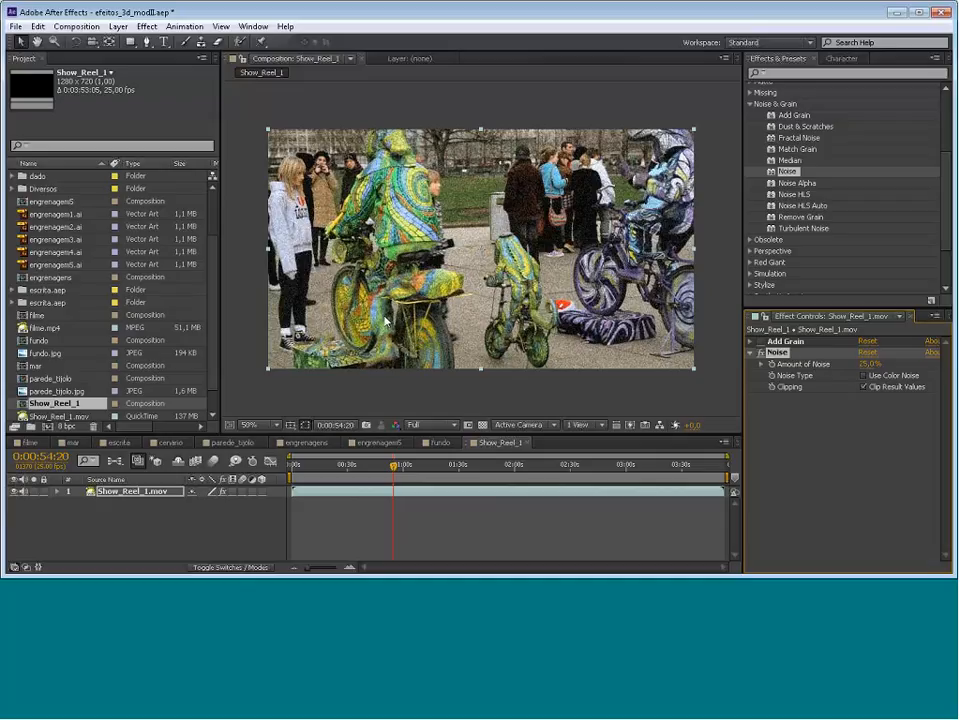
pyautogui.click(752, 353)
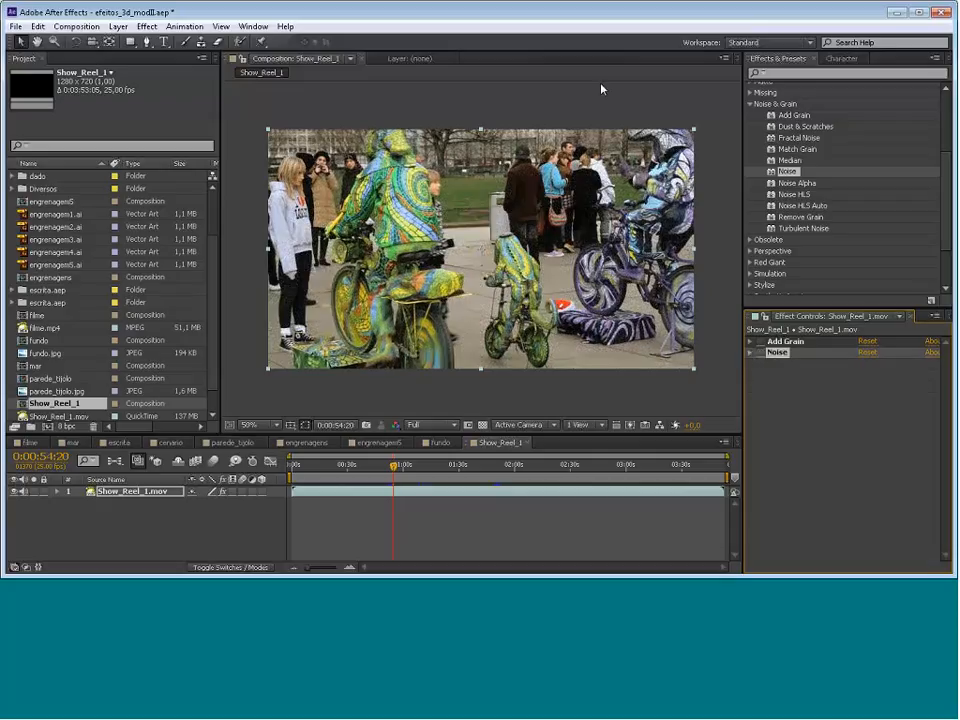
# Create a black 1280 x 720 px solid layer above the Show_Reel_1 footage
pyautogui.click(790, 139)
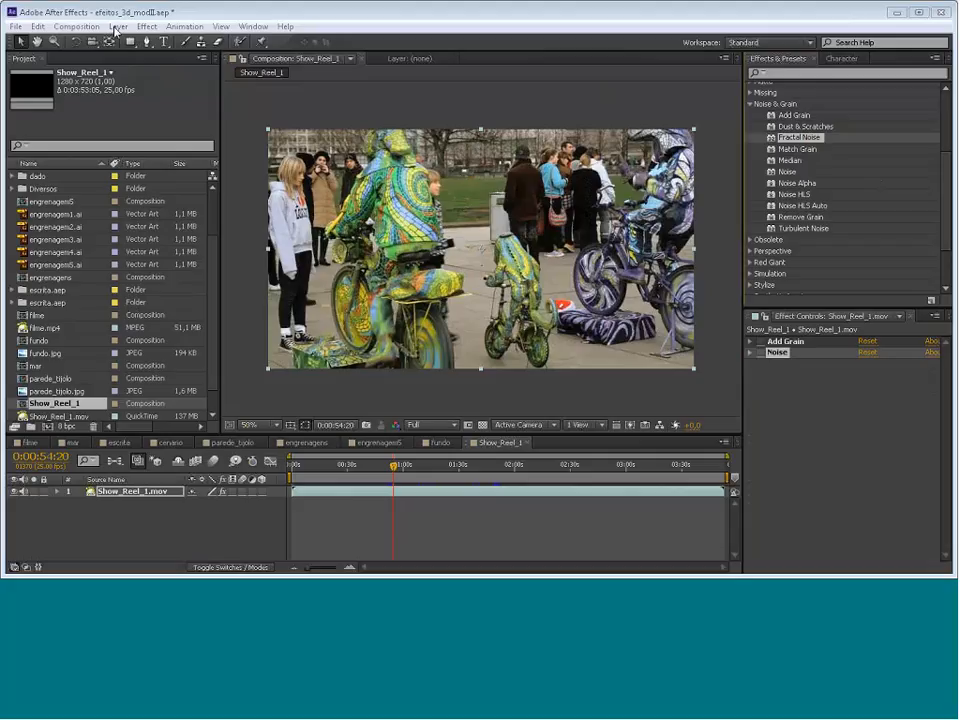
pyautogui.click(115, 27)
pyautogui.click(117, 8)
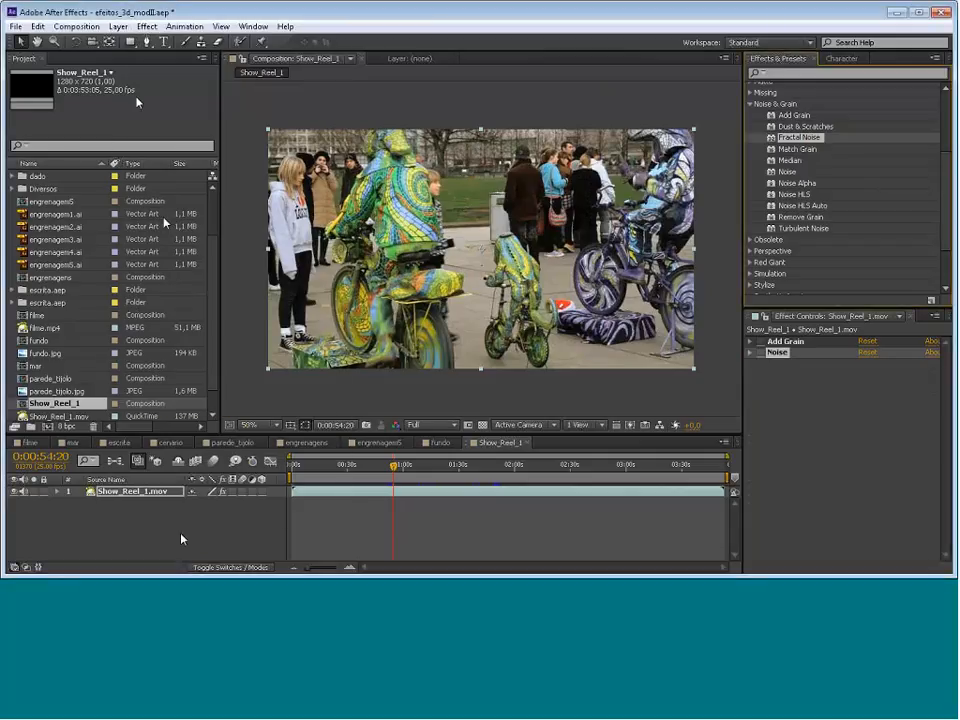
pyautogui.click(118, 26)
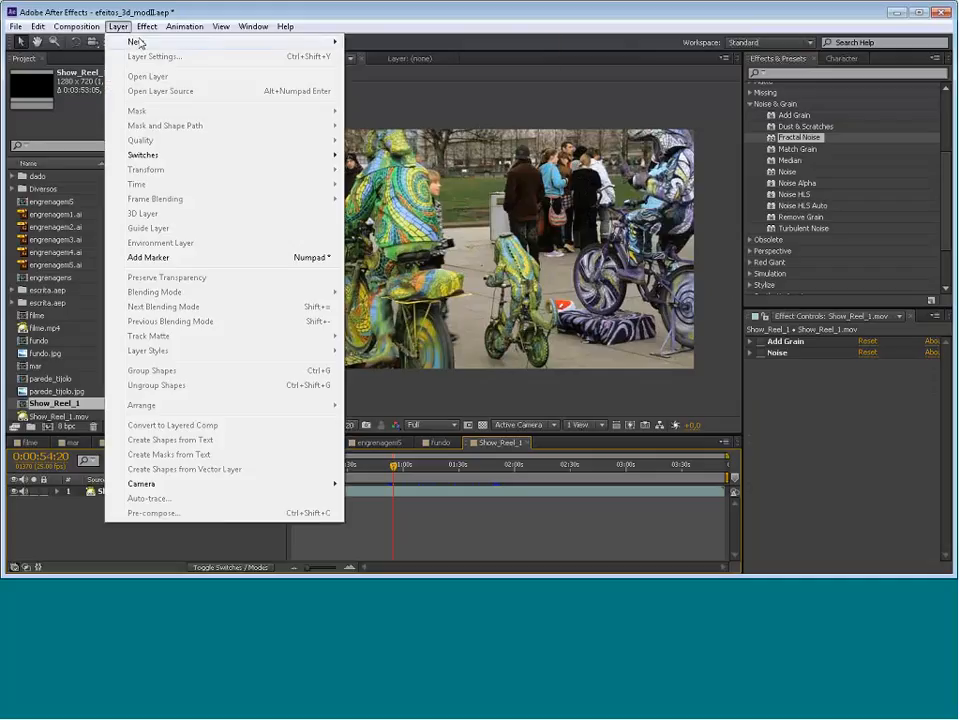
pyautogui.moveTo(138, 42)
pyautogui.click(366, 57)
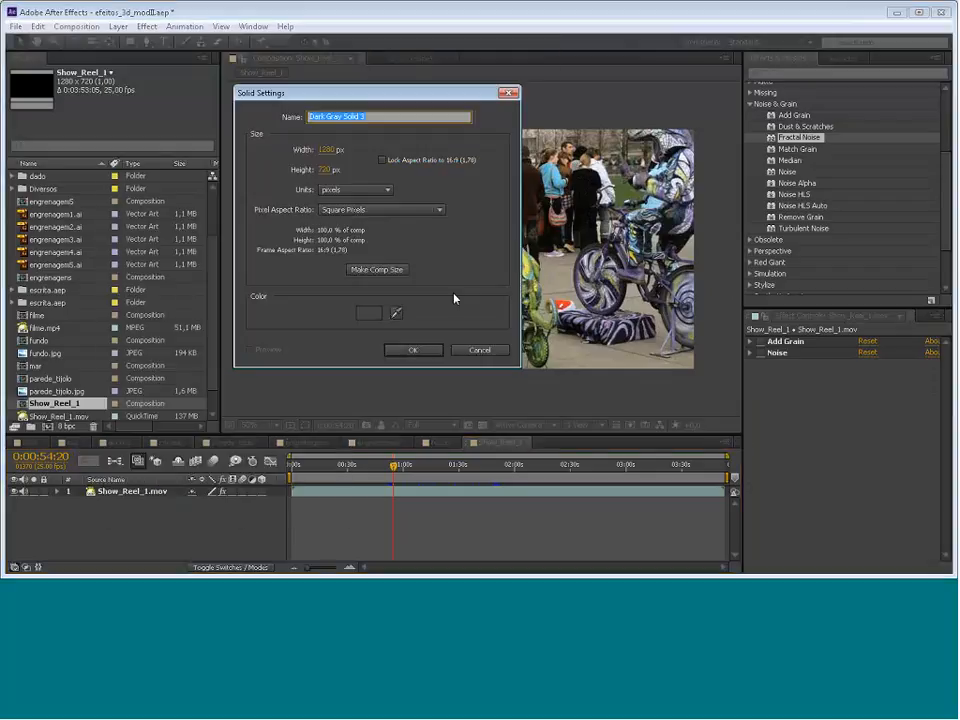
pyautogui.click(369, 313)
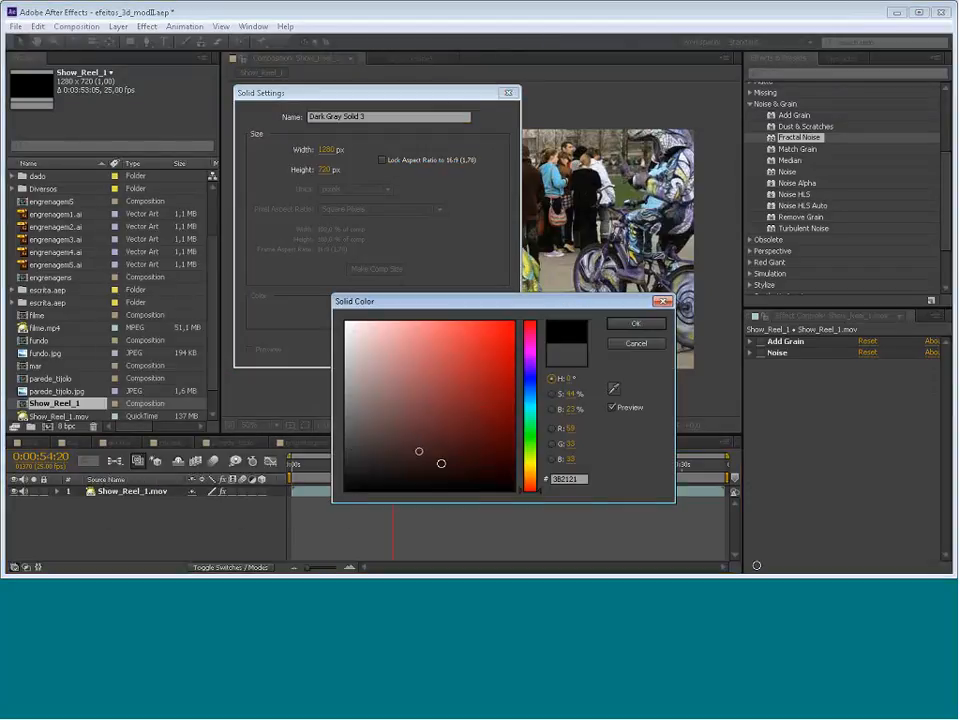
pyautogui.click(635, 324)
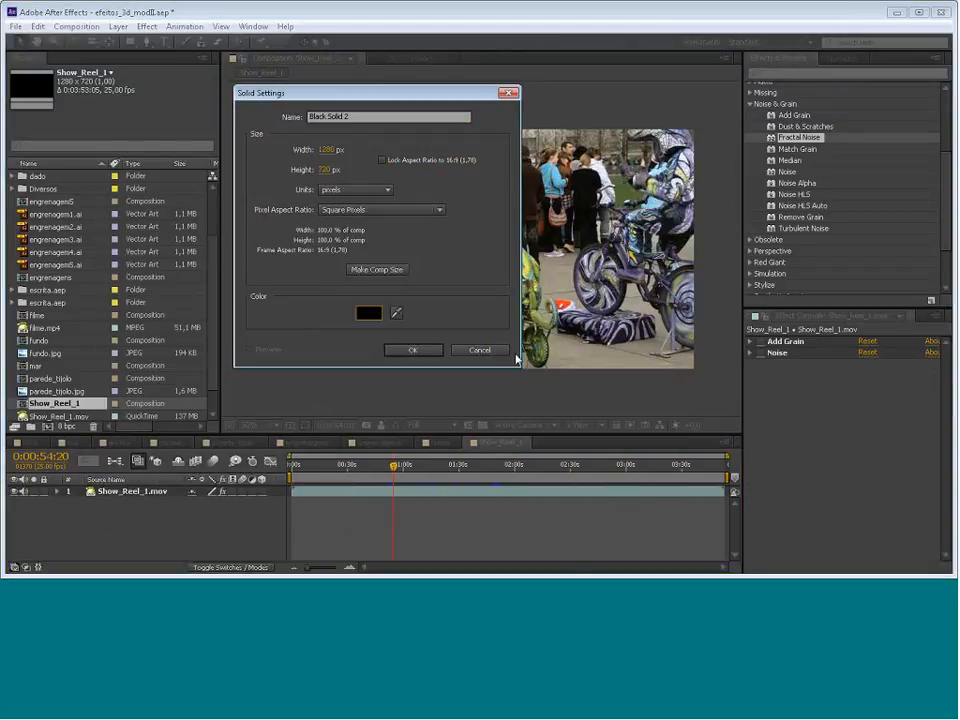
pyautogui.click(433, 350)
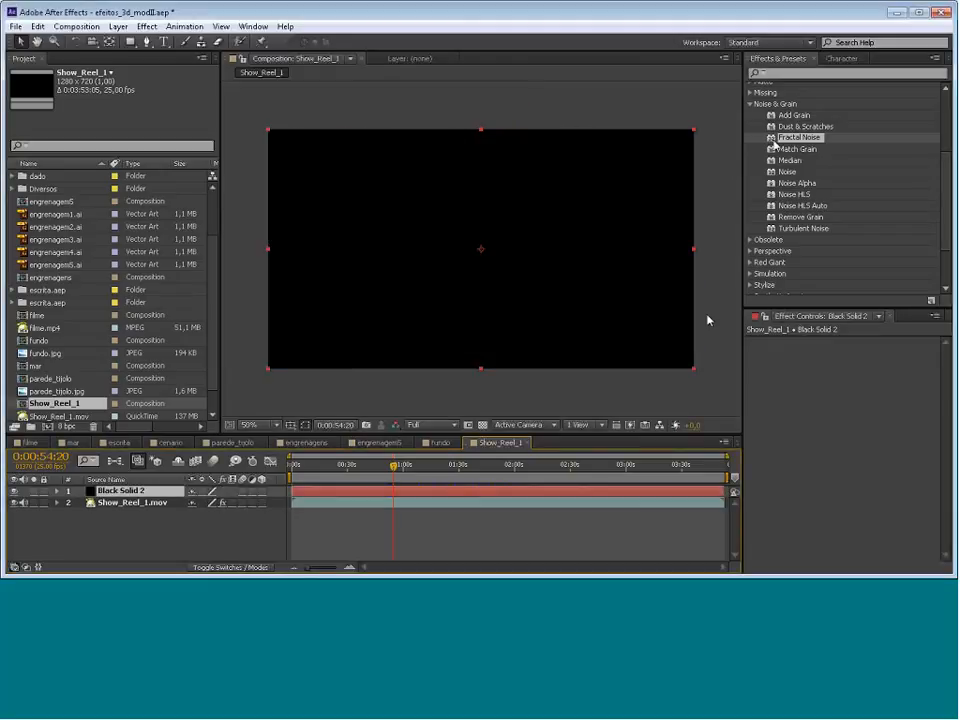
# Apply Fractal Noise to the black solid and set its Fractal Type to Turbulent Smooth
pyautogui.moveTo(707, 320); pyautogui.dragTo(547, 331)
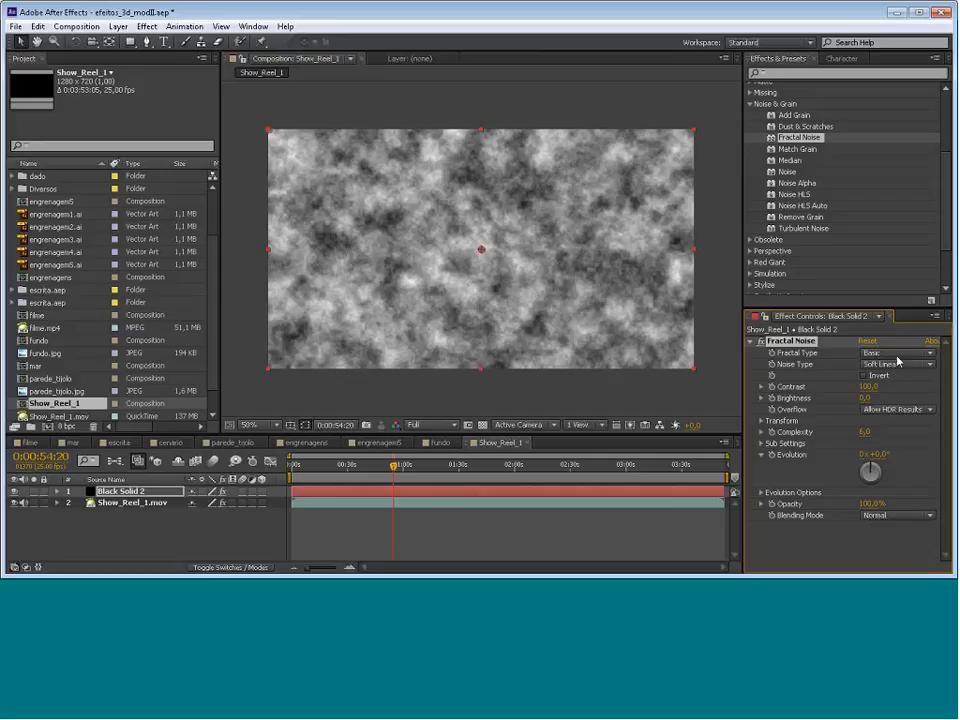
pyautogui.click(930, 353)
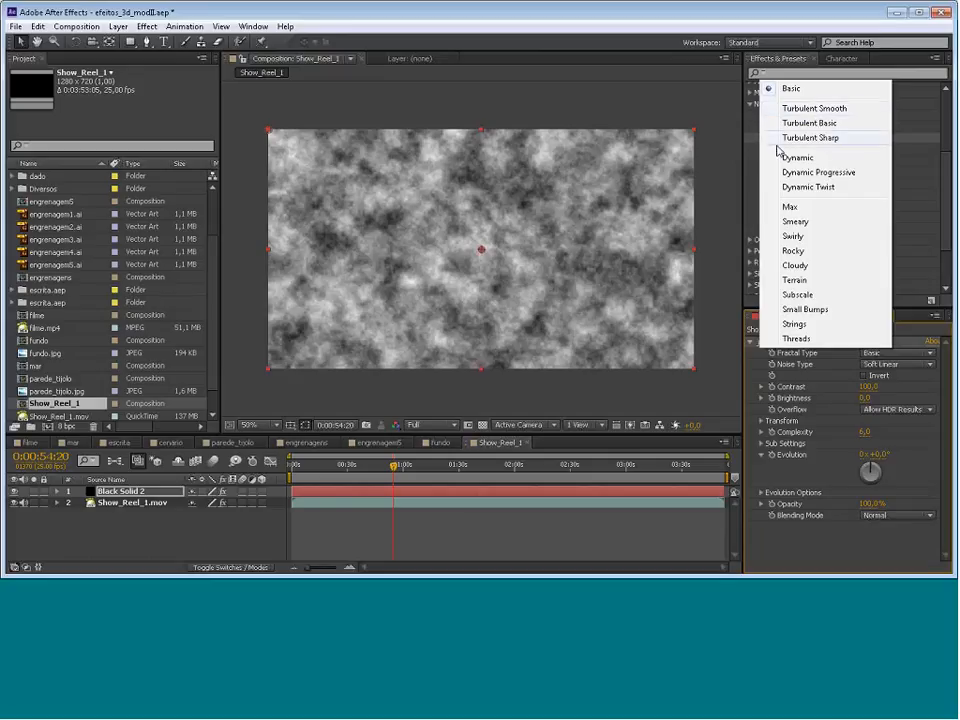
pyautogui.click(795, 112)
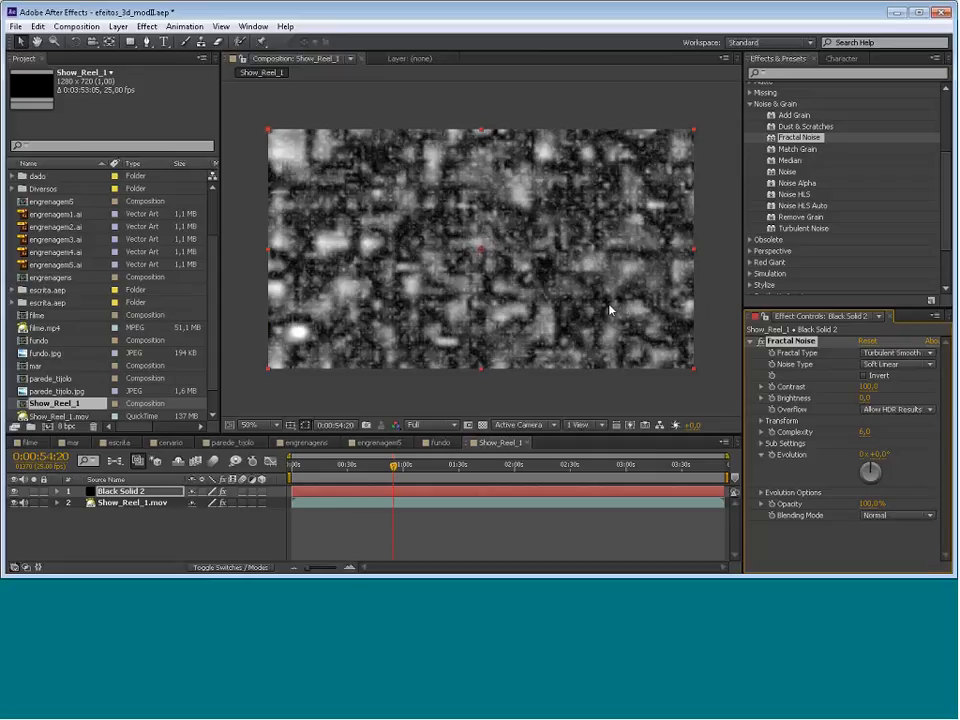
# Apply the Color Correction effect Tint to the black solid, following its Fractal Noise
pyautogui.click(793, 73)
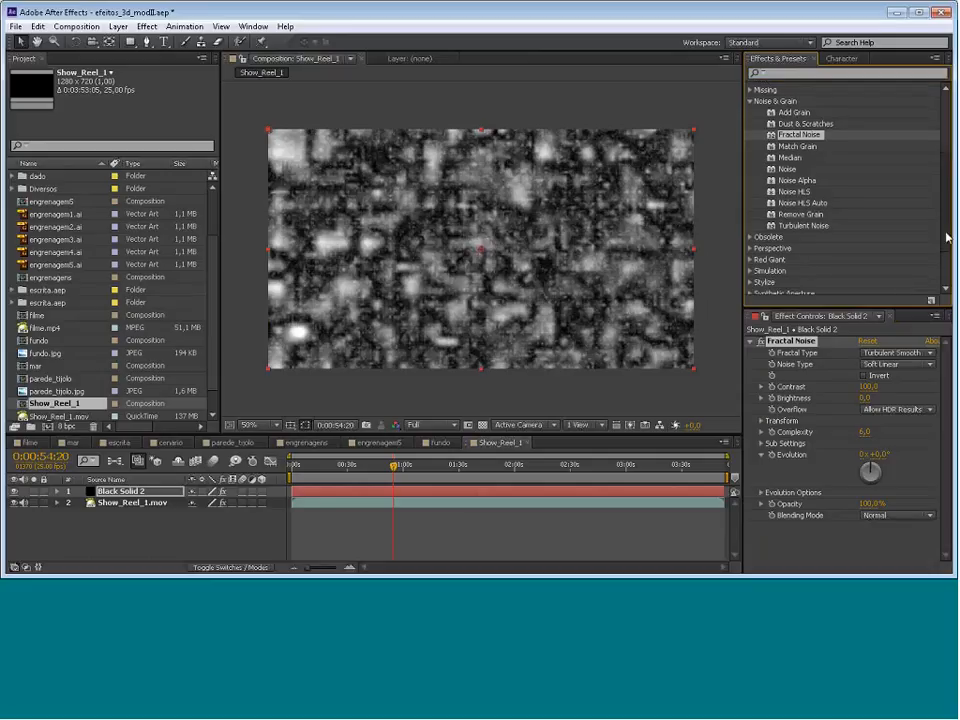
pyautogui.scroll(-2, 948, 245)
pyautogui.moveTo(948, 255); pyautogui.dragTo(944, 168)
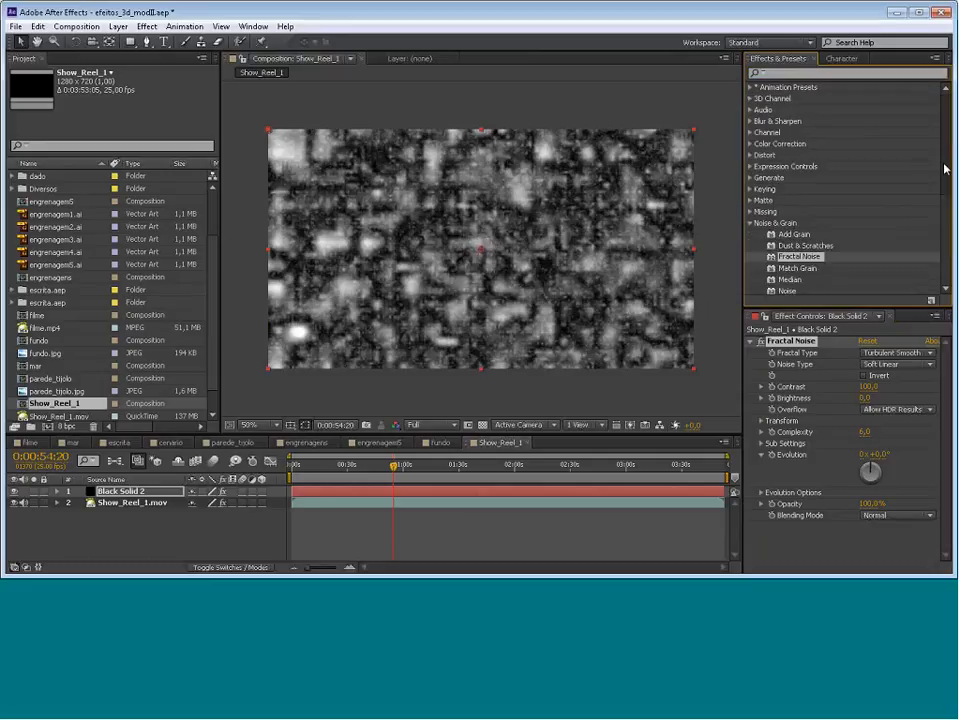
pyautogui.click(750, 144)
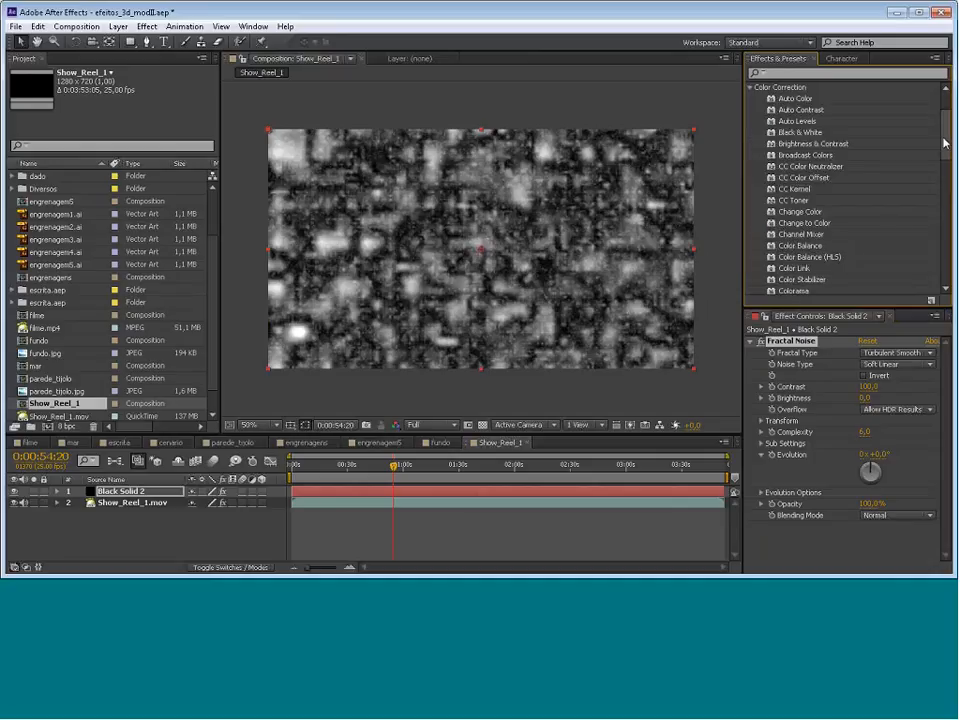
pyautogui.scroll(-2, 942, 170)
pyautogui.moveTo(942, 170)
pyautogui.mouseDown()
pyautogui.moveTo(939, 199)
pyautogui.moveTo(943, 130)
pyautogui.moveTo(936, 193)
pyautogui.mouseUp()
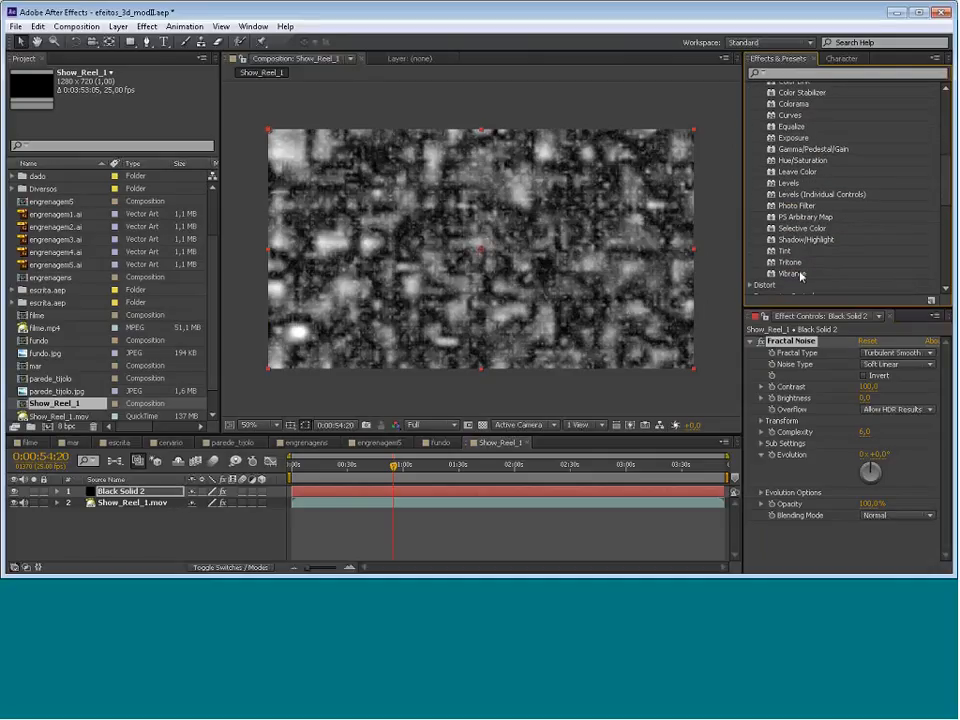
pyautogui.moveTo(782, 251); pyautogui.dragTo(547, 253)
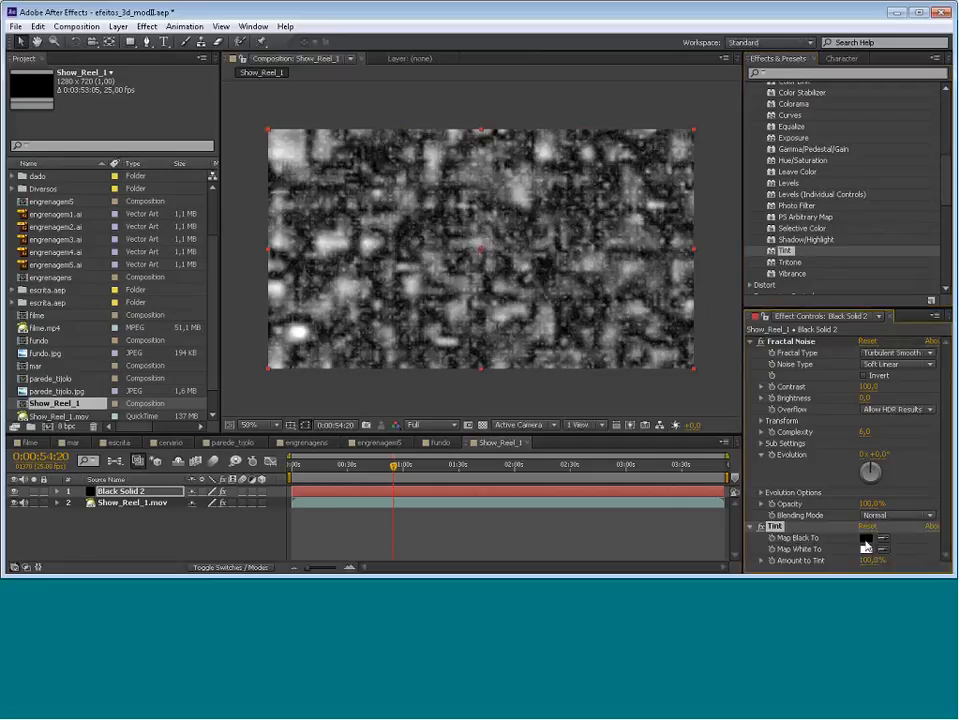
# Set the Tint effect's Map Black To colour on Black Solid 2 to a light brown, AC8655
pyautogui.click(864, 540)
pyautogui.click(456, 400)
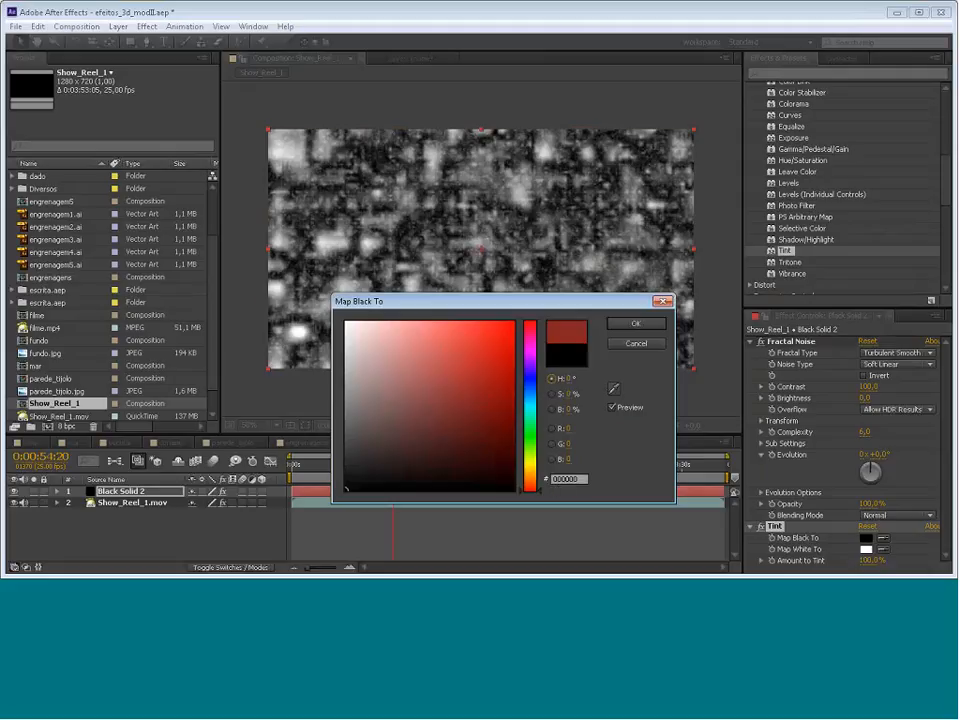
pyautogui.click(386, 385)
pyautogui.click(530, 475)
pyautogui.click(430, 418)
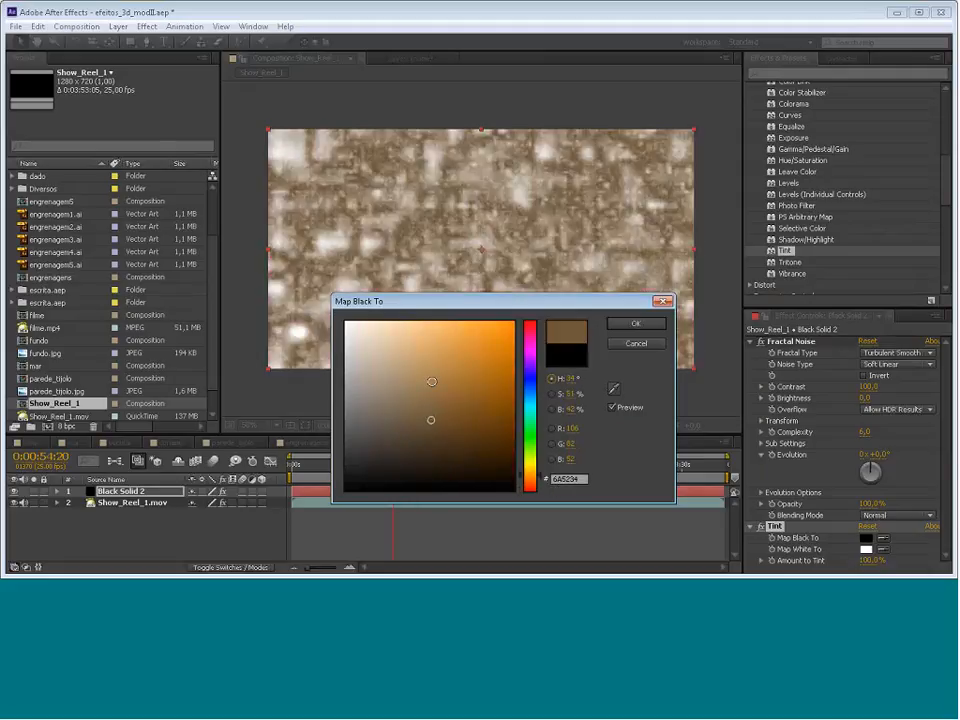
pyautogui.click(430, 376)
pyautogui.click(636, 323)
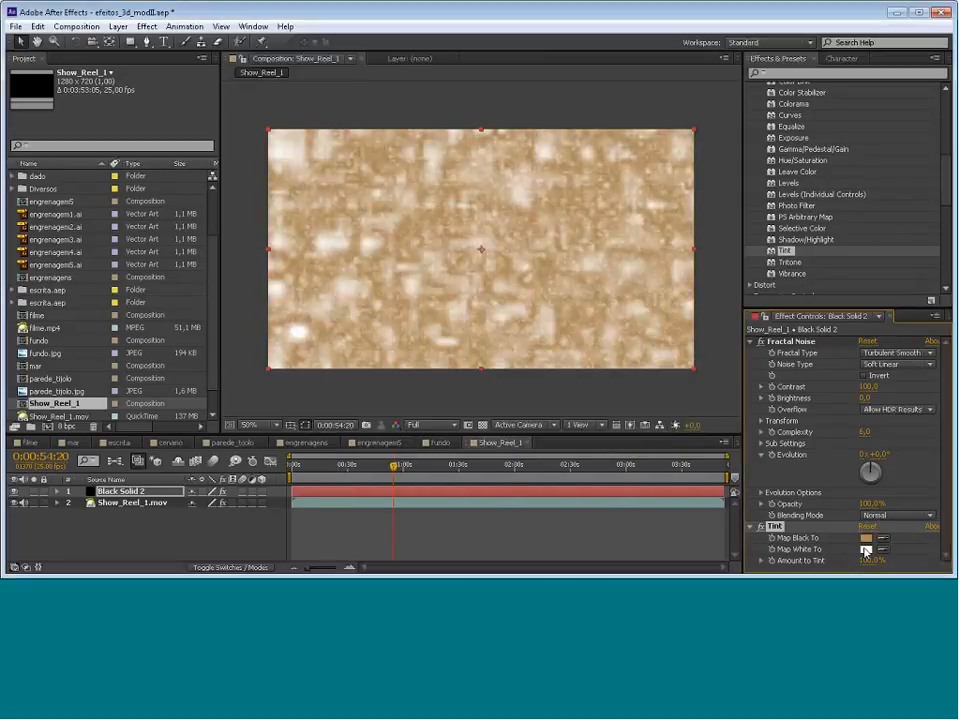
pyautogui.click(866, 549)
pyautogui.click(530, 442)
pyautogui.click(388, 422)
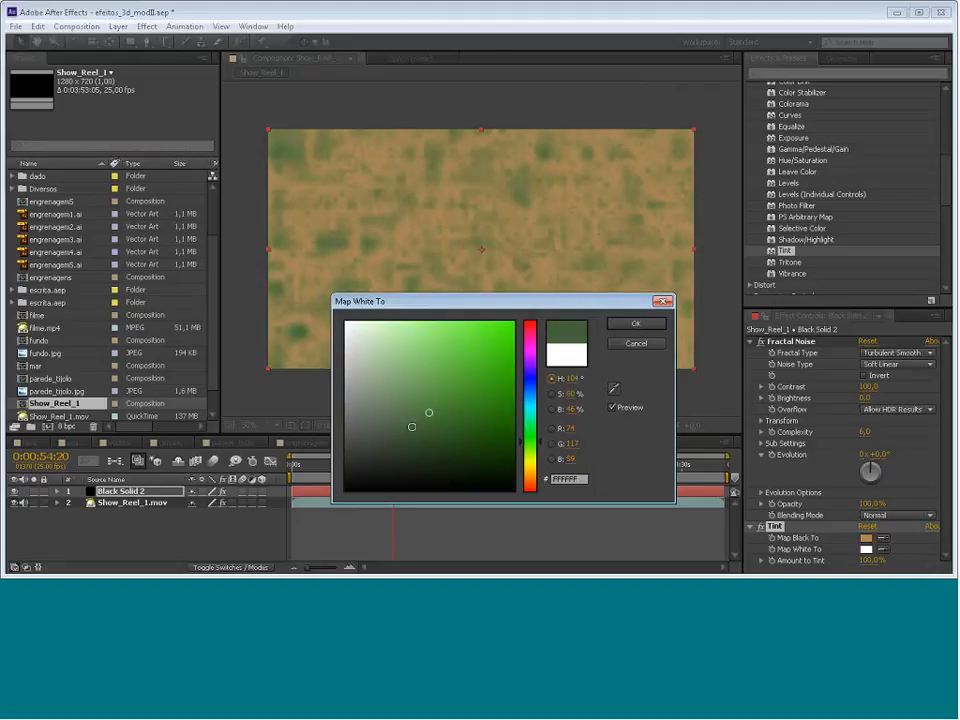
pyautogui.click(410, 430)
pyautogui.click(381, 424)
pyautogui.click(448, 476)
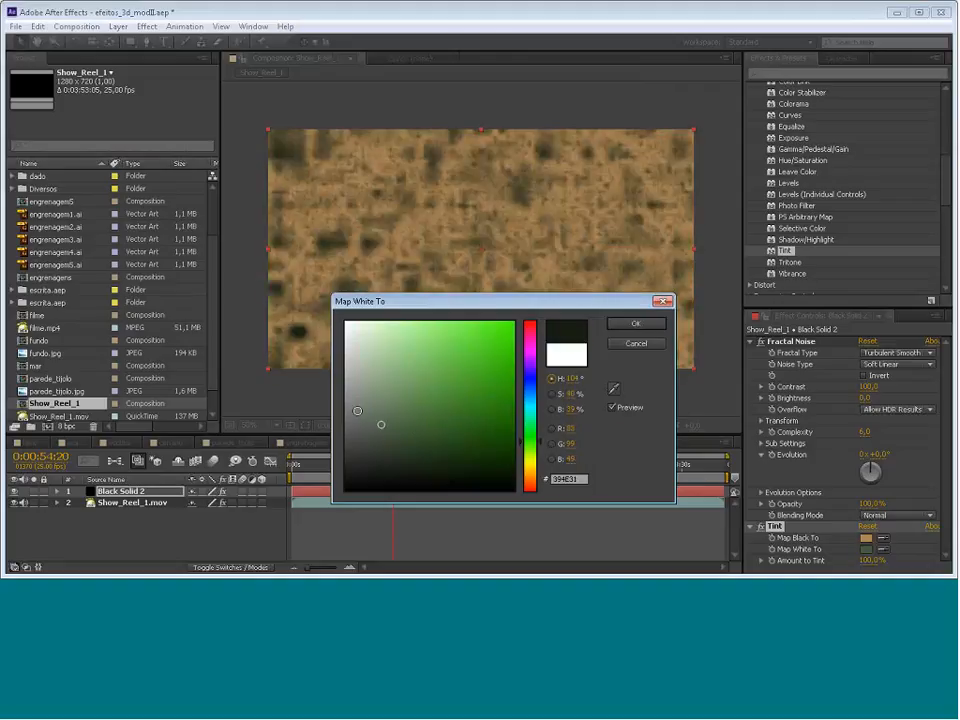
pyautogui.click(468, 467)
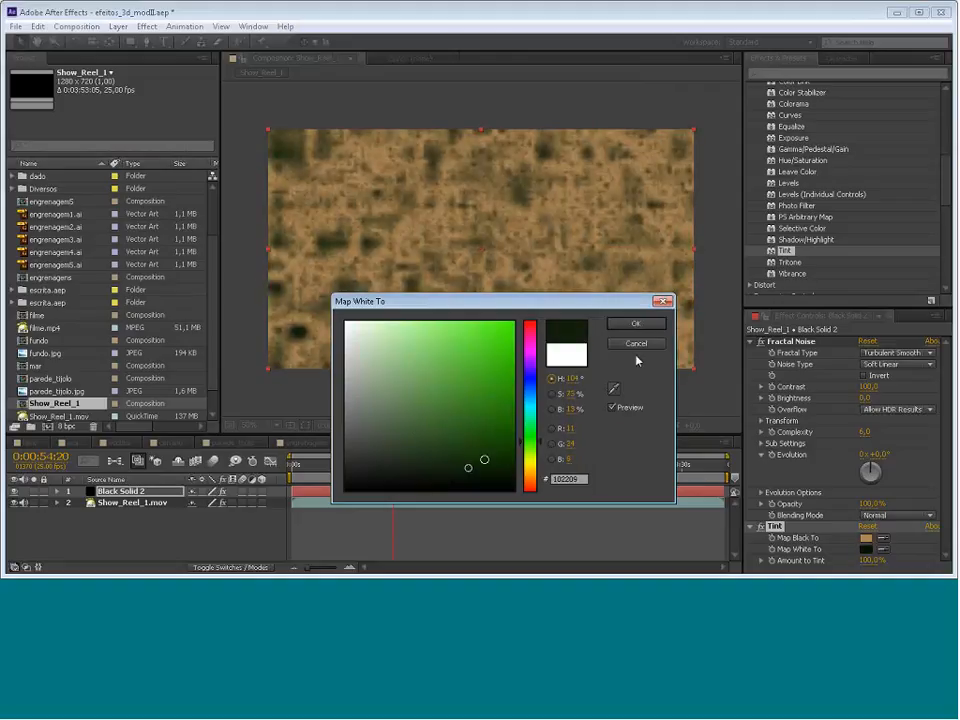
pyautogui.click(475, 473)
pyautogui.moveTo(539, 441)
pyautogui.mouseDown()
pyautogui.moveTo(541, 412)
pyautogui.moveTo(538, 435)
pyautogui.moveTo(540, 420)
pyautogui.mouseUp()
pyautogui.click(650, 344)
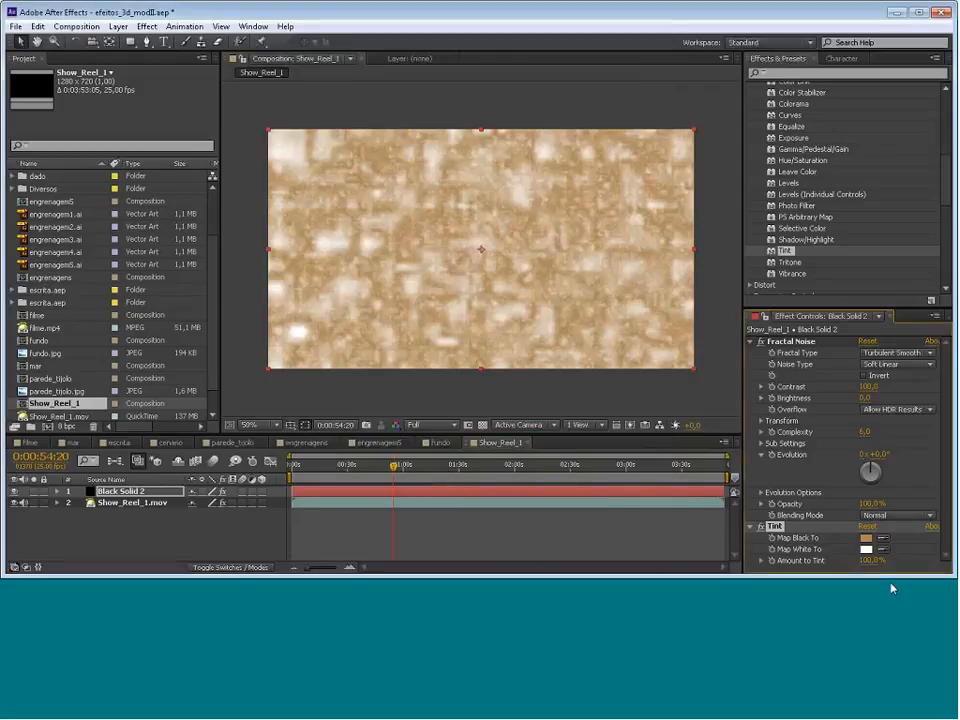
# Change the Tint effect's Map Black To colour to a medium-dark green
pyautogui.click(866, 540)
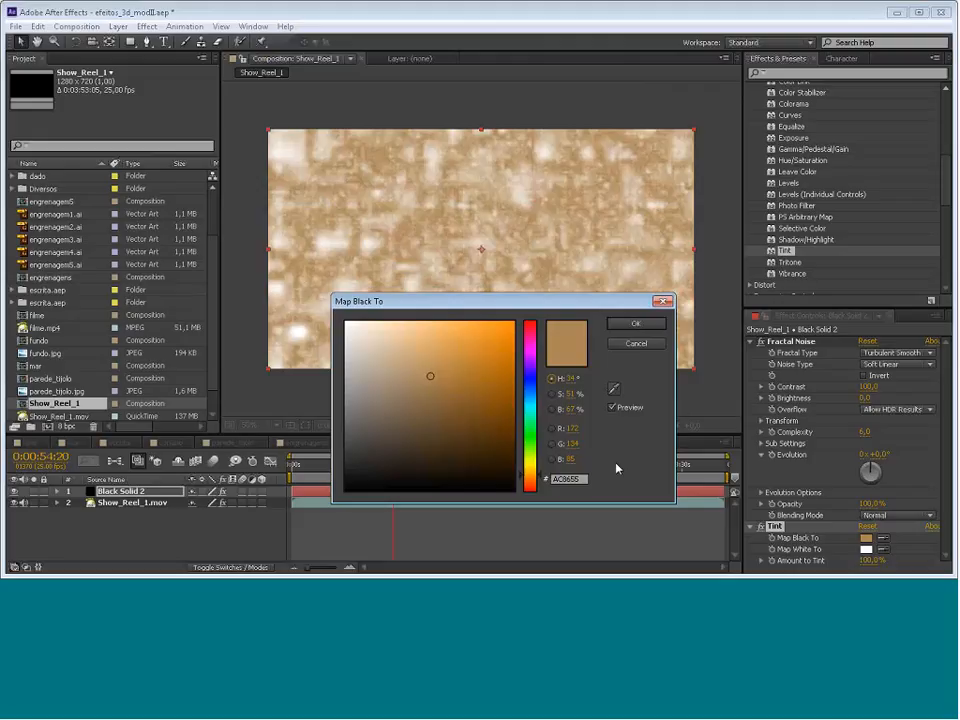
pyautogui.click(532, 437)
pyautogui.moveTo(457, 409); pyautogui.dragTo(432, 432)
pyautogui.click(635, 323)
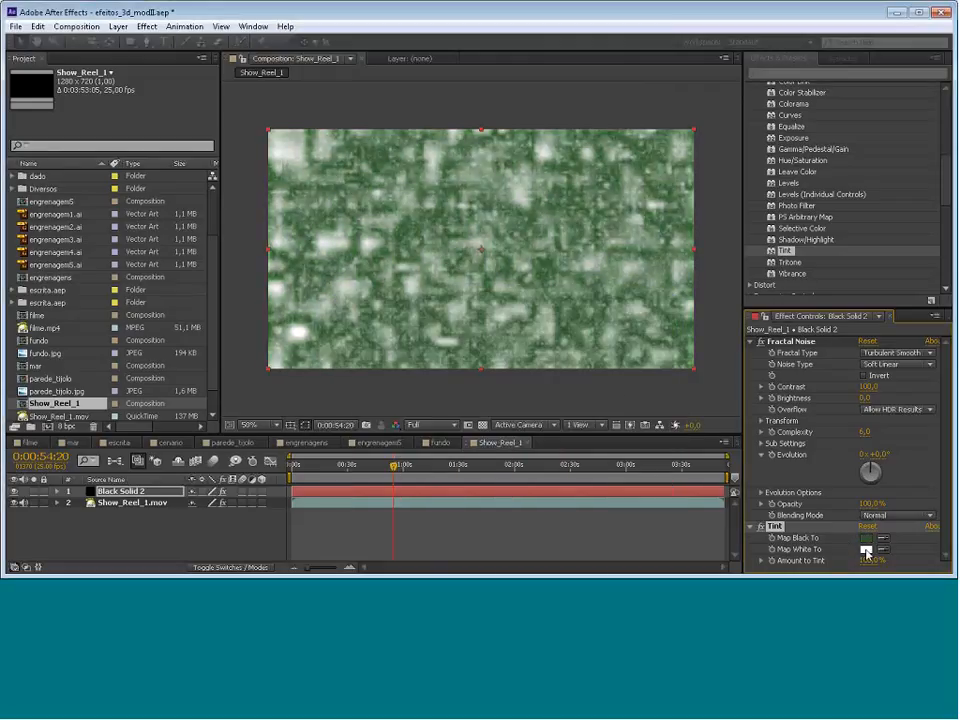
# Set the Tint effect's Map White To colour to a saturated bright orange
pyautogui.click(866, 549)
pyautogui.click(530, 472)
pyautogui.click(424, 412)
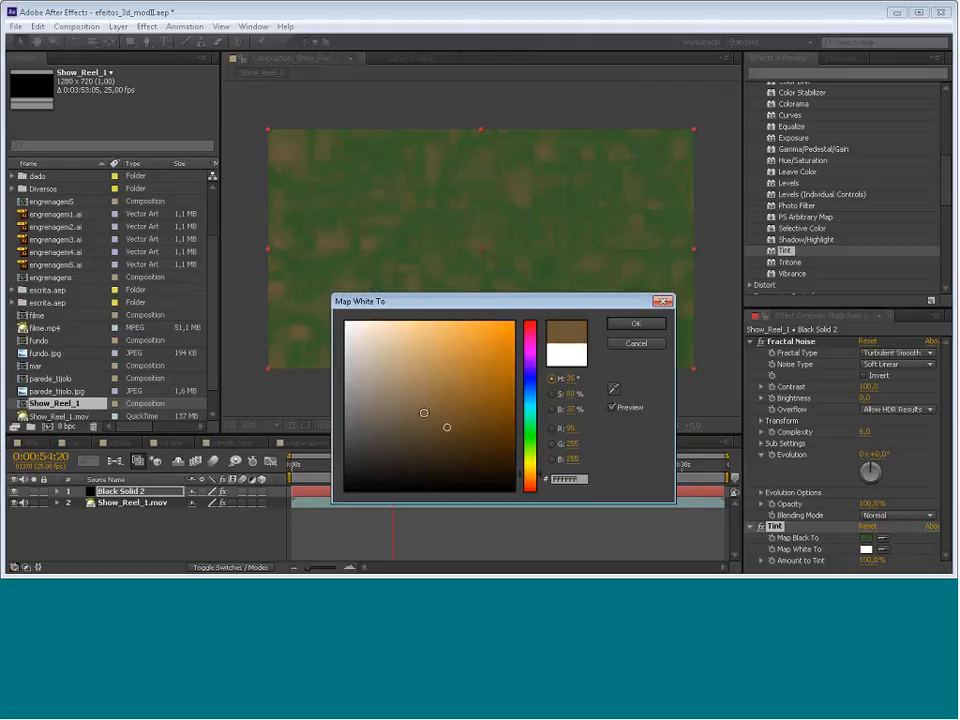
pyautogui.moveTo(424, 412); pyautogui.dragTo(512, 340)
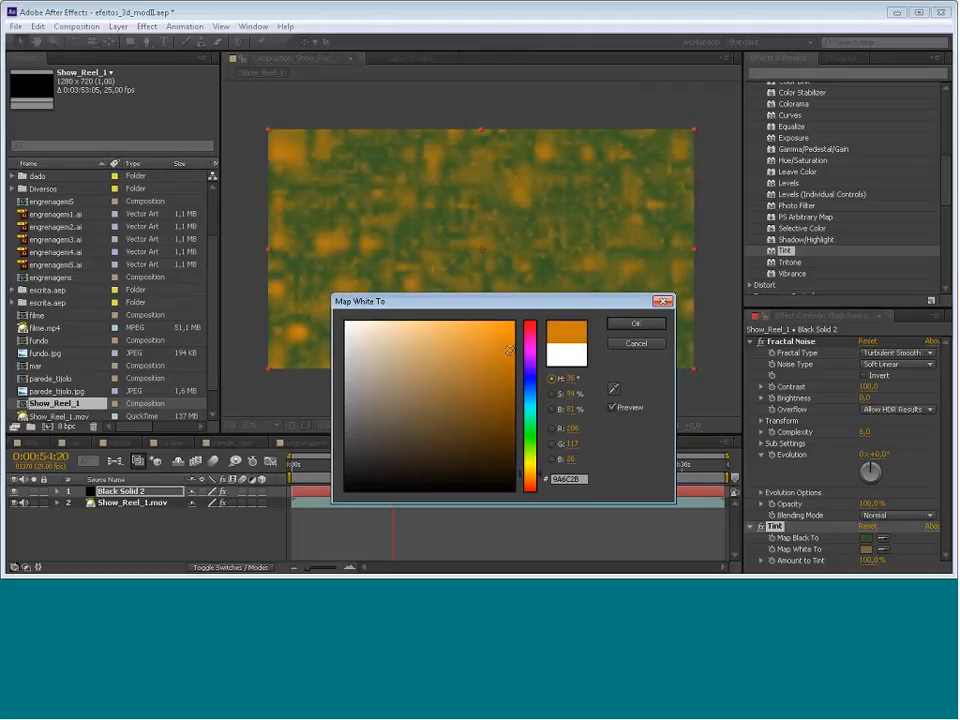
pyautogui.click(636, 323)
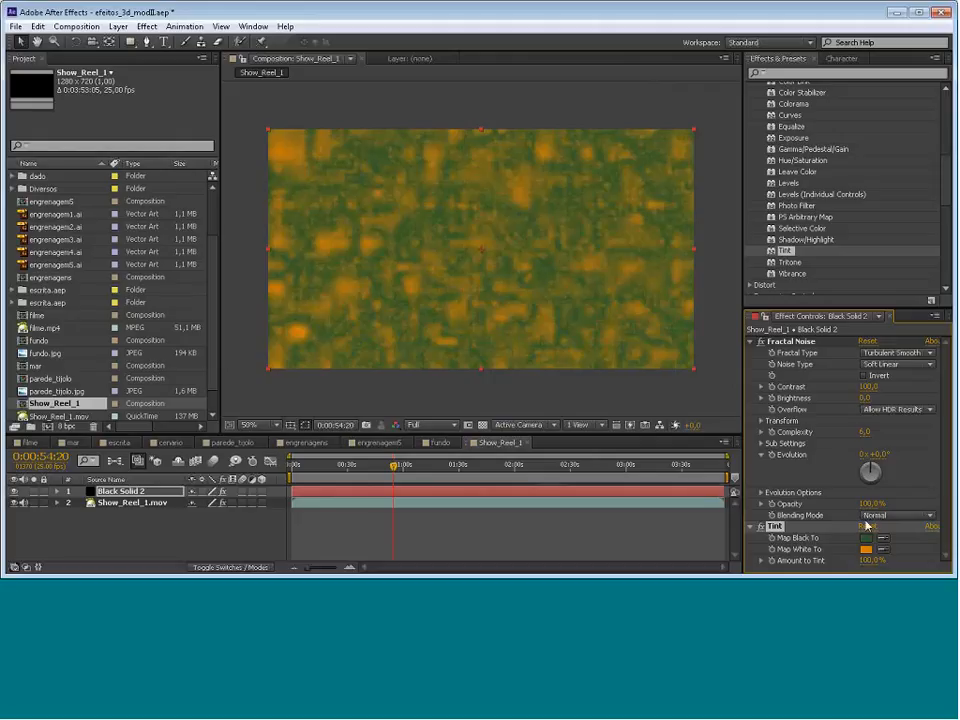
# Darken the Tint effect's Map Black To colour to a near-black green, 0E190D
pyautogui.click(866, 540)
pyautogui.moveTo(431, 433); pyautogui.dragTo(462, 450)
pyautogui.click(634, 344)
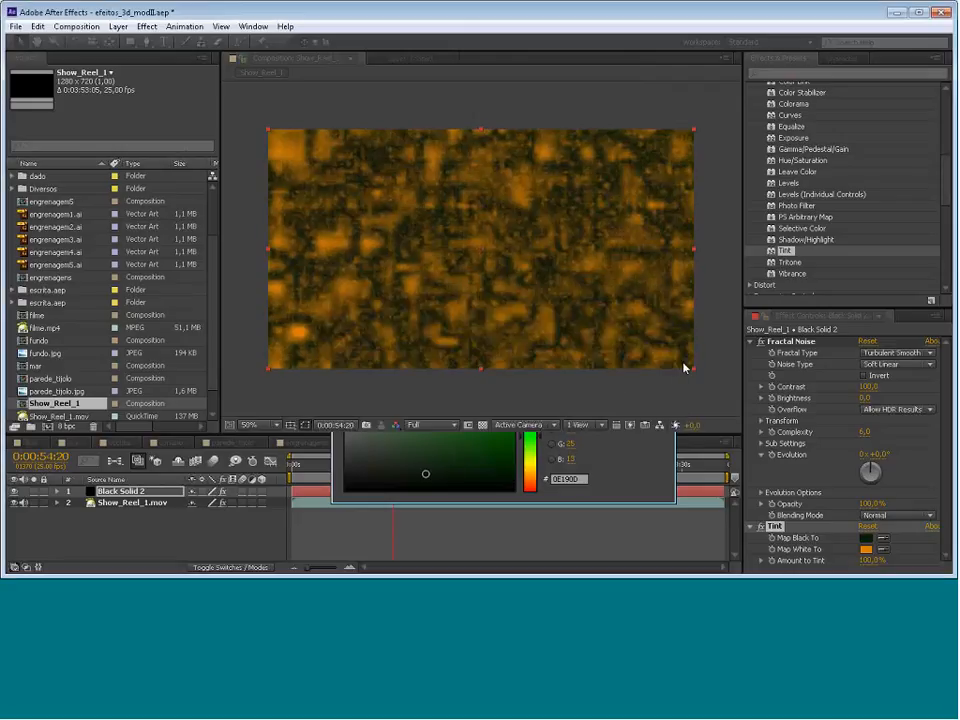
# Soften the Tint effect's Map White To colour to a muted brownish orange, C28040
pyautogui.click(866, 549)
pyautogui.moveTo(456, 373)
pyautogui.mouseDown()
pyautogui.moveTo(412, 380)
pyautogui.moveTo(461, 386)
pyautogui.moveTo(453, 367)
pyautogui.mouseUp()
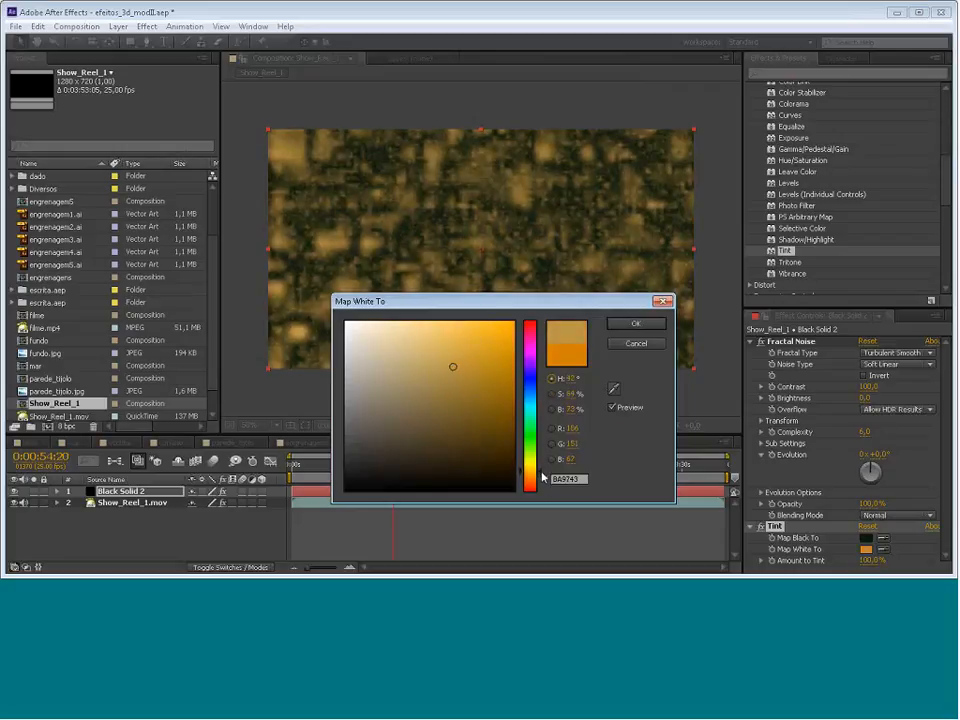
pyautogui.moveTo(541, 473); pyautogui.dragTo(541, 477)
pyautogui.click(448, 376)
pyautogui.moveTo(448, 376); pyautogui.dragTo(426, 379)
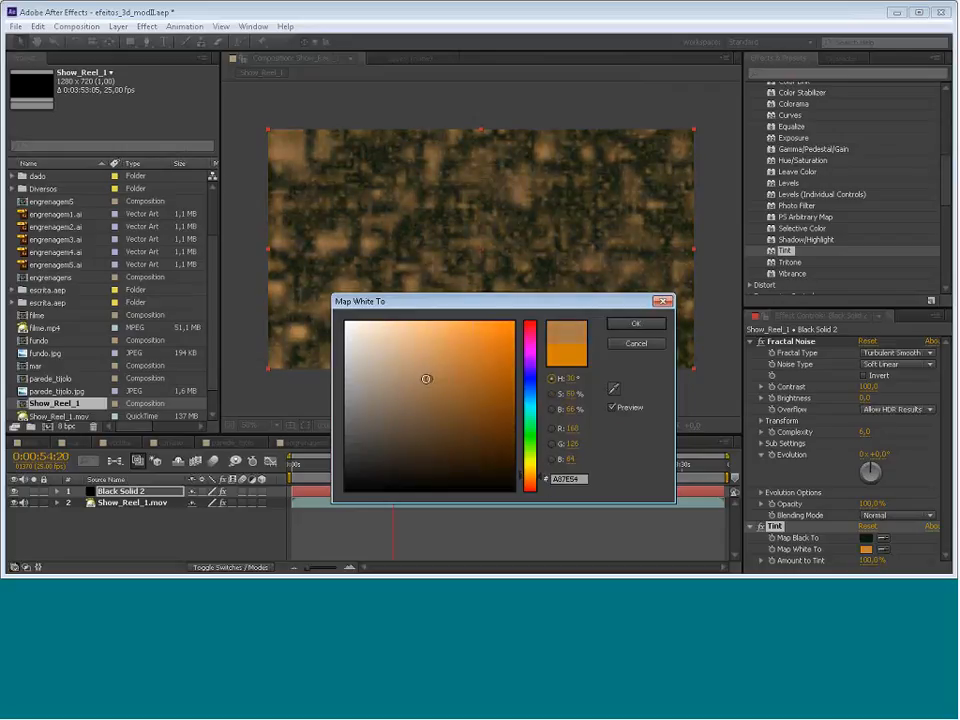
pyautogui.click(448, 374)
pyautogui.click(458, 361)
pyautogui.click(636, 324)
# Lighten the Tint effect's Map Black To colour slightly to a dark green, about 11220F
pyautogui.click(866, 538)
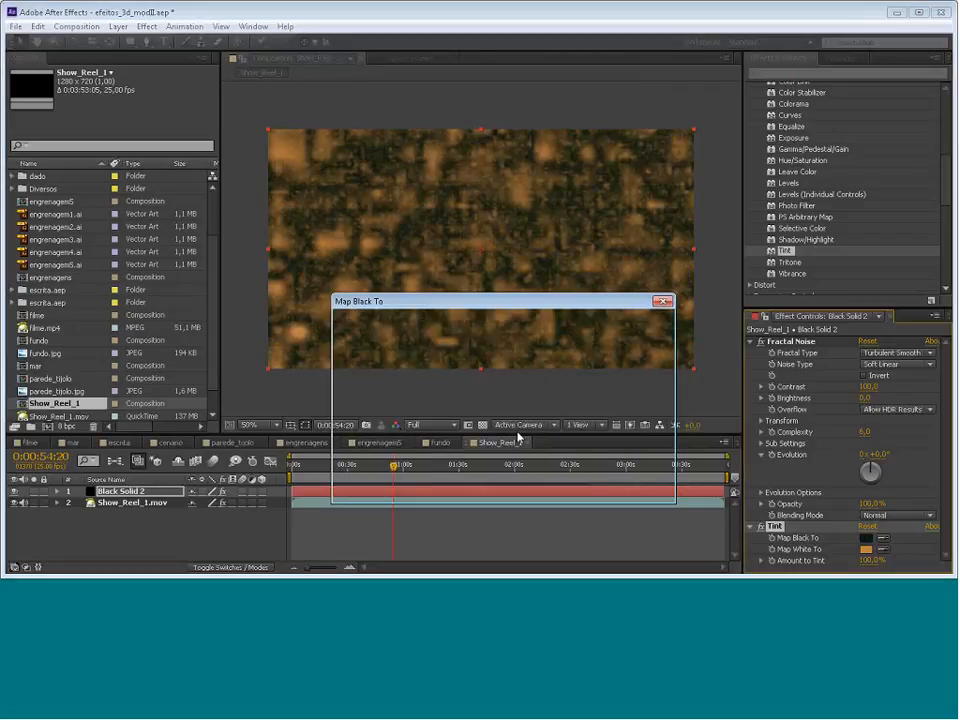
pyautogui.click(426, 474)
pyautogui.moveTo(426, 474)
pyautogui.mouseDown()
pyautogui.moveTo(422, 465)
pyautogui.moveTo(437, 465)
pyautogui.mouseUp()
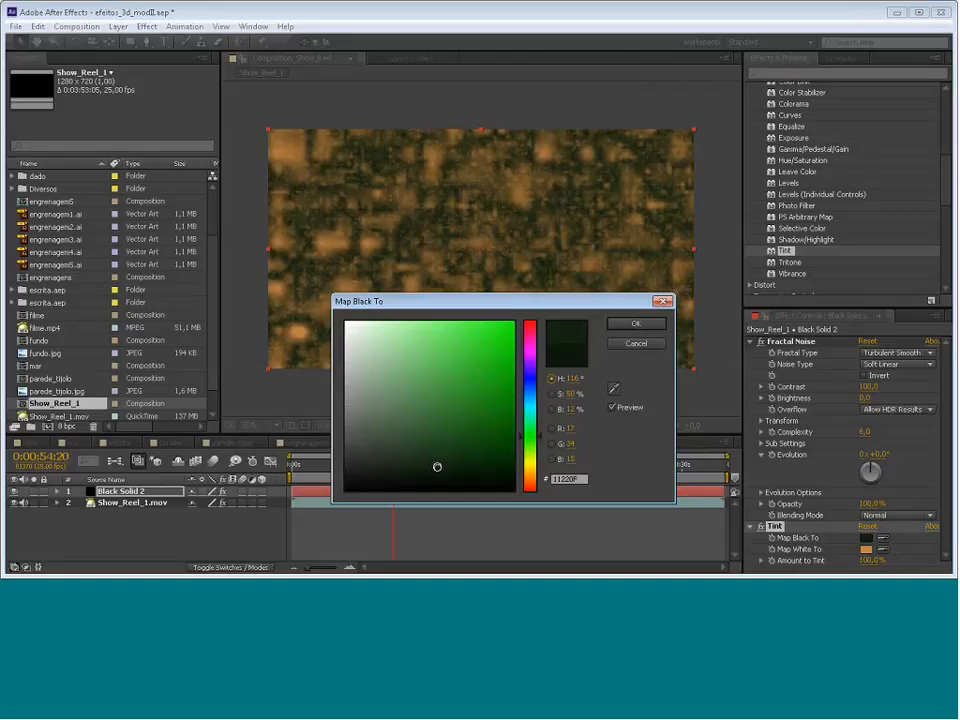
pyautogui.click(636, 324)
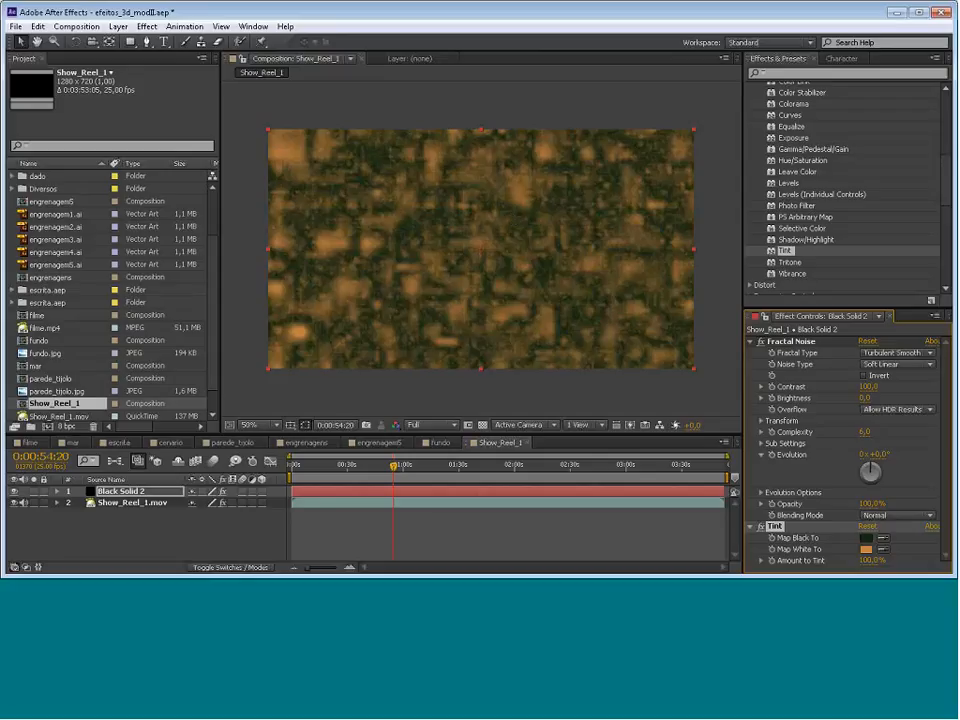
# Turn off the Tint effect and set the Fractal Noise effect's Fractal Type to Dynamic
pyautogui.click(763, 527)
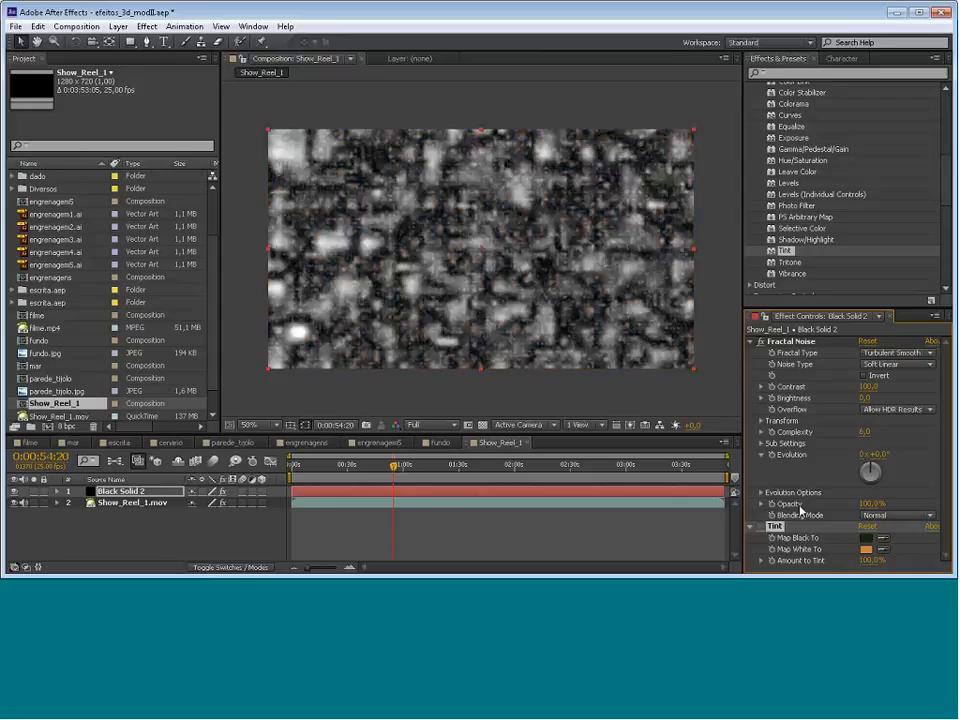
pyautogui.click(927, 358)
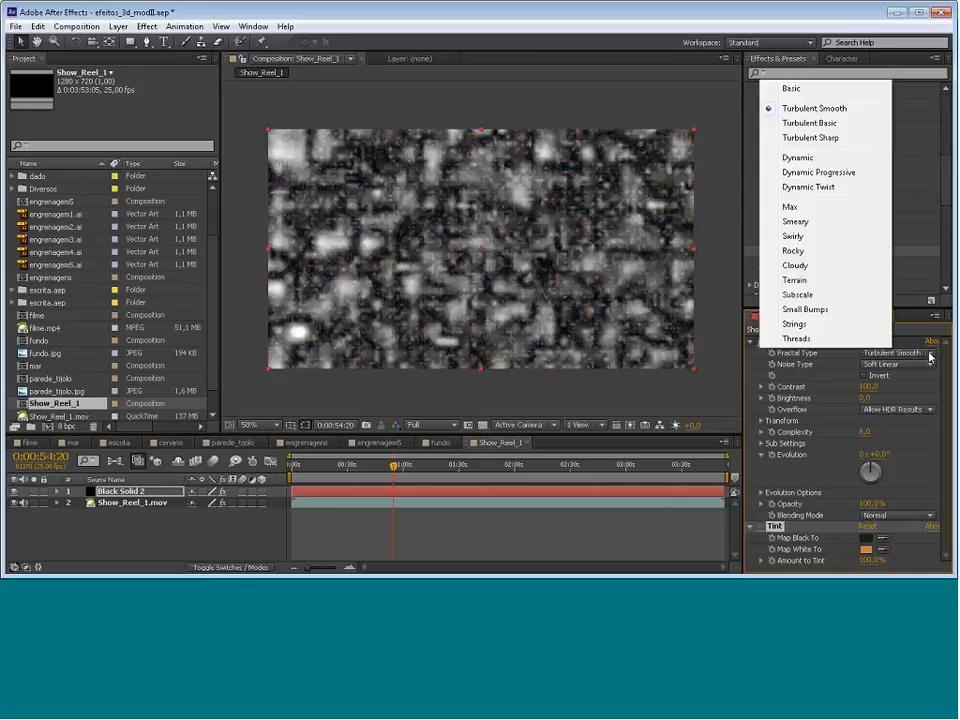
pyautogui.click(800, 158)
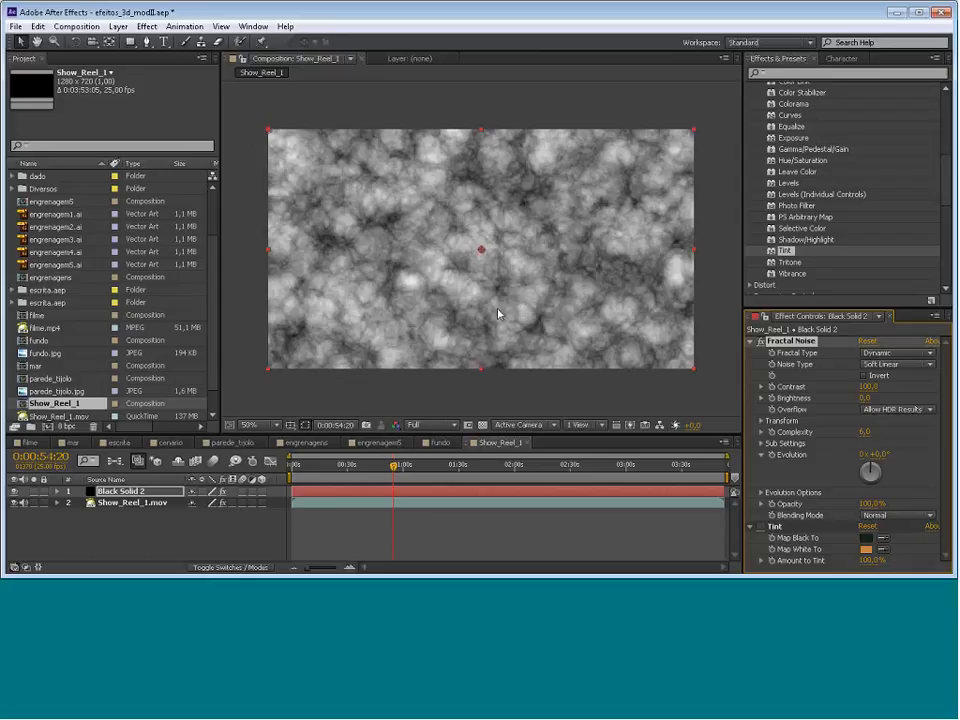
# Set the Fractal Noise effect's Fractal Type to Dynamic Twist and turn the Tint effect back on
pyautogui.click(893, 353)
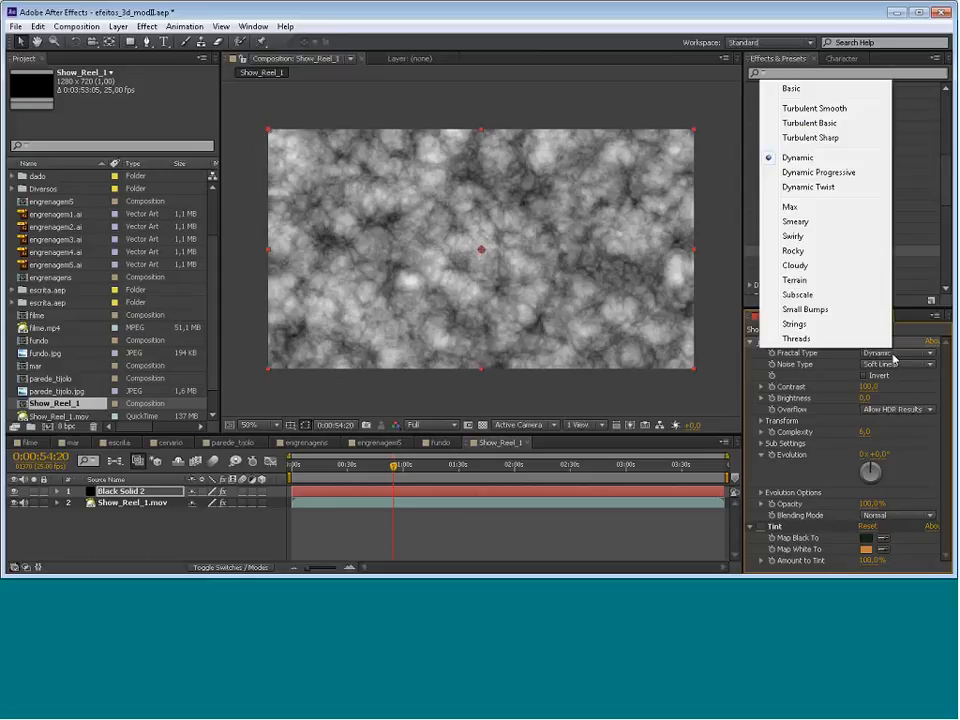
pyautogui.click(836, 188)
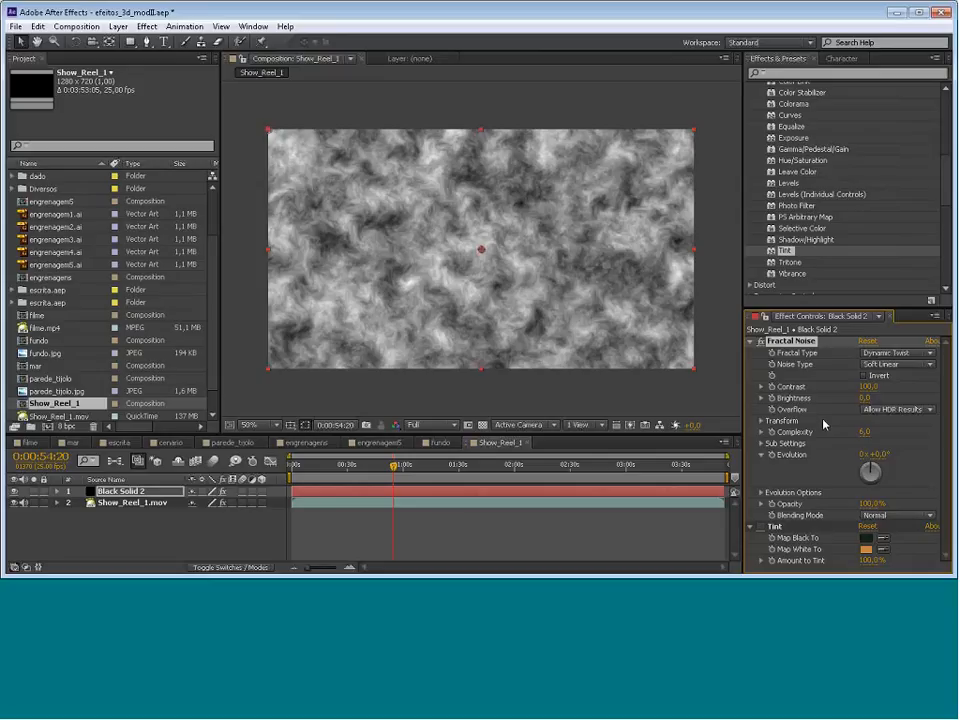
pyautogui.click(764, 527)
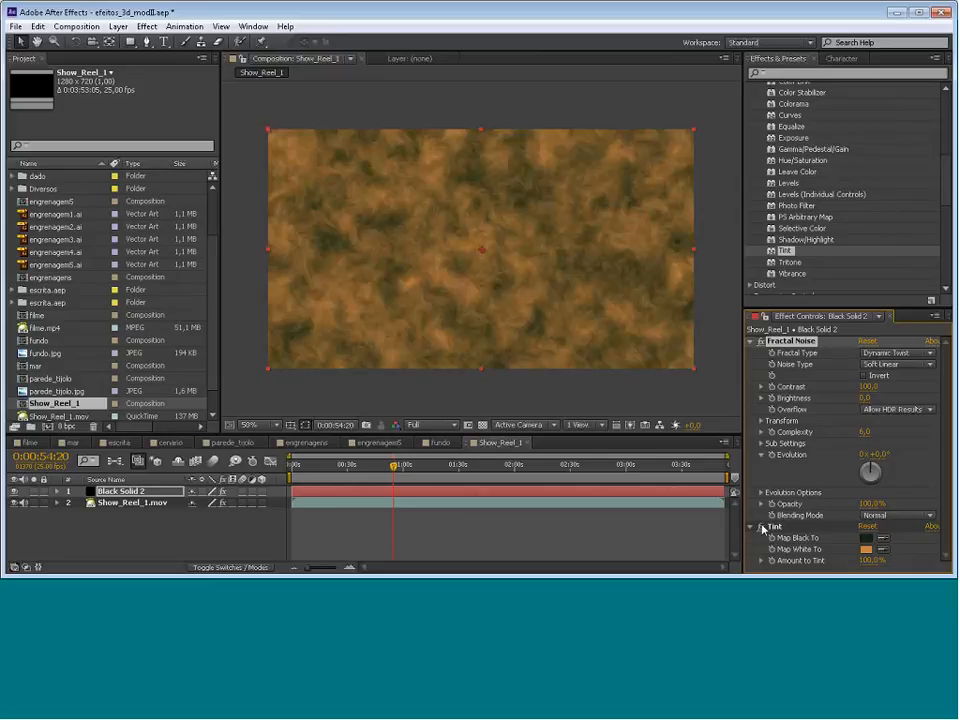
# Set the Tint effect's Map White To colour to a saturated dark red, 970000
pyautogui.click(865, 550)
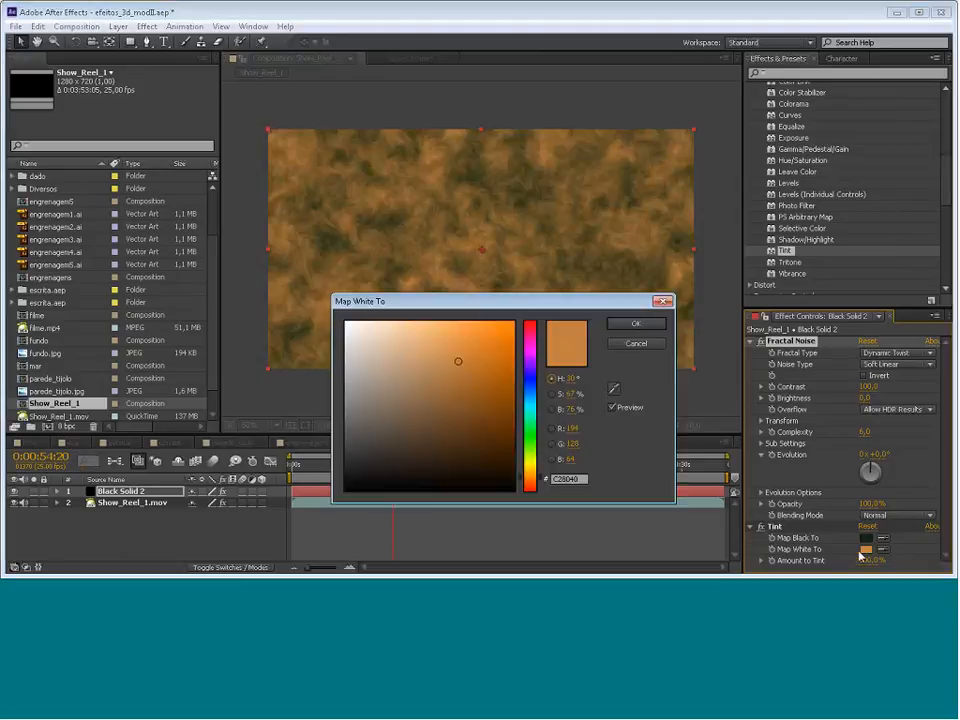
pyautogui.click(498, 415)
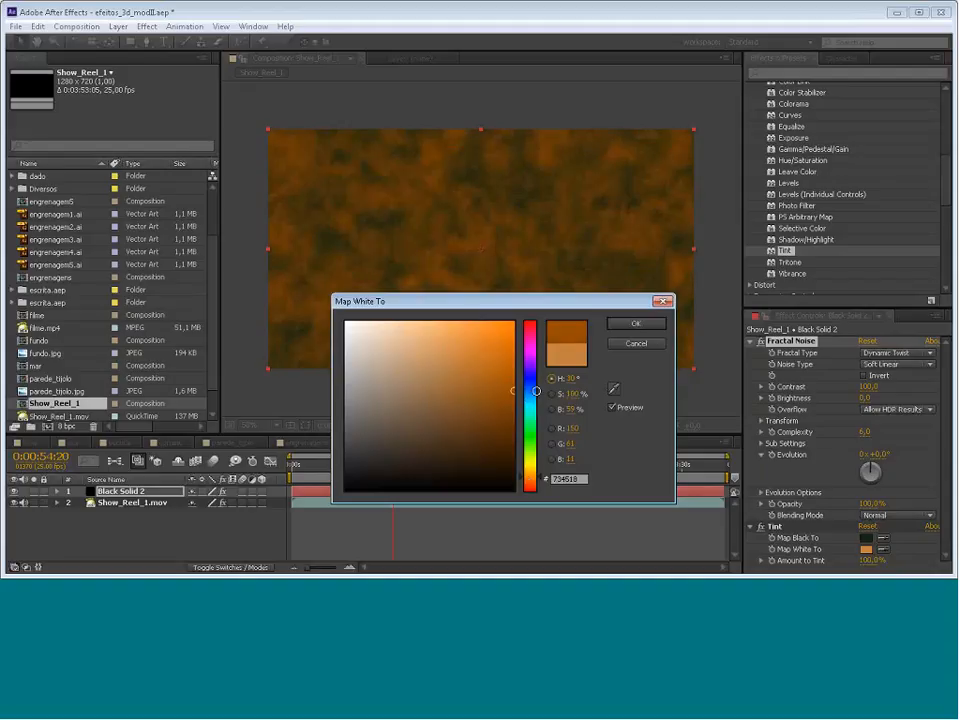
pyautogui.moveTo(536, 486); pyautogui.dragTo(536, 501)
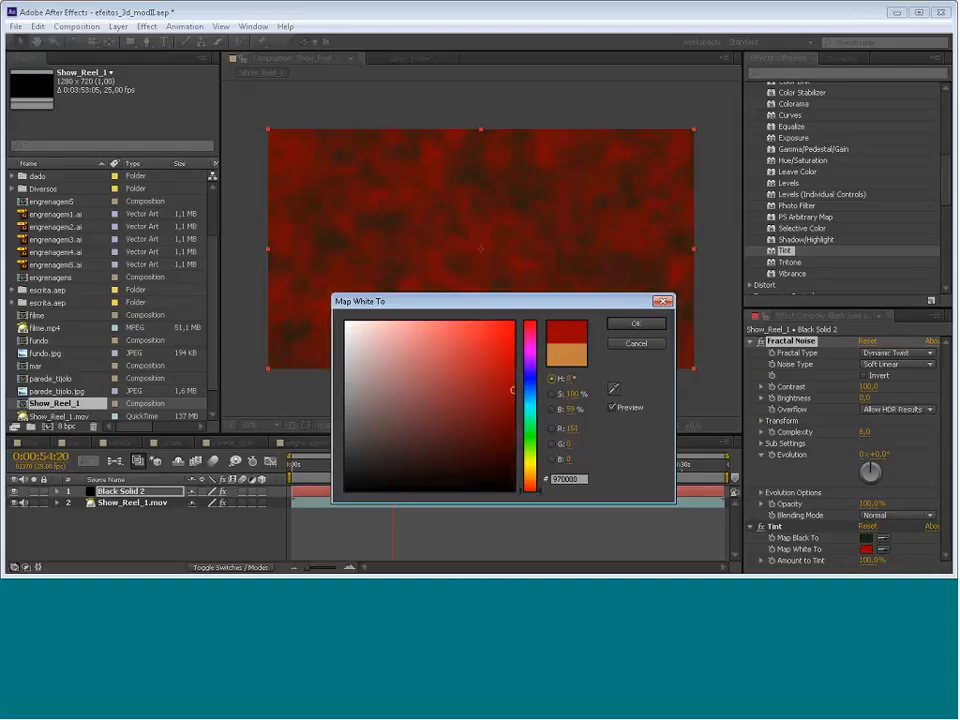
pyautogui.click(634, 324)
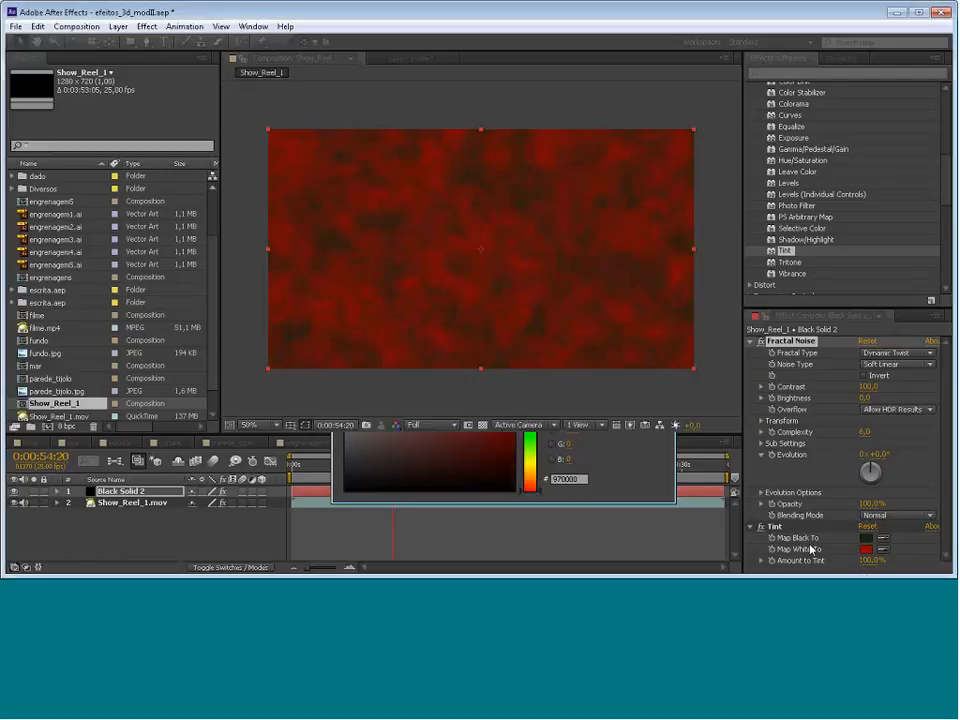
pyautogui.click(866, 550)
pyautogui.moveTo(521, 468)
pyautogui.mouseDown()
pyautogui.moveTo(530, 478)
pyautogui.moveTo(536, 467)
pyautogui.mouseUp()
pyautogui.click(634, 324)
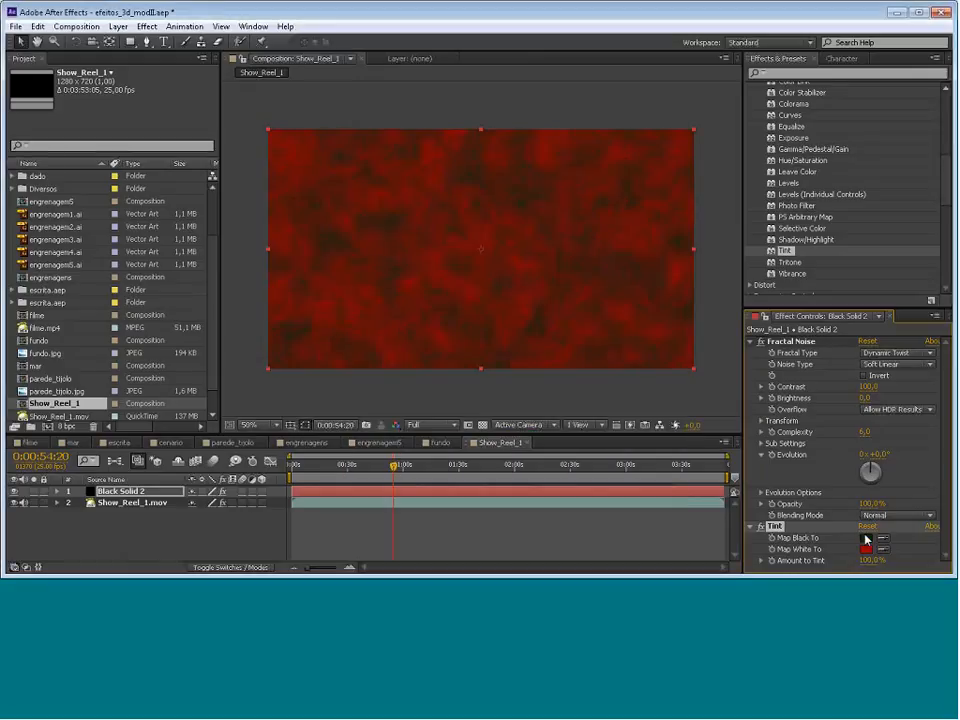
# Set the Tint effect's Map Black To colour to a fully saturated bright yellow
pyautogui.click(866, 538)
pyautogui.click(531, 462)
pyautogui.moveTo(479, 441); pyautogui.dragTo(514, 342)
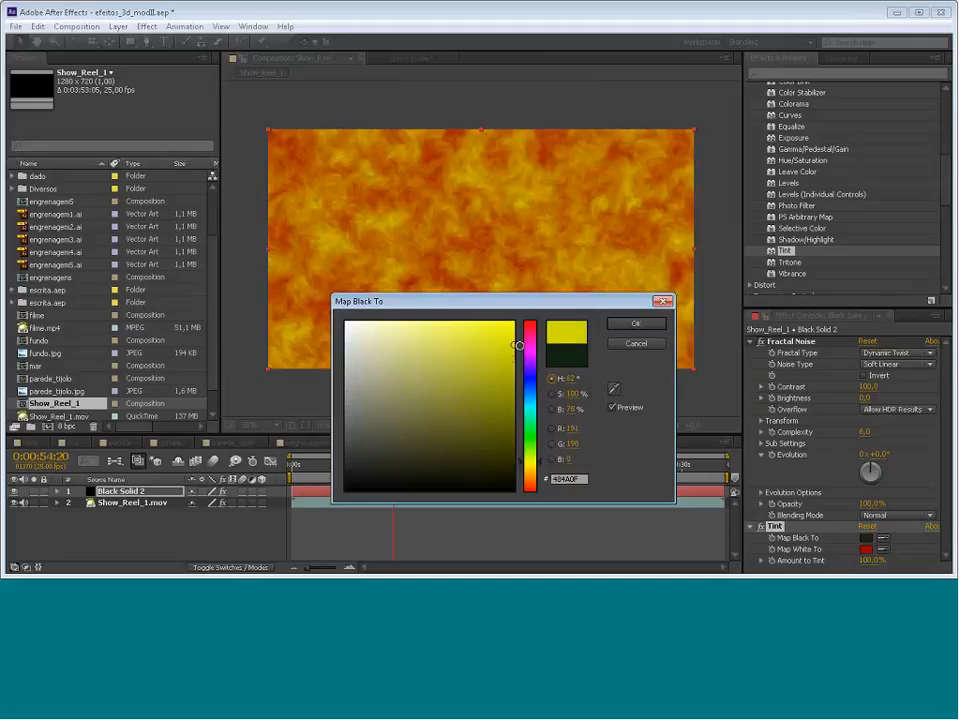
pyautogui.click(650, 328)
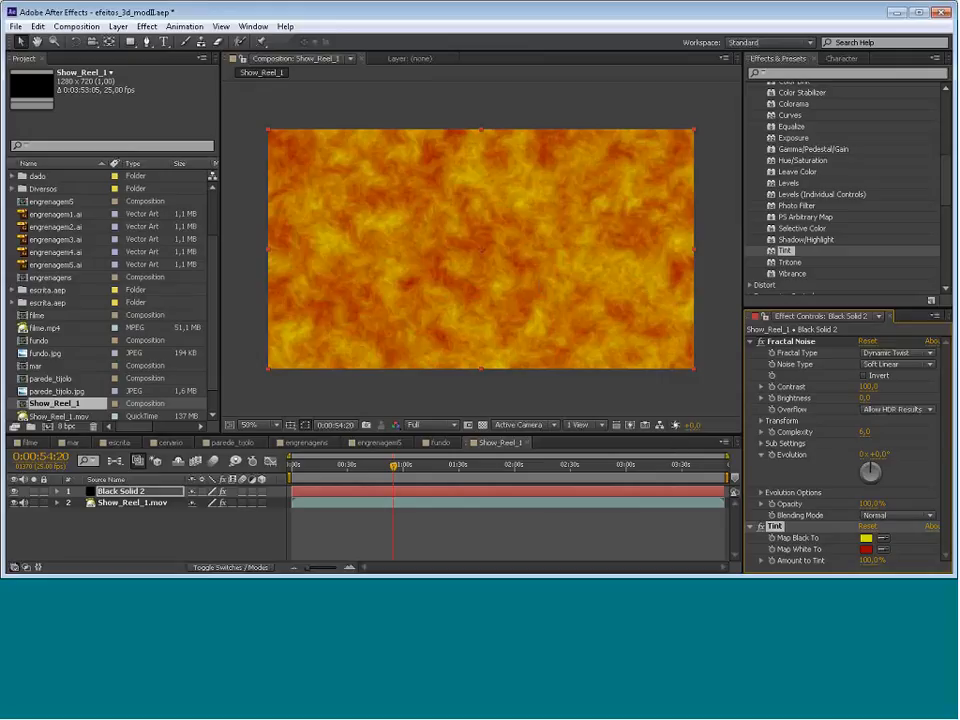
# Turn off Uniform Scaling in the Fractal Noise transform and set Scale Width to about 186 and Scale Height to about 437
pyautogui.click(761, 421)
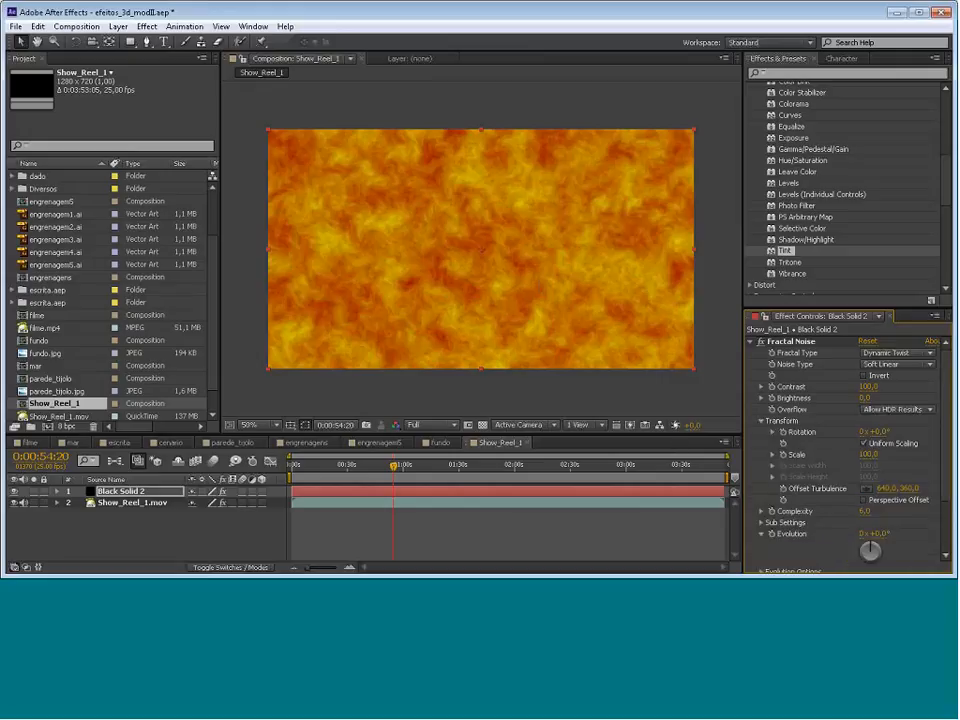
pyautogui.click(863, 444)
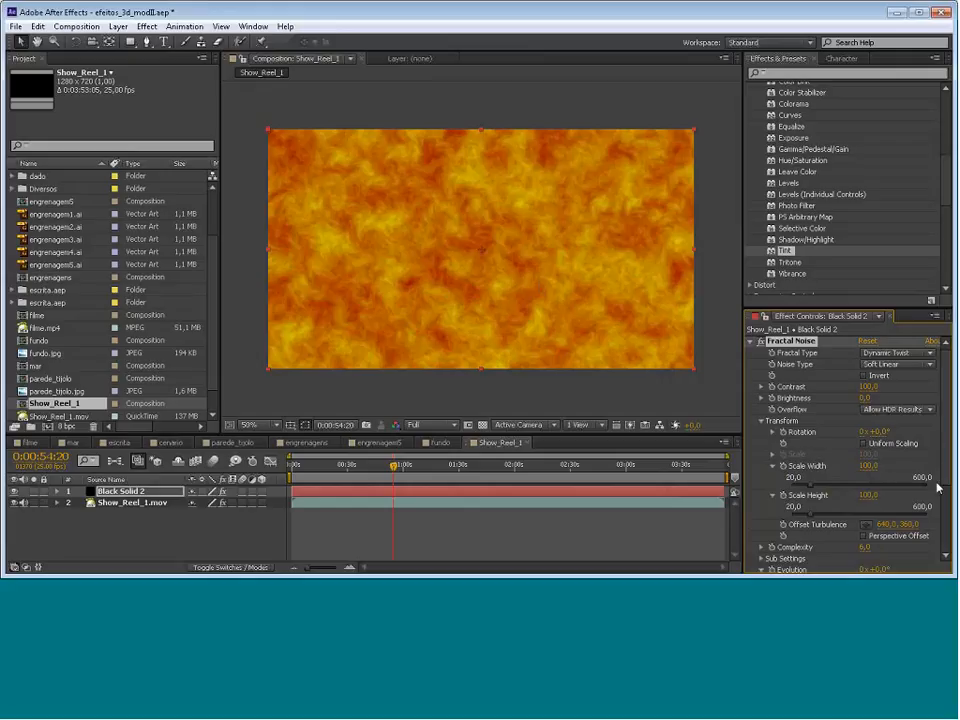
pyautogui.click(856, 485)
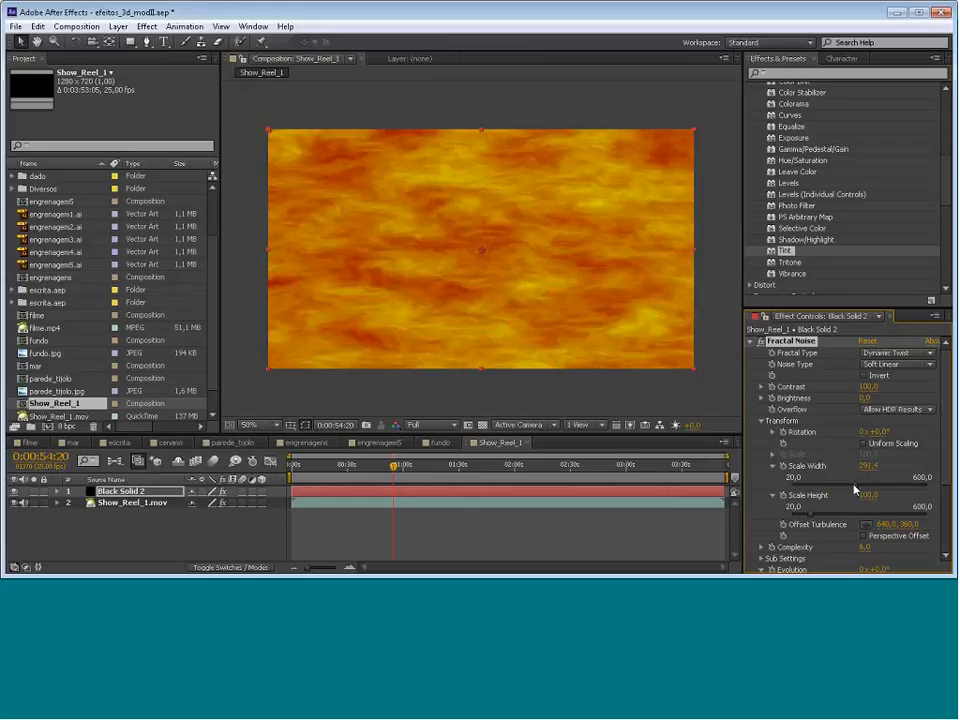
pyautogui.moveTo(829, 517); pyautogui.dragTo(889, 515)
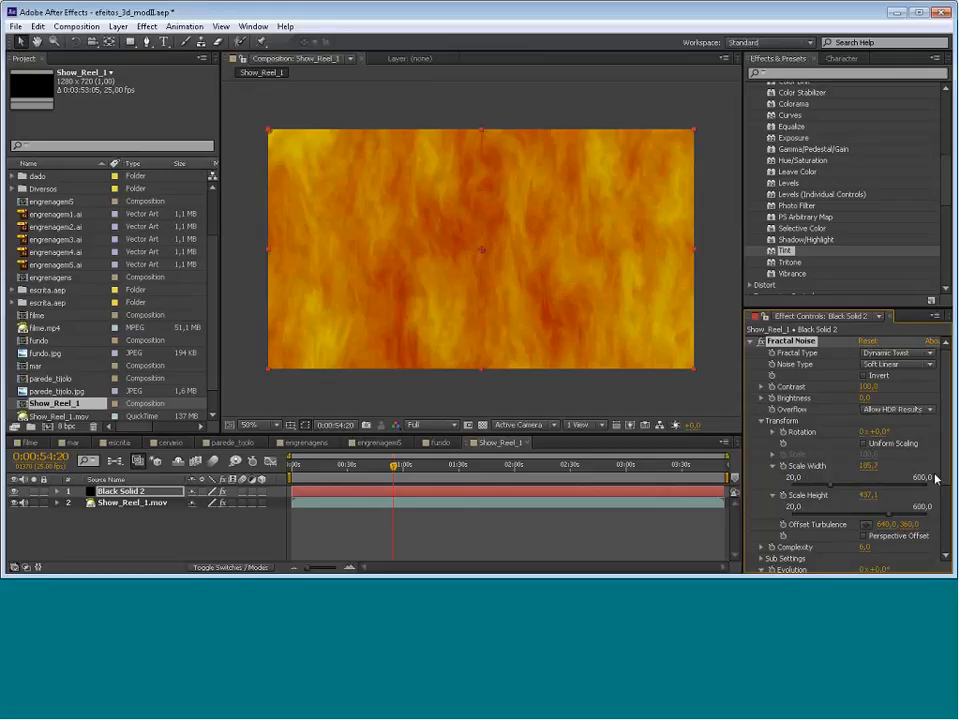
# Turn the Fractal Noise Evolution on Black Solid 2 to 1x+63° to shift the fire pattern
pyautogui.moveTo(944, 460); pyautogui.dragTo(950, 503)
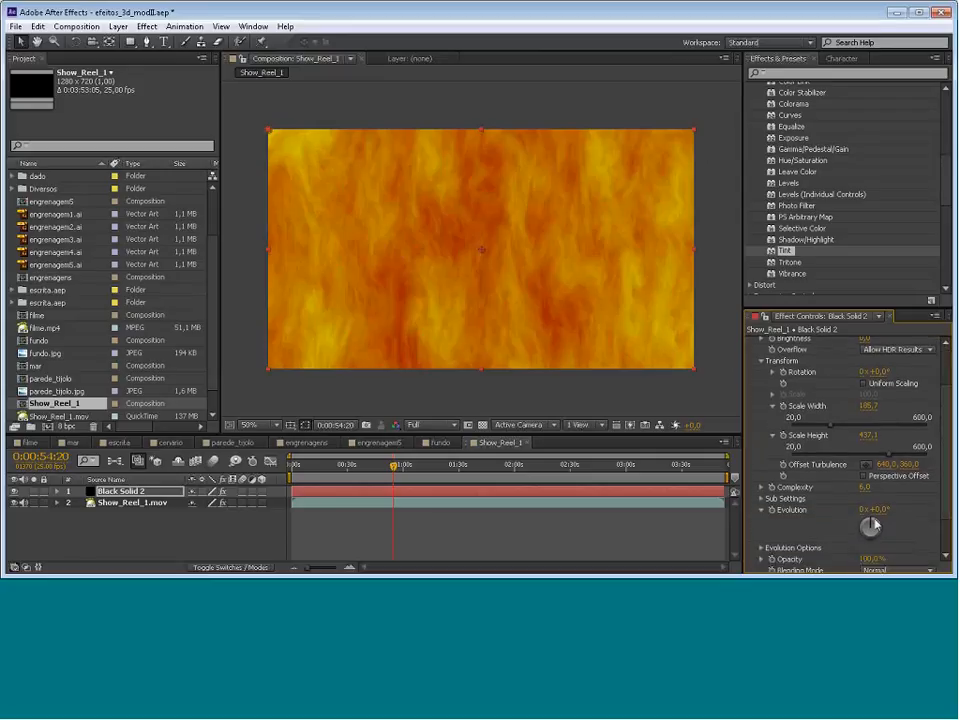
pyautogui.moveTo(874, 524); pyautogui.dragTo(884, 526)
pyautogui.moveTo(887, 528); pyautogui.dragTo(867, 553)
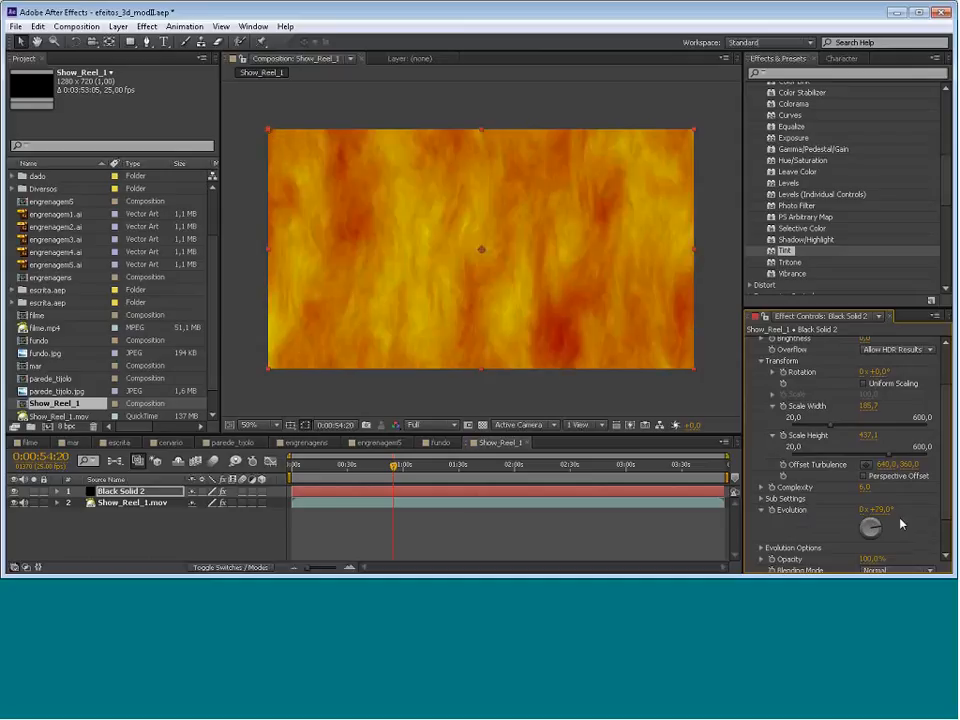
pyautogui.moveTo(901, 524); pyautogui.dragTo(901, 519)
pyautogui.moveTo(944, 481); pyautogui.dragTo(944, 438)
pyautogui.moveTo(873, 432); pyautogui.dragTo(909, 436)
pyautogui.hotkey('ctrl', 'z')
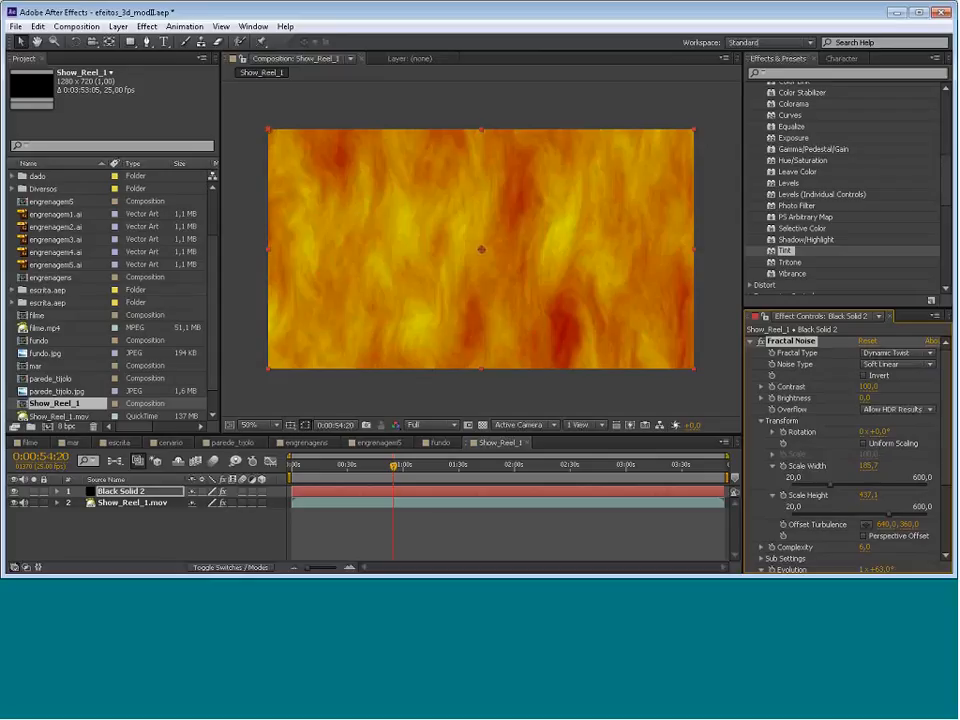
# Set the Fractal Noise Brightness to 14 and look over the remaining effect settings
pyautogui.moveTo(864, 398); pyautogui.dragTo(882, 412)
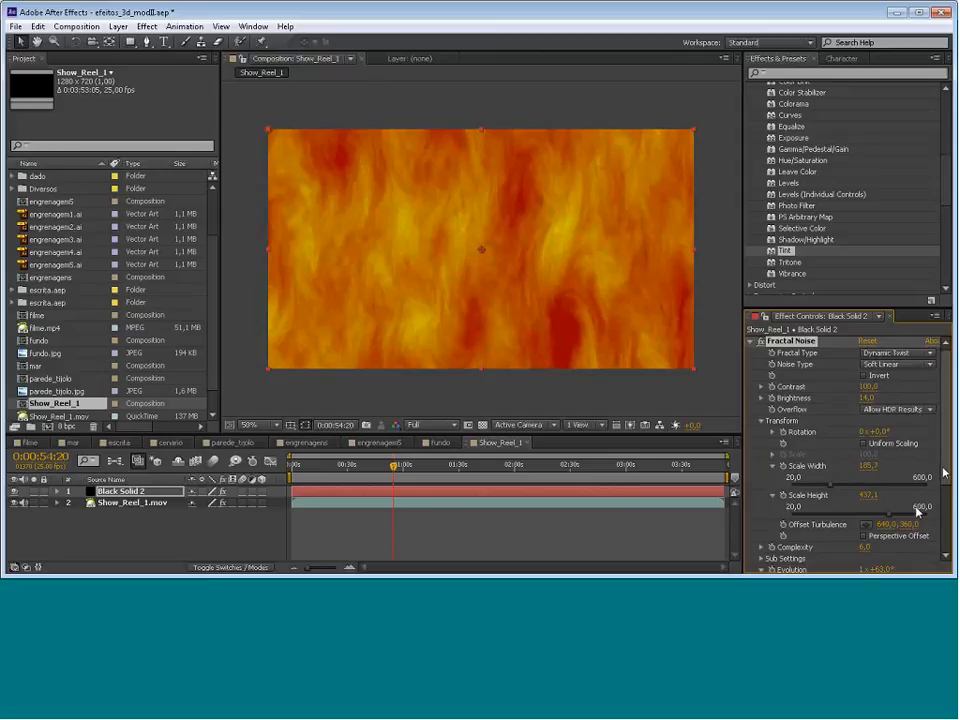
pyautogui.moveTo(944, 472); pyautogui.dragTo(945, 486)
pyautogui.scroll(-4, 948, 485)
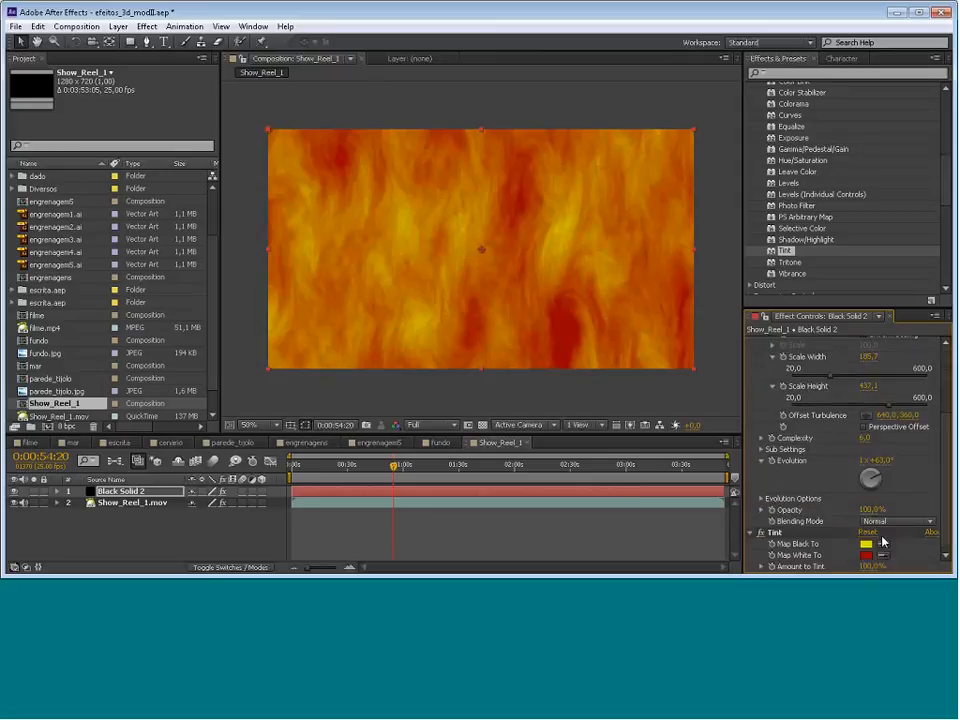
pyautogui.scroll(2, 949, 450)
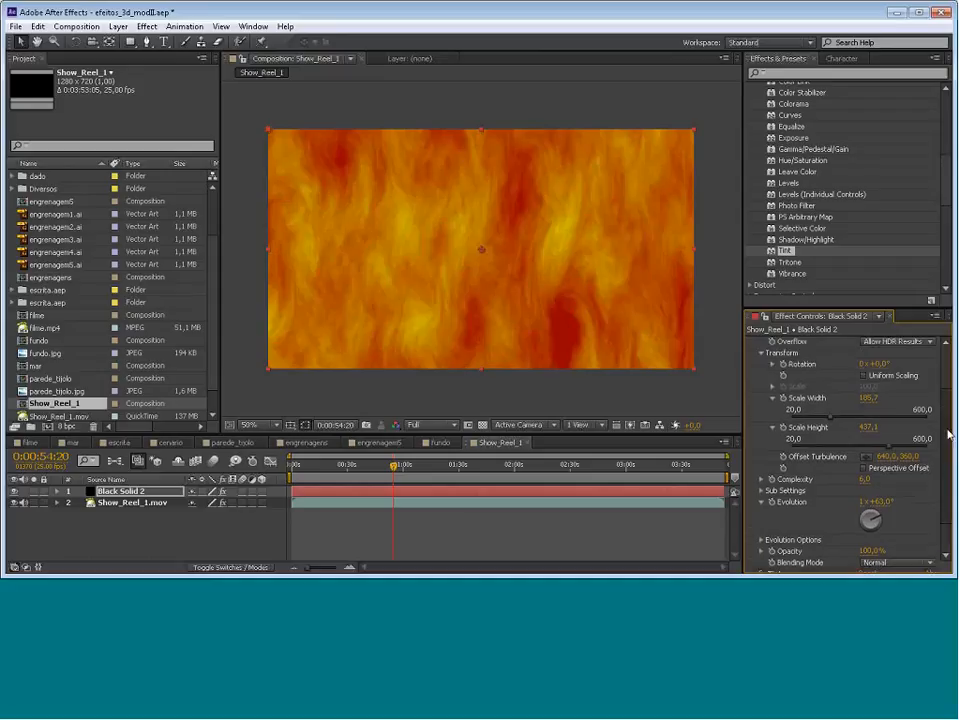
pyautogui.scroll(2, 949, 433)
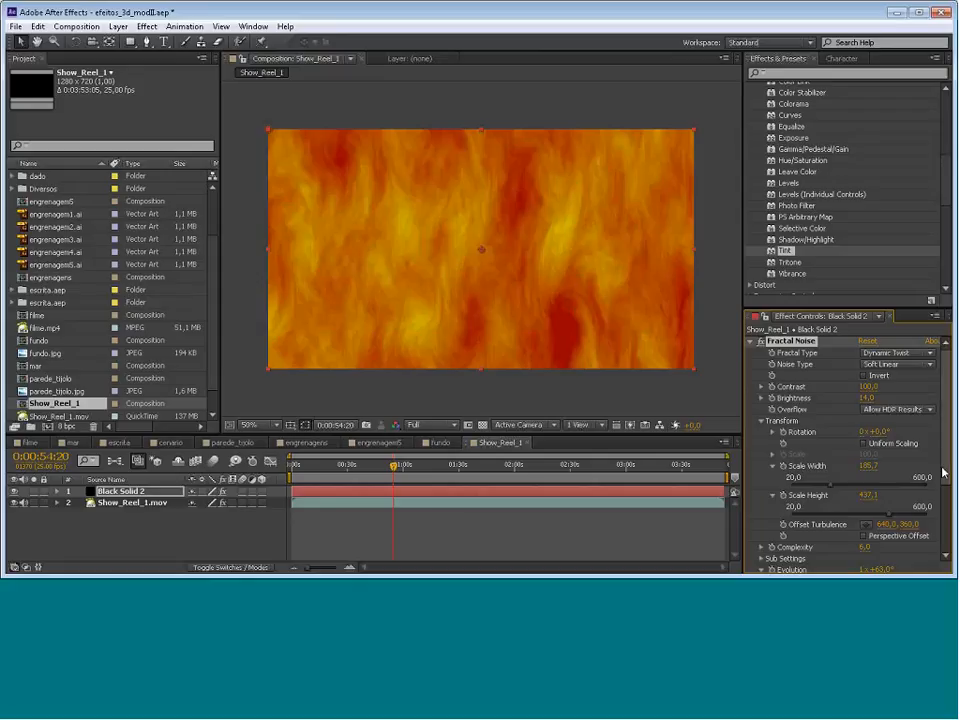
# Set the Fractal Noise Complexity to 6.2 and expand its Sub Settings
pyautogui.scroll(-1, 946, 500)
pyautogui.scroll(-2, 946, 500)
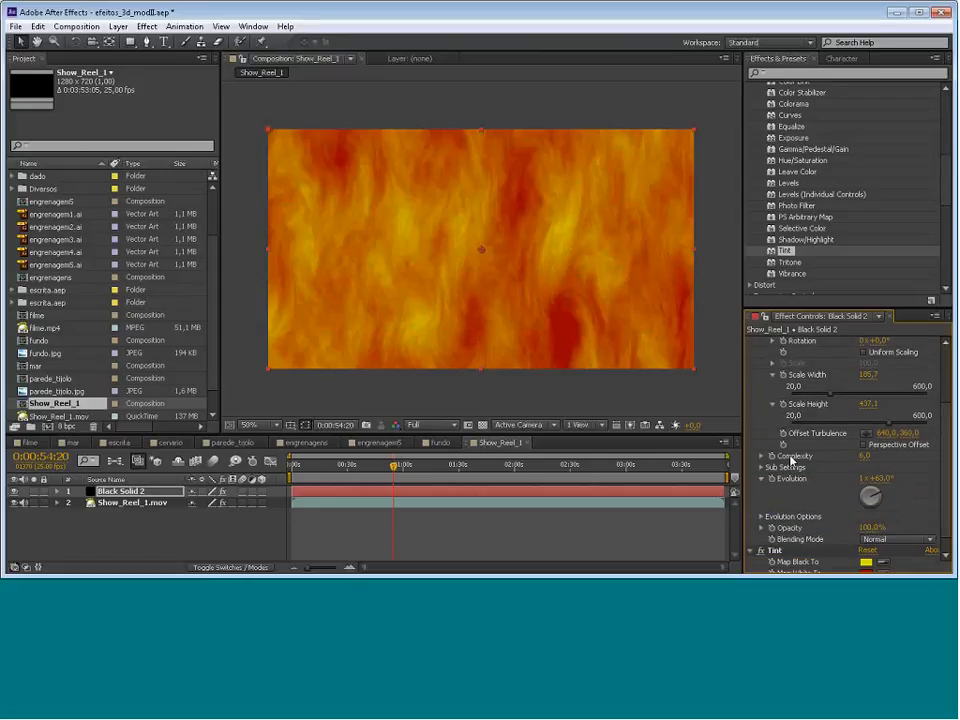
pyautogui.moveTo(878, 457); pyautogui.dragTo(882, 457)
pyautogui.click(762, 467)
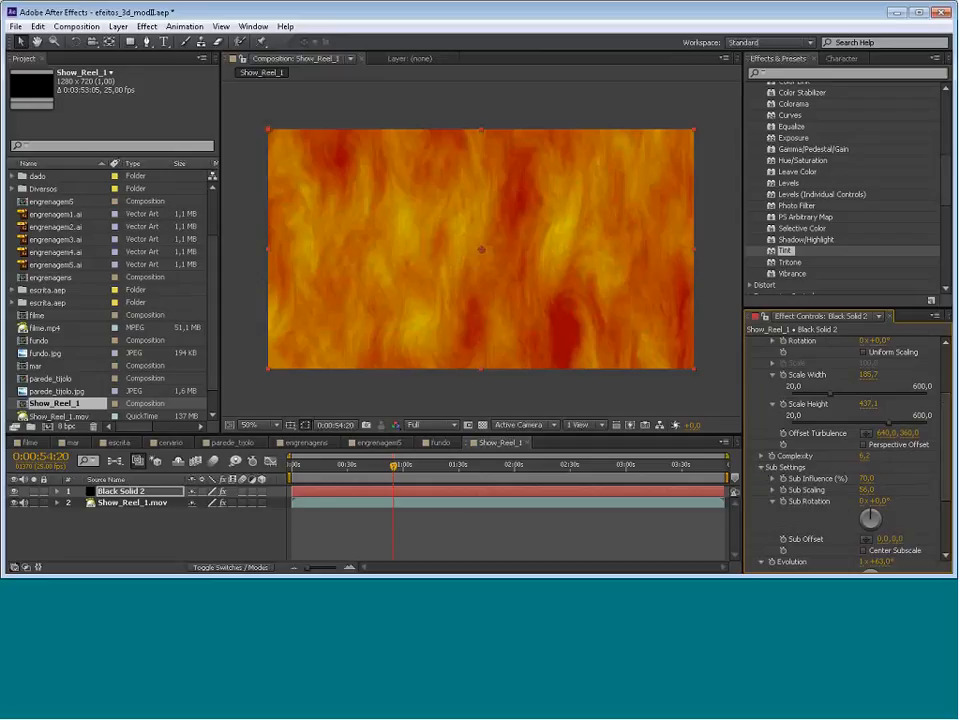
# Turn the Fractal Noise Evolution further, to 2x+207°
pyautogui.scroll(-3, 841, 509)
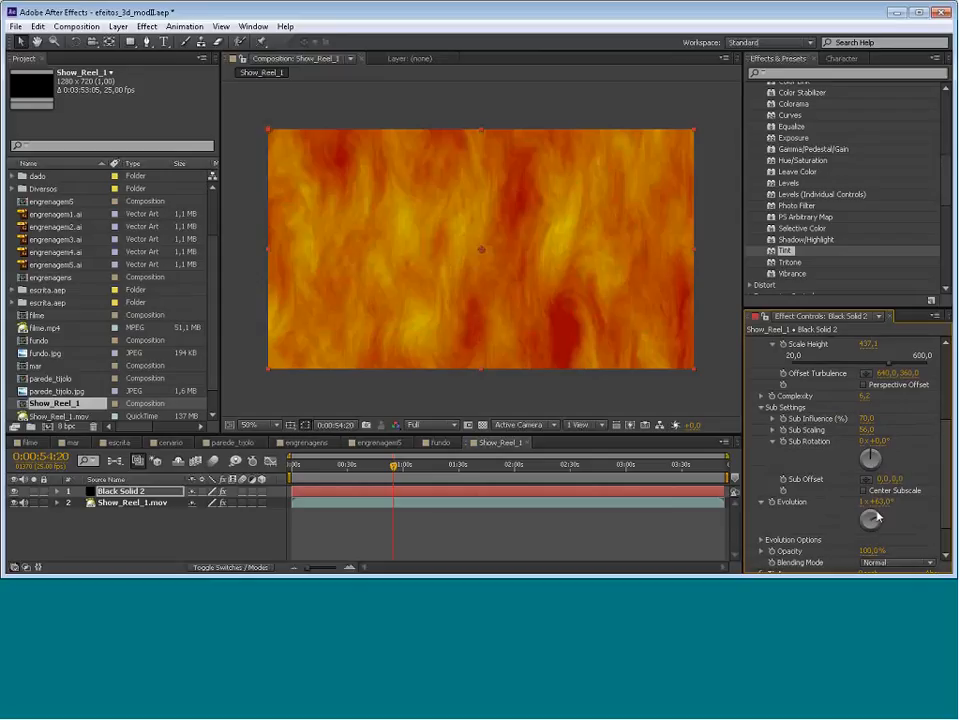
pyautogui.moveTo(876, 528)
pyautogui.mouseDown()
pyautogui.moveTo(859, 548)
pyautogui.moveTo(861, 525)
pyautogui.moveTo(872, 524)
pyautogui.moveTo(867, 536)
pyautogui.mouseUp()
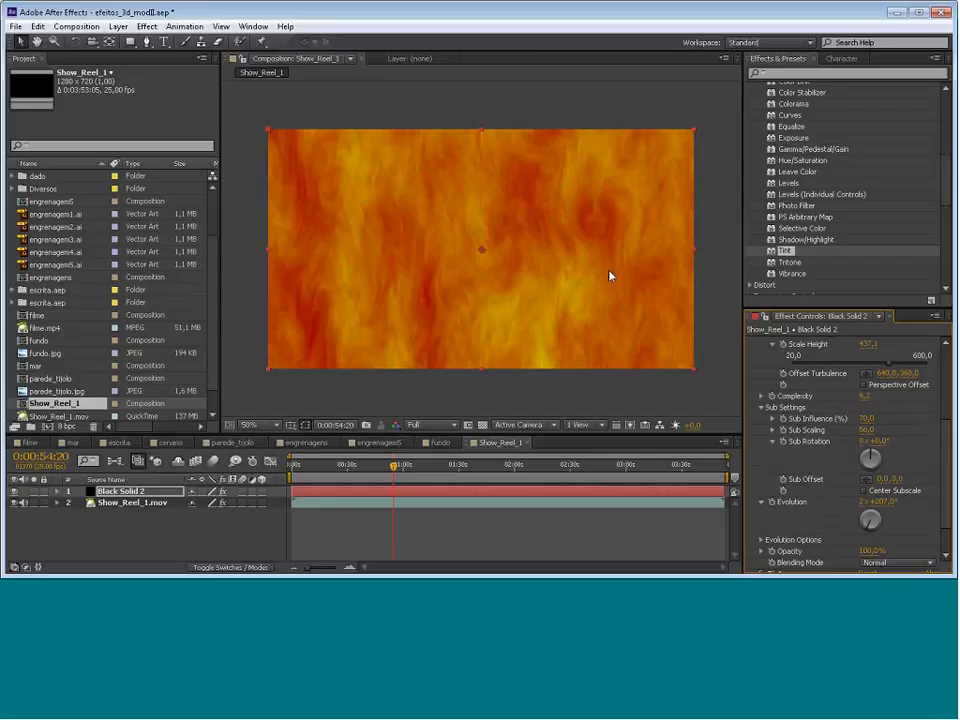
# Set the Fractal Type of the stretched noise to Max
pyautogui.scroll(5, 951, 440)
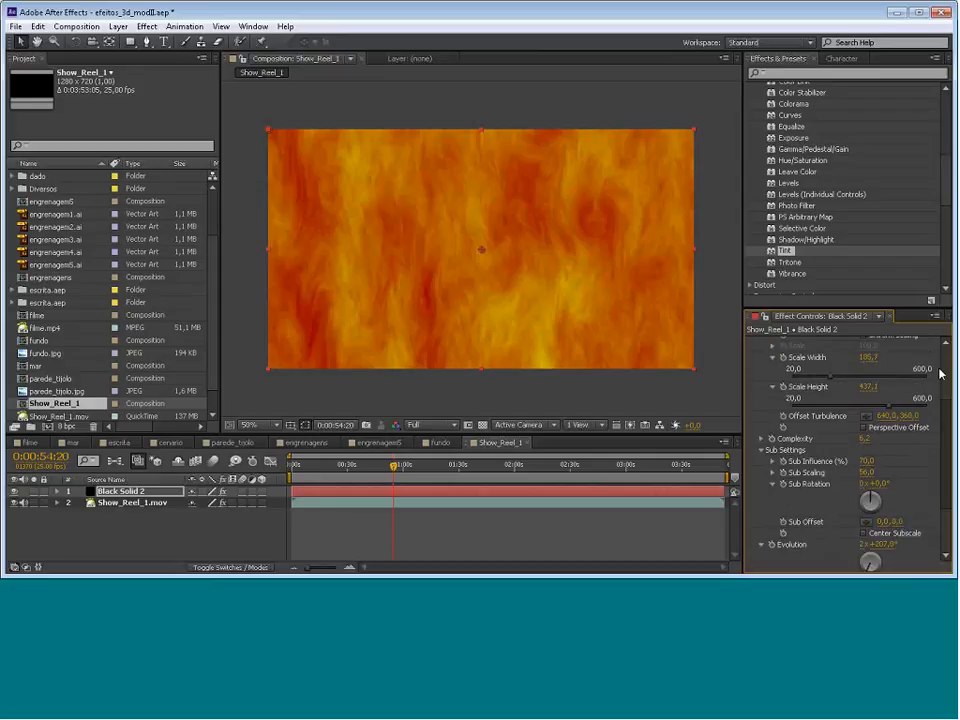
pyautogui.click(932, 354)
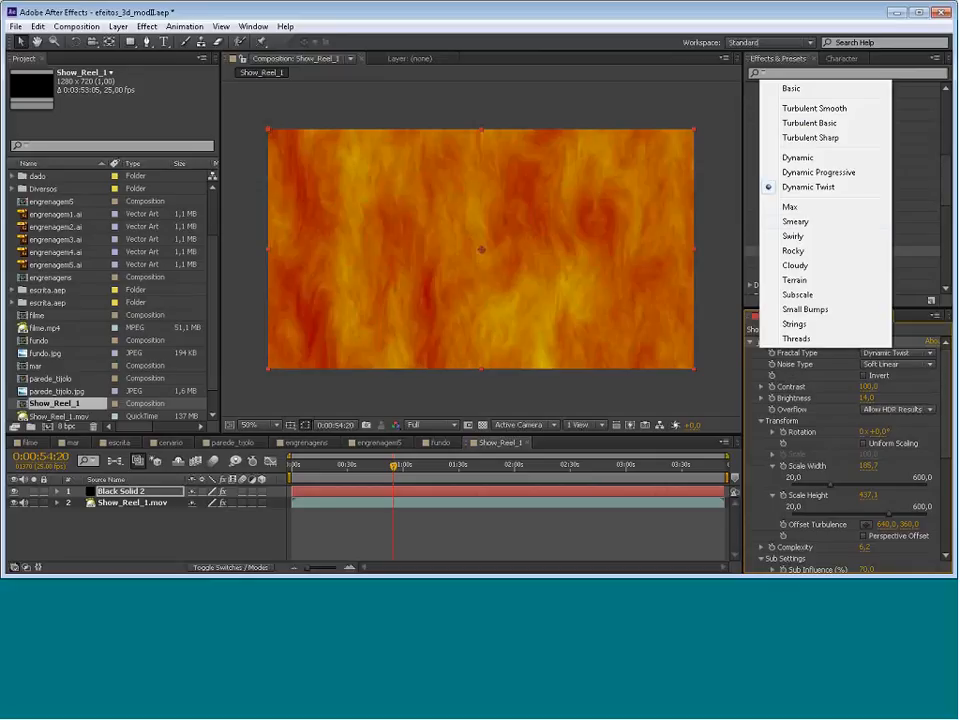
pyautogui.click(809, 210)
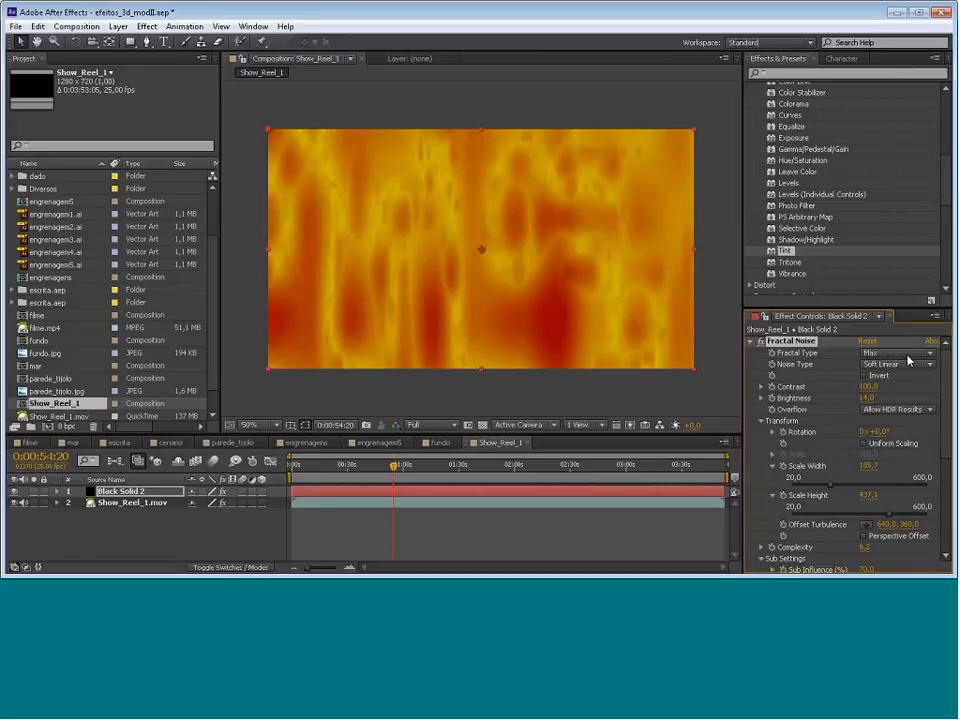
# Reset the Fractal Noise effect to its defaults and change its Fractal Type first to Max, finally to Smeary
pyautogui.click(867, 342)
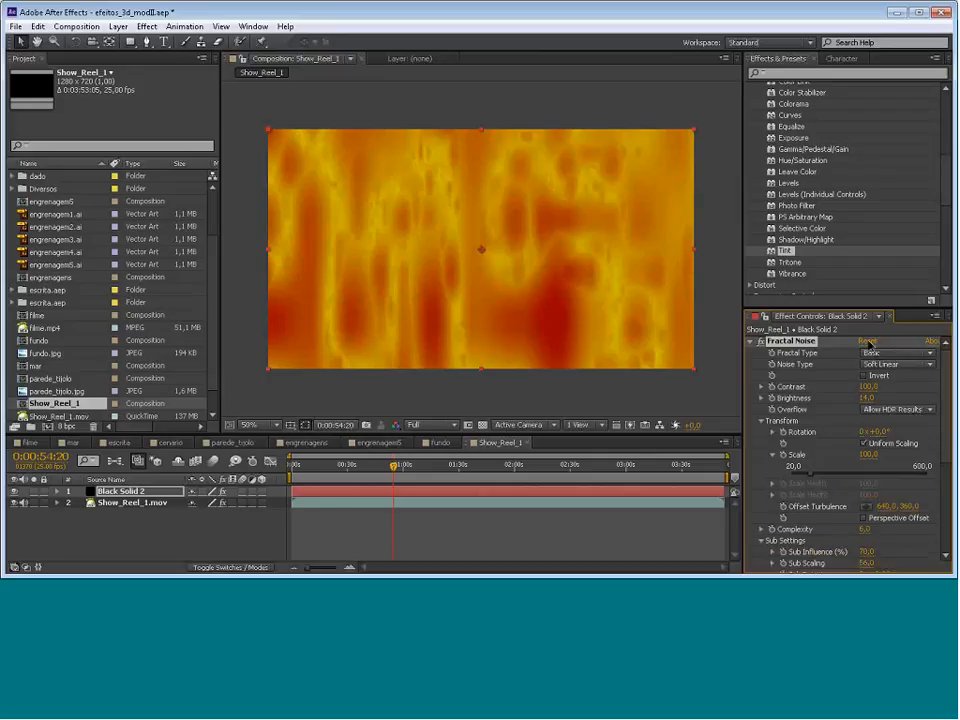
pyautogui.click(898, 355)
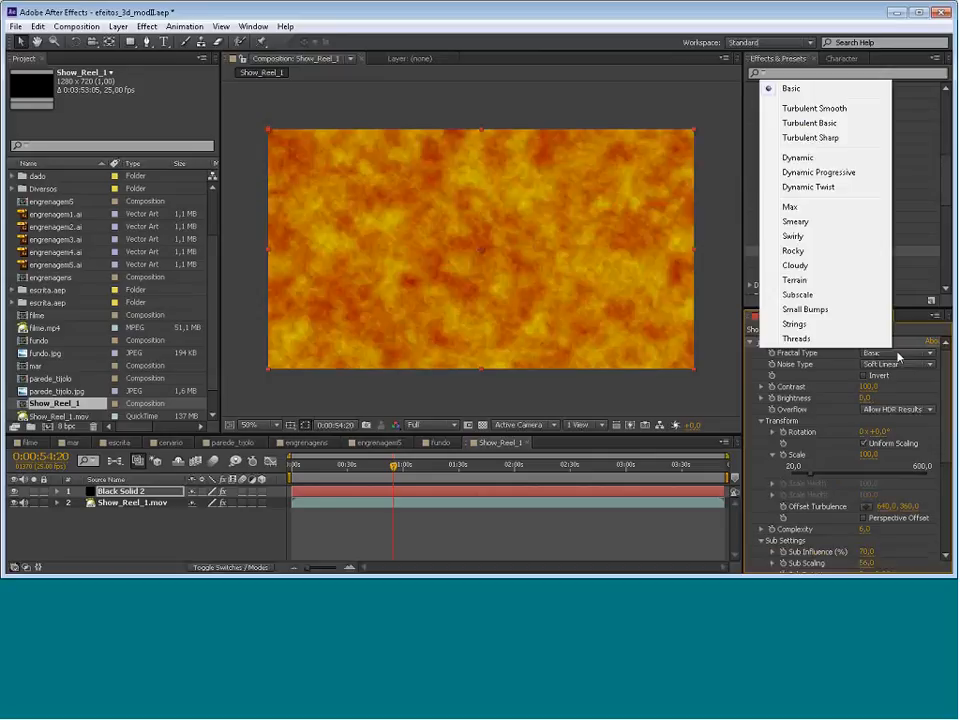
pyautogui.click(805, 208)
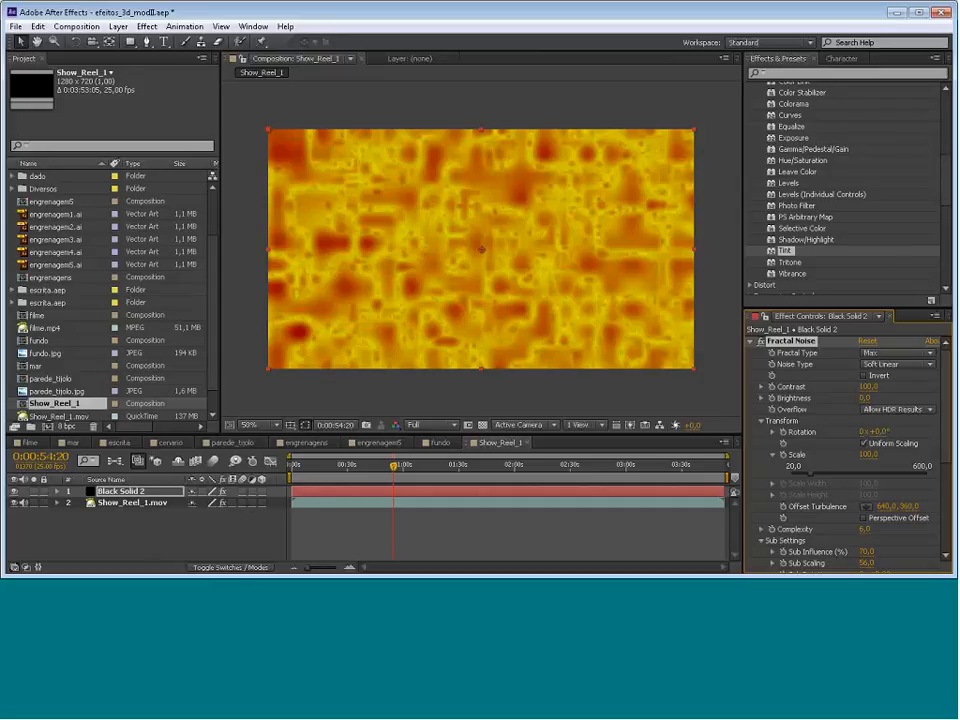
pyautogui.click(881, 353)
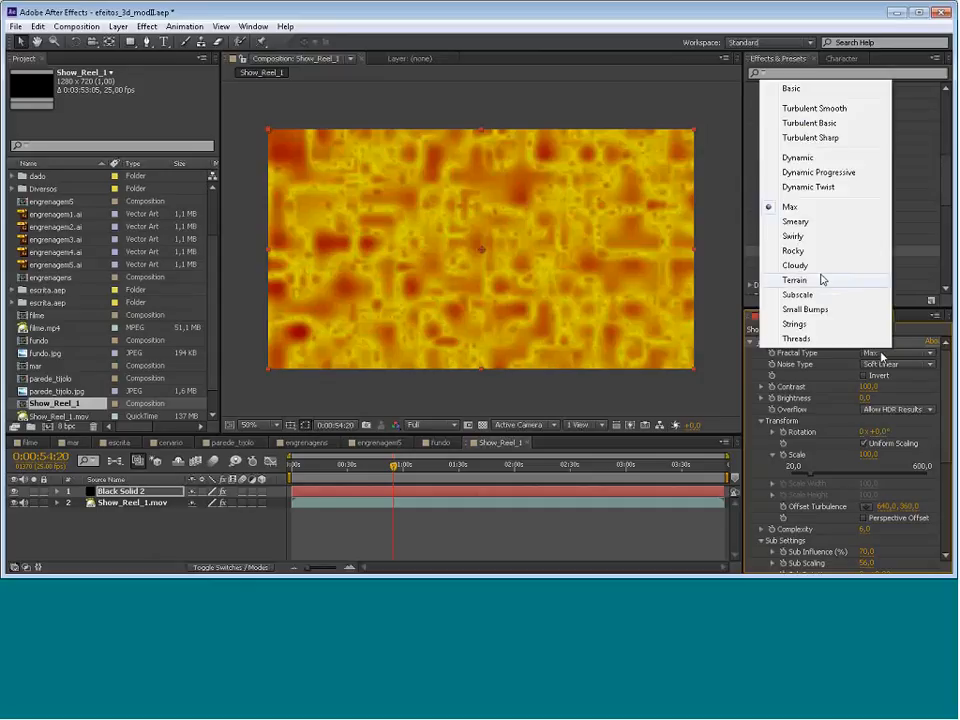
pyautogui.click(797, 223)
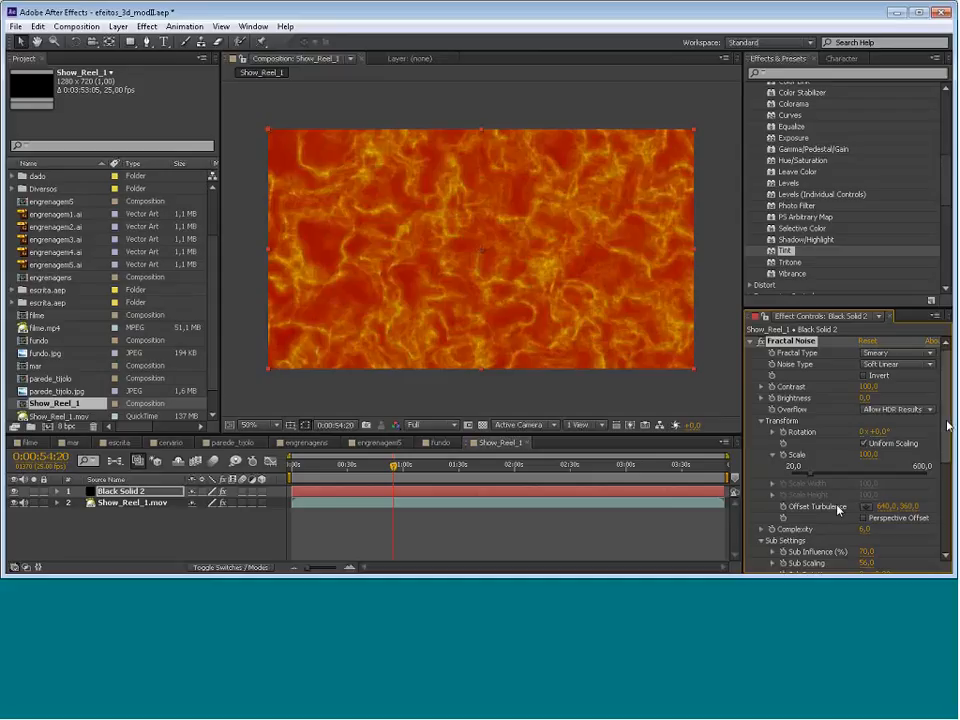
# Set the Tint effect's Map White To colour to a brownish grey, 7B6A6A
pyautogui.moveTo(948, 439); pyautogui.dragTo(949, 476)
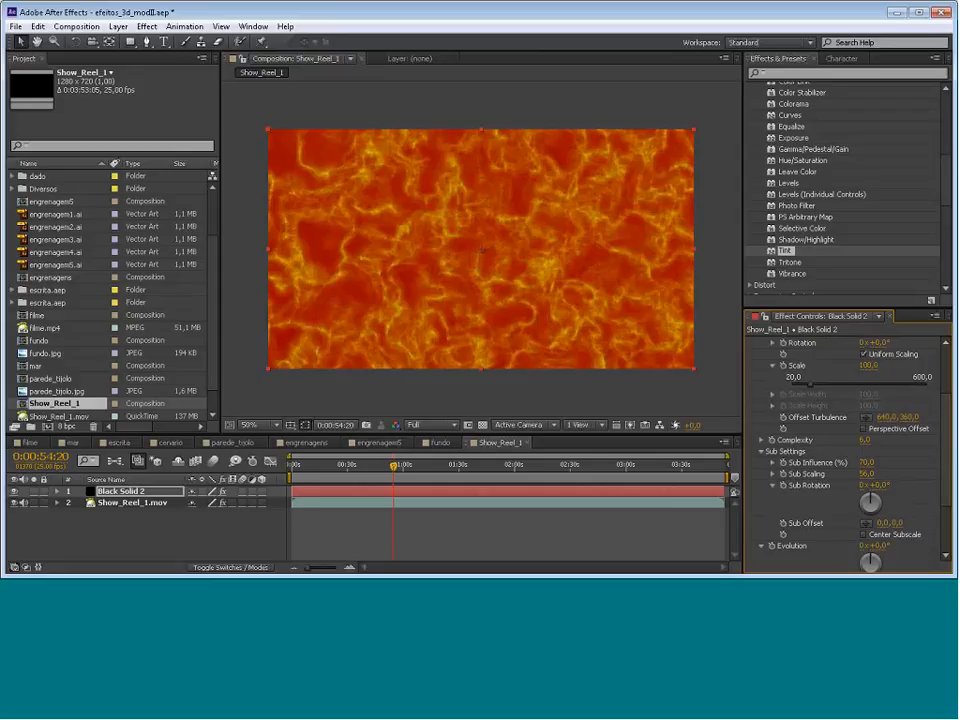
pyautogui.moveTo(948, 458); pyautogui.dragTo(949, 502)
pyautogui.click(866, 555)
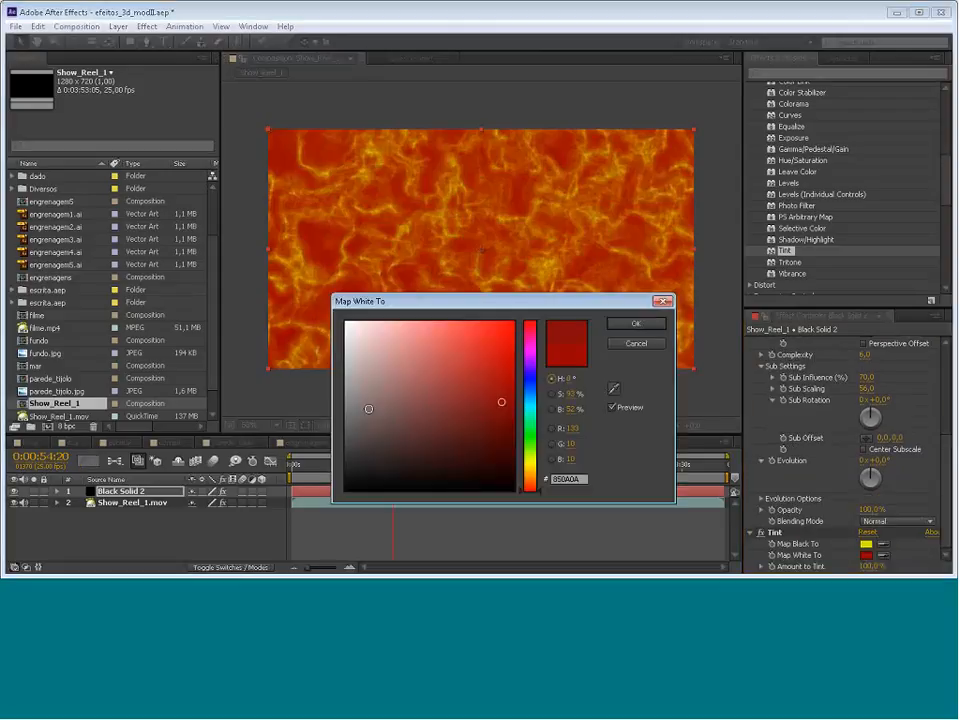
pyautogui.click(368, 408)
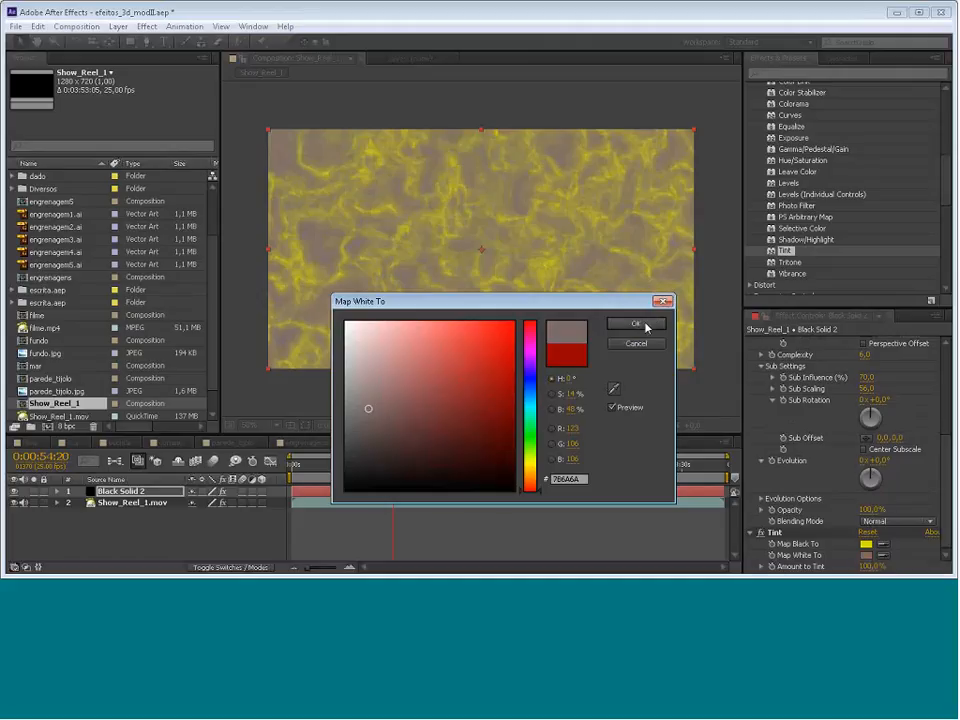
pyautogui.click(640, 323)
# Set the Tint effect's Map Black To colour to near-black, 080807, for a marble look
pyautogui.click(866, 544)
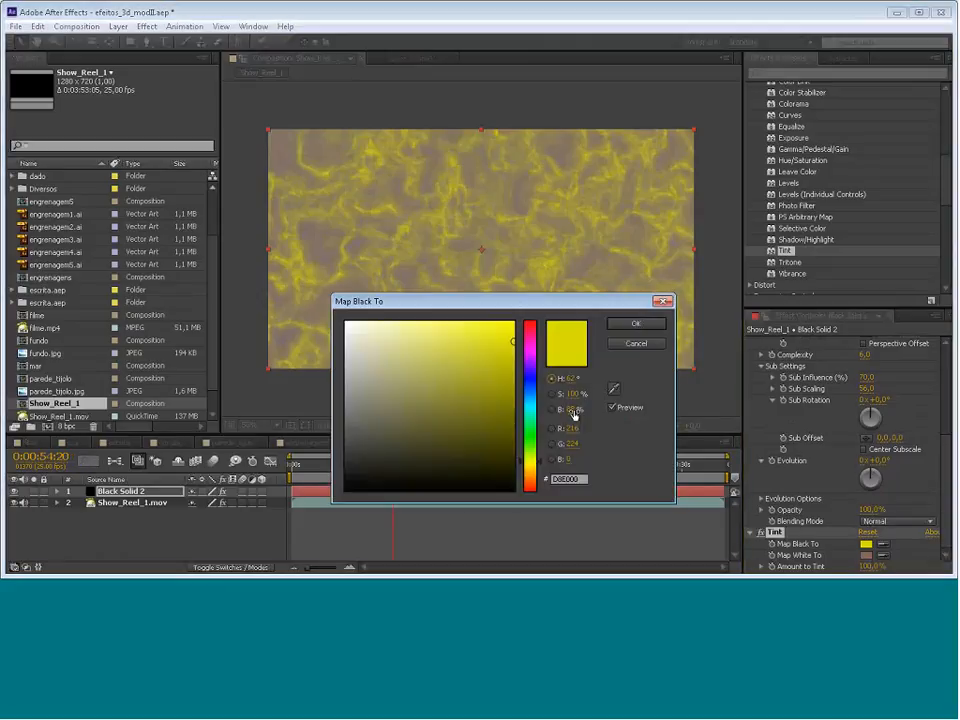
pyautogui.click(458, 455)
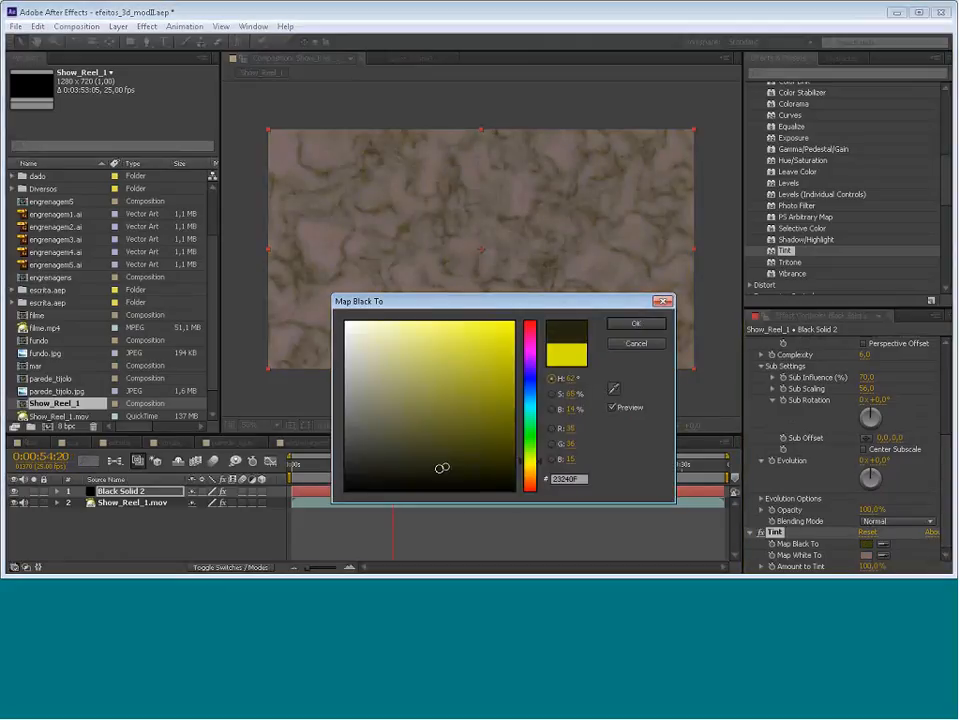
pyautogui.click(372, 486)
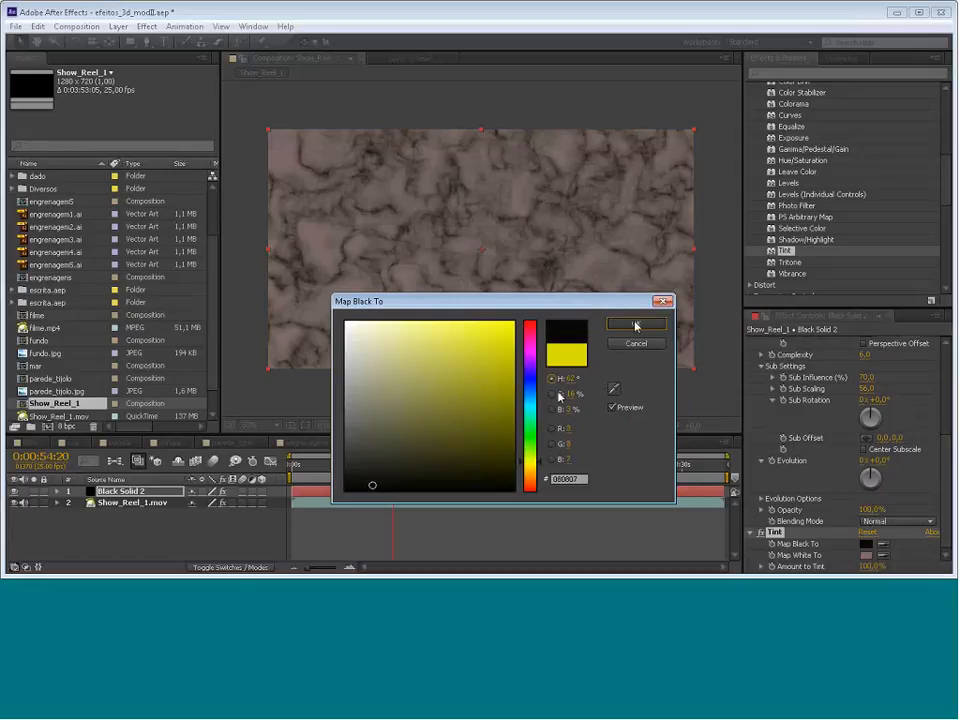
pyautogui.press('Return')
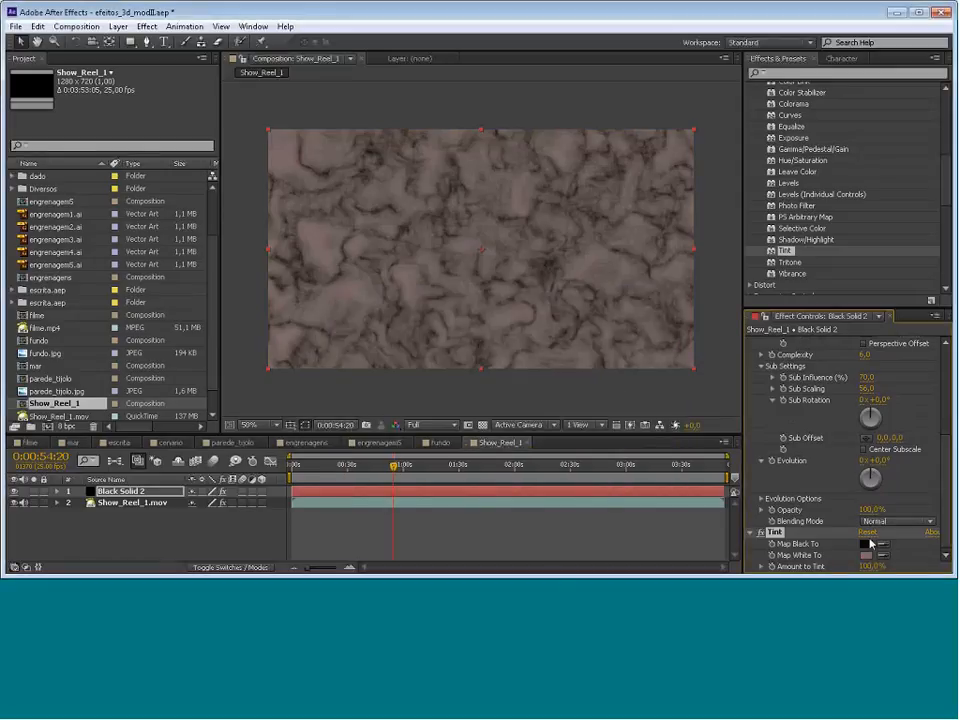
# Try bright yellows for the Tint effect's Map Black To colour and settle on a muted olive, 848654
pyautogui.click(866, 543)
pyautogui.click(469, 366)
pyautogui.moveTo(469, 366)
pyautogui.mouseDown()
pyautogui.moveTo(491, 336)
pyautogui.moveTo(481, 346)
pyautogui.mouseUp()
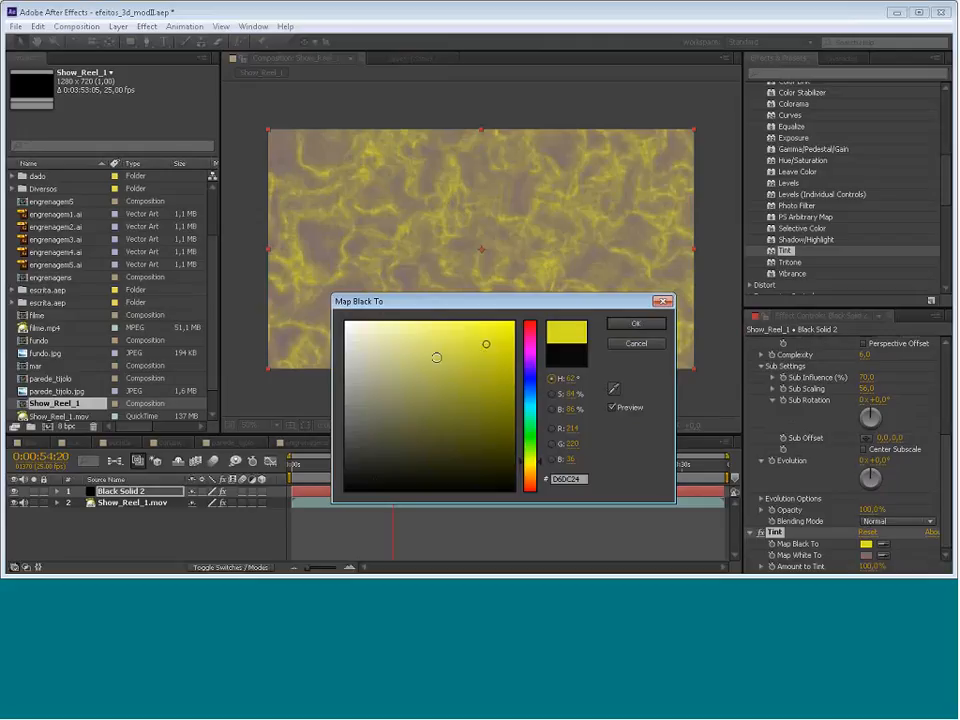
pyautogui.click(512, 322)
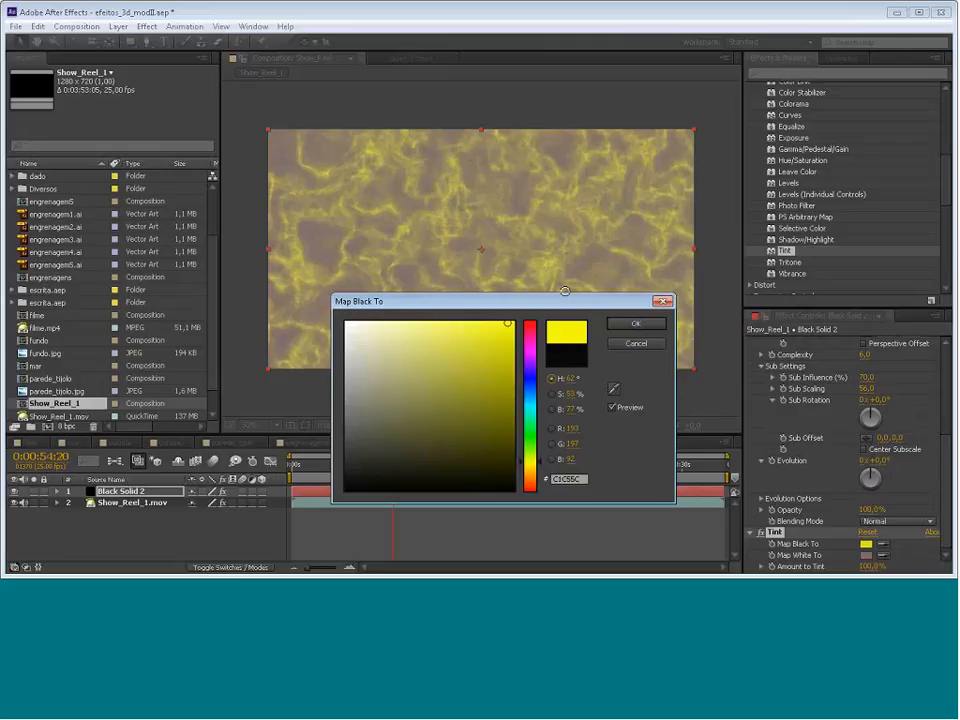
pyautogui.moveTo(565, 291); pyautogui.dragTo(565, 292)
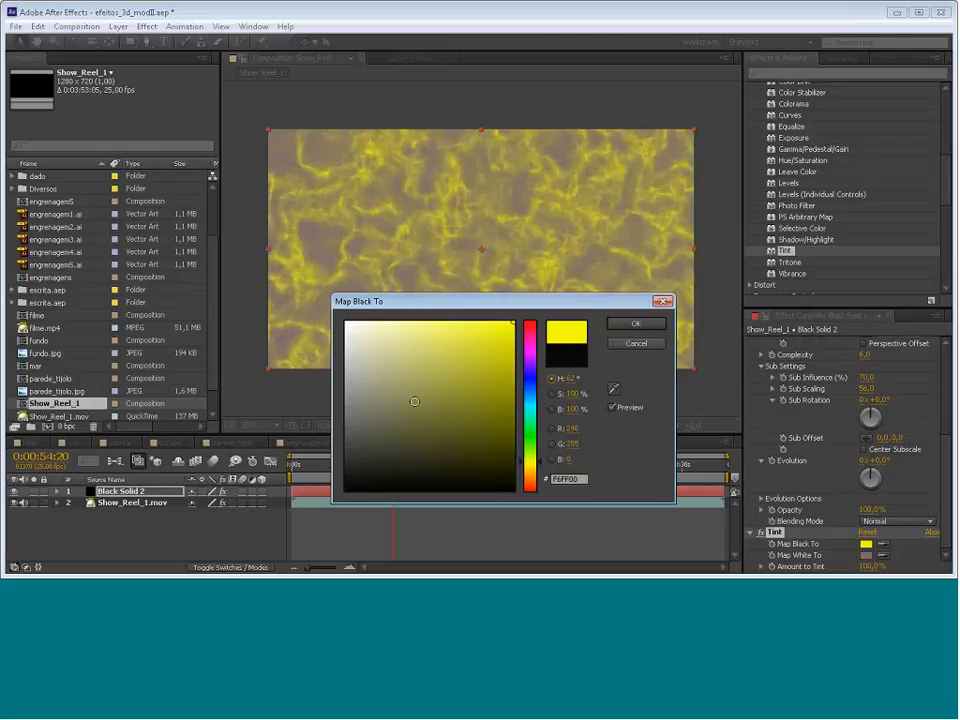
pyautogui.click(408, 401)
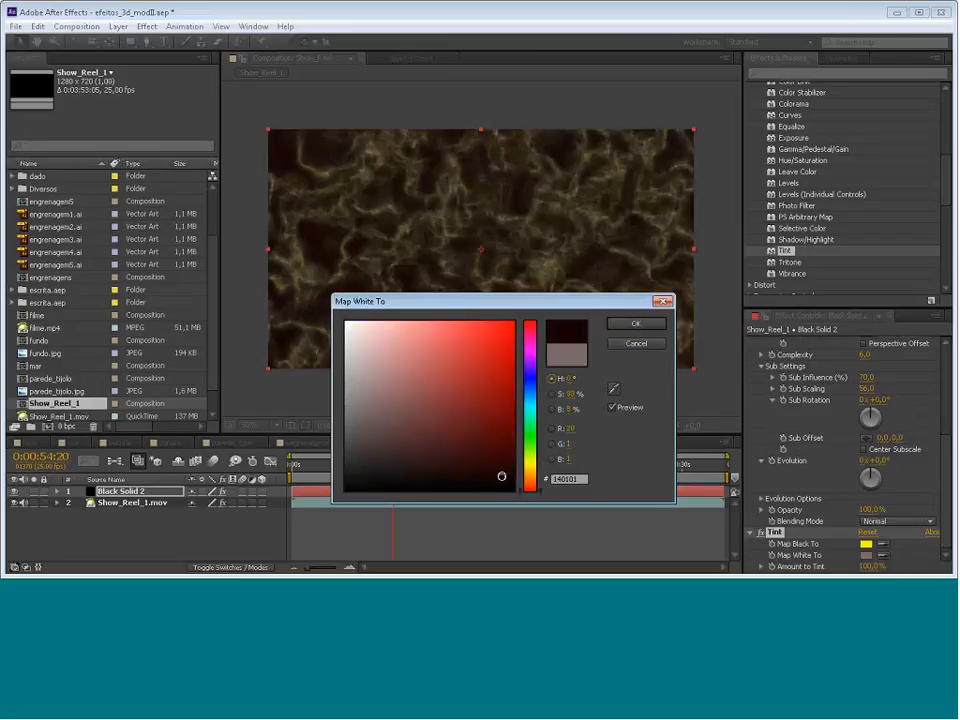
# Set the Tint effect's Map White To colour to a near-black shade
pyautogui.click(405, 477)
pyautogui.click(636, 324)
# Set the Tint effect's Map Black To colour to a light turquoise with a hue of 175°, after trying greens
pyautogui.click(866, 544)
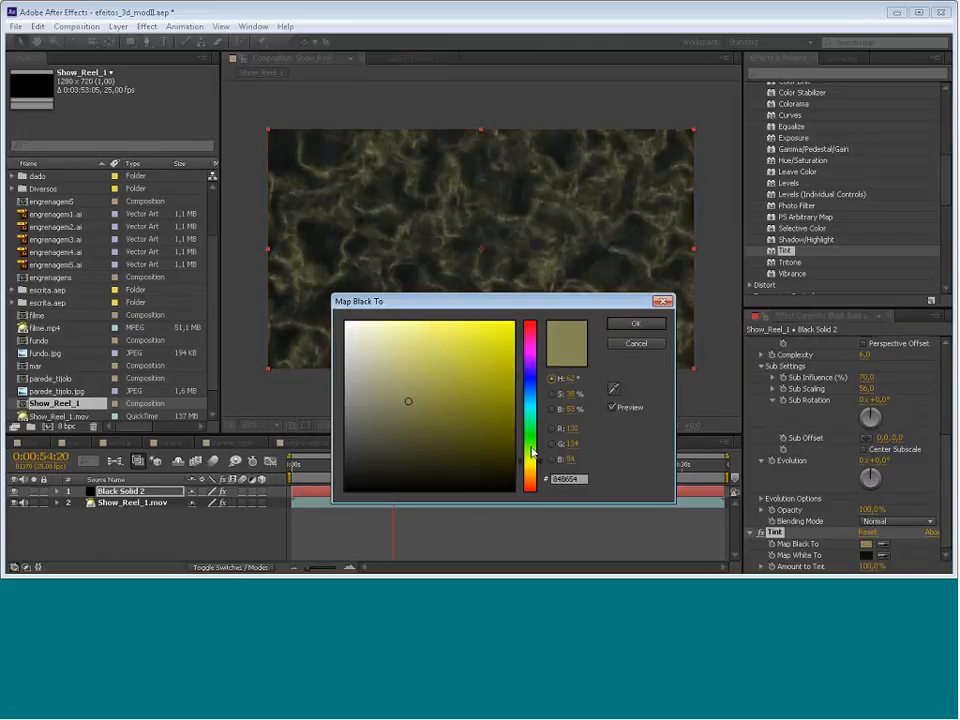
pyautogui.click(531, 446)
pyautogui.click(470, 424)
pyautogui.click(479, 384)
pyautogui.click(493, 368)
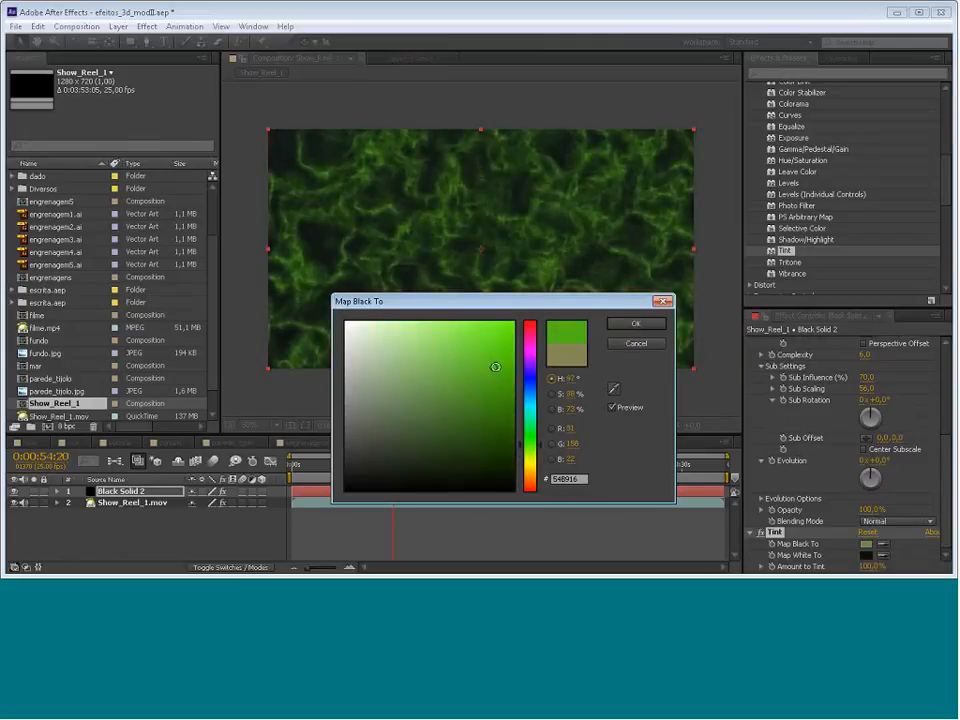
pyautogui.moveTo(531, 417); pyautogui.dragTo(531, 408)
pyautogui.click(490, 362)
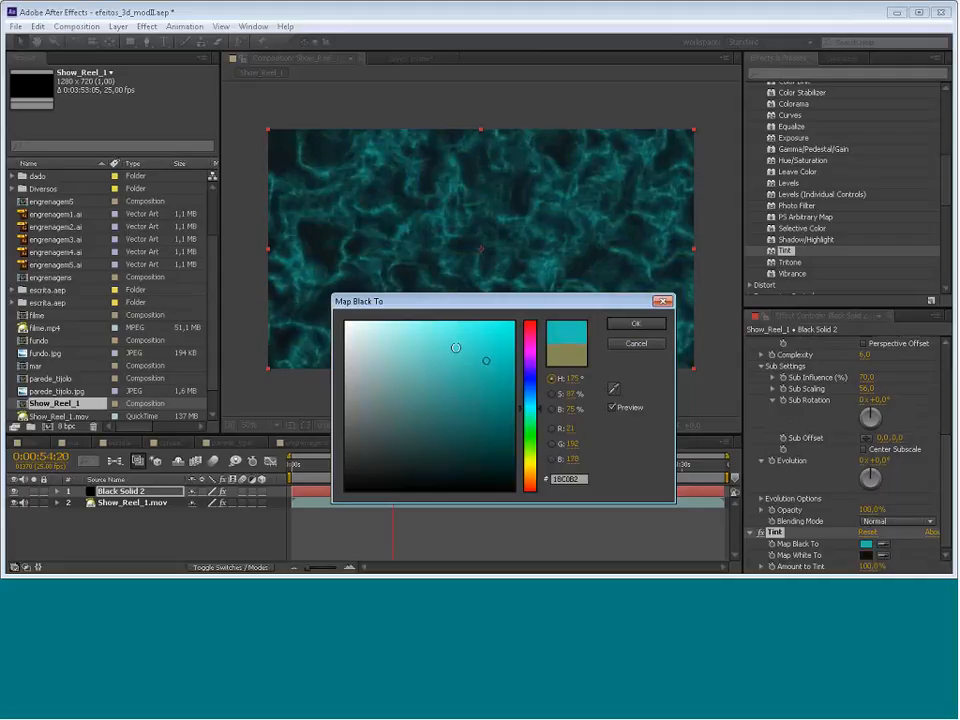
pyautogui.click(414, 341)
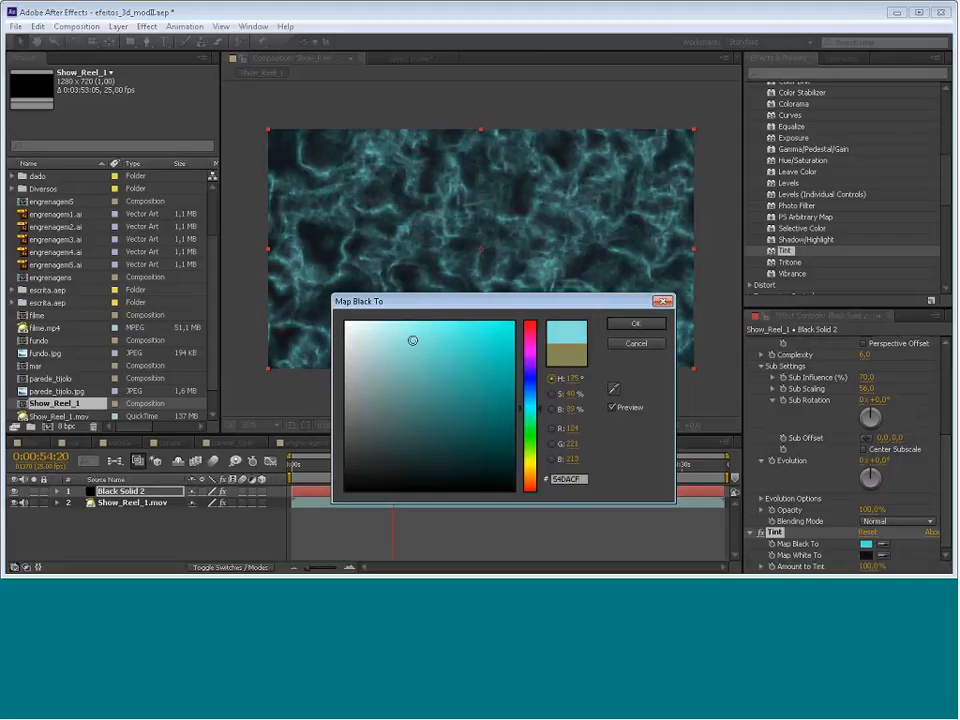
pyautogui.click(446, 351)
pyautogui.press('Return')
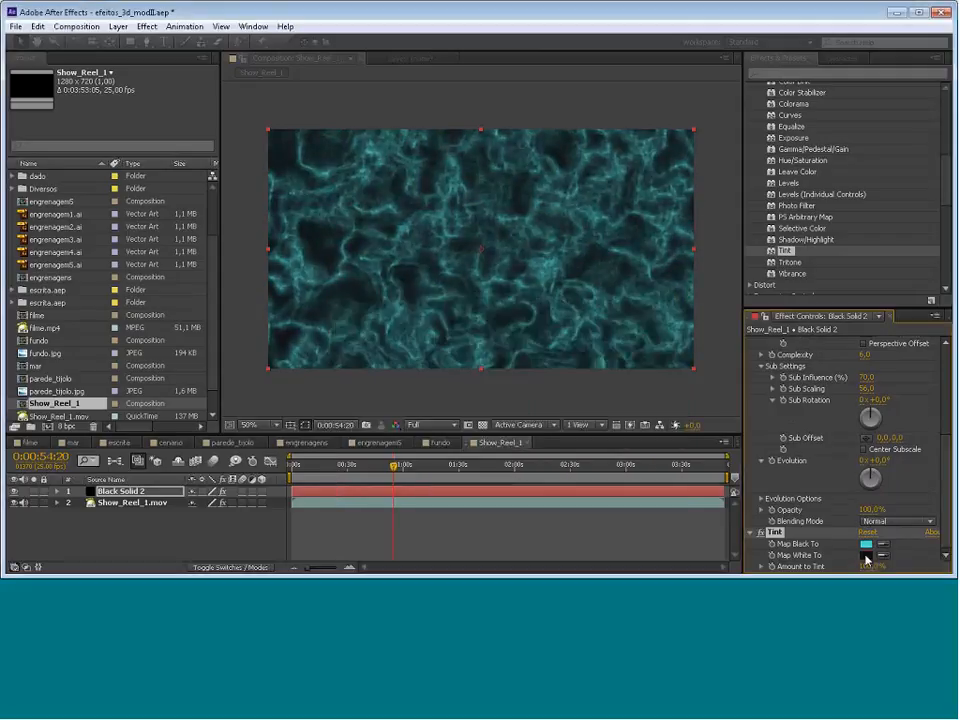
# Set the Tint effect's Map White To colour to a dark blue, 12262D
pyautogui.click(866, 555)
pyautogui.click(424, 450)
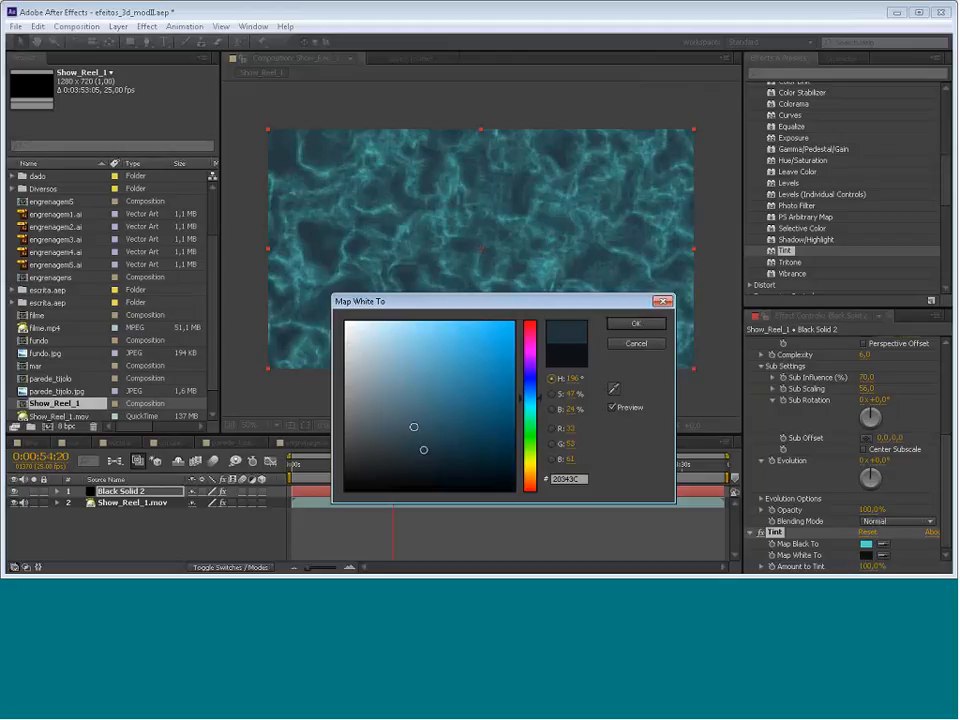
pyautogui.click(386, 472)
pyautogui.click(447, 462)
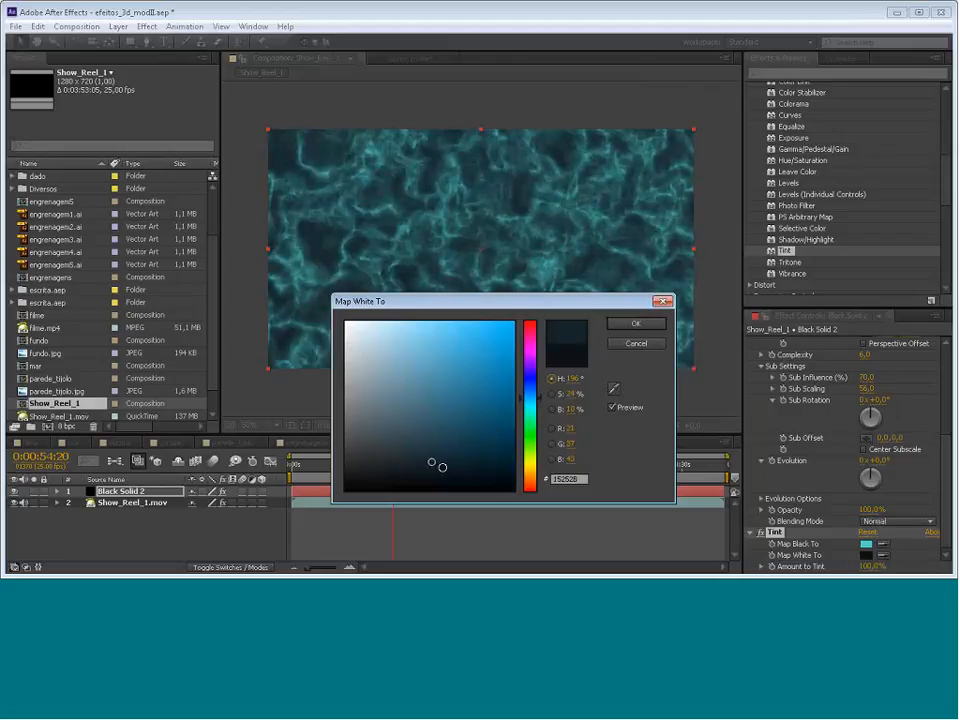
pyautogui.click(634, 324)
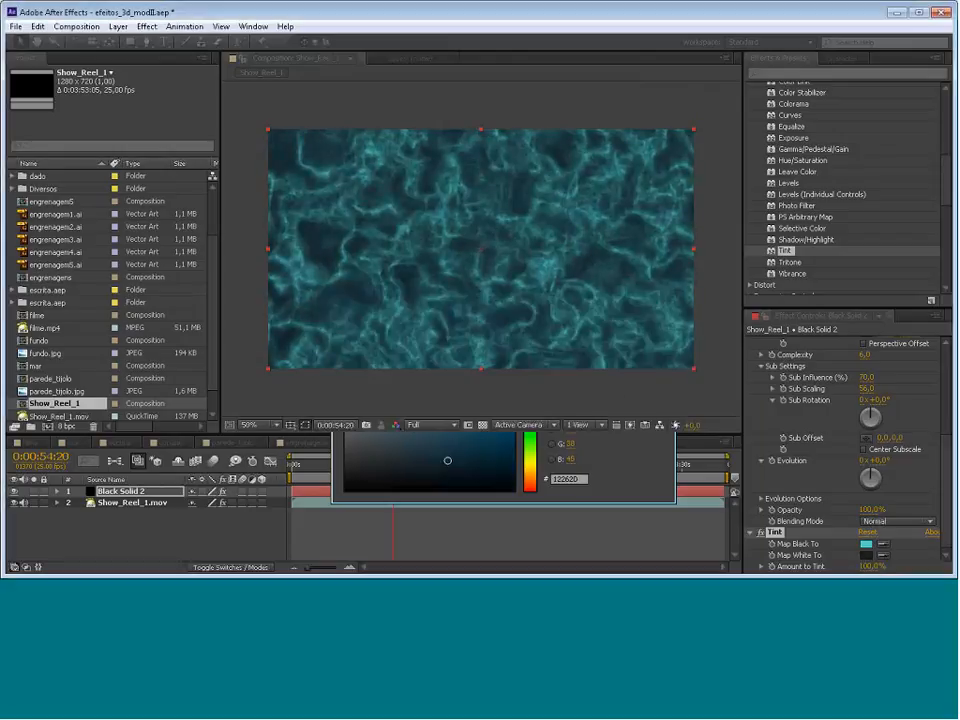
# Turn the Fractal Noise Evolution through several angles, such as 232° and 149°
pyautogui.moveTo(871, 471)
pyautogui.mouseDown()
pyautogui.moveTo(890, 479)
pyautogui.moveTo(888, 513)
pyautogui.moveTo(868, 516)
pyautogui.moveTo(862, 487)
pyautogui.mouseUp()
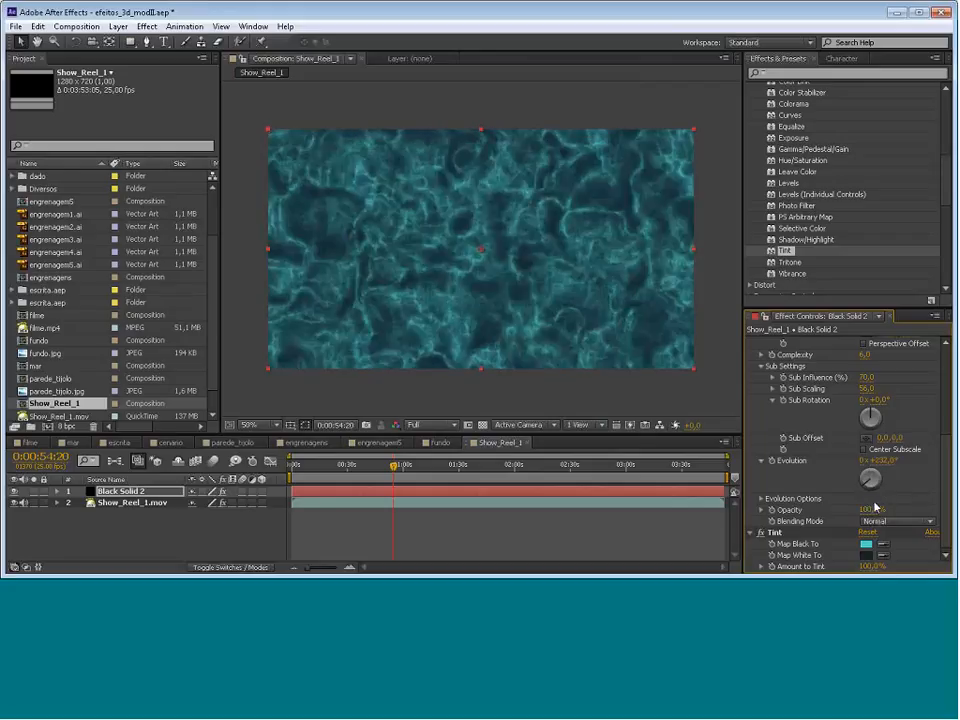
pyautogui.moveTo(875, 503)
pyautogui.mouseDown()
pyautogui.moveTo(867, 500)
pyautogui.moveTo(897, 504)
pyautogui.moveTo(885, 506)
pyautogui.mouseUp()
# Reset the Fractal Noise effect after trying the Swirly fractal type, and set the Fractal Type to Swirly again
pyautogui.scroll(1, 941, 401)
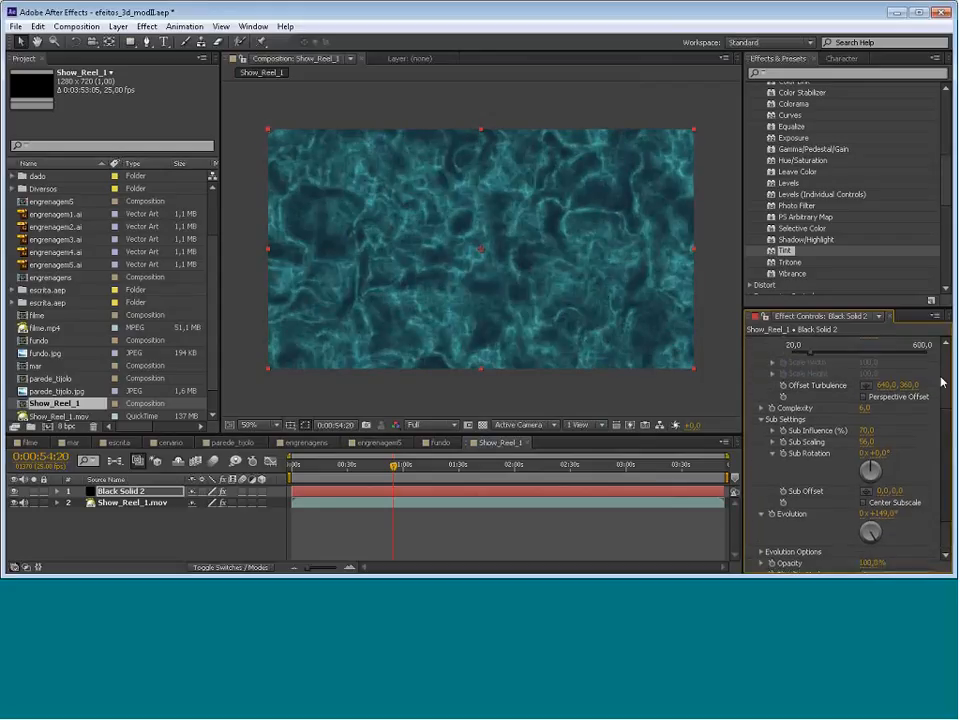
pyautogui.scroll(5, 941, 401)
pyautogui.click(926, 353)
pyautogui.click(813, 240)
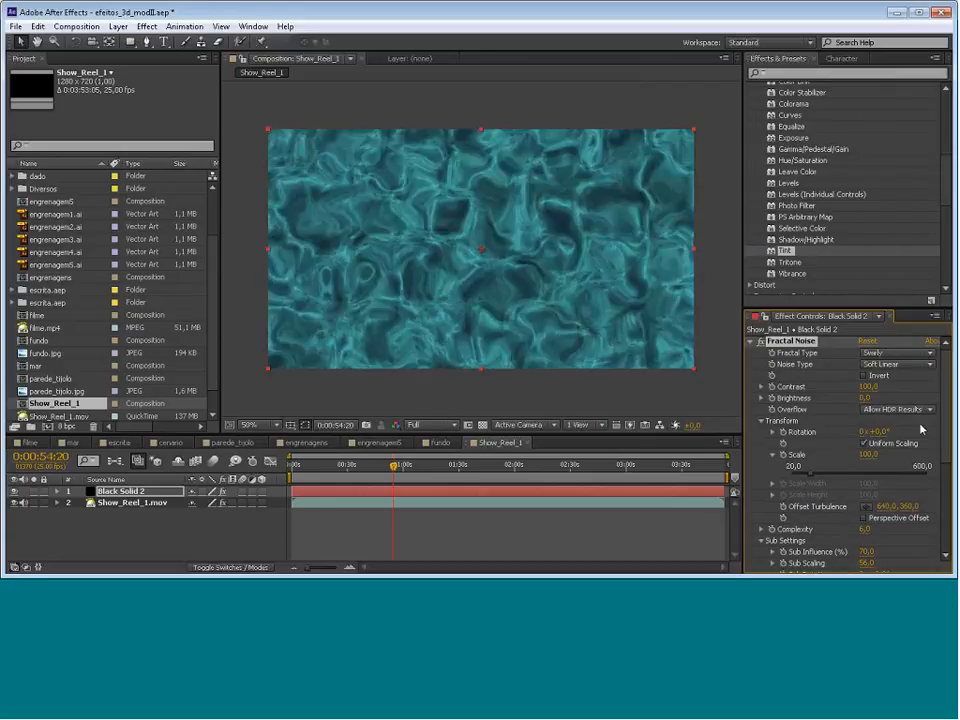
pyautogui.click(868, 342)
pyautogui.click(895, 358)
pyautogui.click(805, 255)
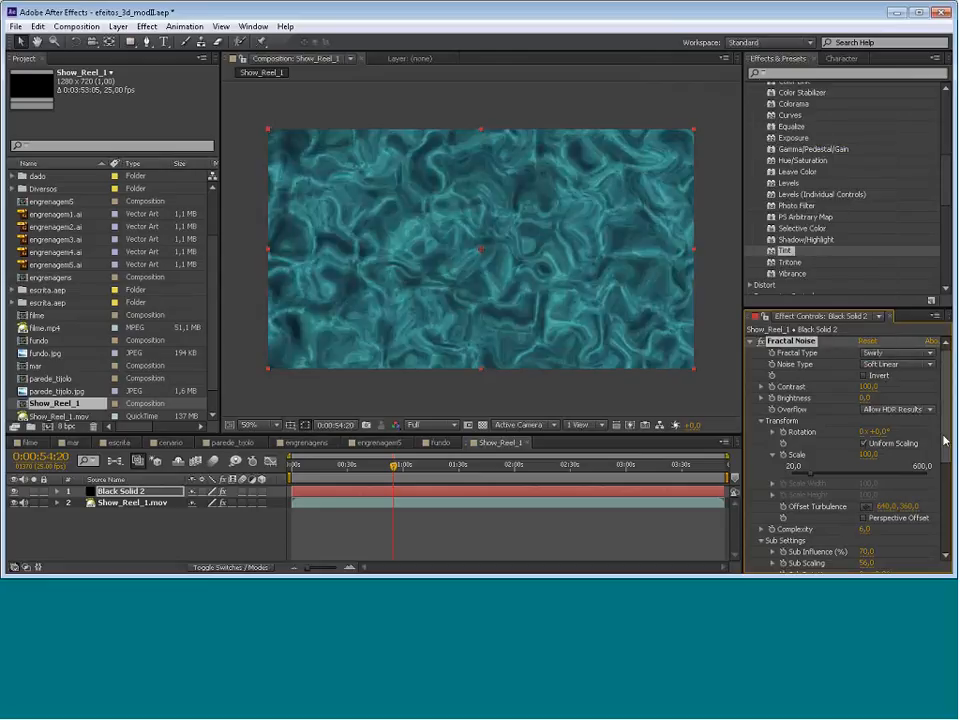
# Find the Colorama effect, apply it to Black Solid 2 and disable the Tint effect
pyautogui.scroll(-5, 945, 457)
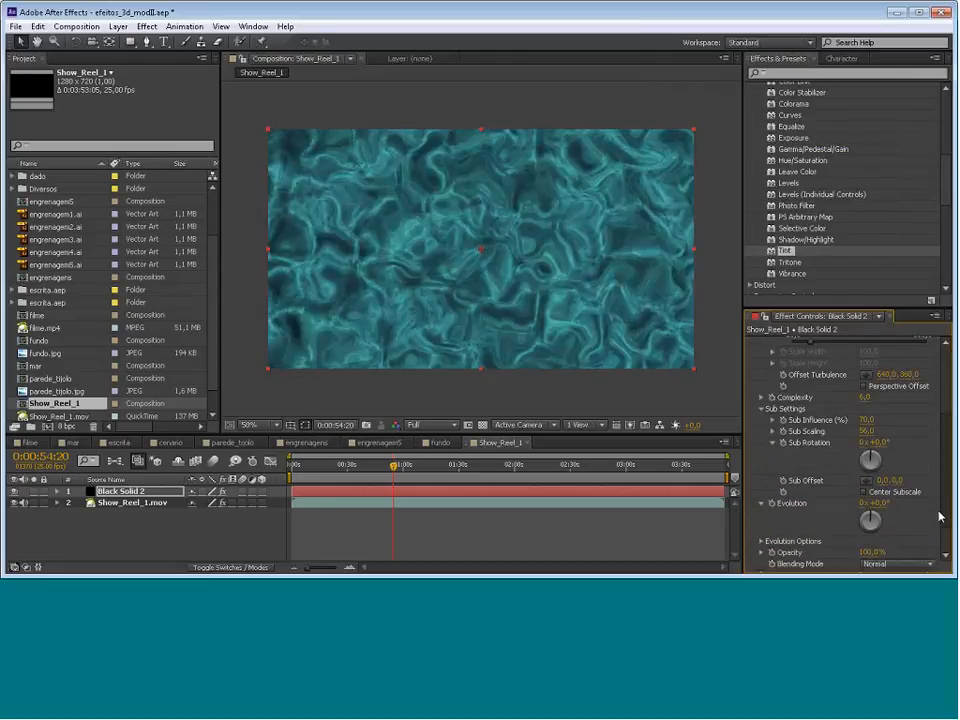
pyautogui.scroll(3, 945, 457)
pyautogui.scroll(3, 945, 457)
pyautogui.click(795, 74)
pyautogui.write('coloram')
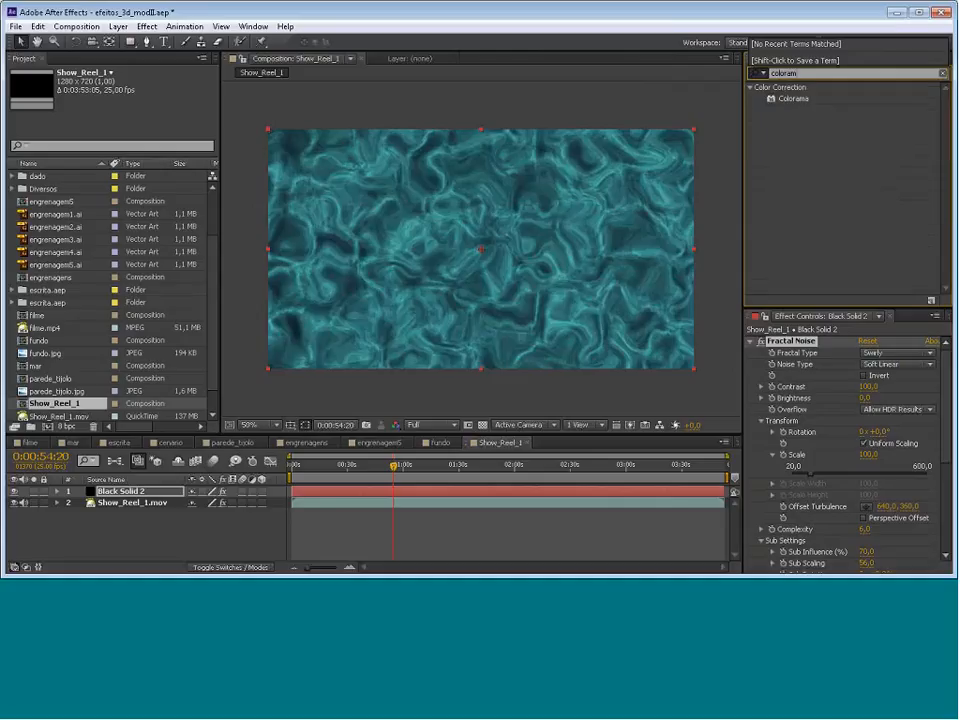
pyautogui.click(786, 101)
pyautogui.moveTo(786, 101); pyautogui.dragTo(583, 251)
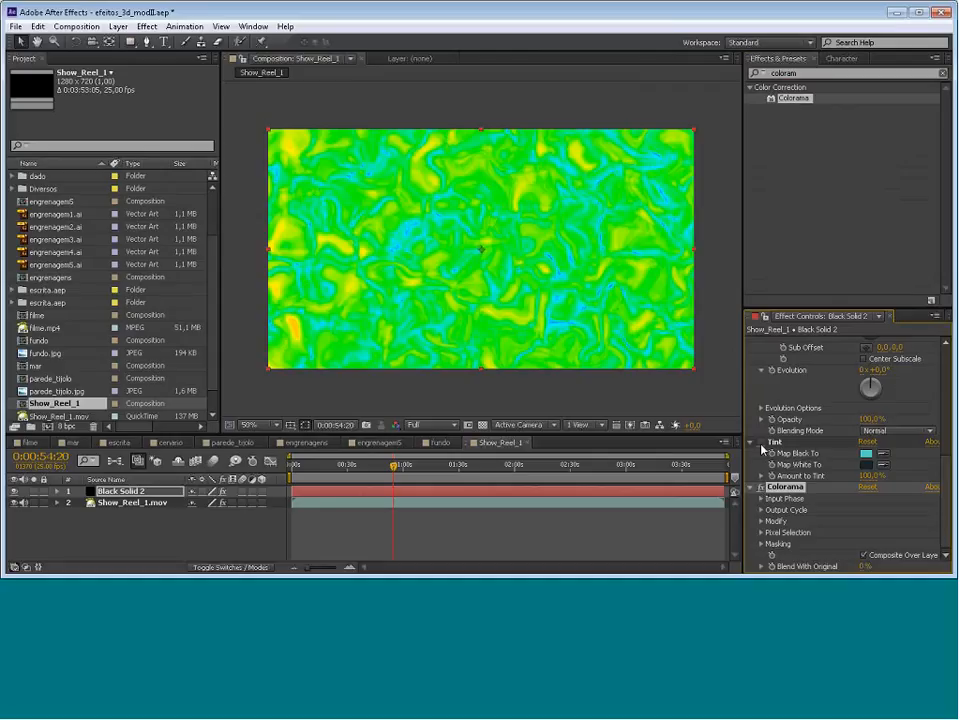
# Try the Copper and Golden 1 preset palettes in Colorama's Output Cycle and settle on Granite
pyautogui.click(762, 509)
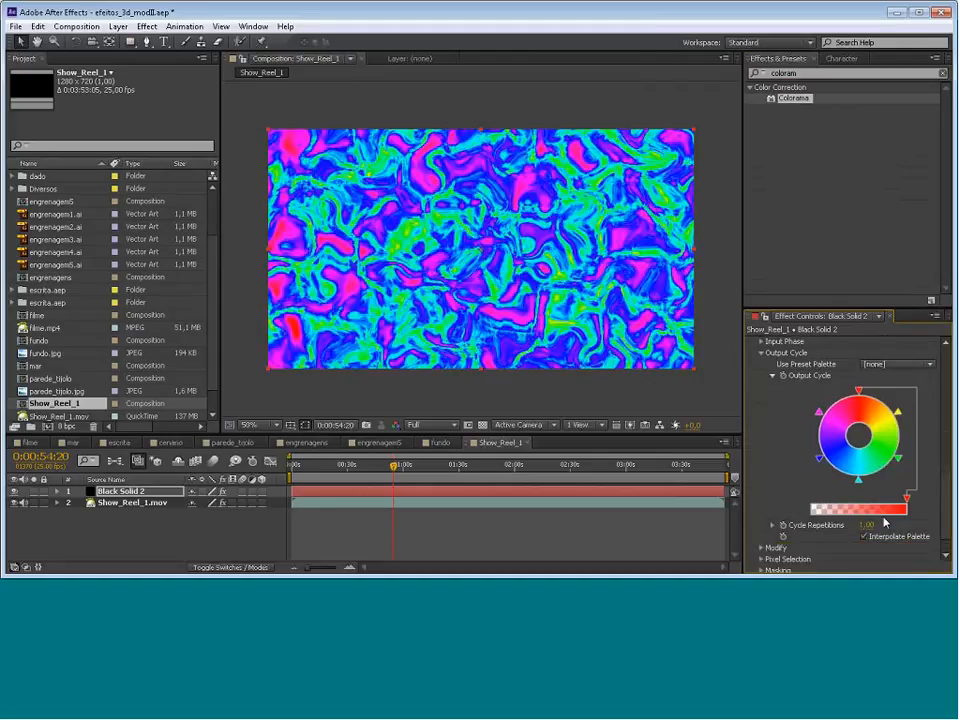
pyautogui.click(904, 364)
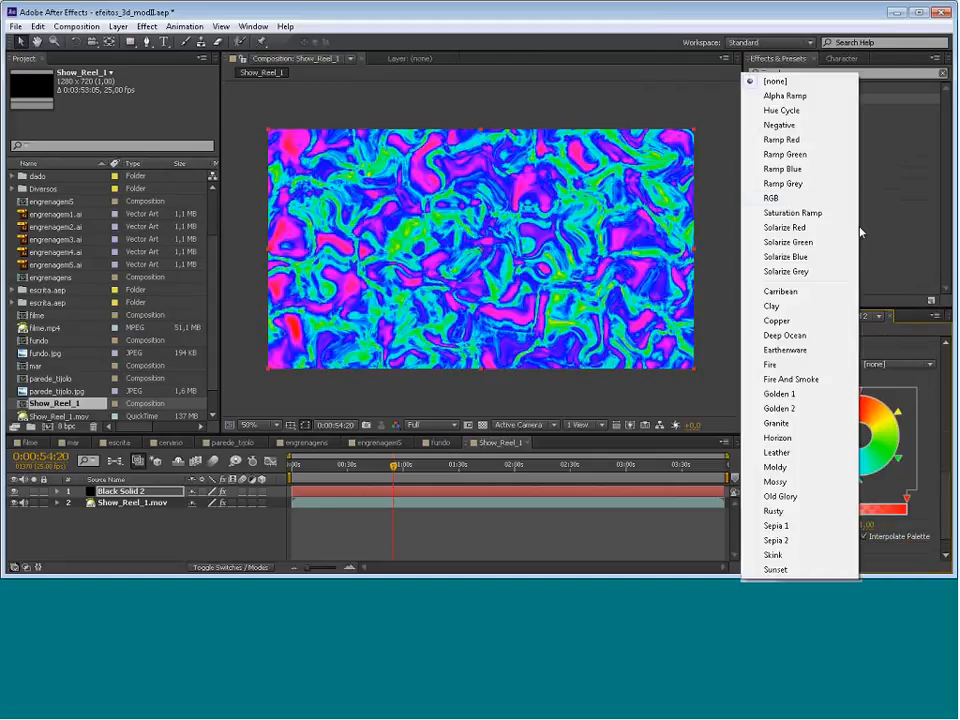
pyautogui.click(785, 321)
pyautogui.click(898, 364)
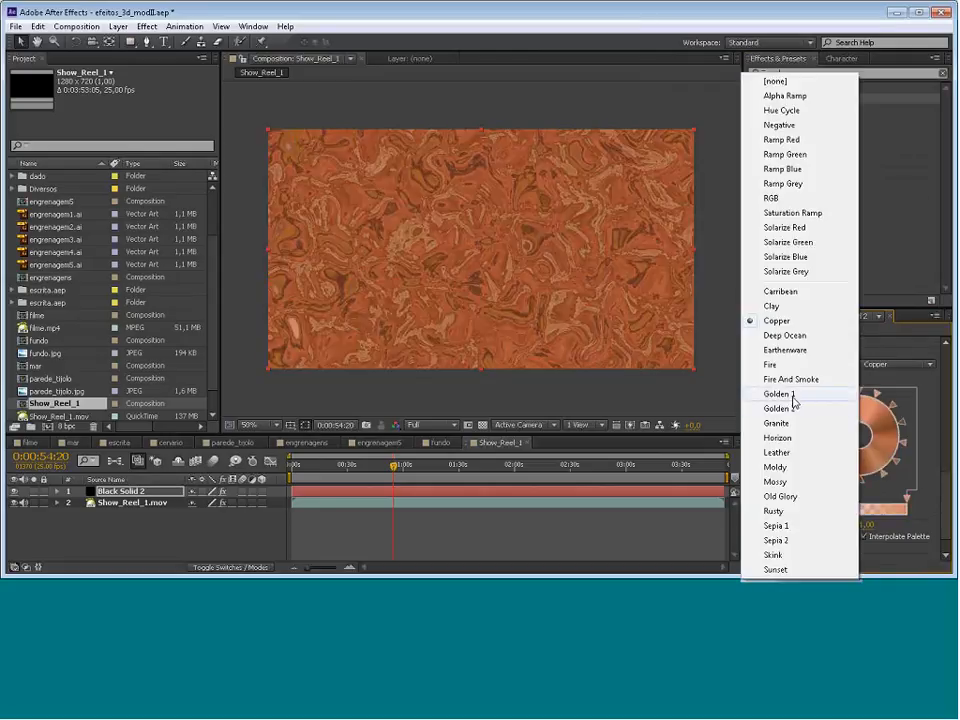
pyautogui.click(795, 396)
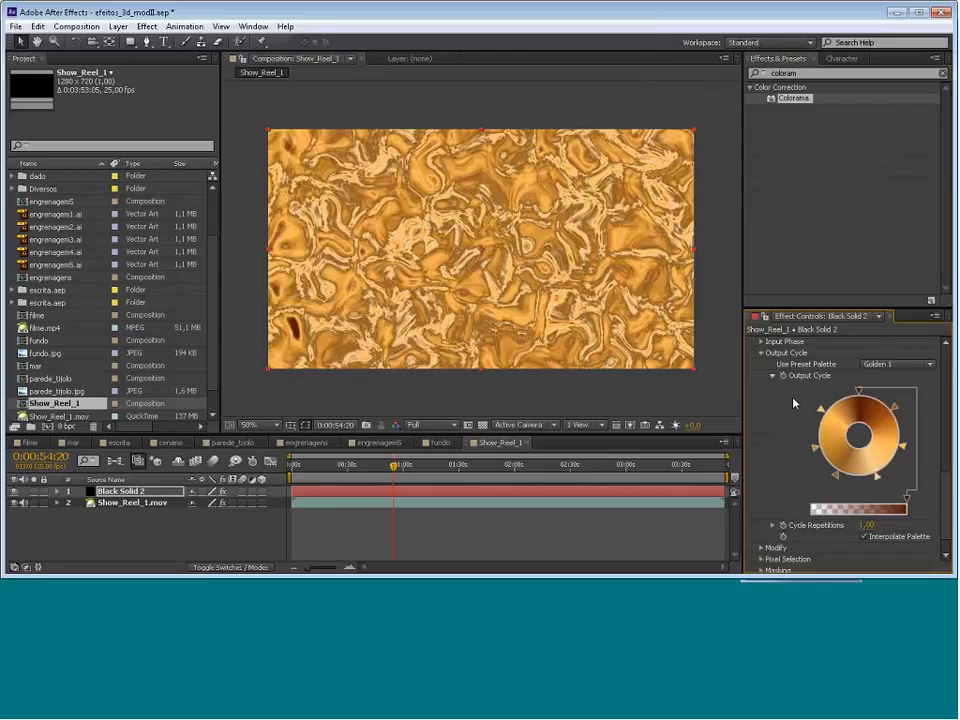
pyautogui.click(907, 366)
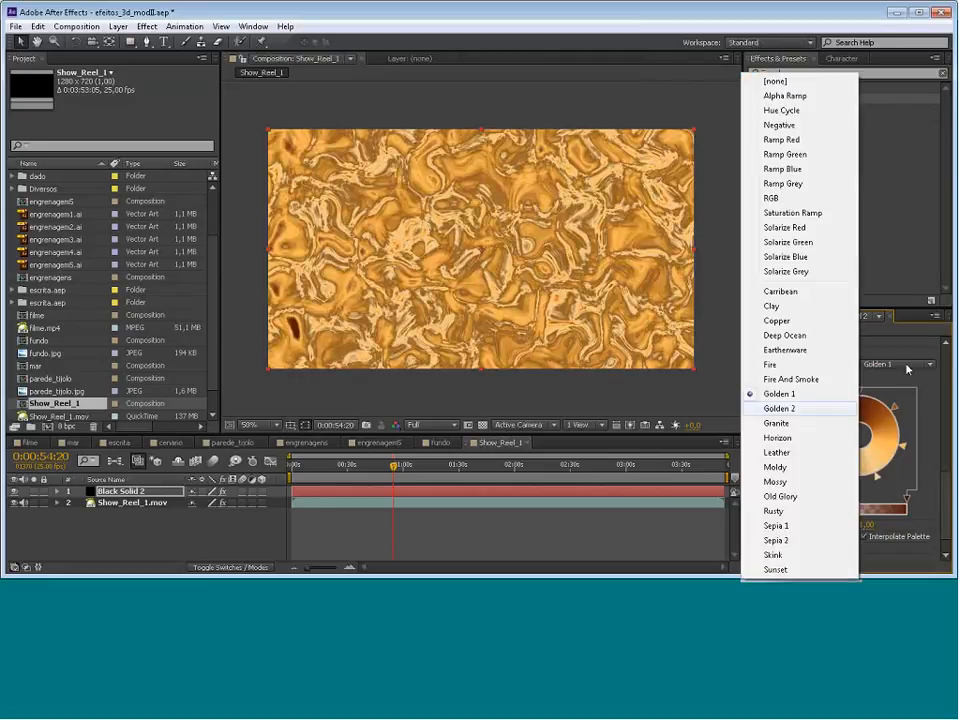
pyautogui.click(776, 423)
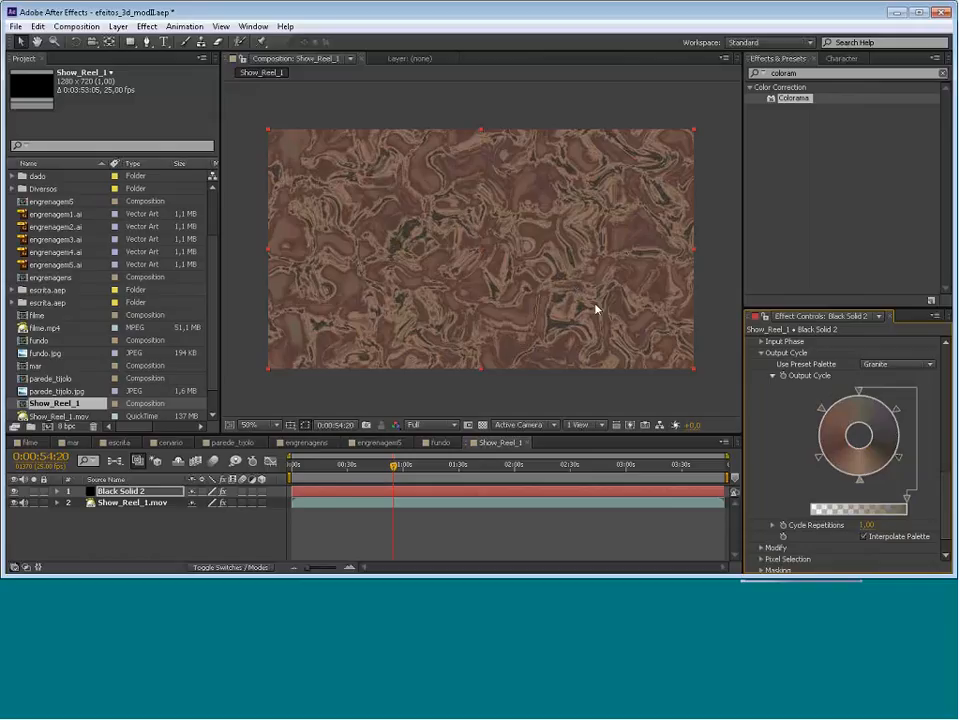
# Disable the Colorama effect on Black Solid 2
pyautogui.scroll(6, 902, 428)
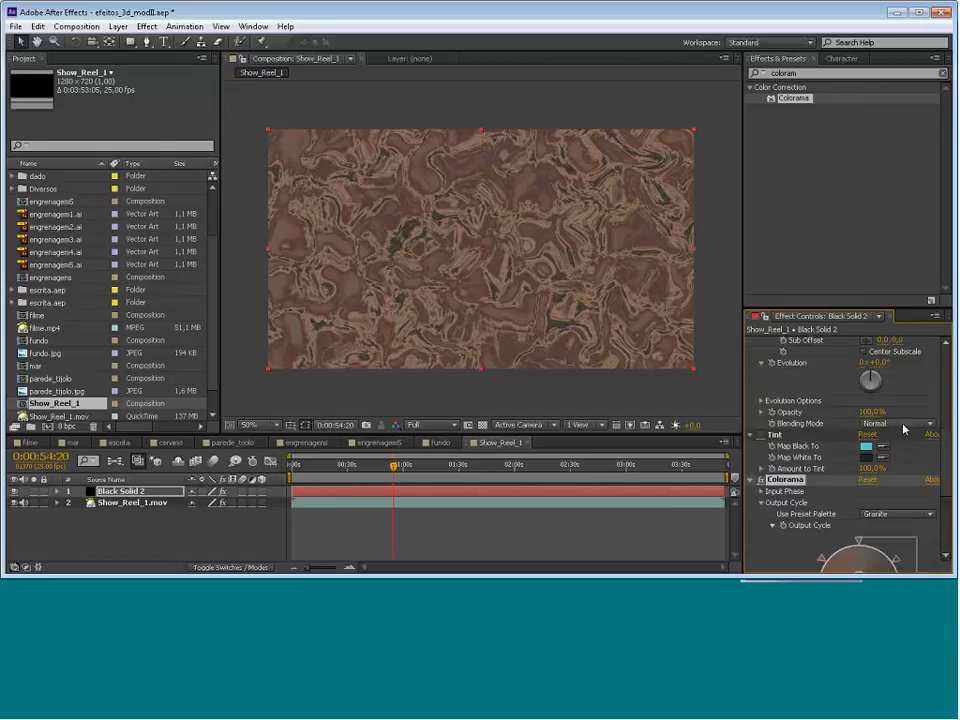
pyautogui.scroll(-2, 787, 521)
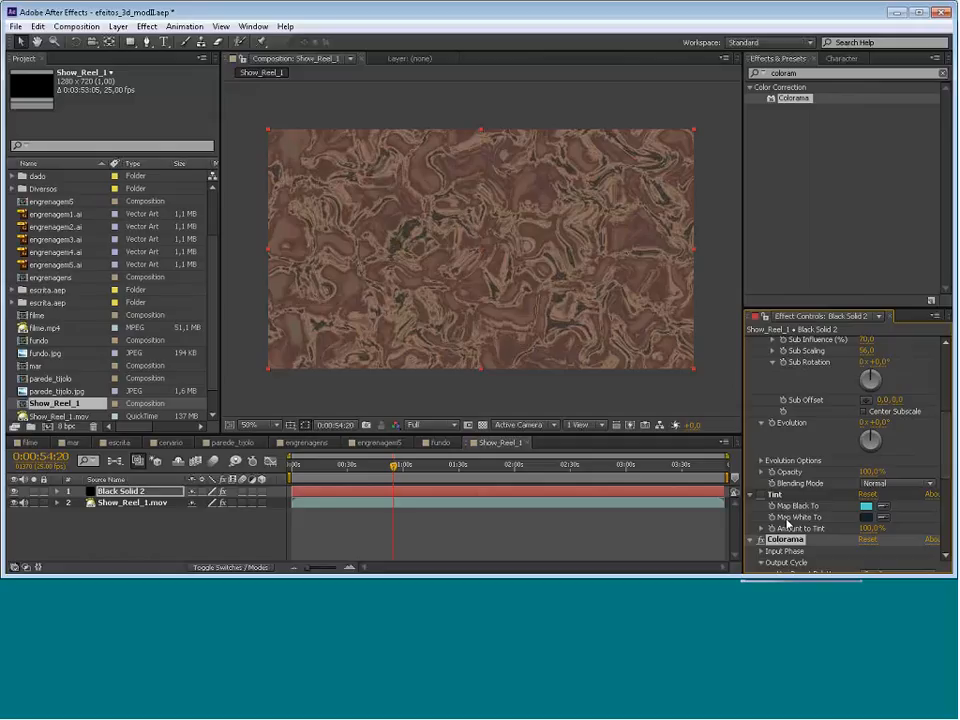
pyautogui.click(761, 540)
# Try the Rocky and Cloudy fractal types on the Fractal Noise effect
pyautogui.scroll(5, 805, 503)
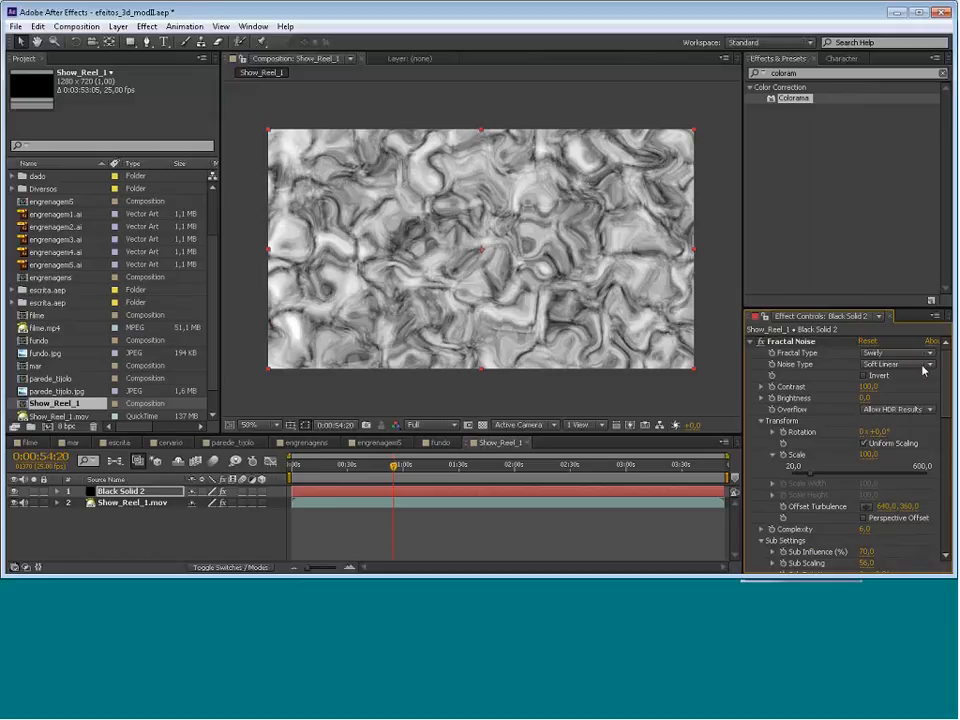
pyautogui.click(900, 354)
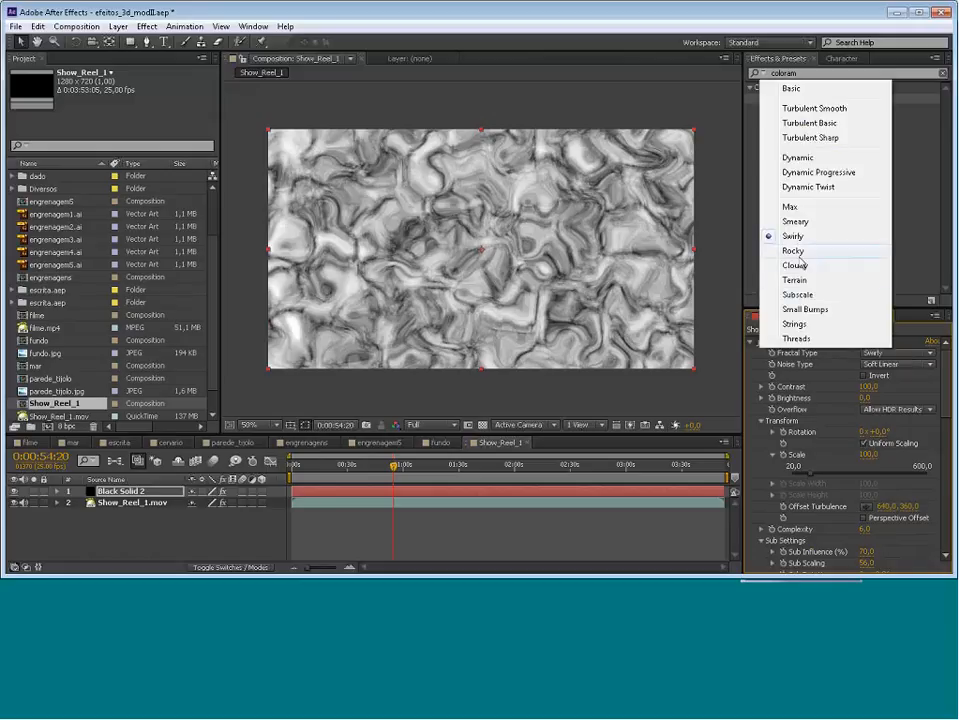
pyautogui.click(798, 250)
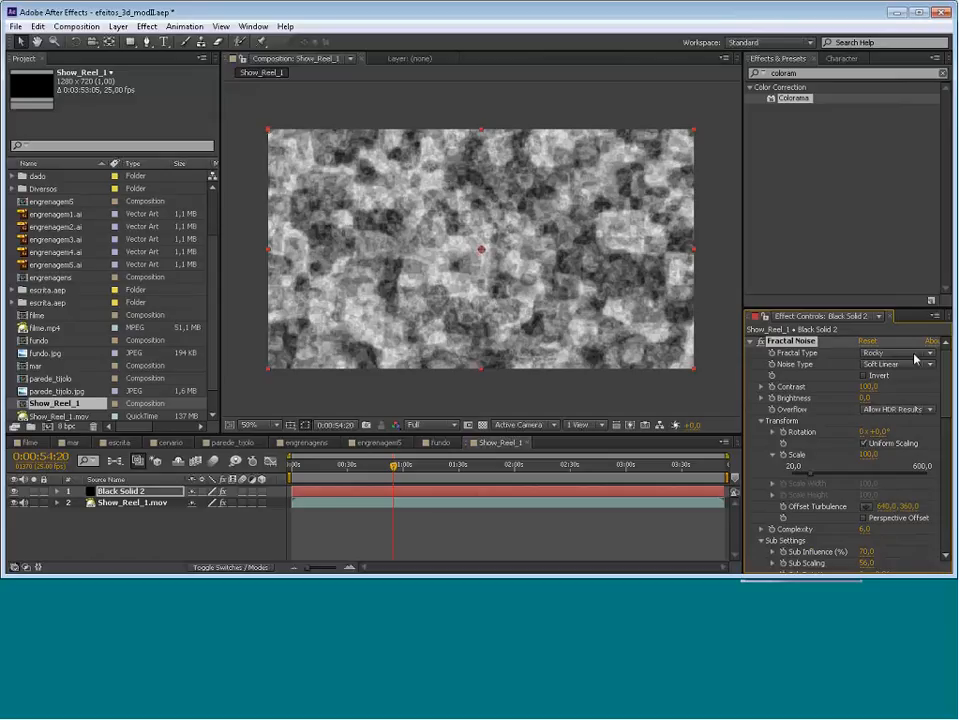
pyautogui.click(883, 355)
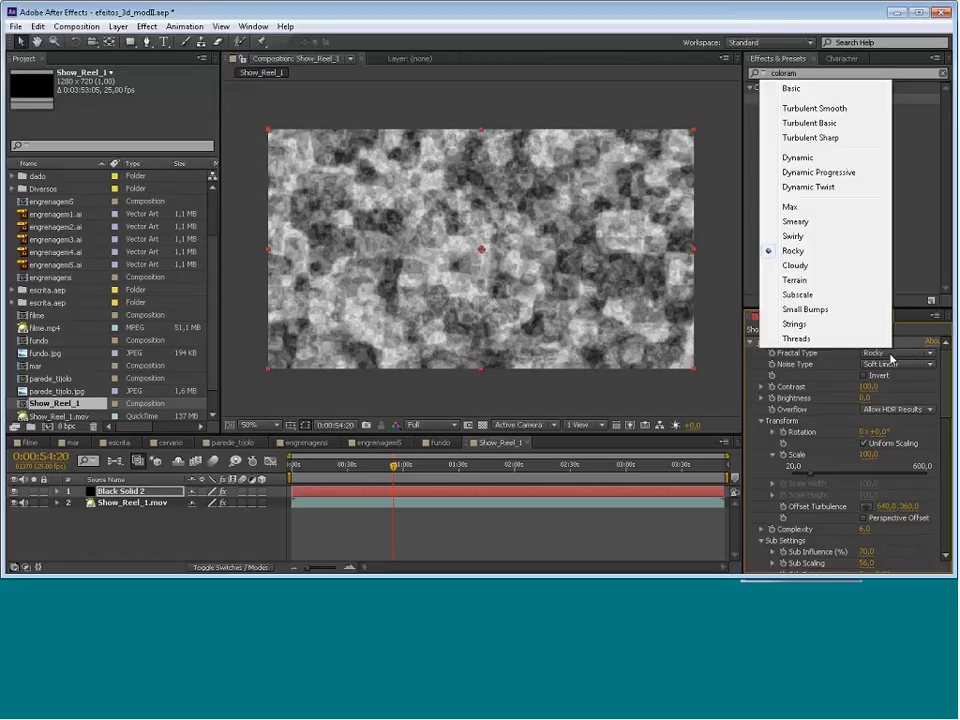
pyautogui.click(786, 268)
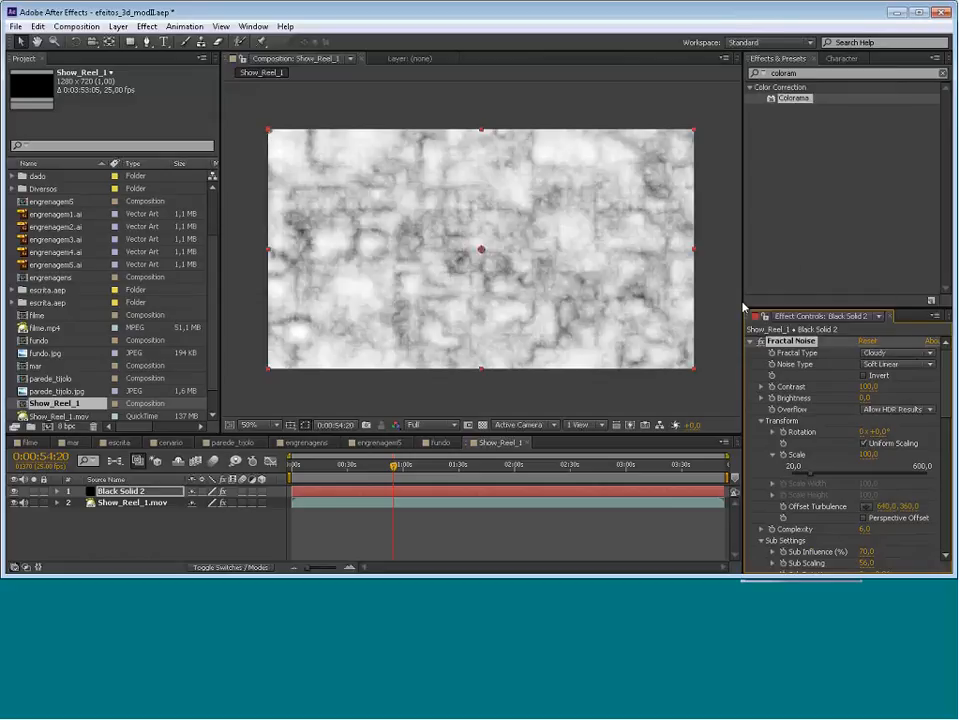
# Reset the Fractal Noise effect and set its Fractal Type to Terrain after trying Cloudy
pyautogui.click(868, 342)
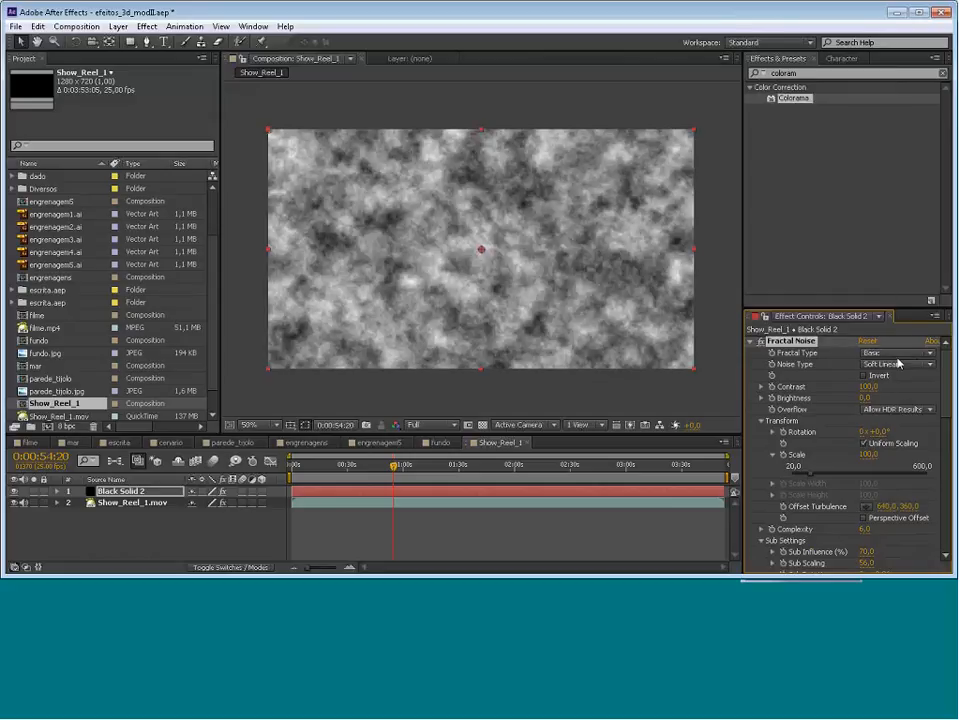
pyautogui.click(895, 353)
pyautogui.click(795, 265)
pyautogui.click(895, 353)
pyautogui.click(819, 286)
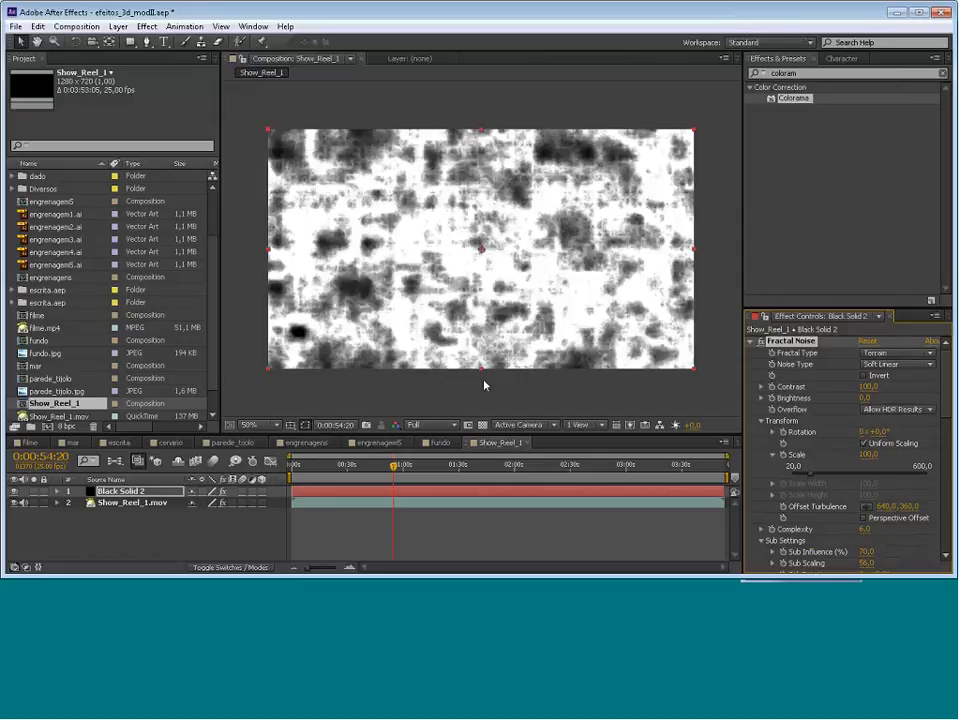
# Enable the Tint effect again and set its Map White To colour to an earthy brown, 6A5327
pyautogui.moveTo(945, 416); pyautogui.dragTo(946, 489)
pyautogui.click(761, 445)
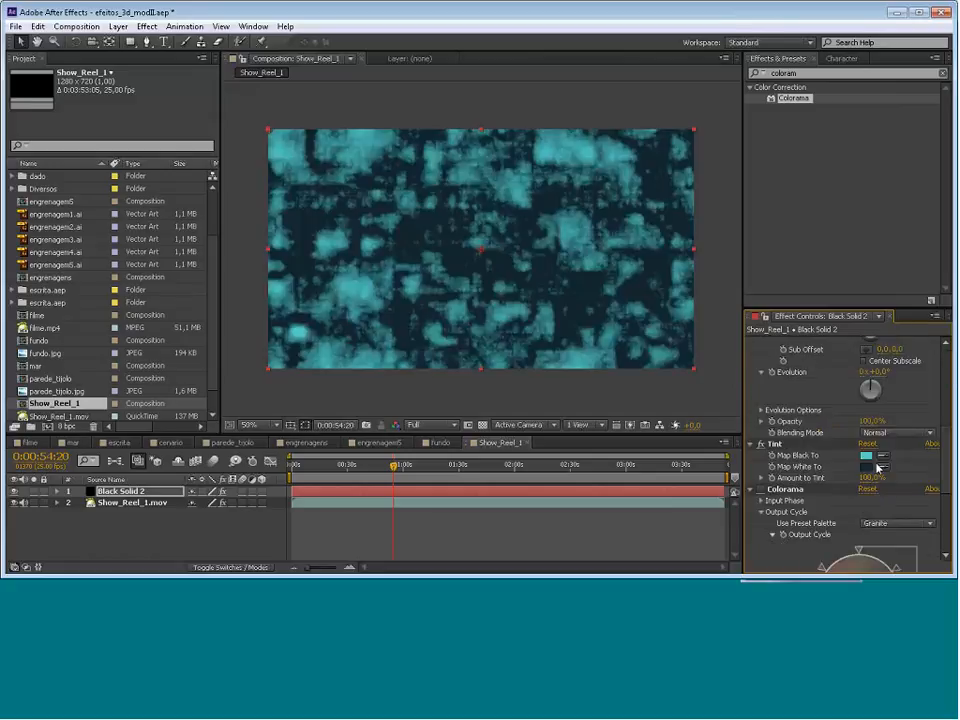
pyautogui.click(866, 467)
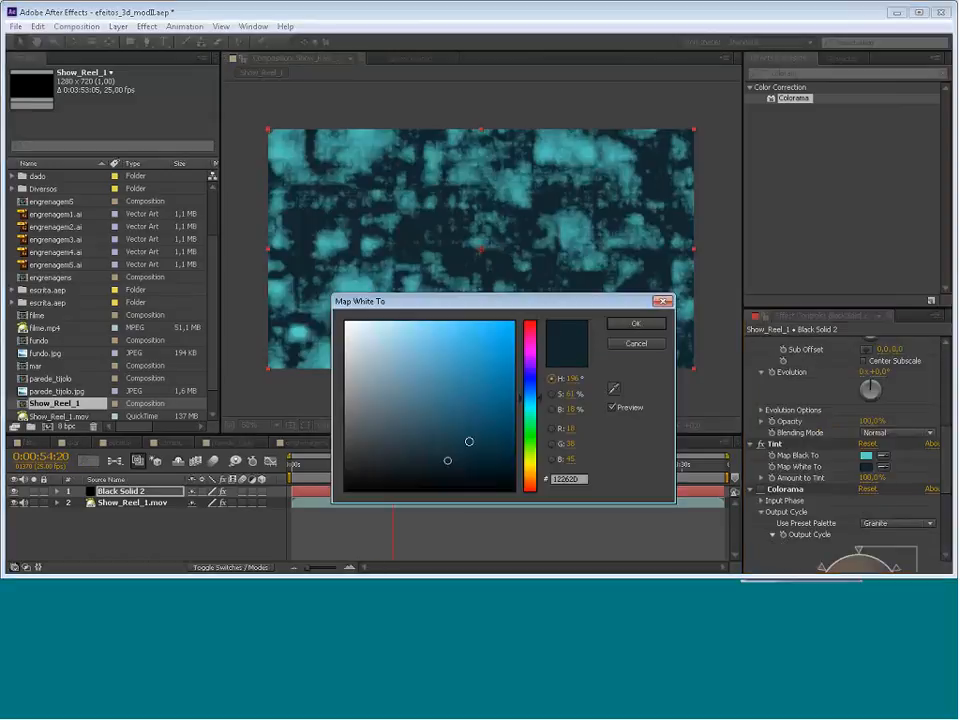
pyautogui.click(531, 479)
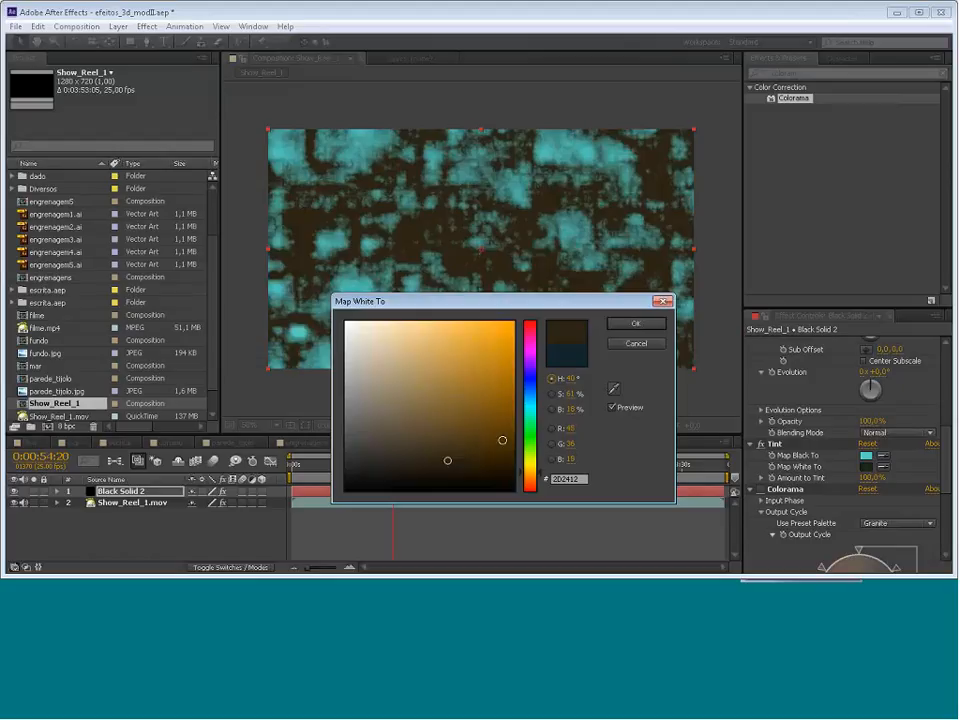
pyautogui.click(482, 427)
pyautogui.moveTo(502, 420); pyautogui.dragTo(451, 420)
pyautogui.click(635, 323)
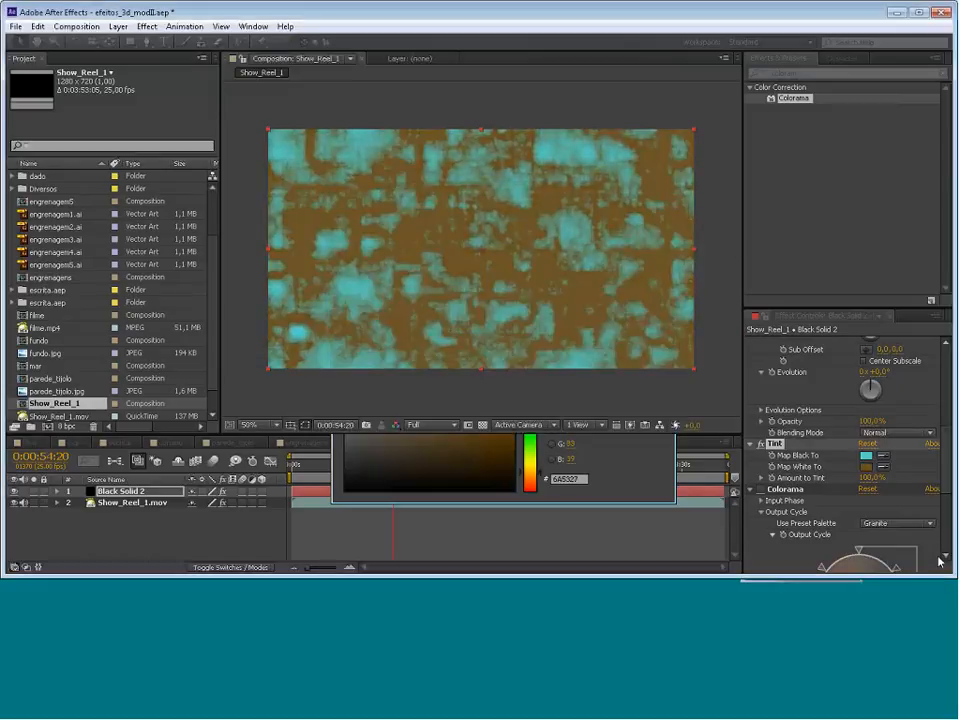
# Set the Tint effect's Map Black To colour to a very dark green, 141E13, after trying lighter greens and teals
pyautogui.click(866, 455)
pyautogui.click(531, 487)
pyautogui.moveTo(534, 490); pyautogui.dragTo(531, 417)
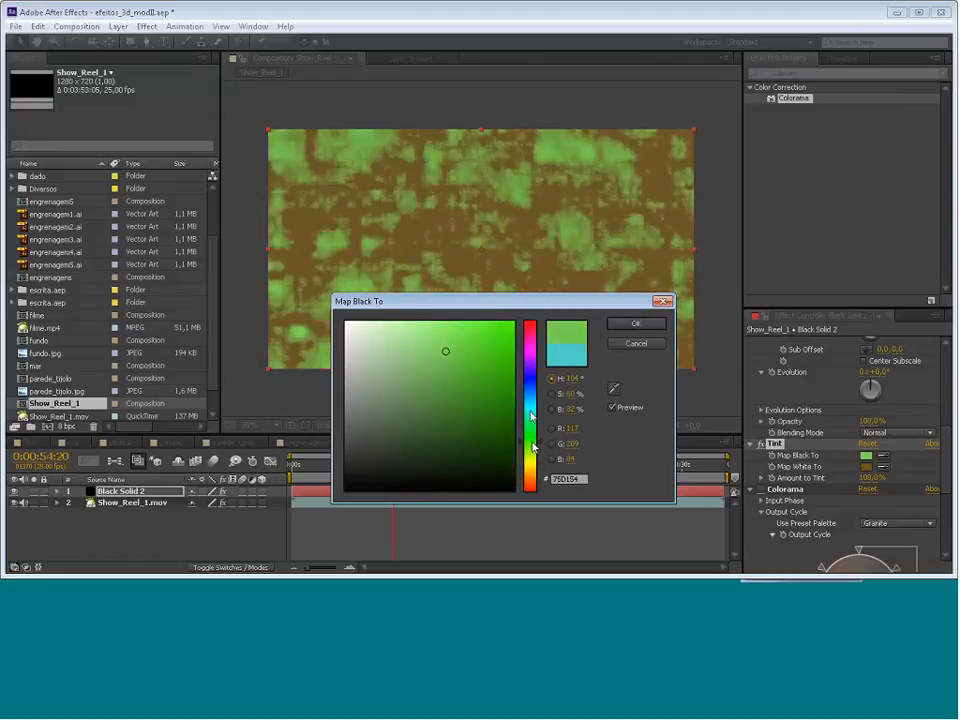
pyautogui.click(476, 431)
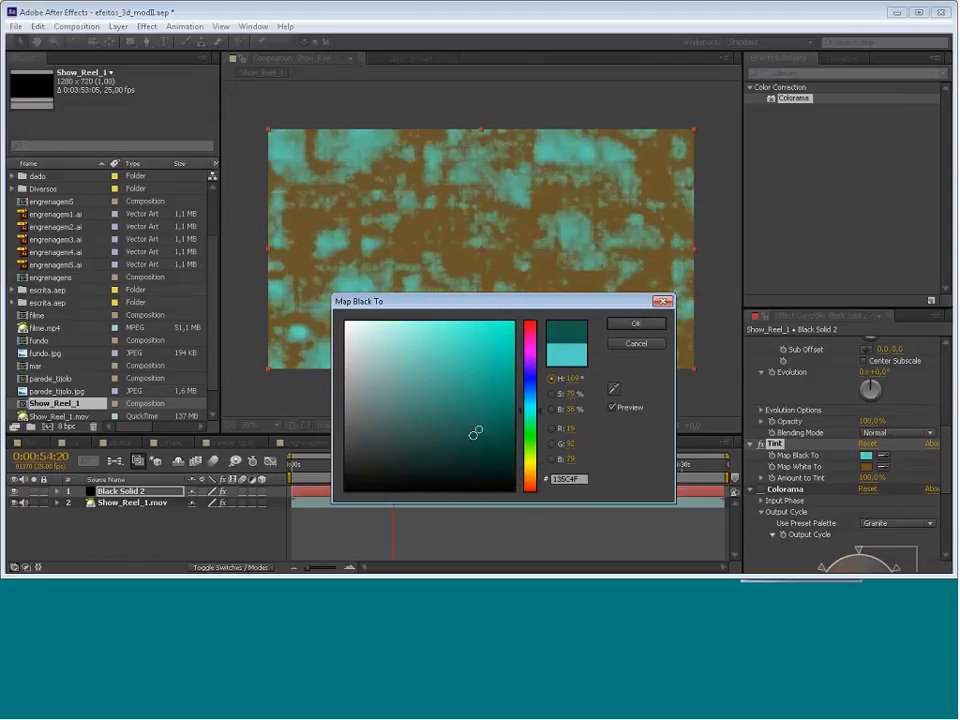
pyautogui.moveTo(474, 435); pyautogui.dragTo(444, 460)
pyautogui.moveTo(532, 412); pyautogui.dragTo(532, 437)
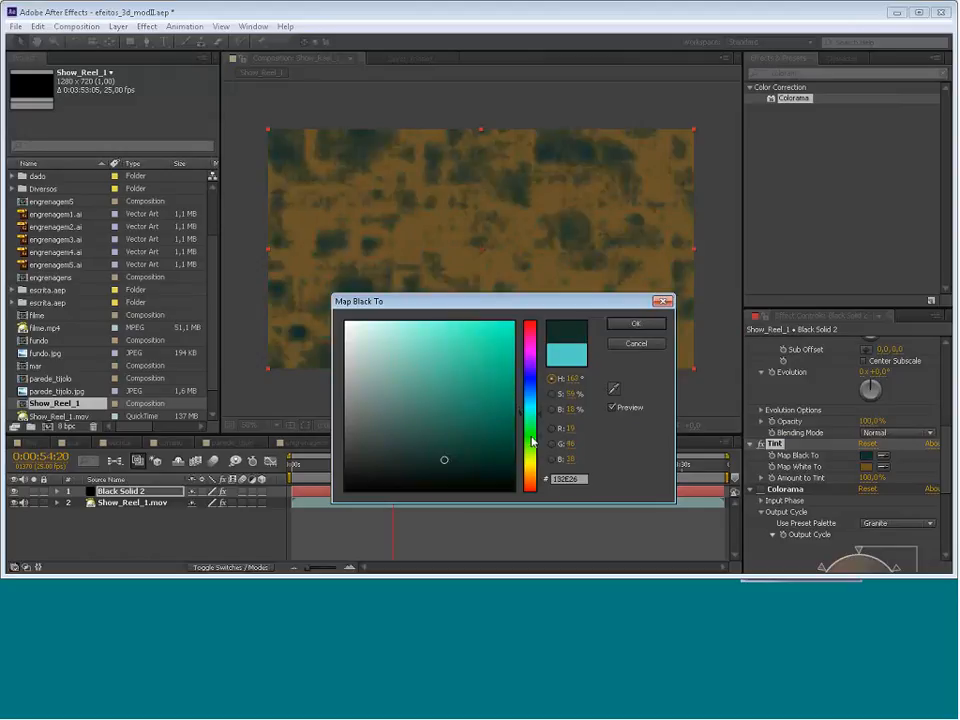
pyautogui.click(407, 470)
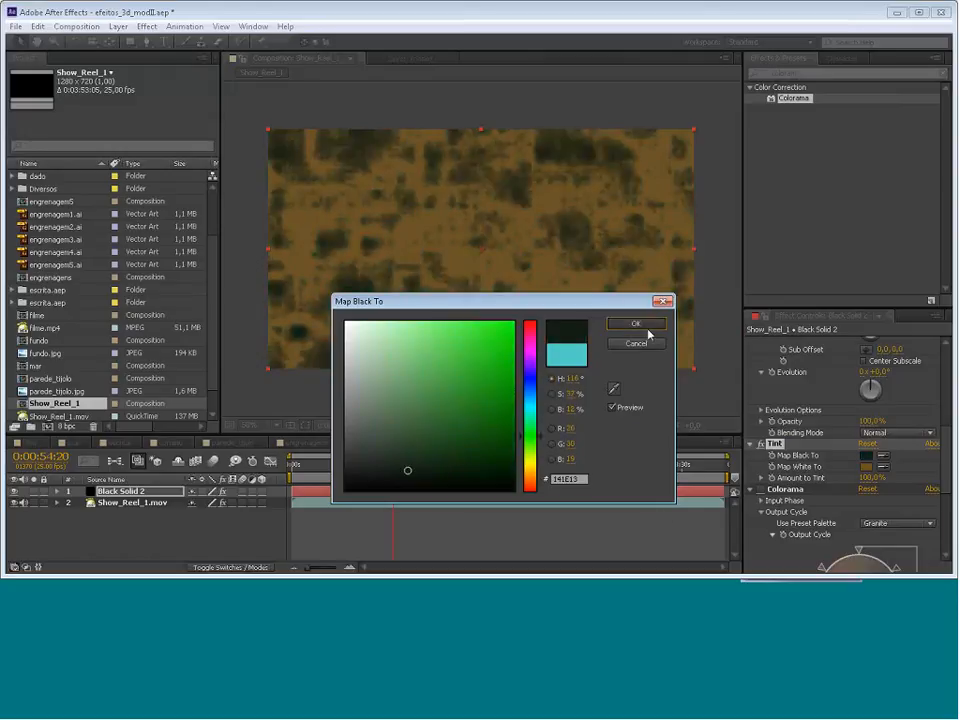
pyautogui.click(636, 324)
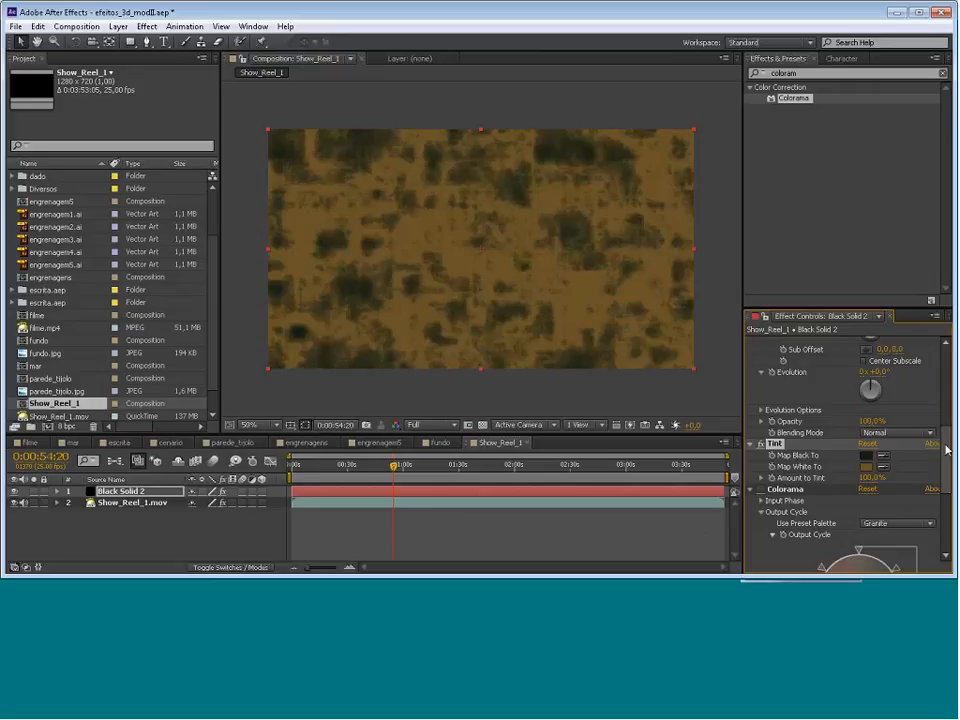
pyautogui.moveTo(947, 450); pyautogui.dragTo(951, 342)
pyautogui.scroll(2, 955, 398)
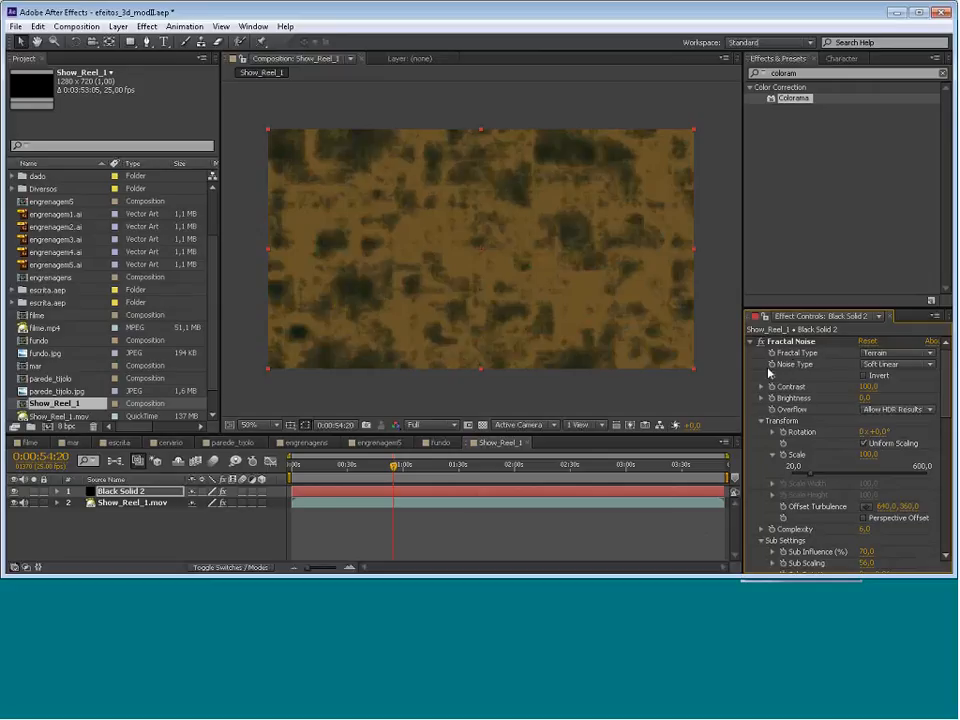
# Disable the Tint effect on Black Solid 2
pyautogui.scroll(-3, 800, 440)
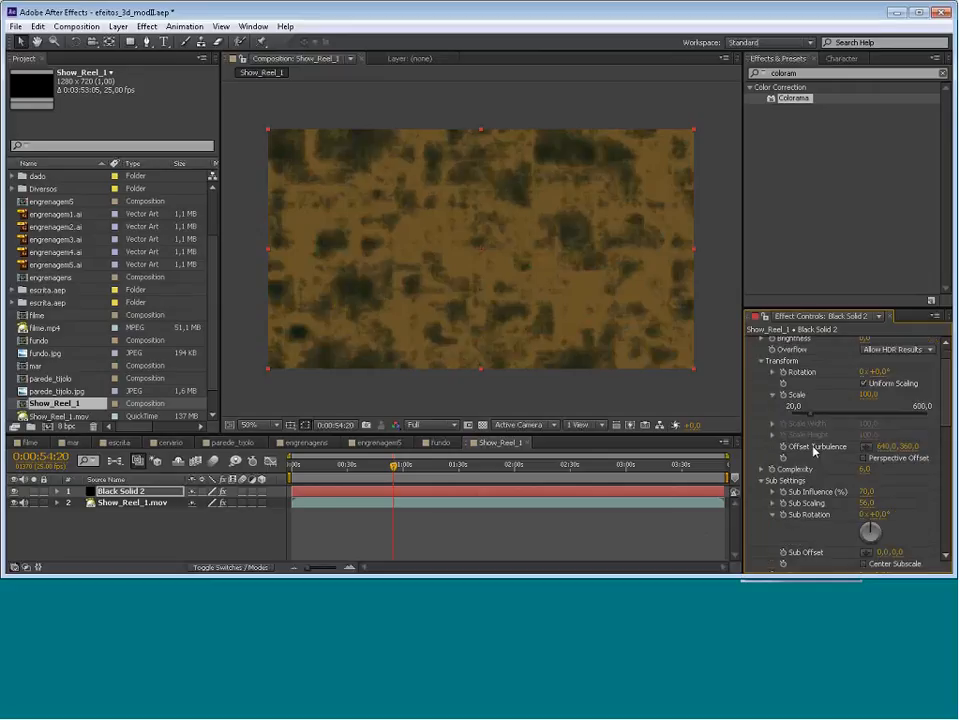
pyautogui.scroll(-1, 814, 451)
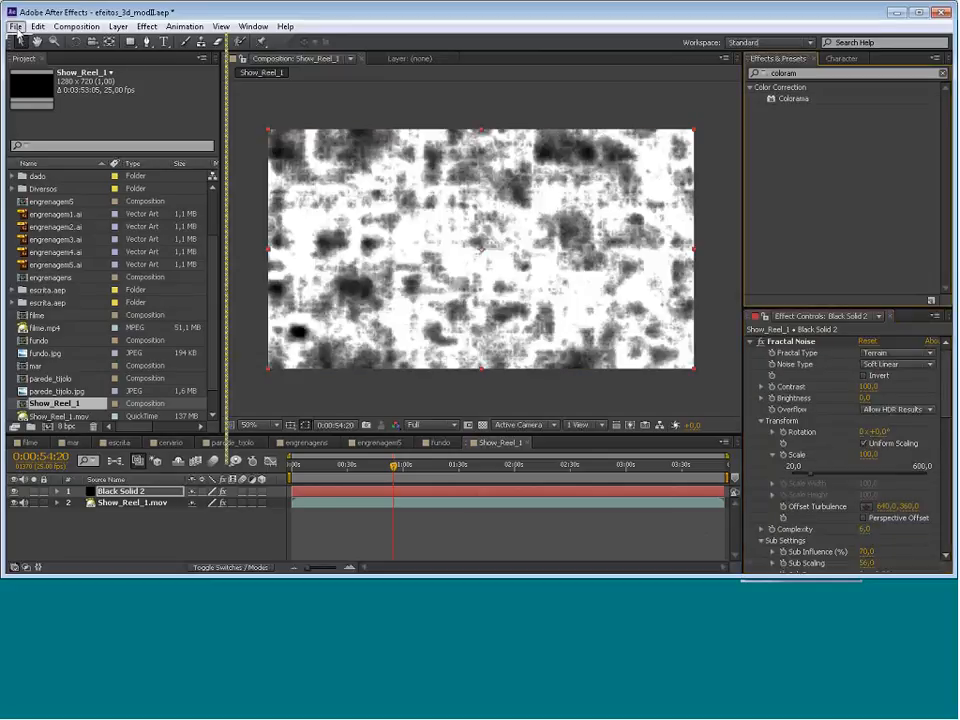
# Browse in Adobe Bridge and open the Backgrounds folder of the After Effects presets
pyautogui.click(15, 28)
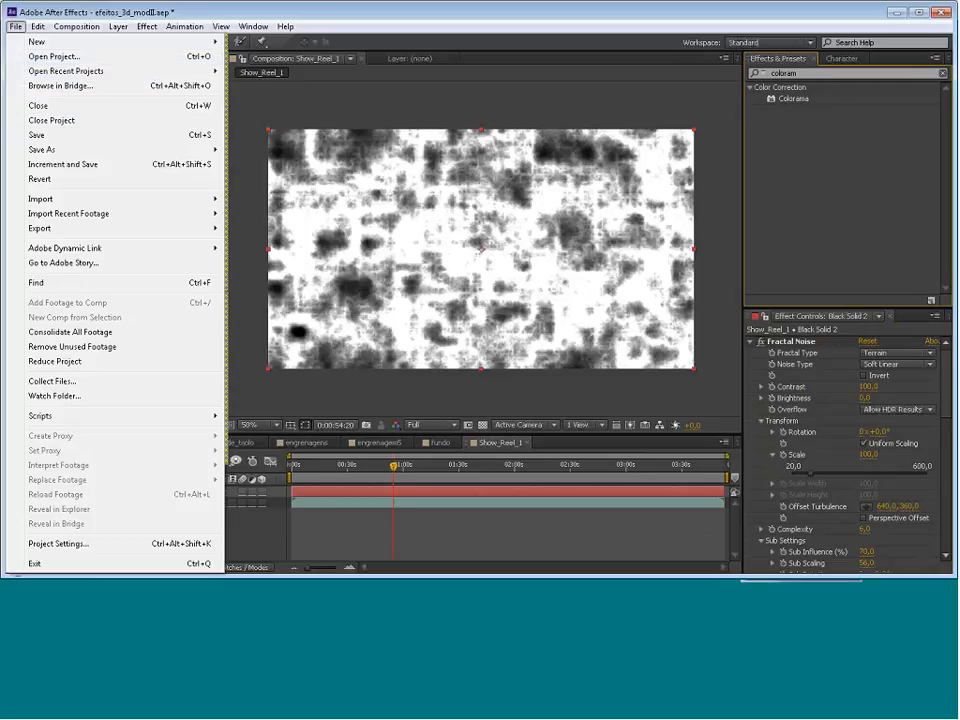
pyautogui.click(100, 86)
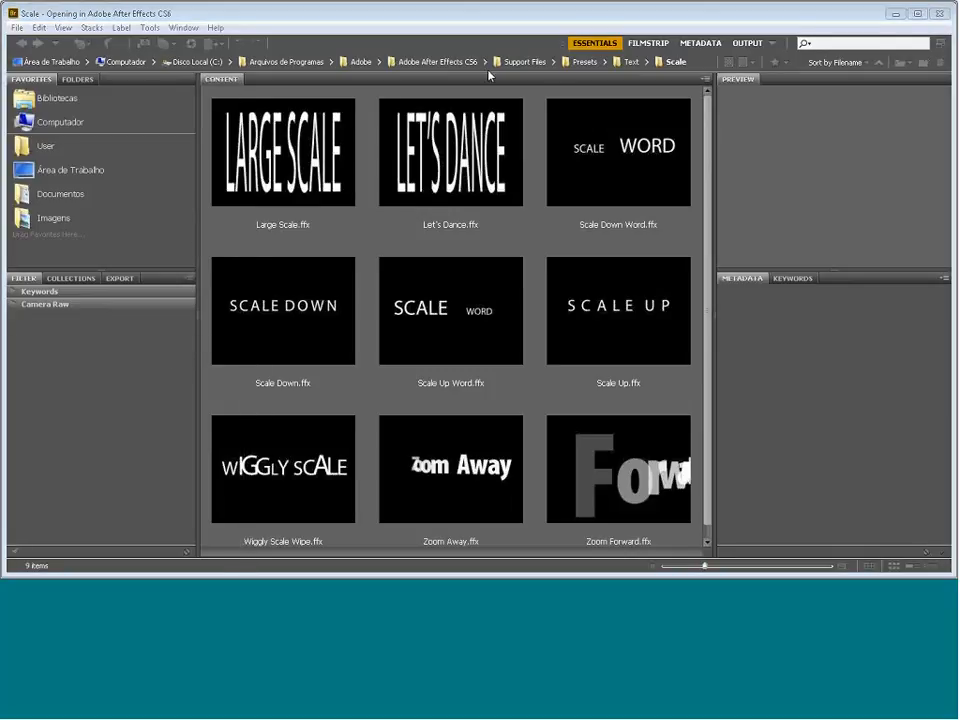
pyautogui.click(585, 62)
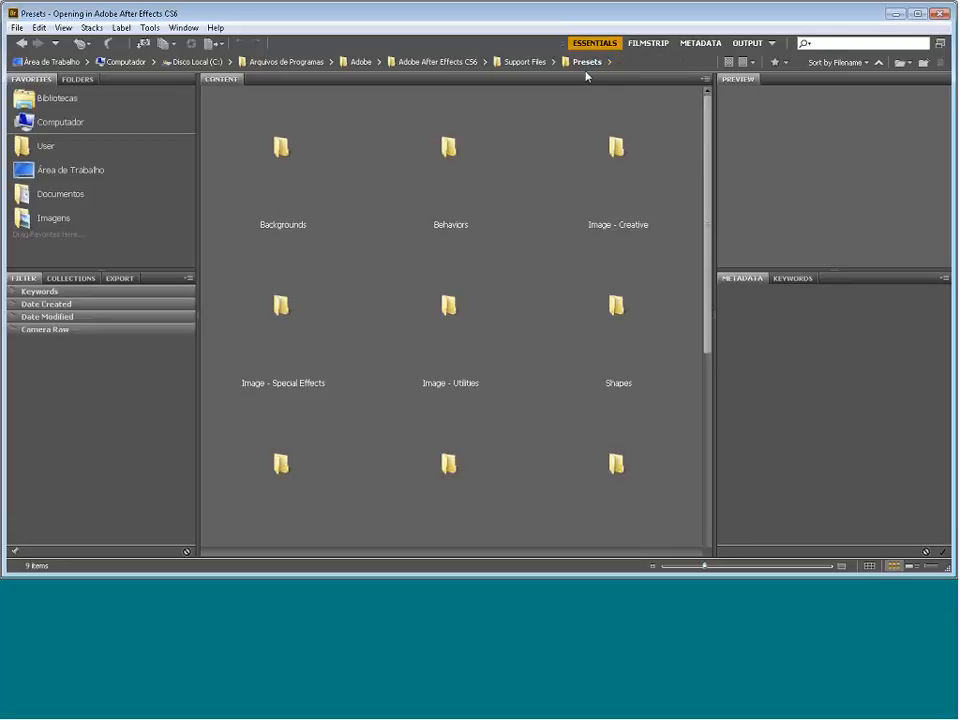
pyautogui.doubleClick(283, 155)
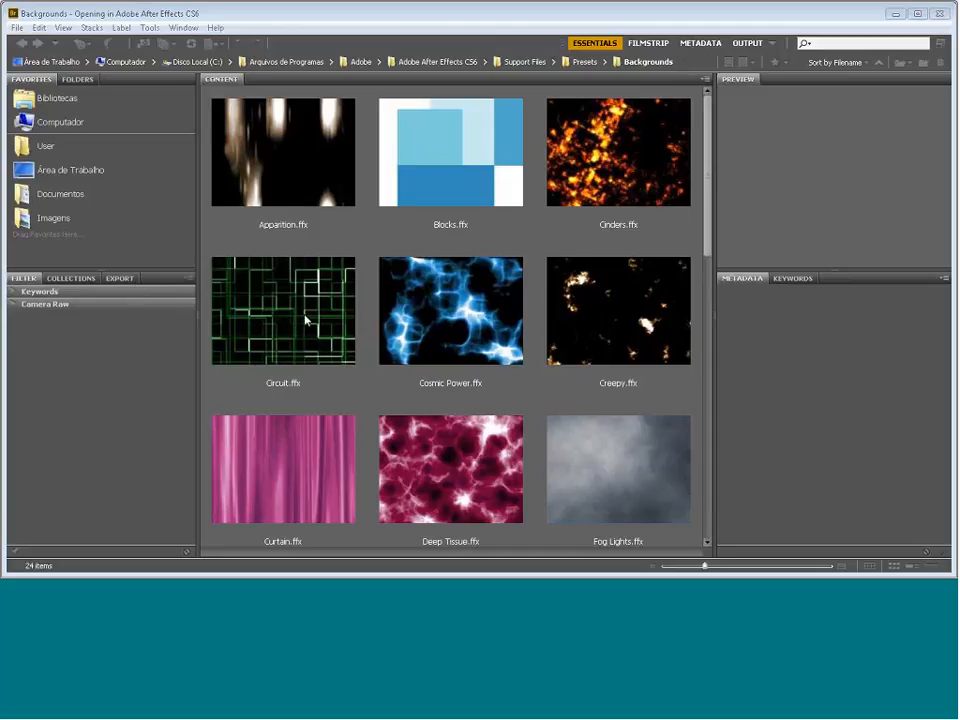
# Preview several background presets, including Circuit, Cinders, Curtain, Fog Lights and River
pyautogui.click(343, 341)
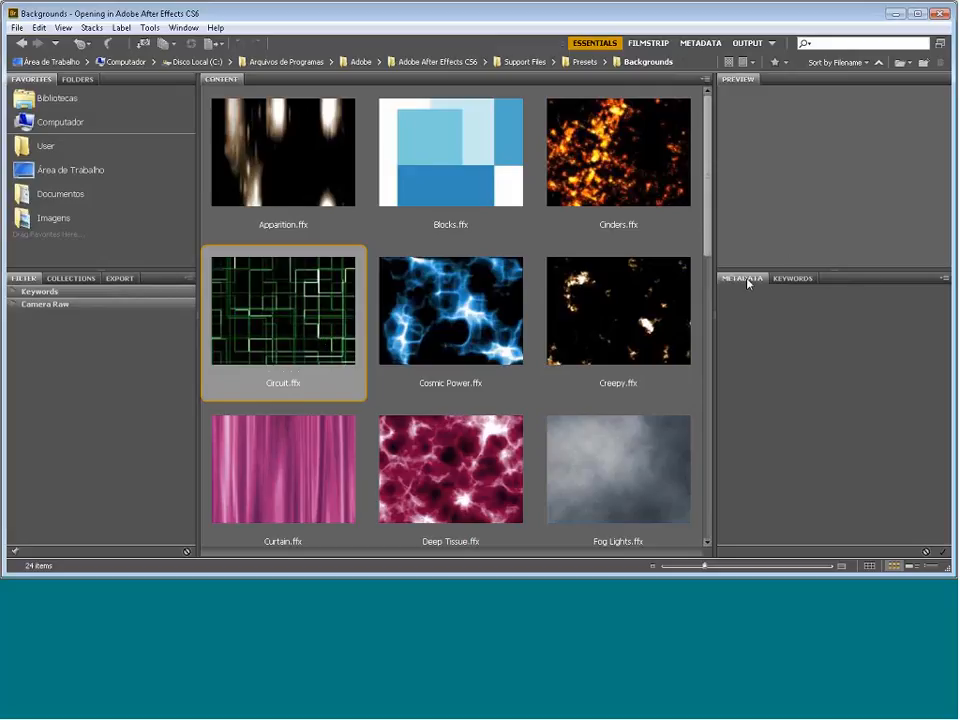
pyautogui.click(316, 362)
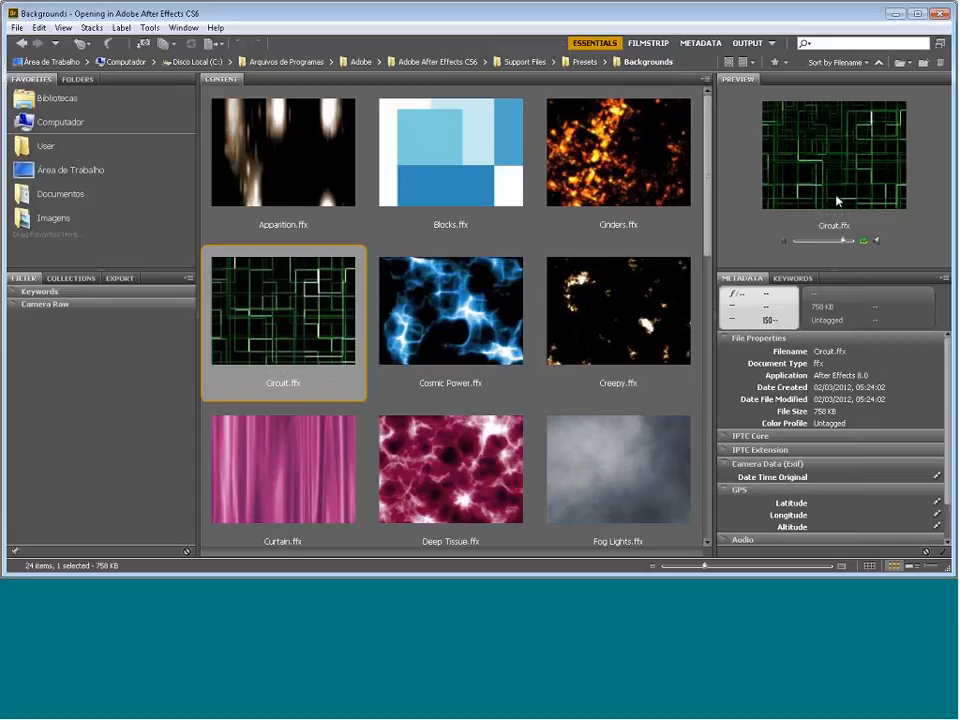
pyautogui.press('Left')
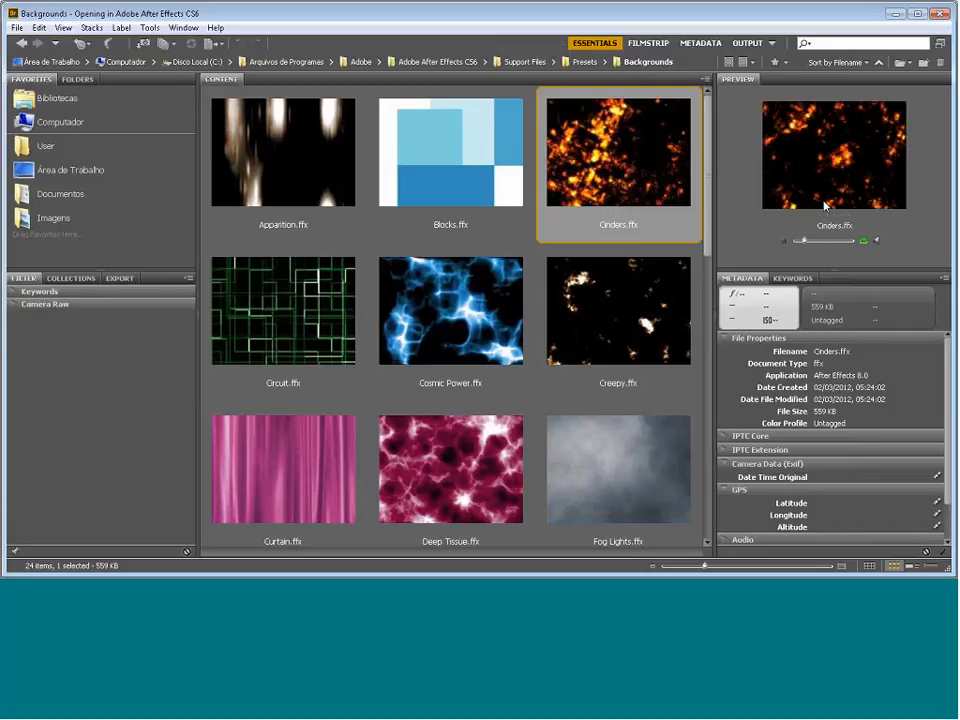
pyautogui.click(324, 484)
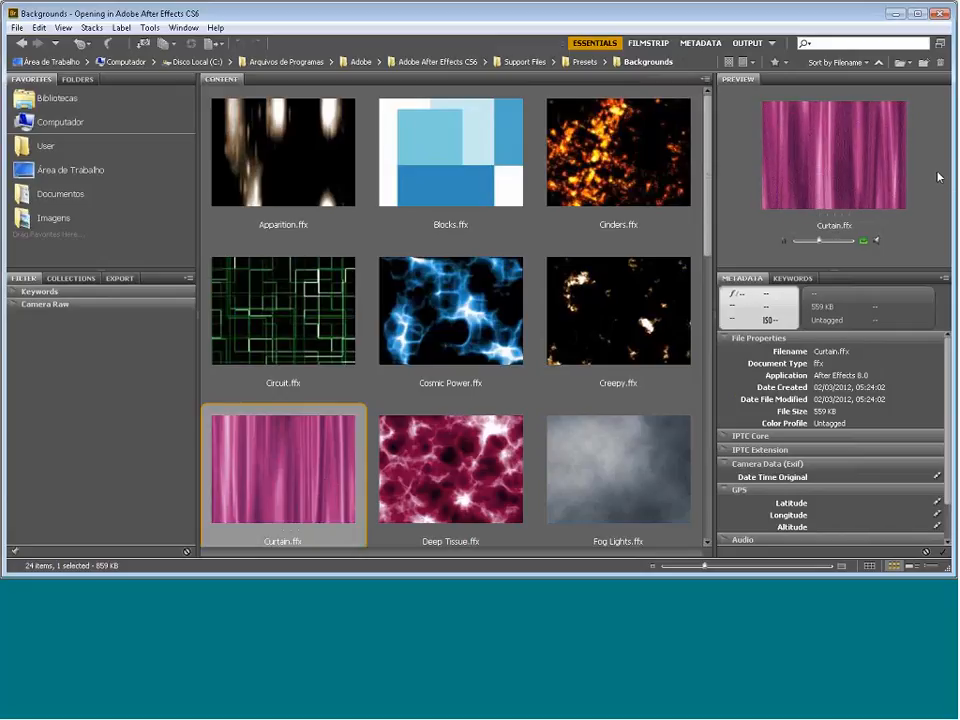
pyautogui.click(647, 500)
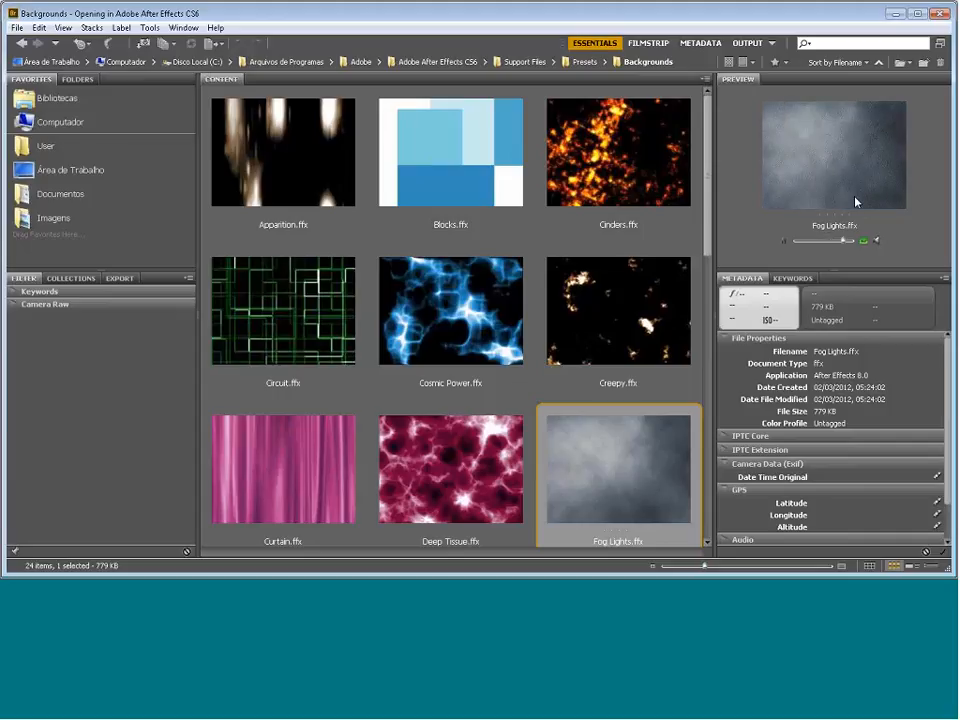
pyautogui.scroll(-2, 520, 369)
pyautogui.scroll(-5, 520, 369)
pyautogui.click(430, 482)
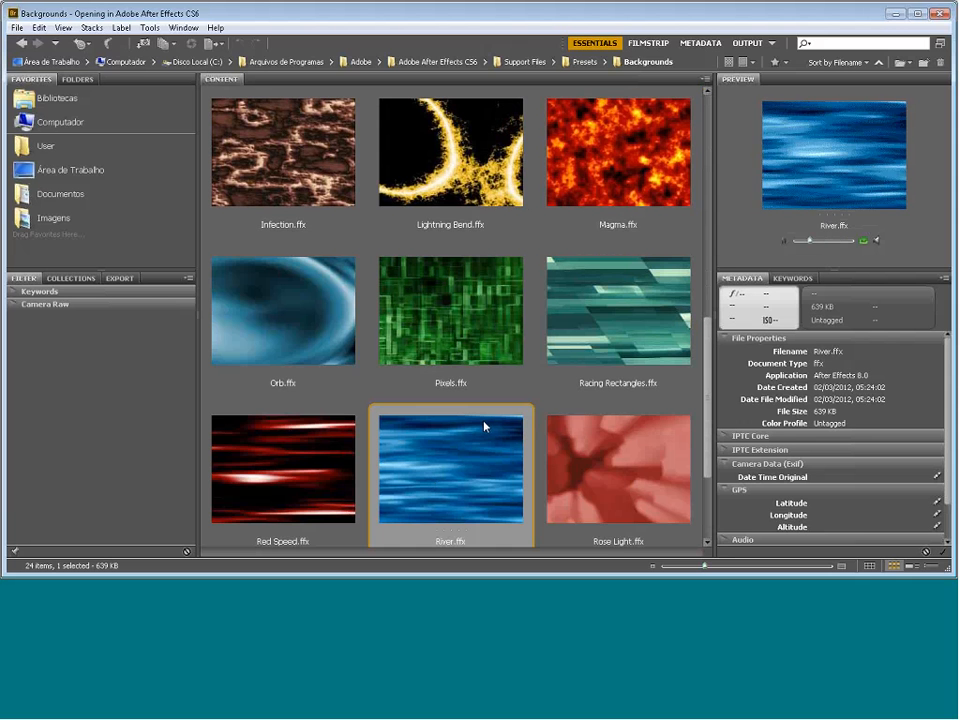
# Apply the Curtain.ffx background preset to Black Solid 2
pyautogui.scroll(8, 486, 424)
pyautogui.scroll(-5, 505, 408)
pyautogui.scroll(5, 505, 408)
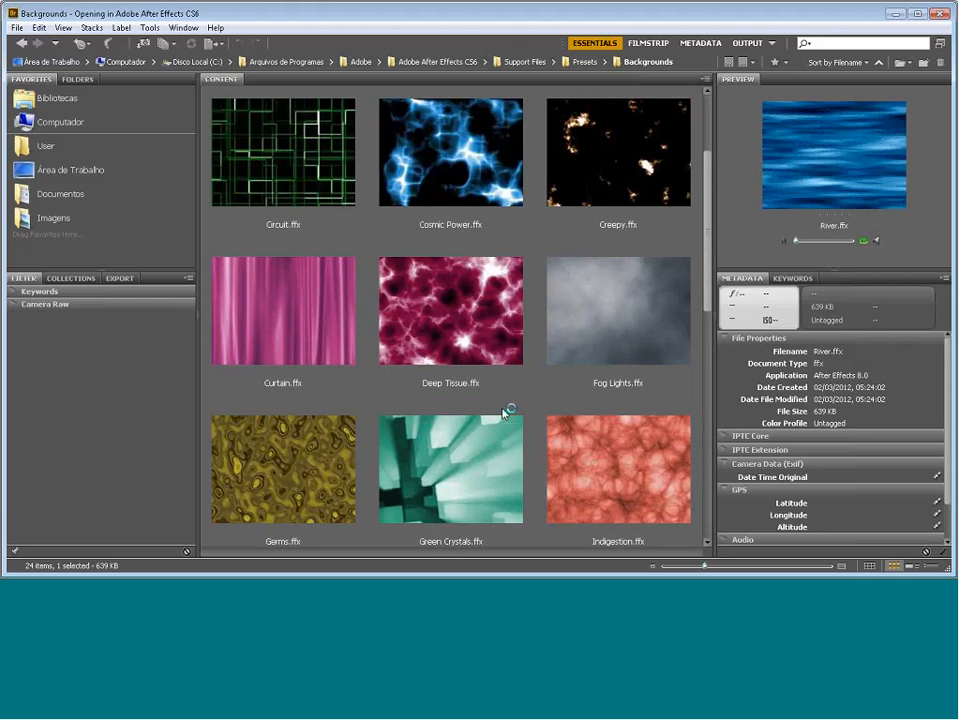
pyautogui.doubleClick(300, 482)
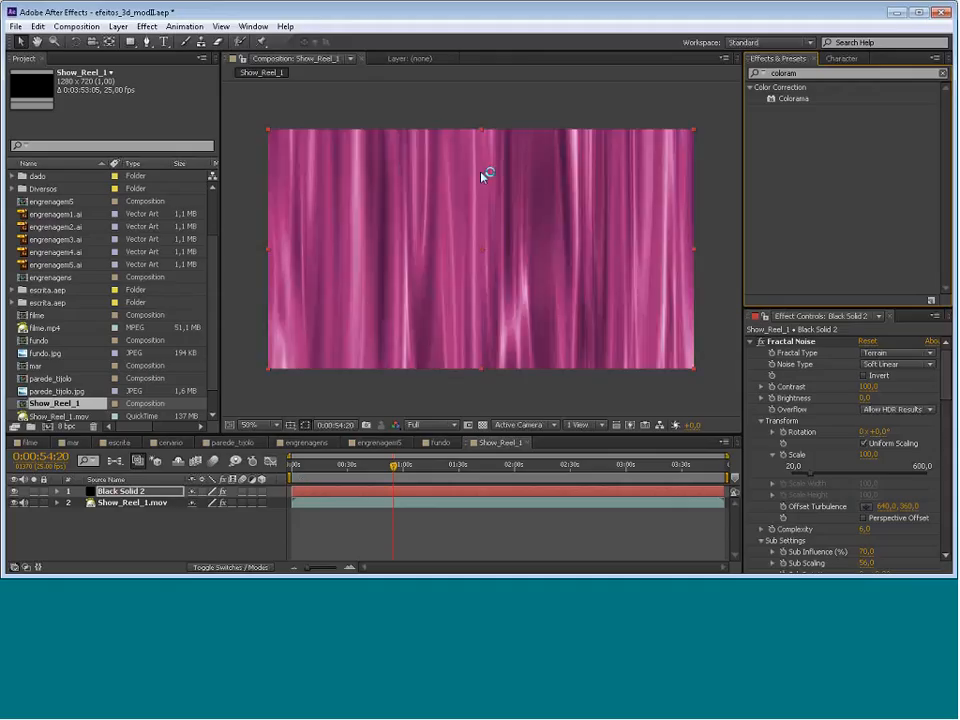
# Play the curtain animation from about 56 seconds and stop at 0:00:58:10
pyautogui.moveTo(393, 466)
pyautogui.mouseDown()
pyautogui.moveTo(337, 485)
pyautogui.moveTo(493, 494)
pyautogui.moveTo(461, 477)
pyautogui.moveTo(397, 478)
pyautogui.mouseUp()
pyautogui.press('space')
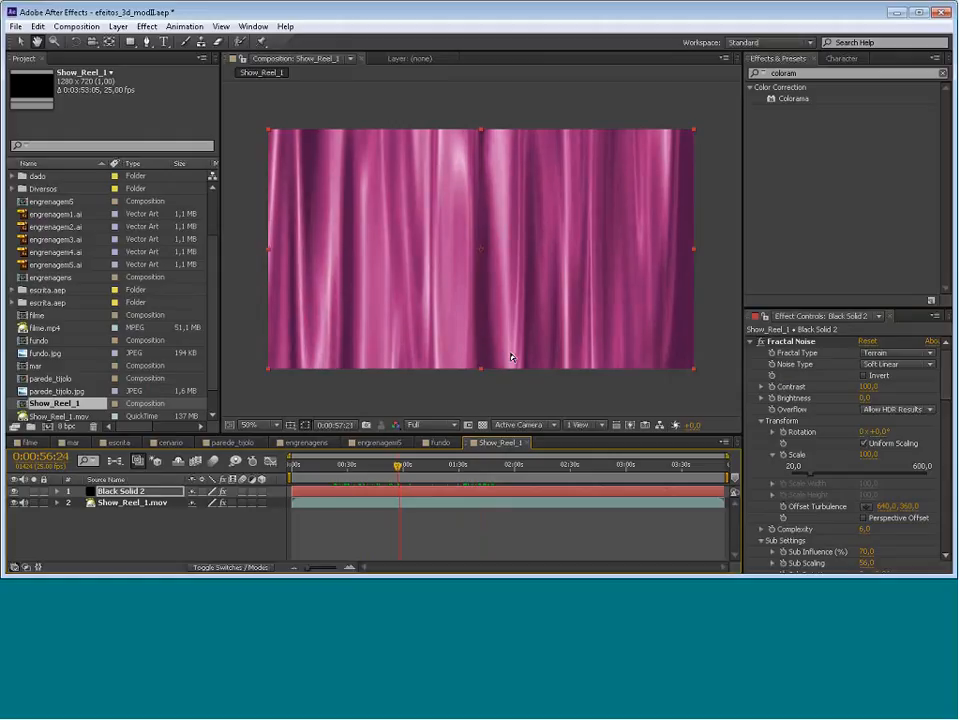
pyautogui.click(401, 472)
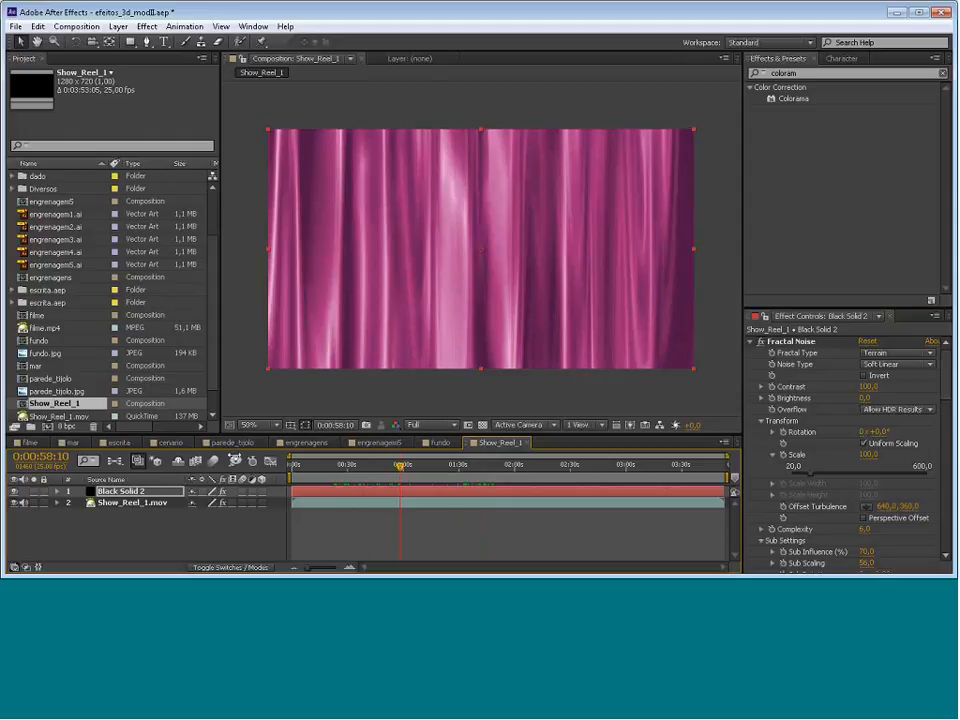
# Select the Black Solid 2 layer and toggle its visibility off and on again
pyautogui.click(131, 501)
pyautogui.click(120, 491)
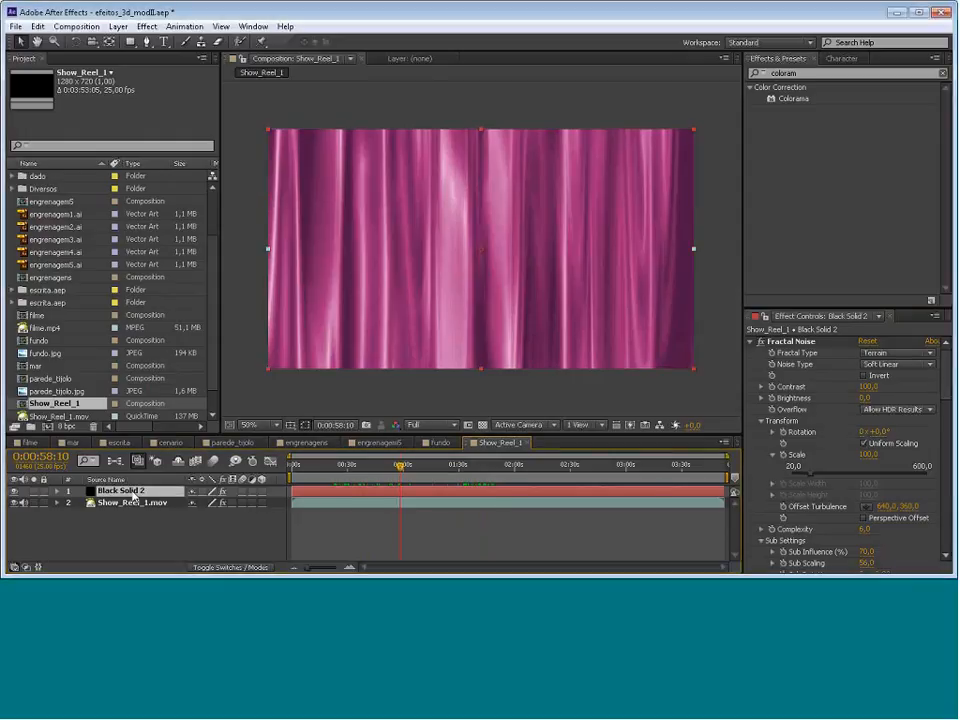
pyautogui.click(14, 491)
pyautogui.click(14, 491)
# Try the Block and Linear noise types on the first Fractal Noise effect, then restore Soft Linear
pyautogui.click(930, 366)
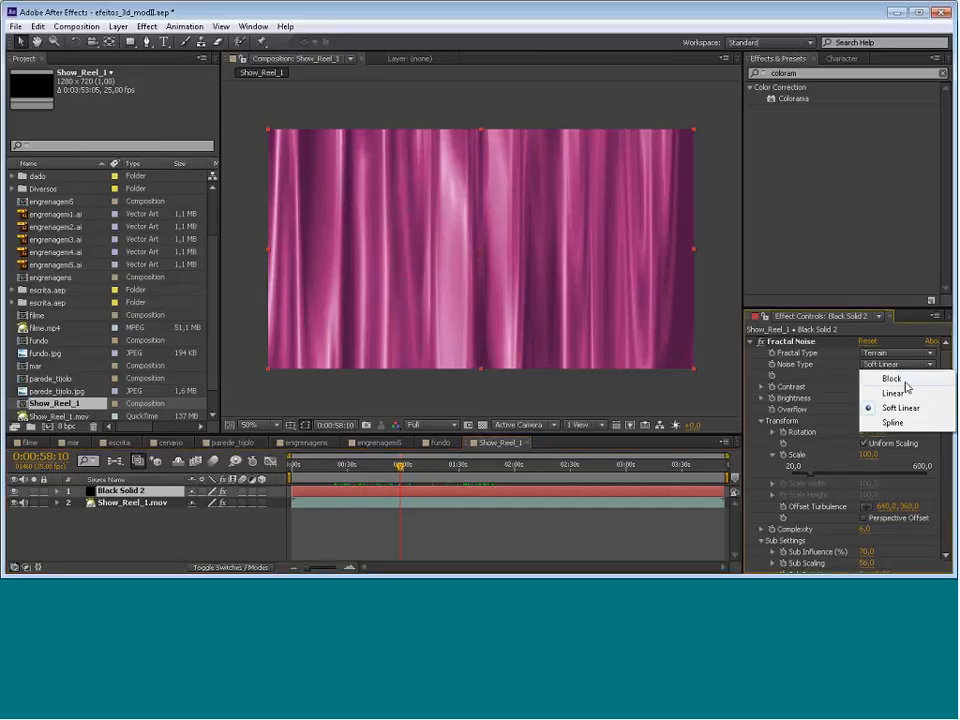
pyautogui.click(846, 379)
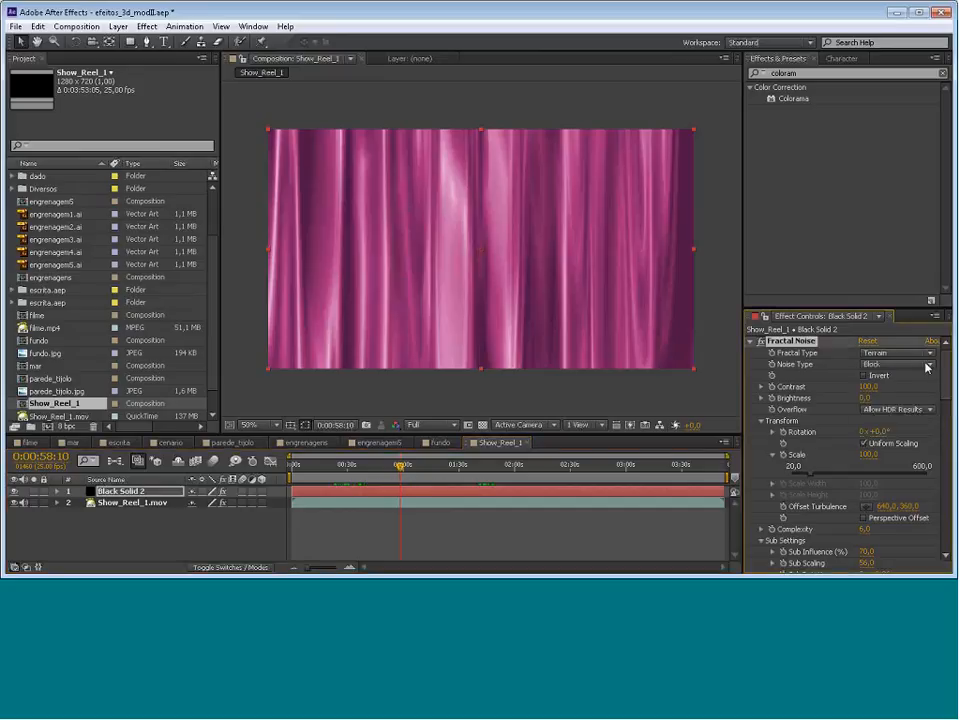
pyautogui.click(931, 366)
pyautogui.click(890, 393)
pyautogui.click(931, 366)
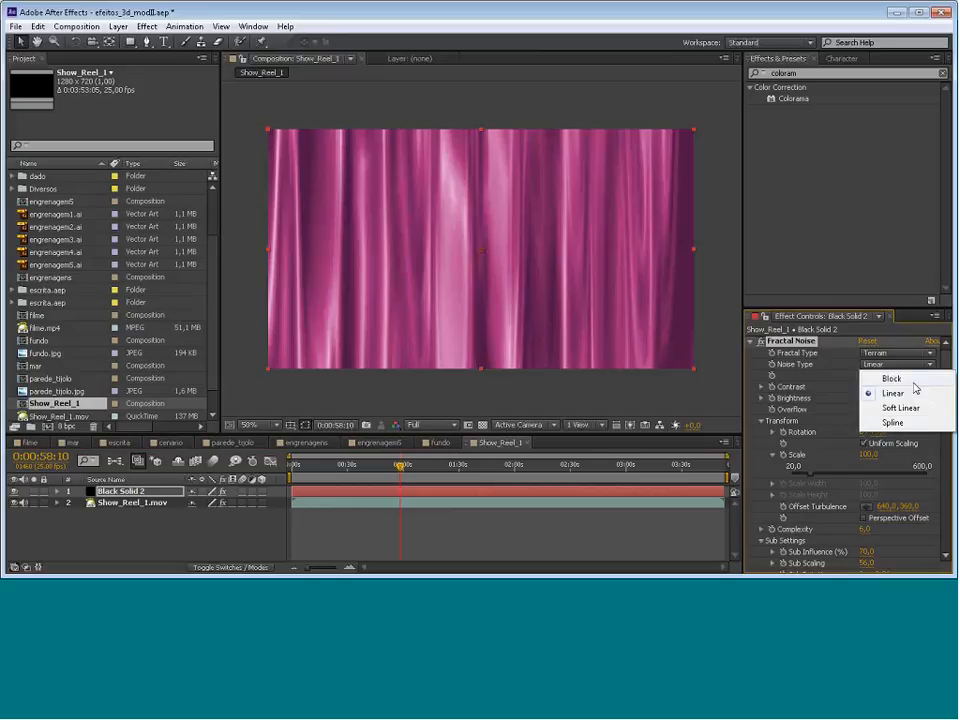
pyautogui.click(895, 410)
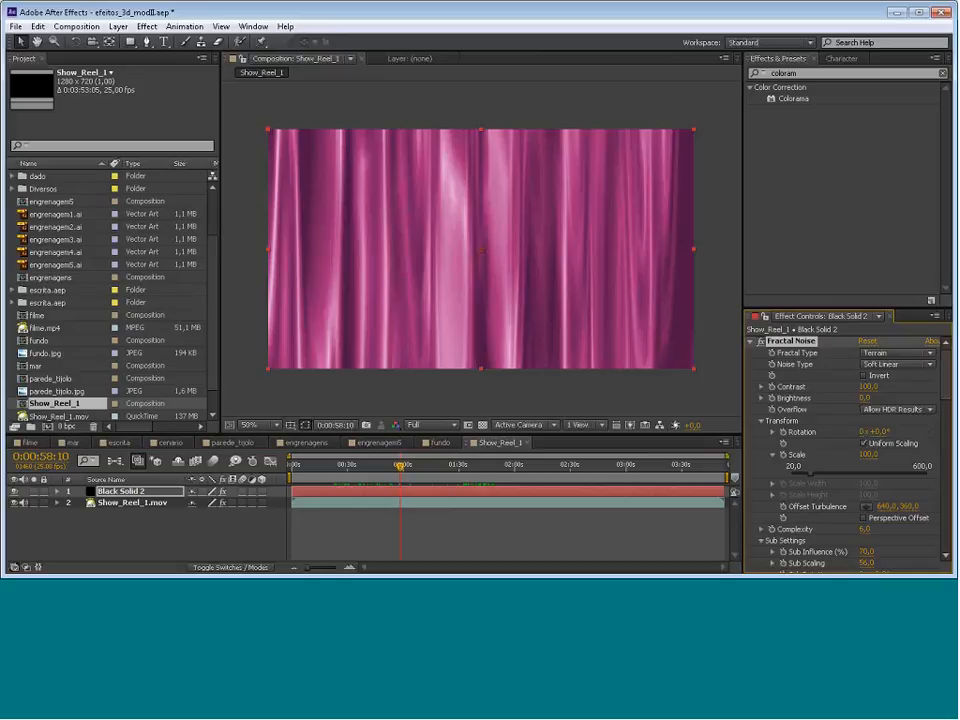
# Review the first Fractal Noise effect's settings and reveal the keyframed properties of Black Solid 2 in the timeline
pyautogui.scroll(-3, 876, 503)
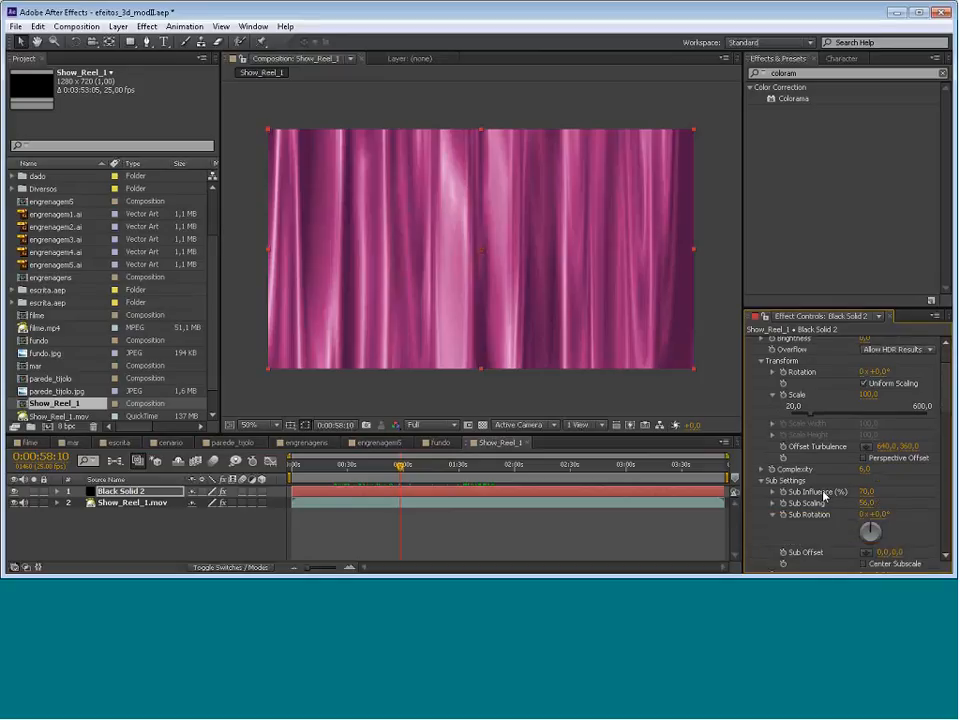
pyautogui.scroll(-3, 858, 493)
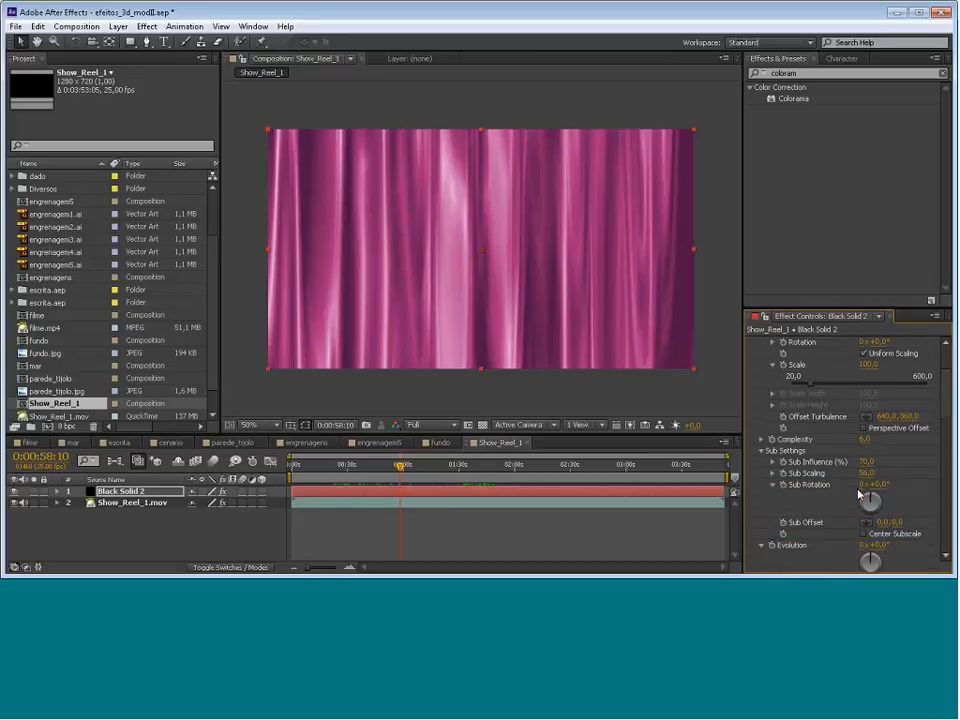
pyautogui.scroll(-1, 850, 498)
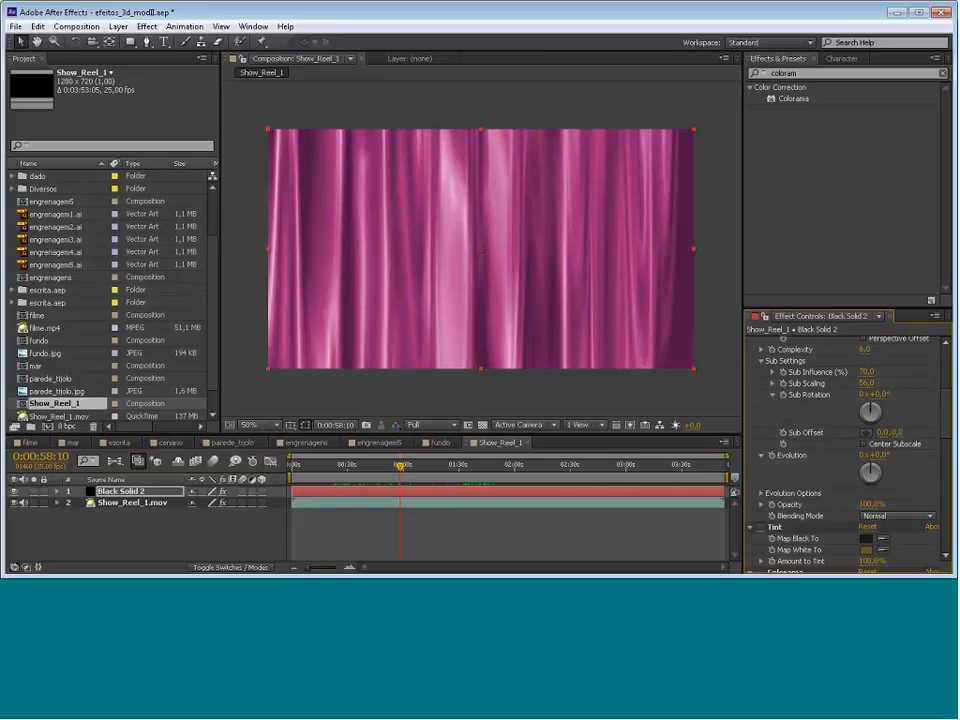
pyautogui.click(57, 491)
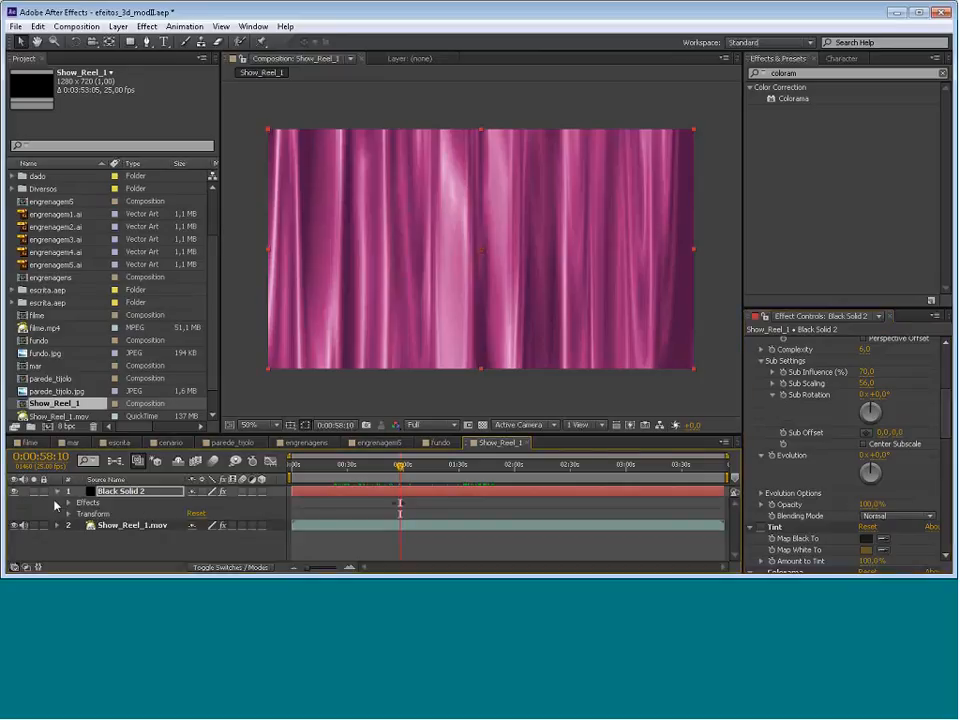
pyautogui.click(95, 505)
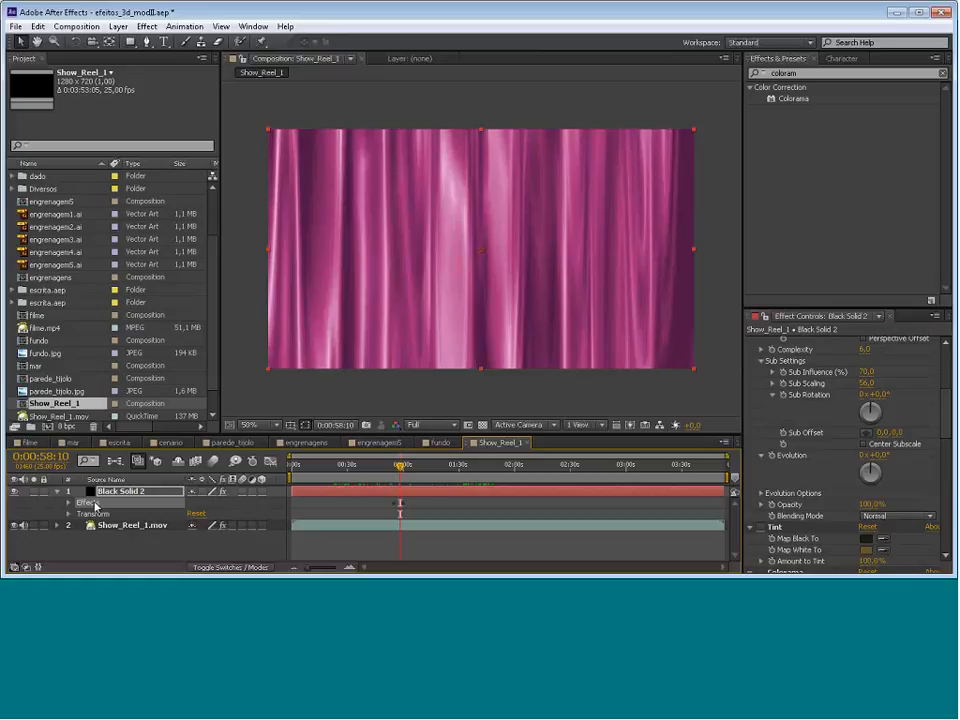
pyautogui.press('u')
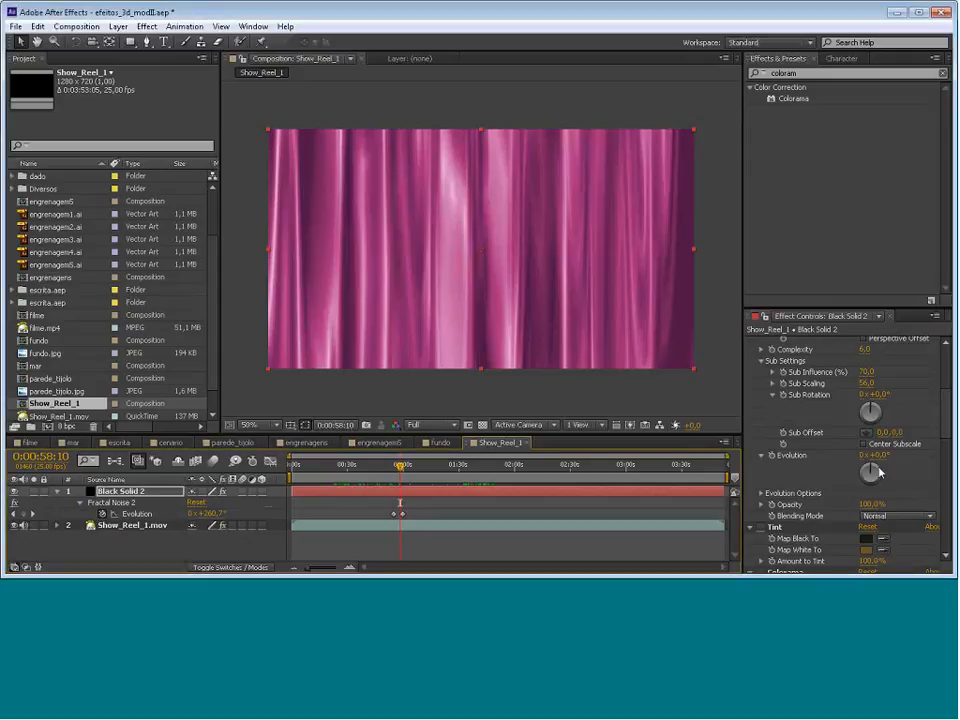
# Try rotating the first Fractal Noise effect's Evolution and undo the change
pyautogui.moveTo(895, 499); pyautogui.dragTo(876, 468)
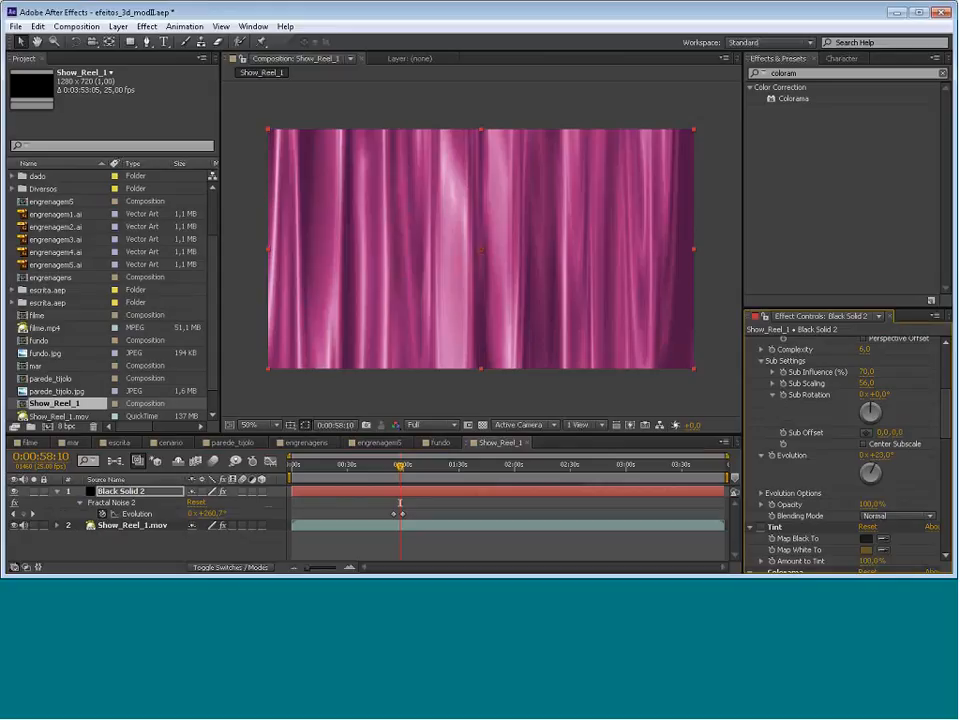
pyautogui.hotkey('ctrl', 'z')
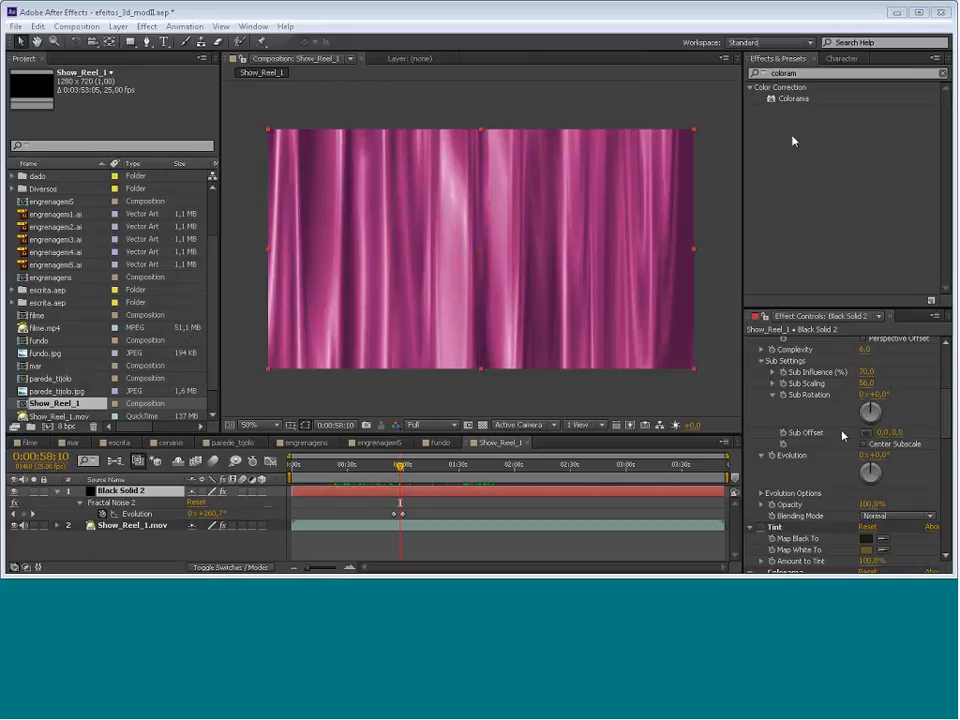
# Replace the effects search term with "shatter"
pyautogui.click(750, 88)
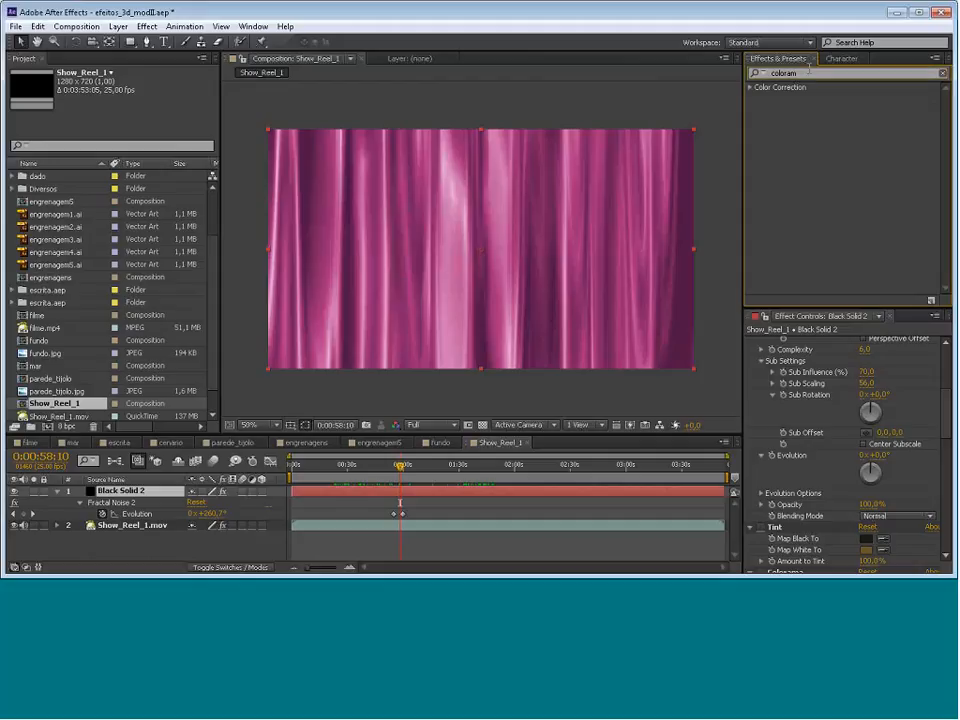
pyautogui.press('BackSpace')
pyautogui.press('BackSpace')
pyautogui.press('BackSpace')
pyautogui.press('BackSpace')
pyautogui.press('BackSpace')
pyautogui.press('BackSpace')
pyautogui.press('BackSpace')
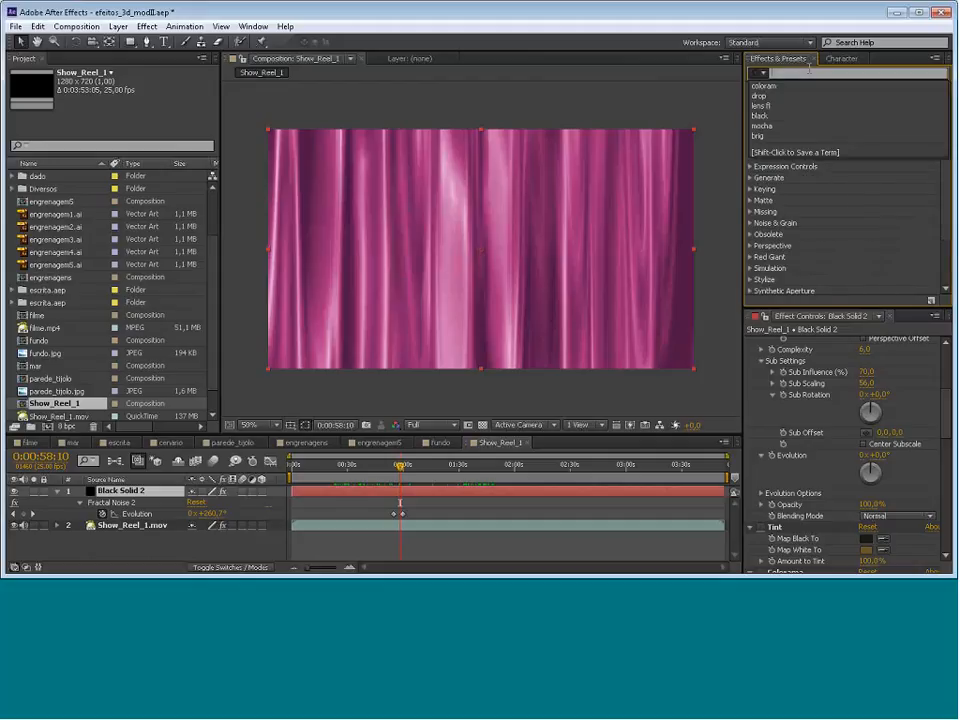
pyautogui.write('shatter')
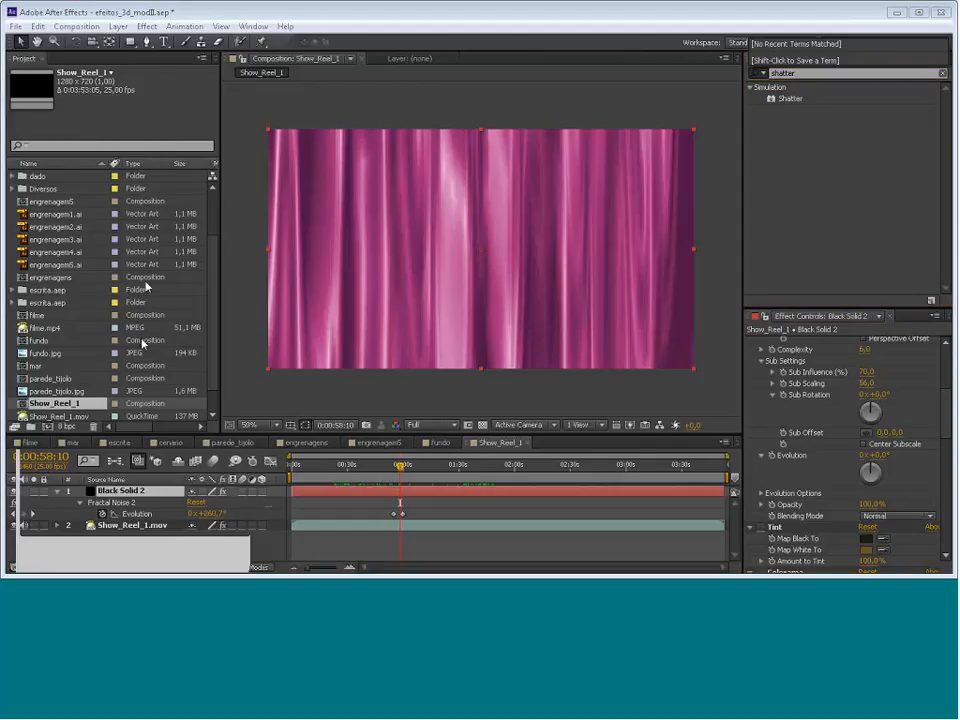
# Open the parede_tijolo composition, apply the Shatter effect to the brick wall layer and set its View to Rendered
pyautogui.click(232, 442)
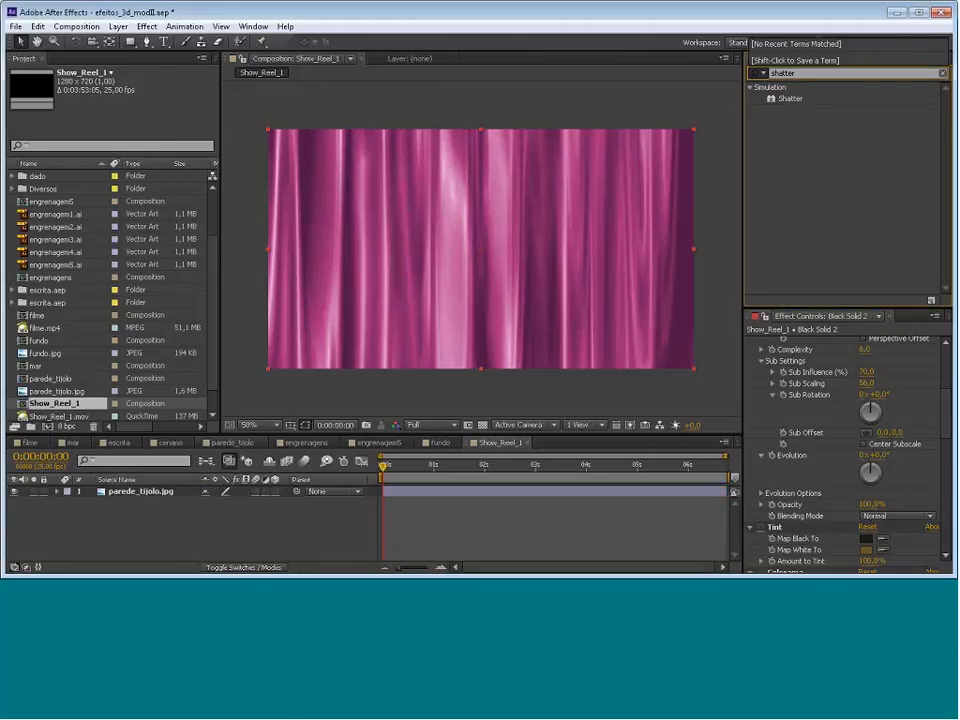
pyautogui.moveTo(773, 101); pyautogui.dragTo(460, 300)
pyautogui.scroll(-2, 558, 330)
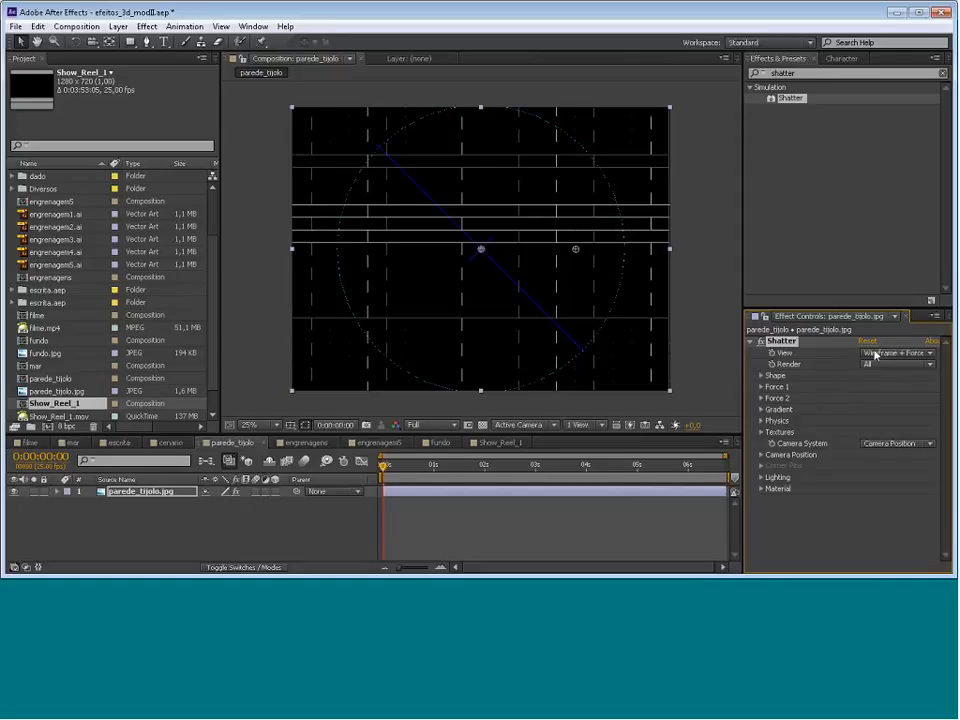
pyautogui.click(930, 357)
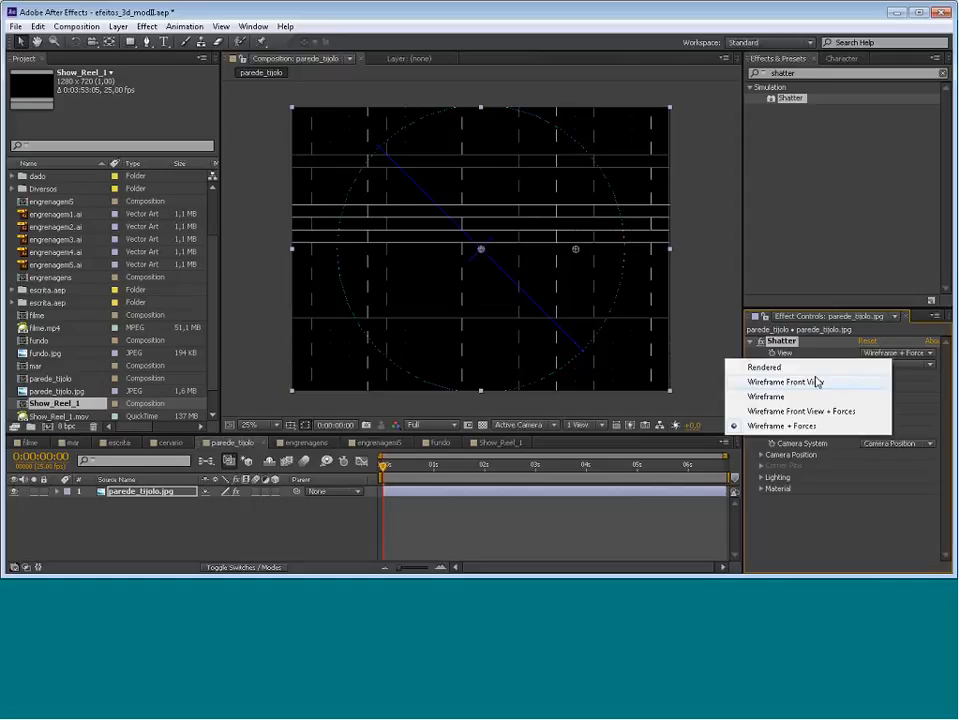
pyautogui.click(778, 367)
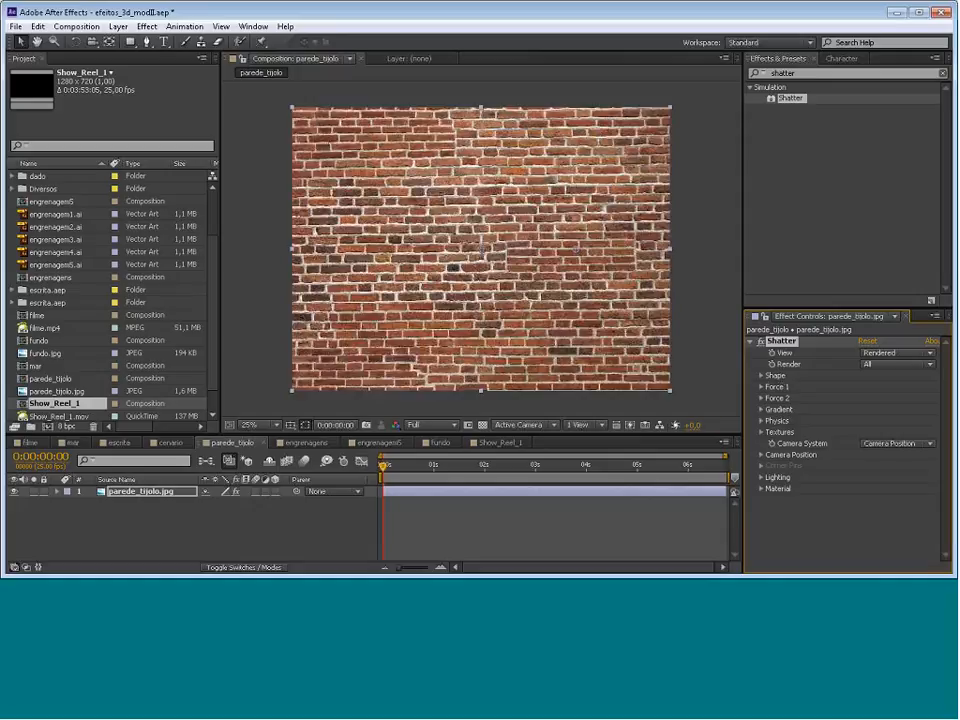
# Review Shatter's Shape patterns, keep Bricks, and preview the explosion at 0:00:00:04
pyautogui.click(761, 375)
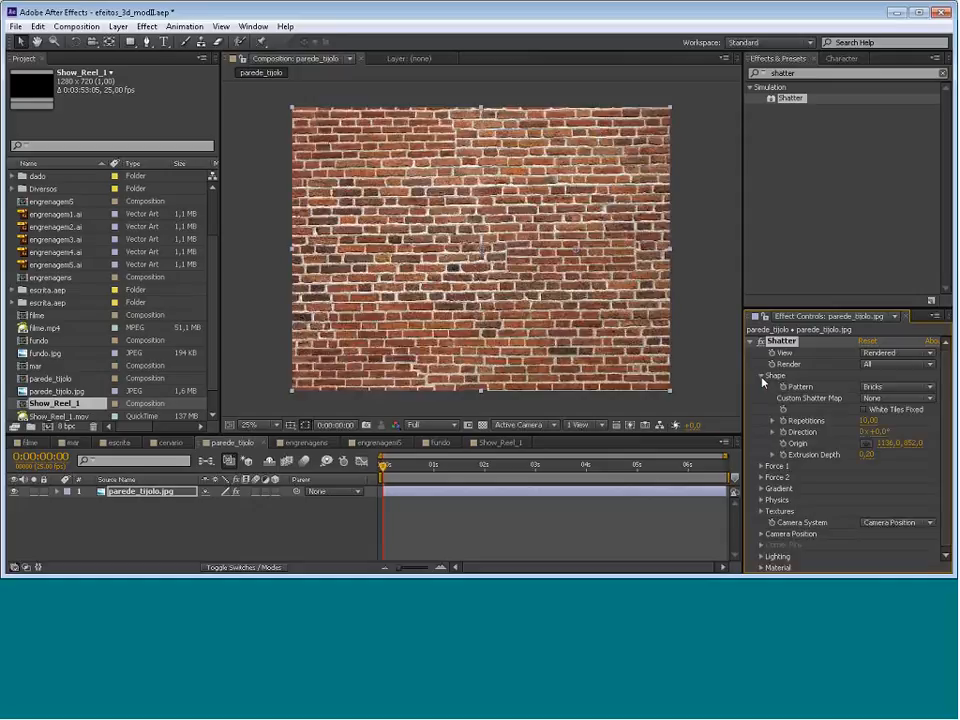
pyautogui.click(894, 388)
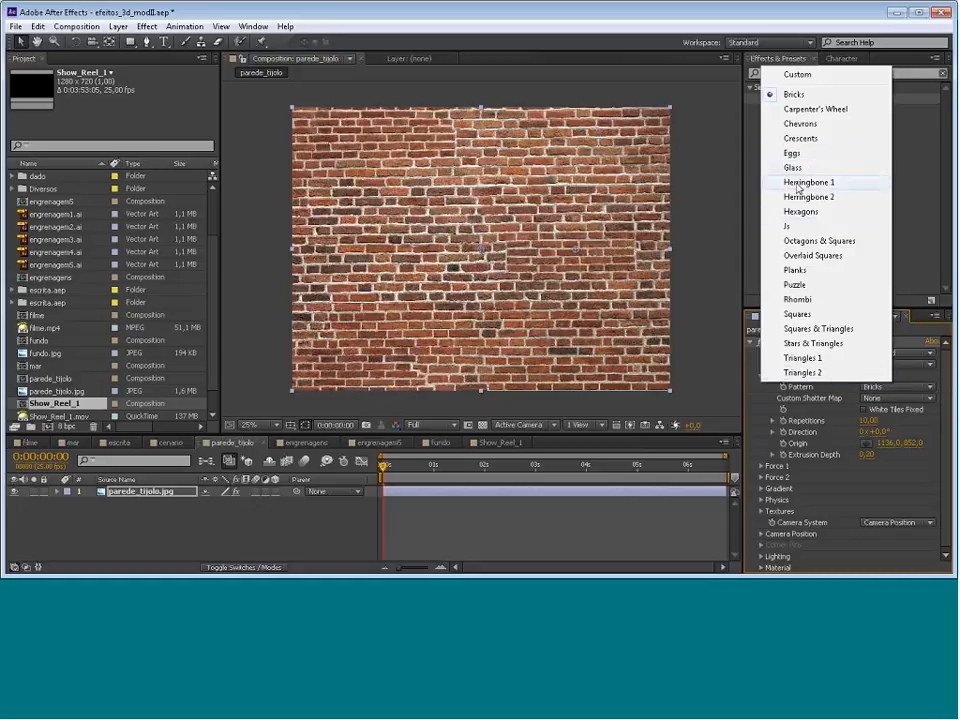
pyautogui.click(745, 292)
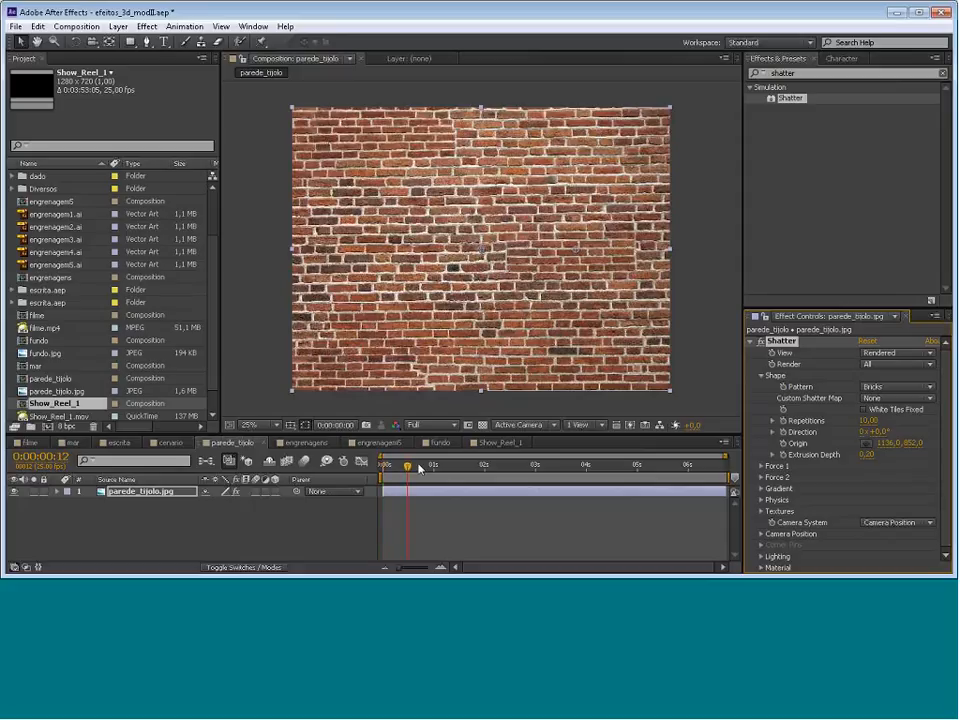
pyautogui.moveTo(388, 467)
pyautogui.mouseDown()
pyautogui.moveTo(519, 474)
pyautogui.moveTo(381, 474)
pyautogui.moveTo(391, 472)
pyautogui.mouseUp()
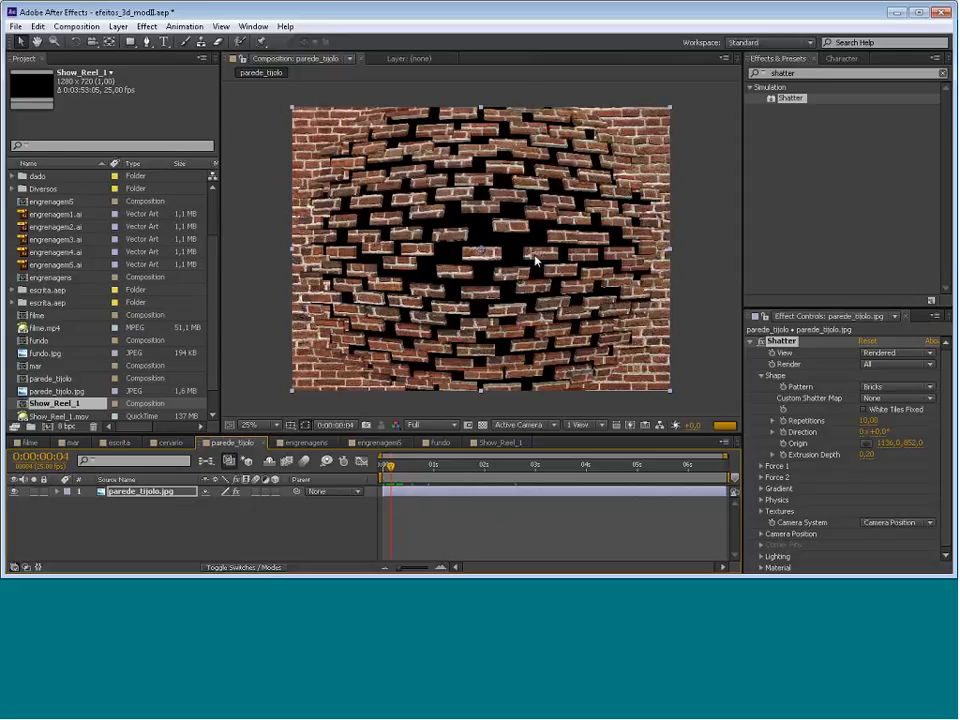
# Move Shatter's shape Origin to about 724,844 and the Force 1 point to about 2180,1540, previewing the result at 0:00:00:15
pyautogui.moveTo(481, 250); pyautogui.dragTo(466, 283)
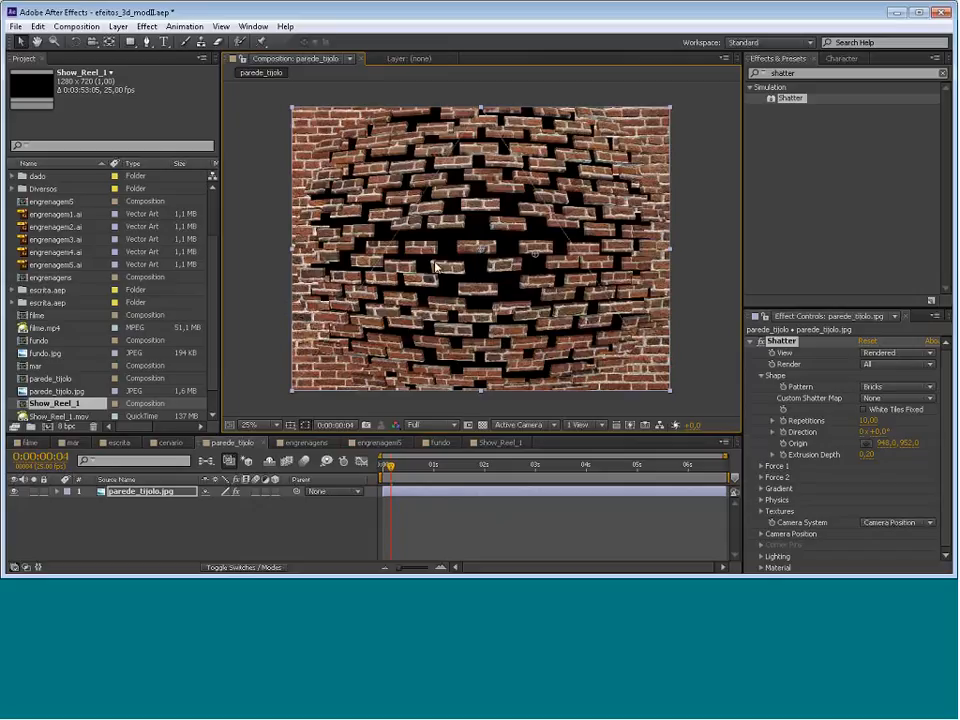
pyautogui.moveTo(544, 328); pyautogui.dragTo(373, 200)
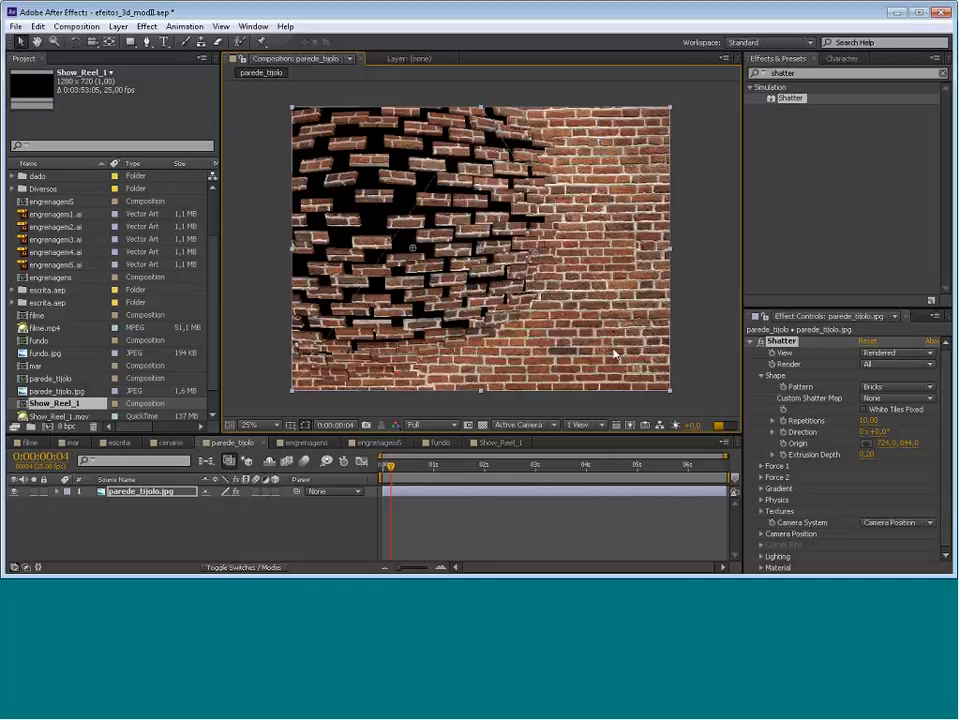
pyautogui.moveTo(615, 353); pyautogui.dragTo(652, 365)
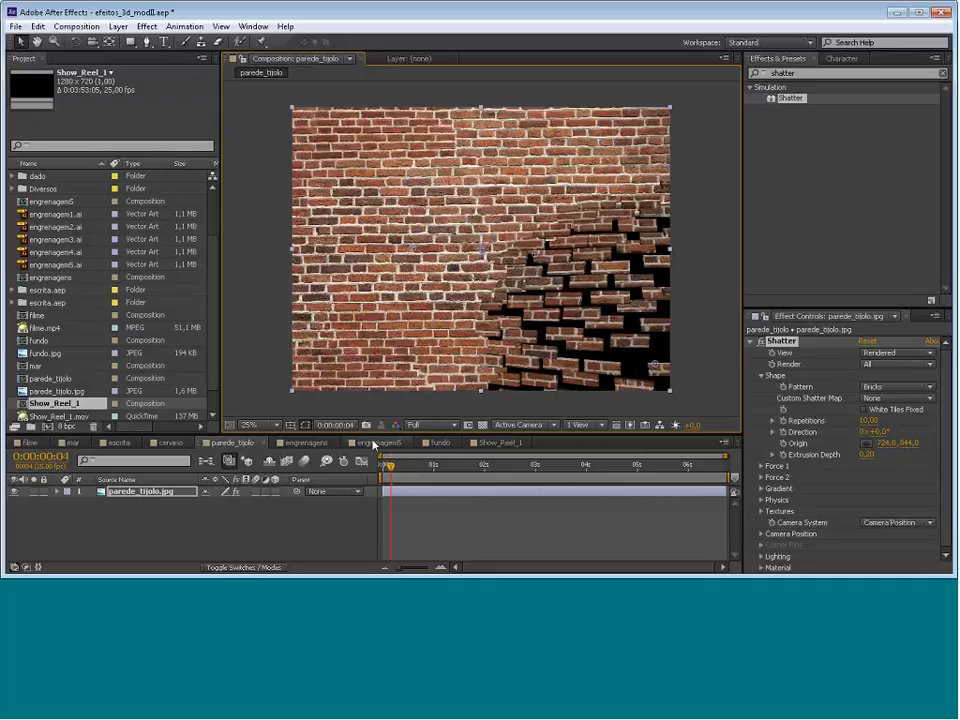
pyautogui.moveTo(392, 470); pyautogui.dragTo(413, 472)
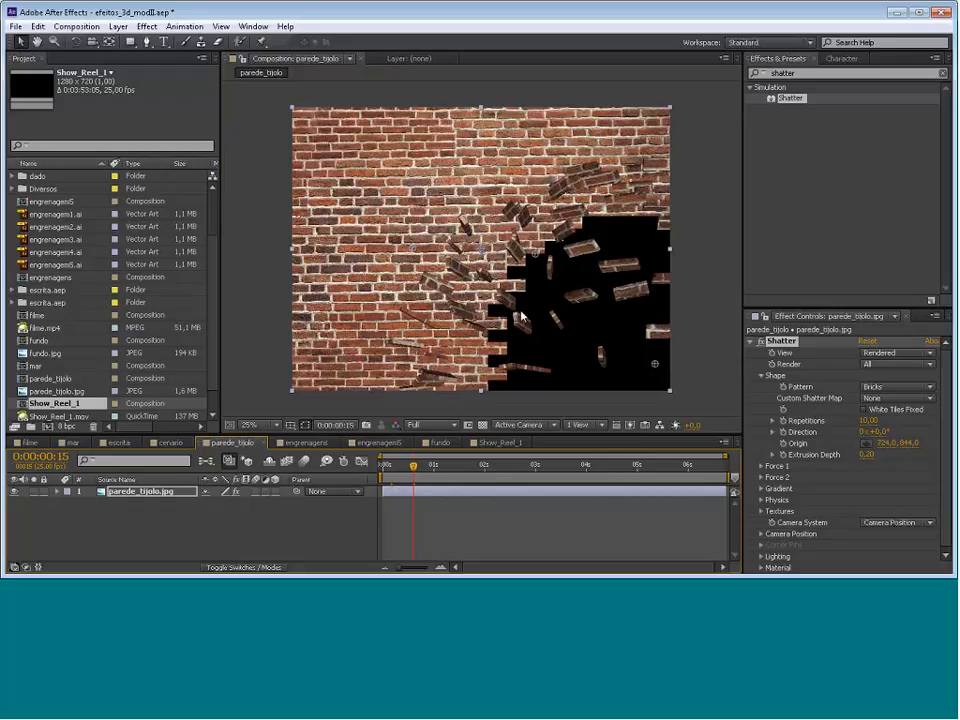
# Try an Extrusion Depth of 0.31 and several Force 1 positions, ending near the wall's lower-right corner
pyautogui.moveTo(862, 457); pyautogui.dragTo(815, 455)
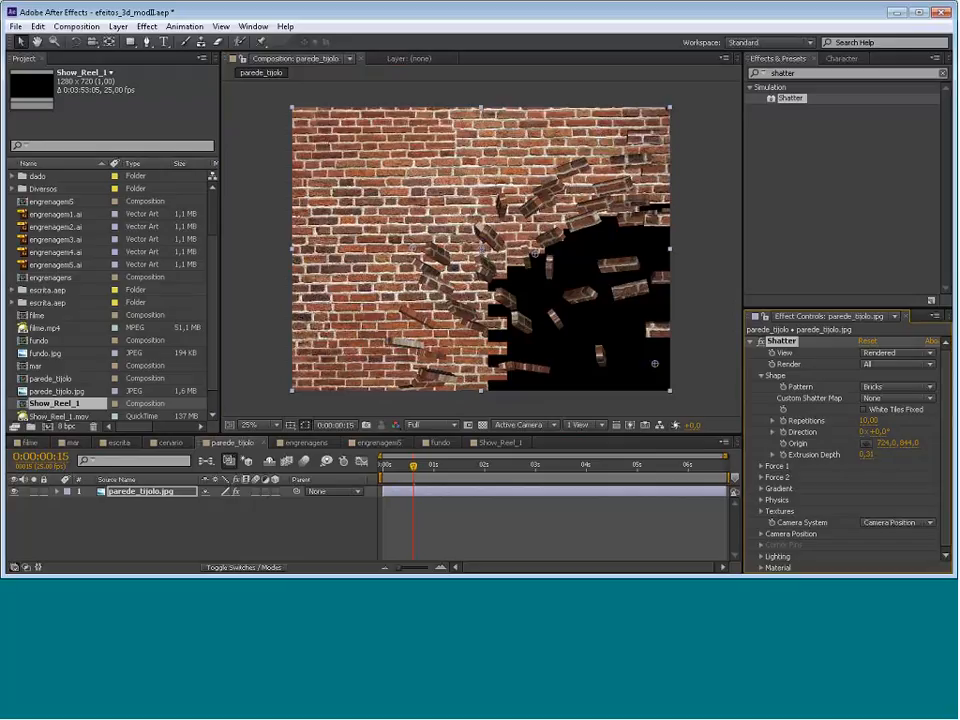
pyautogui.click(762, 467)
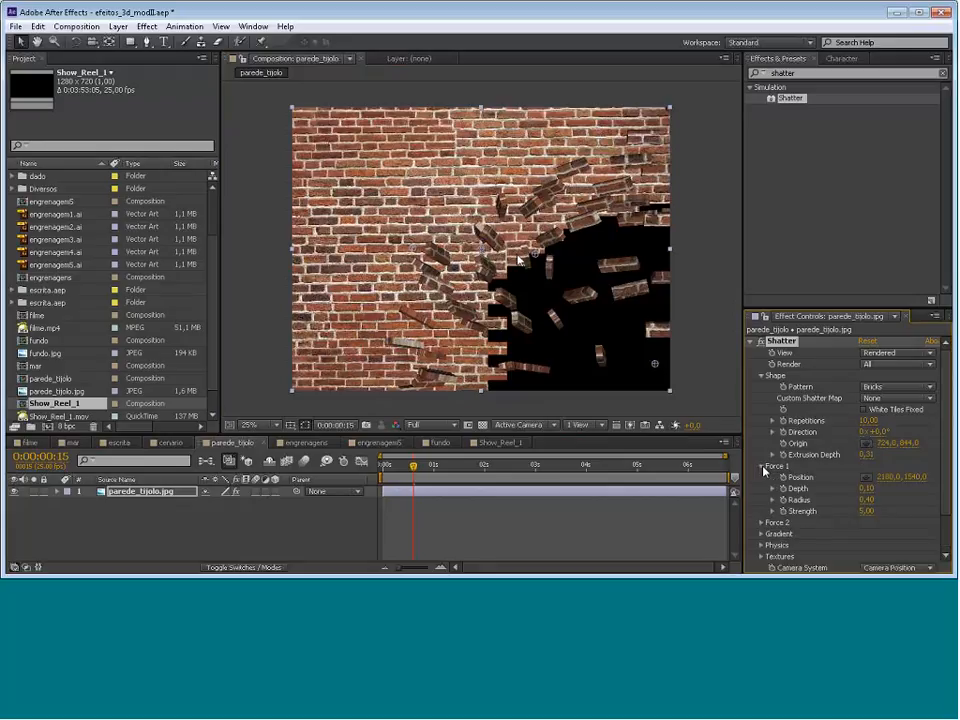
pyautogui.click(866, 477)
pyautogui.click(617, 249)
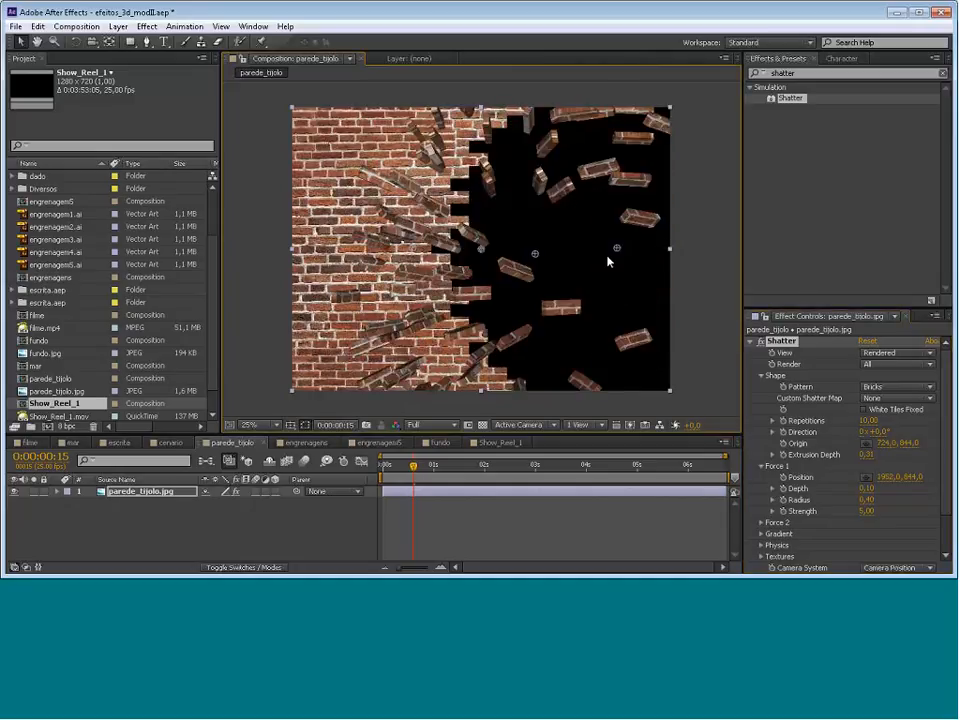
pyautogui.moveTo(617, 249); pyautogui.dragTo(573, 279)
pyautogui.moveTo(578, 302); pyautogui.dragTo(672, 376)
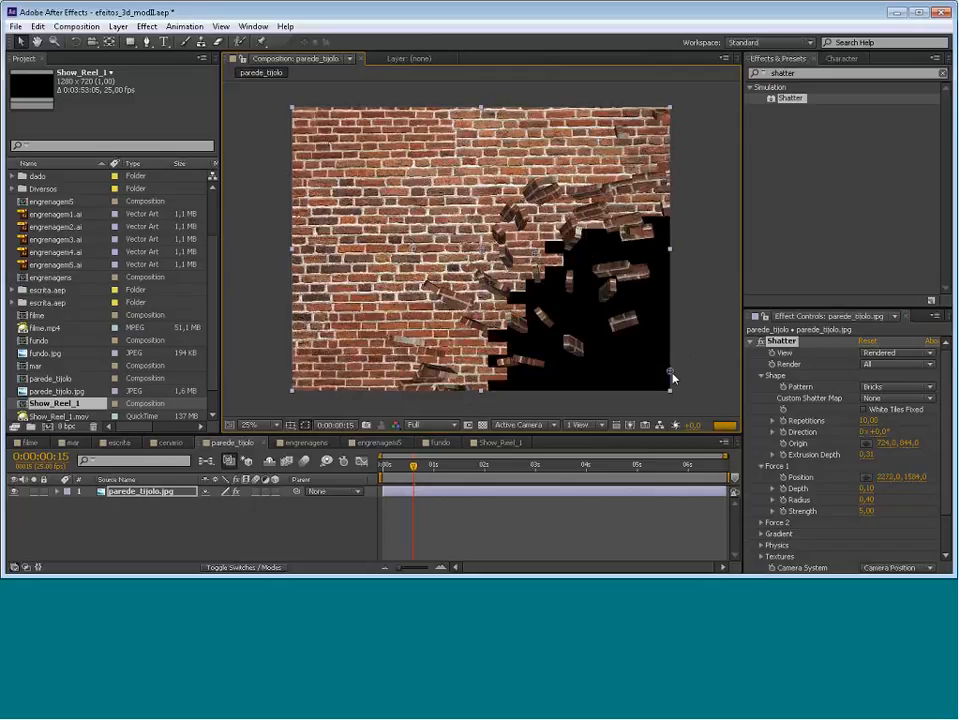
# Undo the last Force 1 position changes and the Extrusion Depth change
pyautogui.hotkey('ctrl', 'z')
pyautogui.hotkey('ctrl', 'z')
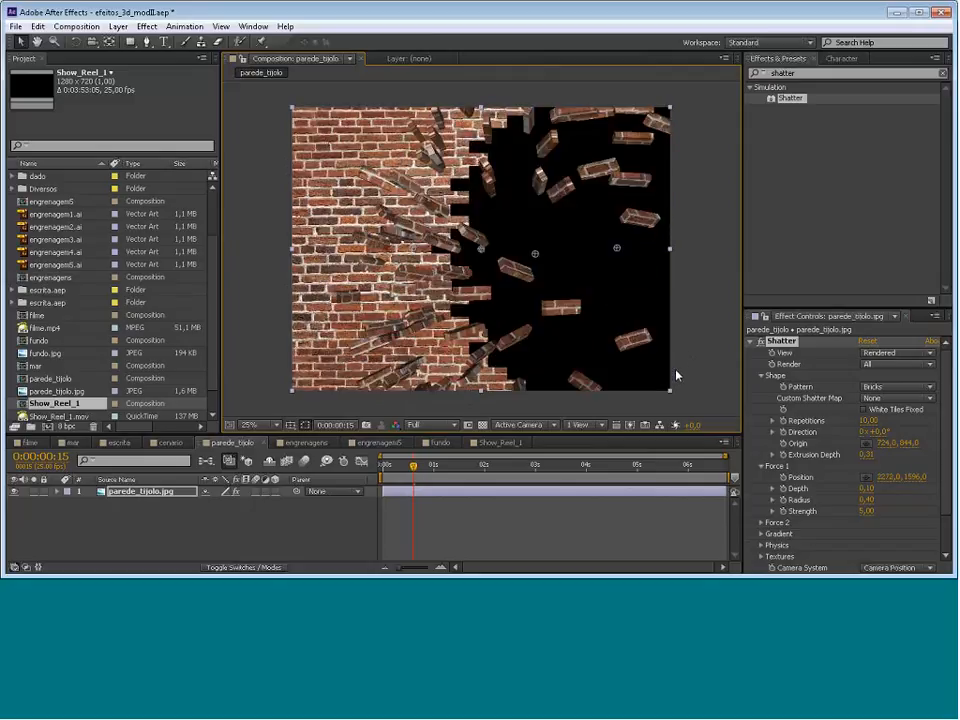
pyautogui.hotkey('ctrl', 'z')
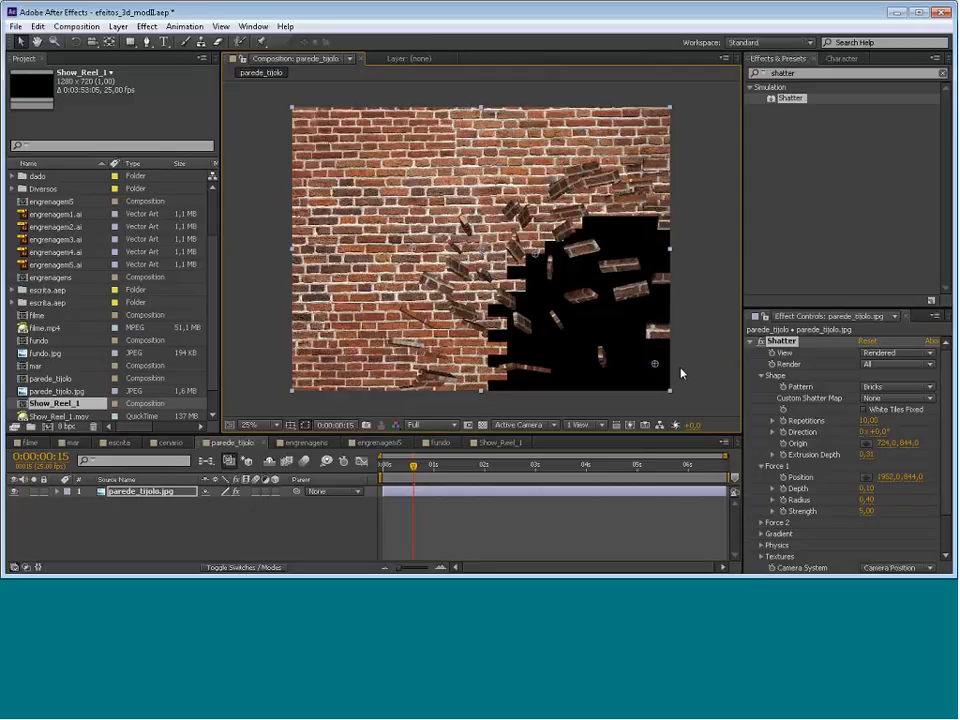
pyautogui.hotkey('ctrl', 'z')
pyautogui.hotkey('ctrl', 'z')
# Reveal Shatter's Force 2 settings and review them alongside the Force 1 settings
pyautogui.click(762, 522)
pyautogui.scroll(-1, 806, 519)
pyautogui.scroll(-1, 806, 519)
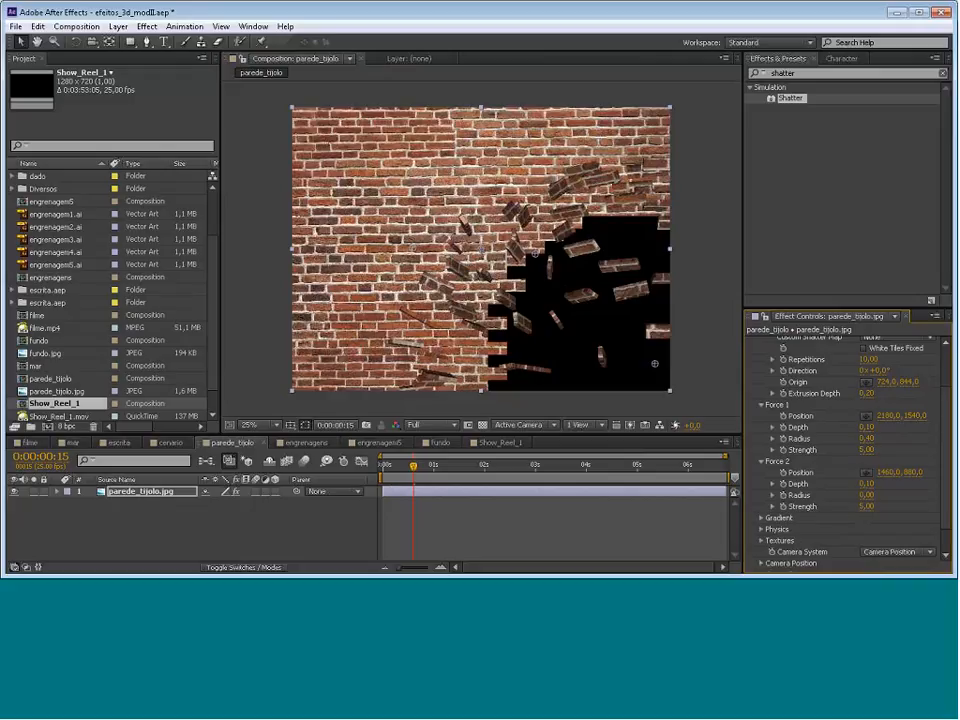
pyautogui.scroll(3, 917, 386)
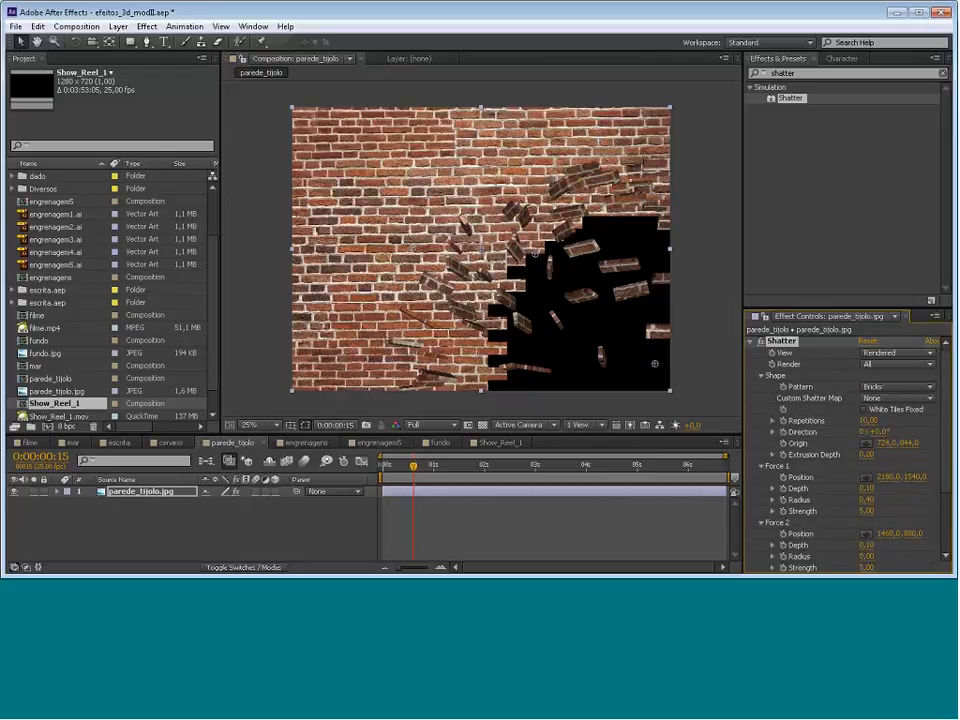
# Set the Shatter pattern to Puzzle and move the Force 1 point to about 1172,944 near the wall's centre
pyautogui.click(929, 387)
pyautogui.click(795, 284)
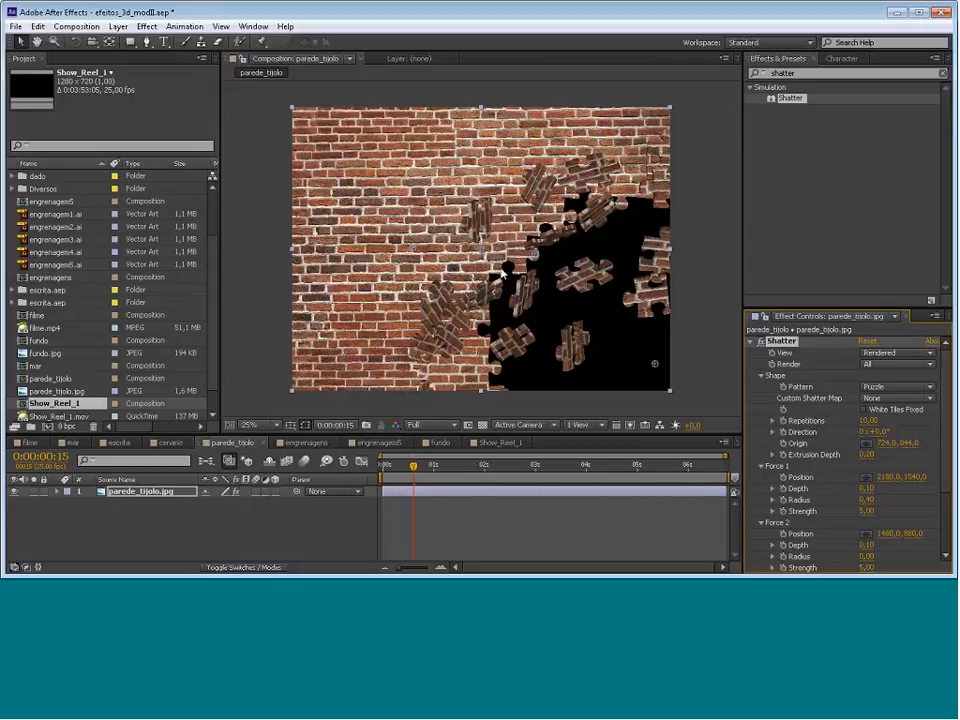
pyautogui.moveTo(655, 364); pyautogui.dragTo(473, 258)
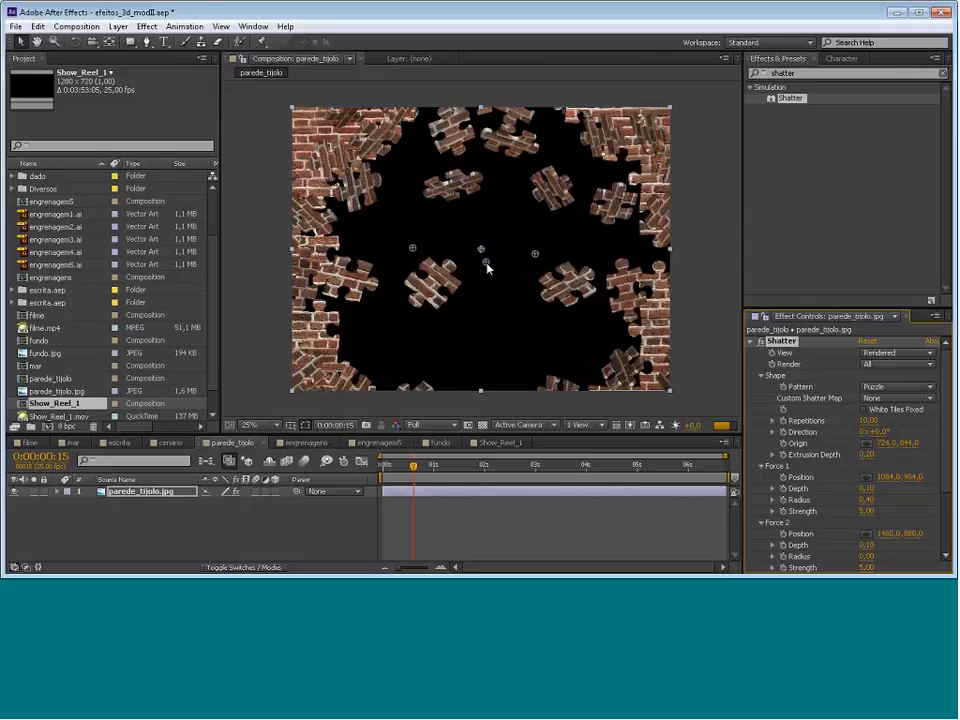
# Review Shatter's View and Render options, then change the shape pattern to Glass
pyautogui.click(930, 357)
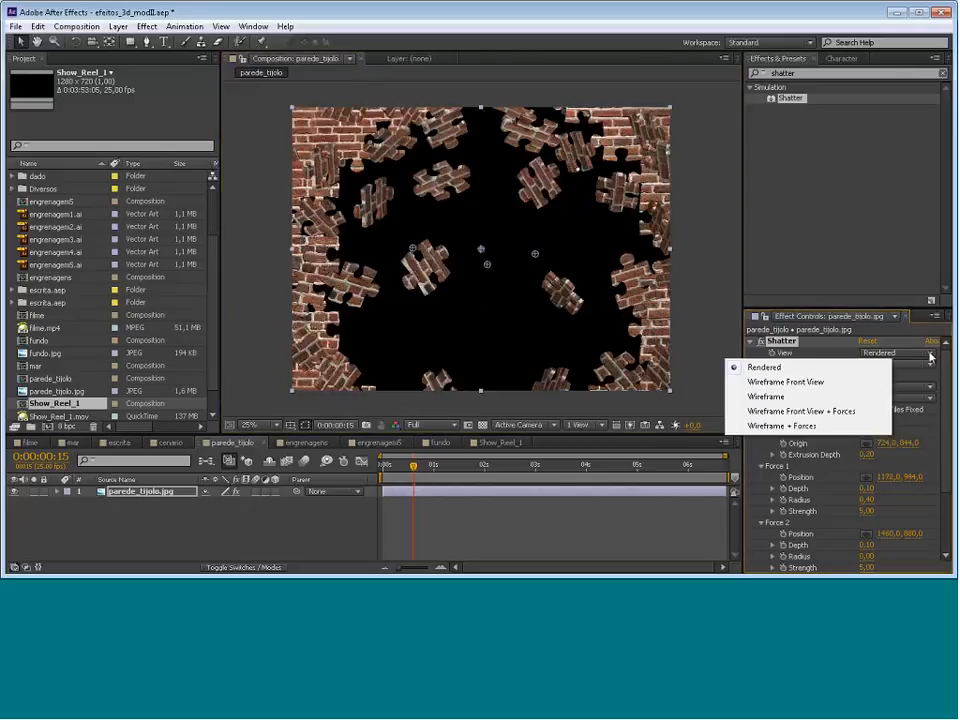
pyautogui.click(931, 365)
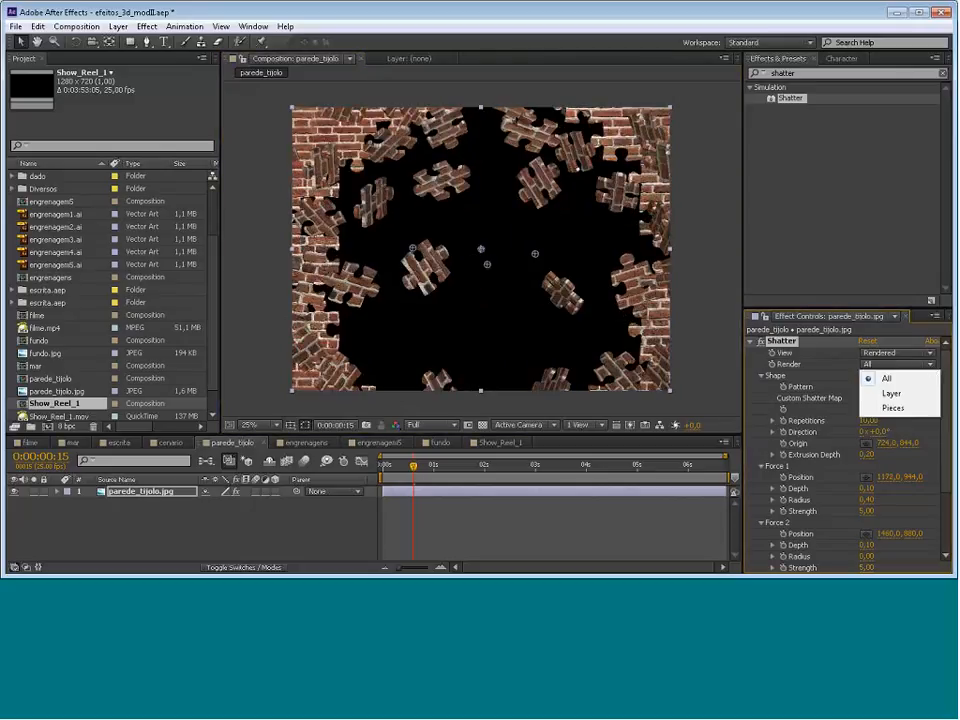
pyautogui.click(931, 365)
pyautogui.click(931, 387)
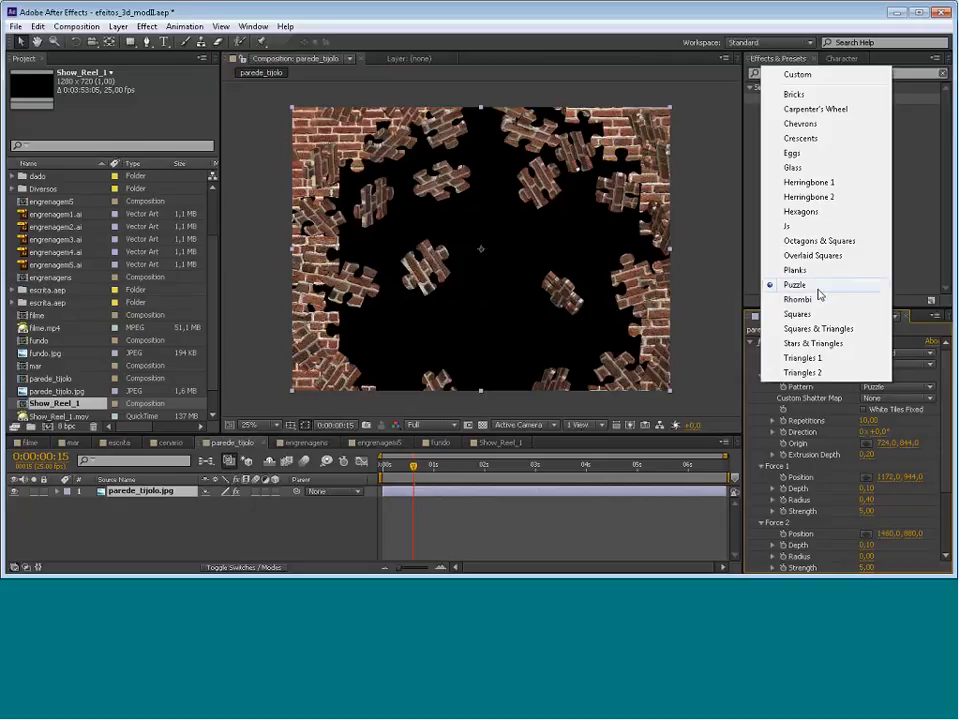
pyautogui.click(787, 169)
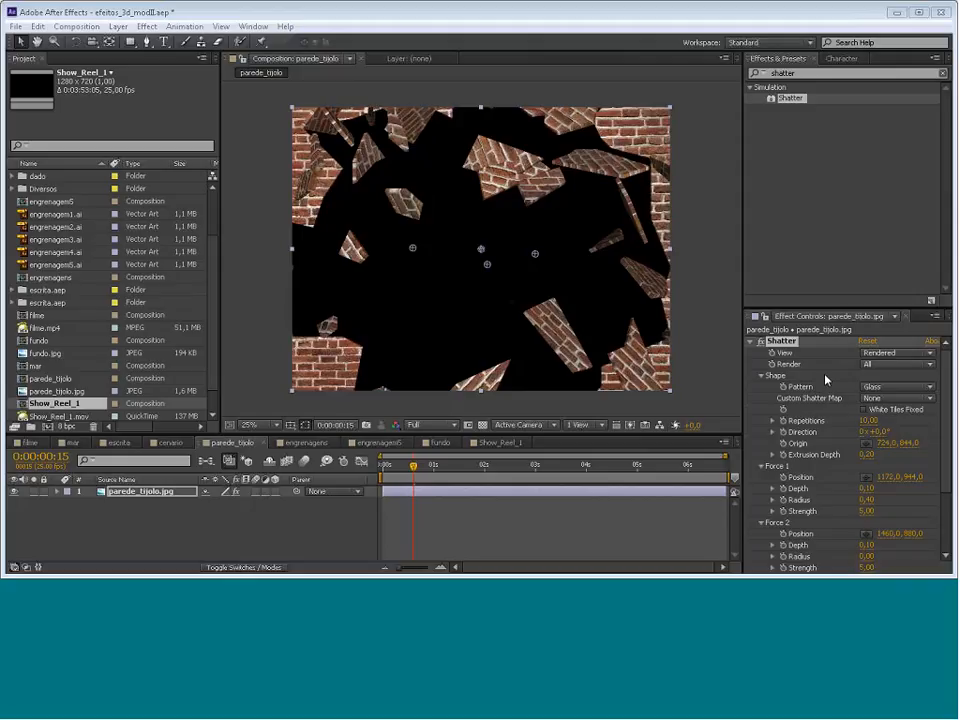
# Inspect the engrenagens composition, close it and open the engrenagem5 composition
pyautogui.click(306, 443)
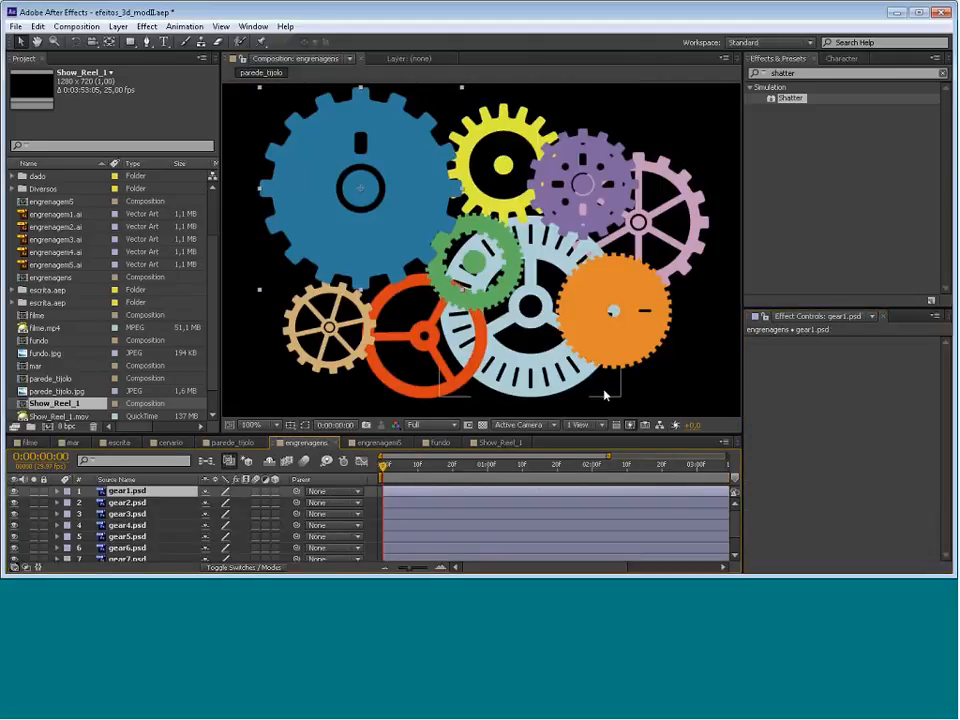
pyautogui.click(700, 404)
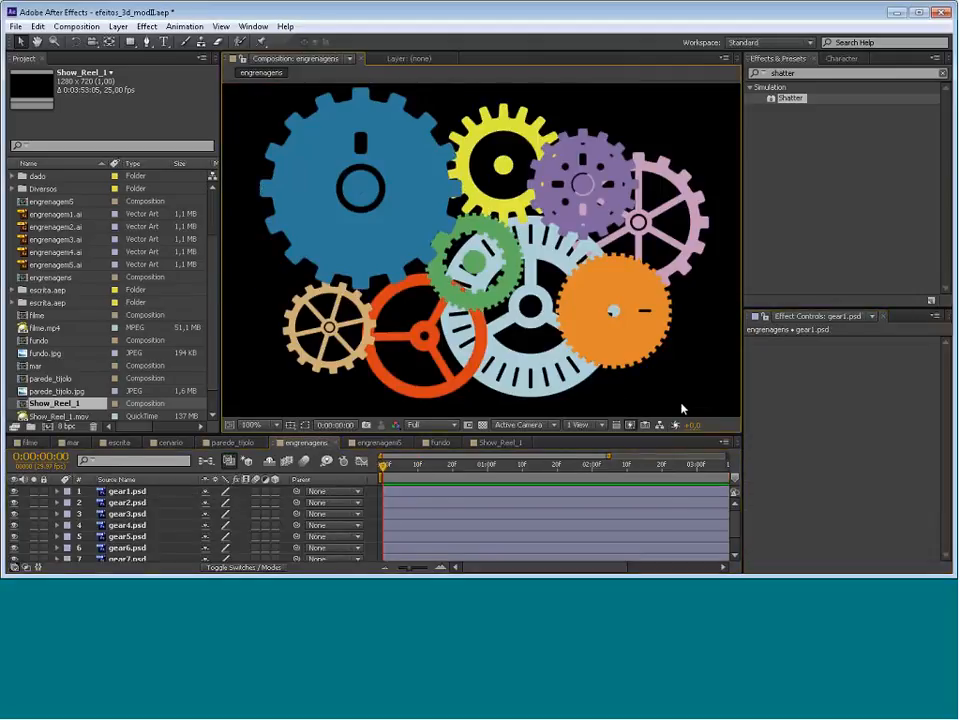
pyautogui.click(335, 443)
pyautogui.click(317, 443)
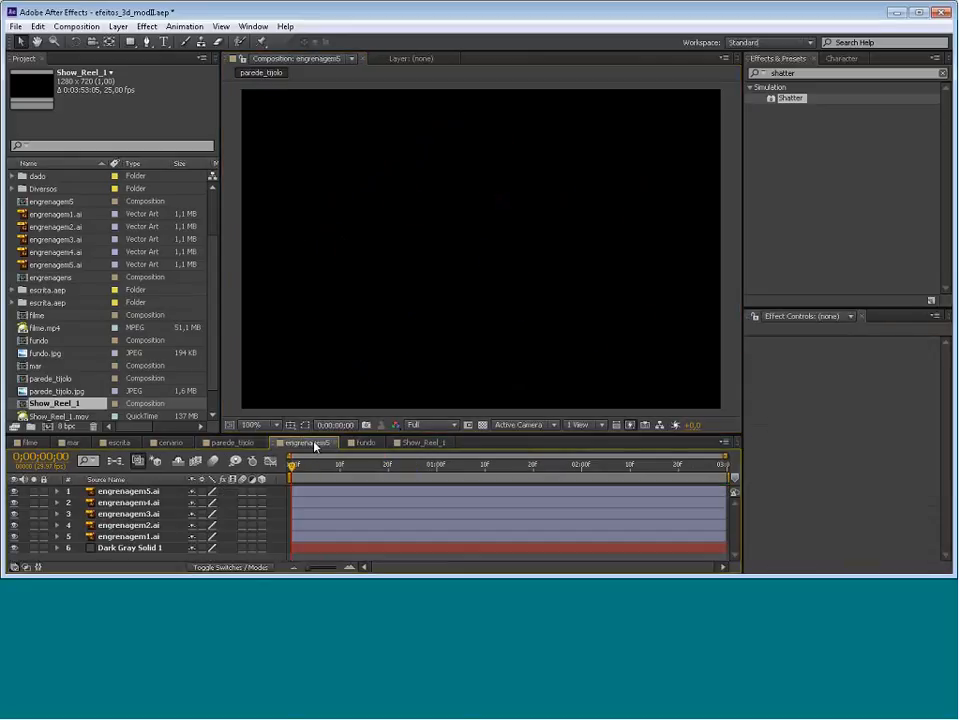
pyautogui.click(447, 391)
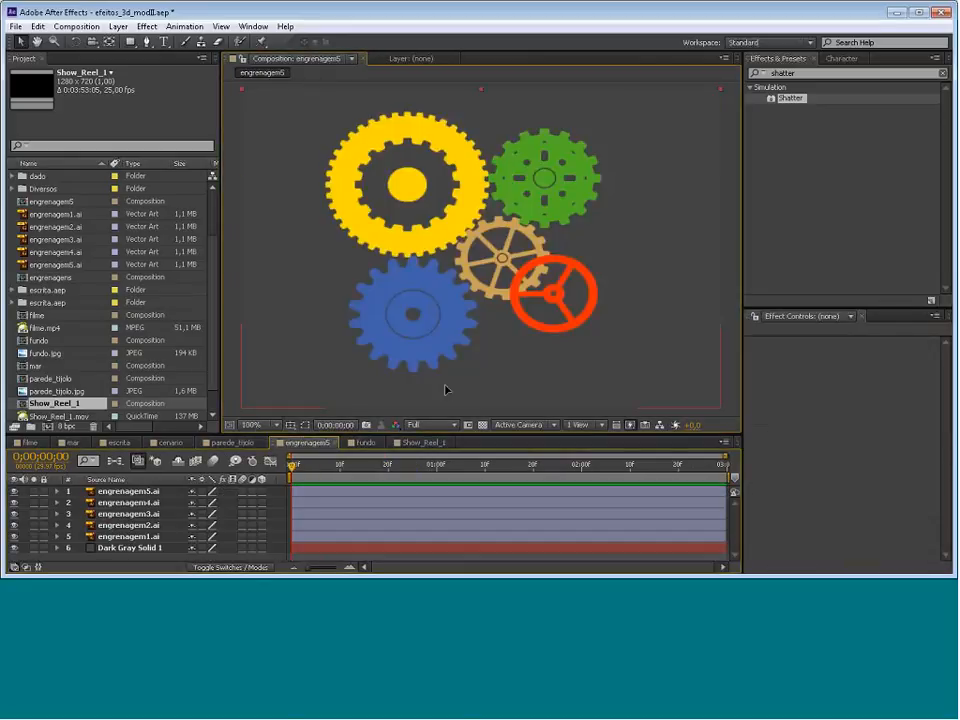
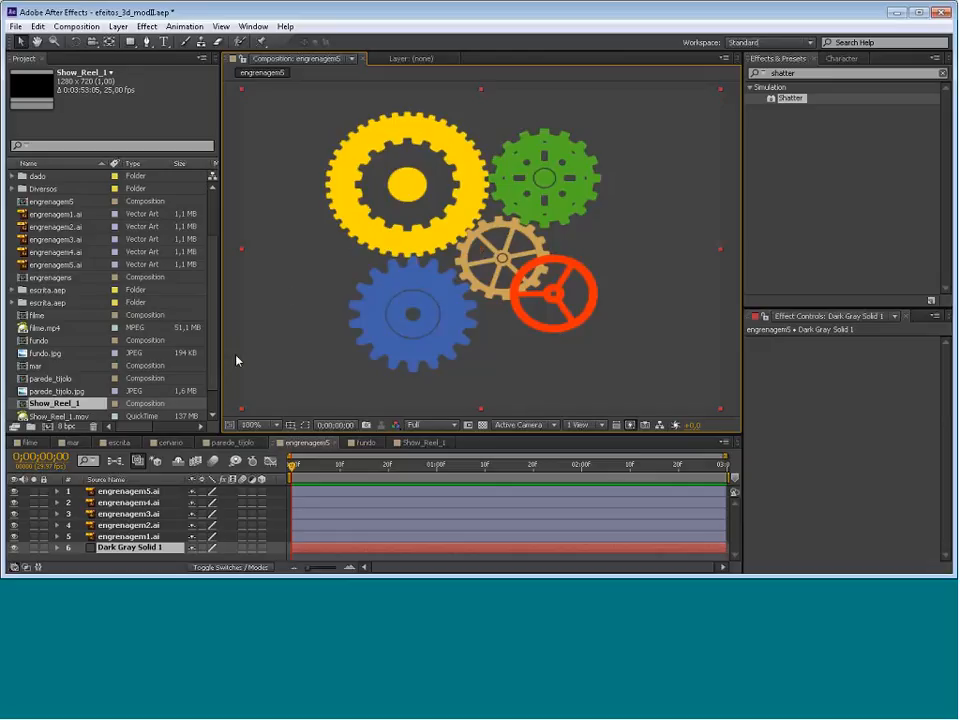
# Create shapes from the yellow gear's vector layer engrenagem5.ai and inspect the gear edges up close
pyautogui.click(368, 216)
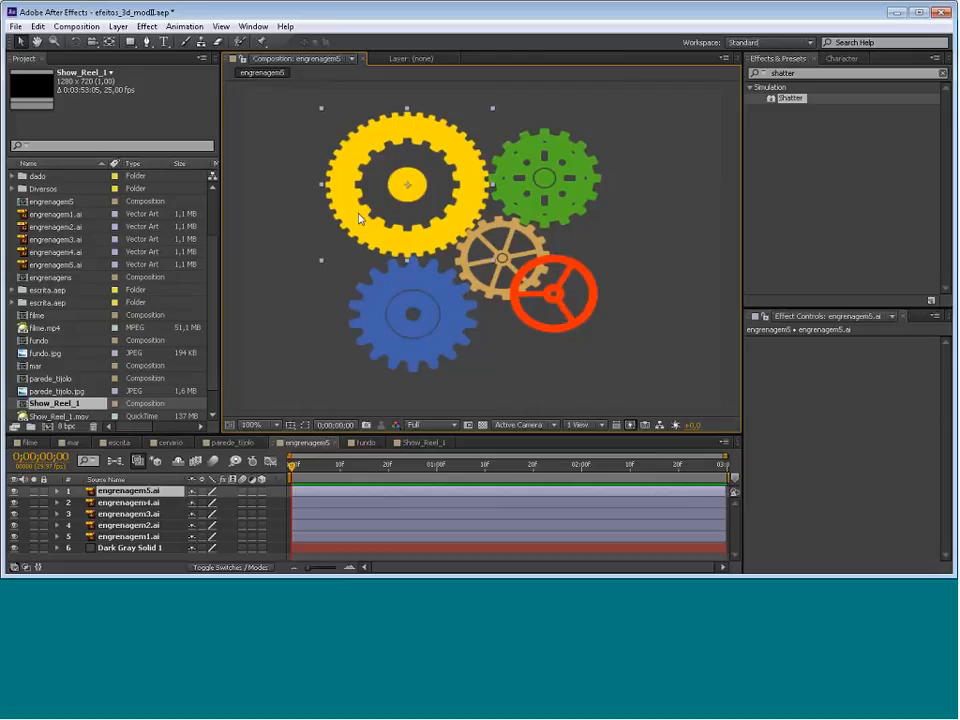
pyautogui.rightClick(125, 499)
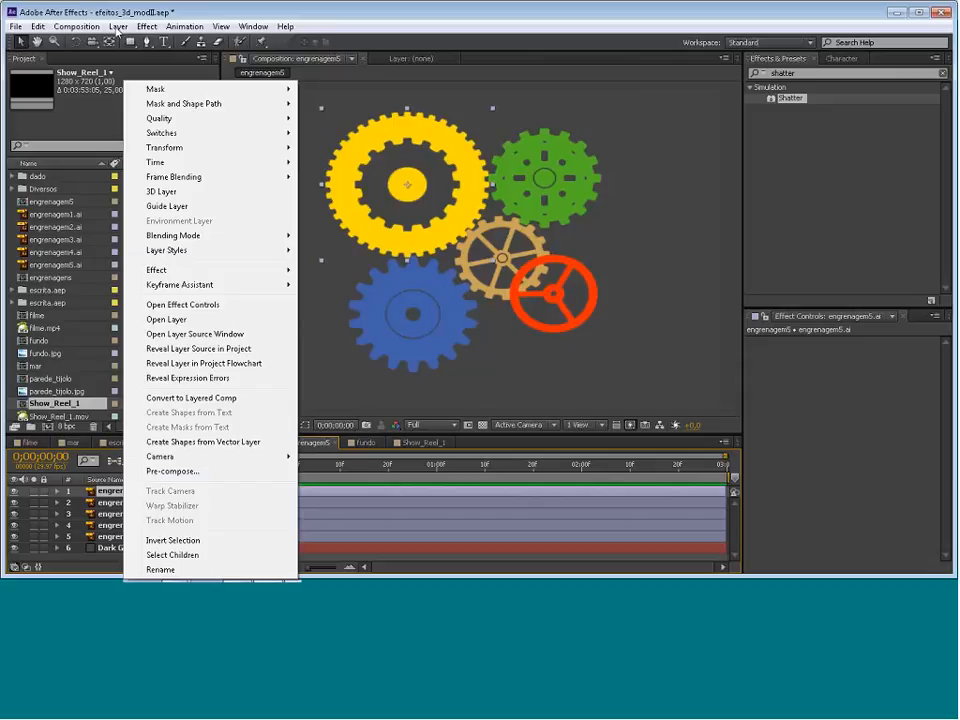
pyautogui.click(229, 444)
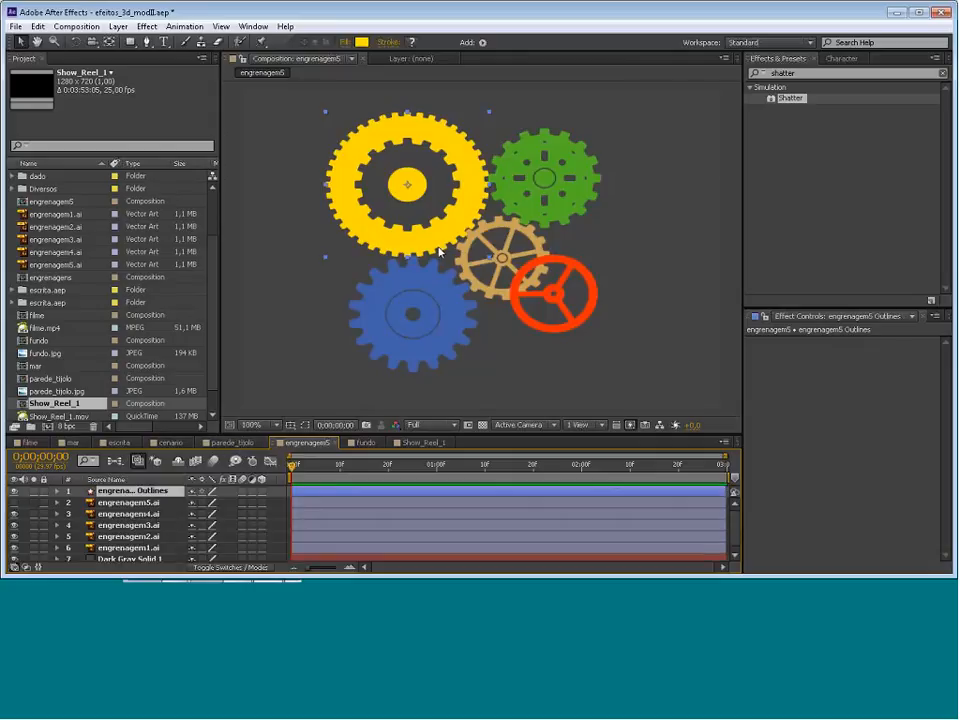
pyautogui.scroll(1, 481, 249)
pyautogui.scroll(1, 490, 267)
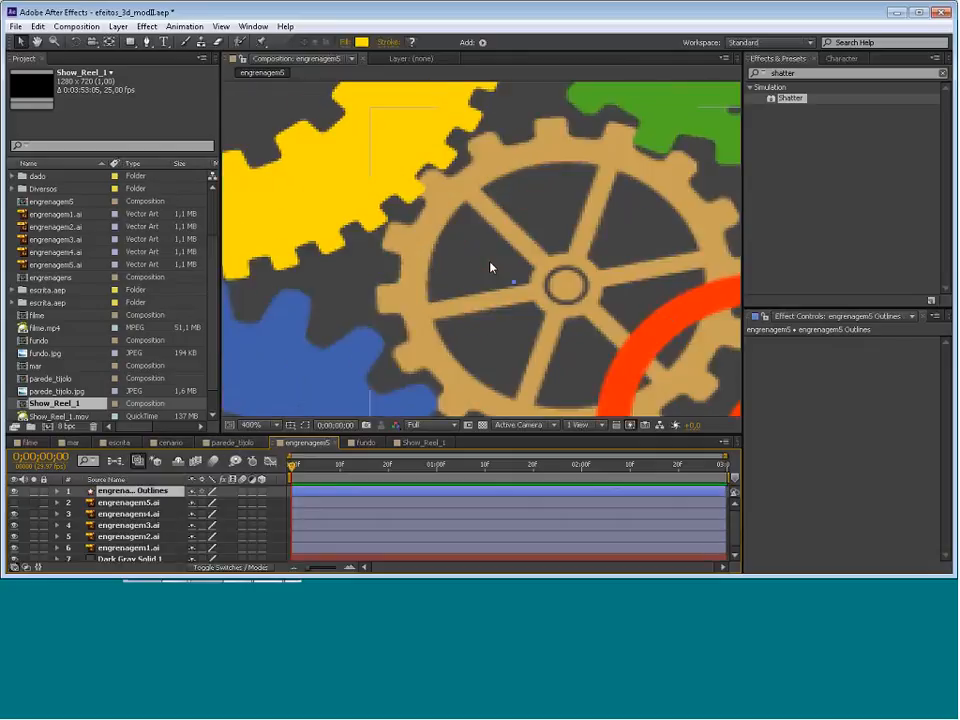
# Undo and redo the yellow gear's shape conversion to compare its edges with those of the original vector layer
pyautogui.hotkey('ctrl', 'z')
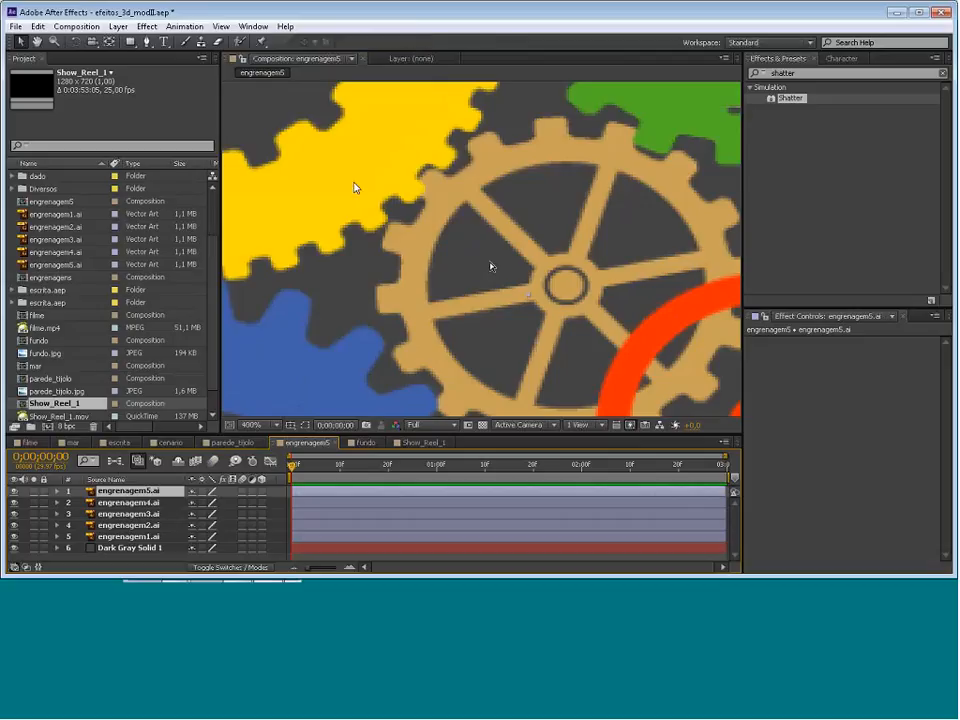
pyautogui.click(414, 202)
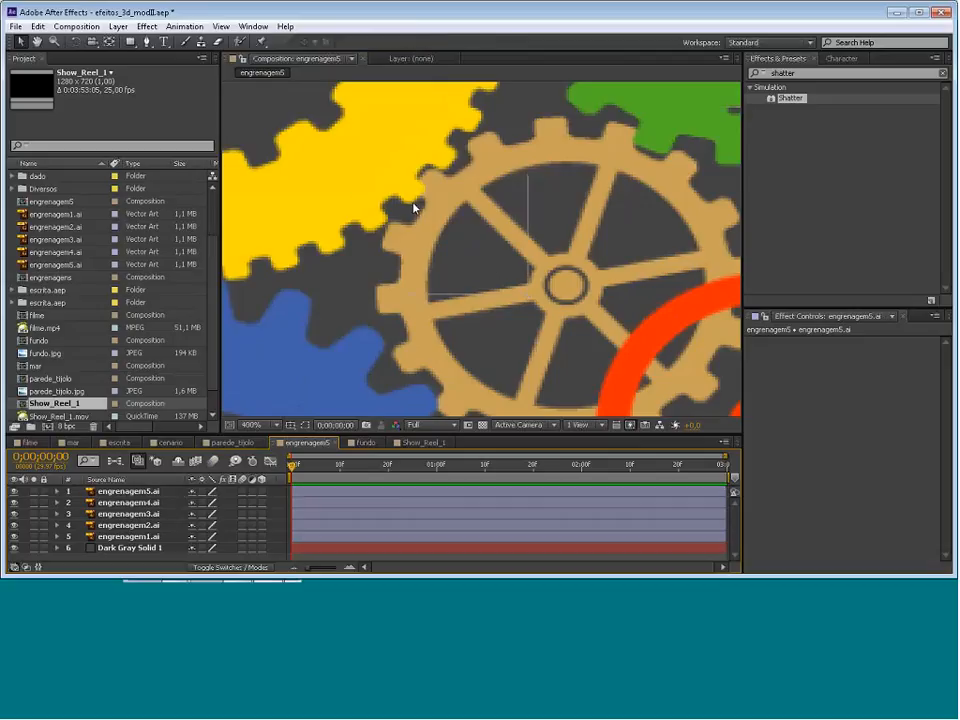
pyautogui.click(37, 26)
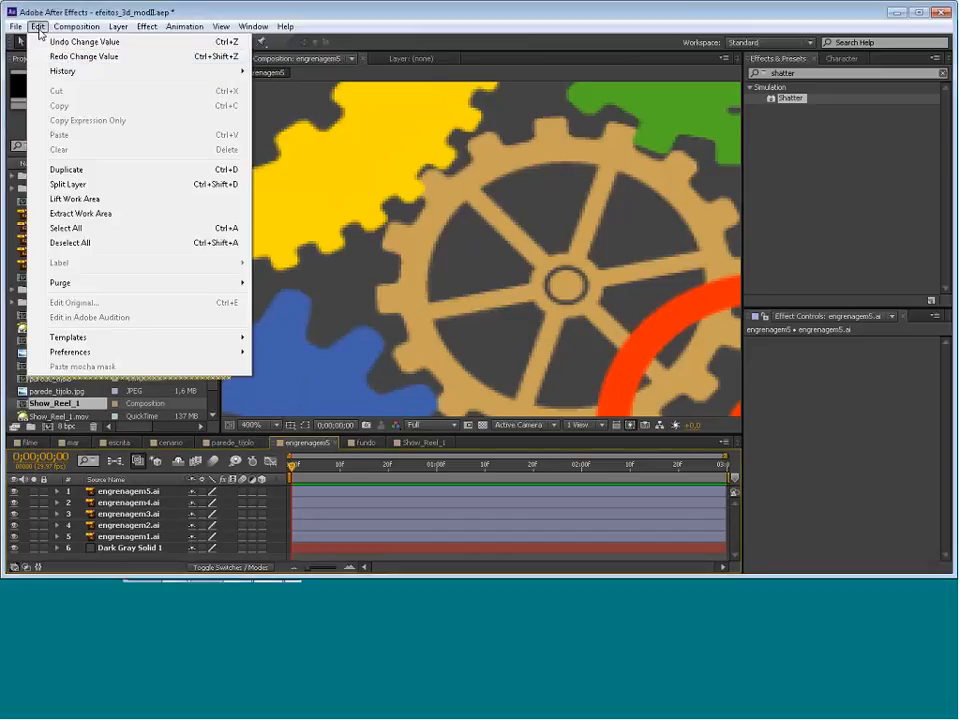
pyautogui.click(66, 169)
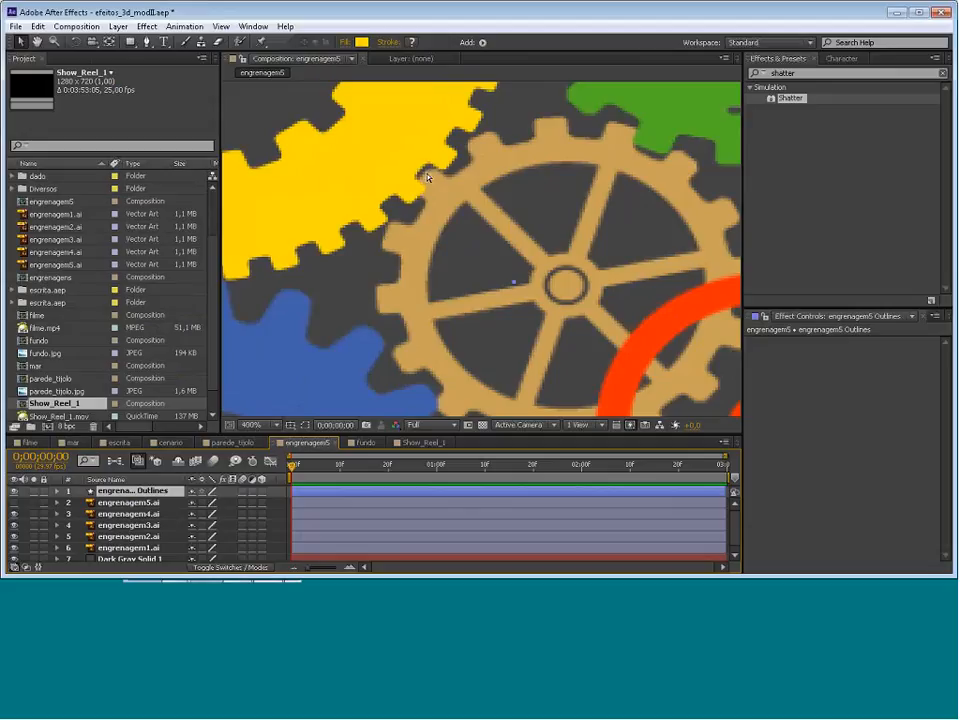
pyautogui.press('Delete')
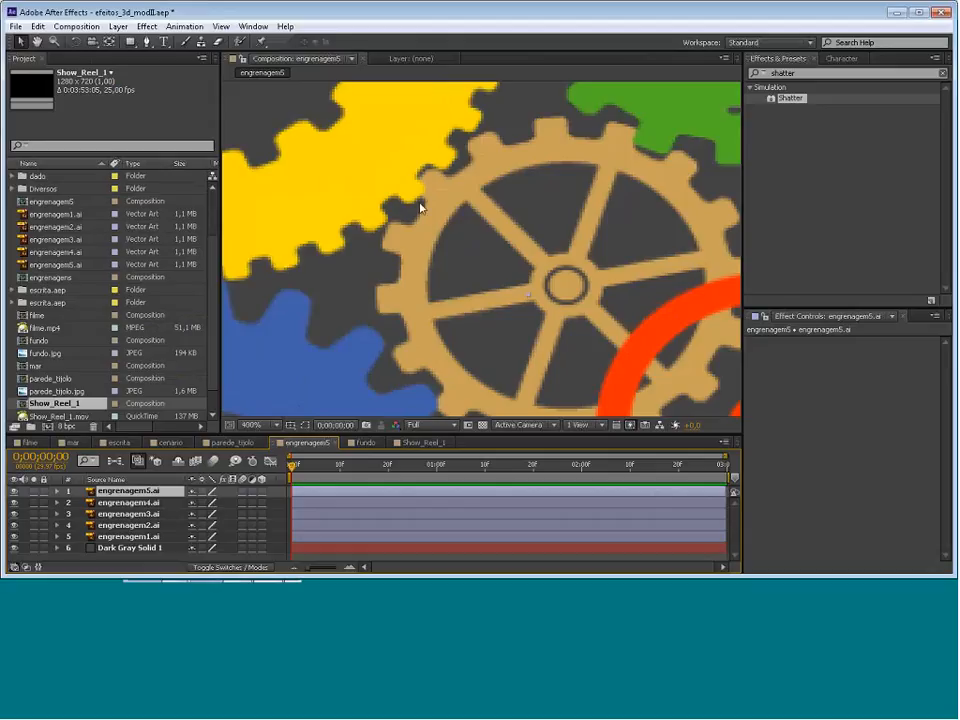
pyautogui.hotkey('ctrl', 'z')
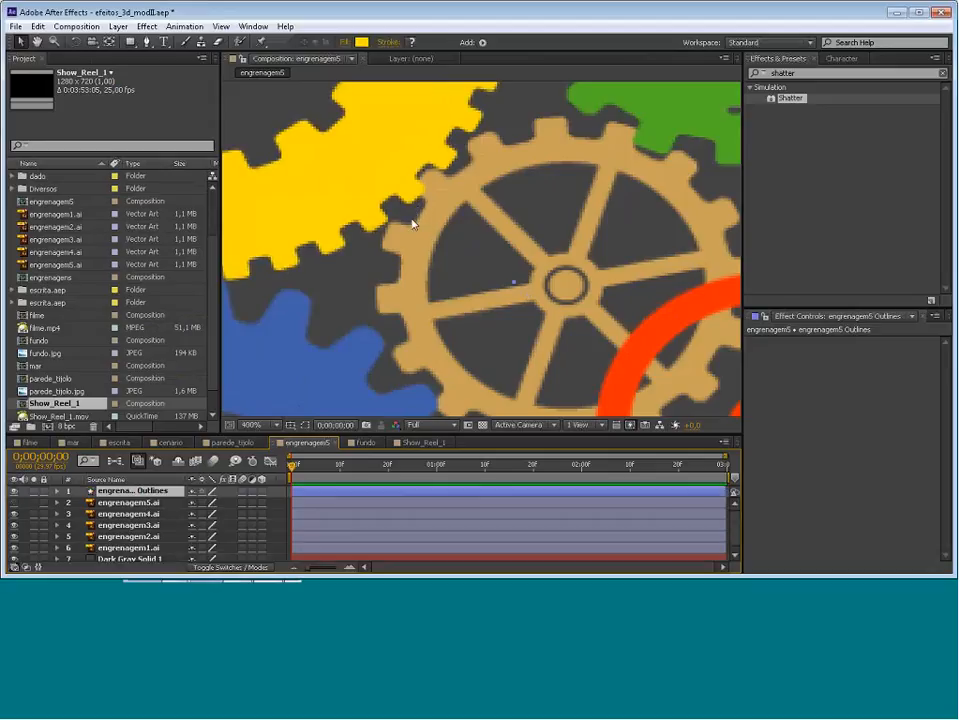
# Scale the yellow gear's outlines layer down to about a third of its size, and undo the scaling
pyautogui.press(',')
pyautogui.press(',')
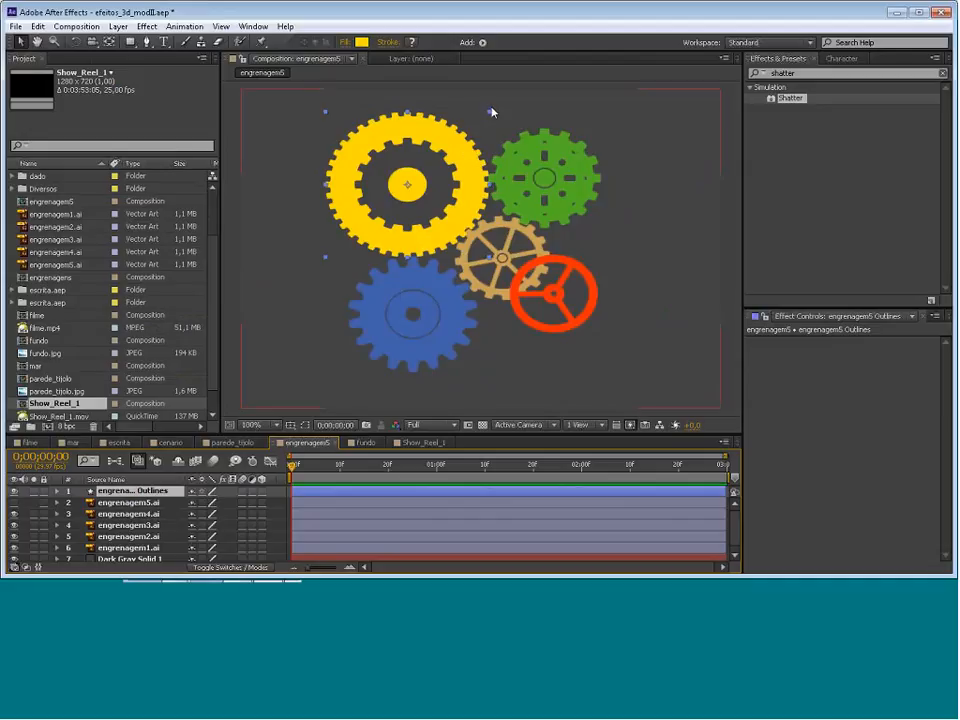
pyautogui.moveTo(490, 111); pyautogui.dragTo(436, 158)
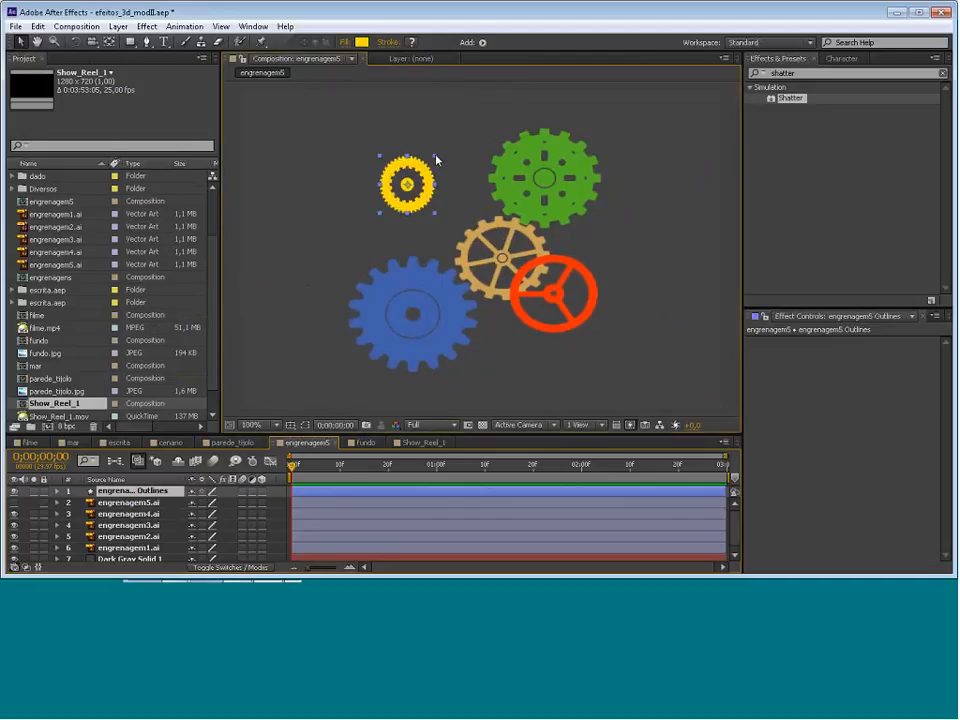
pyautogui.hotkey('ctrl', 'z')
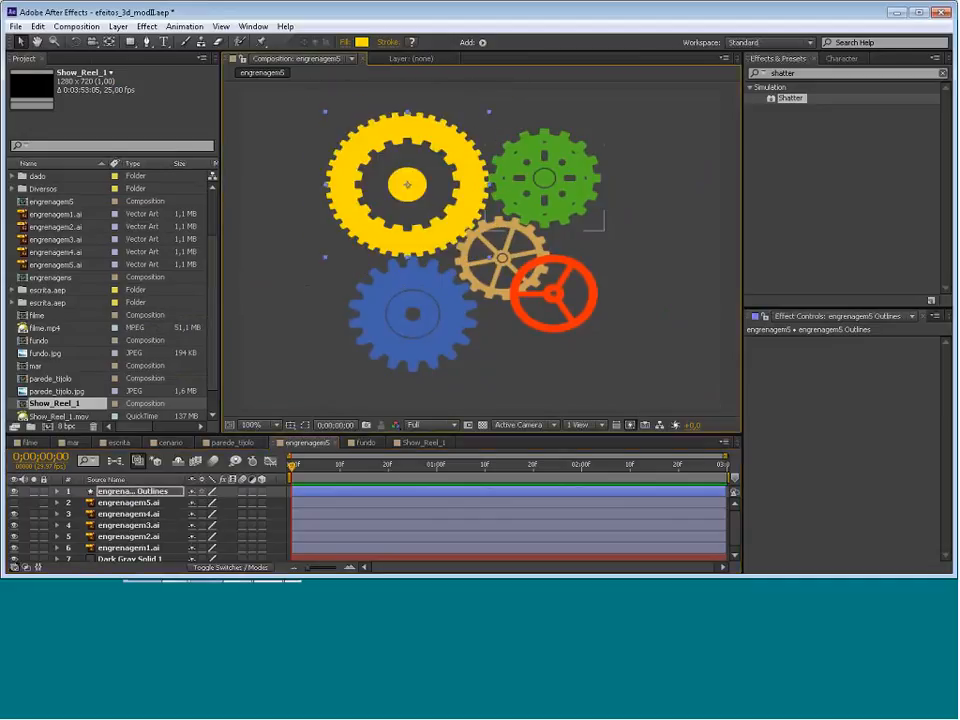
# Enlarge the green gear layer engrenagem3.ai to about twice its size, and undo the scaling
pyautogui.click(572, 158)
pyautogui.moveTo(604, 129); pyautogui.dragTo(665, 84)
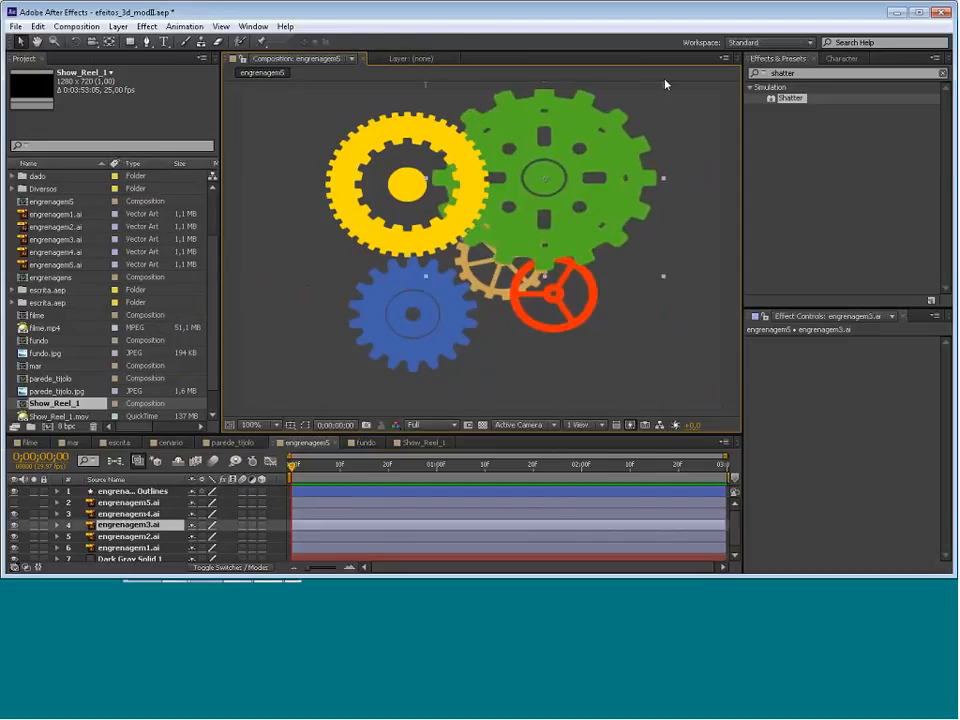
pyautogui.press('Return')
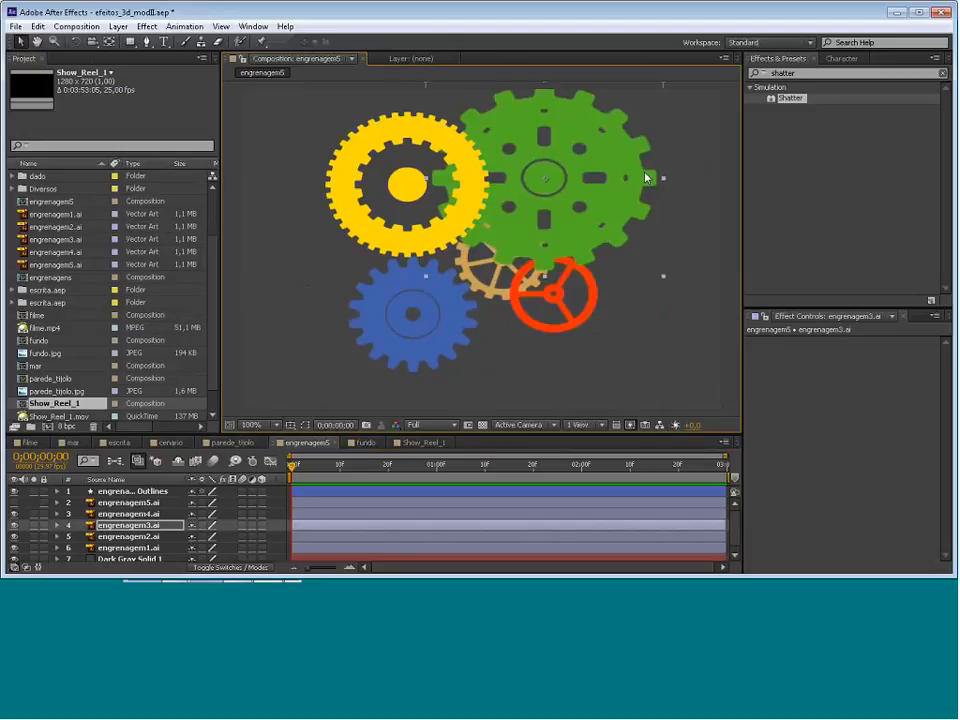
pyautogui.hotkey('ctrl', 'z')
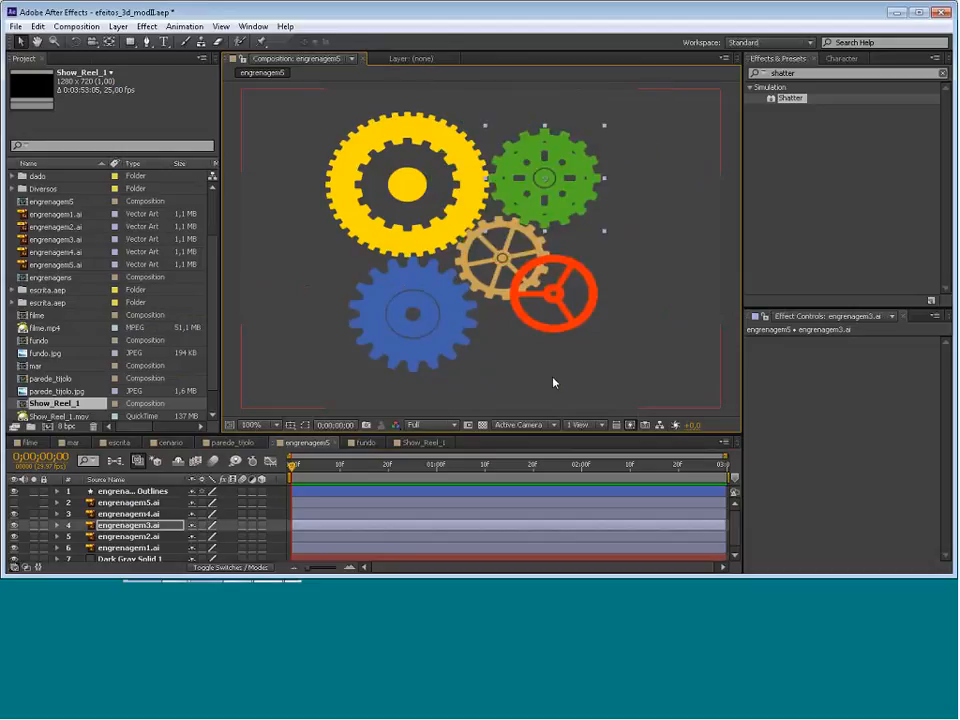
pyautogui.click(365, 238)
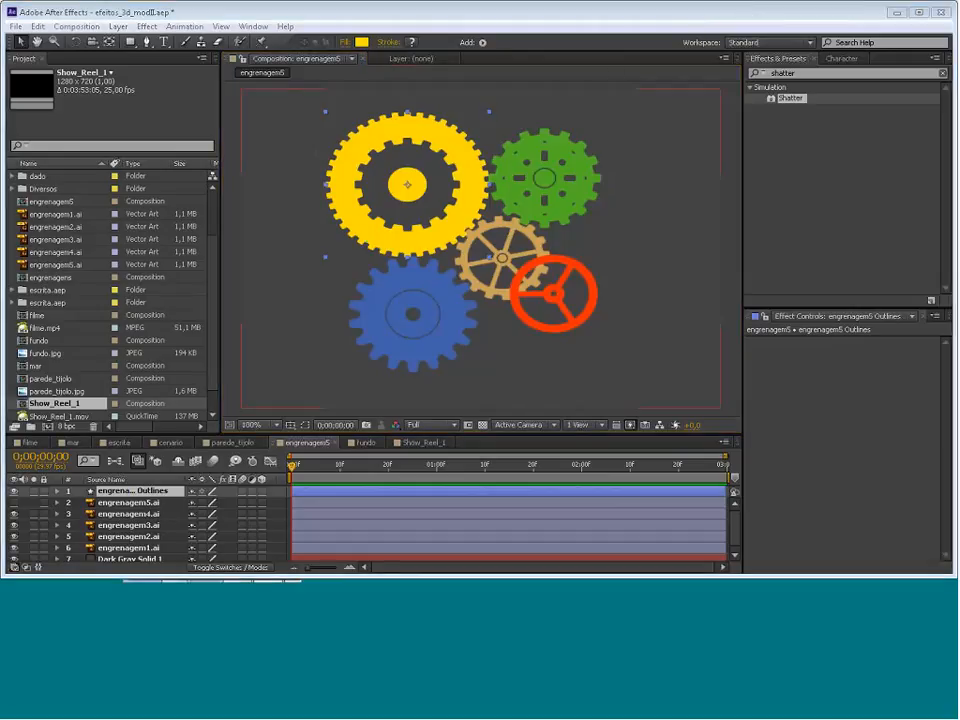
pyautogui.click(260, 150)
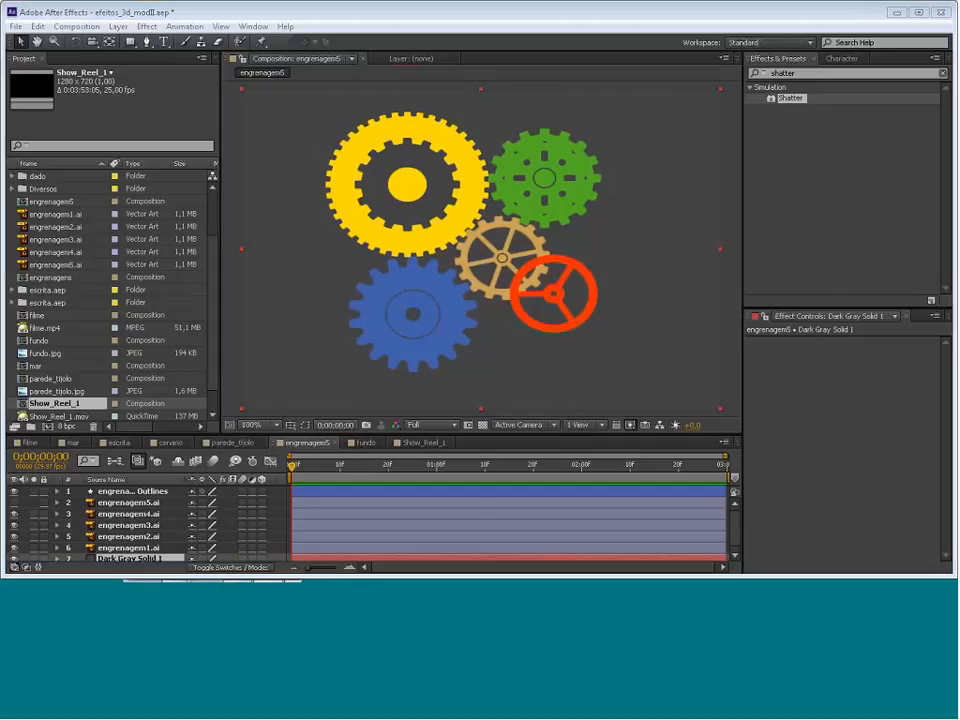
pyautogui.click(289, 128)
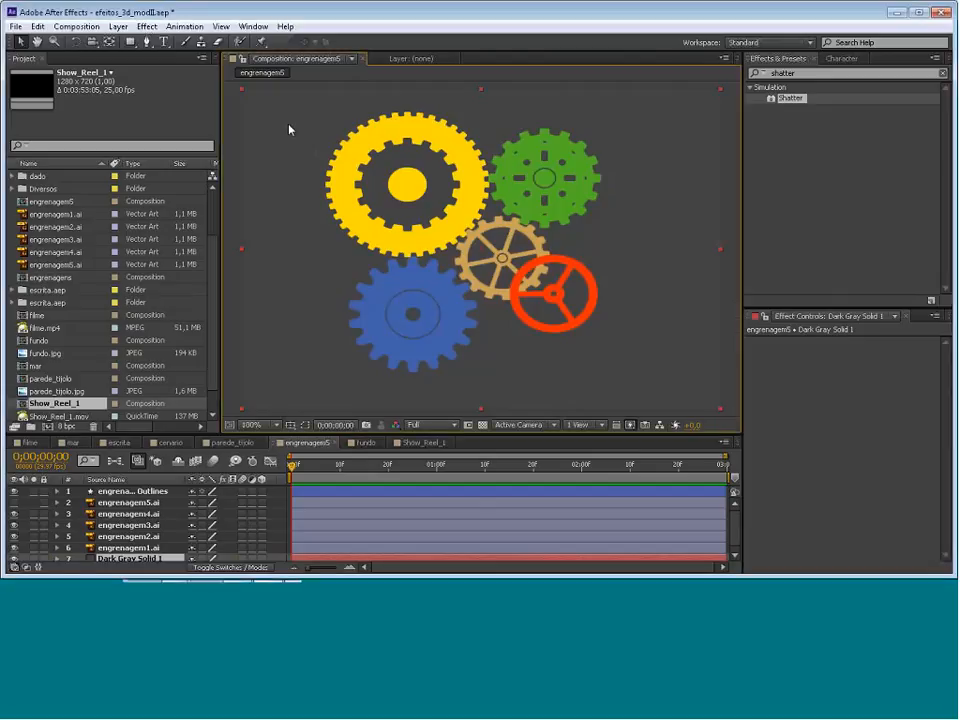
pyautogui.click(136, 496)
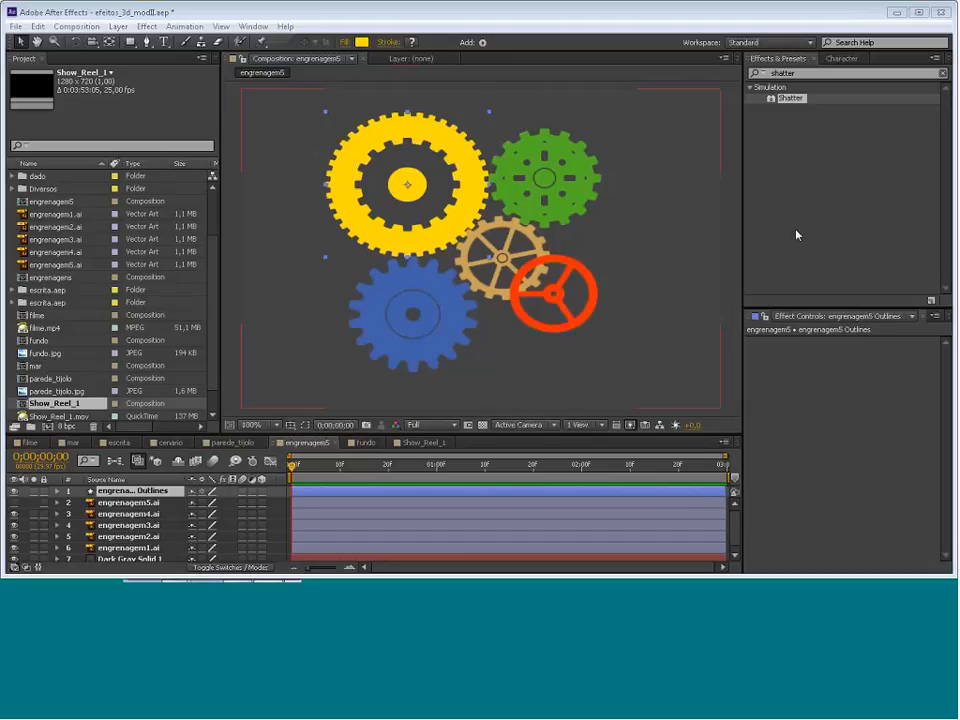
pyautogui.click(769, 548)
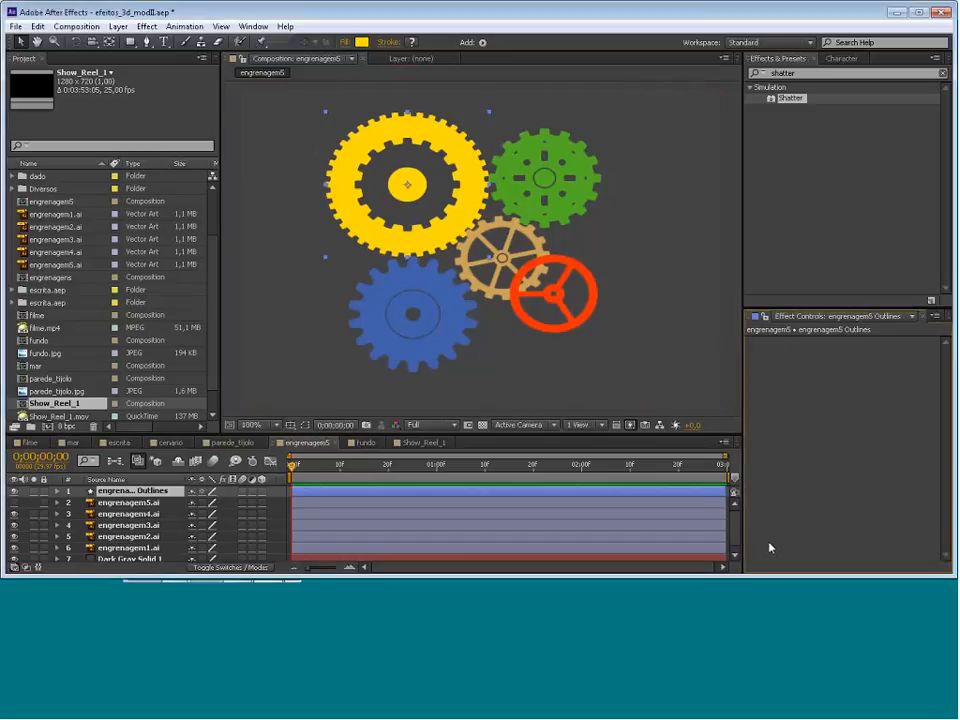
pyautogui.click(430, 350)
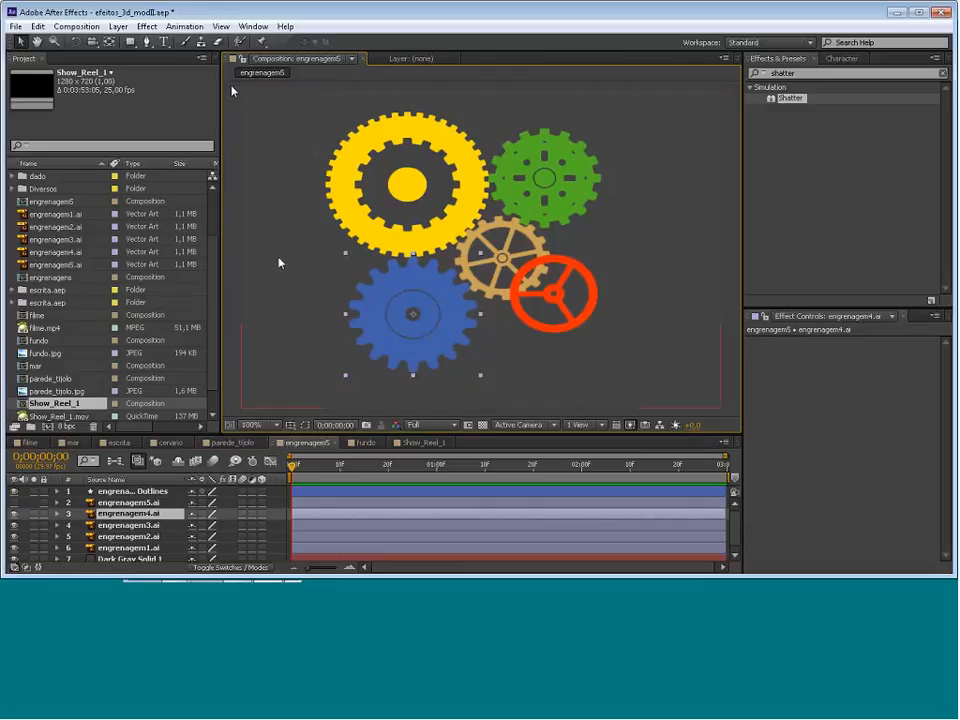
# Set the engrenagem5 composition's renderer to Ray-traced 3D in its advanced settings
pyautogui.click(146, 26)
pyautogui.moveTo(76, 26)
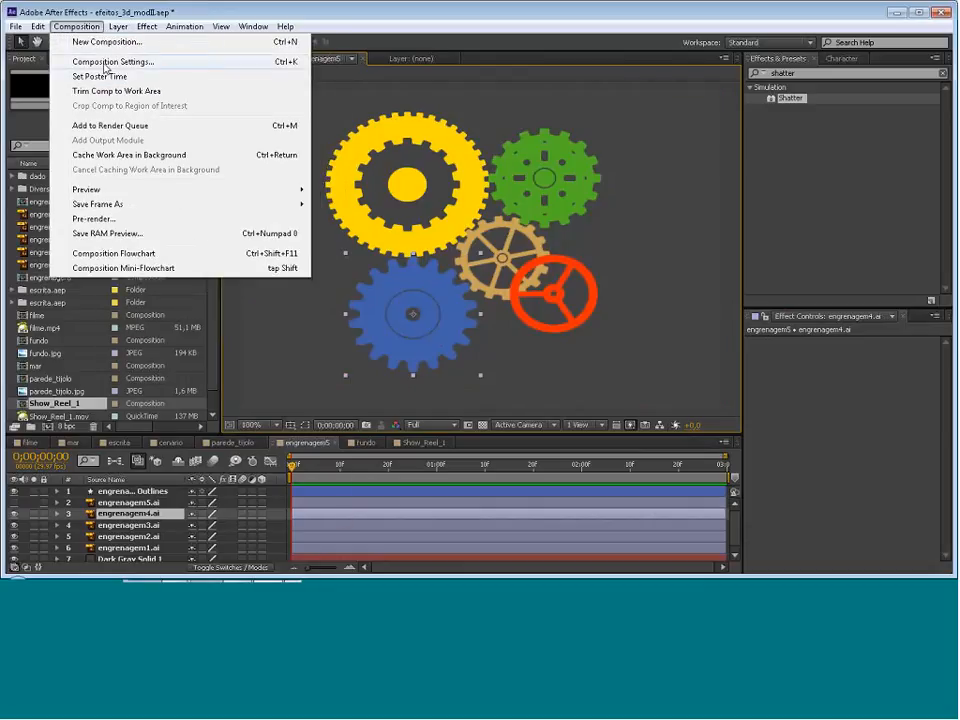
pyautogui.click(105, 64)
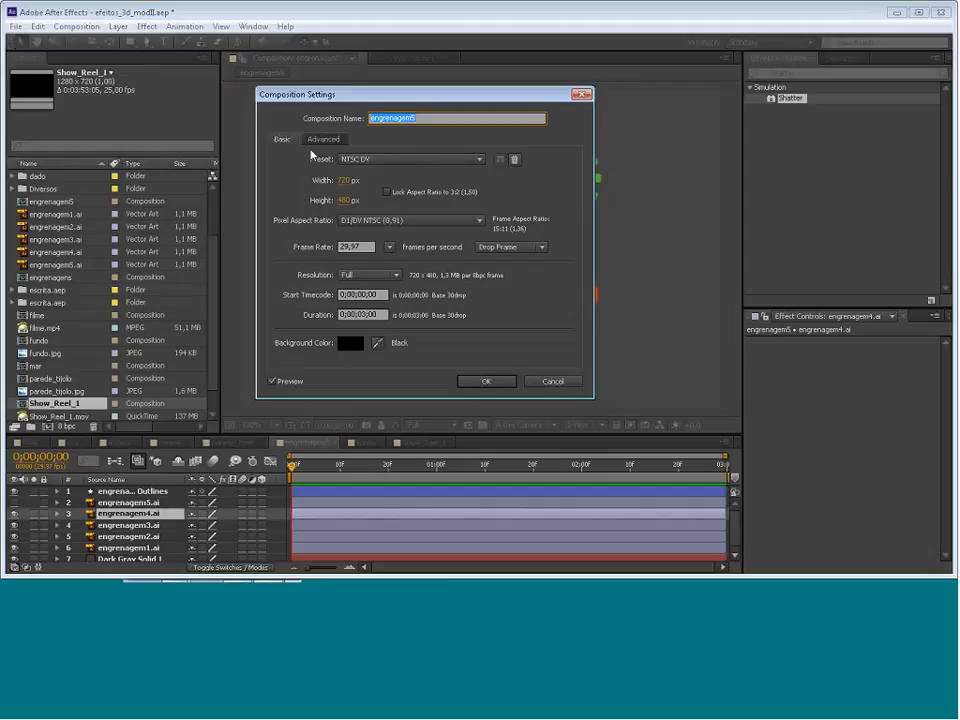
pyautogui.click(320, 141)
pyautogui.click(429, 213)
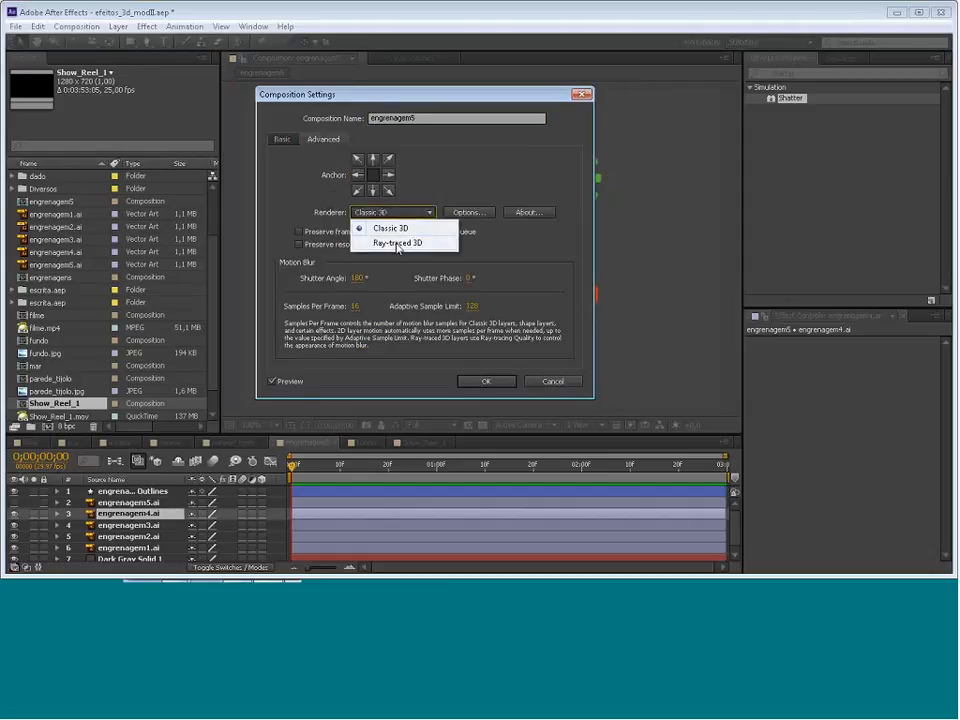
pyautogui.click(395, 246)
pyautogui.click(486, 382)
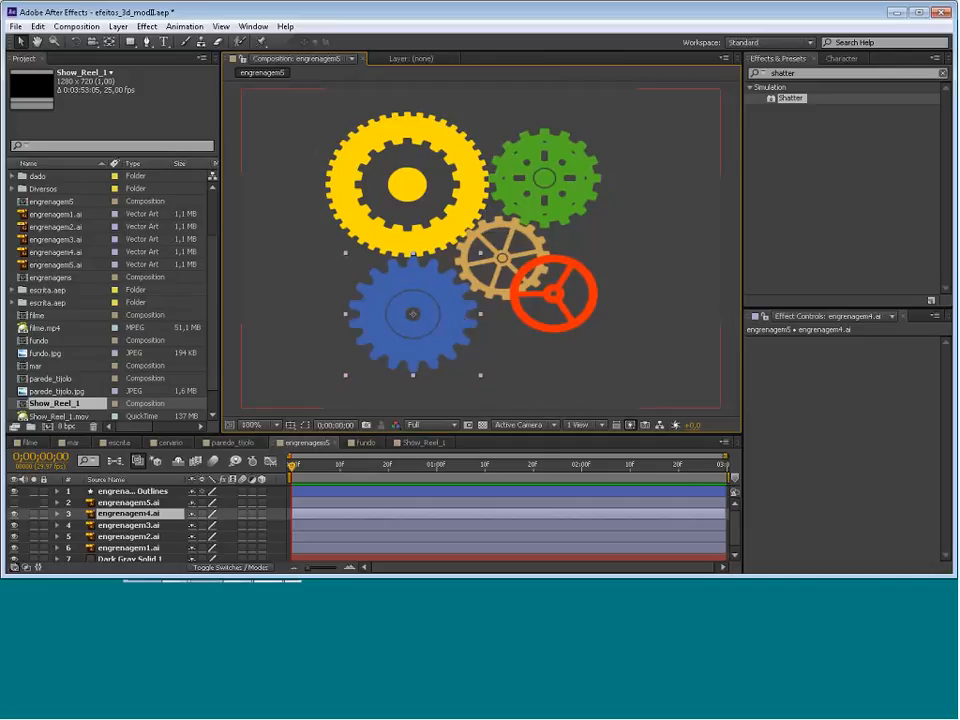
# Check the advanced composition settings of engrenagem5 again and close them without changes
pyautogui.click(76, 26)
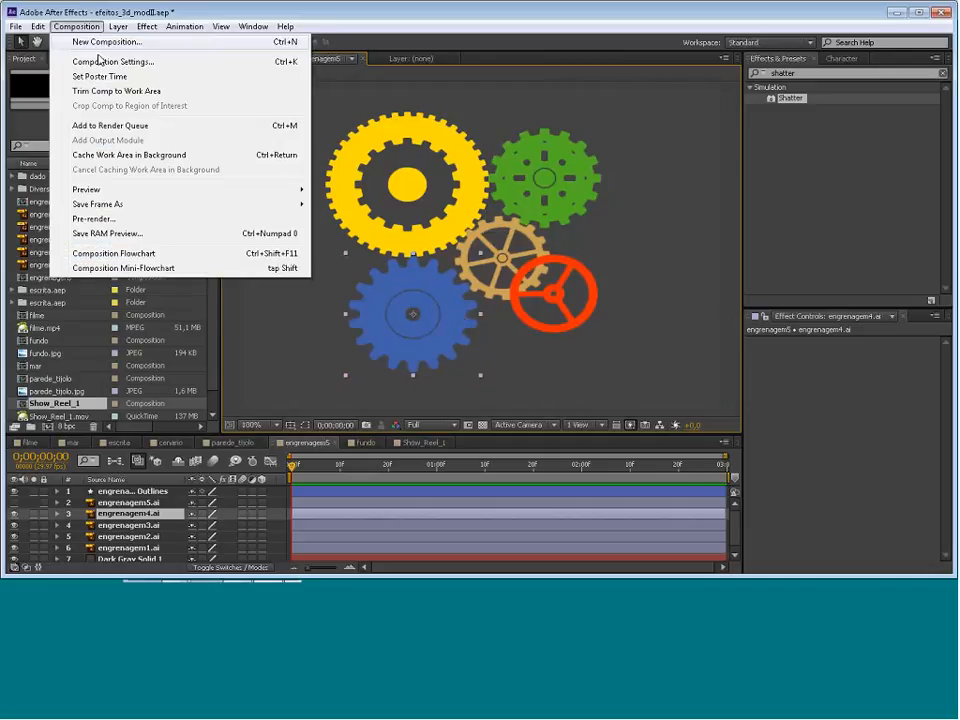
pyautogui.click(127, 63)
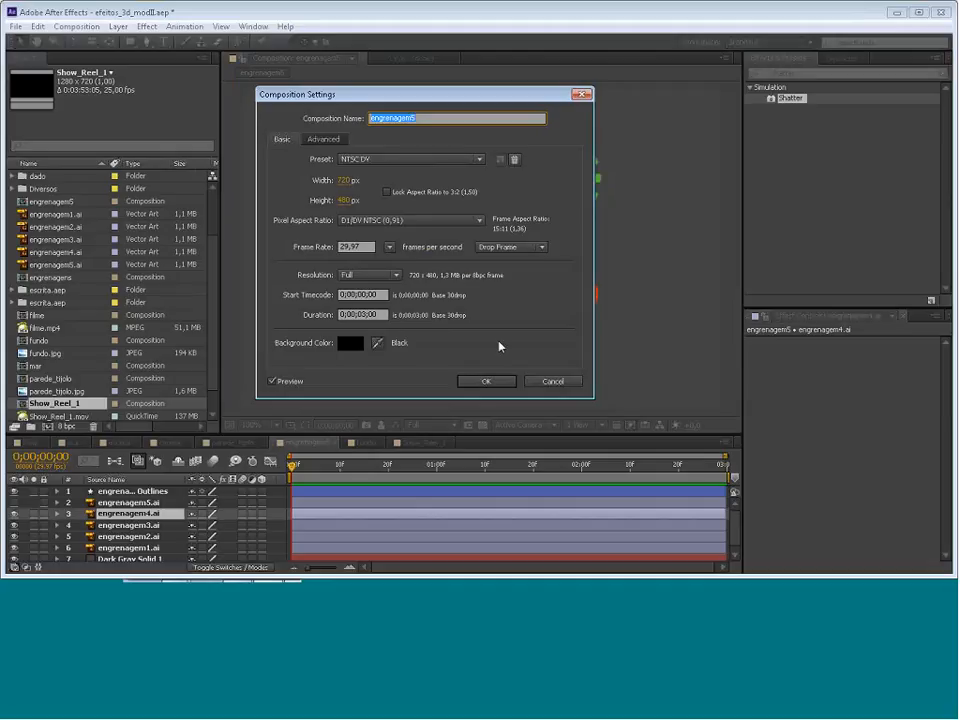
pyautogui.click(323, 139)
pyautogui.click(564, 383)
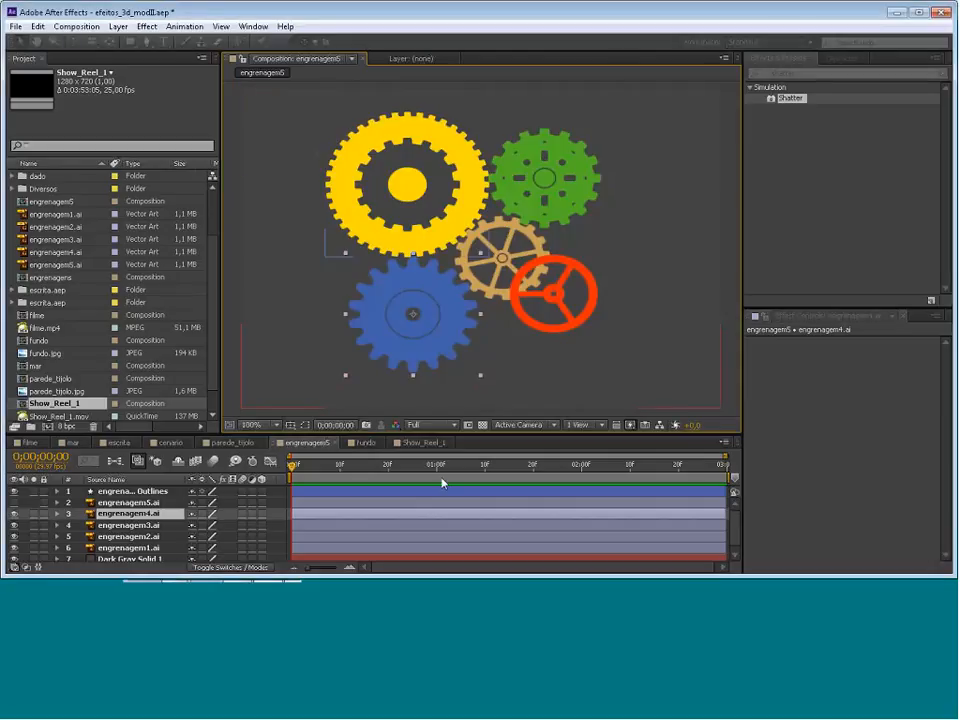
pyautogui.click(150, 491)
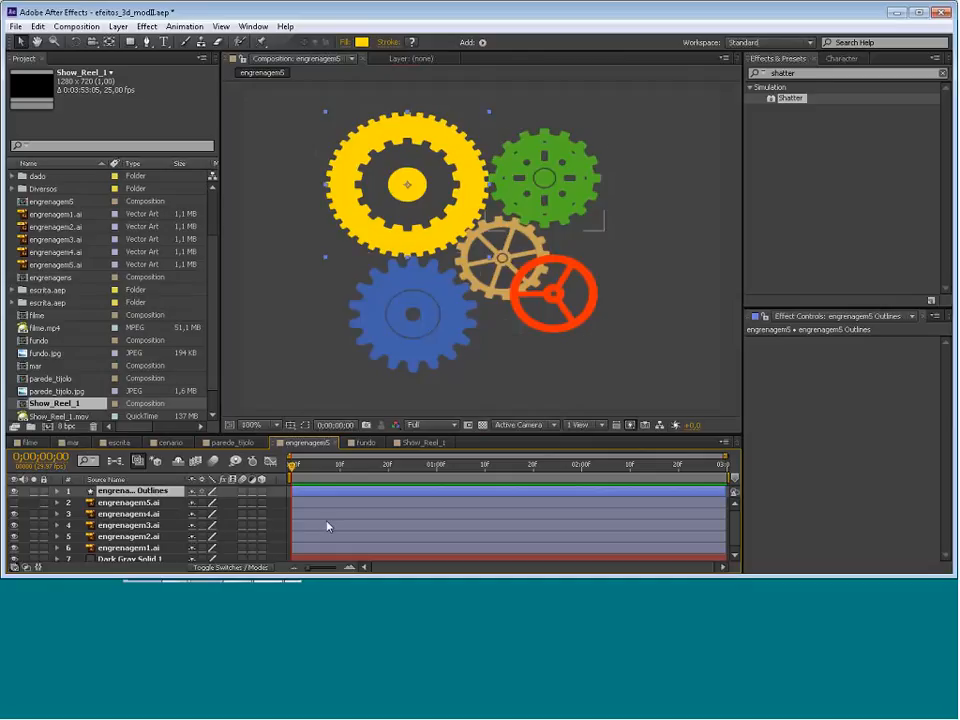
pyautogui.click(143, 510)
pyautogui.keyDown('shift'); pyautogui.click(131, 546); pyautogui.keyUp('shift')
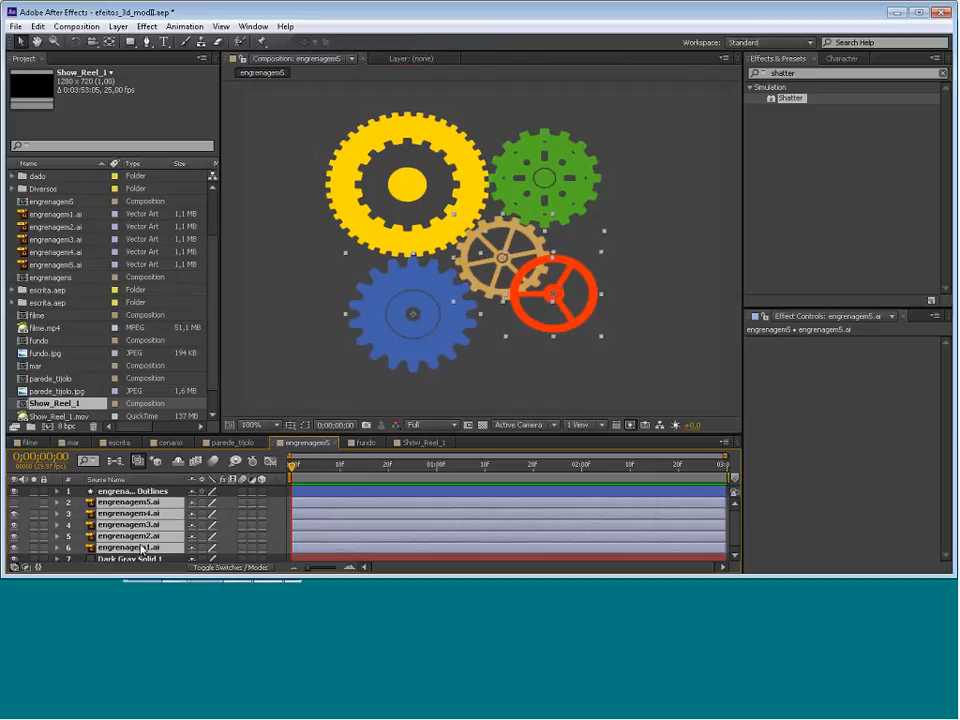
pyautogui.rightClick(131, 546)
pyautogui.press('Escape')
pyautogui.rightClick(140, 502)
pyautogui.click(142, 552)
pyautogui.click(143, 558)
# Create shapes from the vector layer engrenagem5.ai six more times, adding a further outlines layer each time
pyautogui.click(144, 502)
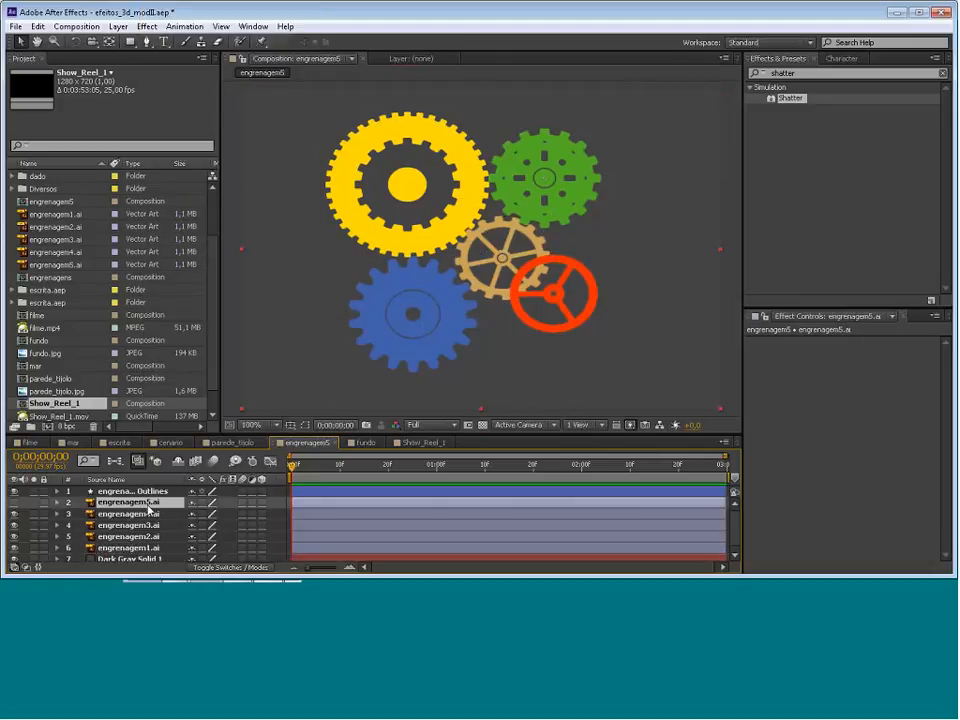
pyautogui.rightClick(144, 502)
pyautogui.click(209, 368)
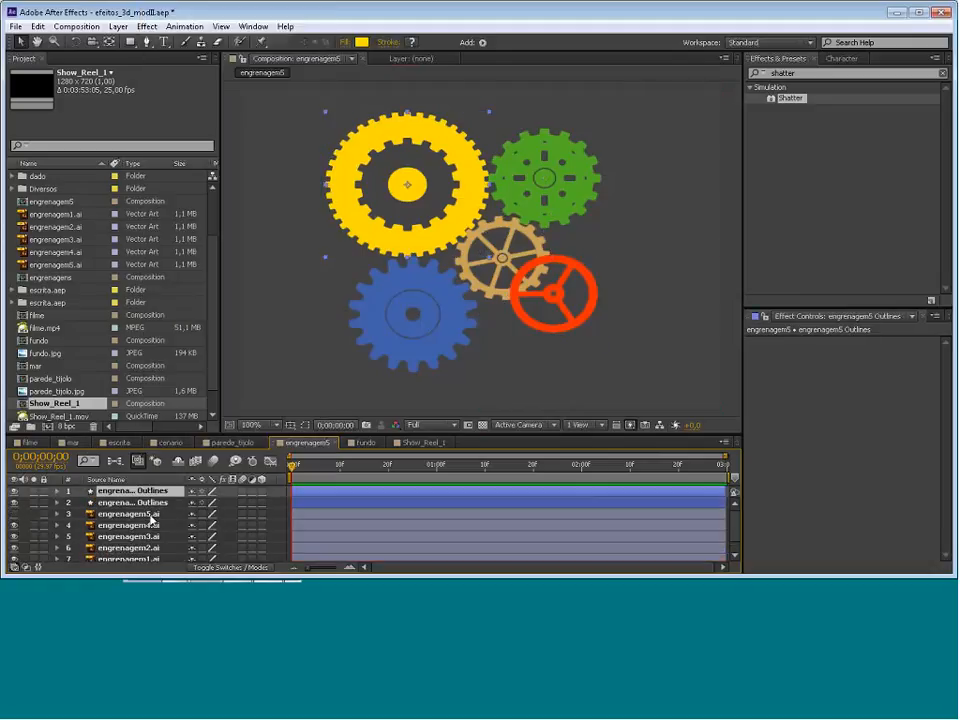
pyautogui.rightClick(151, 514)
pyautogui.click(225, 377)
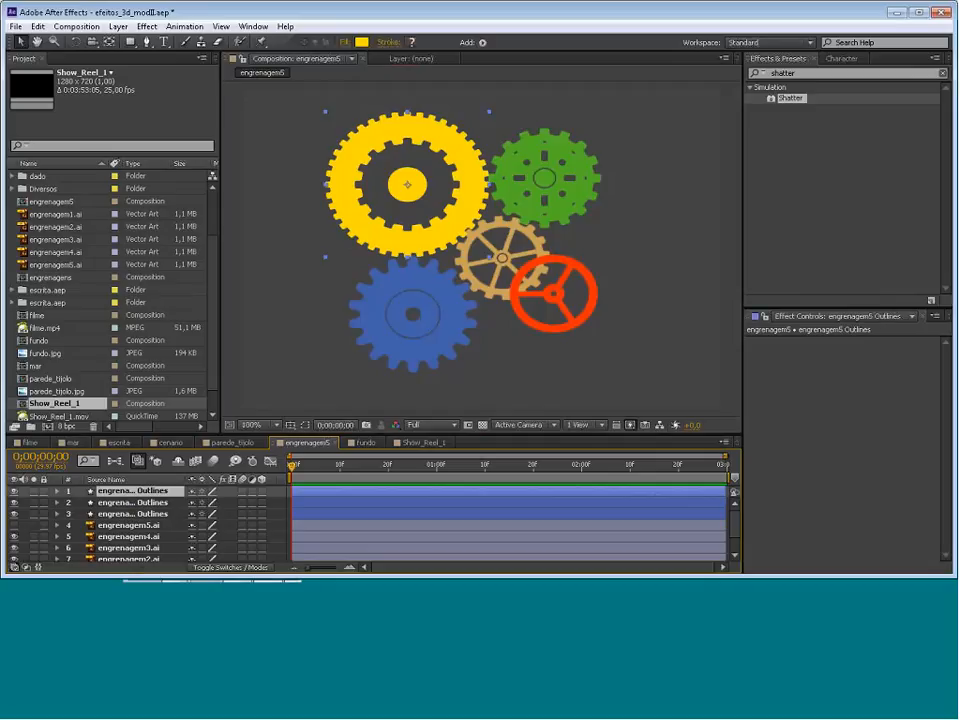
pyautogui.rightClick(137, 526)
pyautogui.click(240, 390)
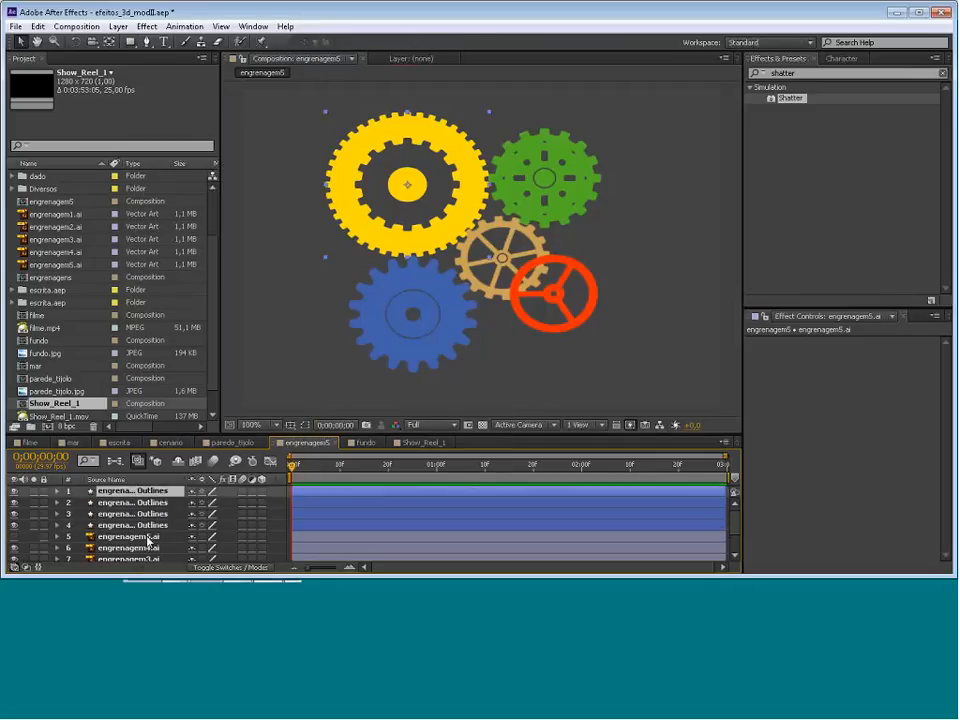
pyautogui.rightClick(148, 541)
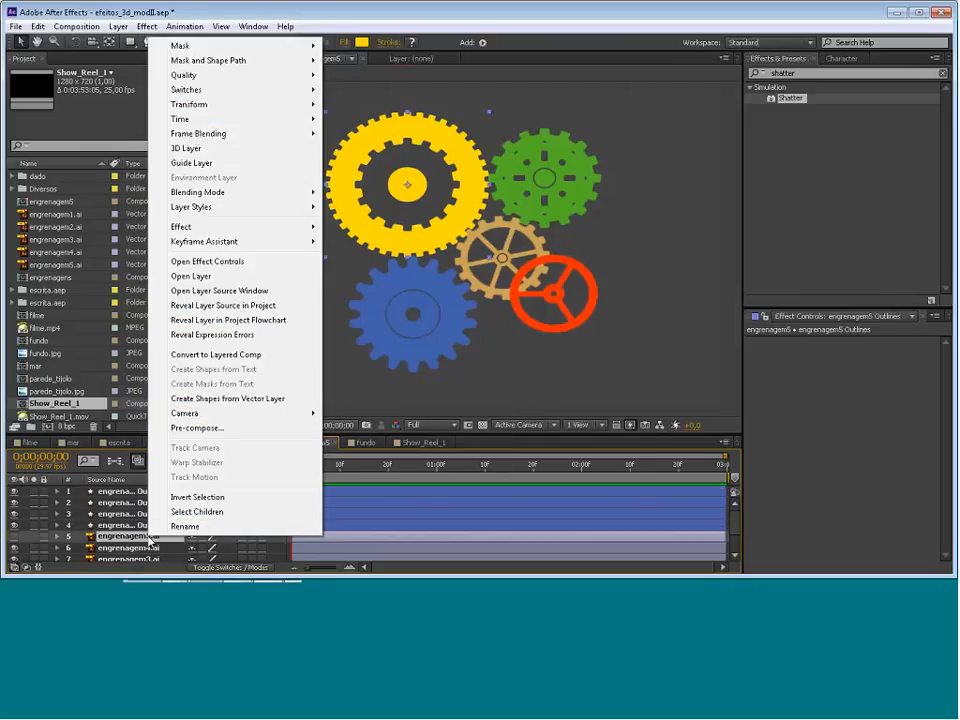
pyautogui.click(237, 400)
pyautogui.rightClick(150, 548)
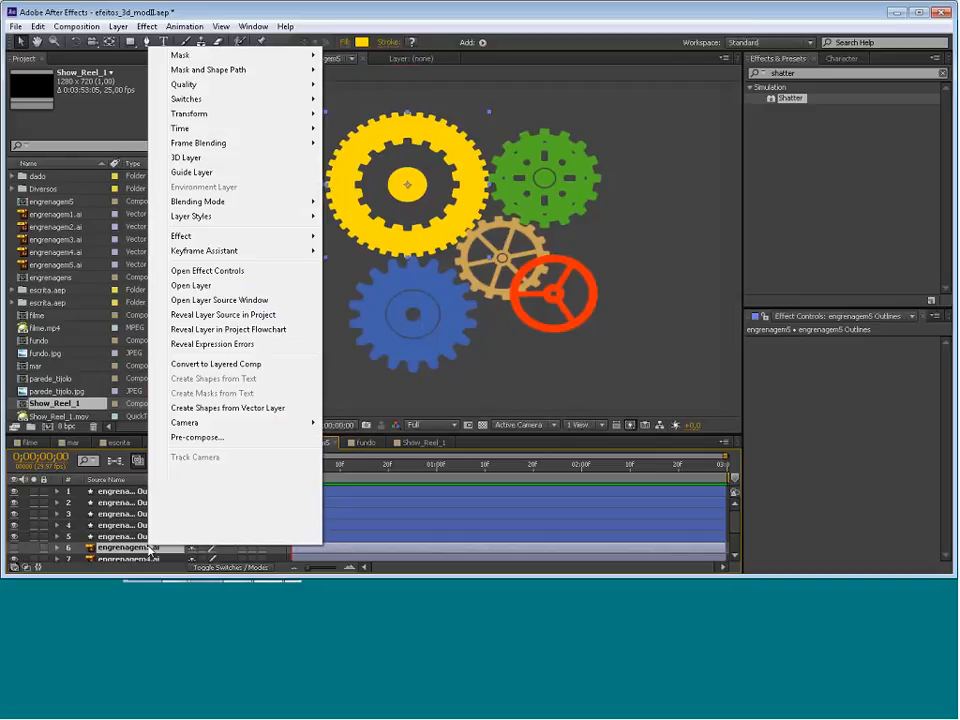
pyautogui.click(243, 408)
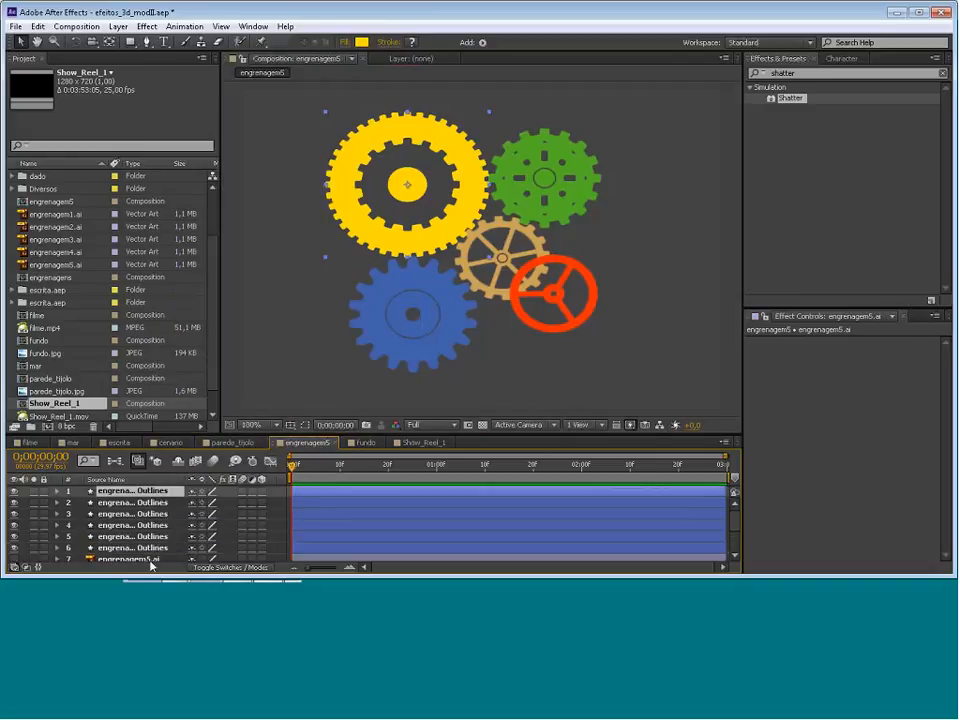
pyautogui.rightClick(151, 561)
pyautogui.click(235, 420)
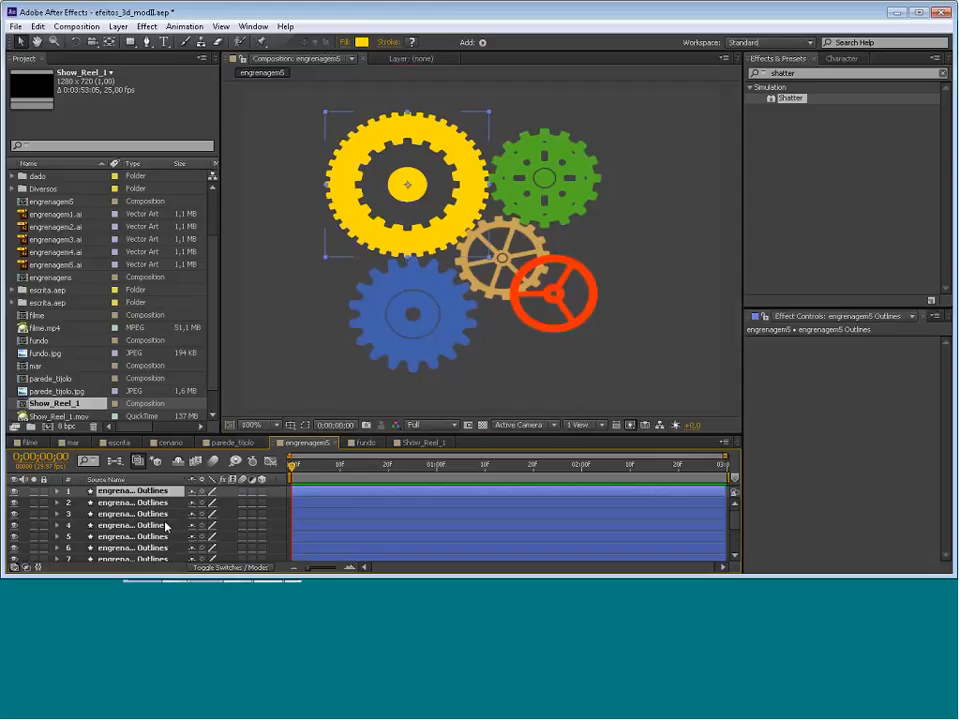
# Undo all the shape creations from engrenagem5.ai, back to the five vector layers and the solid
pyautogui.hotkey('ctrl', 'z')
pyautogui.hotkey('ctrl', 'z')
pyautogui.hotkey('ctrl', 'z')
pyautogui.hotkey('ctrl', 'z')
pyautogui.hotkey('ctrl', 'z')
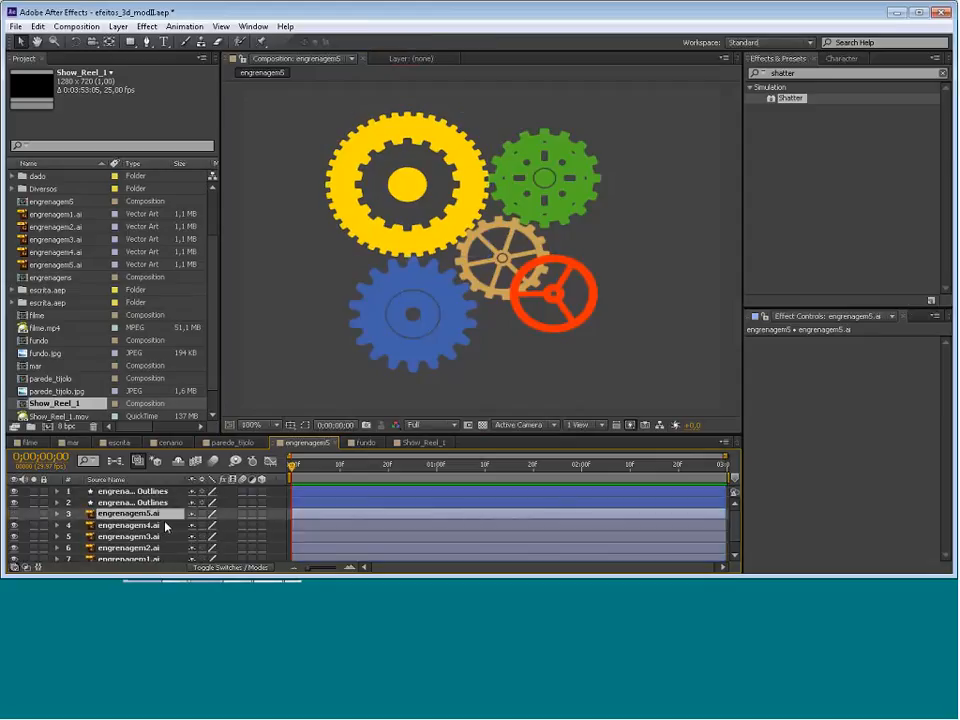
pyautogui.hotkey('ctrl', 'z')
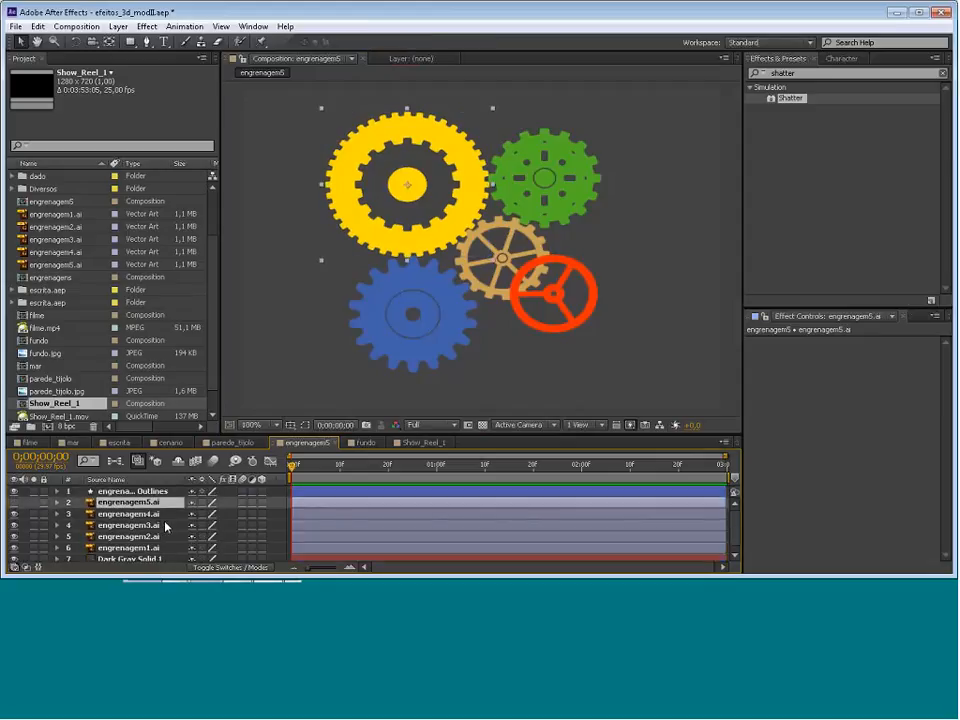
pyautogui.hotkey('ctrl', 'z')
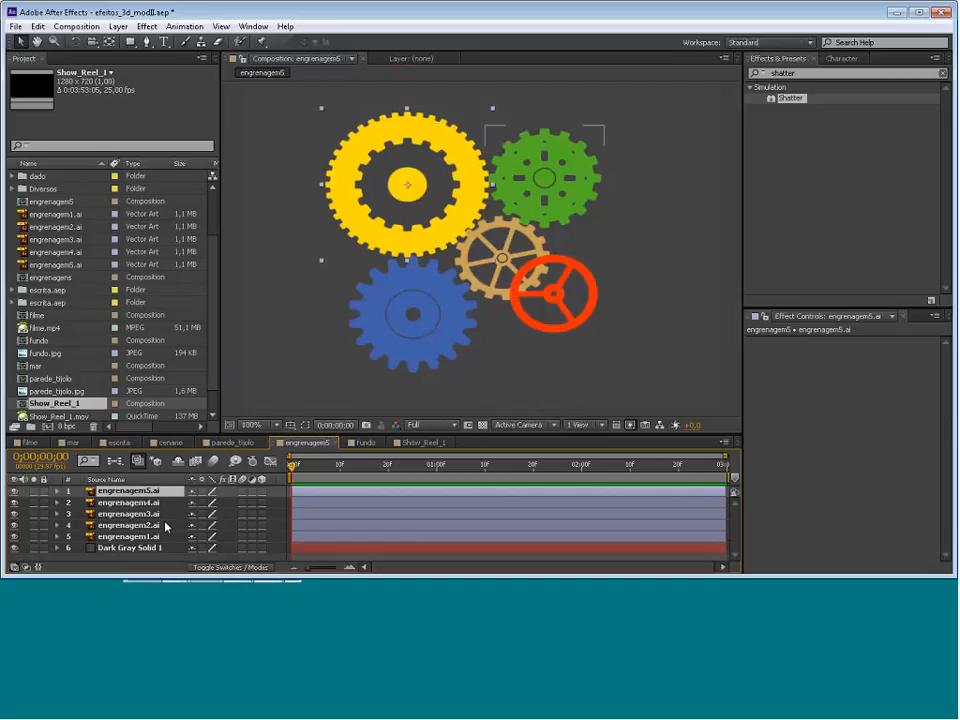
# Create shapes from the vector layers engrenagem5.ai, engrenagem4.ai and engrenagem3.ai, once each
pyautogui.rightClick(150, 490)
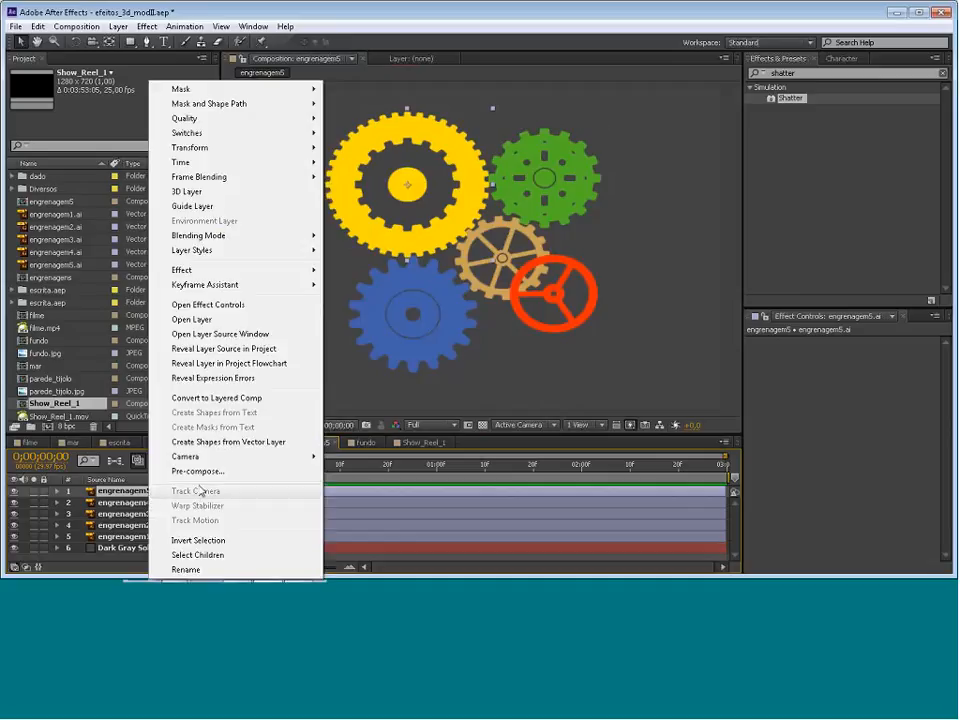
pyautogui.click(241, 443)
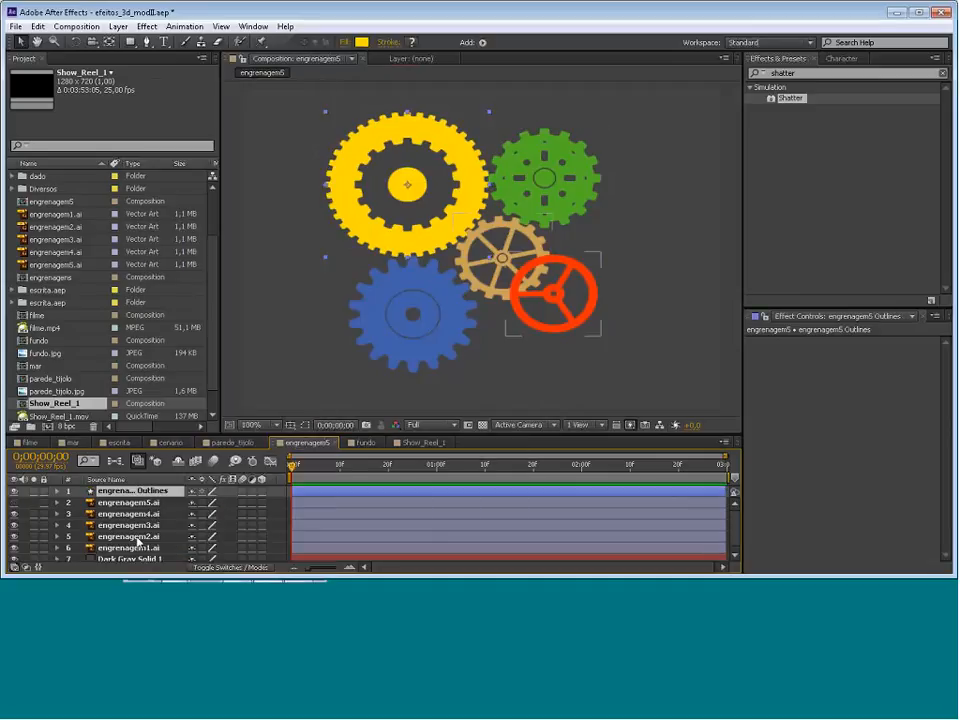
pyautogui.click(145, 503)
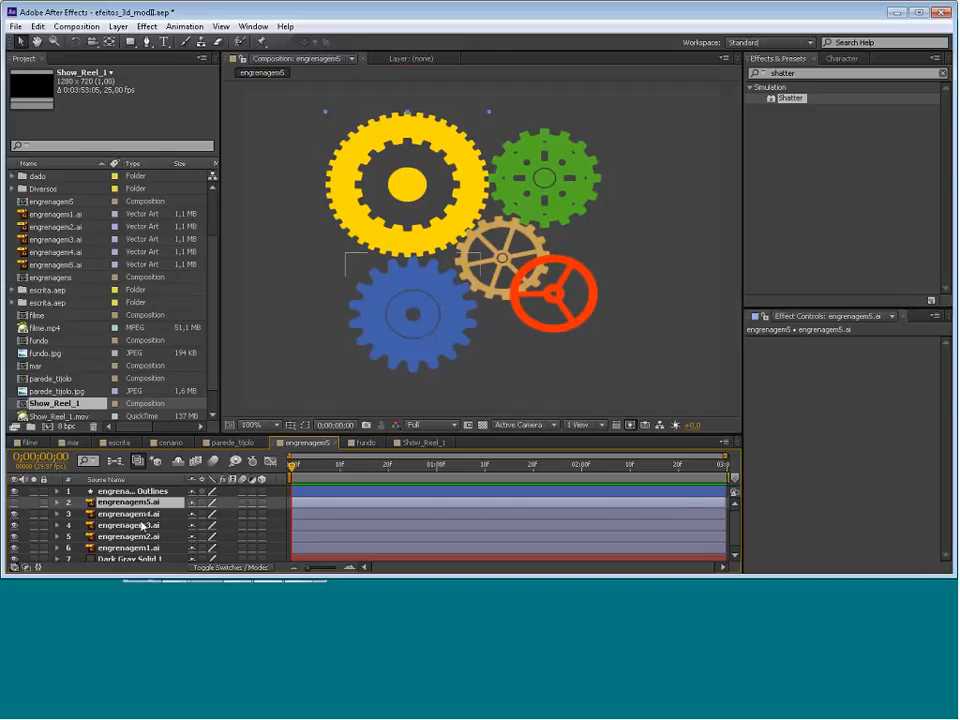
pyautogui.click(147, 513)
pyautogui.rightClick(147, 513)
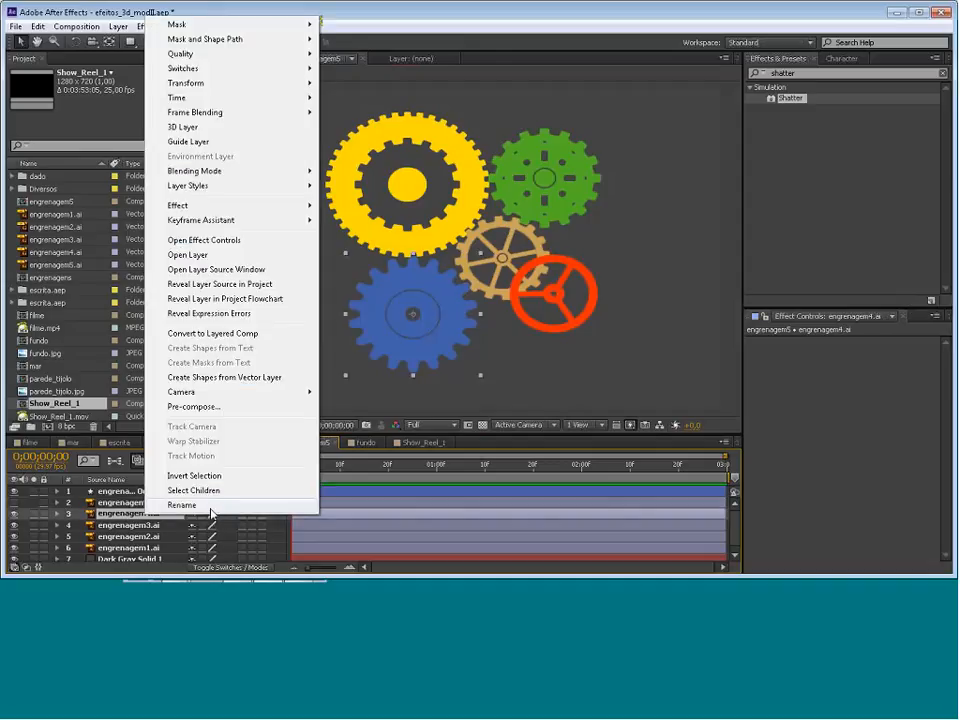
pyautogui.click(224, 377)
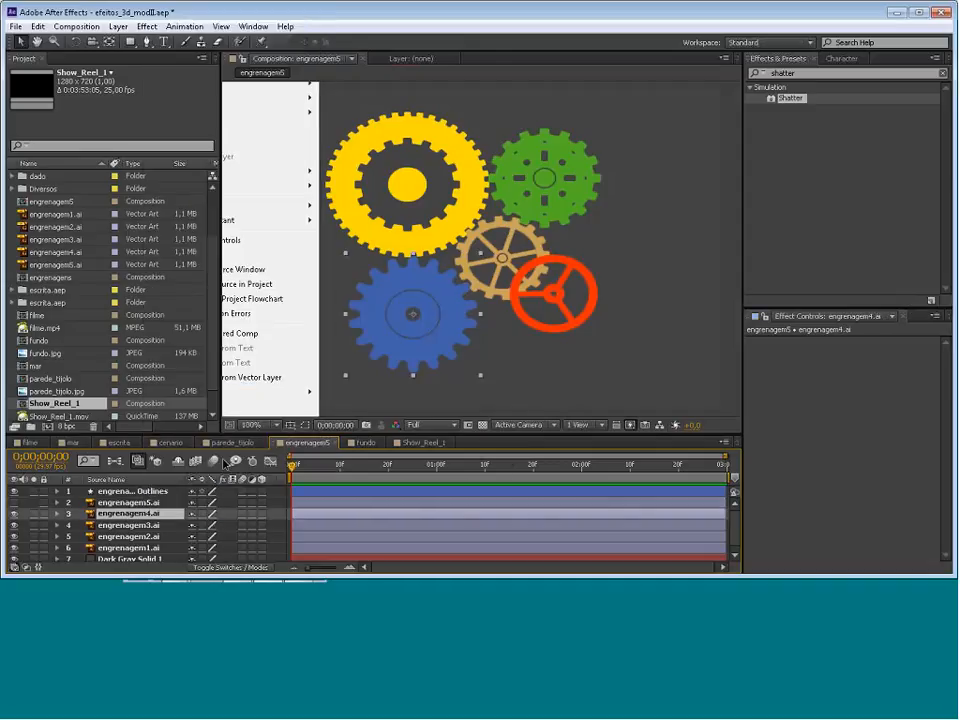
pyautogui.rightClick(141, 542)
pyautogui.click(264, 400)
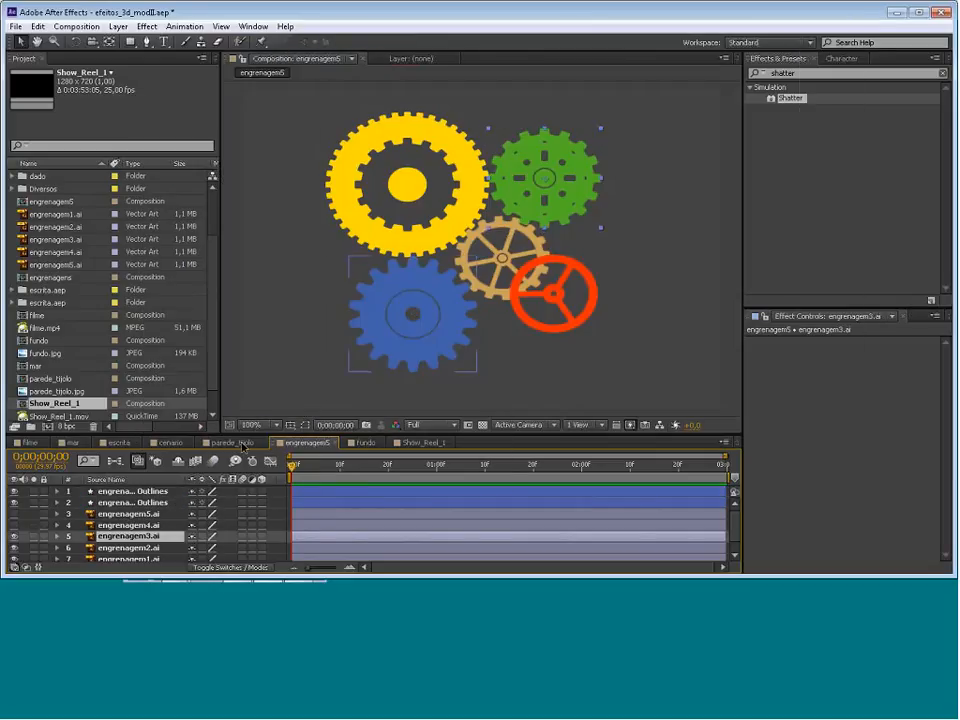
# Create shapes from the vector layers engrenagem2.ai and engrenagem1.ai
pyautogui.scroll(-1, 152, 552)
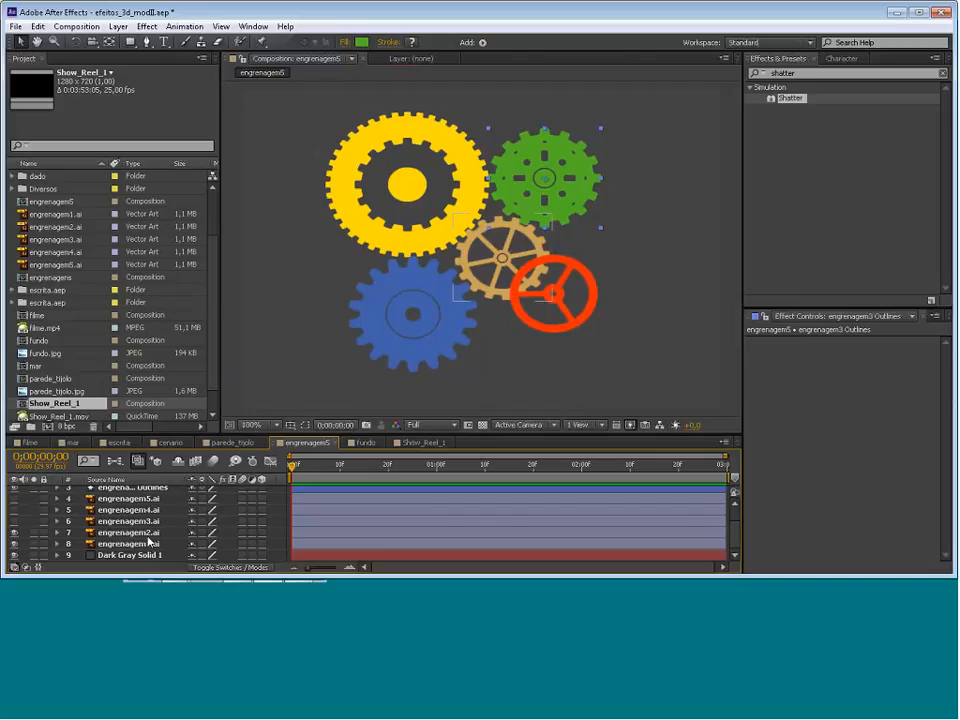
pyautogui.click(147, 532)
pyautogui.rightClick(147, 532)
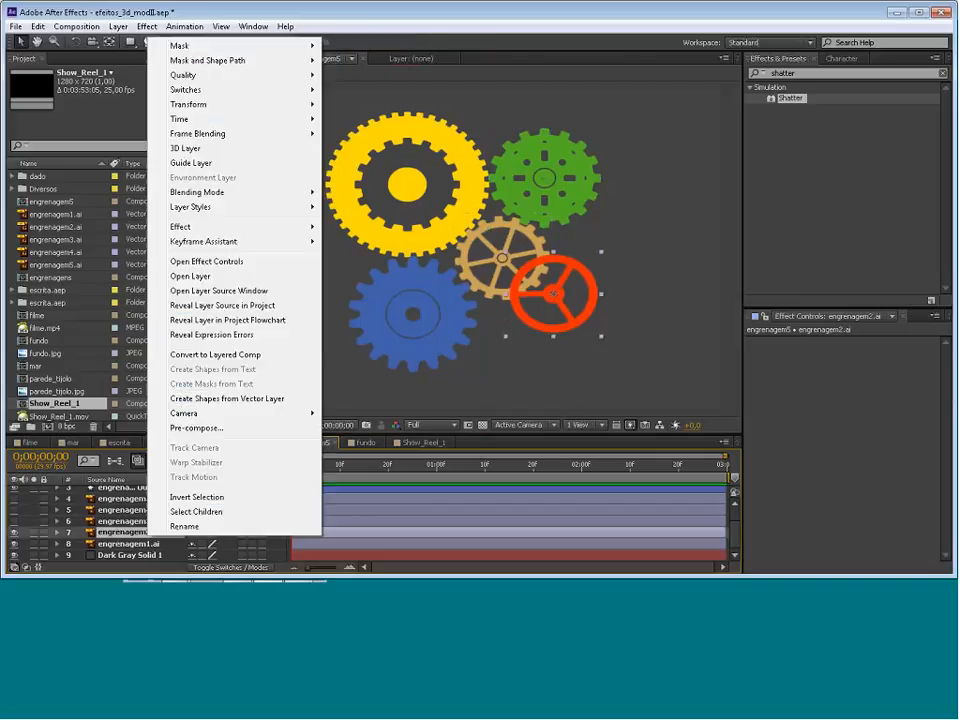
pyautogui.click(225, 399)
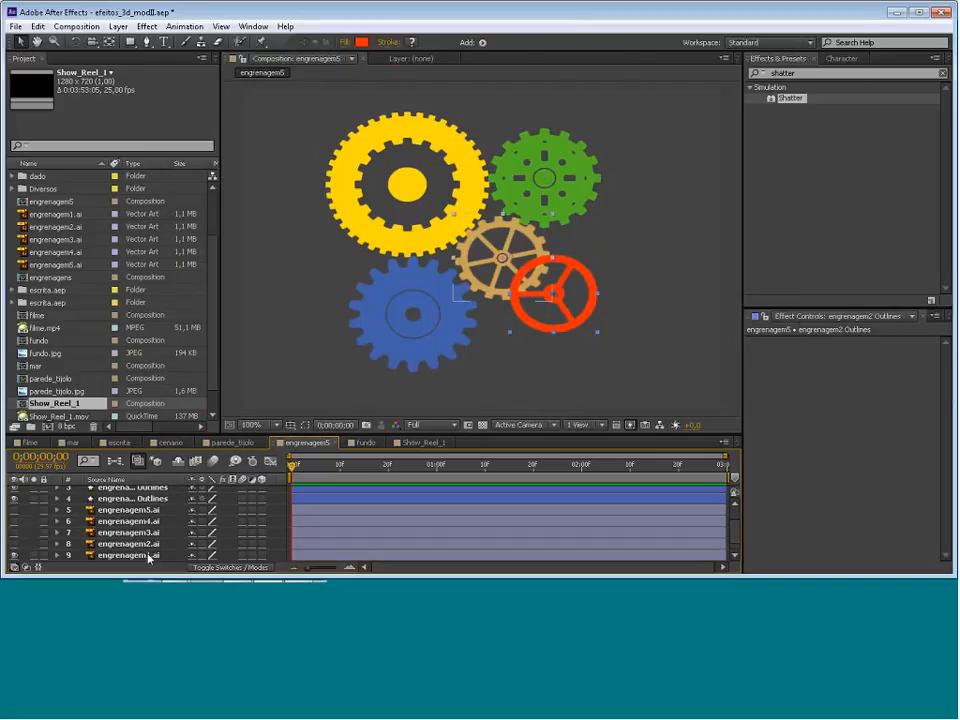
pyautogui.click(148, 555)
pyautogui.rightClick(148, 555)
pyautogui.click(220, 416)
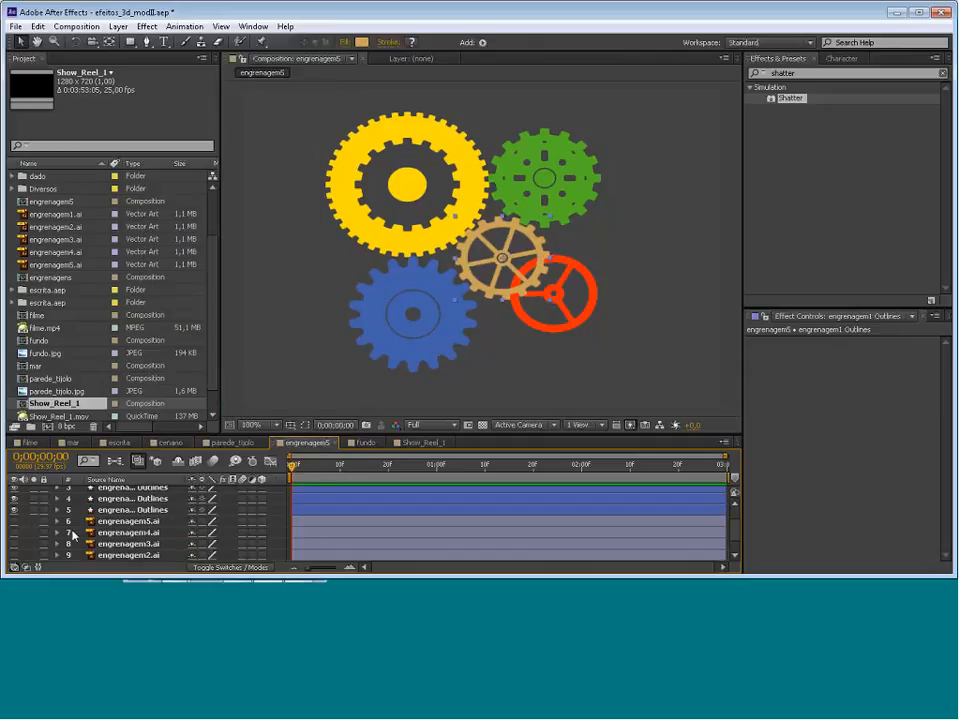
# Make all five gear outlines layers 3D and clear the layer selection
pyautogui.scroll(1, 73, 537)
pyautogui.scroll(-3, 76, 546)
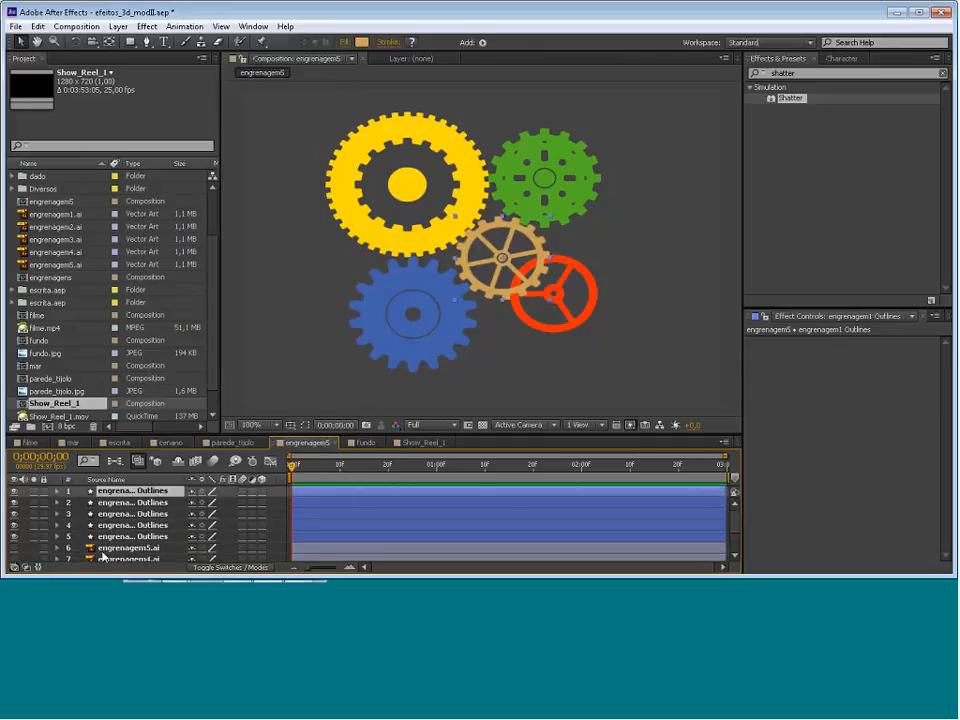
pyautogui.scroll(4, 137, 512)
pyautogui.moveTo(261, 491); pyautogui.dragTo(260, 539)
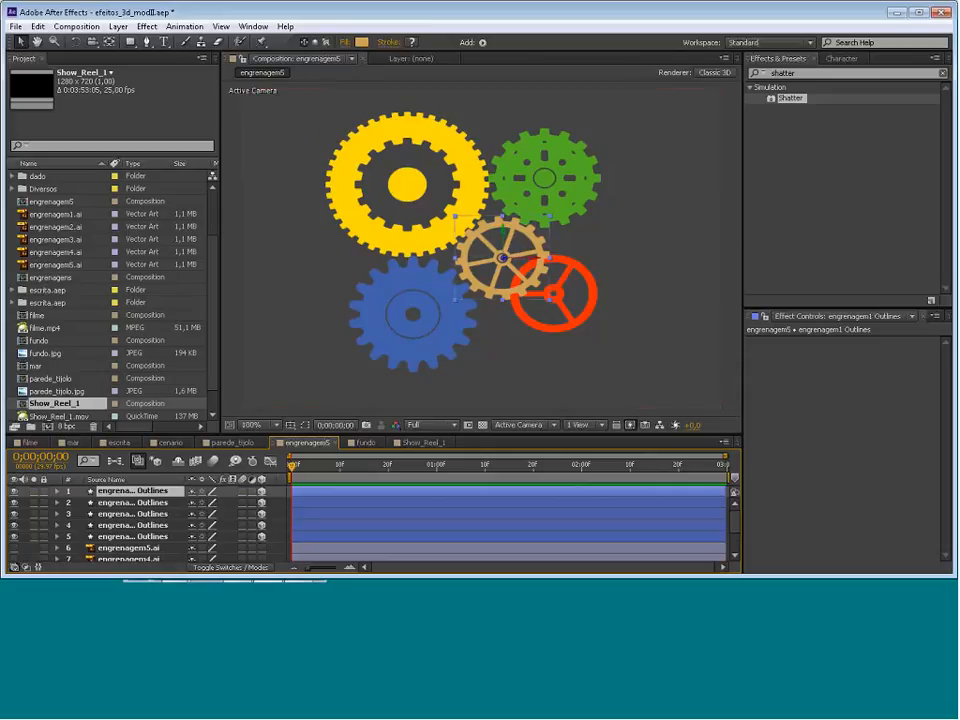
pyautogui.click(731, 211)
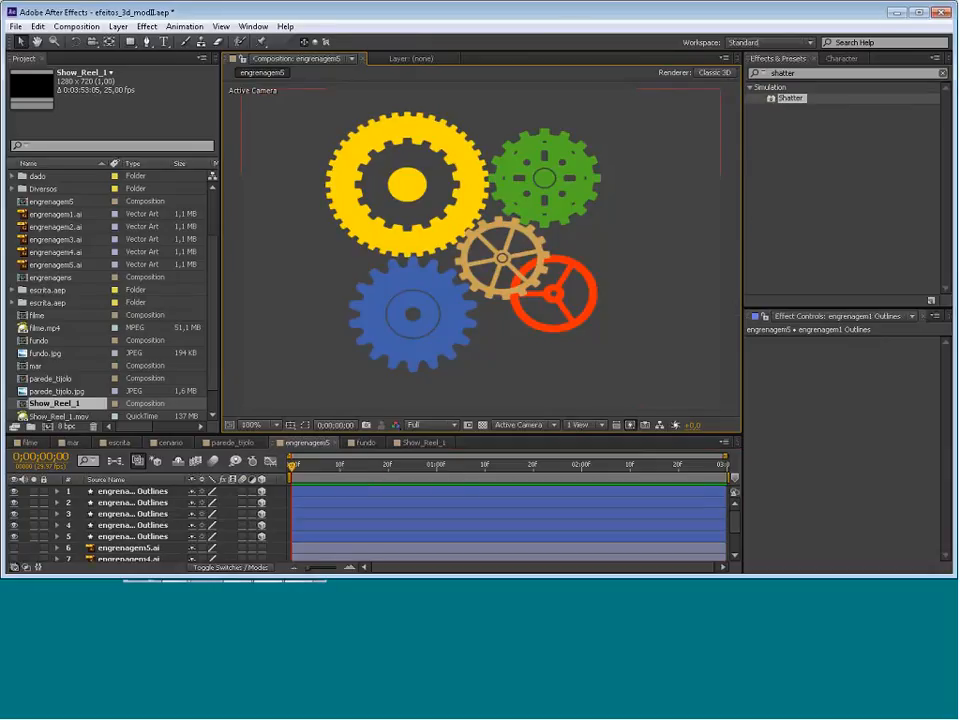
# Select the yellow gear, expand the Transform properties of the topmost outlines layer, and examine its position, scale, orientation and rotation
pyautogui.click(410, 248)
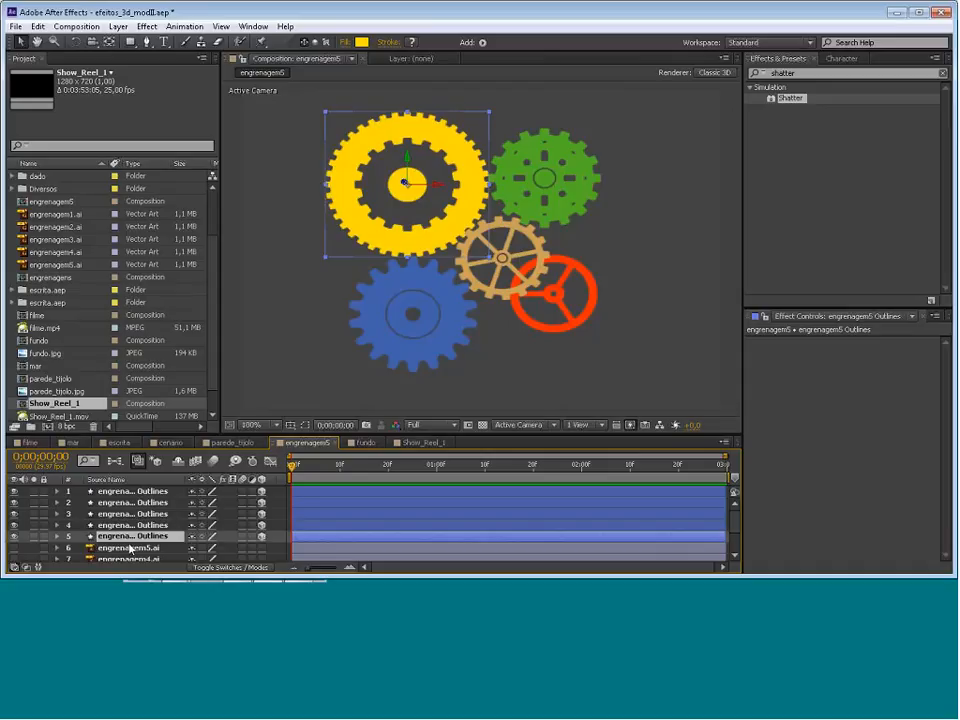
pyautogui.click(57, 491)
pyautogui.click(68, 513)
pyautogui.scroll(-1, 122, 538)
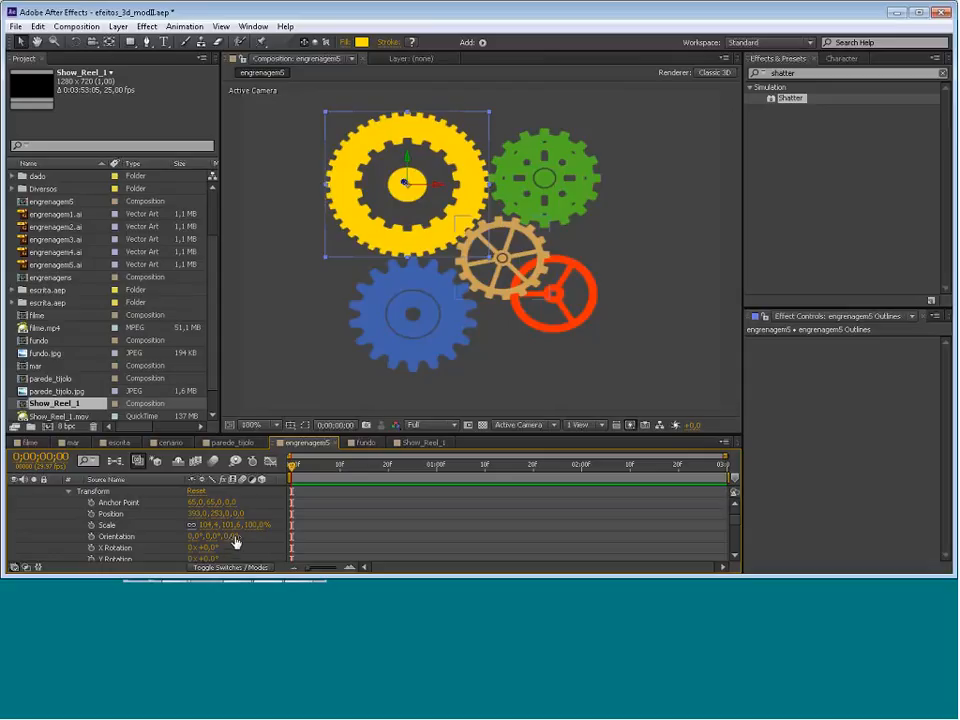
pyautogui.scroll(-1, 236, 542)
pyautogui.scroll(1, 200, 535)
pyautogui.scroll(-1, 167, 550)
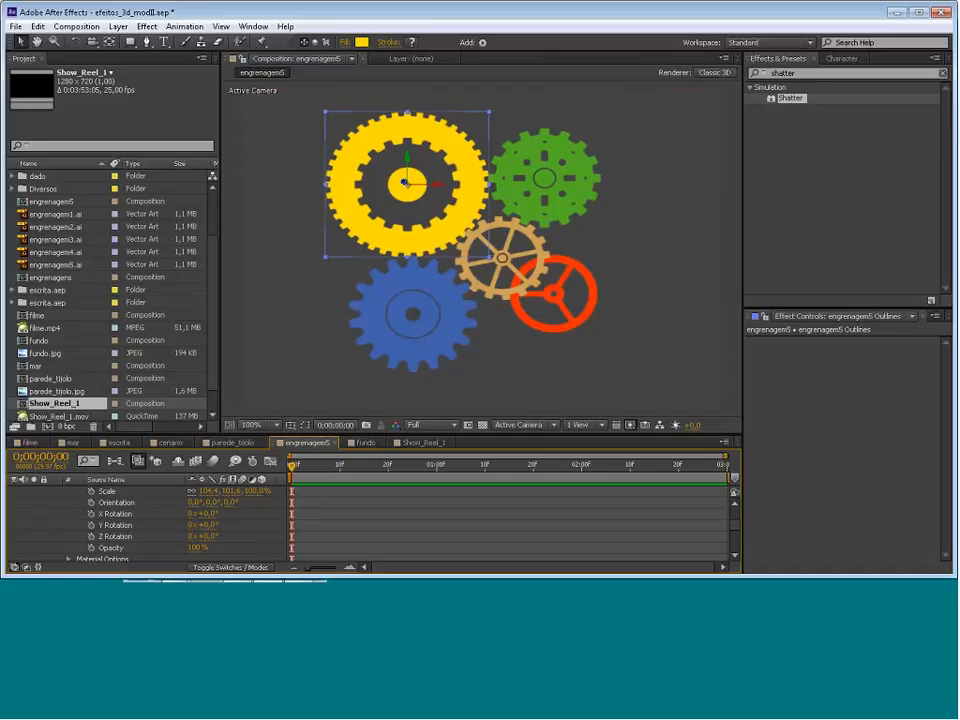
pyautogui.scroll(1, 265, 526)
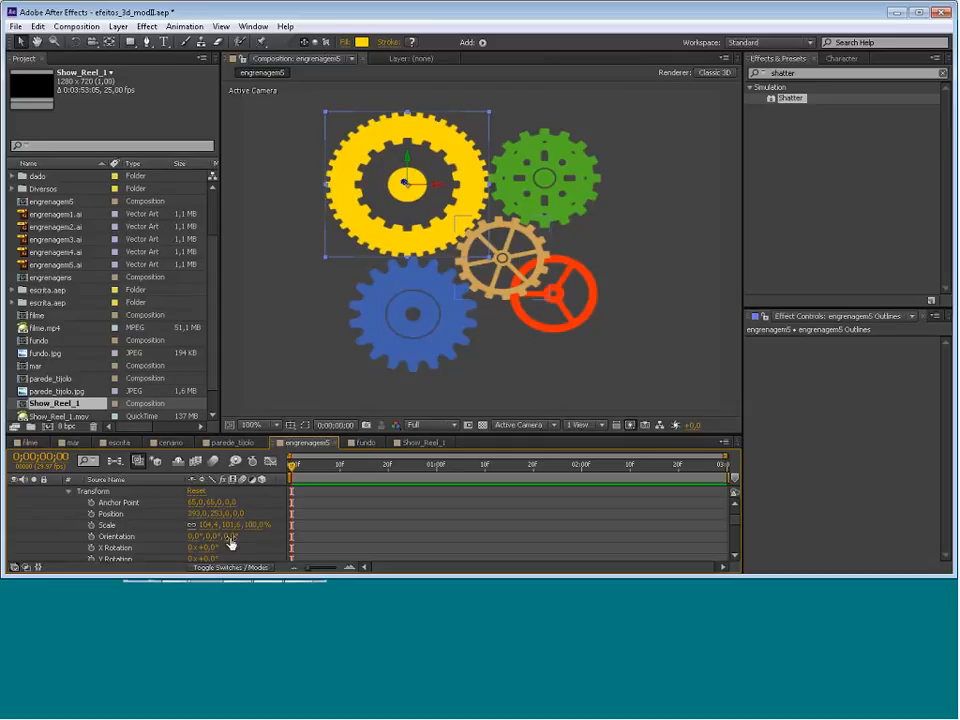
# Try turning the tan gear through its Z orientation to 31° and then its Y orientation, undoing each change
pyautogui.moveTo(231, 537); pyautogui.dragTo(252, 537)
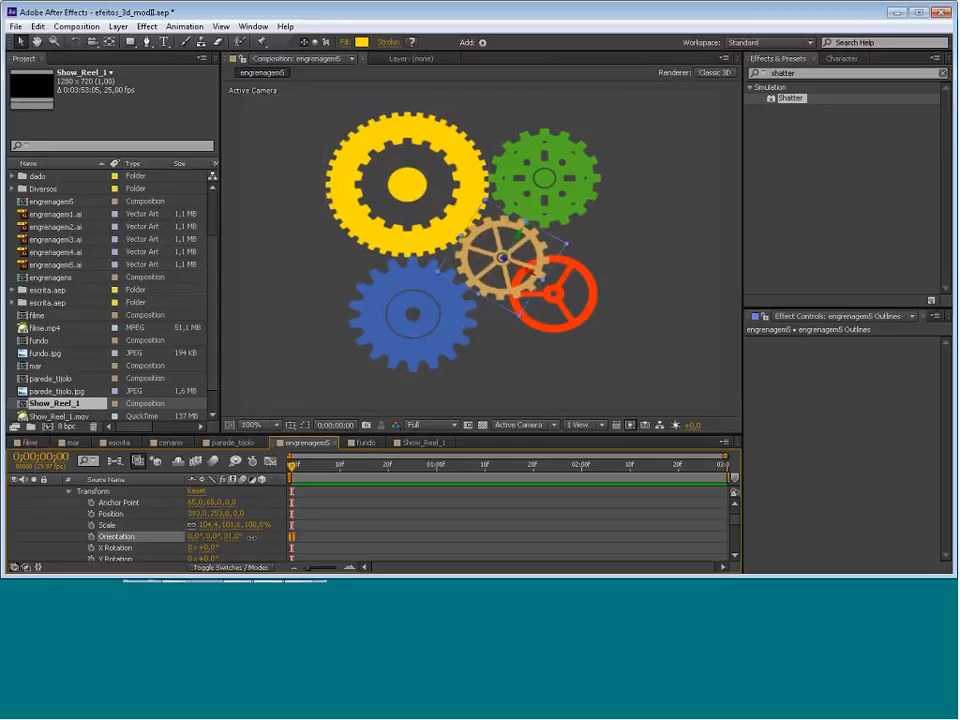
pyautogui.hotkey('ctrl', 'z')
pyautogui.scroll(1, 231, 544)
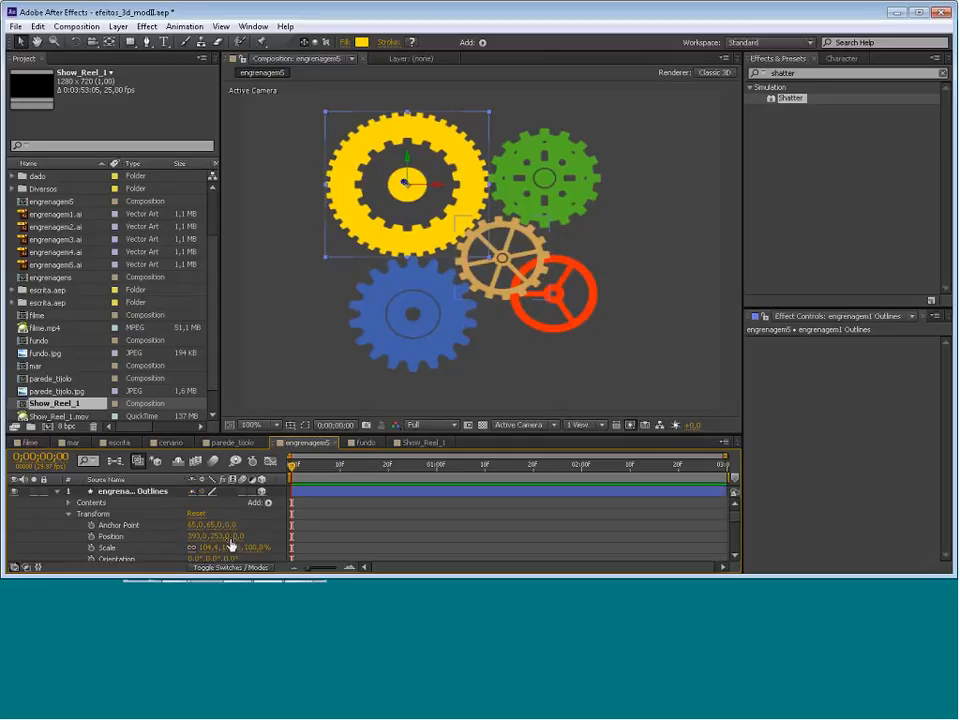
pyautogui.scroll(-1, 231, 544)
pyautogui.scroll(-1, 231, 544)
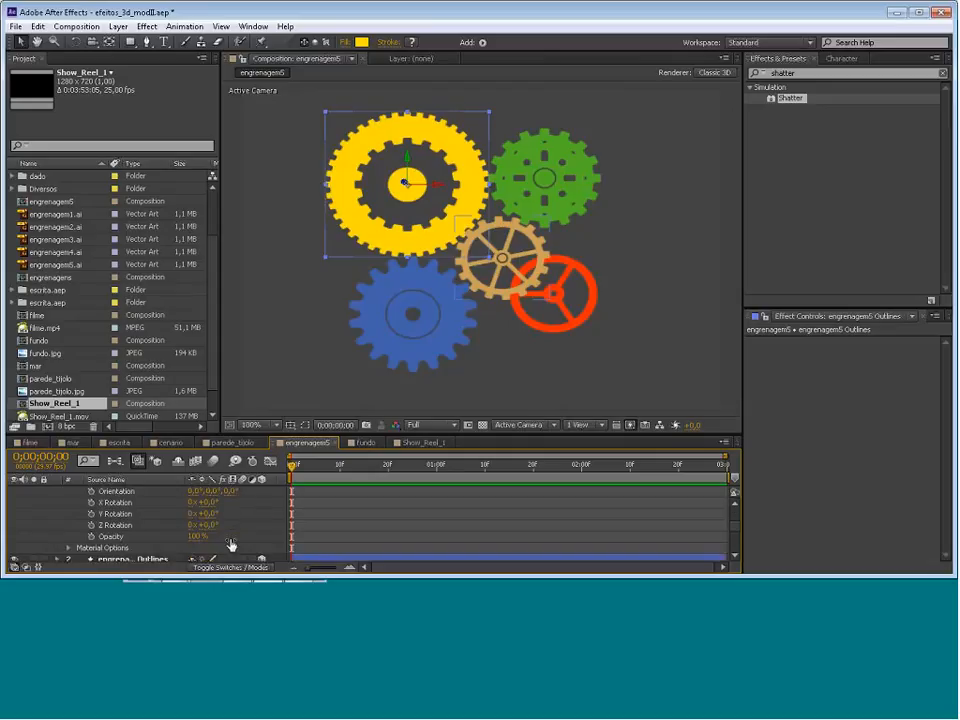
pyautogui.scroll(1, 229, 549)
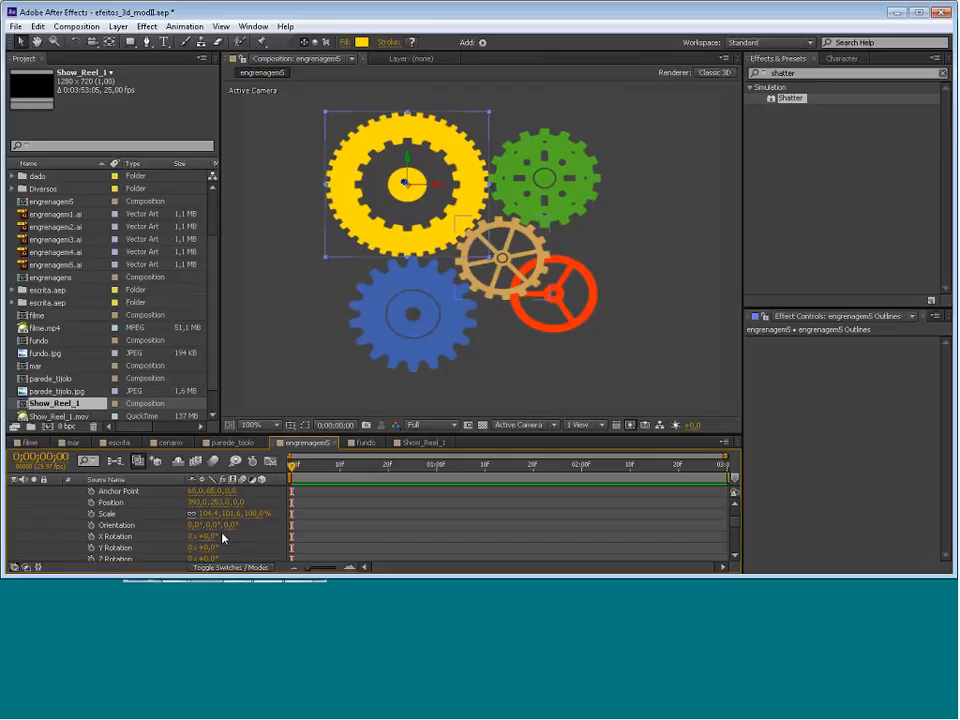
pyautogui.click(216, 525)
pyautogui.moveTo(216, 525); pyautogui.dragTo(161, 526)
pyautogui.hotkey('ctrl', 'z')
pyautogui.hotkey('ctrl', 'z')
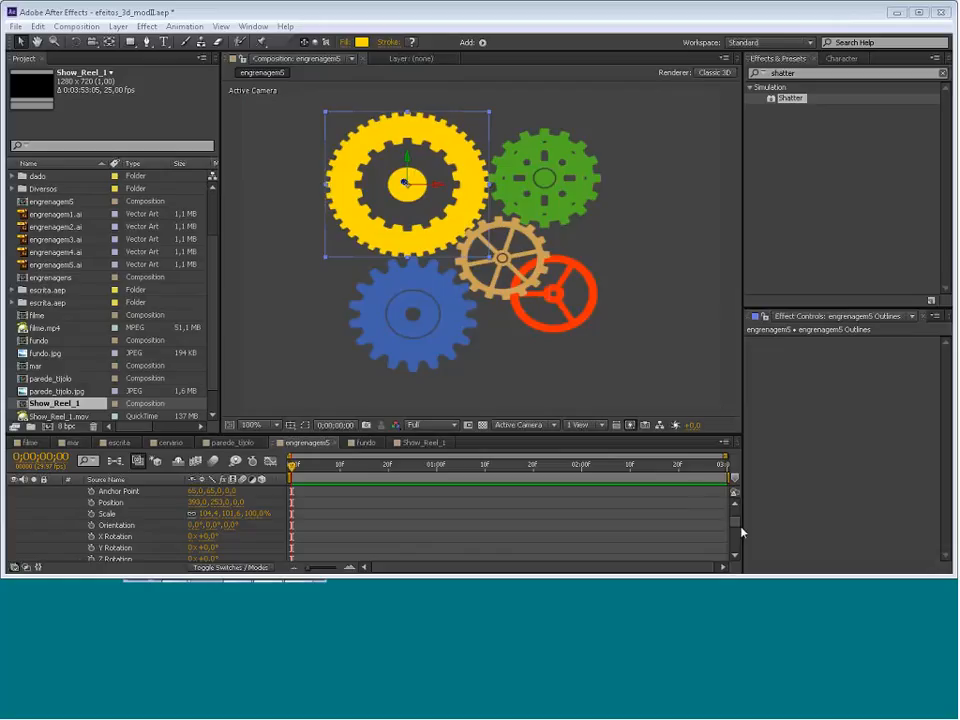
# Collapse the Transform properties of the topmost outlines layer
pyautogui.scroll(-3, 741, 530)
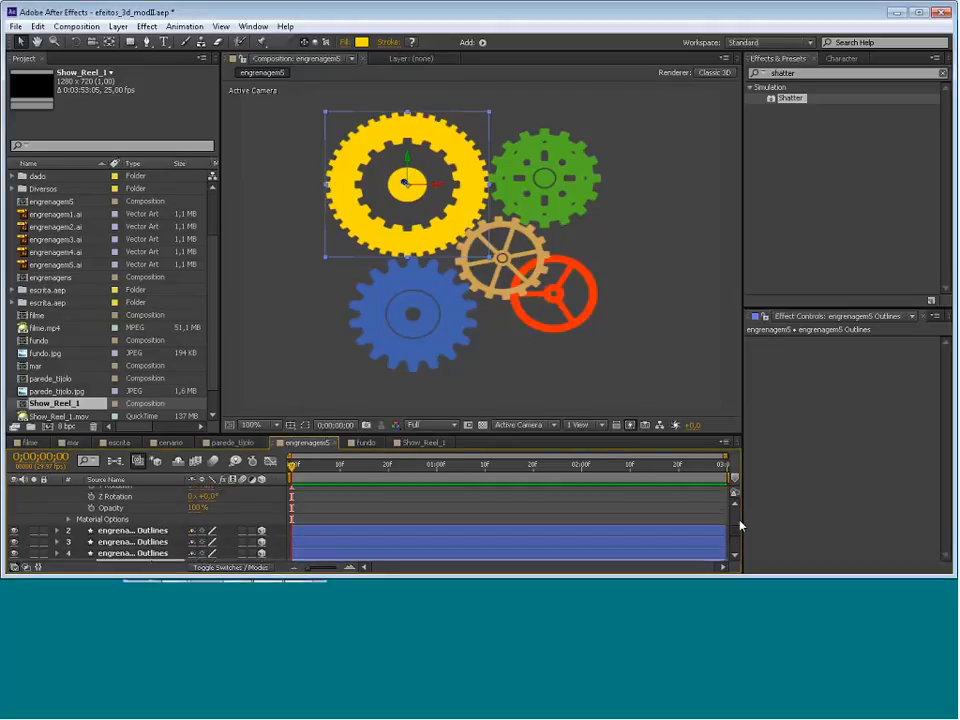
pyautogui.scroll(3, 741, 527)
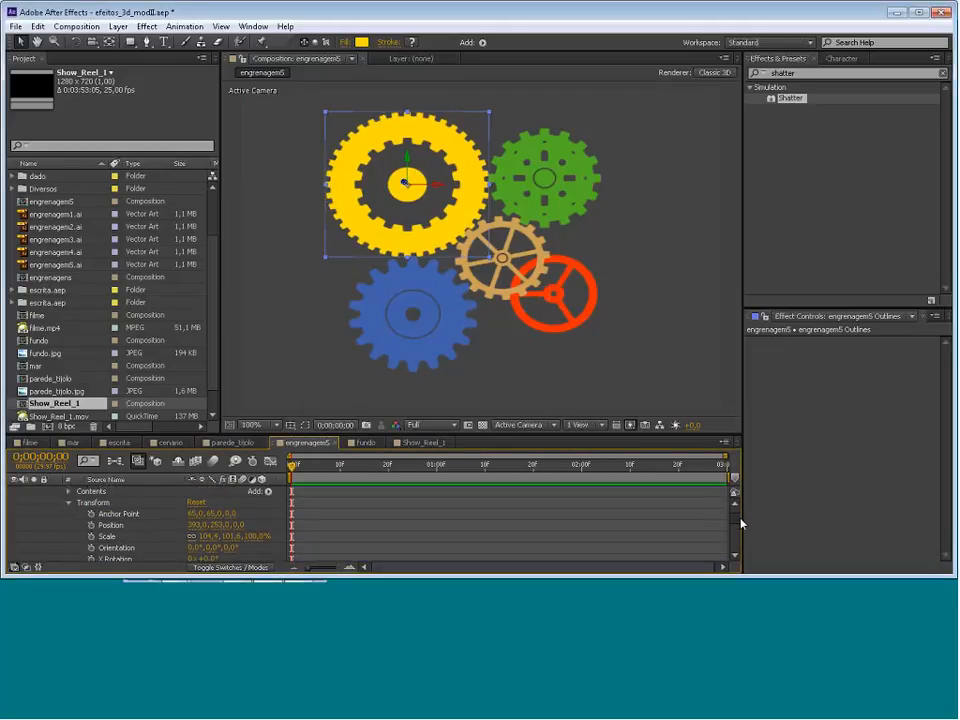
pyautogui.click(69, 499)
pyautogui.scroll(2, 98, 518)
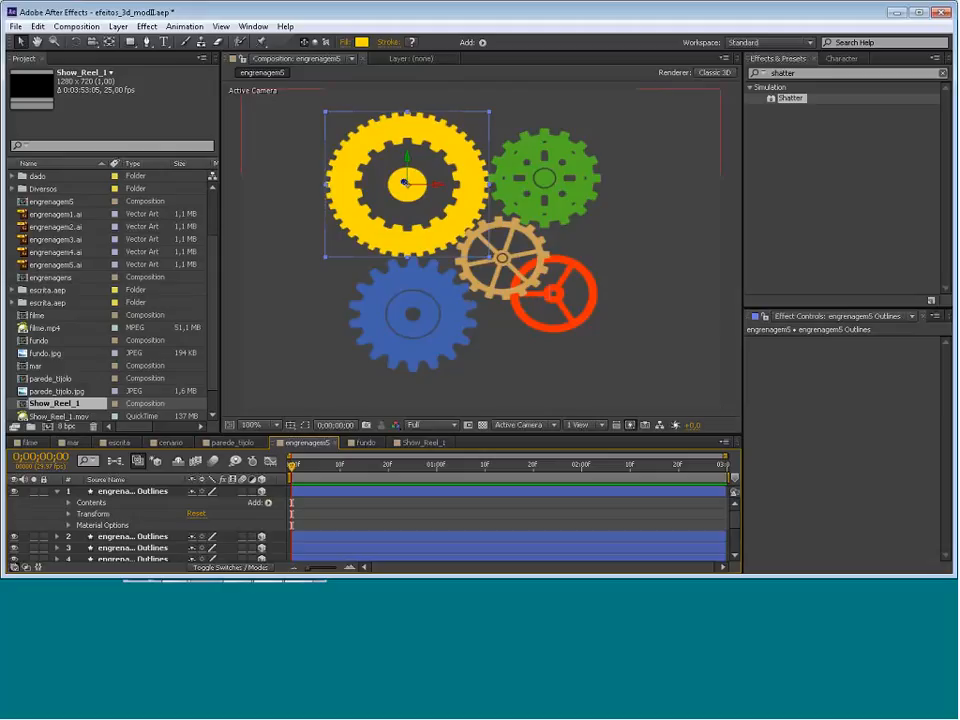
# Set the engrenagem5 composition's renderer to Ray-traced 3D in its advanced settings
pyautogui.click(733, 77)
pyautogui.click(428, 213)
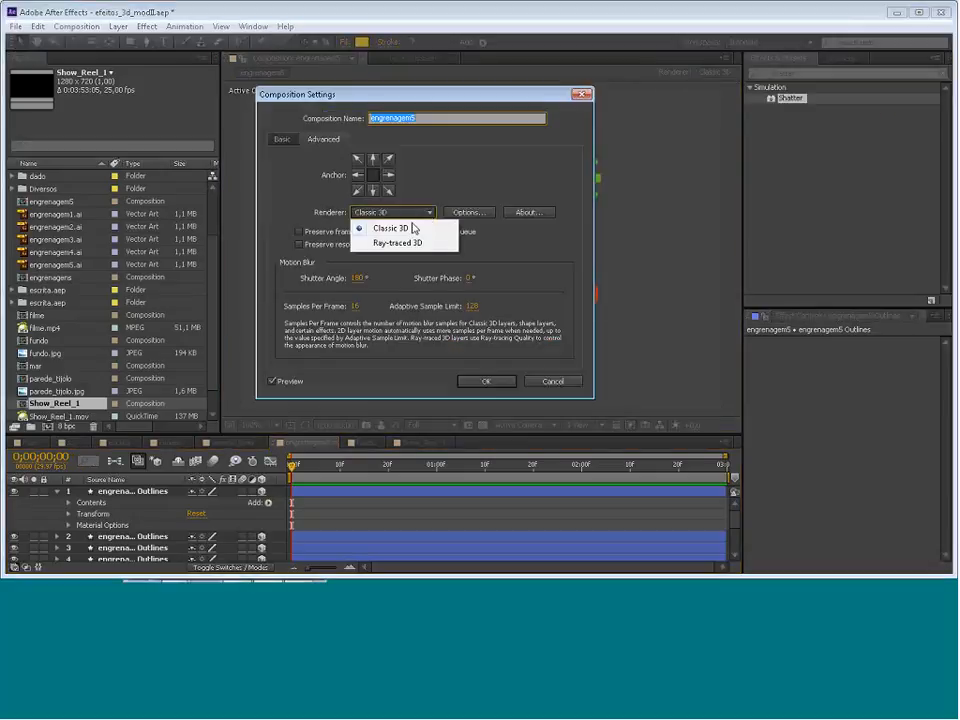
pyautogui.click(401, 243)
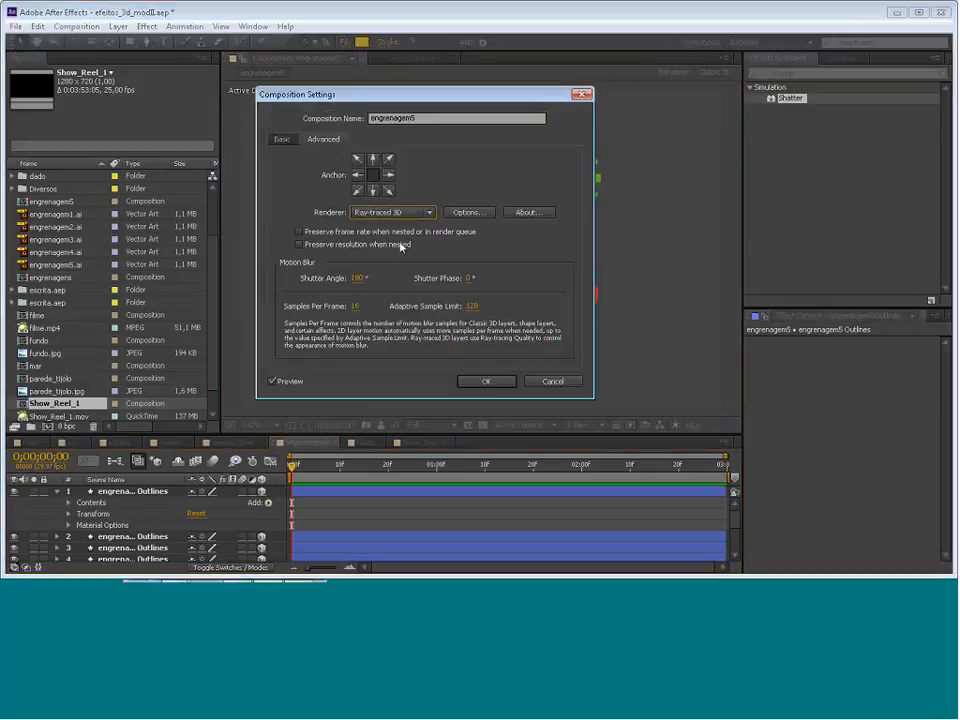
pyautogui.click(490, 382)
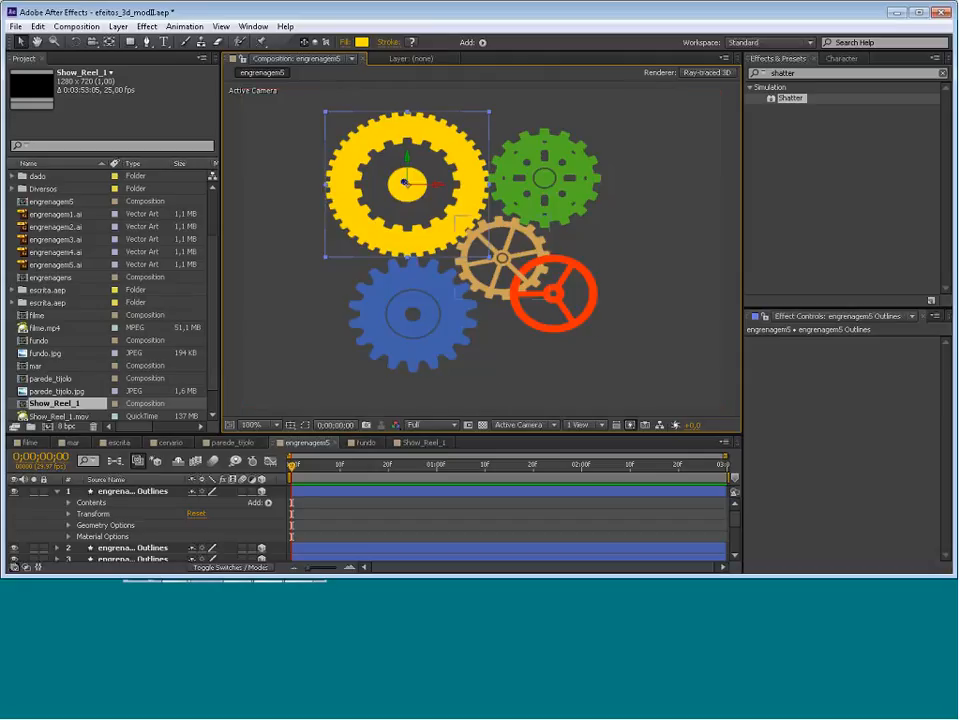
# Expand the Geometry Options of the topmost outlines layer and make the Dark Gray Solid 1 layer 3D
pyautogui.click(69, 526)
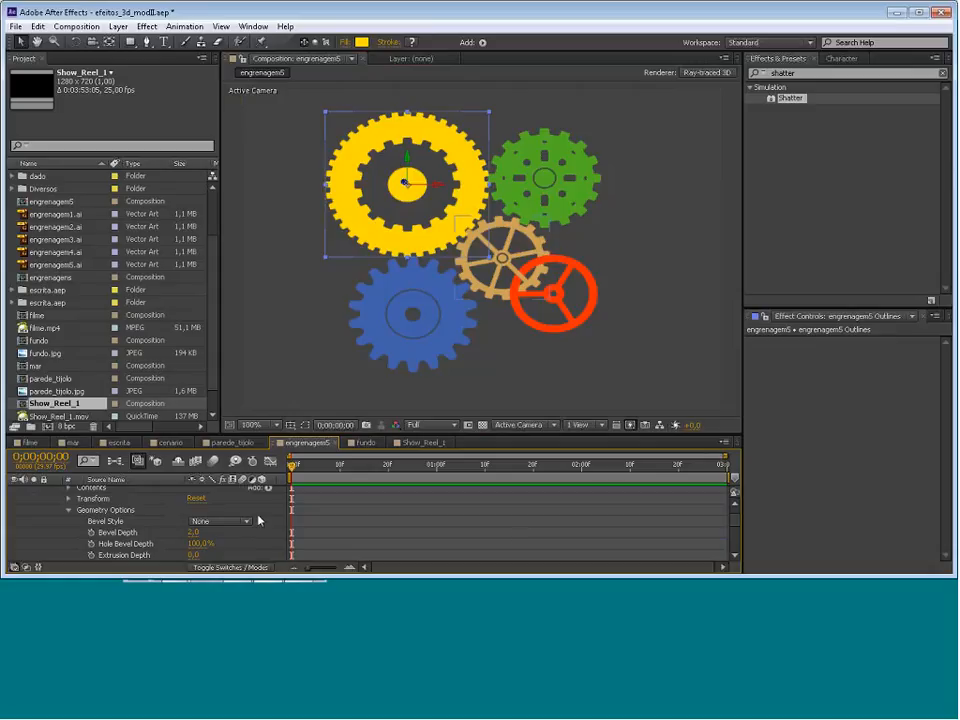
pyautogui.scroll(-4, 244, 520)
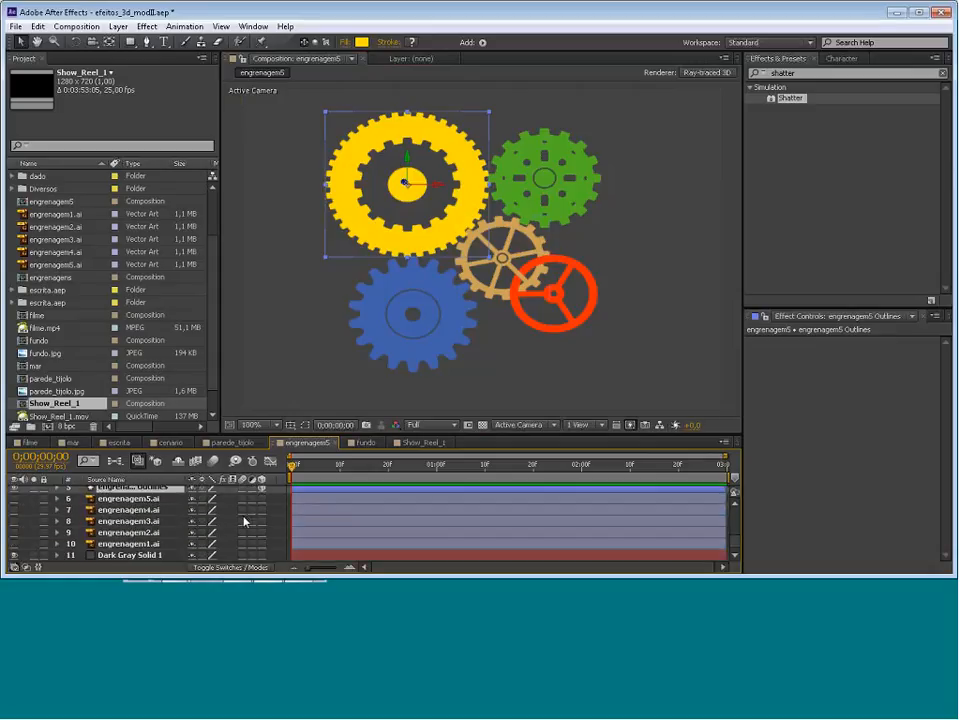
pyautogui.scroll(6, 274, 534)
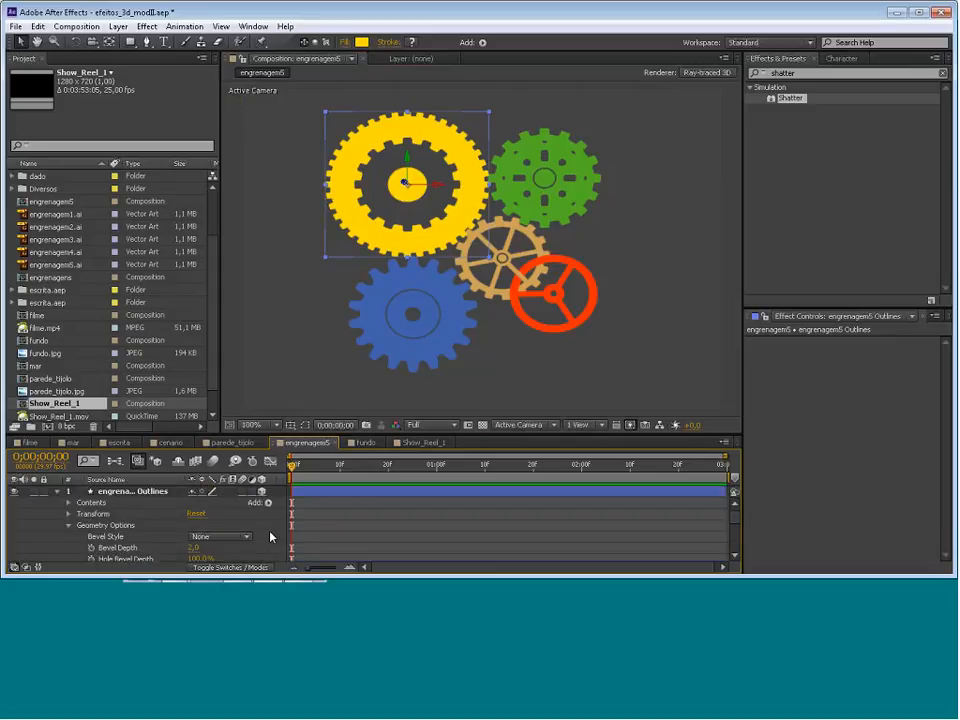
pyautogui.scroll(-2, 270, 535)
pyautogui.scroll(-3, 270, 536)
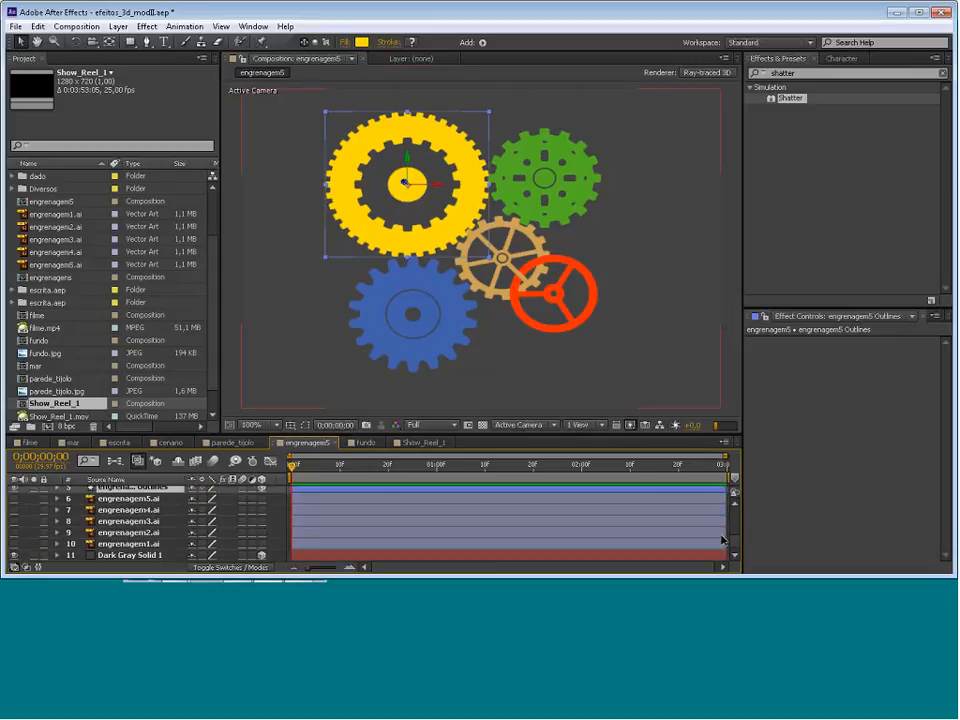
# Undo making the Dark Gray Solid 1 layer 3D and clear the layer selection
pyautogui.moveTo(735, 541)
pyautogui.mouseDown()
pyautogui.moveTo(740, 510)
pyautogui.moveTo(737, 518)
pyautogui.mouseUp()
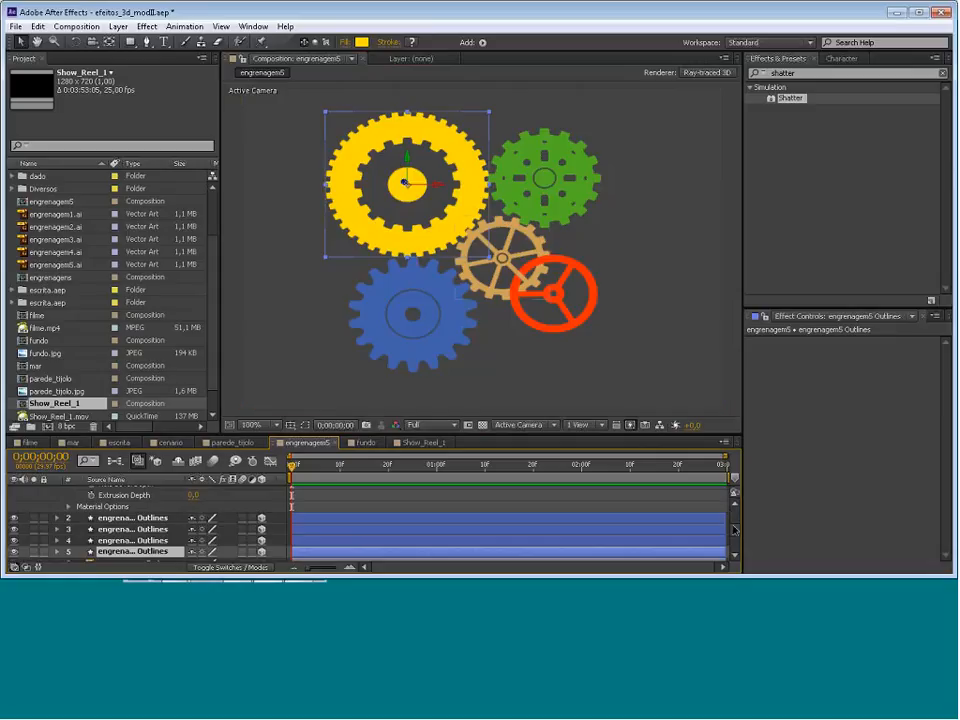
pyautogui.scroll(3, 737, 520)
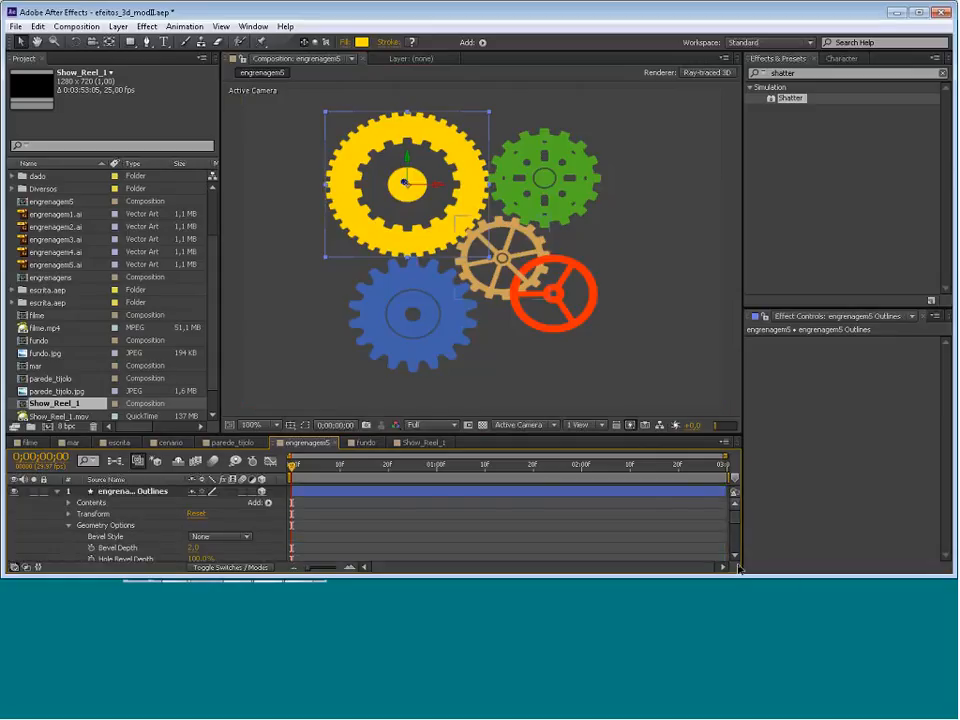
pyautogui.scroll(-2, 500, 525)
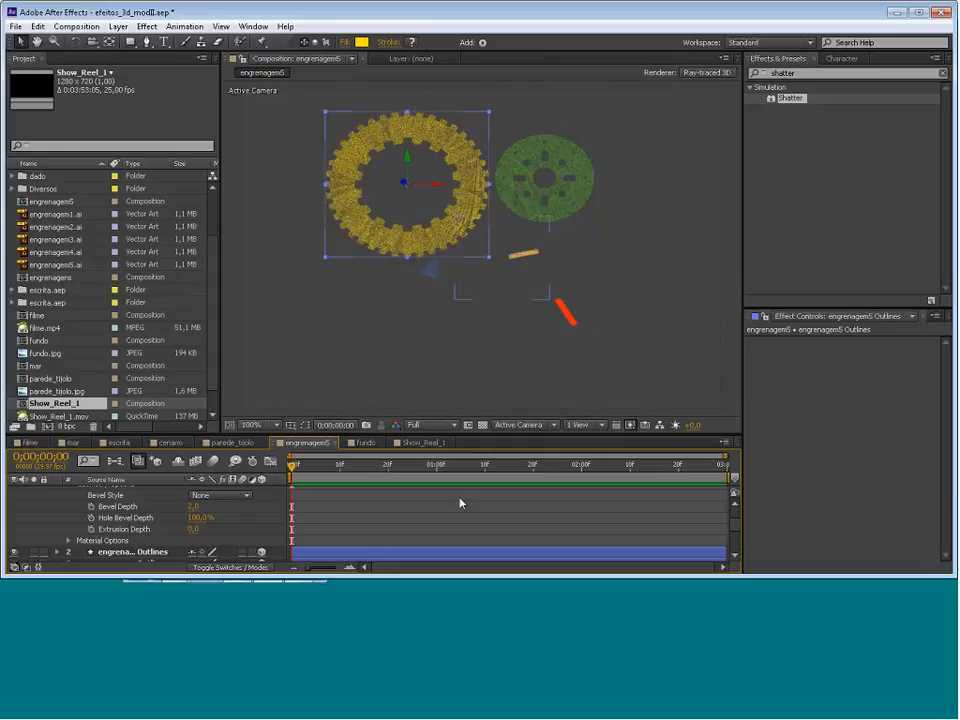
pyautogui.click(38, 28)
pyautogui.click(60, 43)
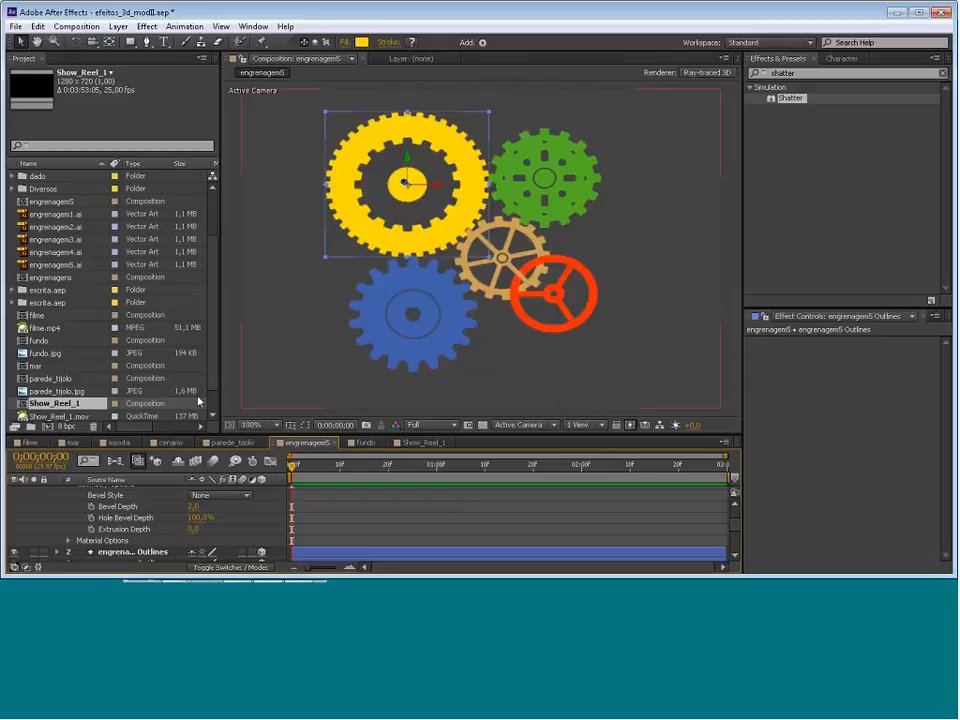
pyautogui.click(213, 538)
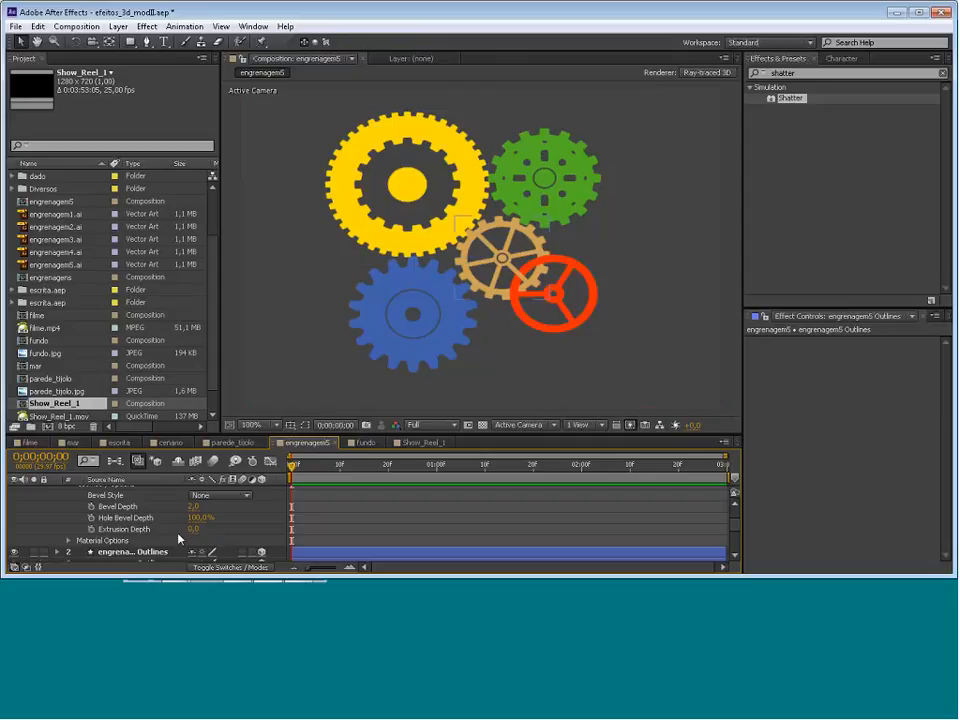
# Hide the Dark Gray Solid 1 layer and show the composition in Custom View 1
pyautogui.scroll(1, 165, 530)
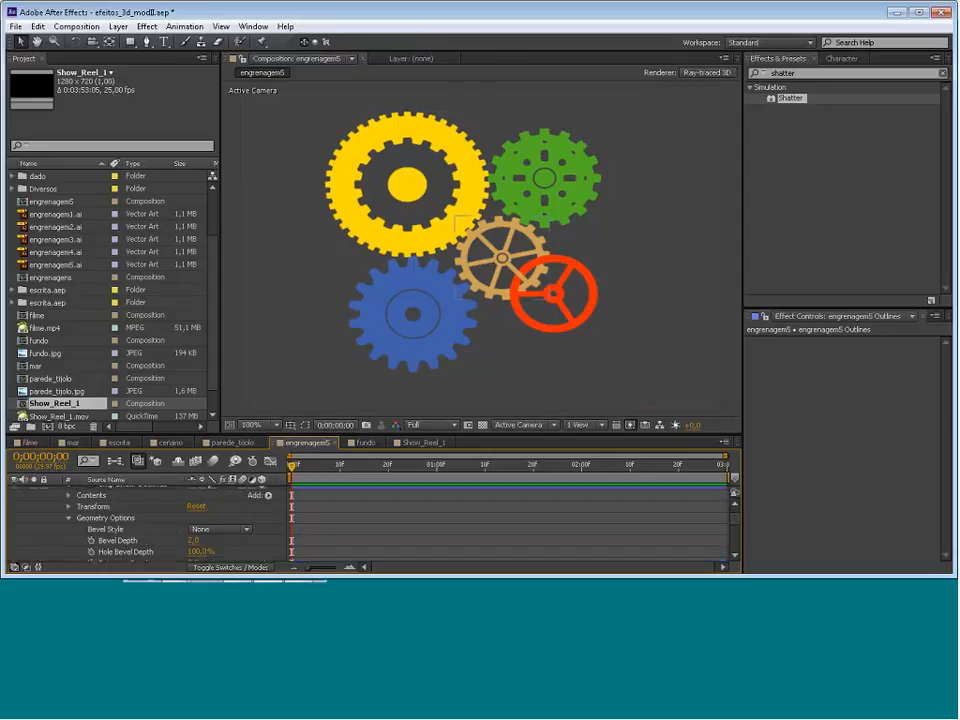
pyautogui.moveTo(735, 518); pyautogui.dragTo(724, 564)
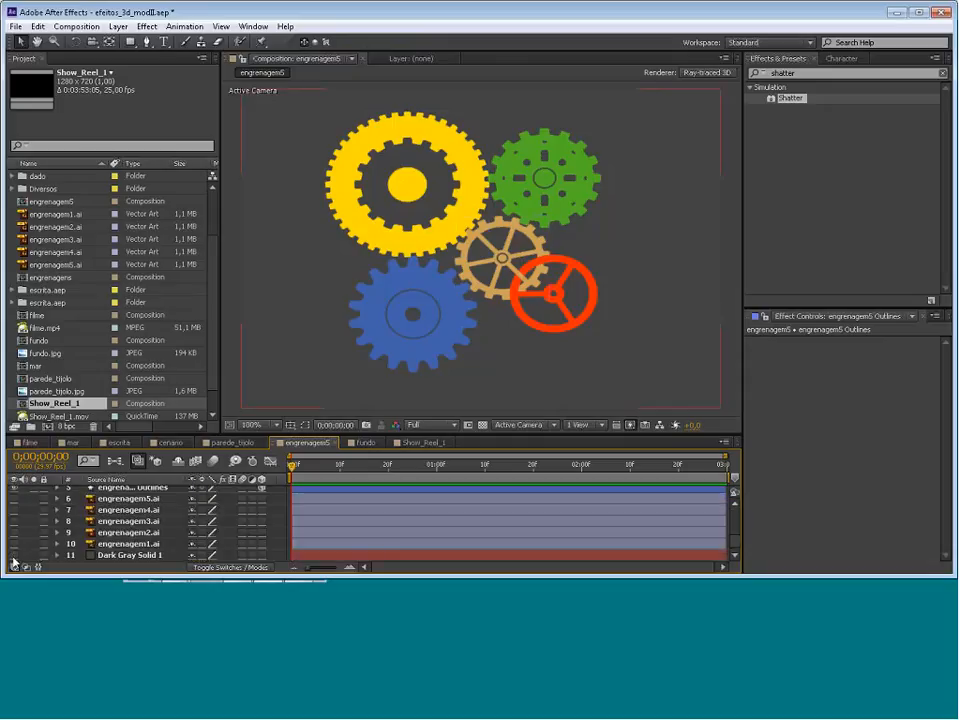
pyautogui.moveTo(736, 548); pyautogui.dragTo(737, 519)
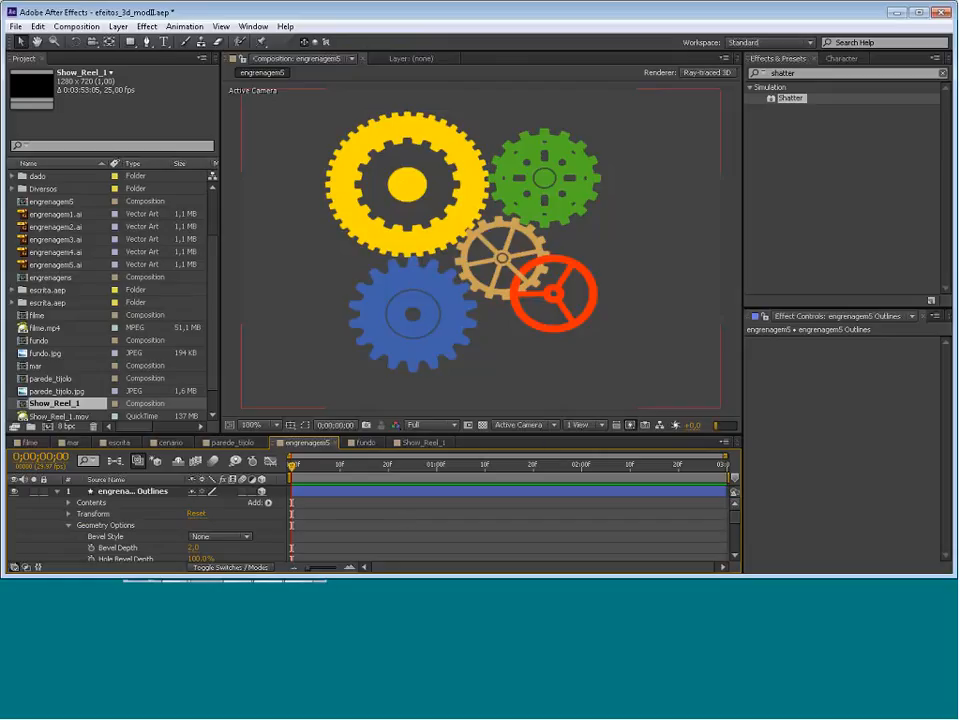
pyautogui.click(556, 428)
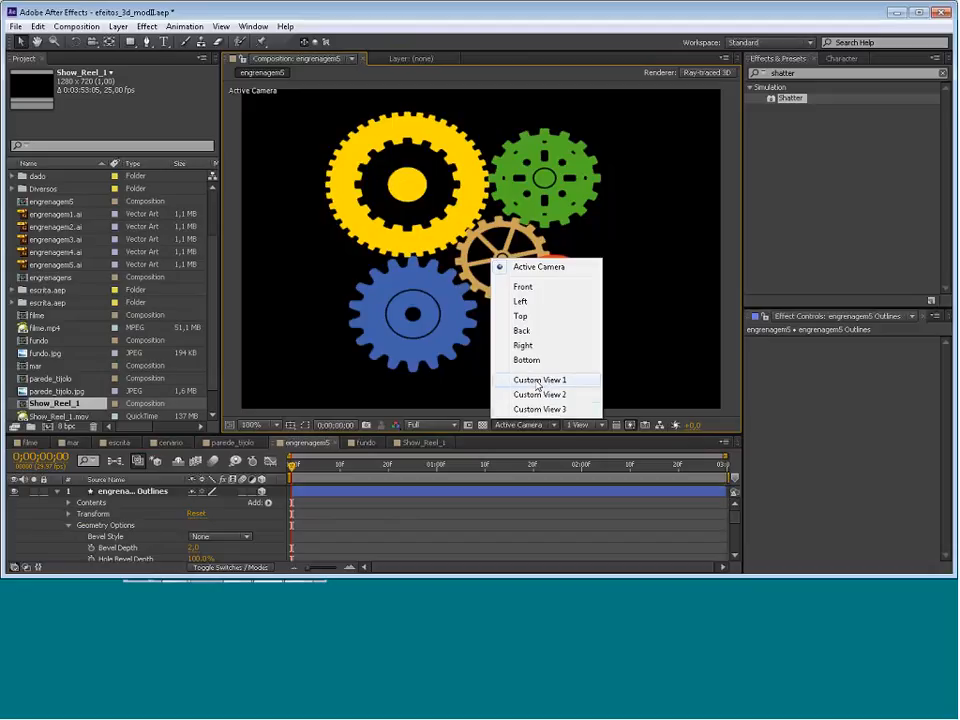
pyautogui.click(538, 386)
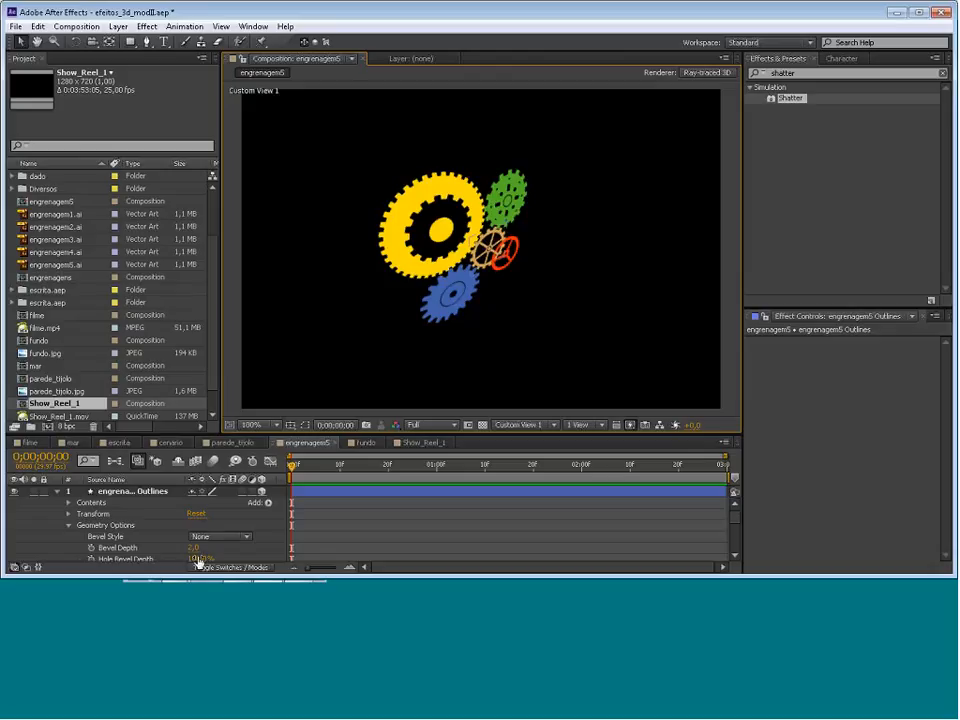
# Try an Extrusion Depth of 35 on the tan gear
pyautogui.scroll(-1, 205, 558)
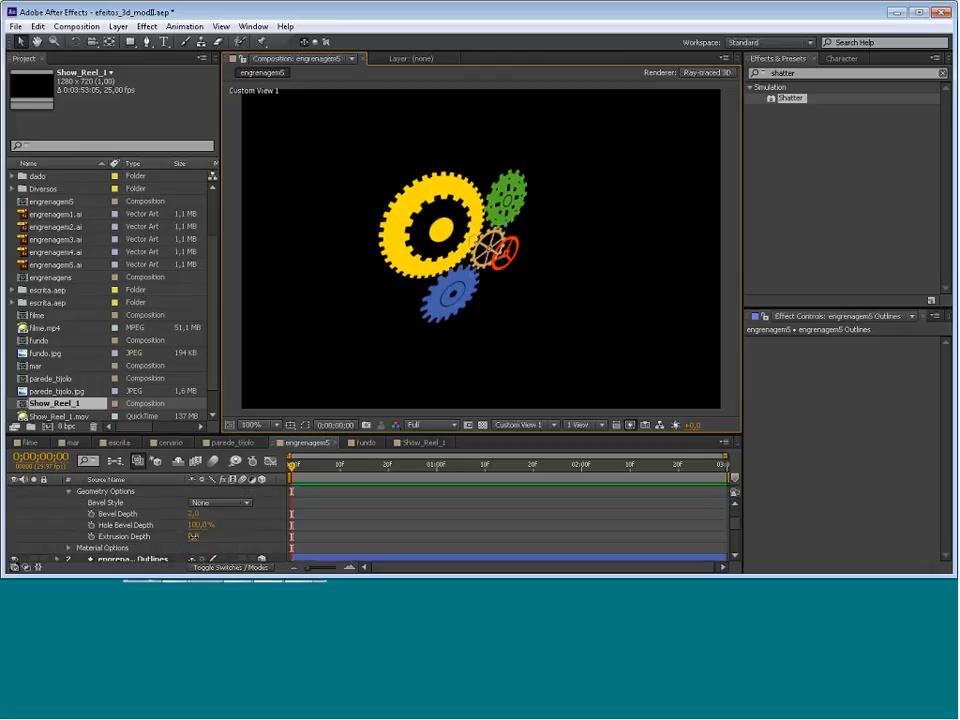
pyautogui.moveTo(191, 536); pyautogui.dragTo(214, 544)
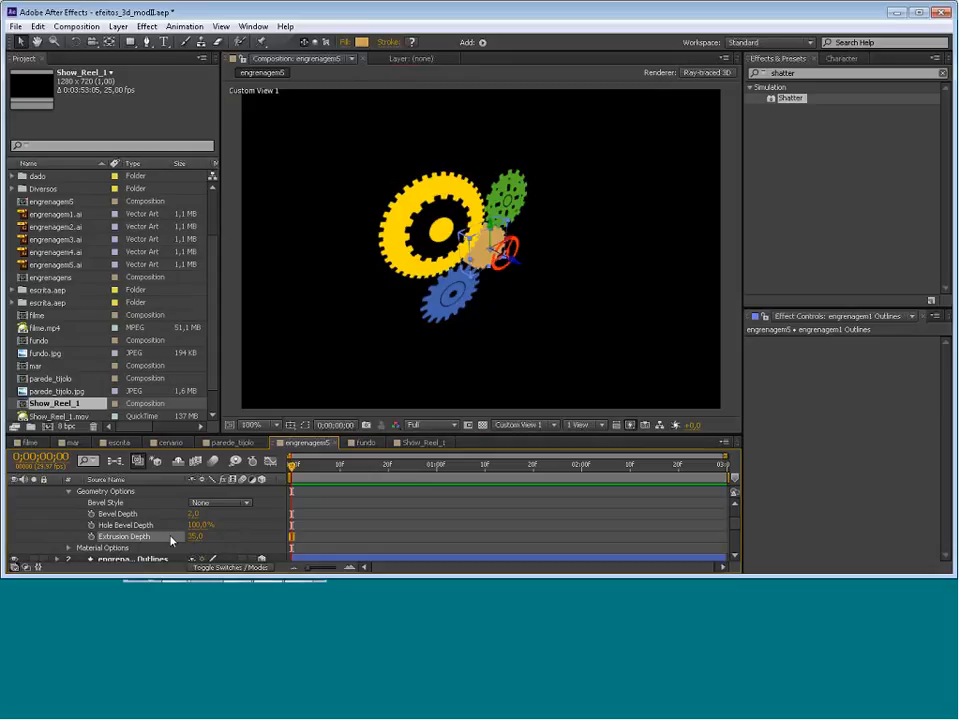
pyautogui.click(197, 549)
# Expand the Geometry Options of the yellow gear's outlines layer and set its Extrusion Depth to 33
pyautogui.scroll(-2, 181, 533)
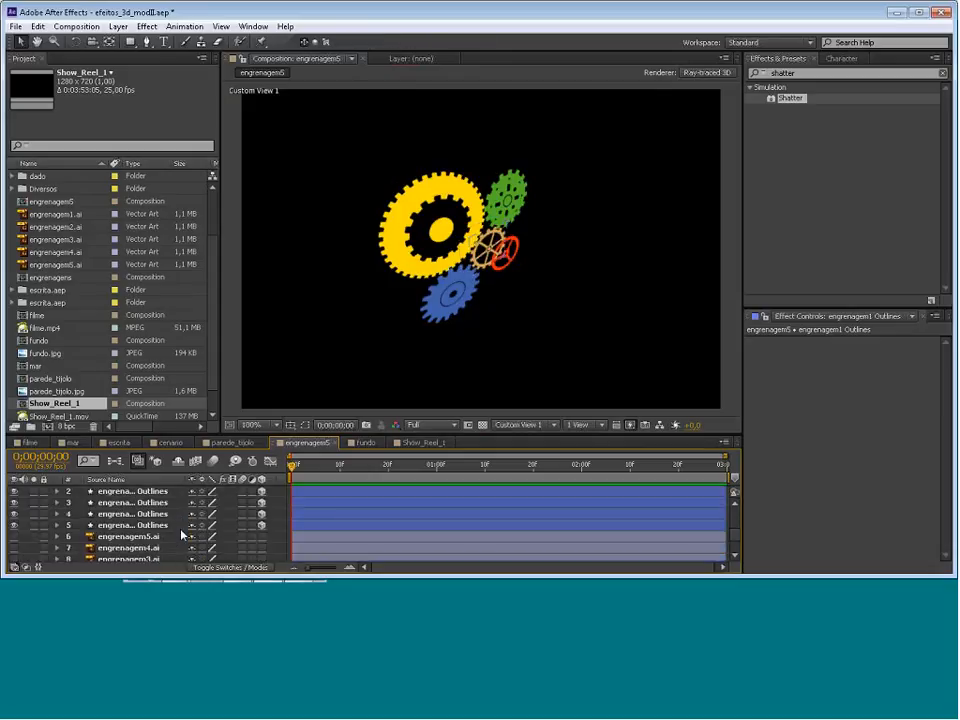
pyautogui.click(142, 526)
pyautogui.click(141, 526)
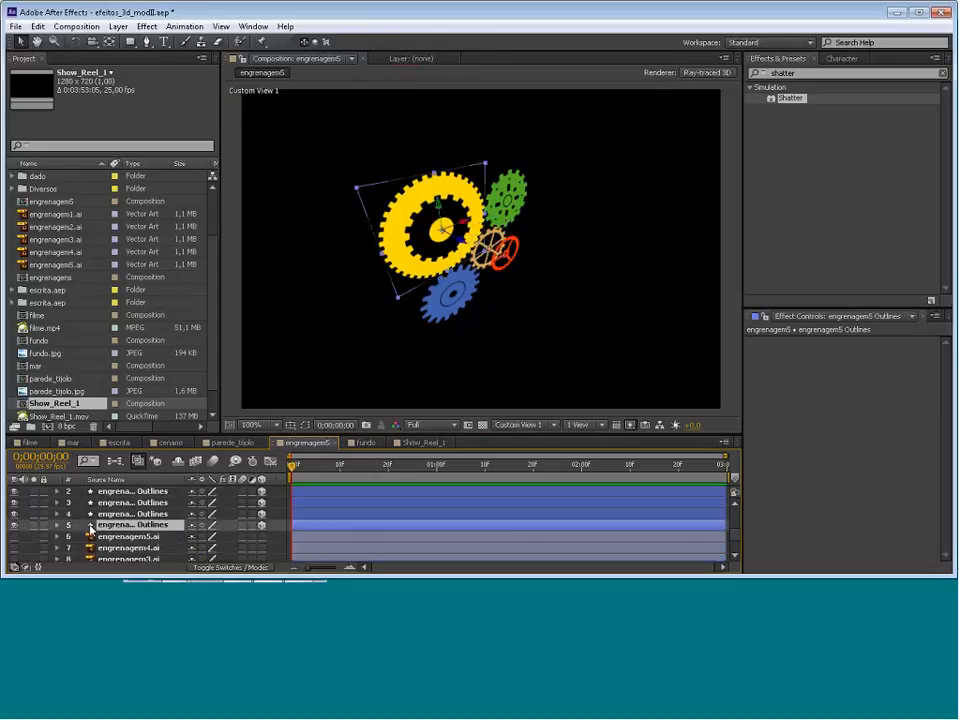
pyautogui.click(14, 528)
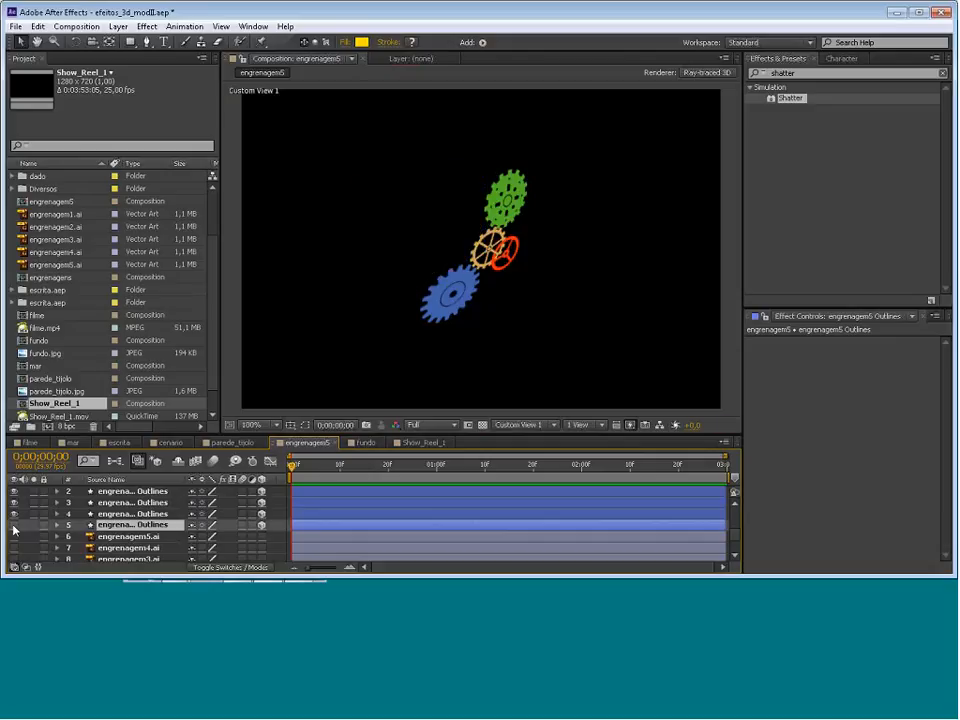
pyautogui.click(14, 528)
pyautogui.click(56, 524)
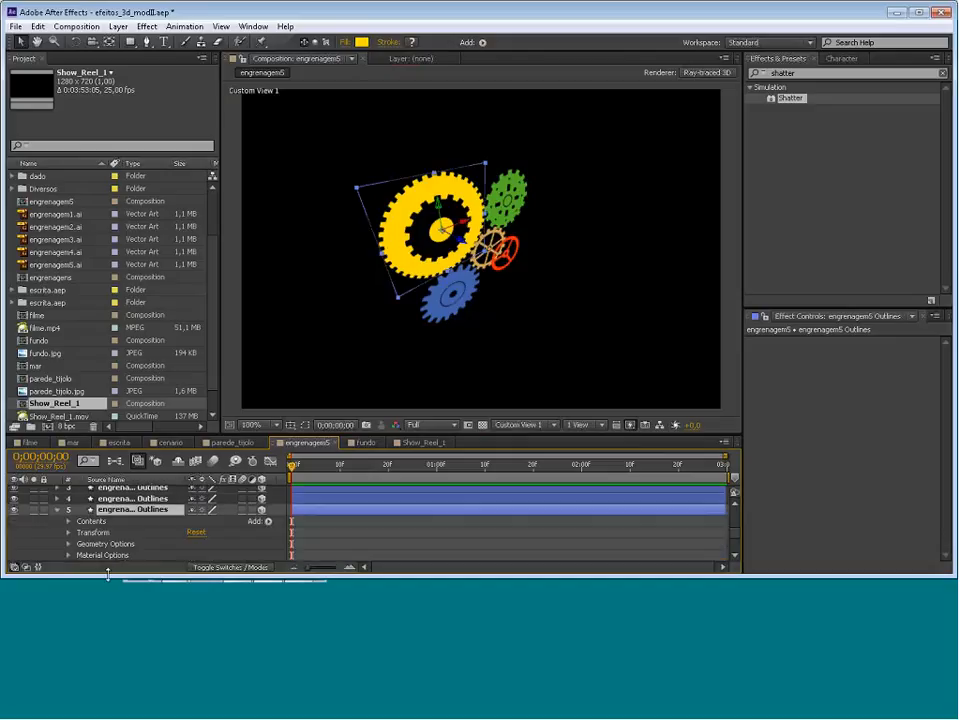
pyautogui.click(68, 544)
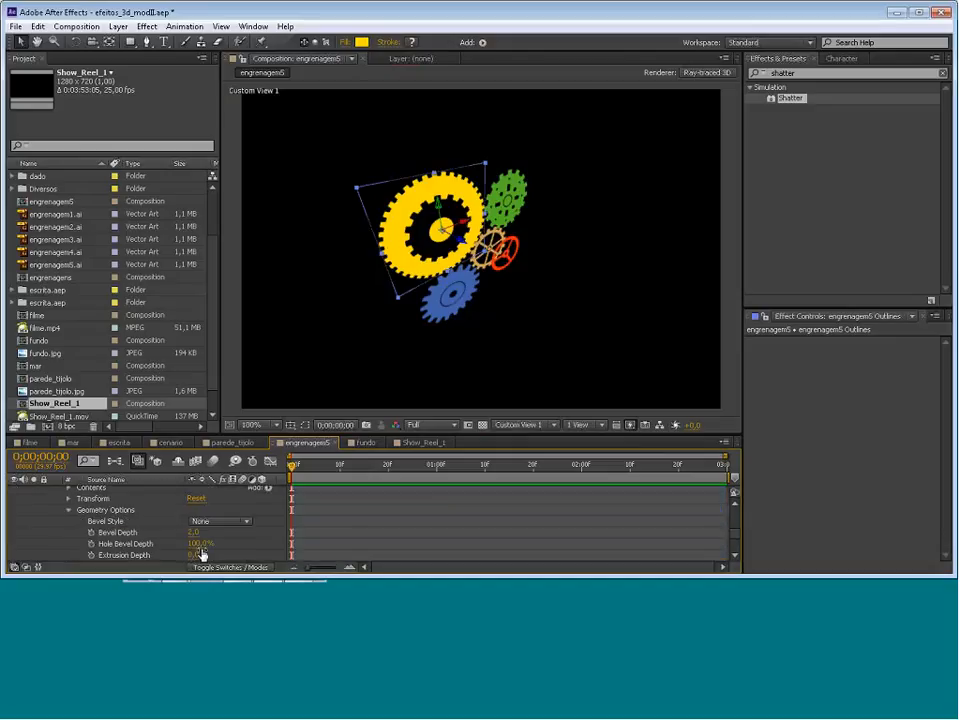
pyautogui.moveTo(199, 555); pyautogui.dragTo(206, 554)
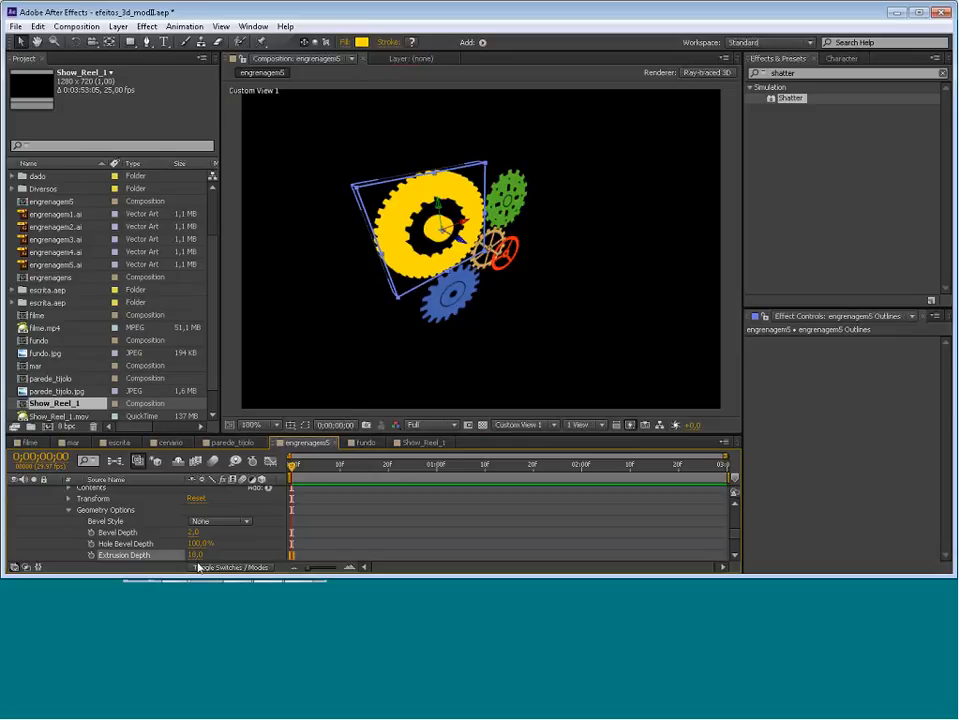
pyautogui.moveTo(193, 556); pyautogui.dragTo(203, 561)
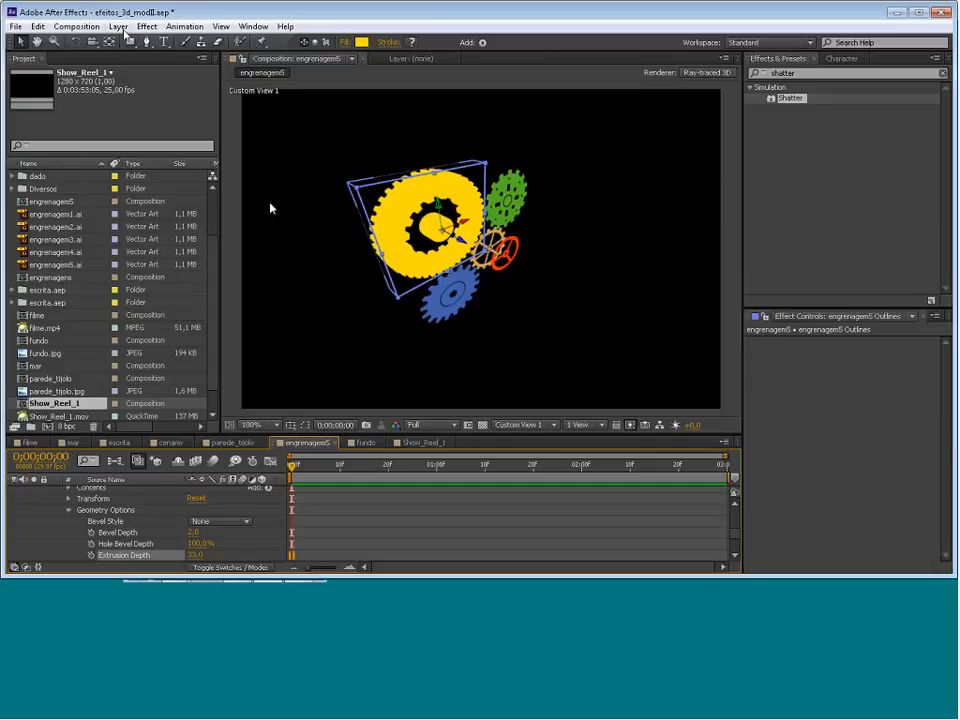
# Add a white spot light with the default settings, then move its point of interest beyond the yellow gear and the light source lower
pyautogui.click(119, 27)
pyautogui.moveTo(145, 30)
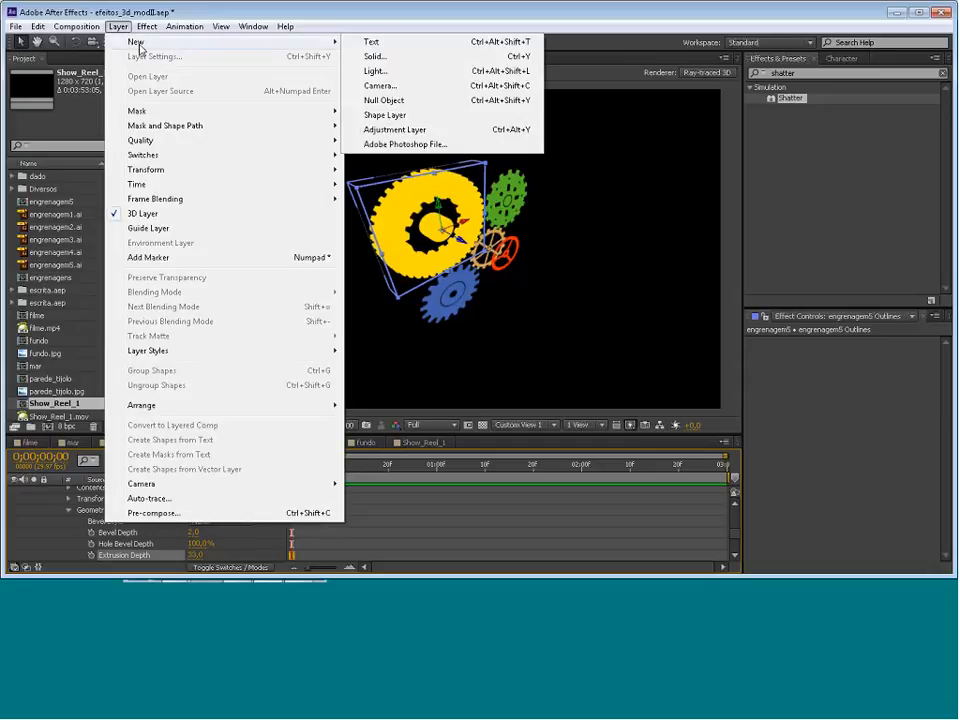
pyautogui.click(424, 72)
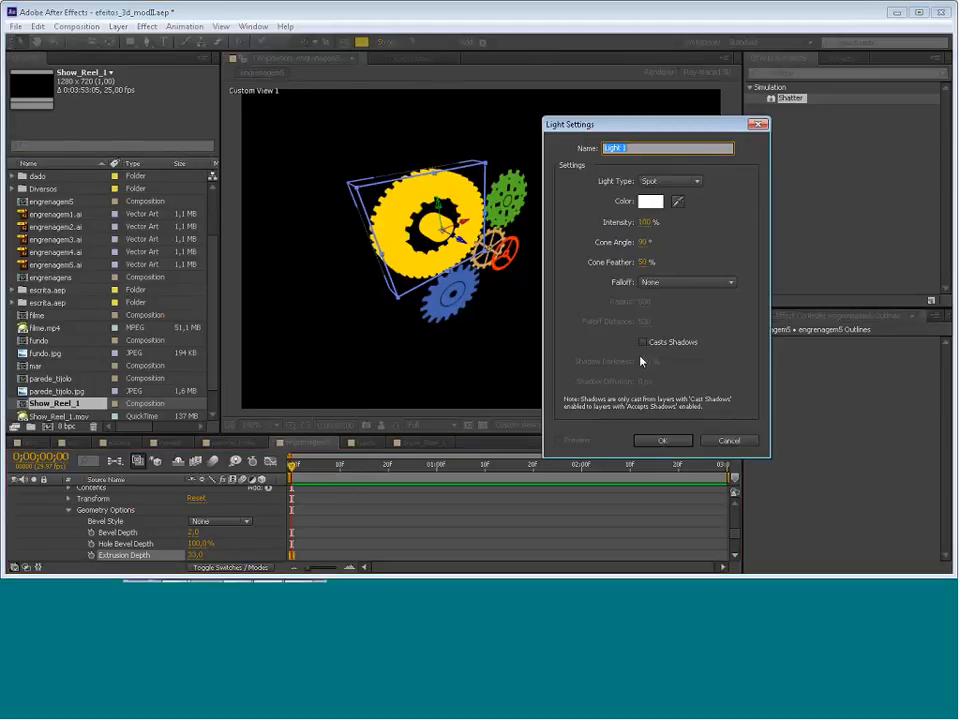
pyautogui.click(666, 442)
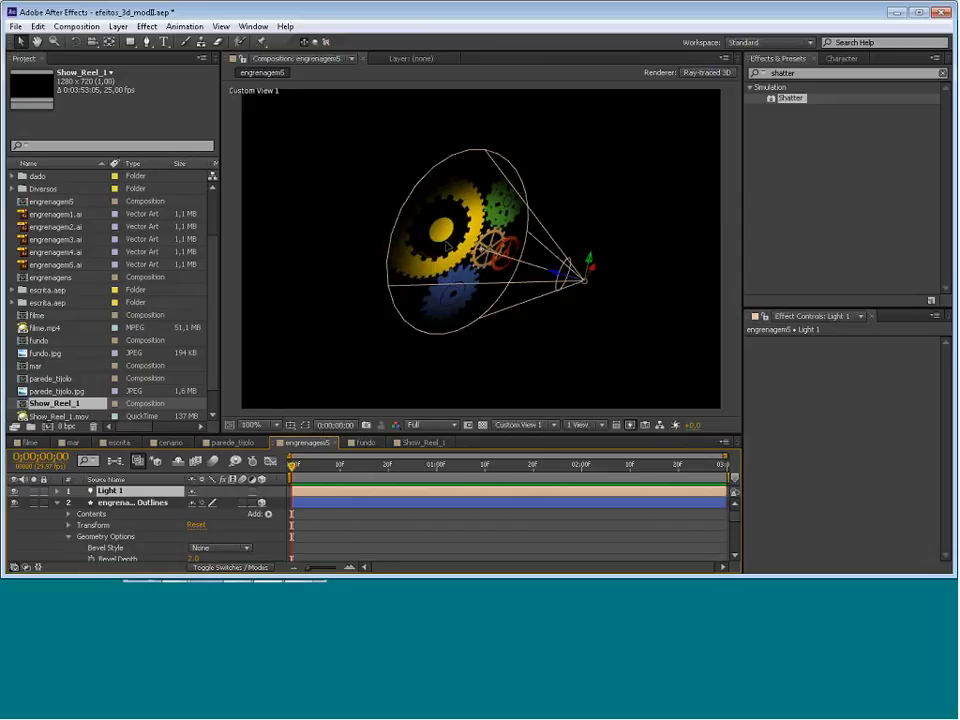
pyautogui.moveTo(479, 249); pyautogui.dragTo(388, 231)
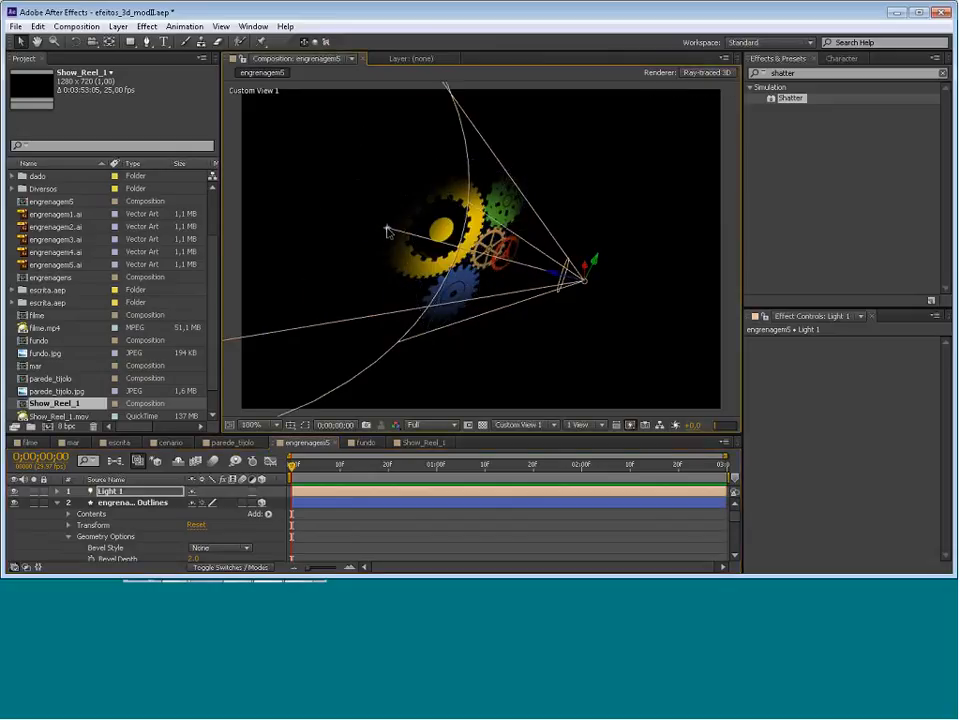
pyautogui.moveTo(575, 284); pyautogui.dragTo(550, 315)
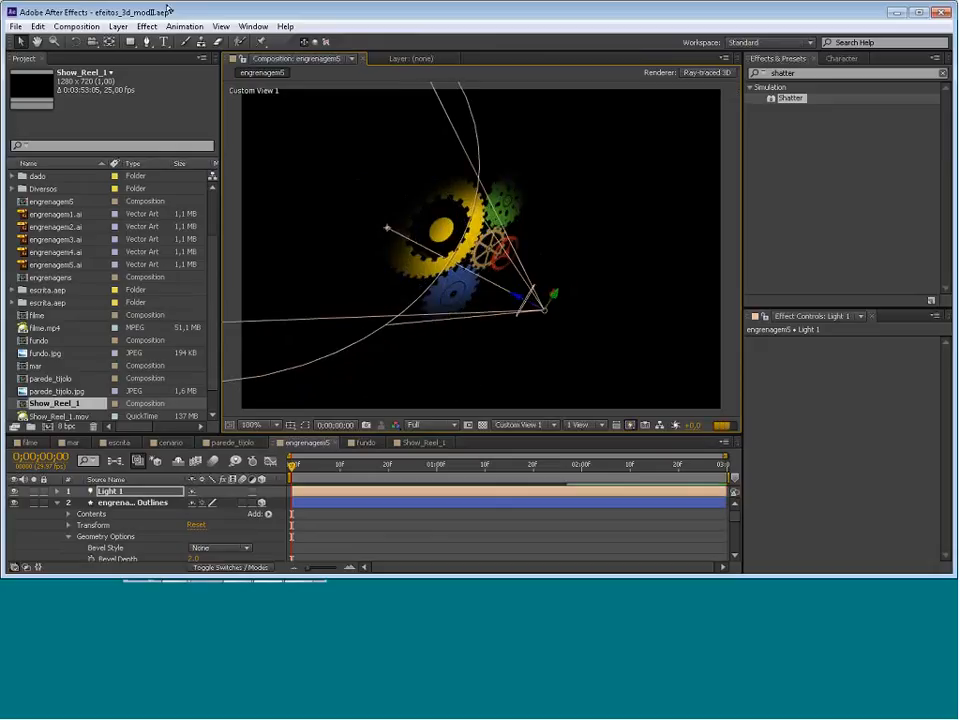
# Add a second light of type Ambient with an intensity of 50%
pyautogui.click(76, 26)
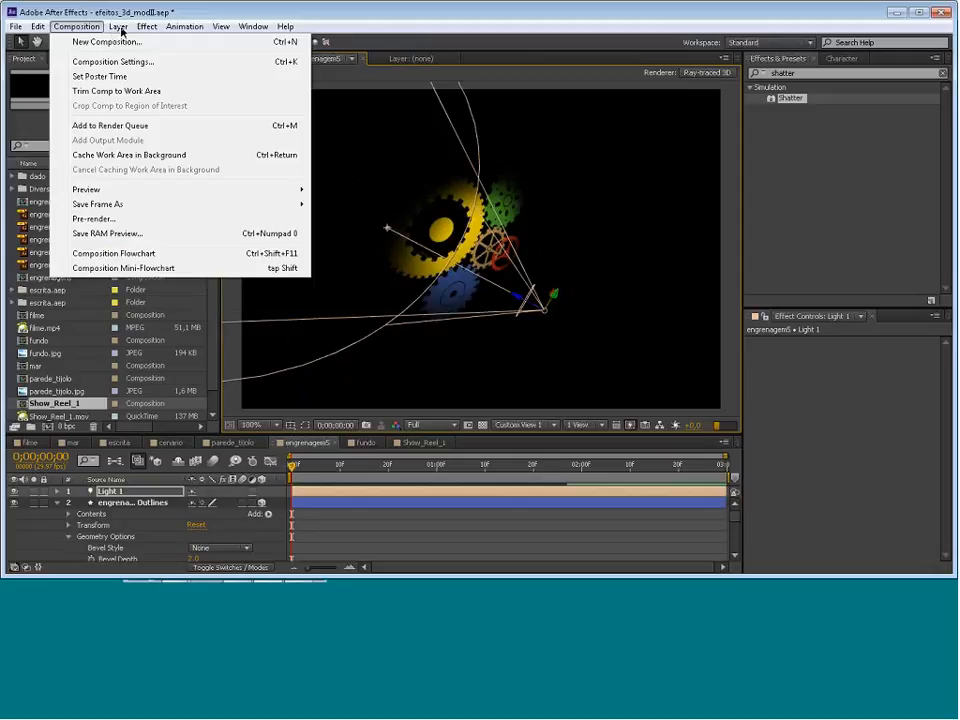
pyautogui.click(118, 26)
pyautogui.click(118, 26)
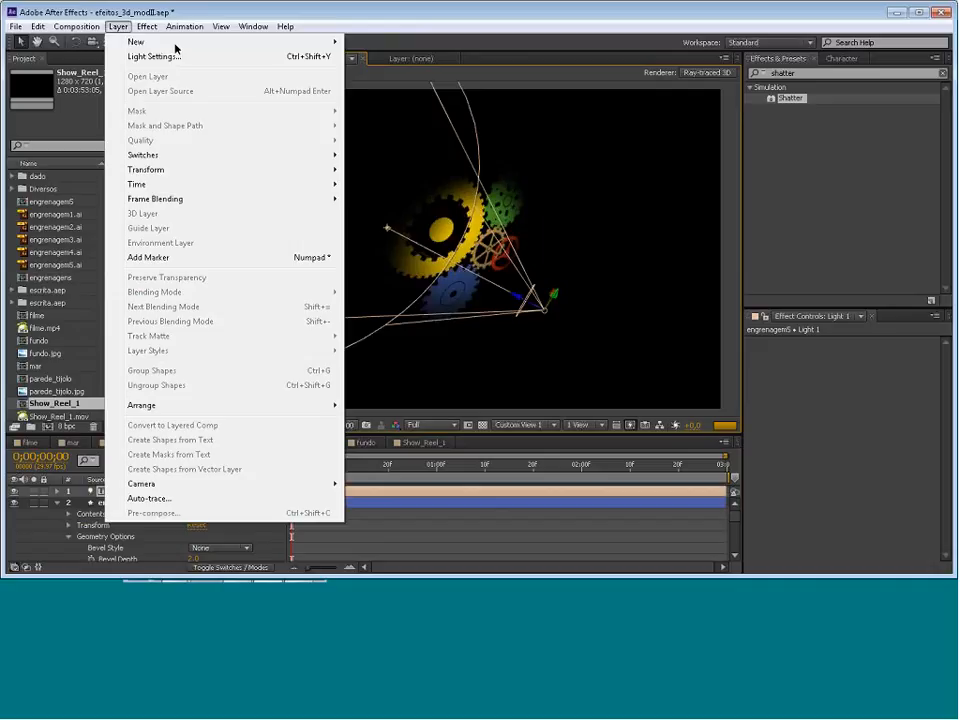
pyautogui.moveTo(177, 50)
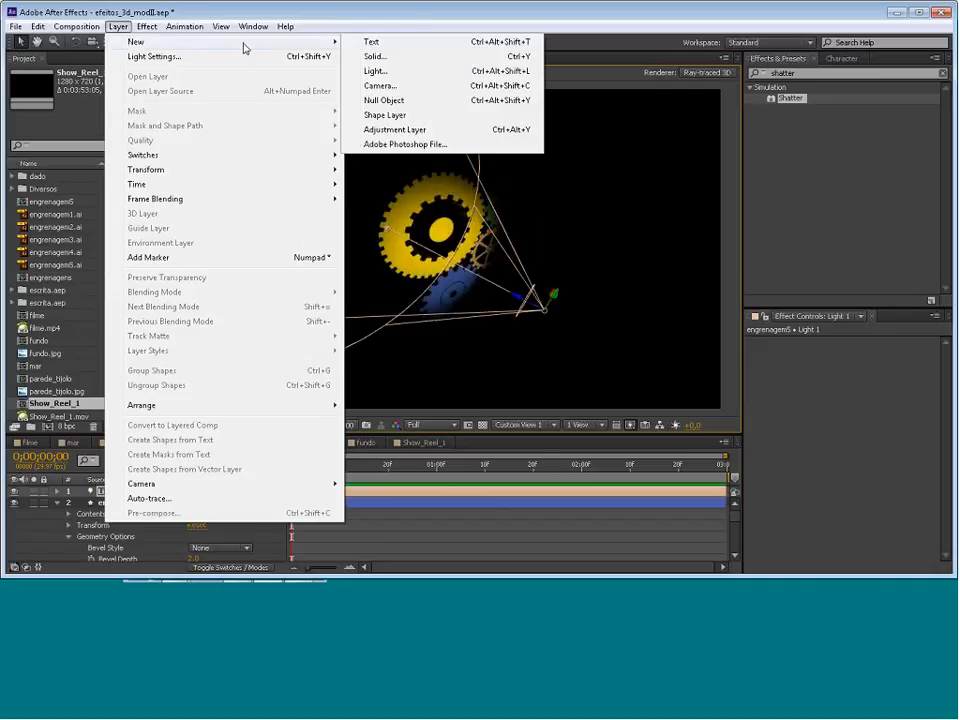
pyautogui.click(403, 76)
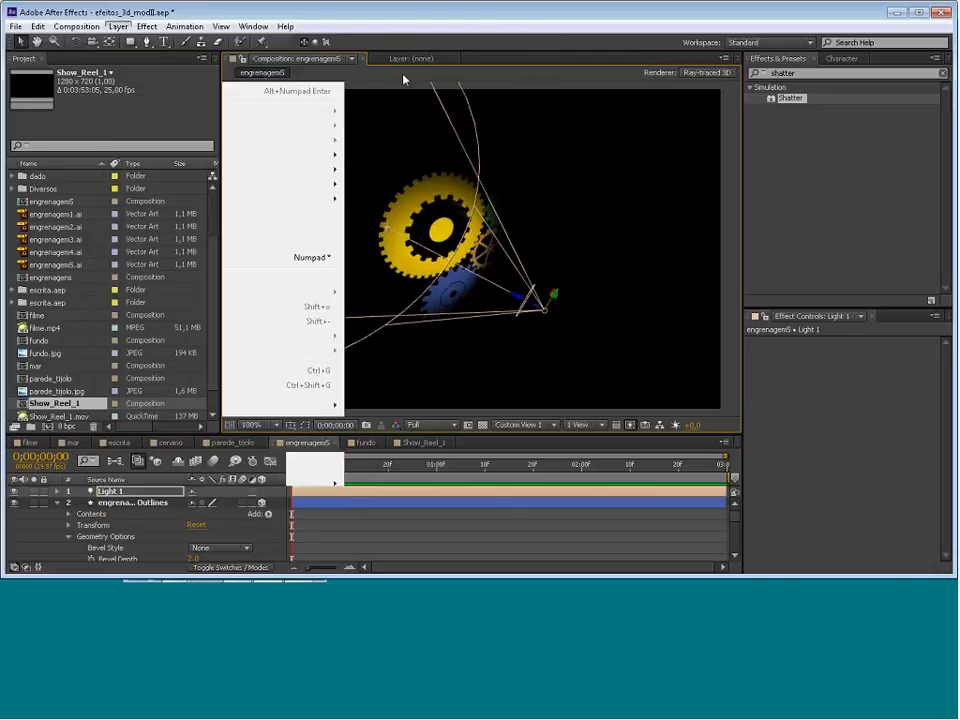
pyautogui.click(679, 184)
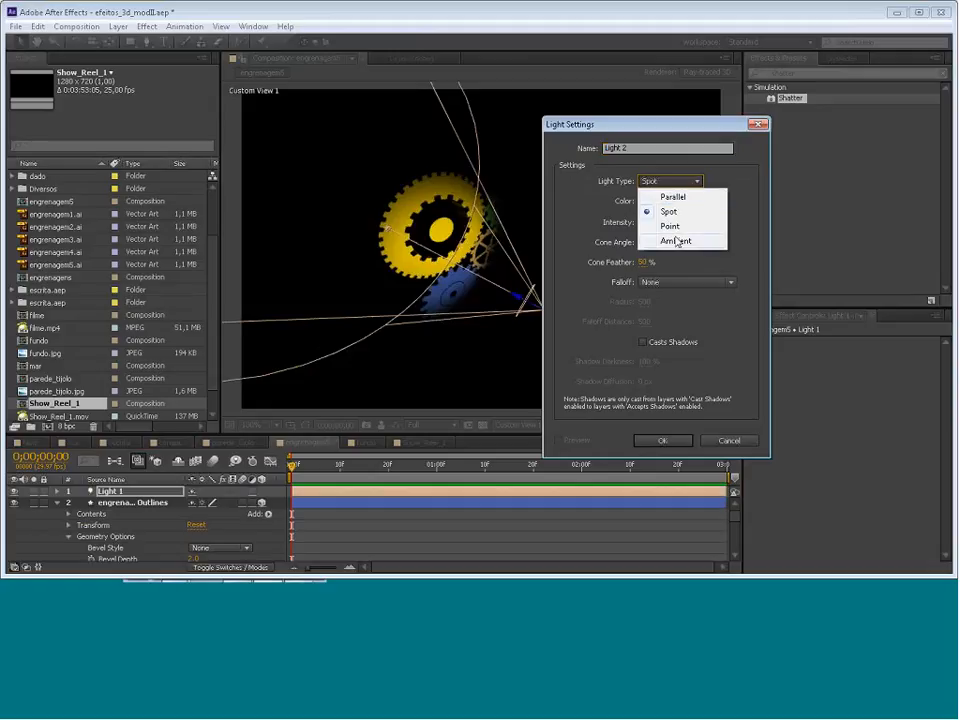
pyautogui.click(676, 241)
pyautogui.click(646, 223)
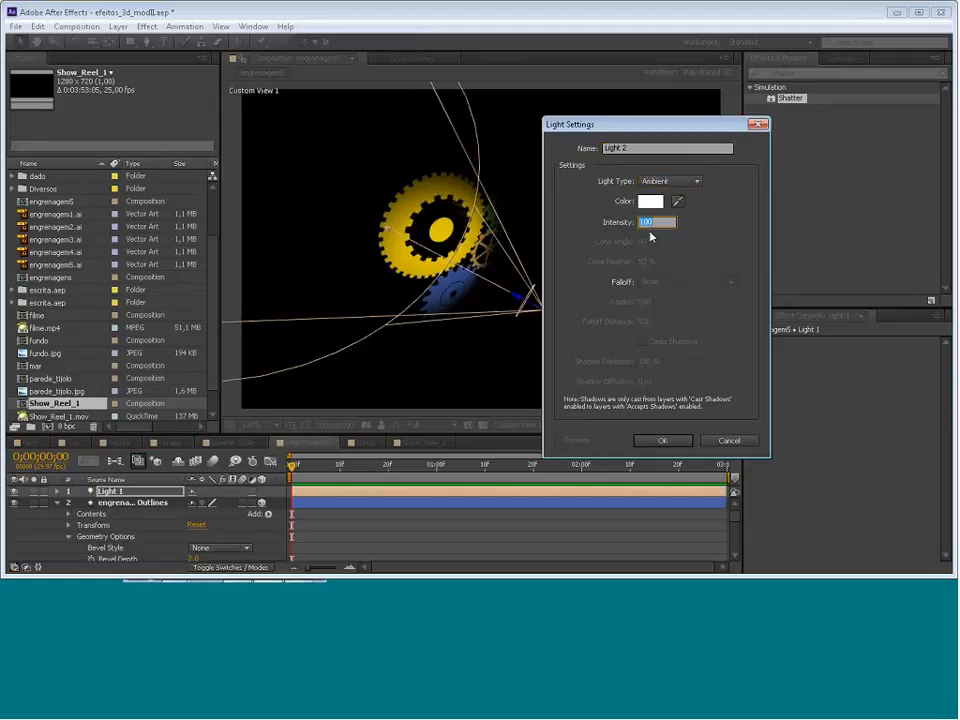
pyautogui.write('50')
pyautogui.click(662, 440)
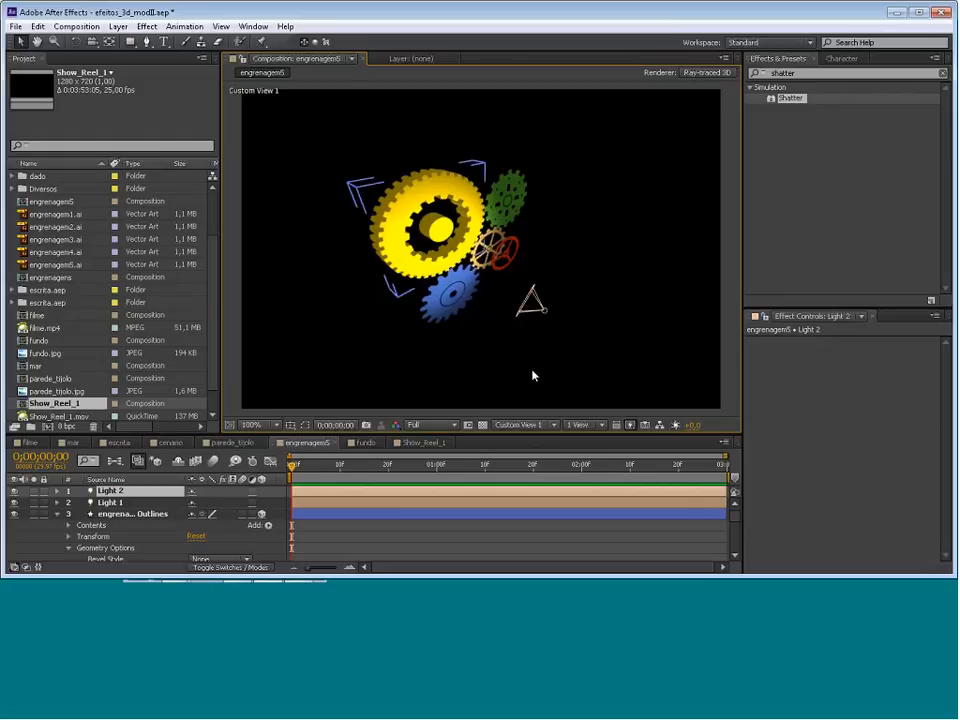
# Orbit Custom View 1 with the camera tool to examine the lit, extruded yellow gear from several angles
pyautogui.click(91, 43)
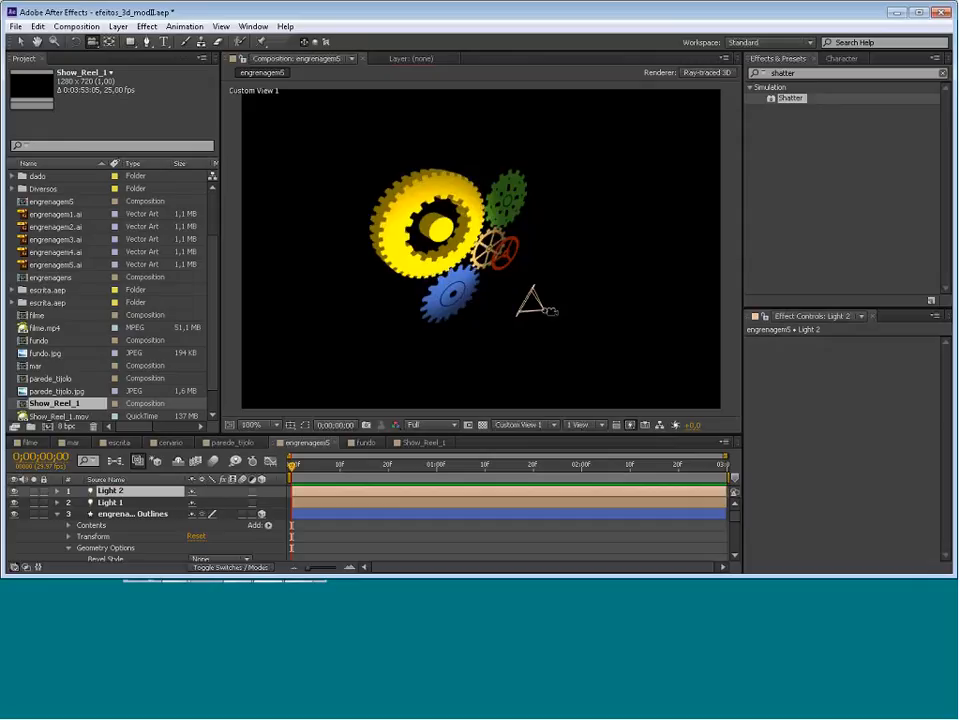
pyautogui.moveTo(501, 323); pyautogui.dragTo(570, 318)
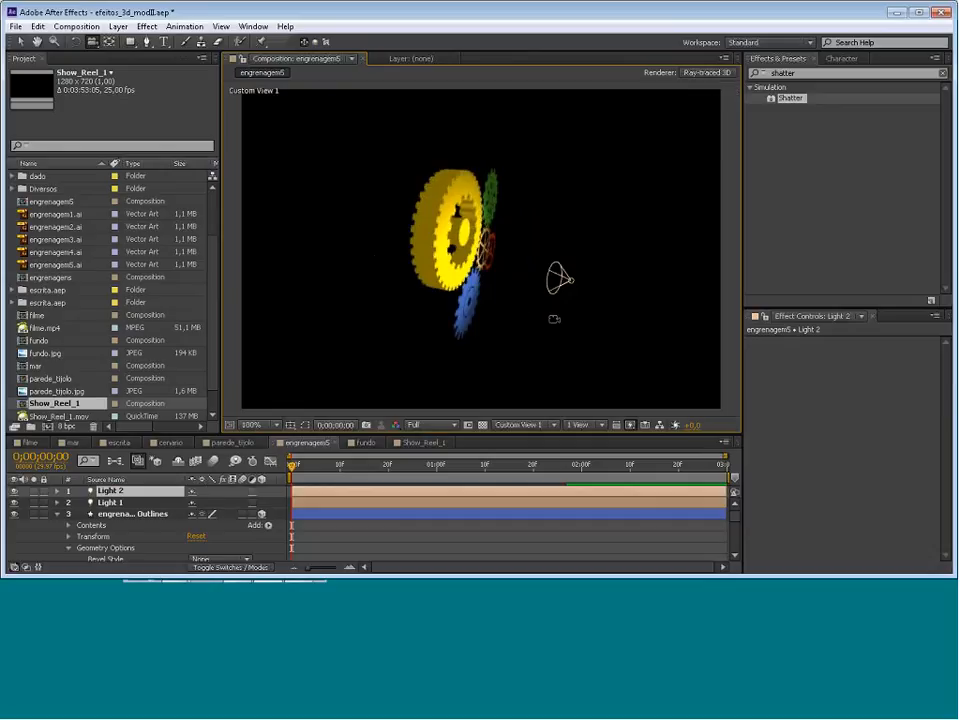
pyautogui.moveTo(553, 319); pyautogui.dragTo(499, 187)
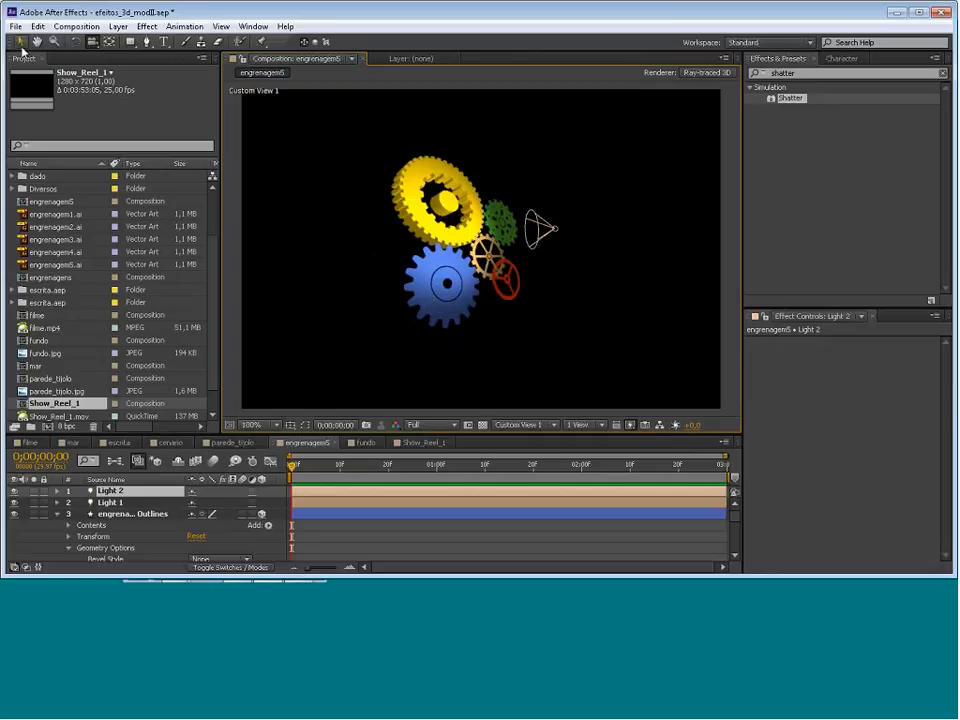
# Add a text layer reading TEXTO below the gears and name the layer TEXTO
pyautogui.click(164, 43)
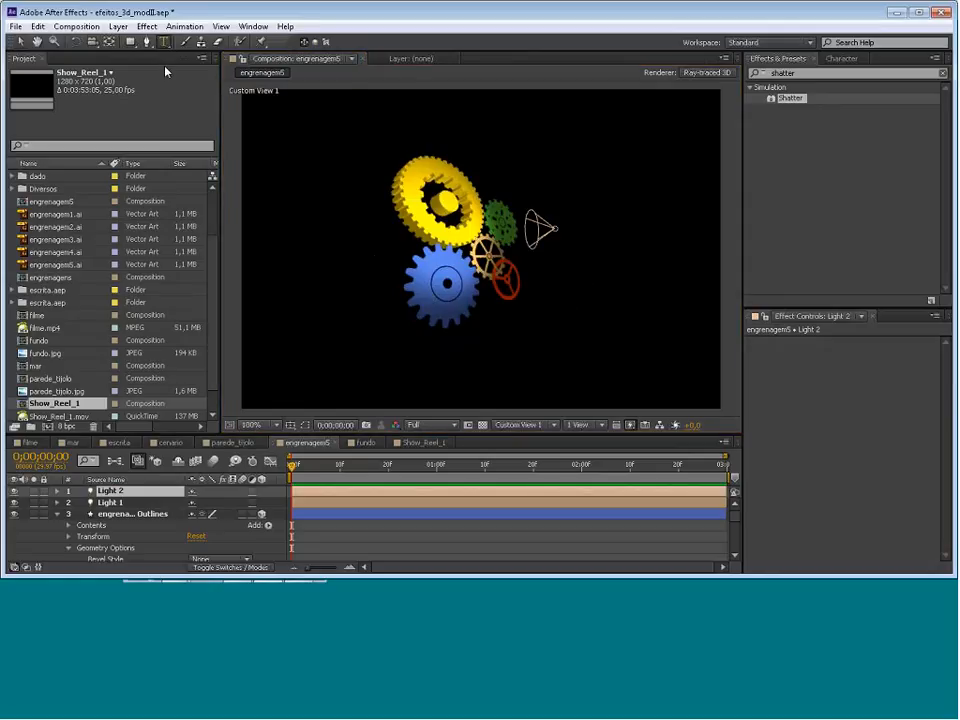
pyautogui.click(489, 378)
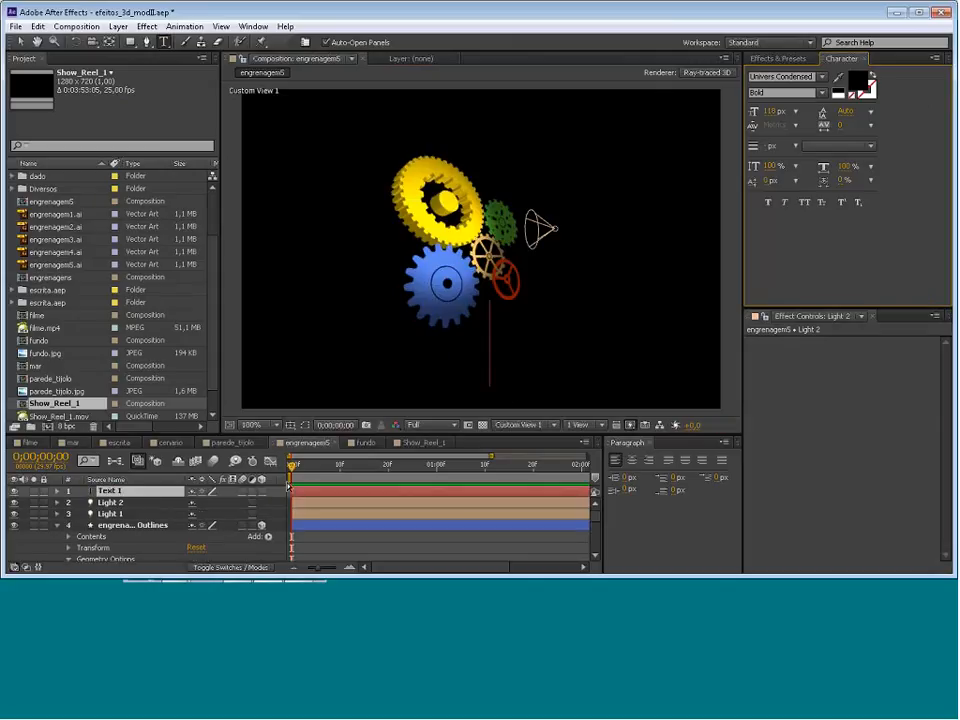
pyautogui.write('TEXTO')
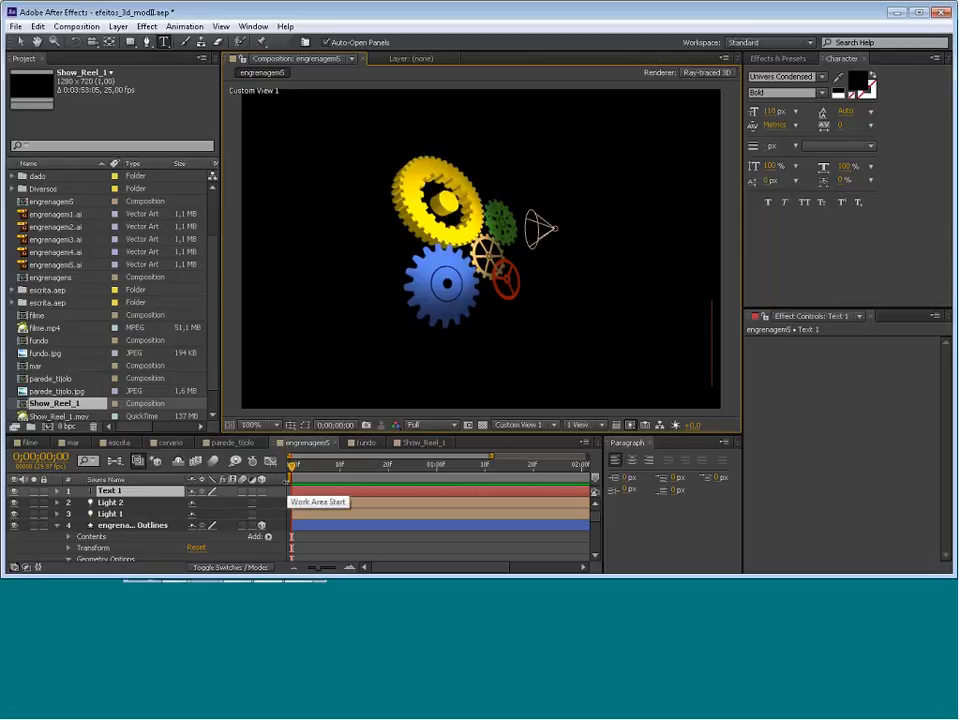
pyautogui.click(21, 42)
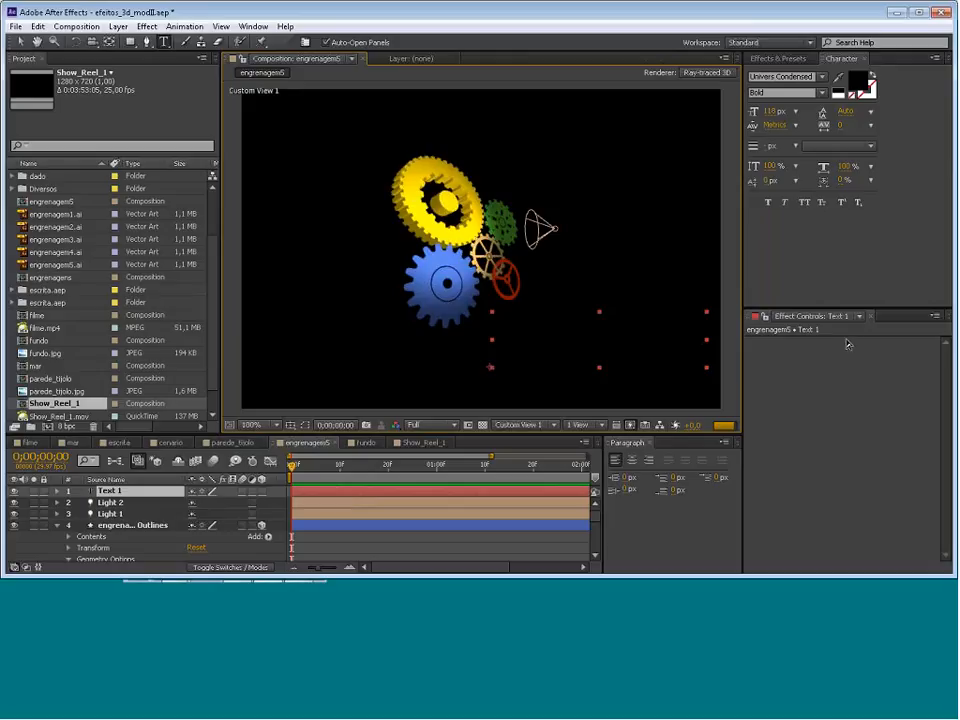
pyautogui.write('TEXTO')
pyautogui.press('Return')
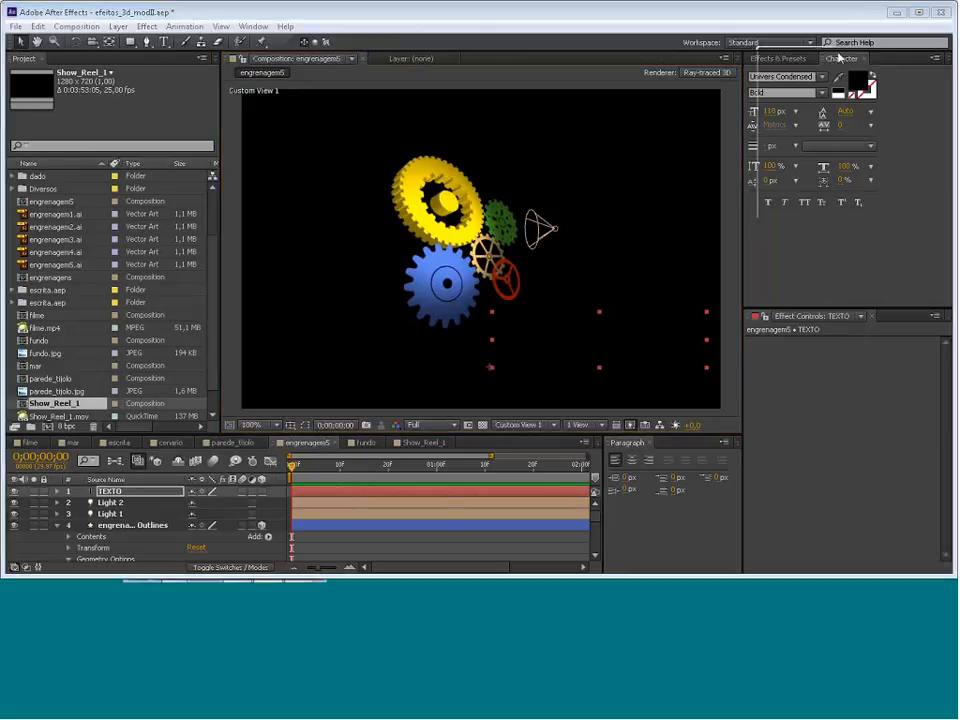
# Set the fill color of the TEXTO layer to pure red, FF0000
pyautogui.click(858, 84)
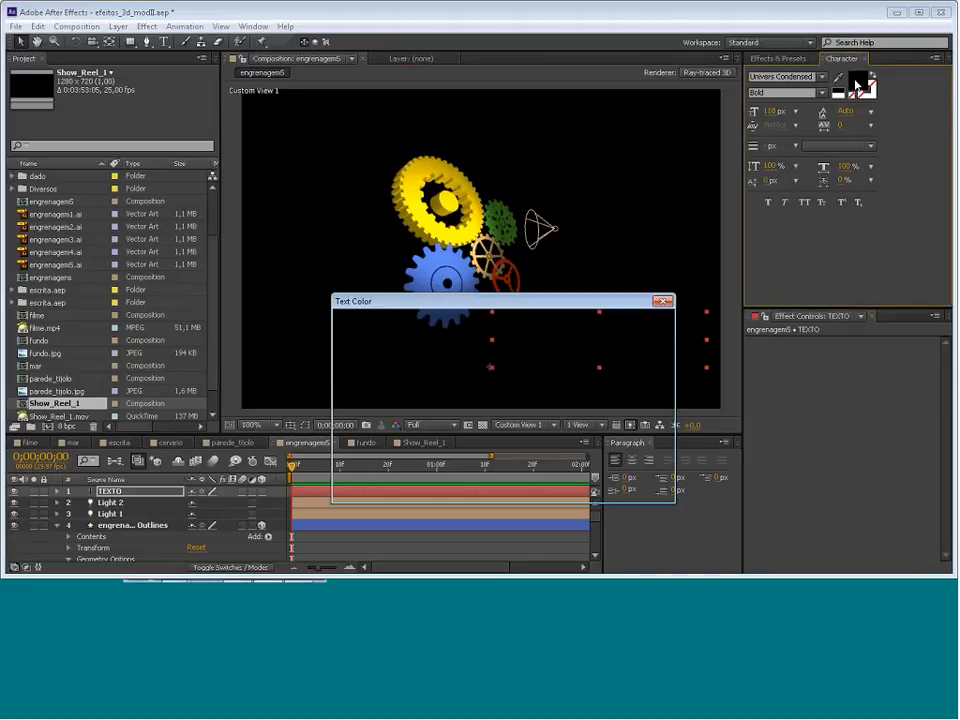
pyautogui.moveTo(491, 344); pyautogui.dragTo(516, 321)
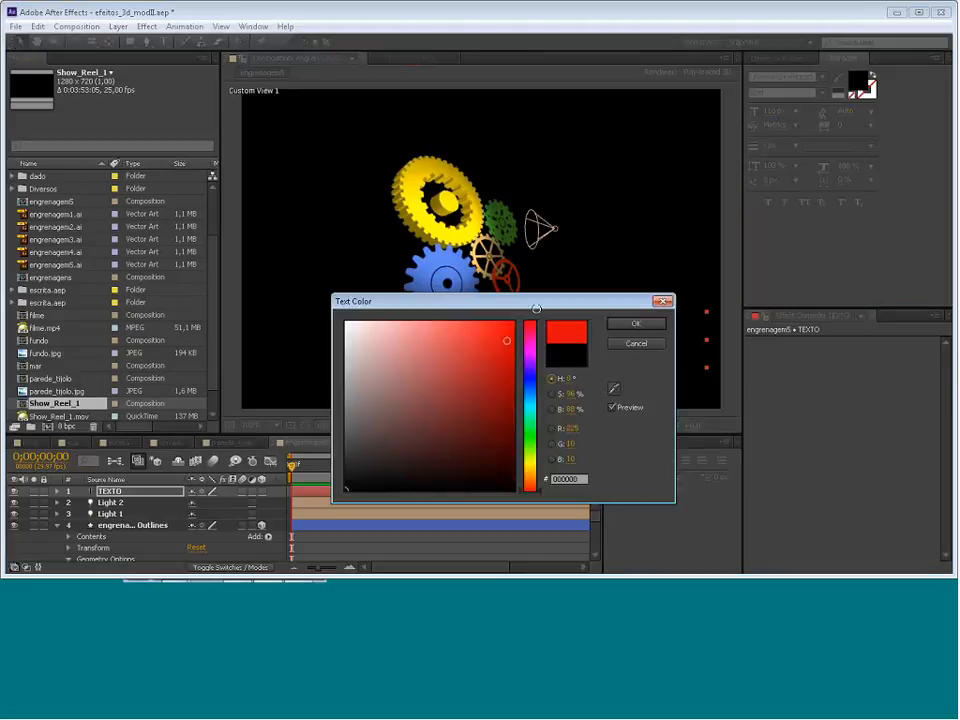
pyautogui.click(636, 324)
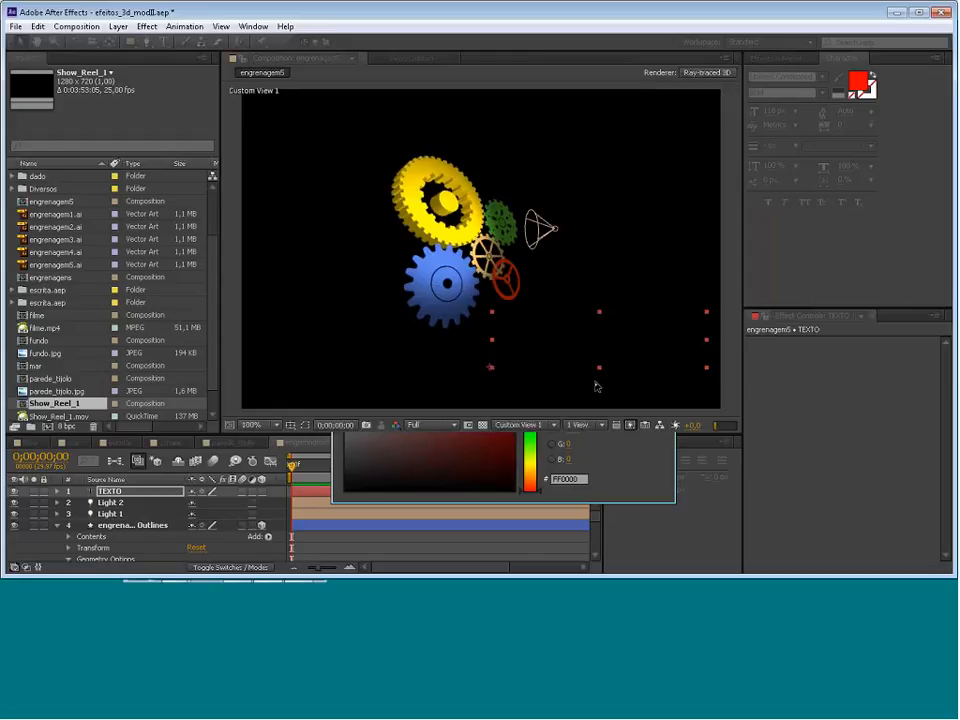
# Make the TEXTO layer 3D and move it down, clear of the gears
pyautogui.click(263, 492)
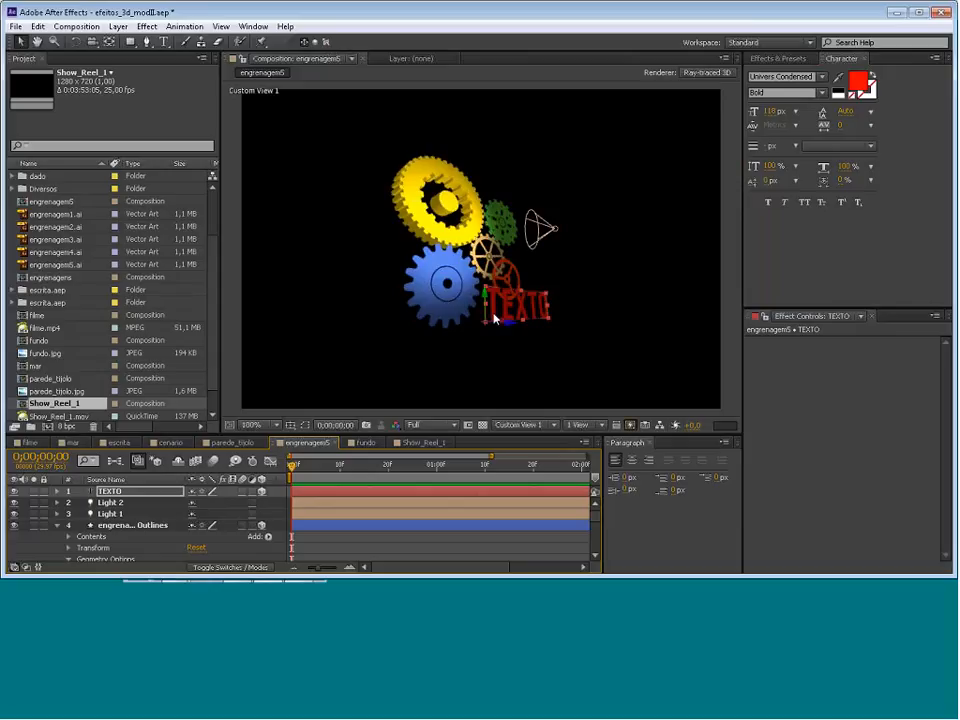
pyautogui.moveTo(494, 318); pyautogui.dragTo(523, 362)
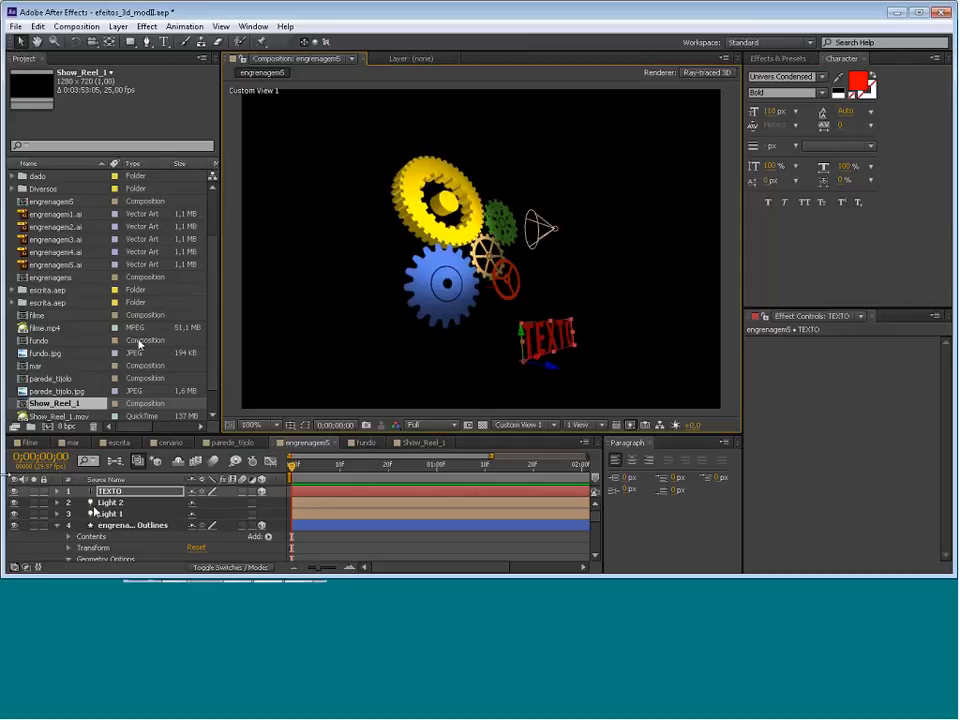
# Expand the Geometry Options of the TEXTO layer and set its Extrusion Depth to 34
pyautogui.click(57, 491)
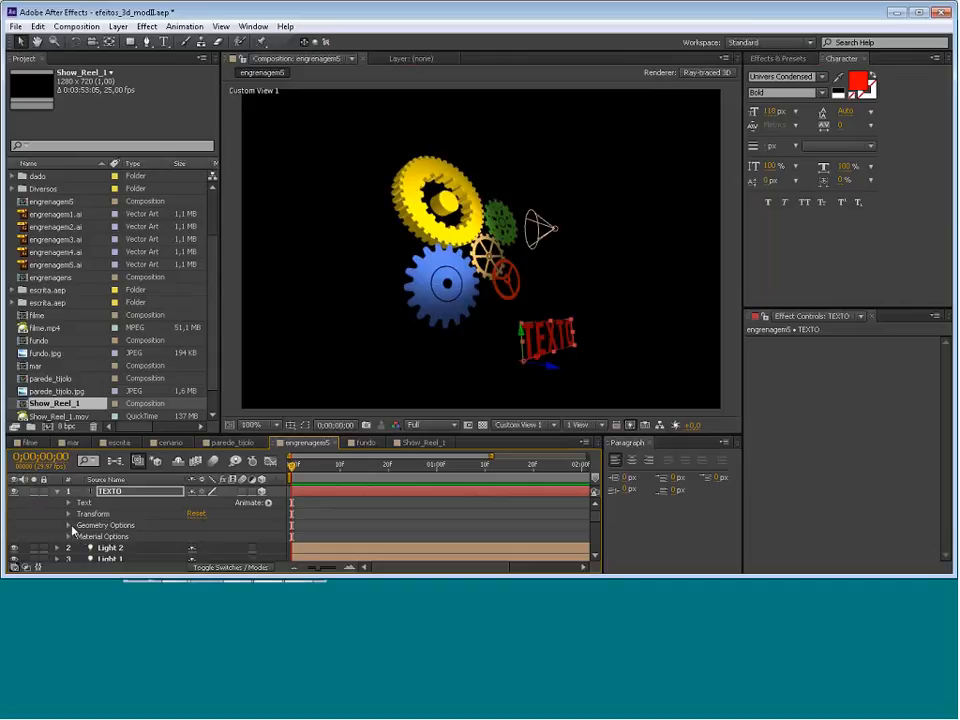
pyautogui.click(69, 525)
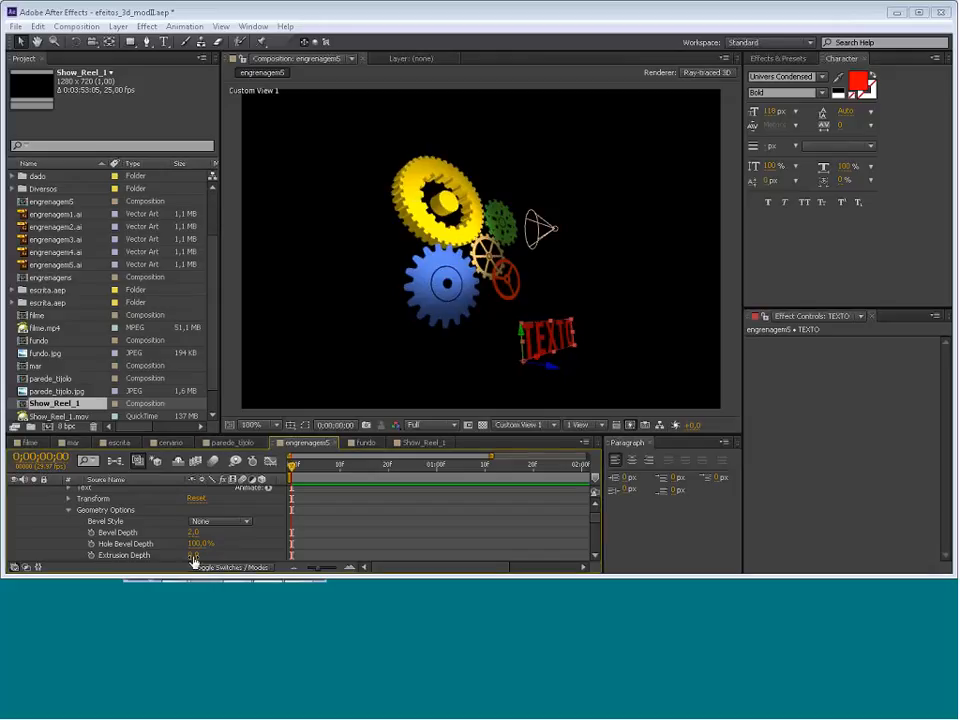
pyautogui.moveTo(192, 555); pyautogui.dragTo(220, 556)
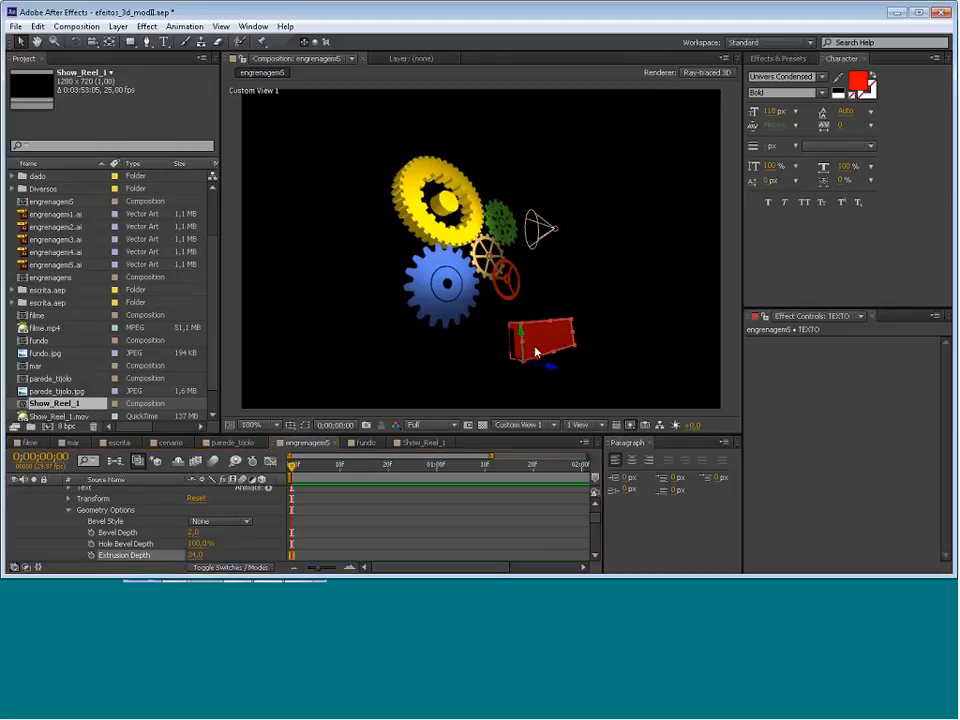
# Move the extruded text up in front of the gears, then orbit Custom View 1 to face the text
pyautogui.moveTo(521, 329); pyautogui.dragTo(517, 204)
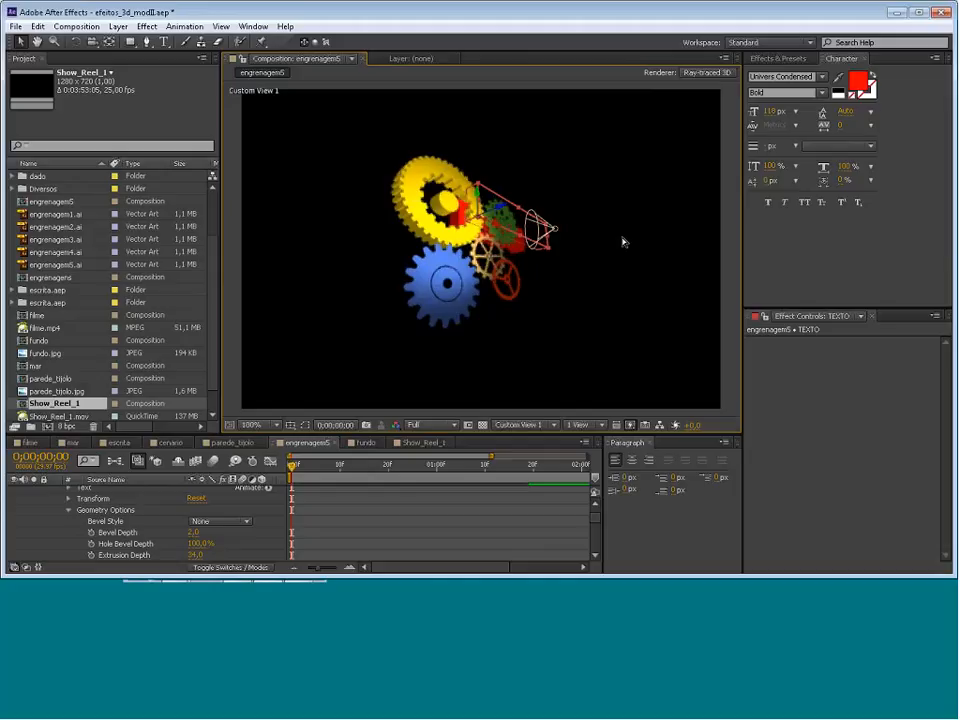
pyautogui.click(92, 46)
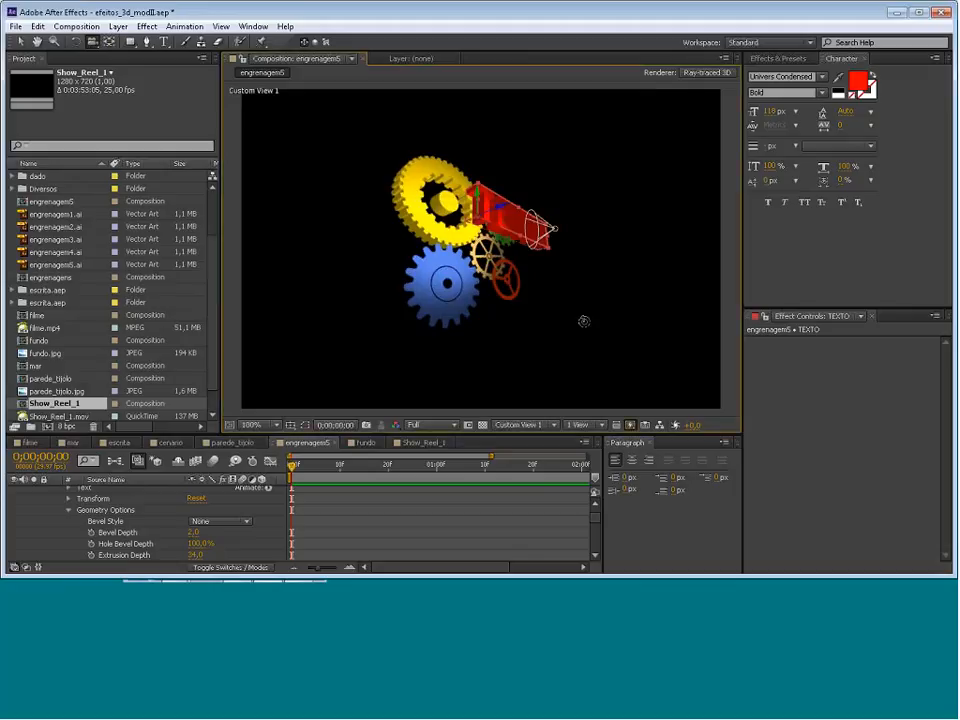
pyautogui.moveTo(583, 321); pyautogui.dragTo(575, 333)
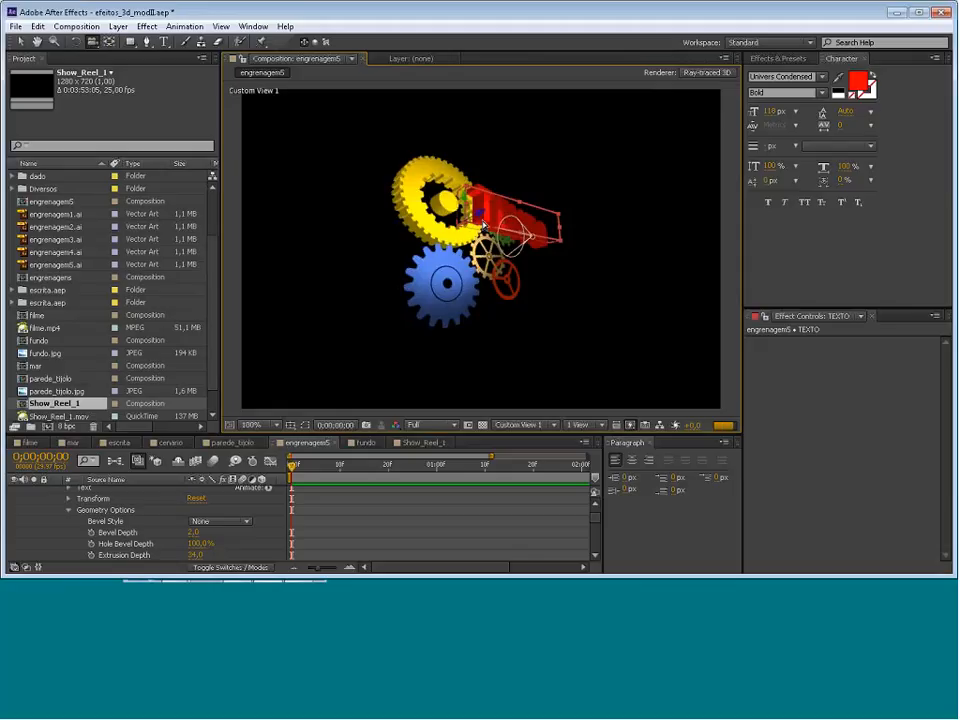
pyautogui.moveTo(483, 228); pyautogui.dragTo(481, 216)
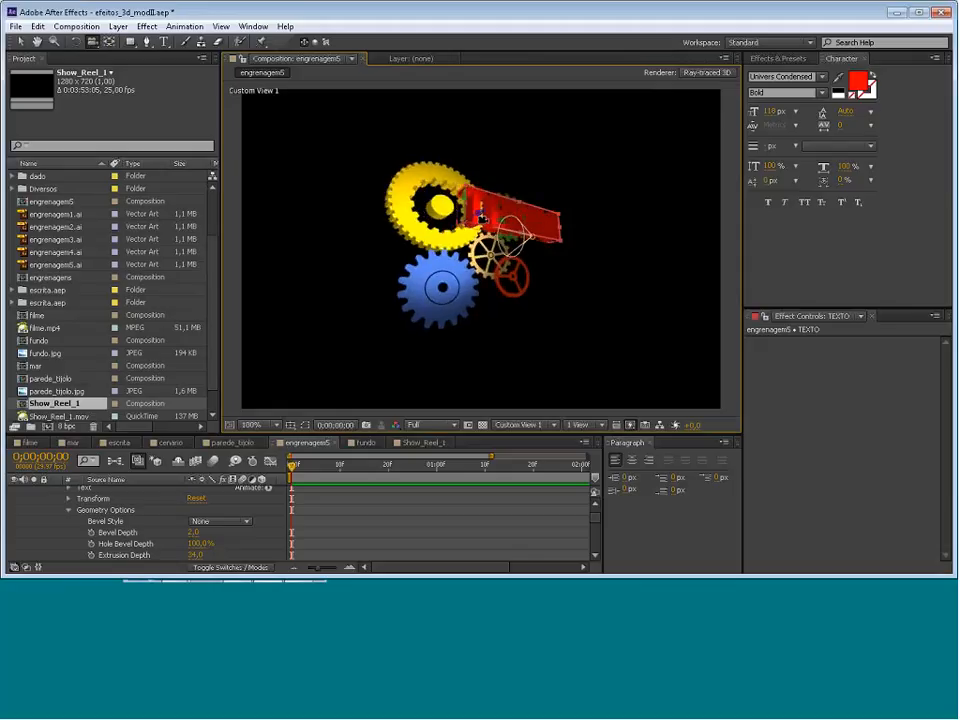
pyautogui.moveTo(508, 228); pyautogui.dragTo(314, 317)
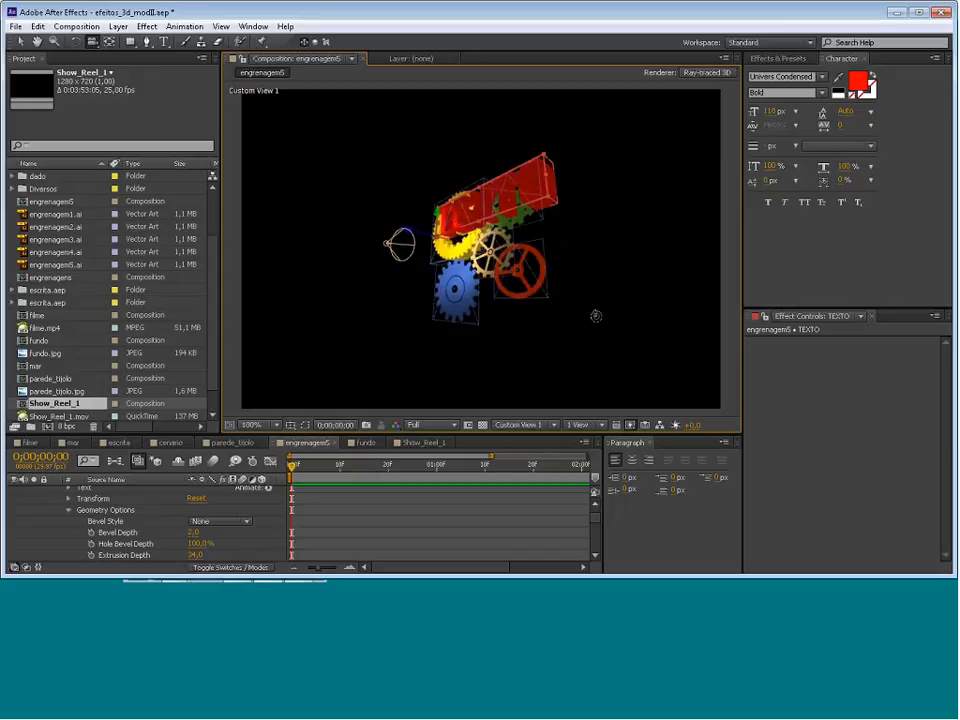
pyautogui.moveTo(596, 317); pyautogui.dragTo(598, 353)
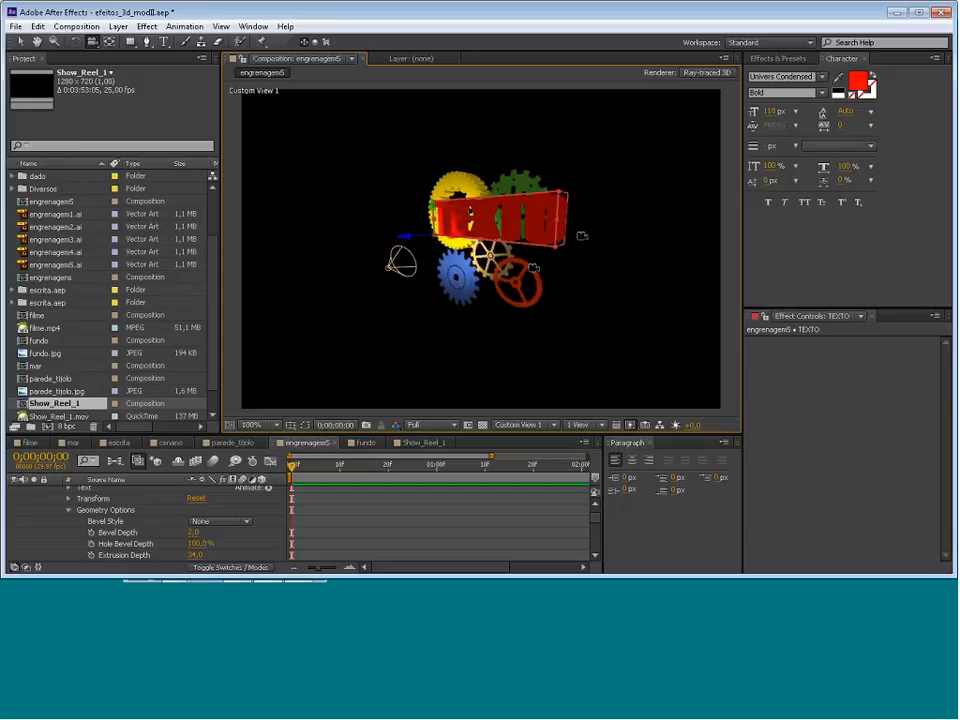
# In the Top view, pull the spot light back from the text and shift its point of interest to just behind the yellow gear
pyautogui.click(554, 425)
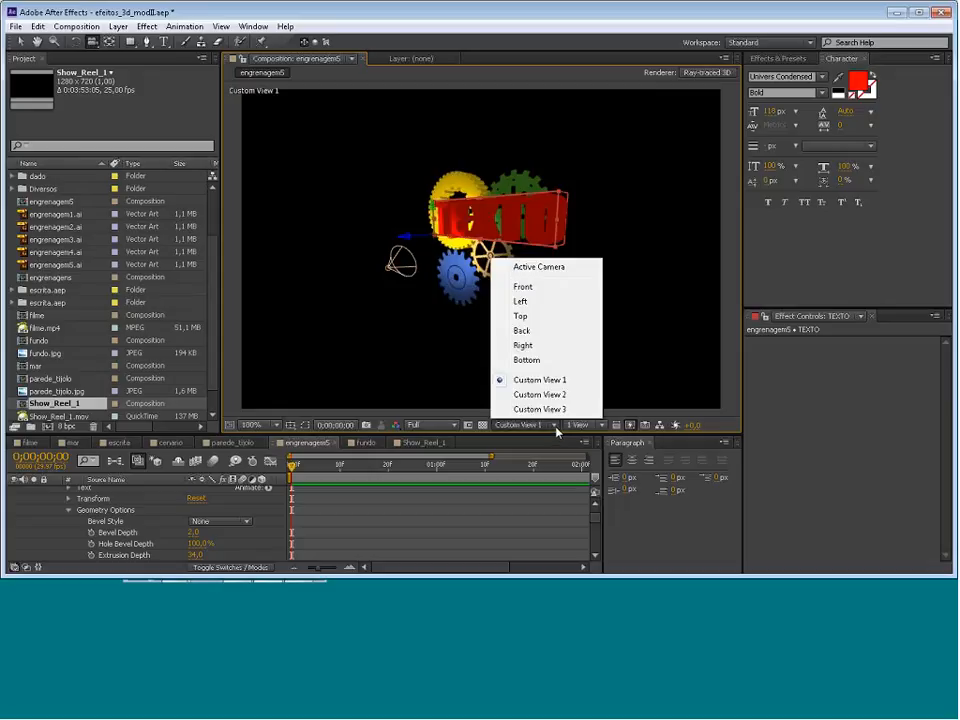
pyautogui.click(534, 316)
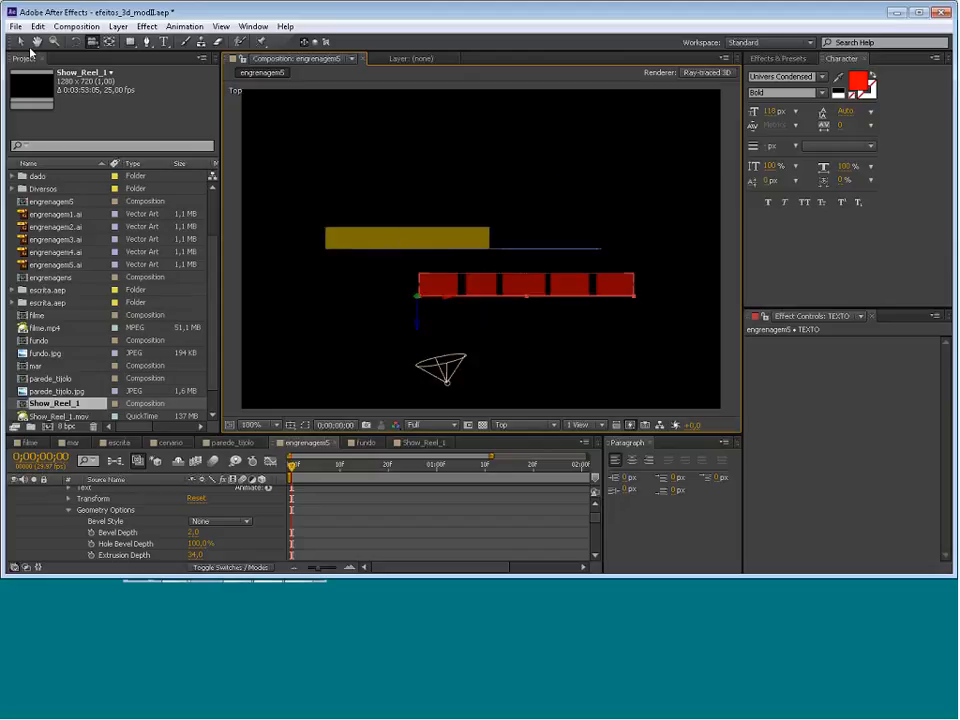
pyautogui.moveTo(446, 388); pyautogui.dragTo(514, 443)
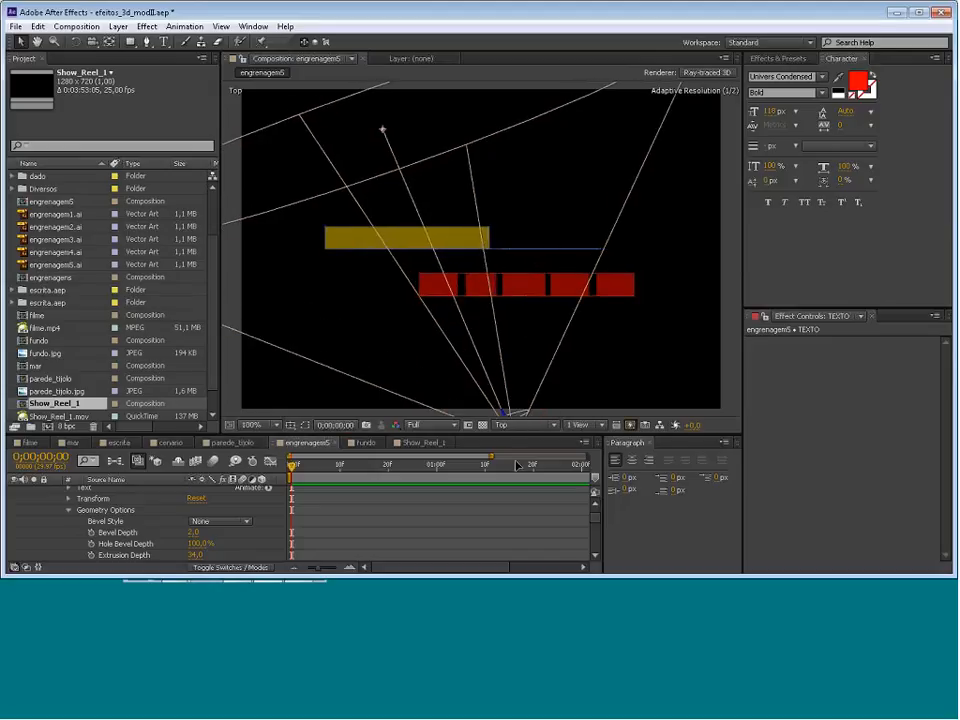
pyautogui.click(384, 130)
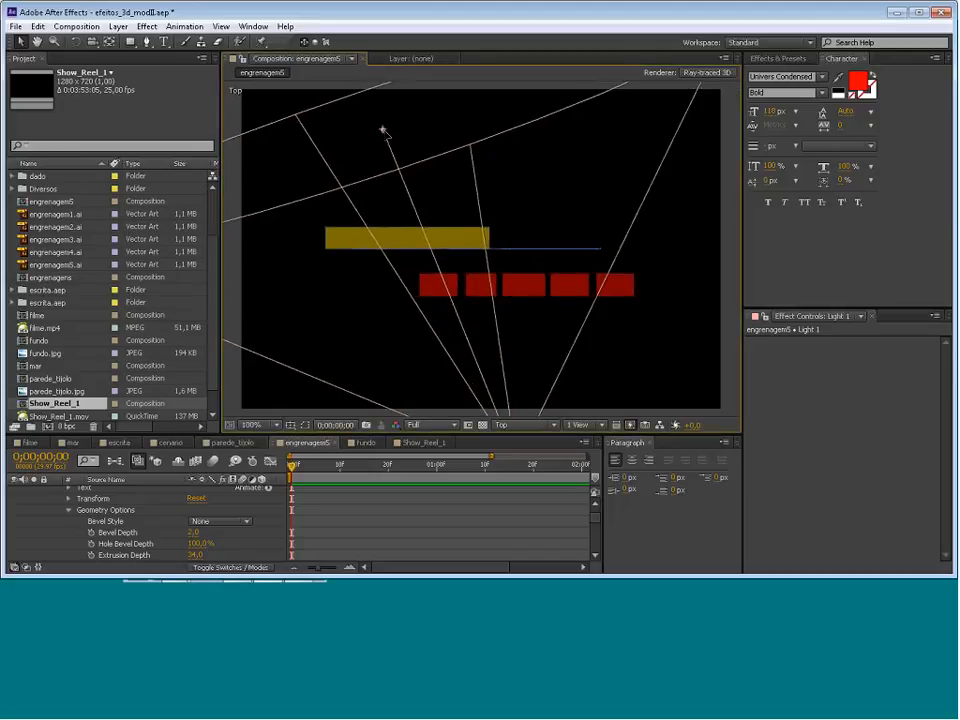
pyautogui.moveTo(384, 130); pyautogui.dragTo(468, 200)
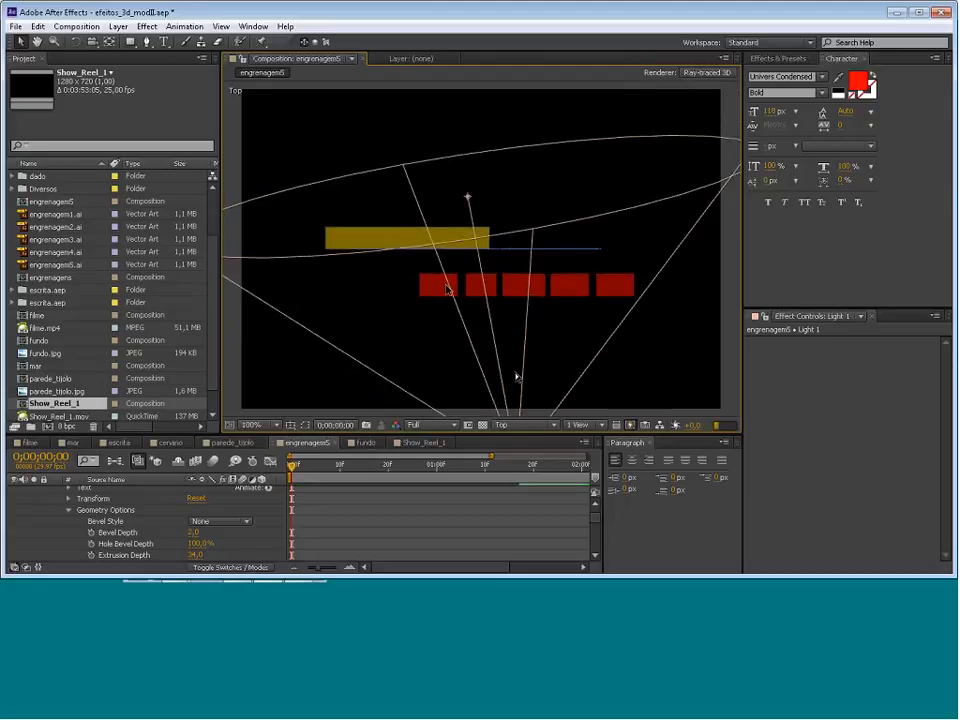
# In the Right view, move the spot light farther away from the text and gears
pyautogui.click(525, 425)
pyautogui.click(533, 355)
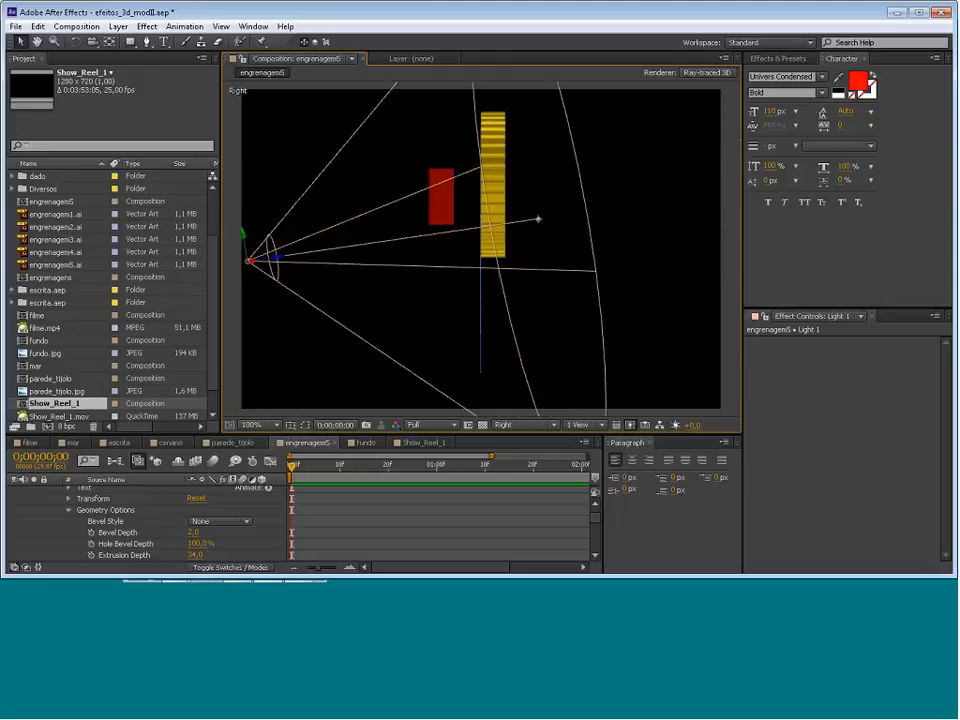
pyautogui.moveTo(243, 260); pyautogui.dragTo(185, 224)
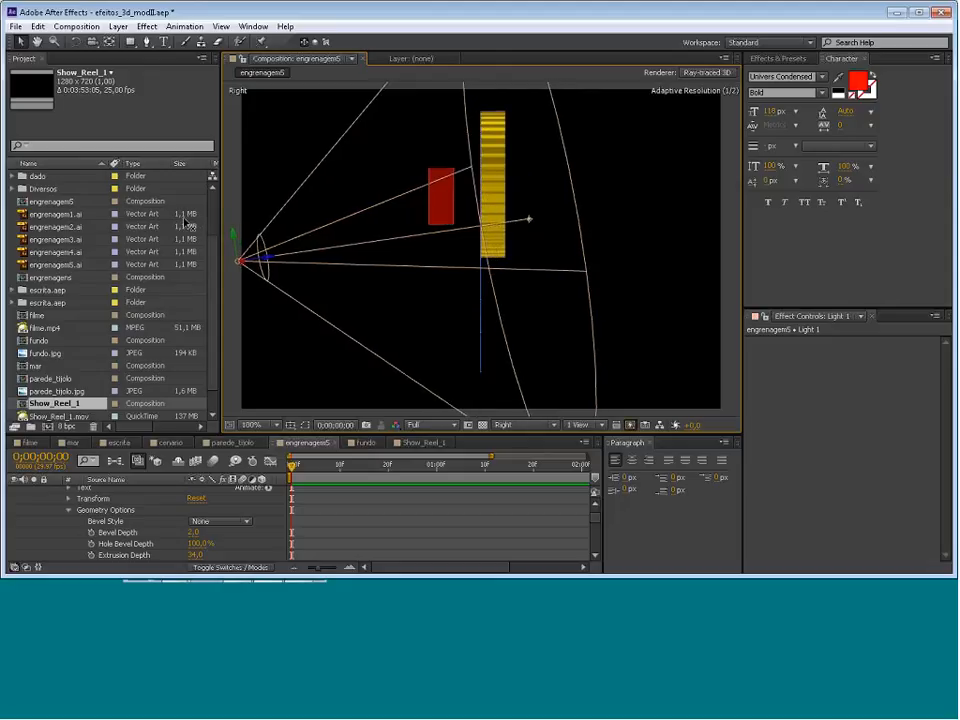
pyautogui.click(254, 315)
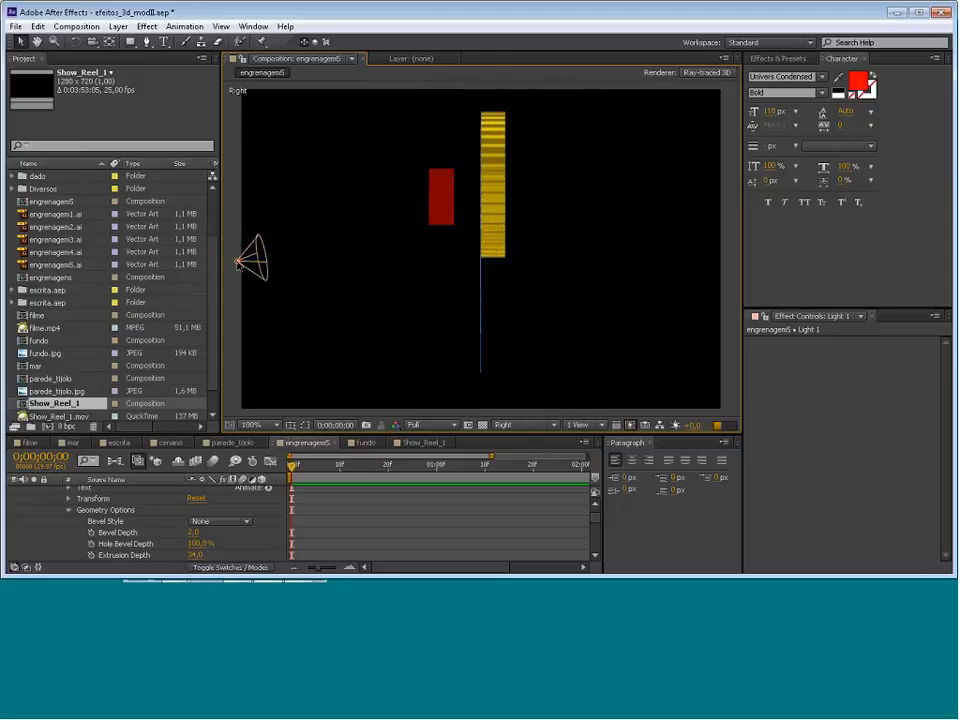
pyautogui.moveTo(240, 262); pyautogui.dragTo(180, 265)
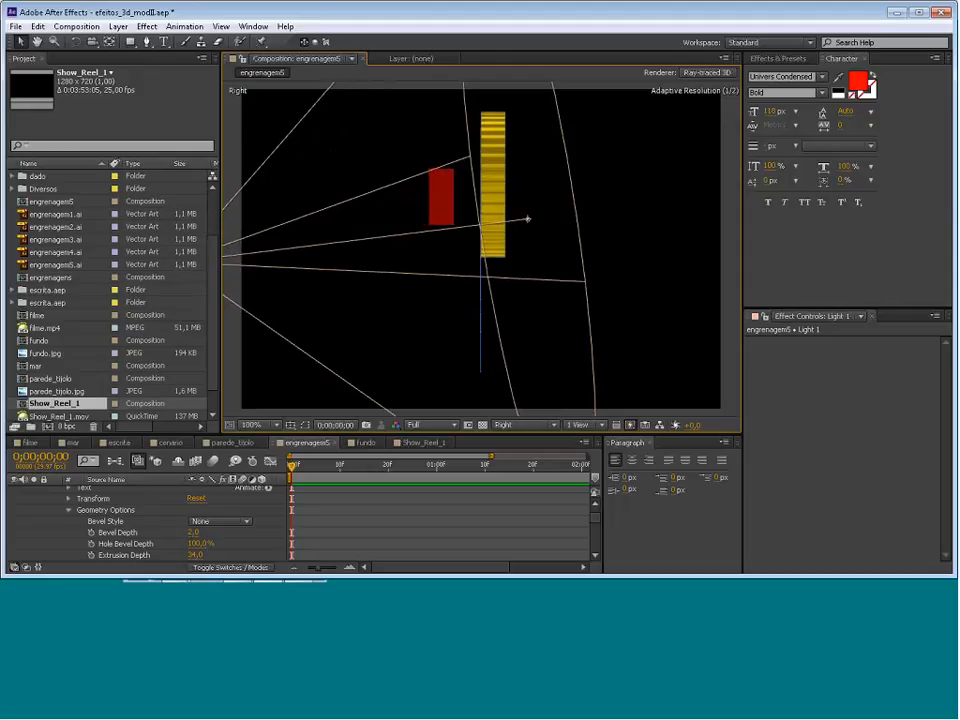
# Return to Custom View 1 and deselect the spot light to examine the lit text and gears
pyautogui.click(553, 425)
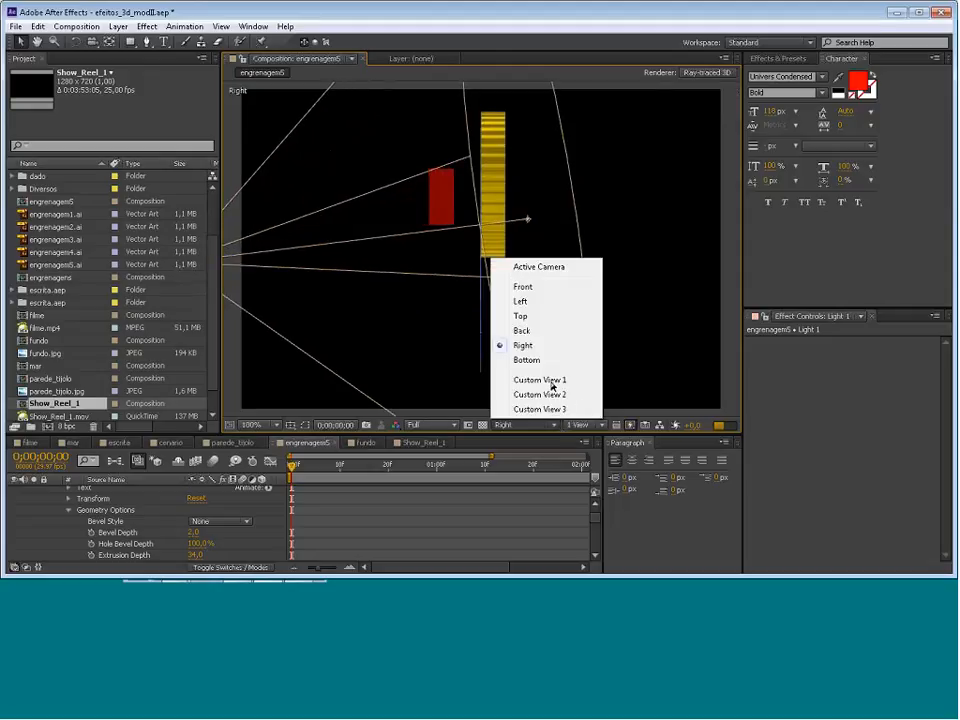
pyautogui.click(551, 380)
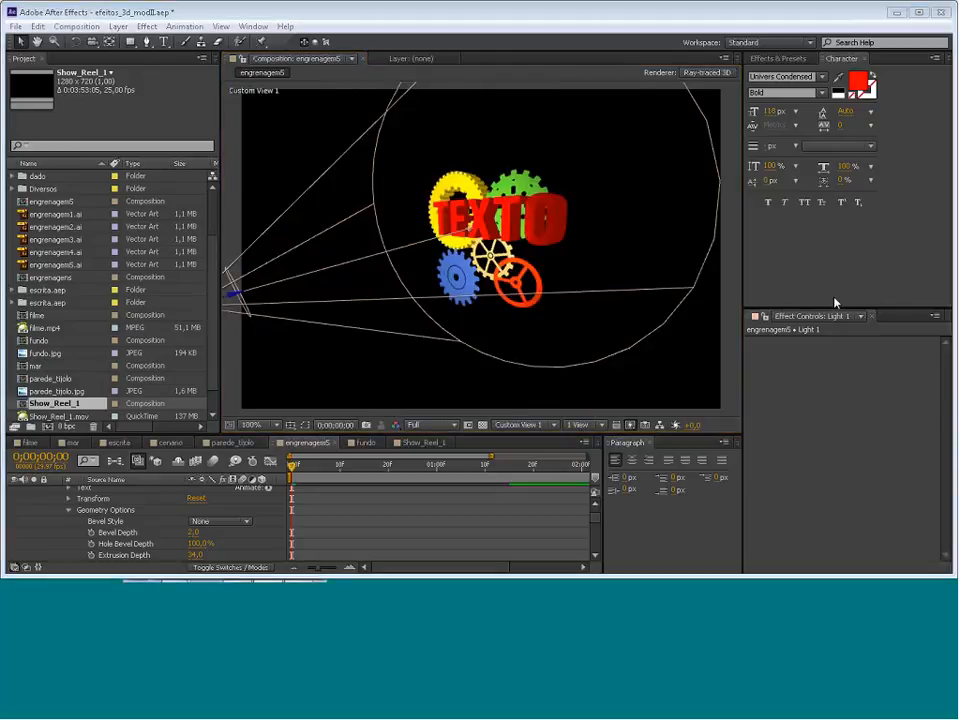
pyautogui.click(230, 411)
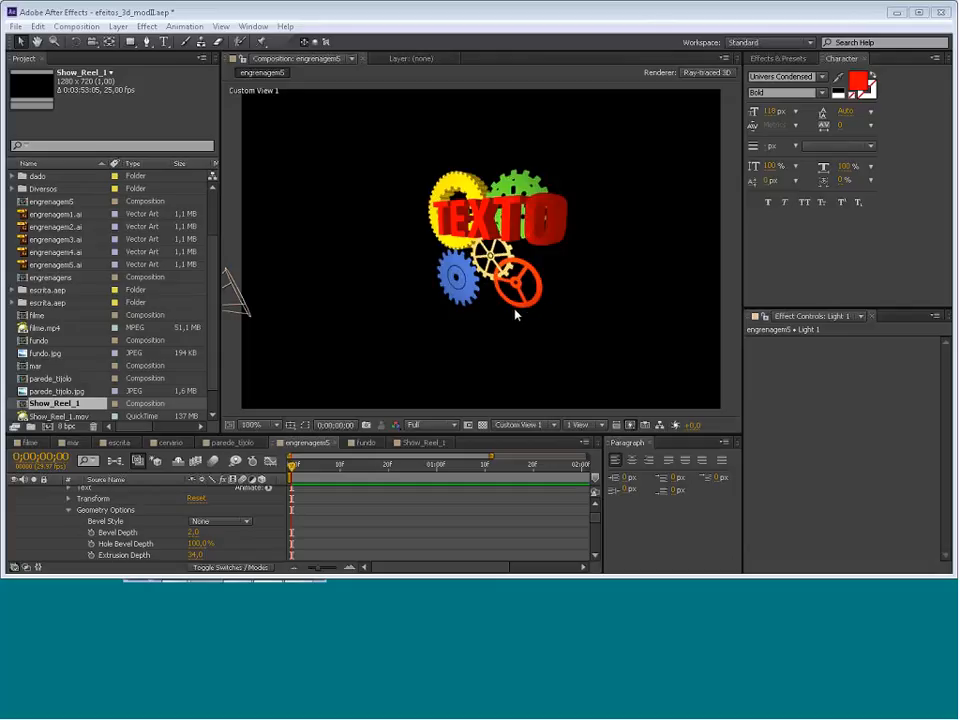
# Open the list of project file commands
pyautogui.click(15, 26)
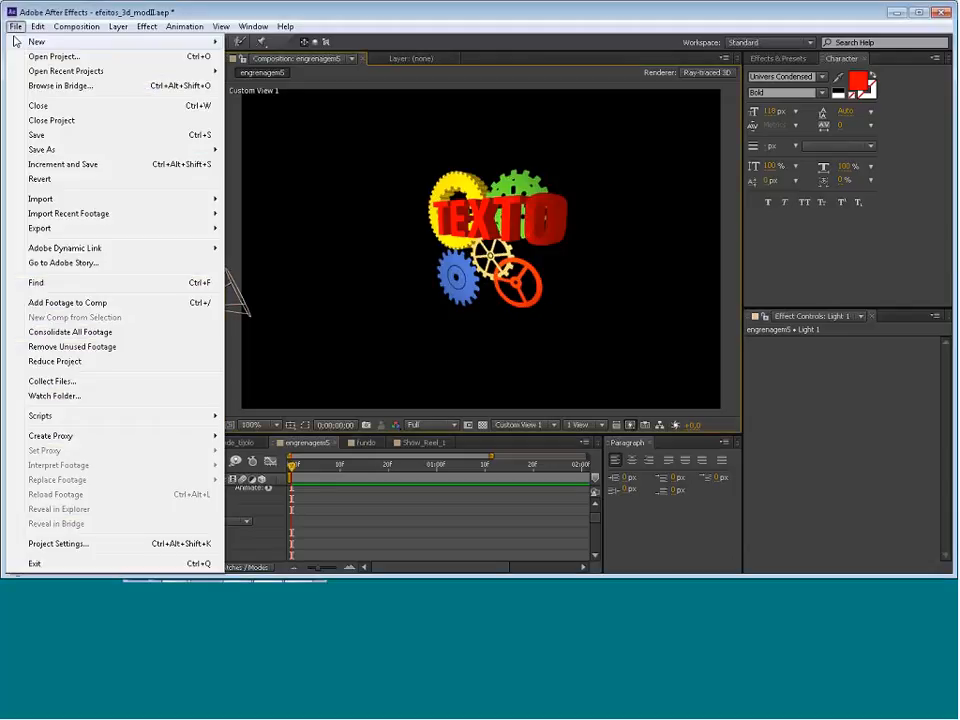
# Create a new composition 800 px wide and 600 px high
pyautogui.click(180, 24)
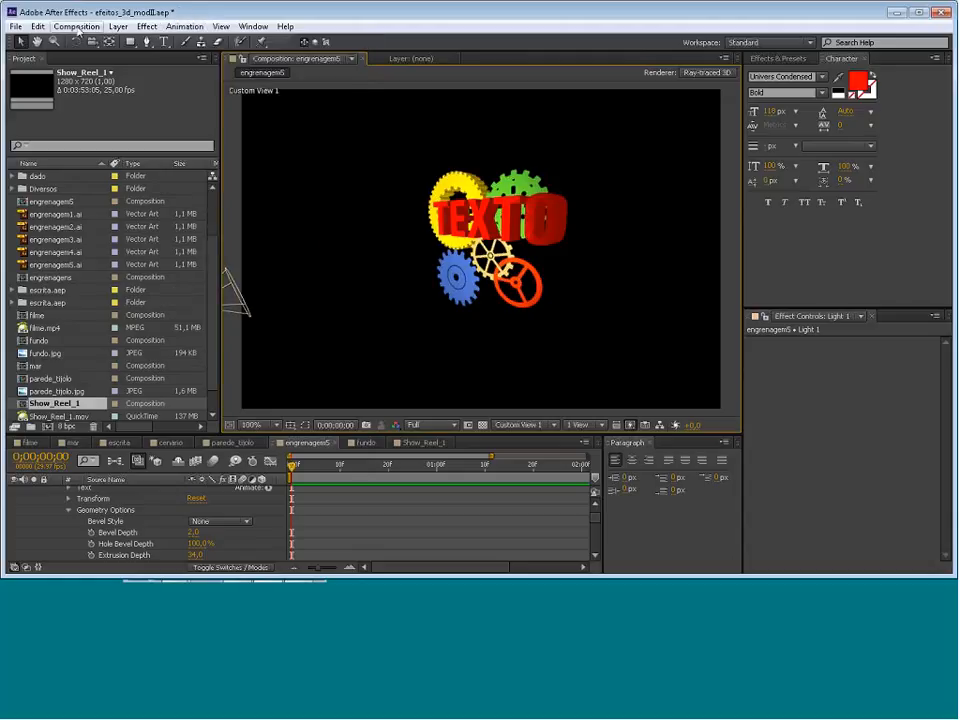
pyautogui.click(76, 26)
pyautogui.click(105, 41)
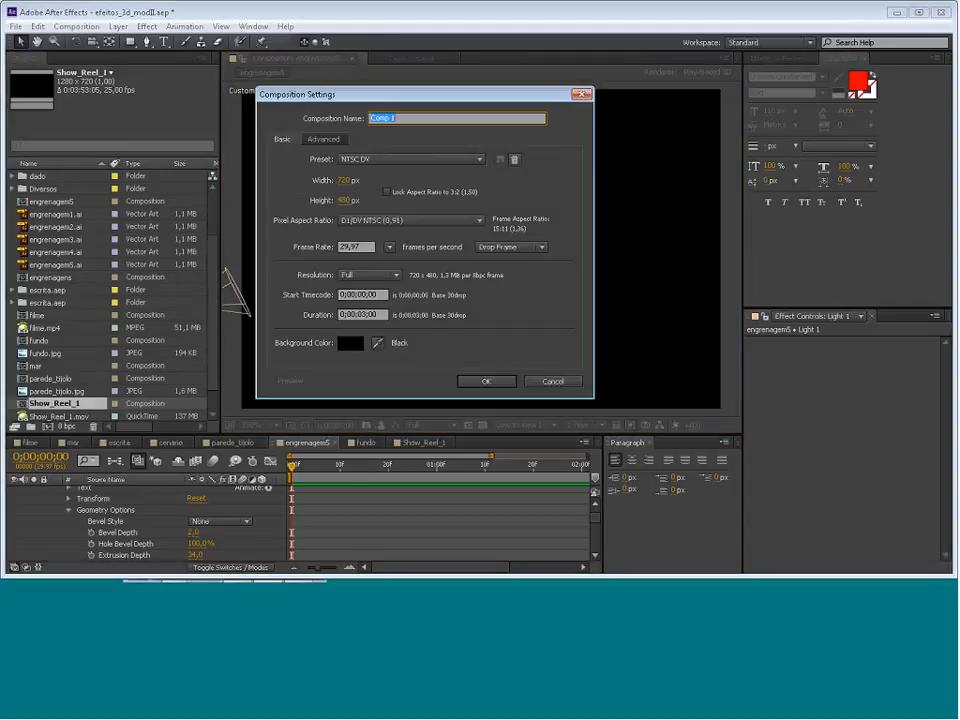
pyautogui.click(345, 181)
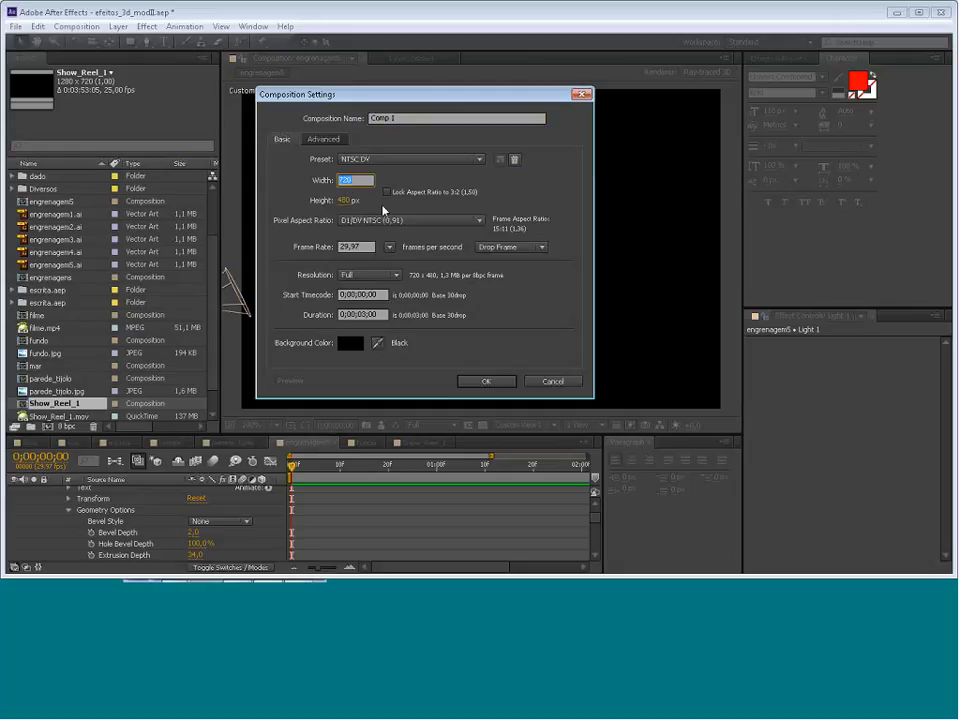
pyautogui.write('6')
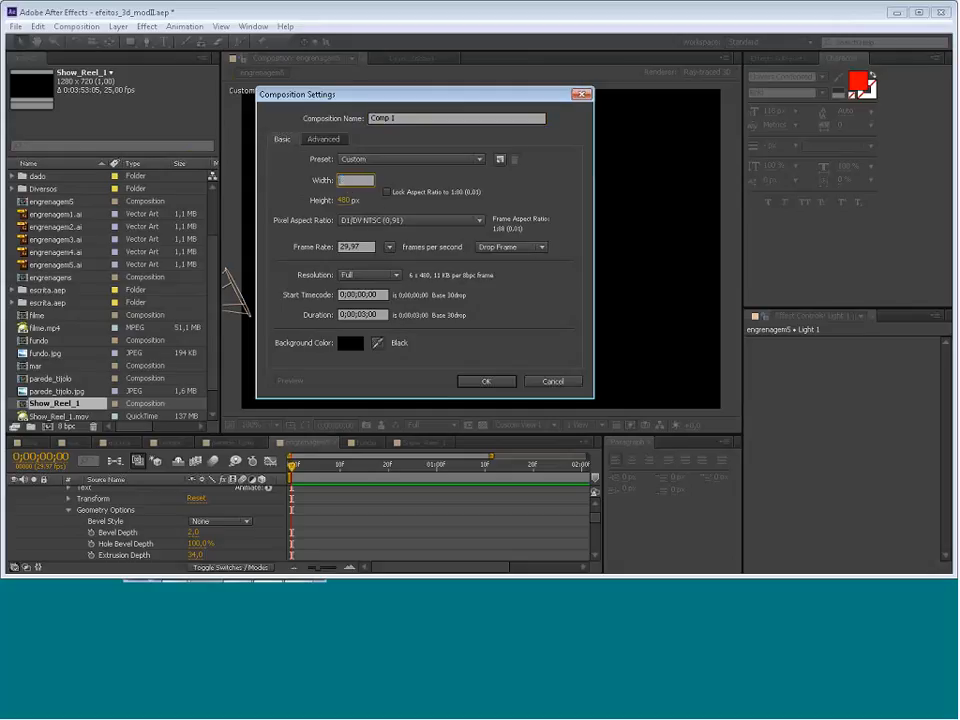
pyautogui.write('800')
pyautogui.click(341, 200)
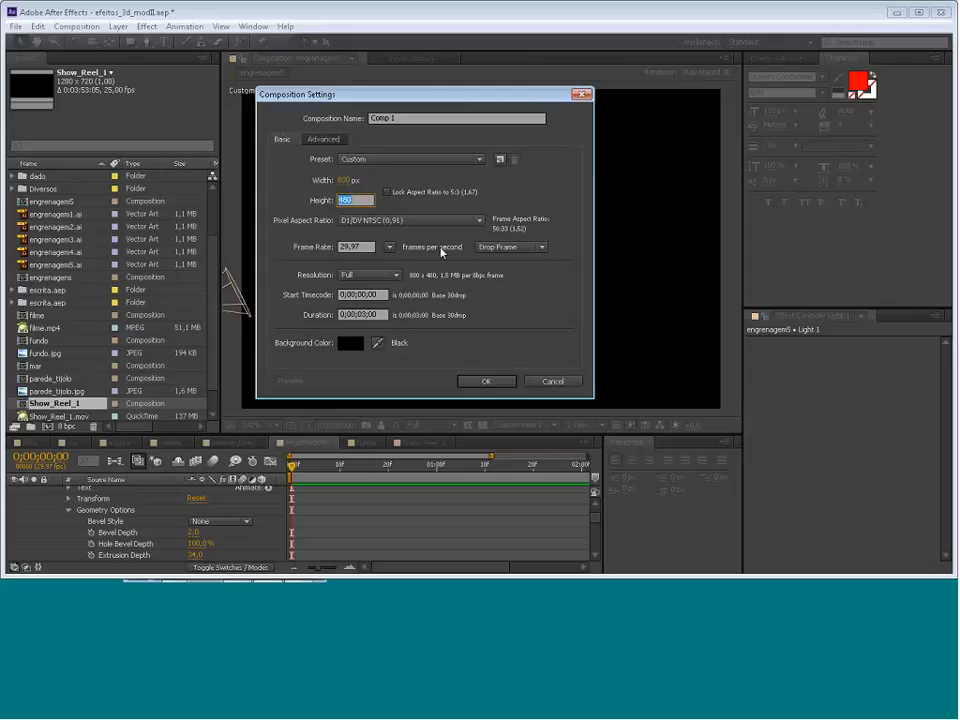
pyautogui.write('600')
pyautogui.click(497, 388)
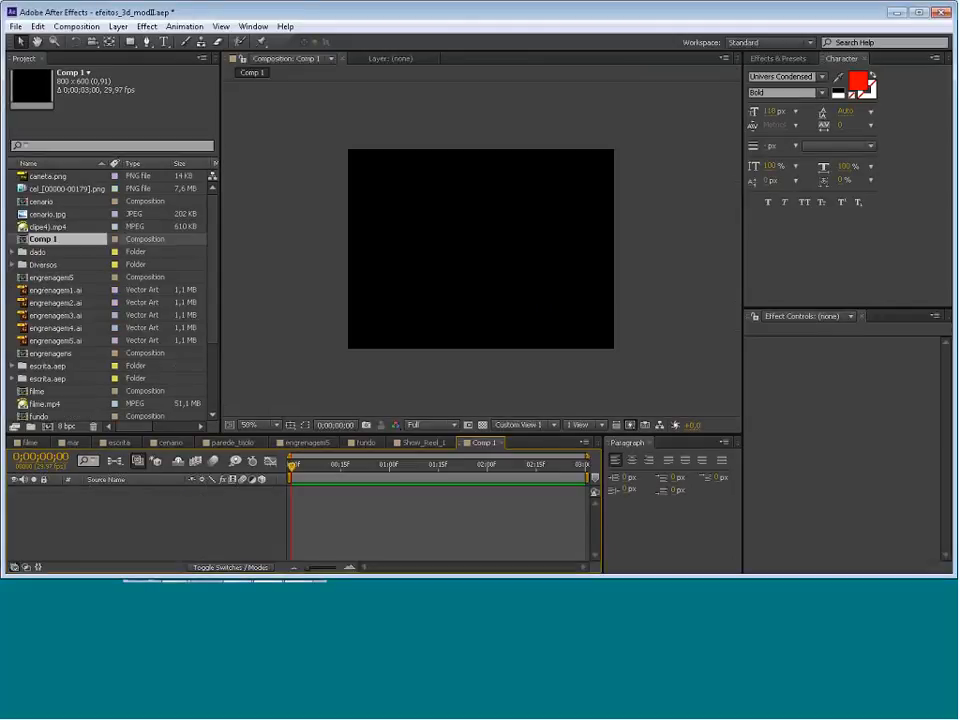
# Add diceTexture1.png through diceTexture6.png from the dado folder to the Comp 1 timeline
pyautogui.click(12, 252)
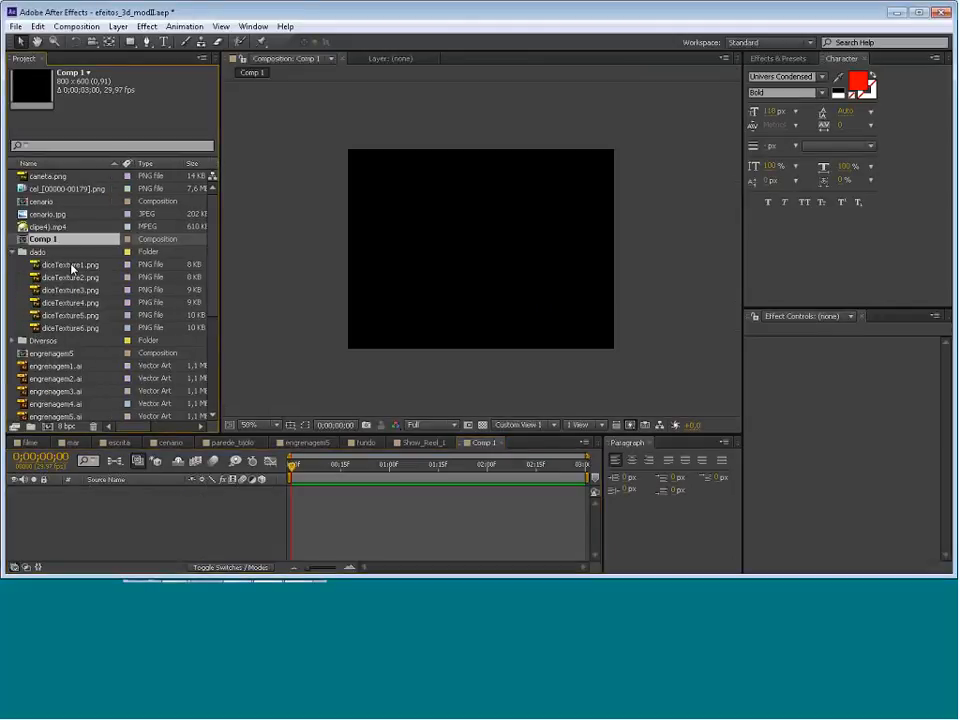
pyautogui.click(72, 268)
pyautogui.keyDown('shift'); pyautogui.click(70, 327); pyautogui.keyUp('shift')
pyautogui.moveTo(70, 327); pyautogui.dragTo(122, 508)
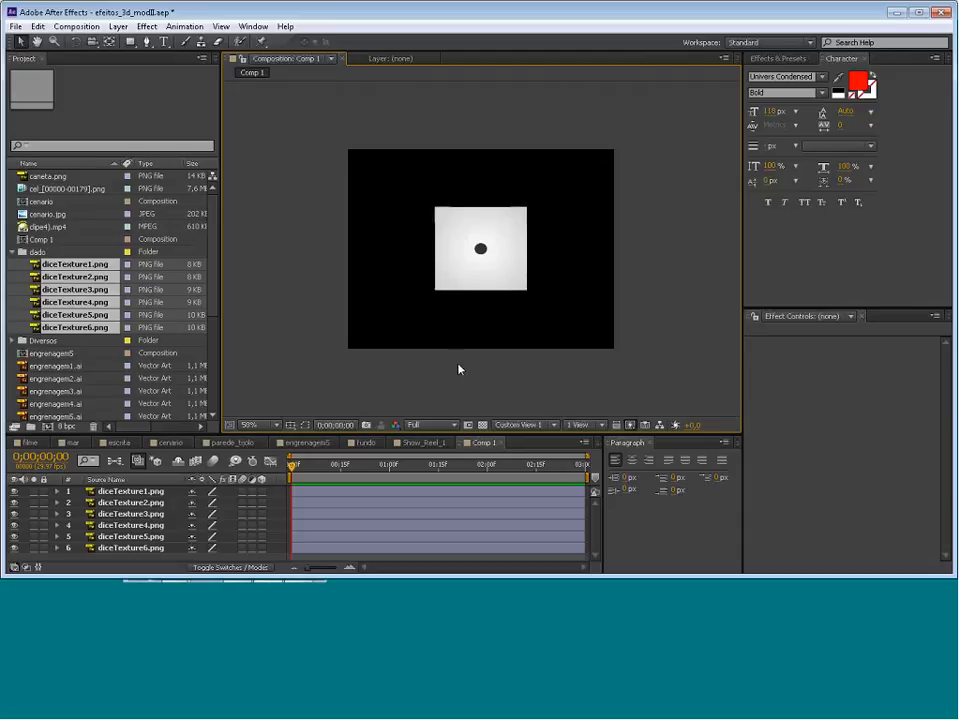
# Spread the stacked dice face layers apart across the composition
pyautogui.moveTo(505, 265); pyautogui.dragTo(365, 269)
pyautogui.moveTo(486, 247); pyautogui.dragTo(557, 164)
pyautogui.moveTo(473, 264); pyautogui.dragTo(458, 198)
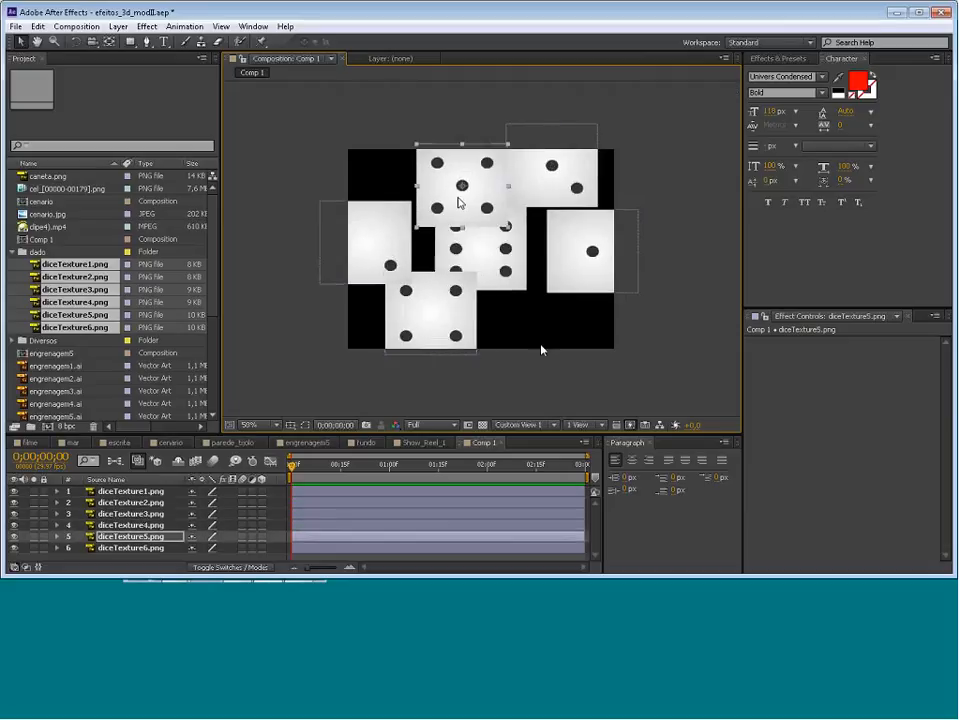
# Undo all the moves of the dice face layers
pyautogui.hotkey('ctrl', 'z')
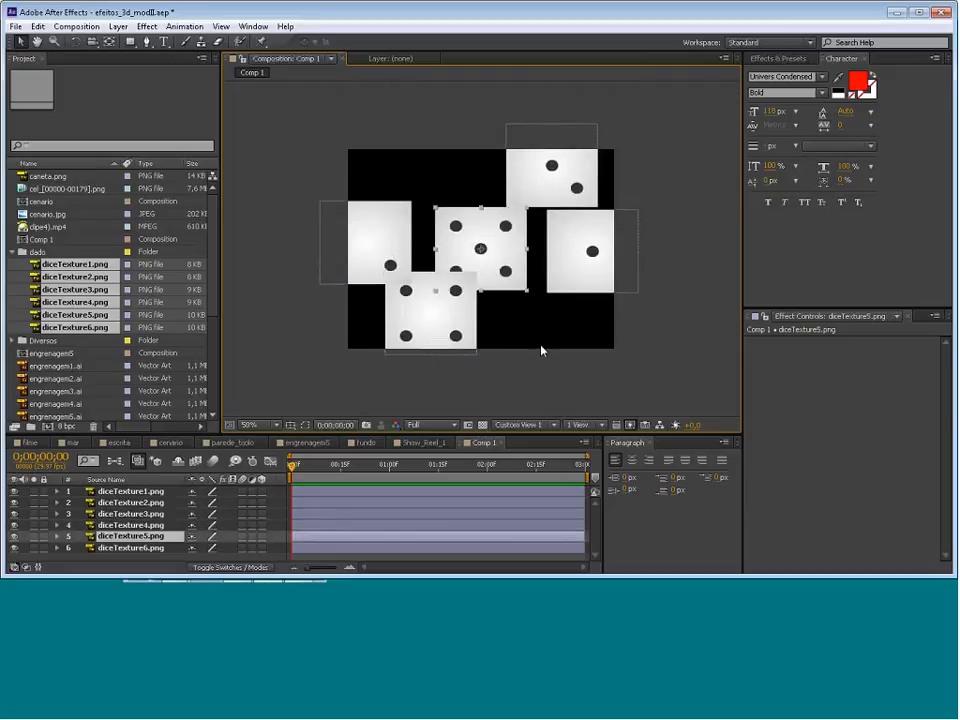
pyautogui.hotkey('ctrl', 'z')
pyautogui.hotkey('ctrl', 'z')
pyautogui.hotkey('ctrl', 'z')
pyautogui.hotkey('ctrl', 'z')
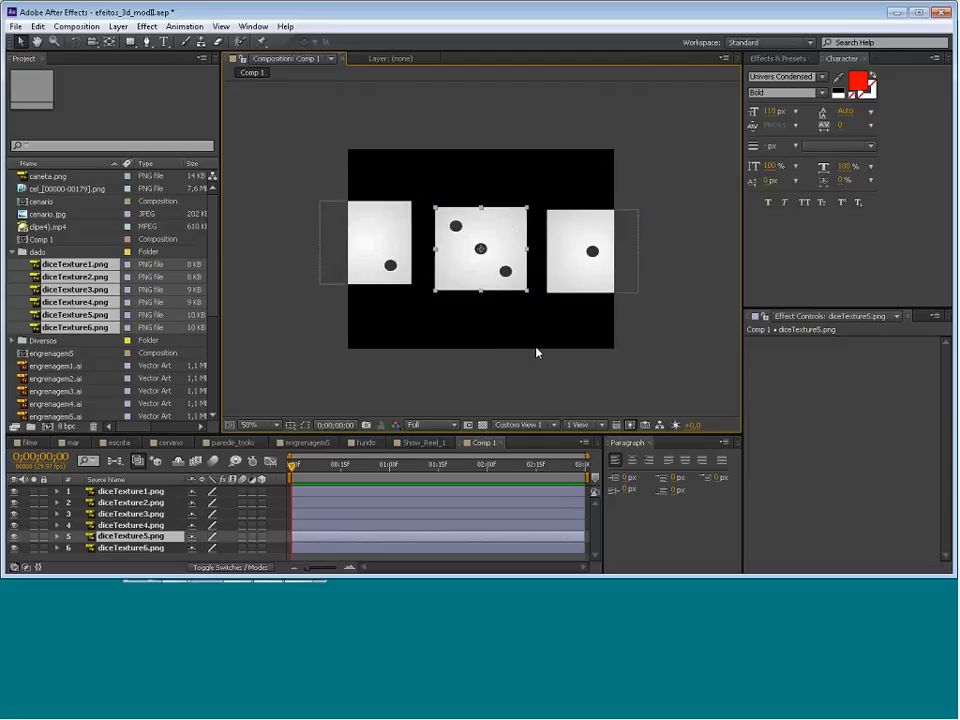
pyautogui.hotkey('ctrl', 'z')
pyautogui.hotkey('ctrl', 'z')
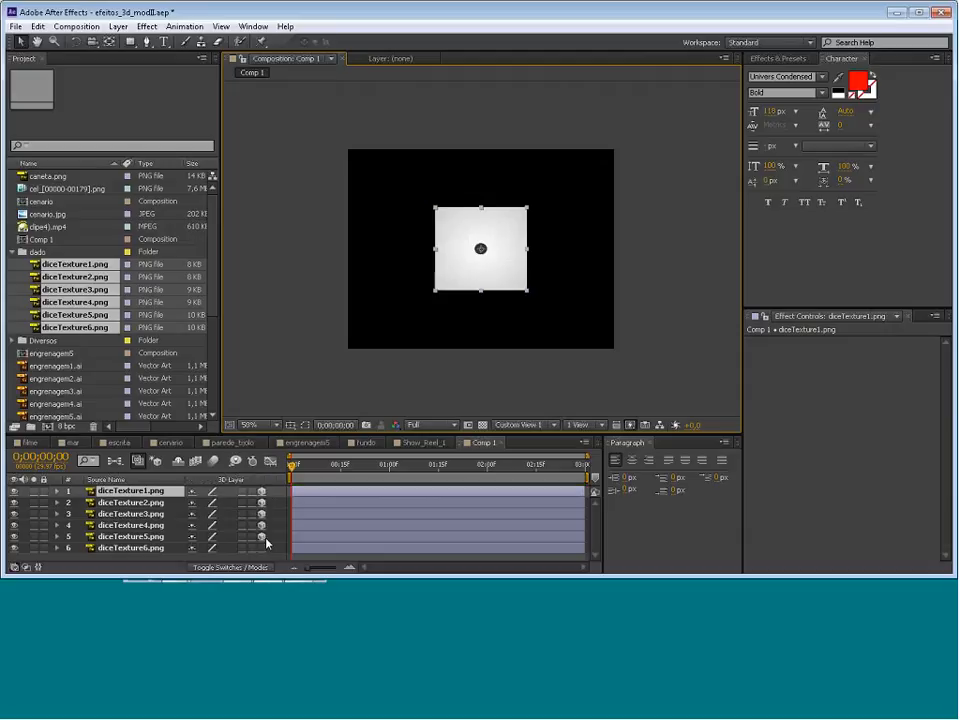
# Make all six dice texture layers 3D layers
pyautogui.moveTo(264, 492); pyautogui.dragTo(267, 551)
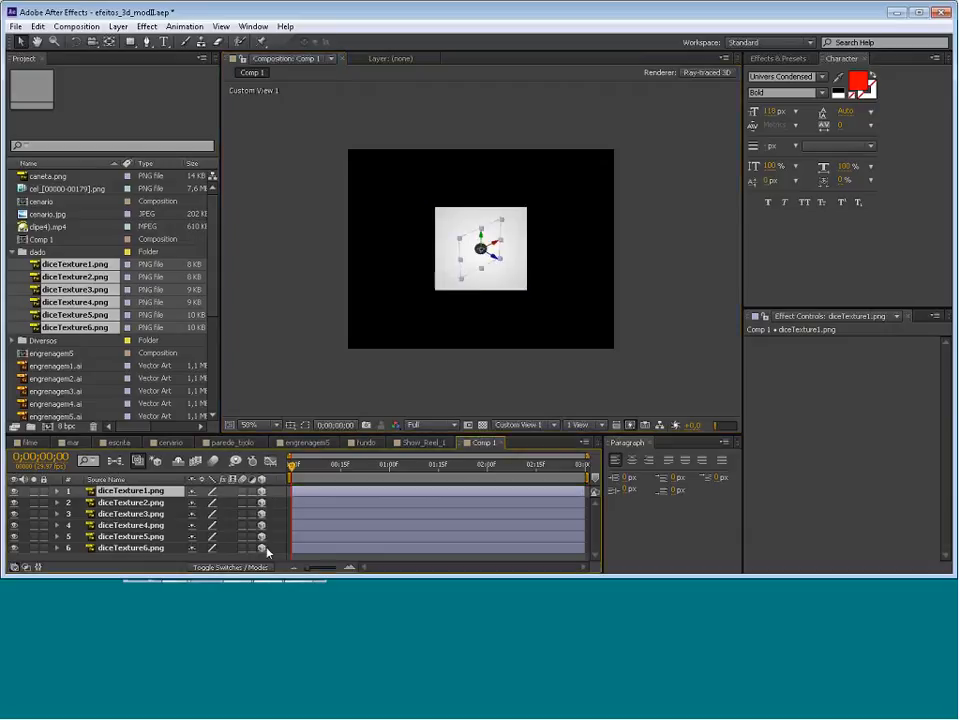
pyautogui.click(506, 356)
pyautogui.click(545, 425)
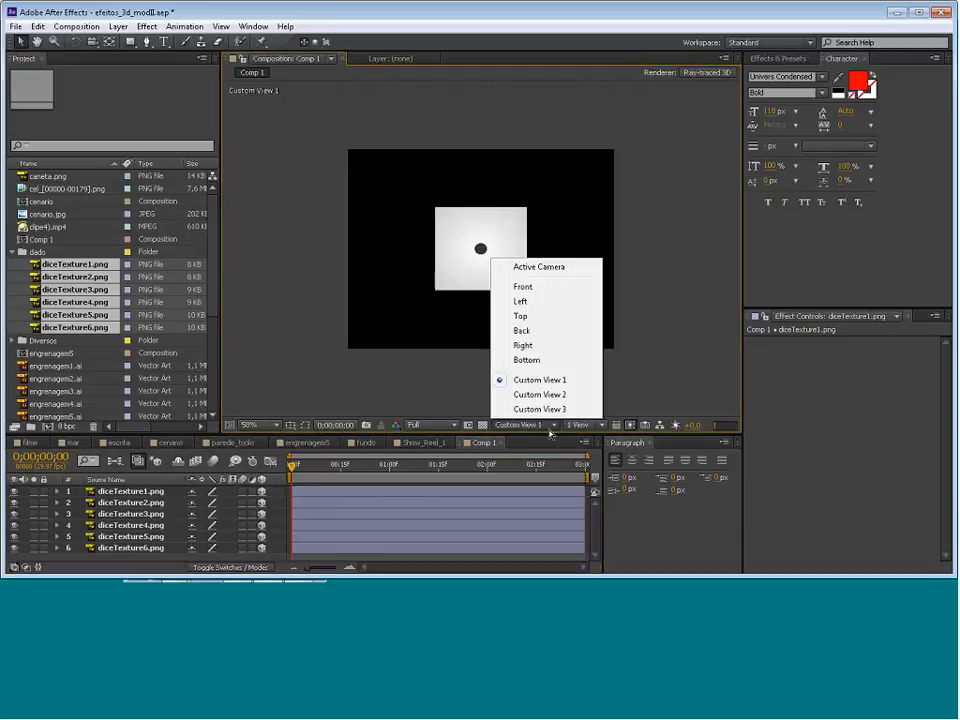
pyautogui.click(404, 390)
# Delete all dice texture layers from Comp 1 and switch the composition view to Active Camera
pyautogui.hotkey('ctrl', 'a')
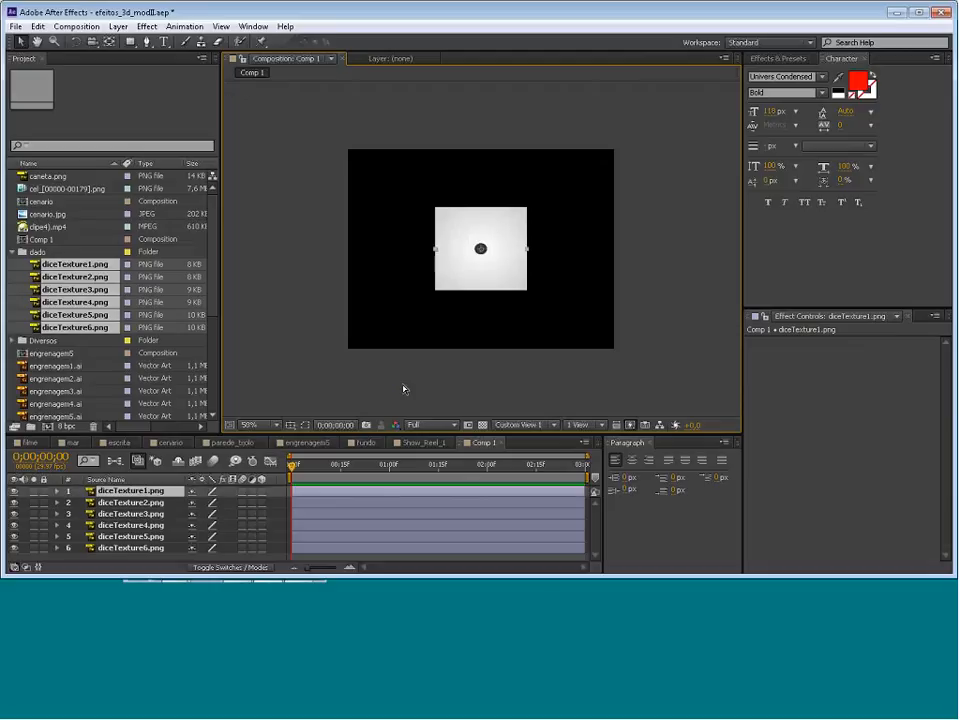
pyautogui.press('Delete')
pyautogui.click(553, 425)
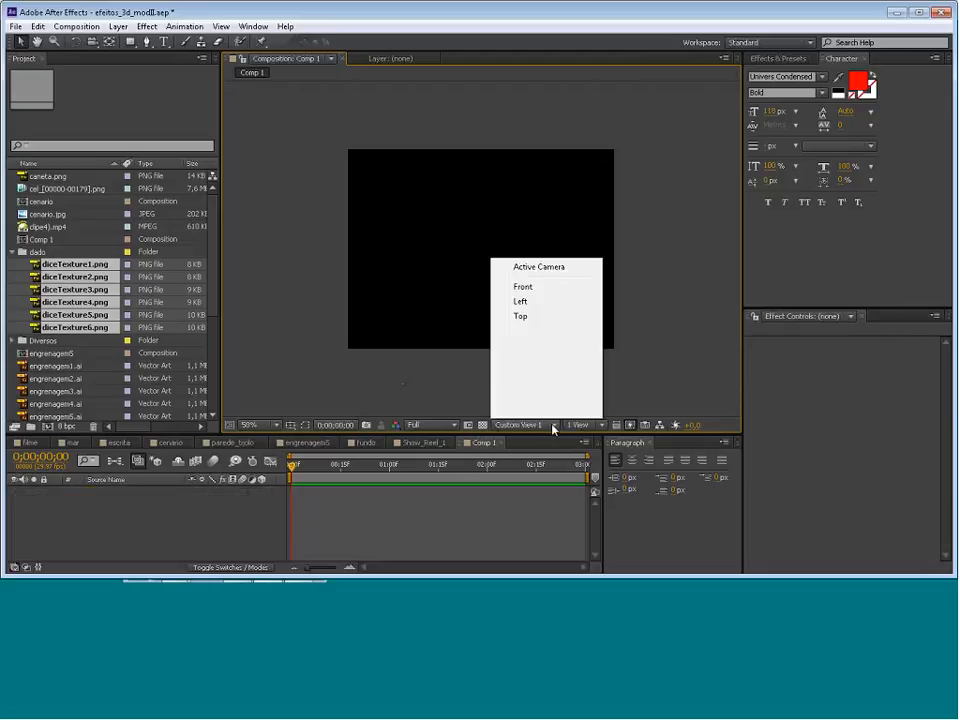
pyautogui.click(537, 268)
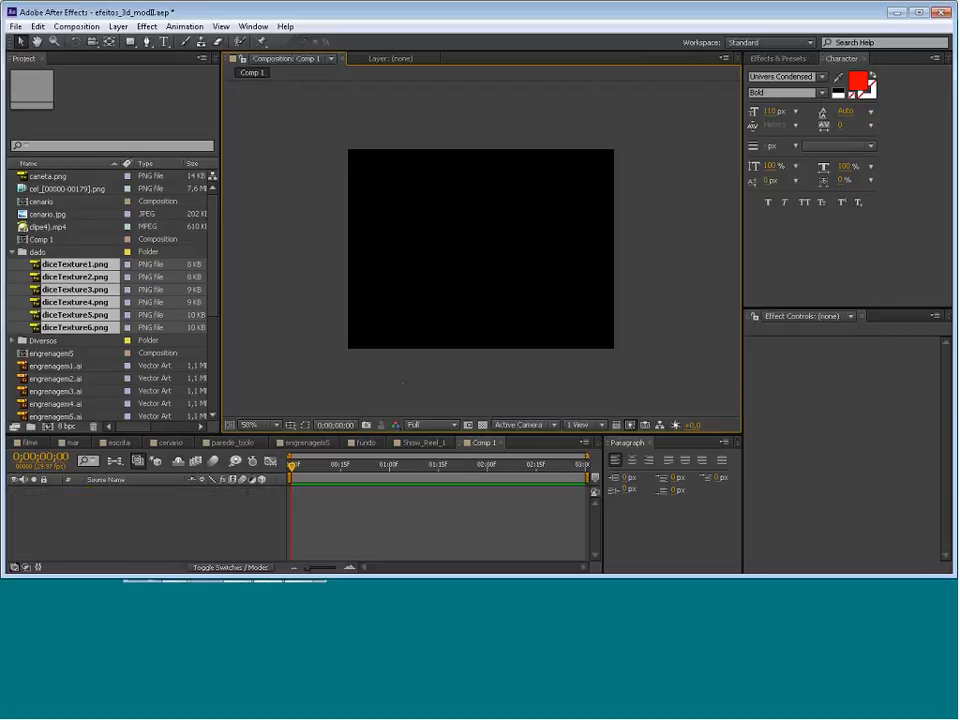
# Add the six dice textures to Comp 1 again and make all of them 3D layers
pyautogui.moveTo(65, 281); pyautogui.dragTo(245, 503)
pyautogui.click(261, 503)
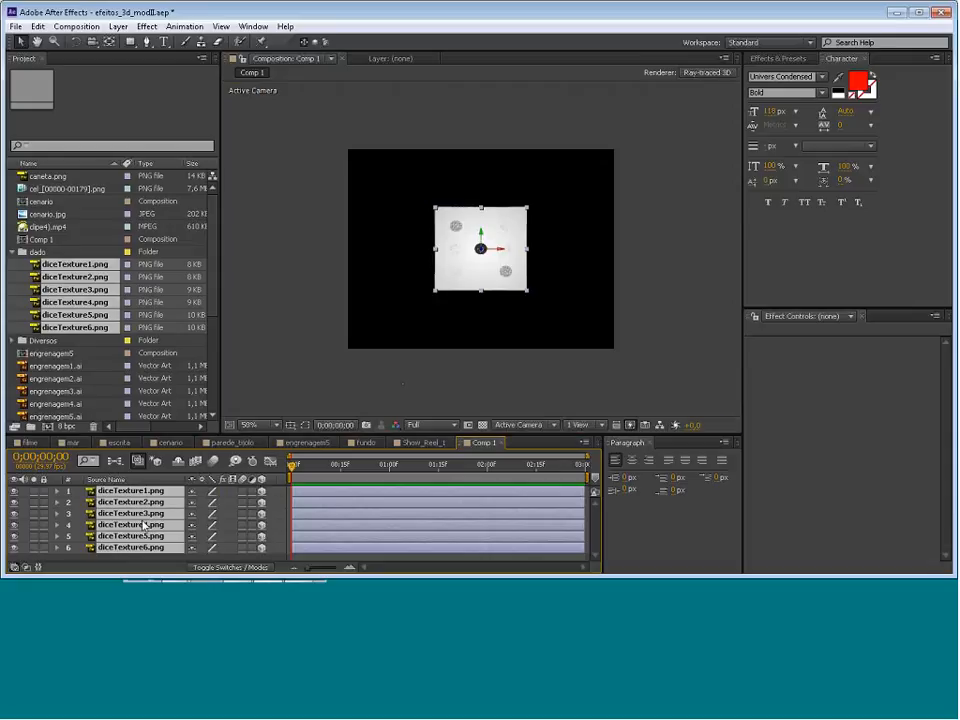
pyautogui.click(263, 492)
pyautogui.click(263, 492)
pyautogui.click(263, 492)
pyautogui.click(263, 492)
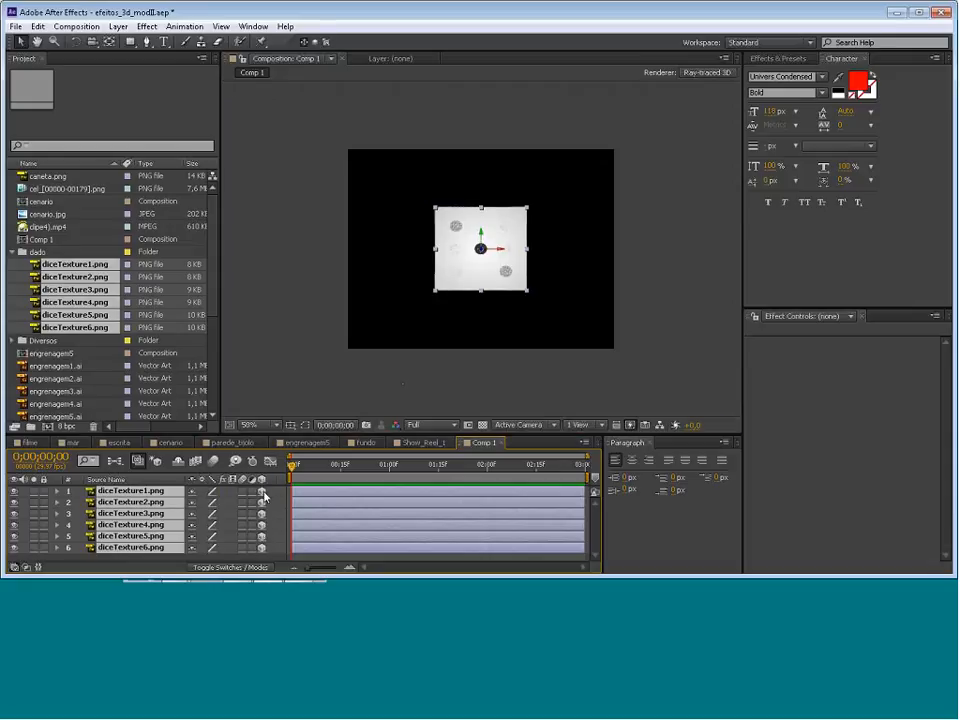
pyautogui.click(373, 389)
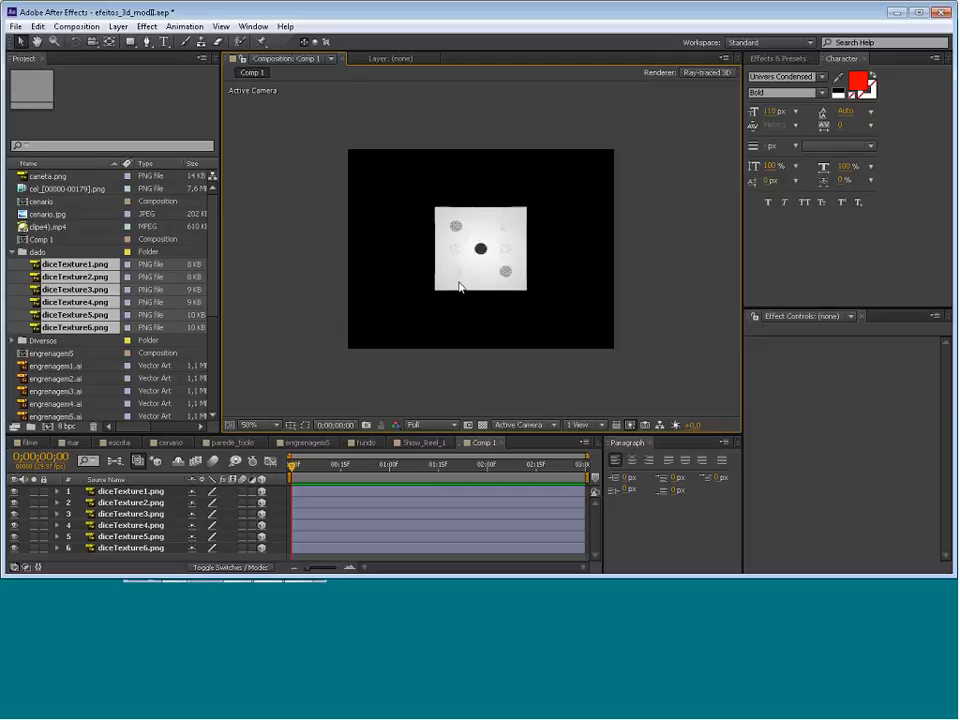
# Show the rotation properties of all six dice layers and set their X orientation to 90°
pyautogui.click(119, 493)
pyautogui.keyDown('shift'); pyautogui.click(134, 548); pyautogui.keyUp('shift')
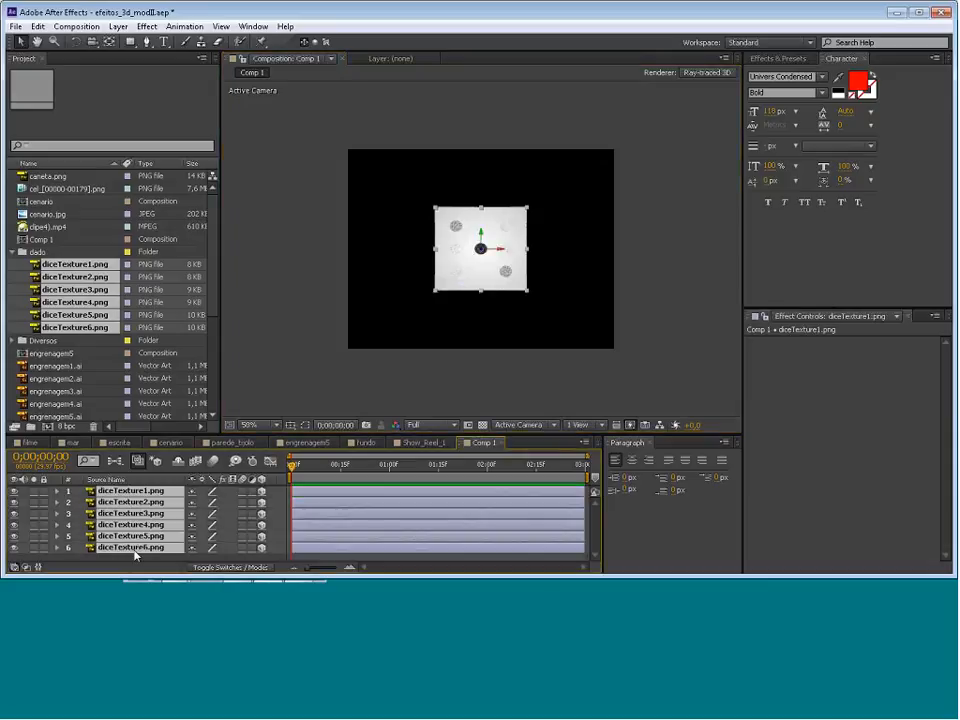
pyautogui.press('r')
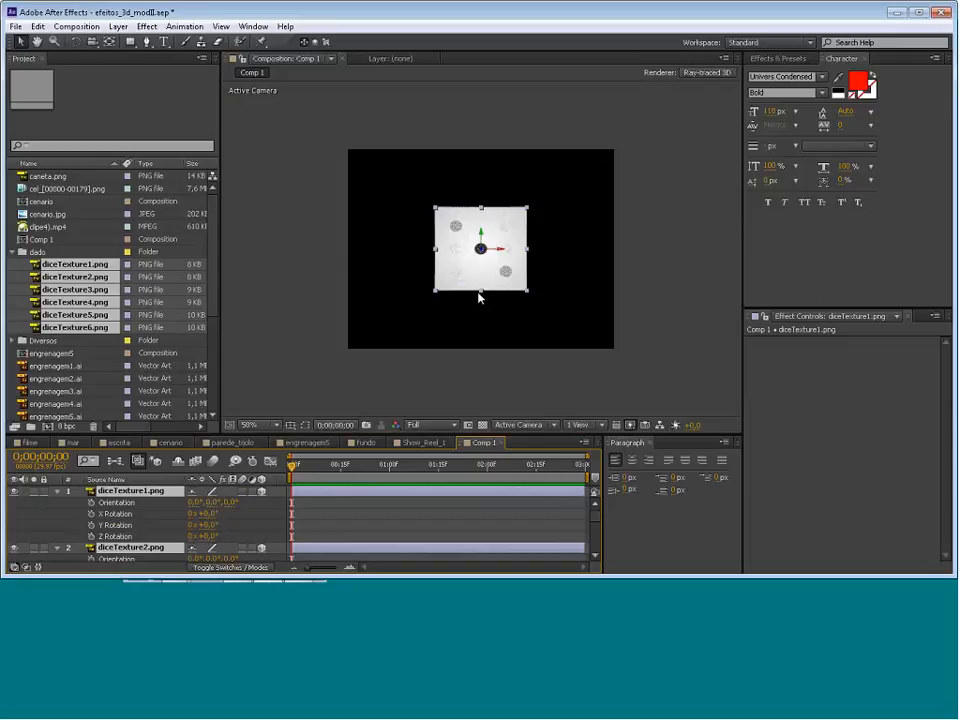
pyautogui.click(196, 503)
pyautogui.write('90')
pyautogui.press('Return')
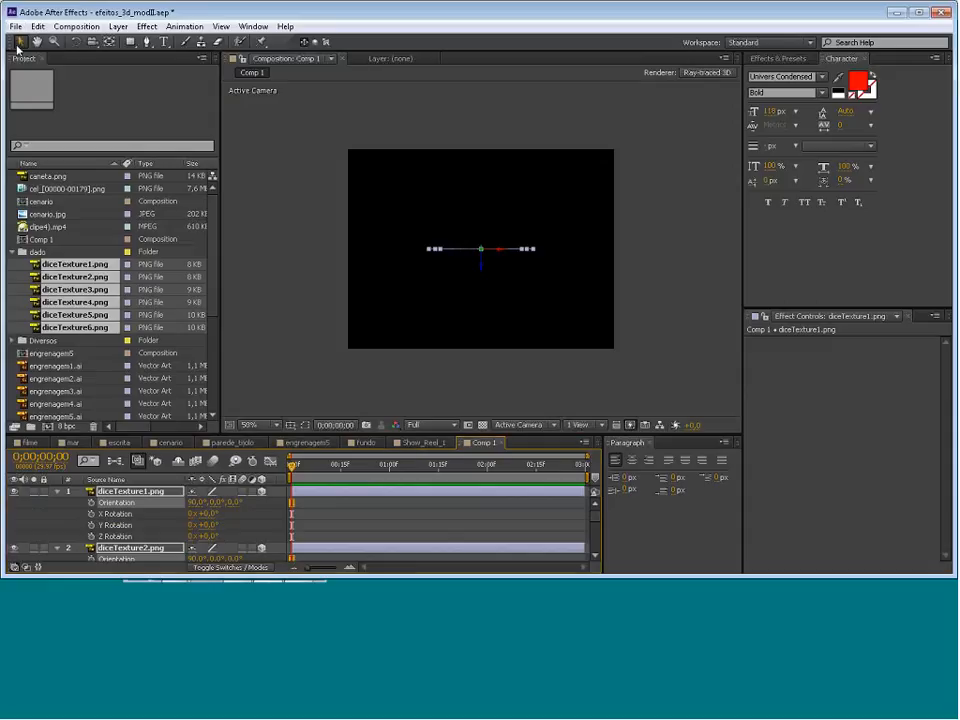
pyautogui.click(313, 393)
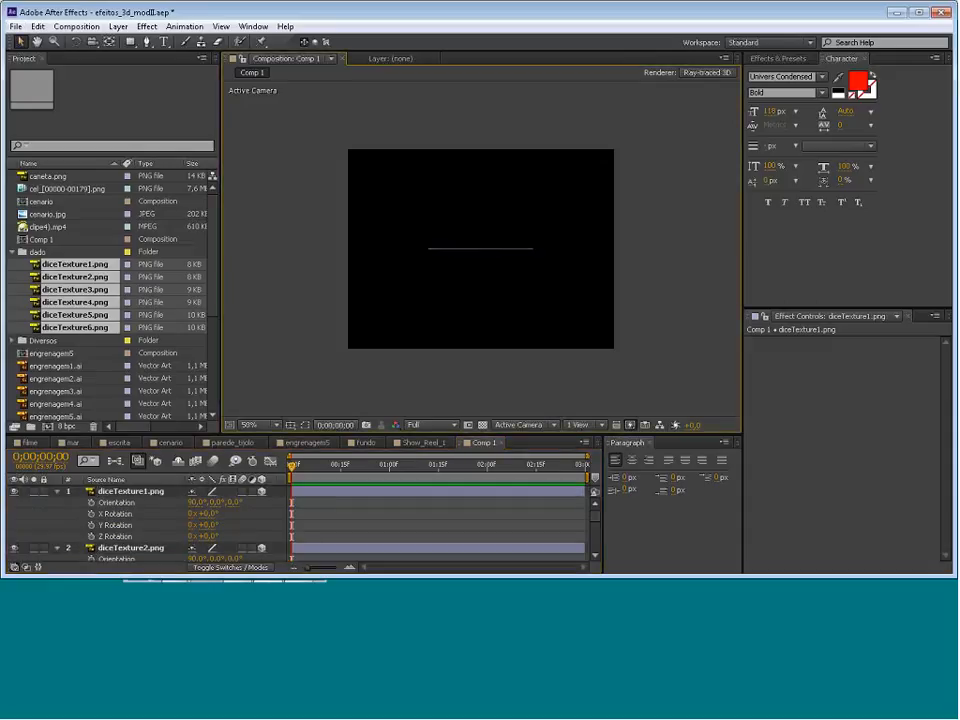
pyautogui.click(140, 549)
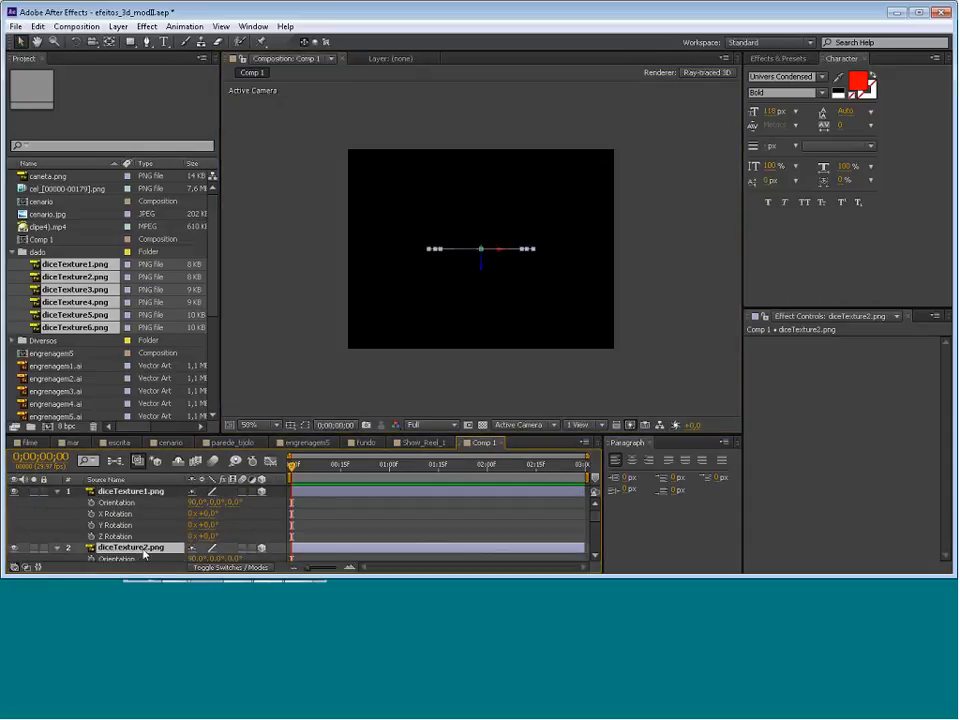
pyautogui.click(917, 12)
pyautogui.click(922, 12)
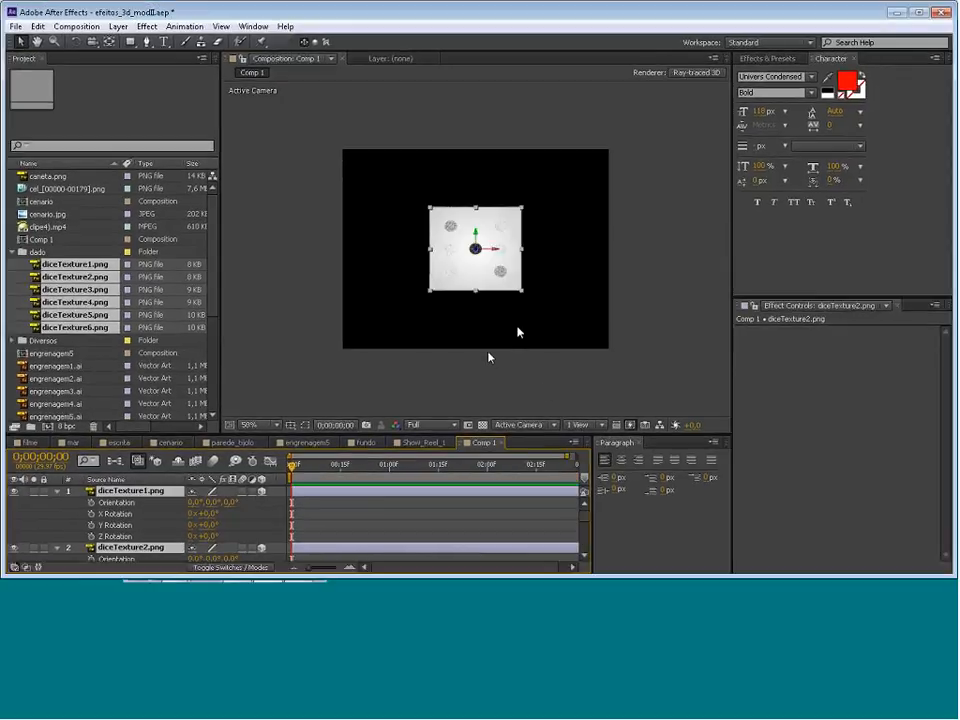
# Set the X orientation of only the diceTexture1.png layer to 90°
pyautogui.click(188, 512)
pyautogui.click(197, 500)
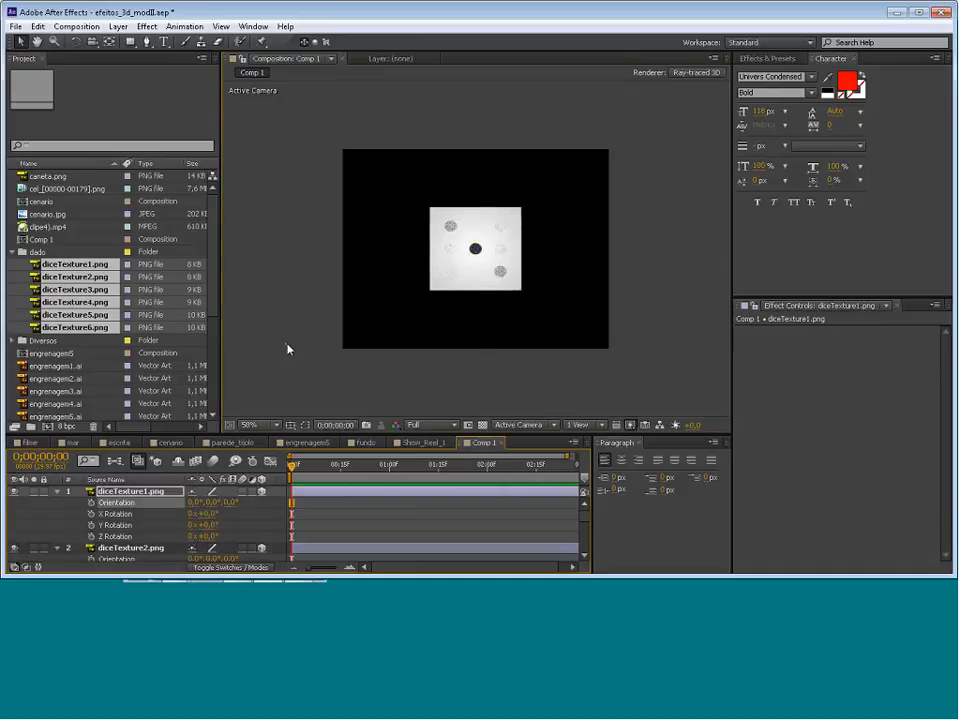
pyautogui.click(197, 502)
pyautogui.write('90')
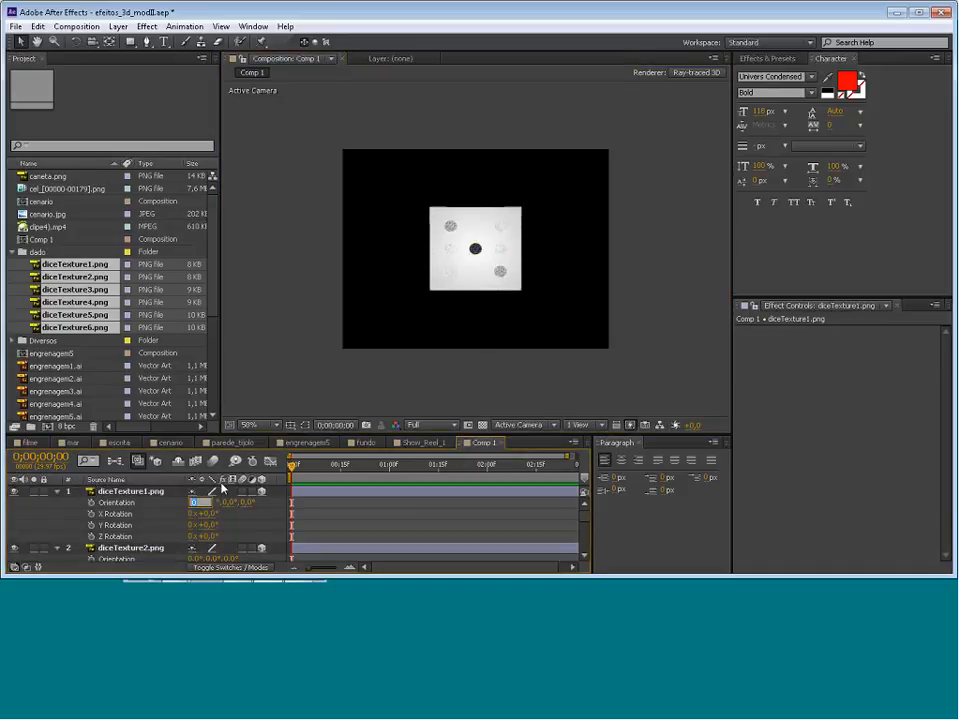
pyautogui.press('Return')
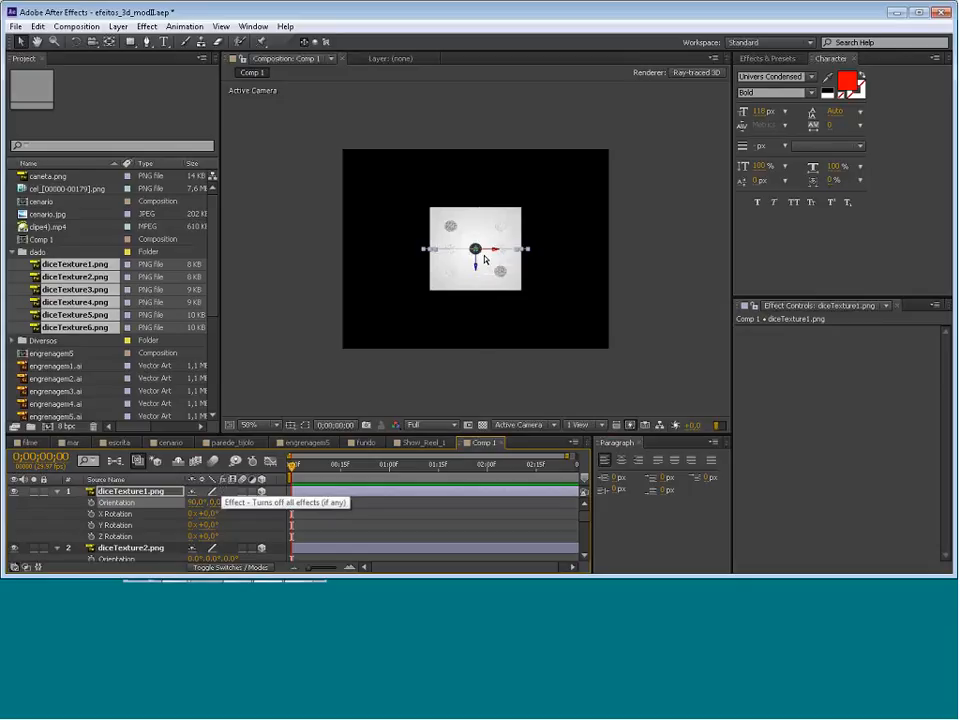
pyautogui.click(499, 321)
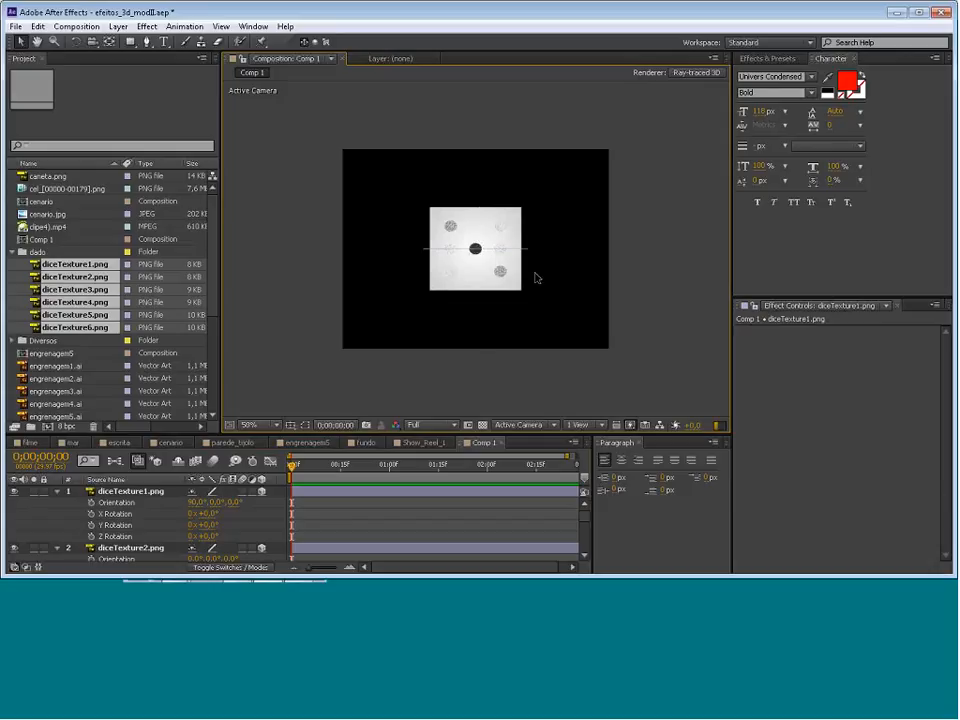
# Try moving the diceTexture2.png layer up along its Y axis, and undo the move
pyautogui.click(474, 234)
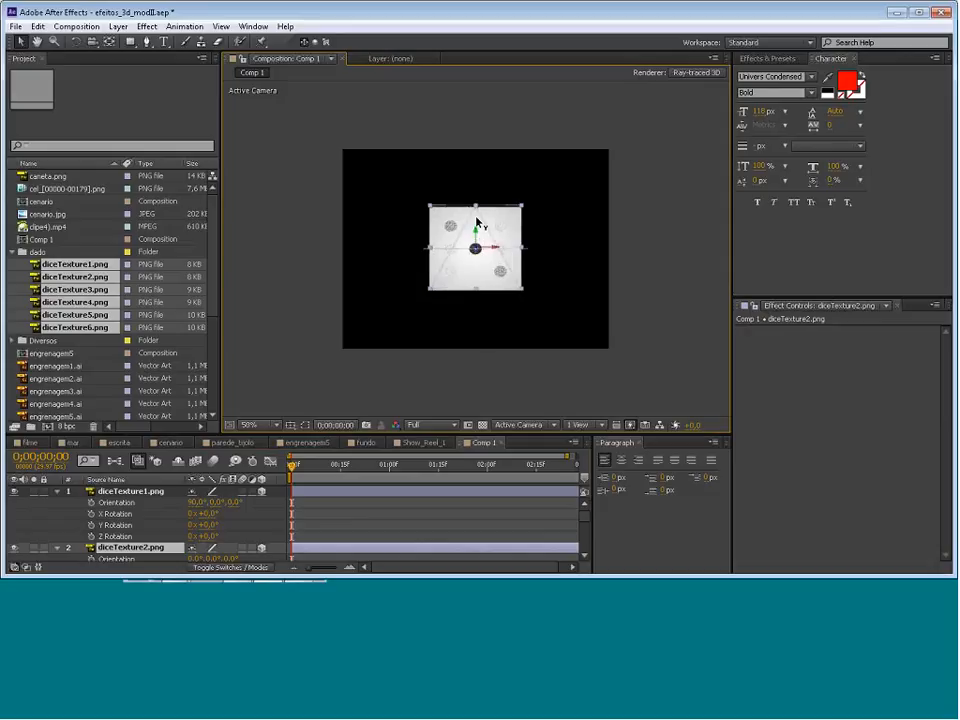
pyautogui.moveTo(476, 226); pyautogui.dragTo(476, 203)
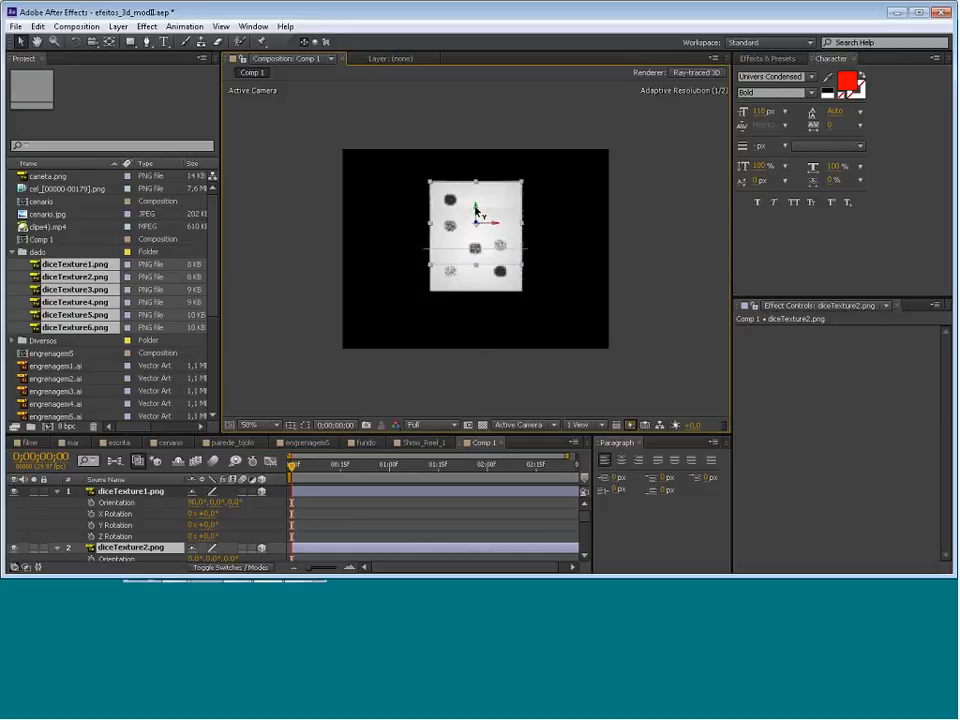
pyautogui.hotkey('ctrl', 'z')
pyautogui.hotkey('ctrl', 'z')
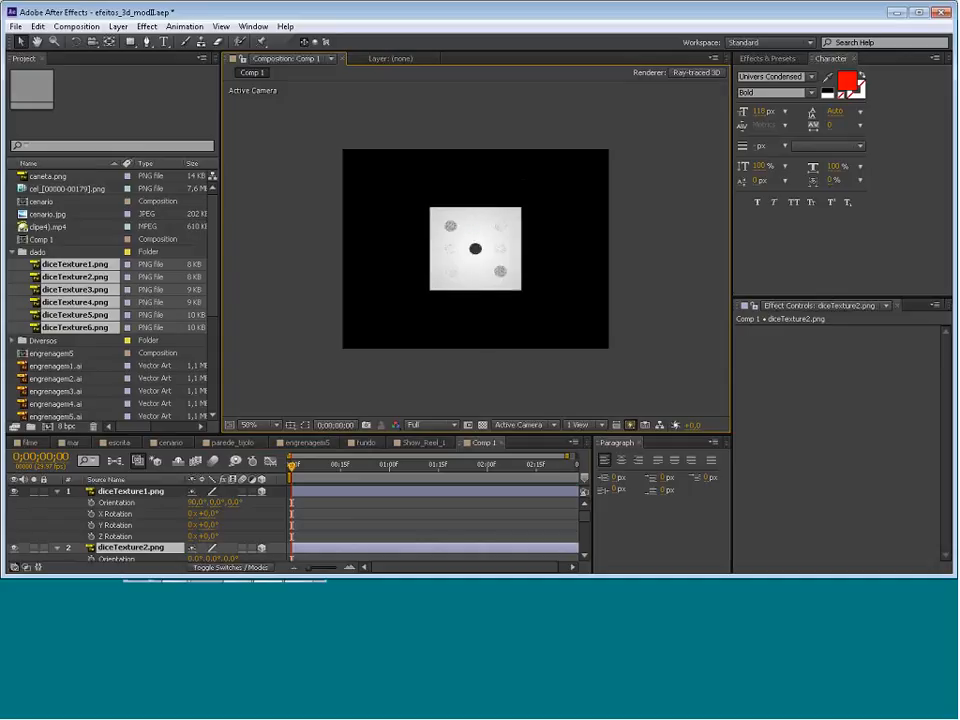
# Undo the conversion of the six dice texture layers to 3D
pyautogui.click(133, 491)
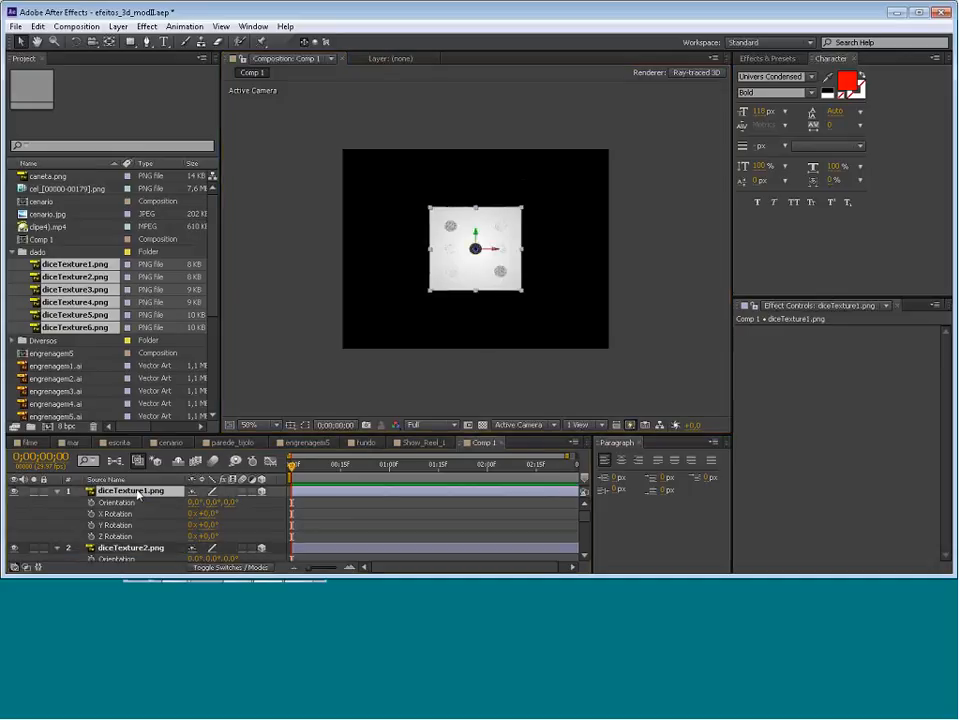
pyautogui.click(37, 26)
pyautogui.click(60, 41)
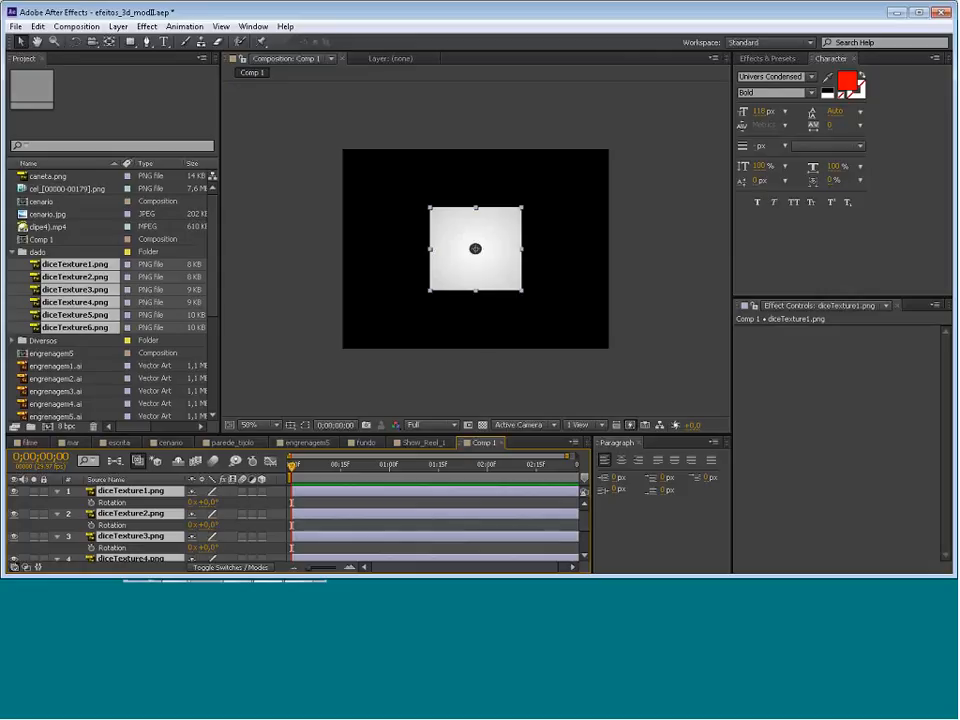
# Convert the six dice texture layers to 3D and set the X orientation of only the diceTexture1.png layer to 90°
pyautogui.scroll(-1, 587, 534)
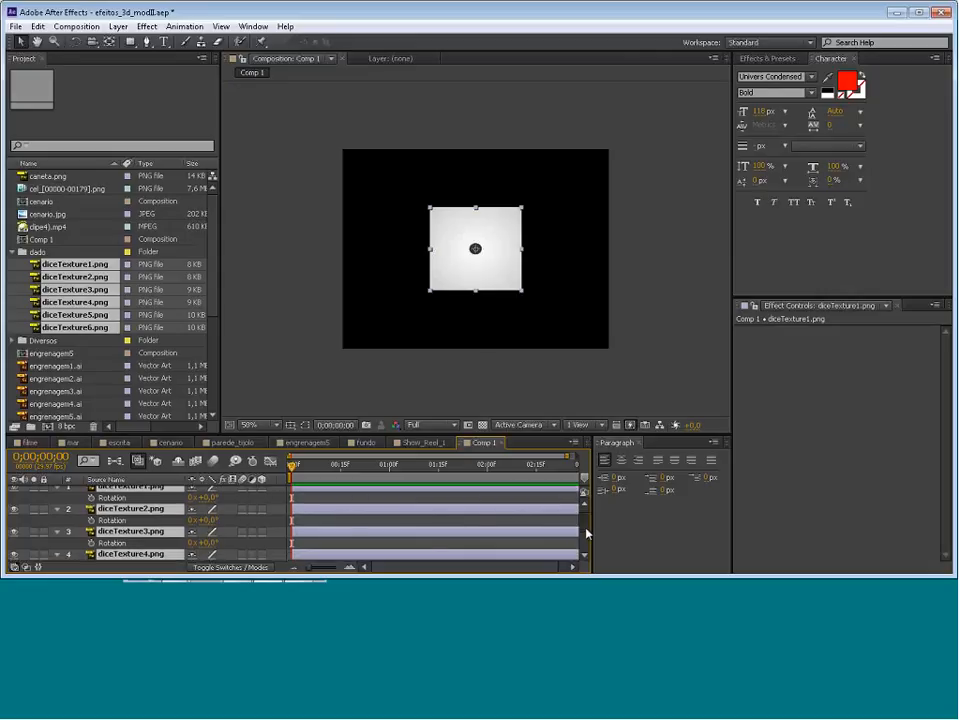
pyautogui.scroll(1, 587, 534)
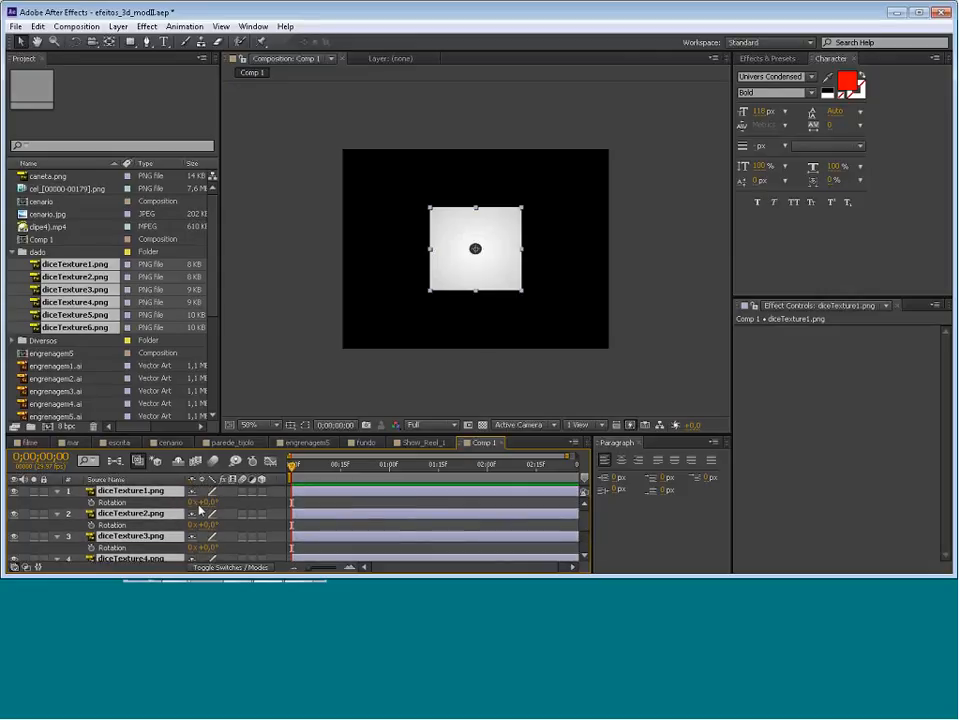
pyautogui.click(261, 492)
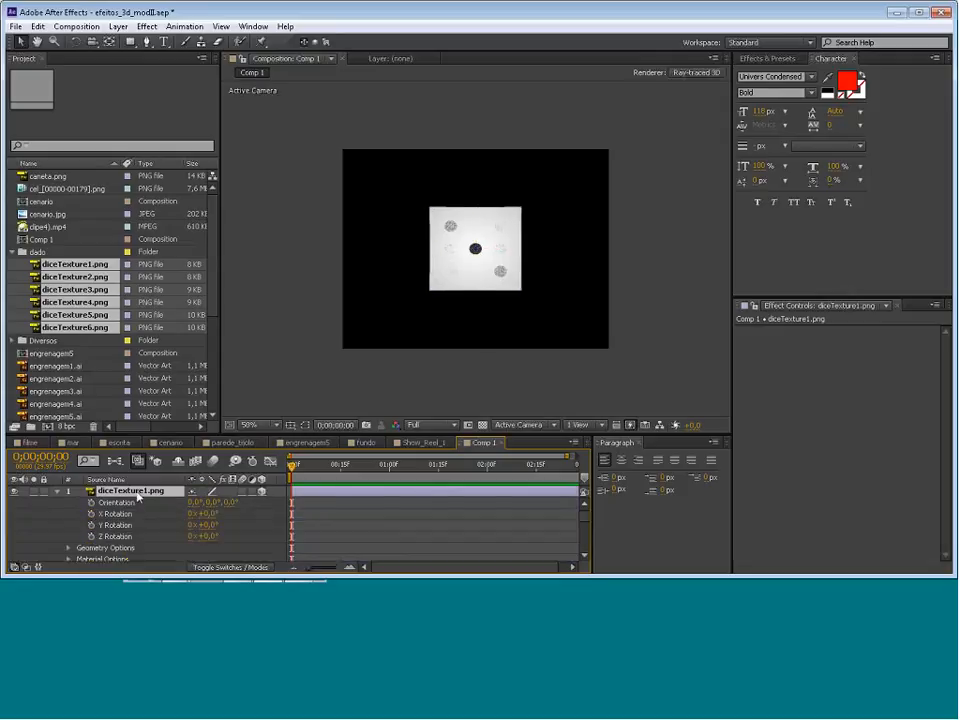
pyautogui.click(194, 502)
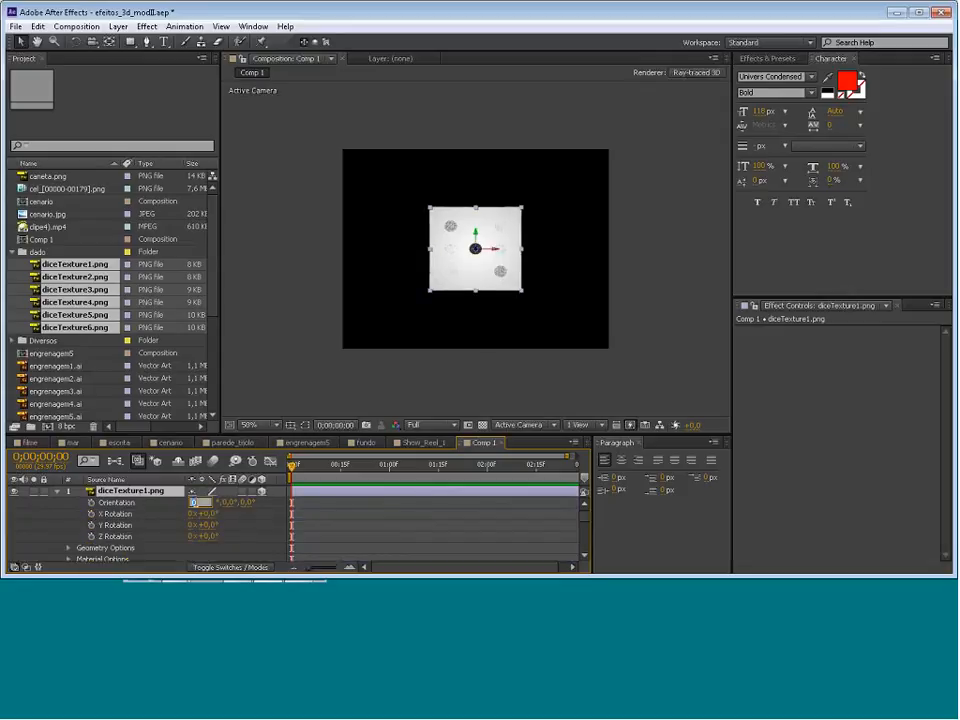
pyautogui.write('90')
pyautogui.press('Return')
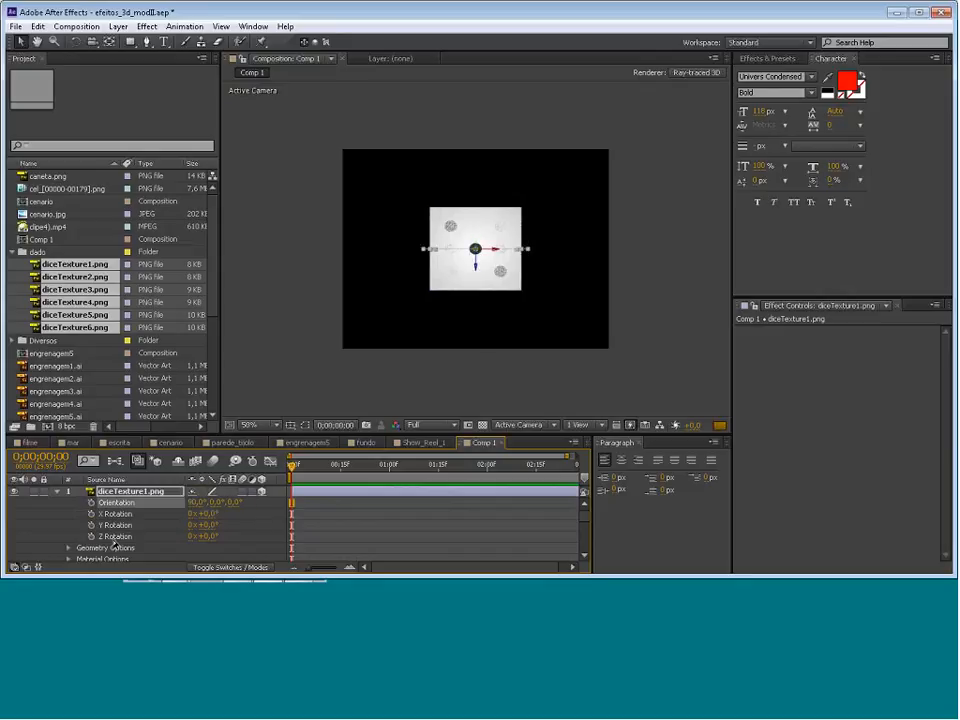
# Move the diceTexture1.png layer up to form the top face, setting its Y position to 176
pyautogui.moveTo(585, 515)
pyautogui.mouseDown()
pyautogui.moveTo(585, 531)
pyautogui.moveTo(585, 502)
pyautogui.mouseUp()
pyautogui.moveTo(477, 270); pyautogui.dragTo(487, 225)
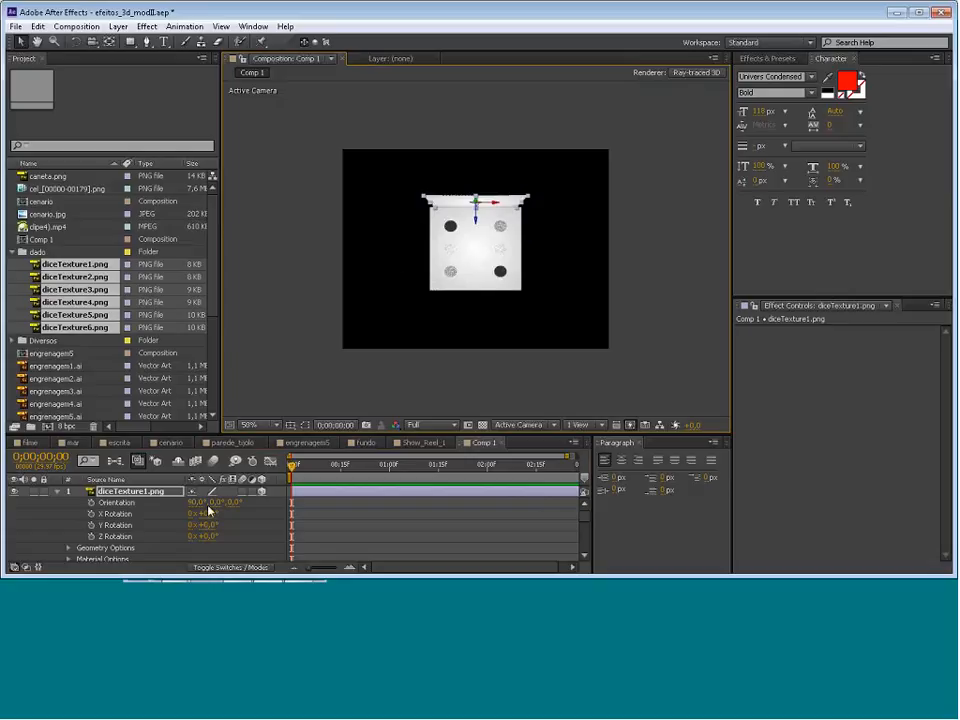
pyautogui.press('s')
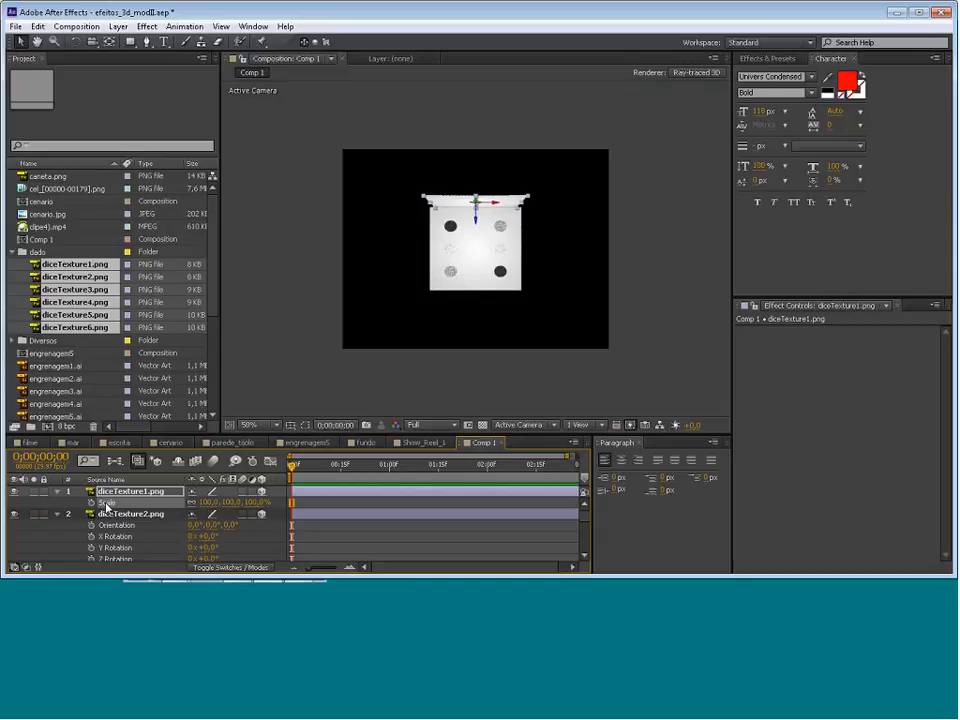
pyautogui.press('p')
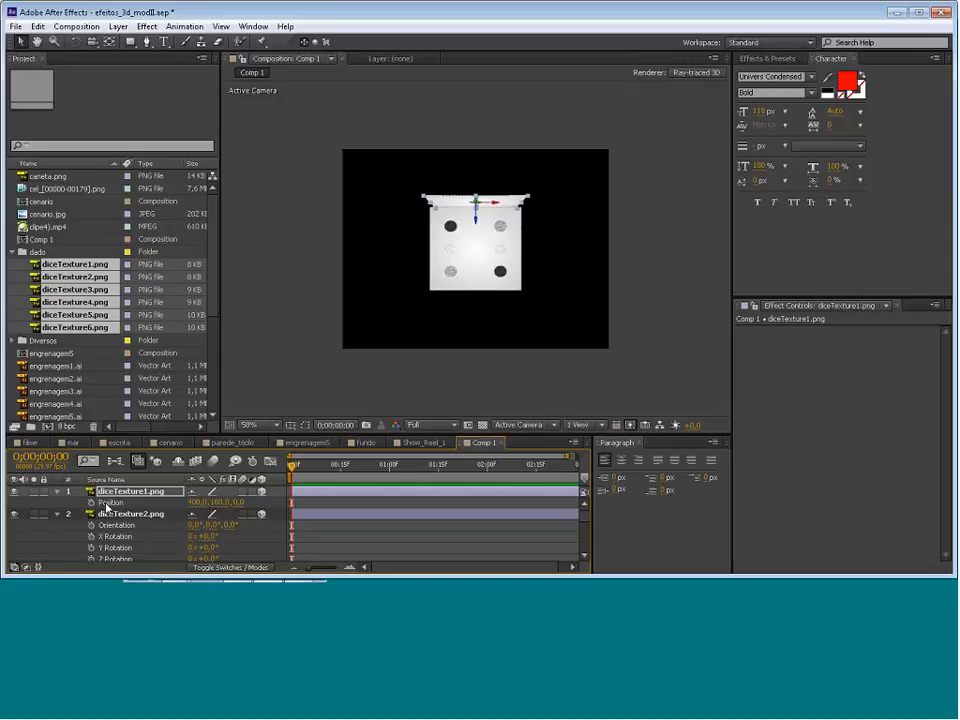
pyautogui.click(222, 502)
pyautogui.write('176')
pyautogui.press('Return')
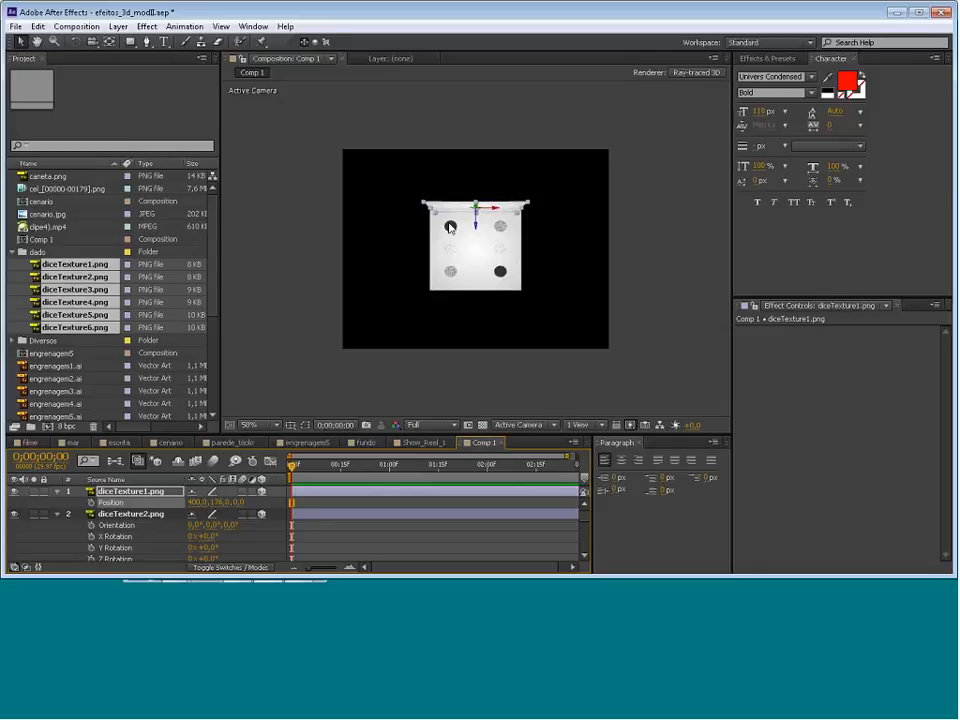
pyautogui.click(684, 262)
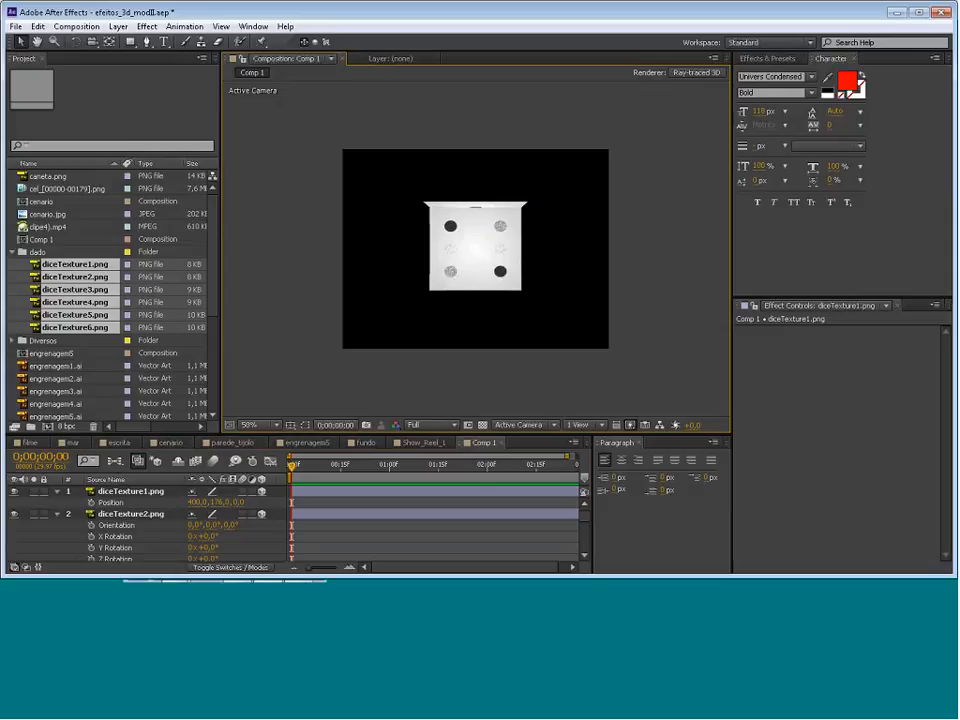
# Set the X orientation of the diceTexture6.png layer to 90°
pyautogui.scroll(-2, 234, 539)
pyautogui.scroll(-2, 240, 540)
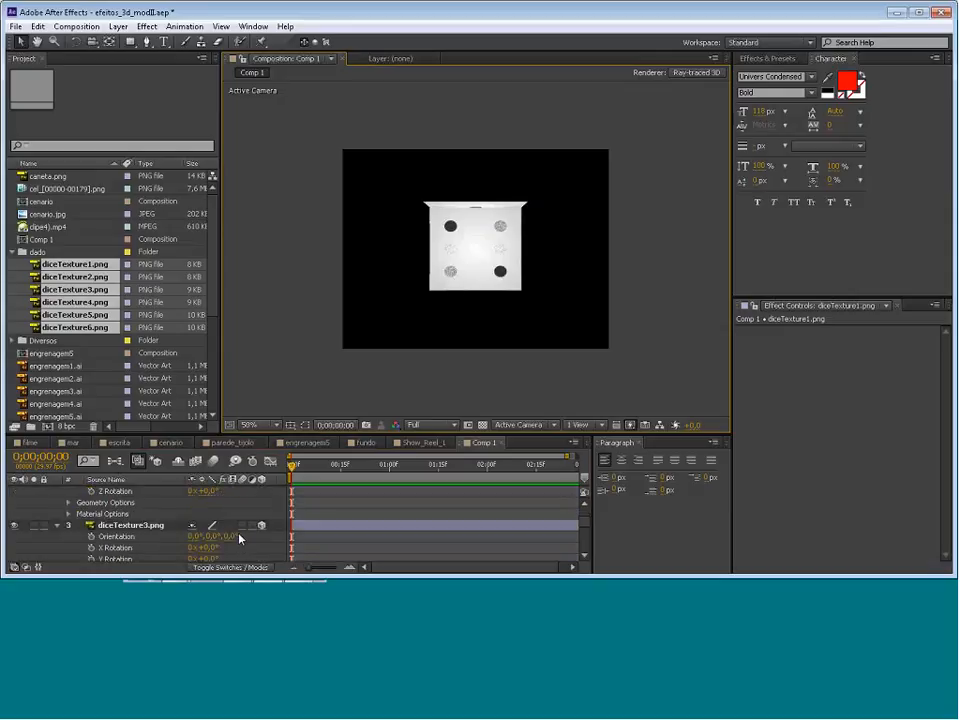
pyautogui.scroll(4, 240, 540)
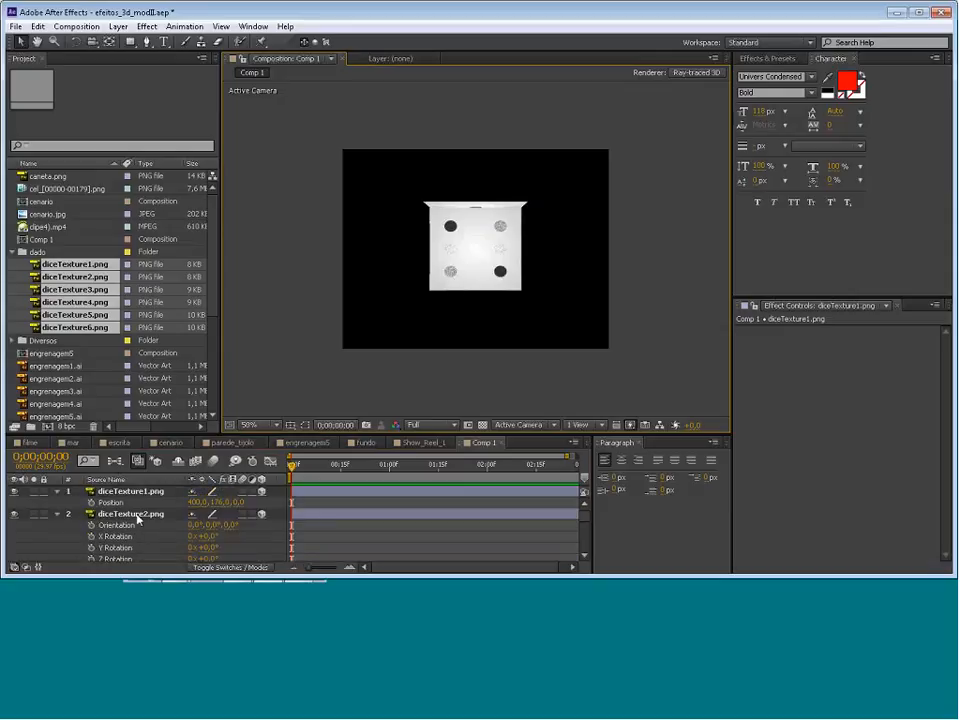
pyautogui.click(138, 516)
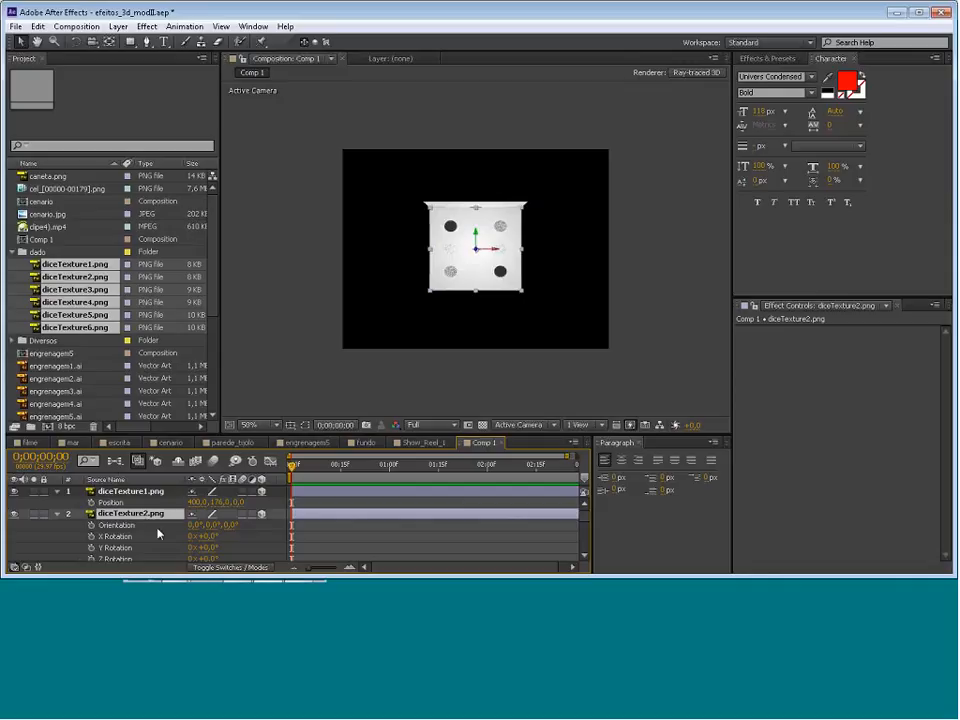
pyautogui.scroll(-2, 158, 535)
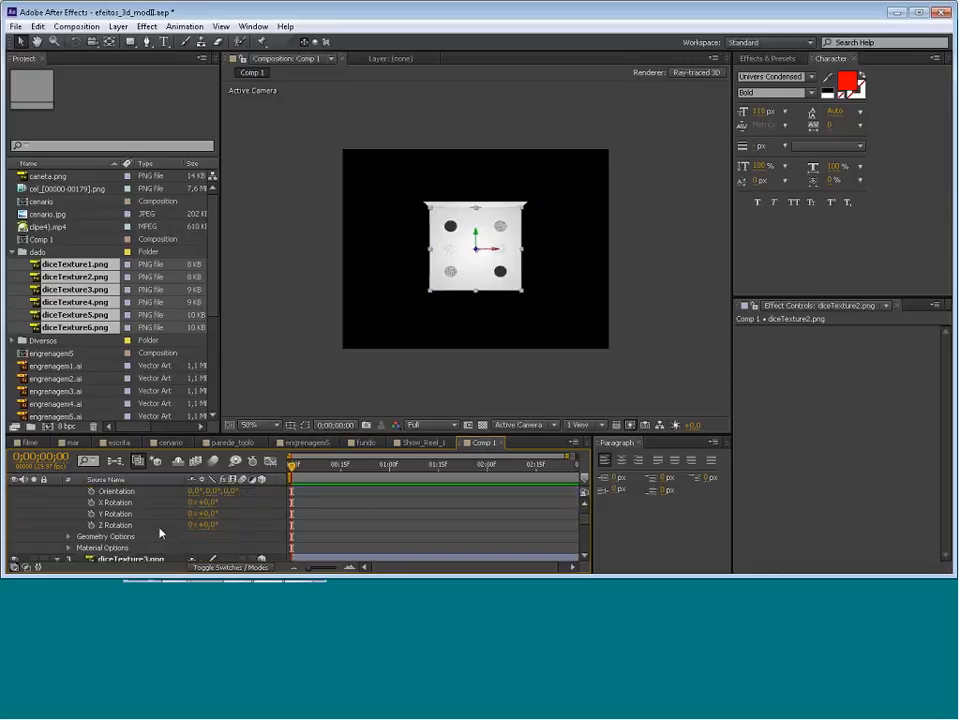
pyautogui.scroll(-6, 188, 524)
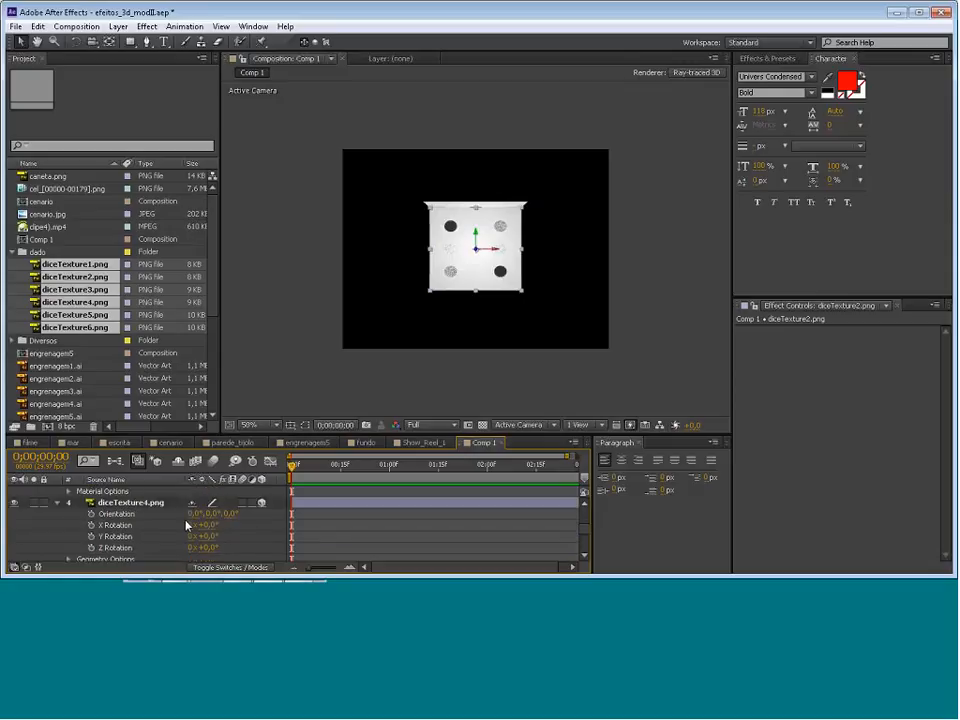
pyautogui.scroll(-1, 186, 524)
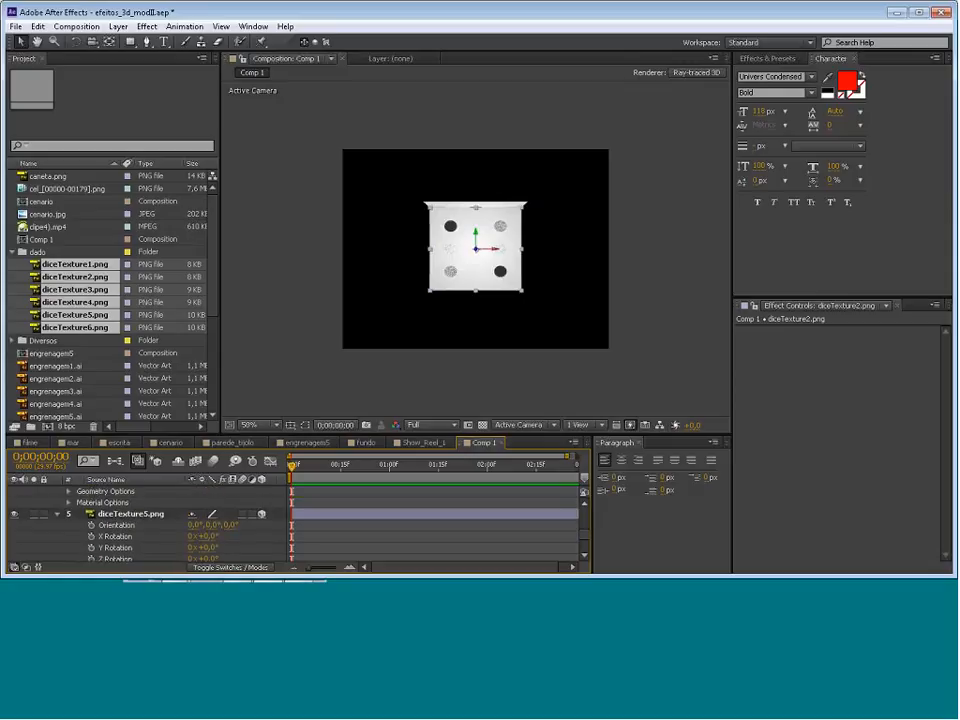
pyautogui.scroll(-3, 146, 529)
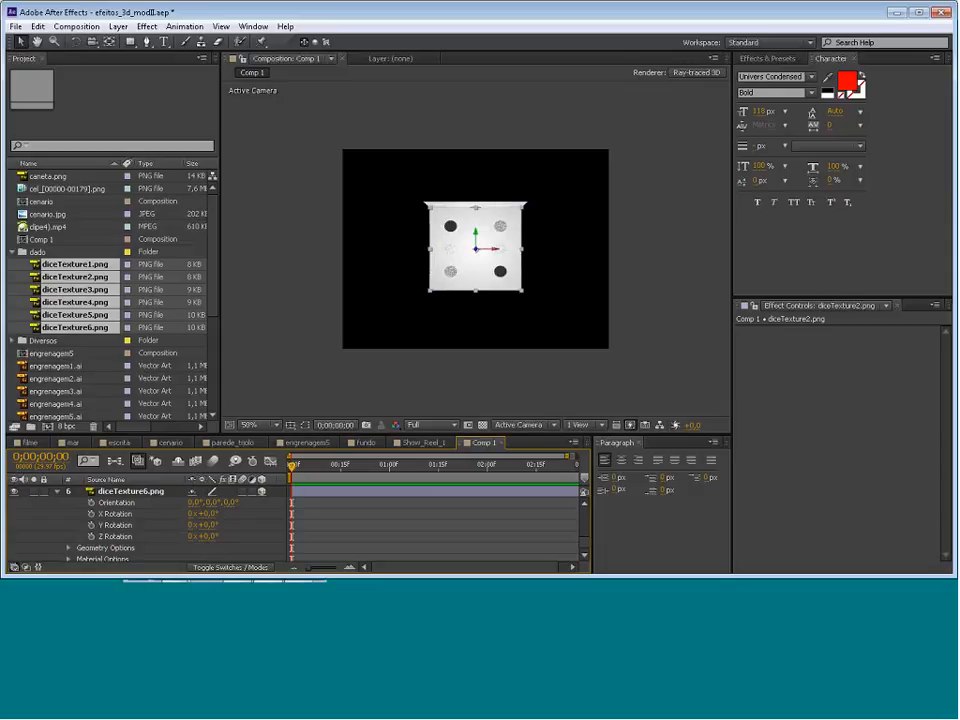
pyautogui.click(195, 503)
pyautogui.write('90')
pyautogui.press('Return')
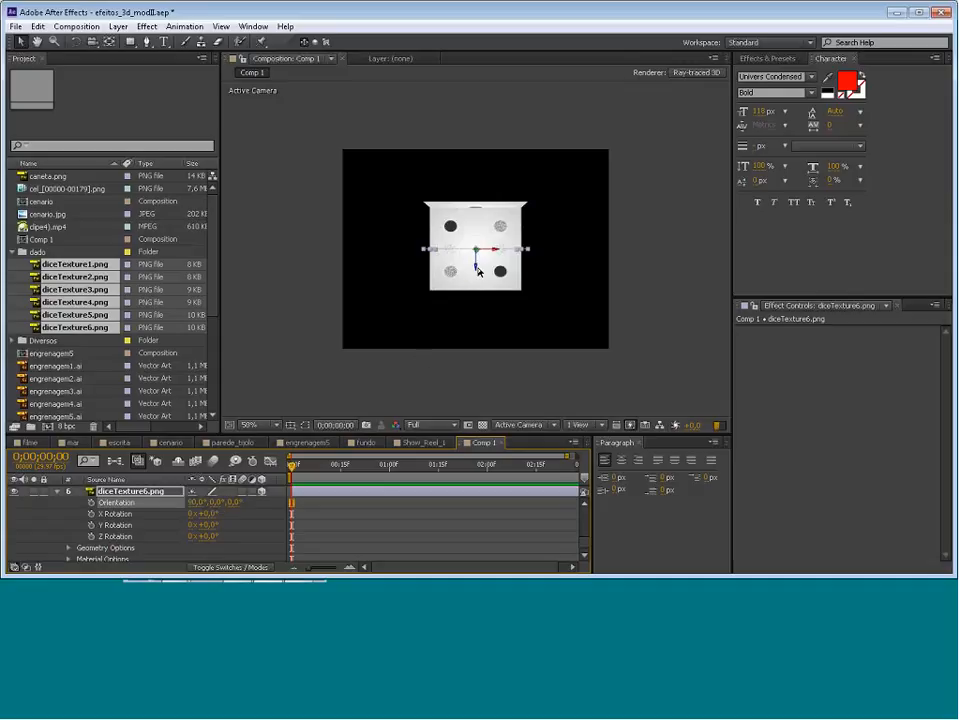
# Move the diceTexture6.png layer down to form the bottom face, setting its Y position to 424
pyautogui.moveTo(478, 271); pyautogui.dragTo(470, 315)
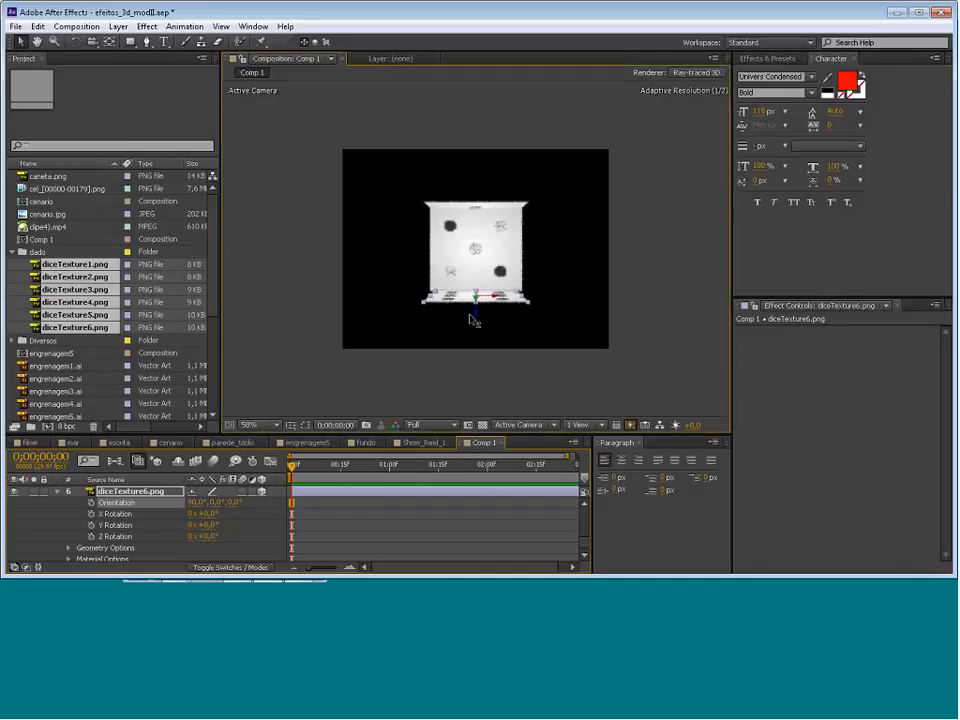
pyautogui.click(656, 325)
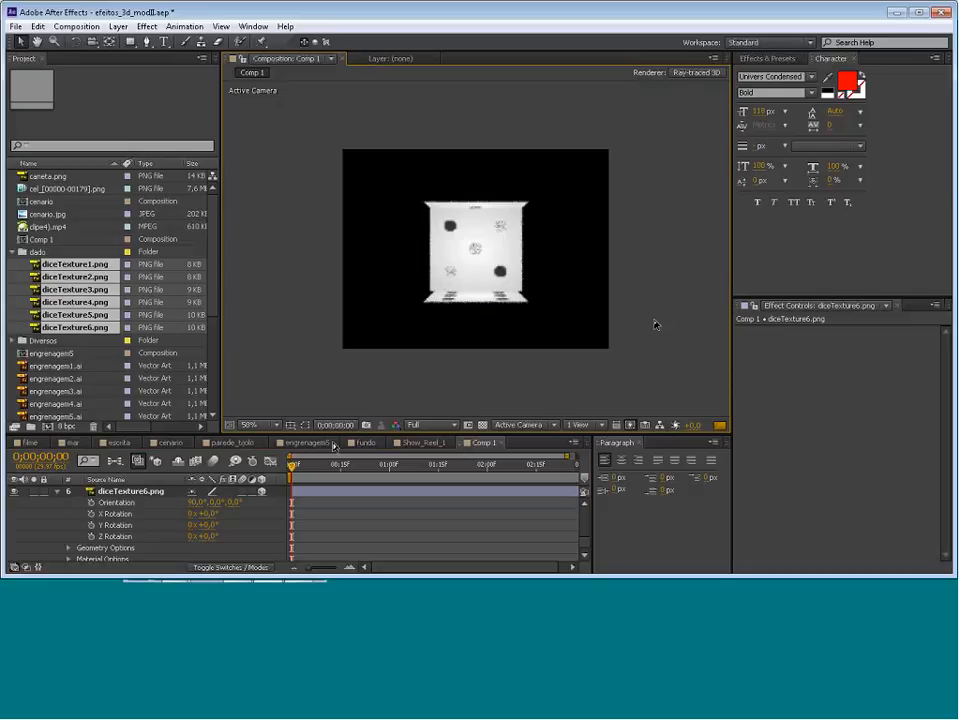
pyautogui.click(129, 496)
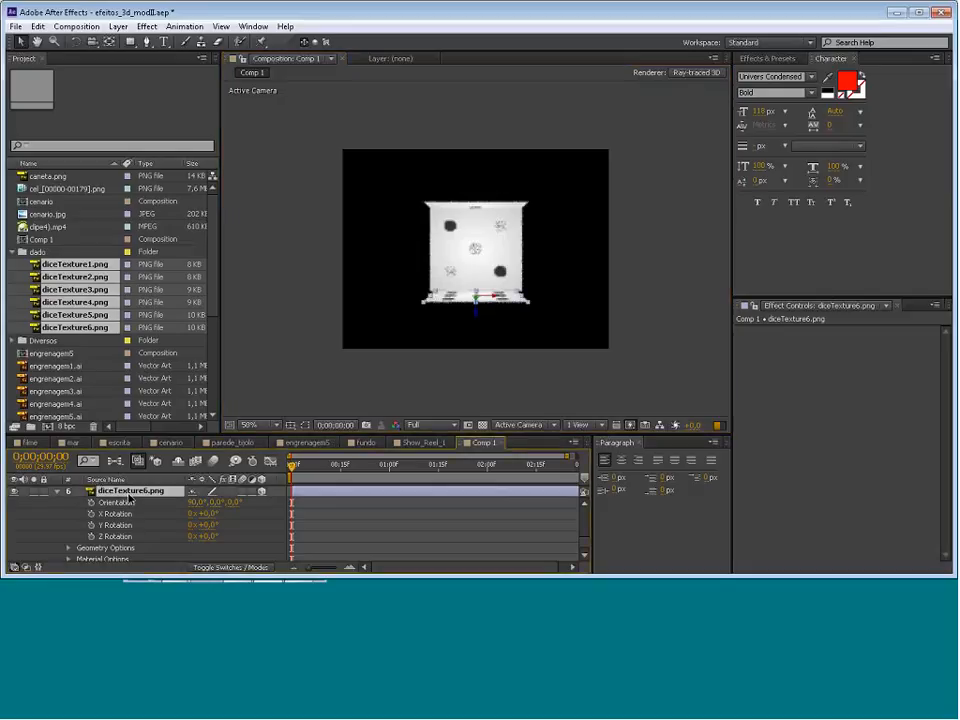
pyautogui.press('p')
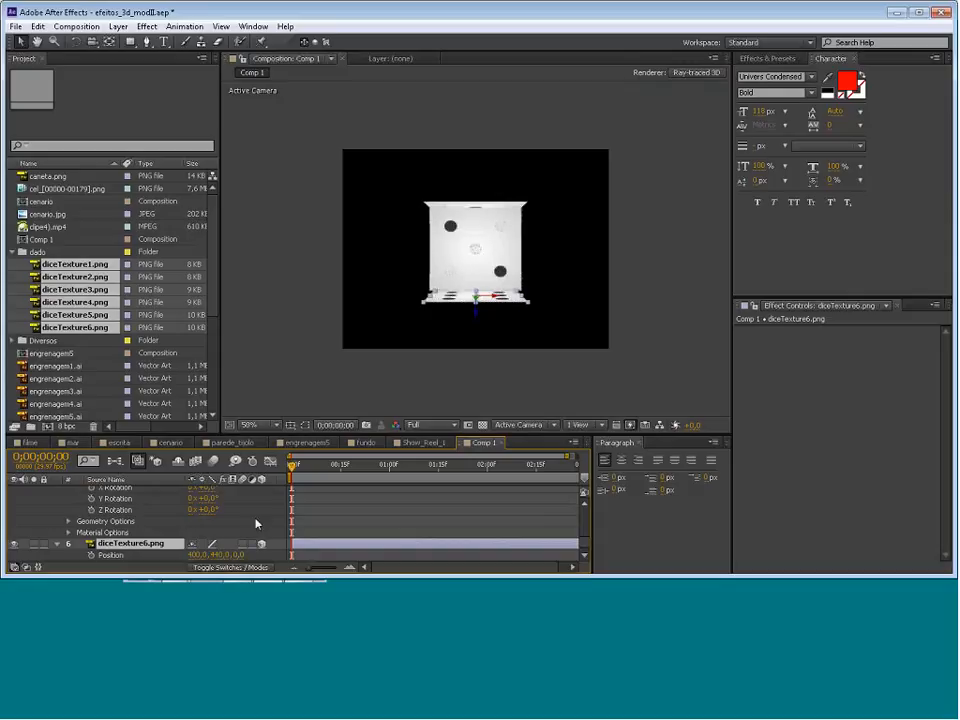
pyautogui.click(257, 524)
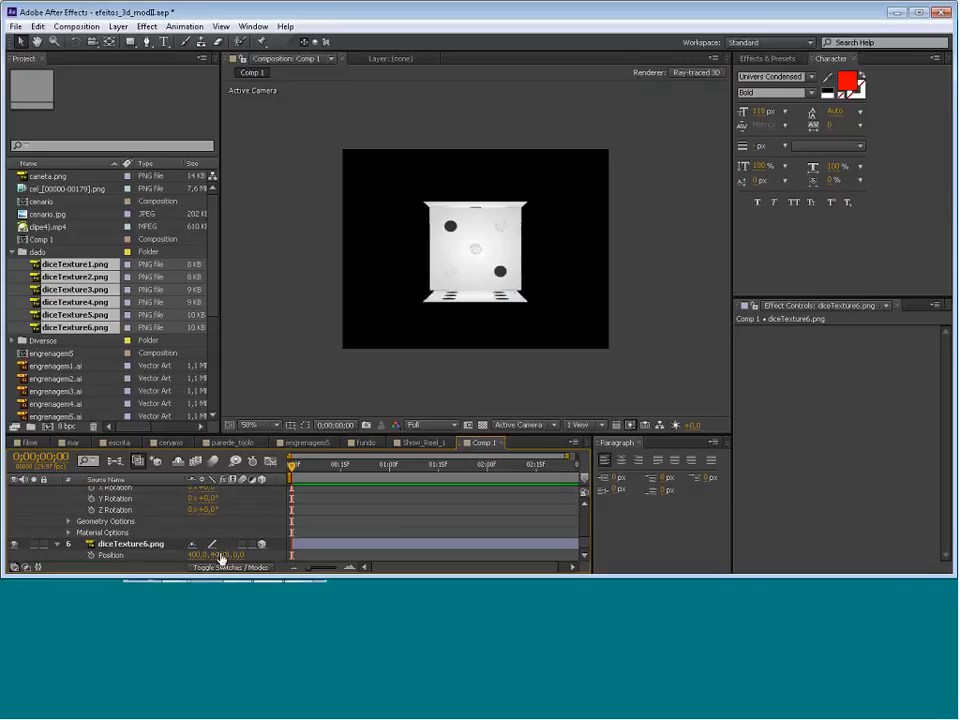
pyautogui.click(219, 561)
pyautogui.press('Return')
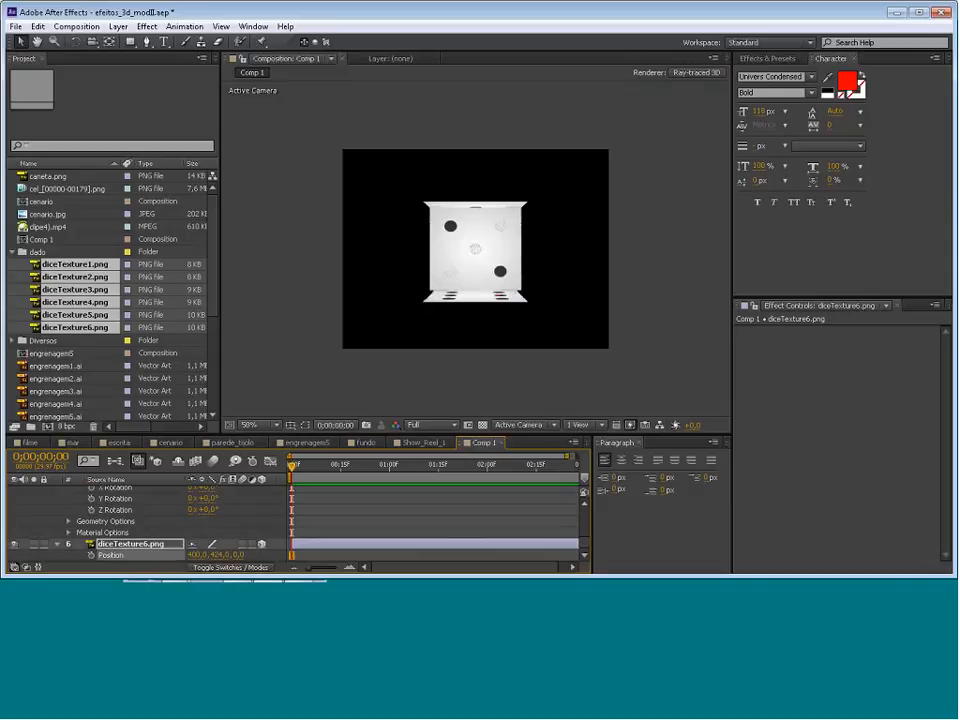
pyautogui.click(646, 370)
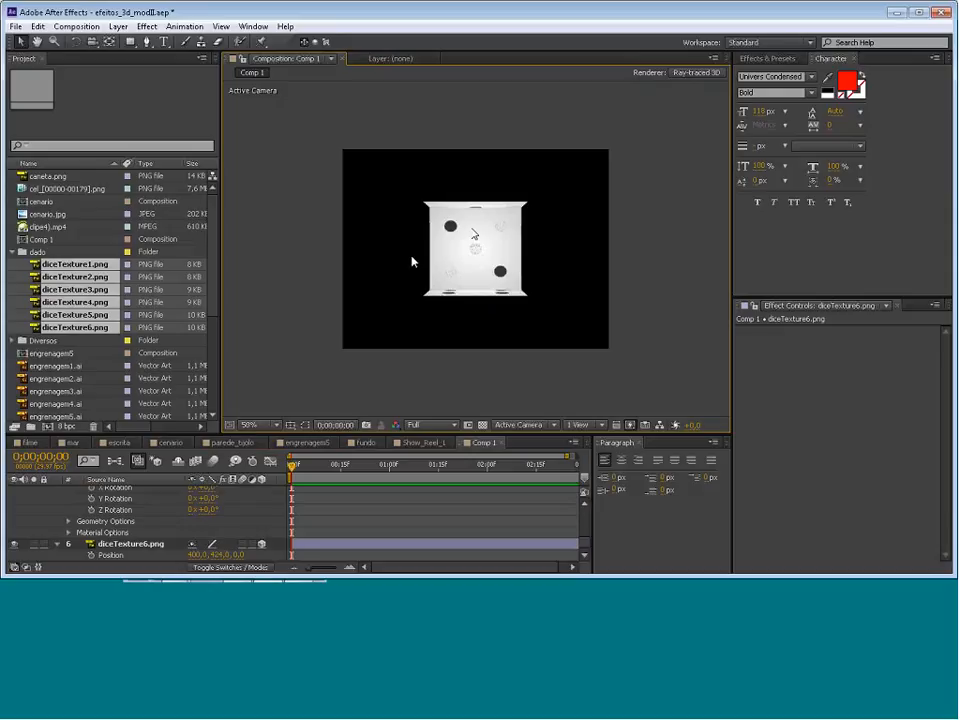
# Set the Z position of the diceTexture2.png layer to -124 and hide that layer
pyautogui.click(75, 42)
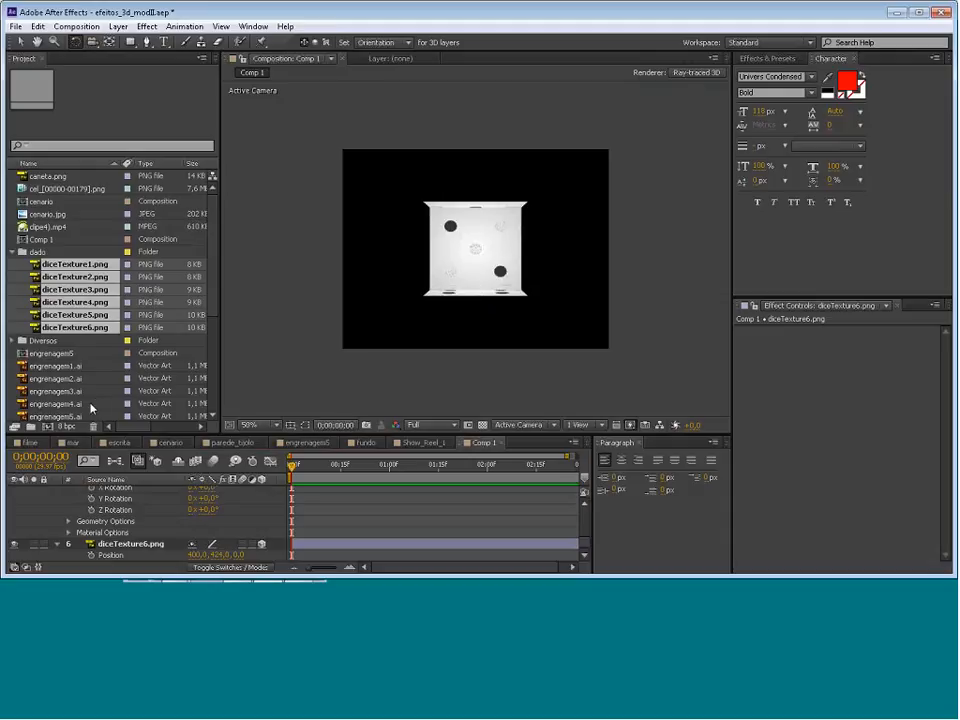
pyautogui.scroll(10, 225, 546)
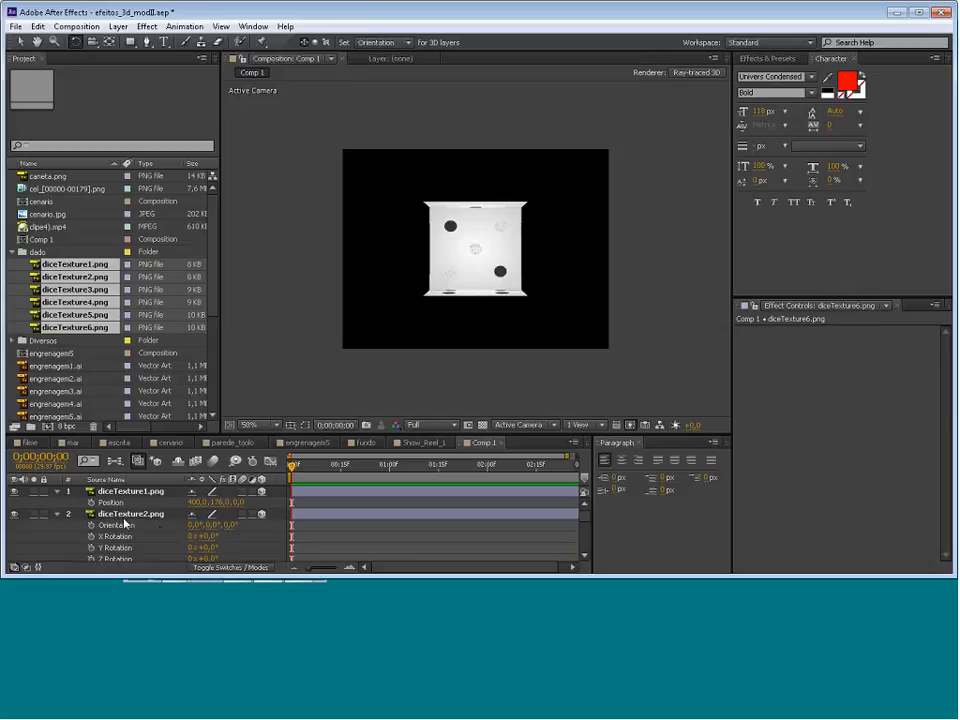
pyautogui.click(126, 513)
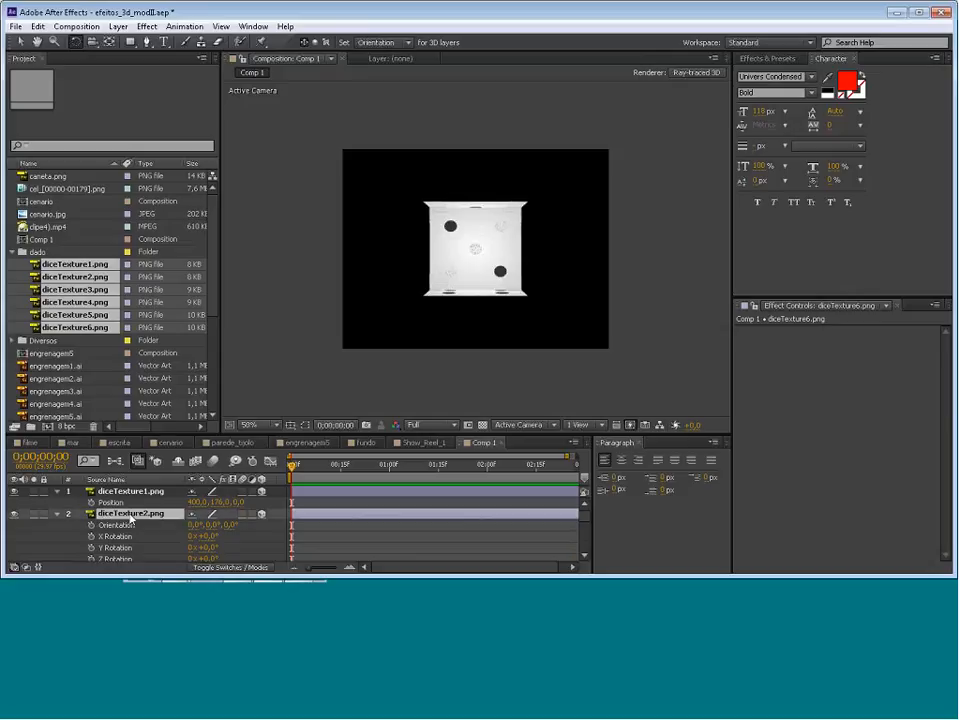
pyautogui.press('p')
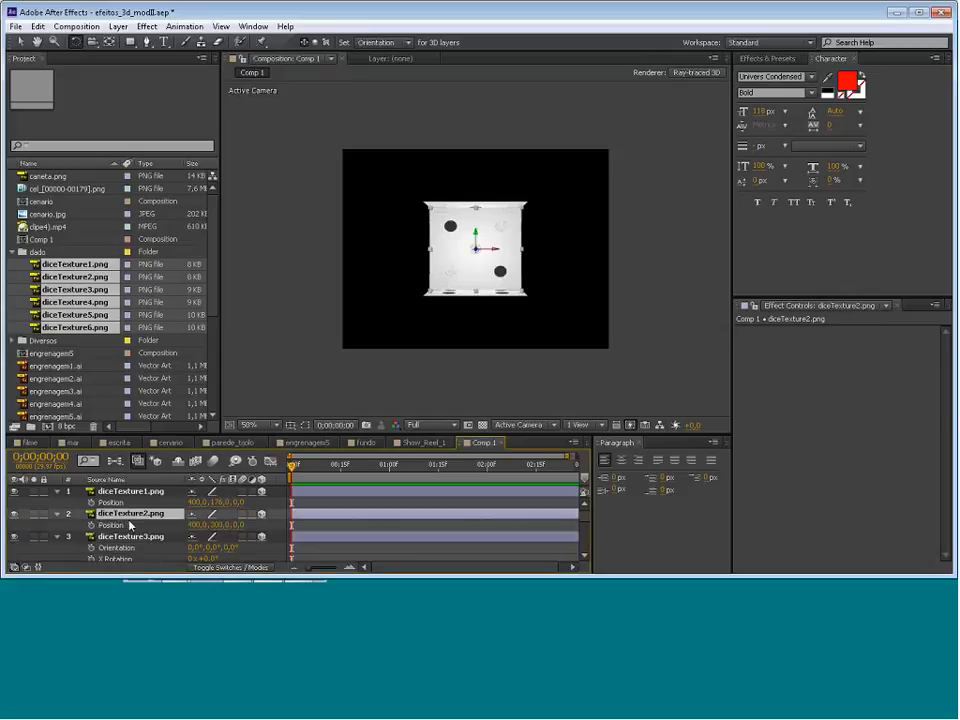
pyautogui.click(241, 525)
pyautogui.write('-124')
pyautogui.press('Return')
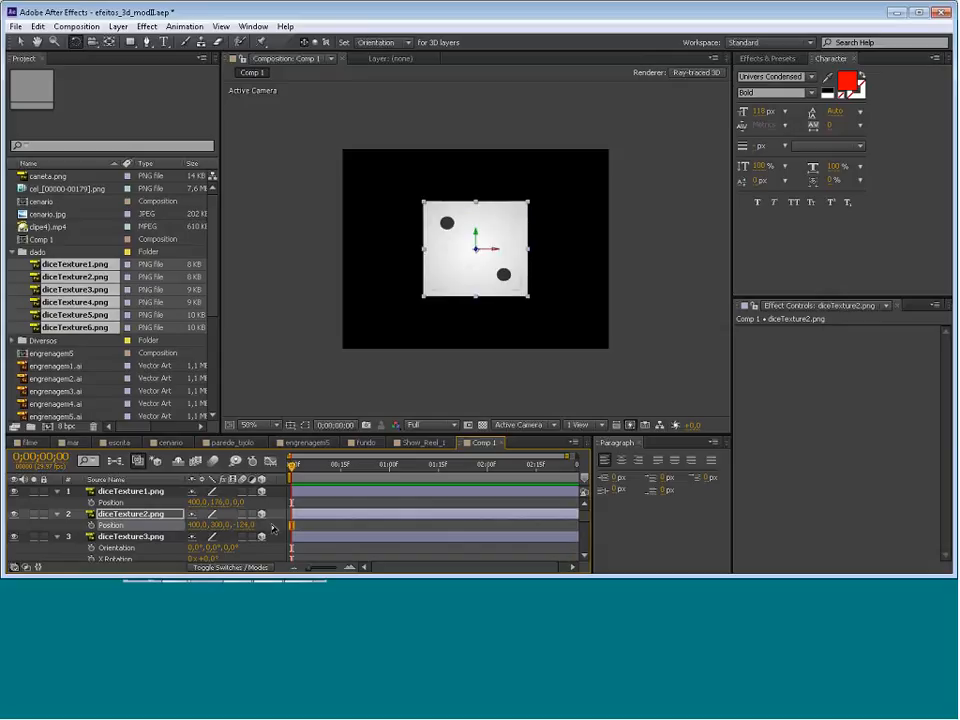
pyautogui.click(14, 514)
# Set the Z position of the diceTexture4.png layer to 124 and deselect it
pyautogui.scroll(-2, 149, 543)
pyautogui.click(149, 541)
pyautogui.scroll(-2, 149, 545)
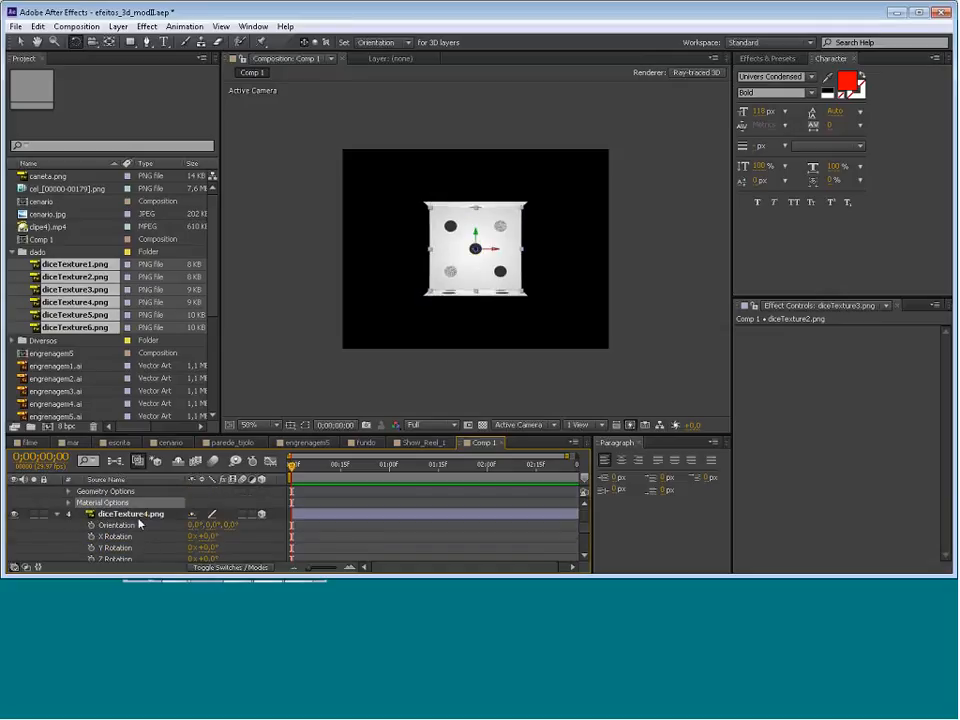
pyautogui.click(140, 522)
pyautogui.press('p')
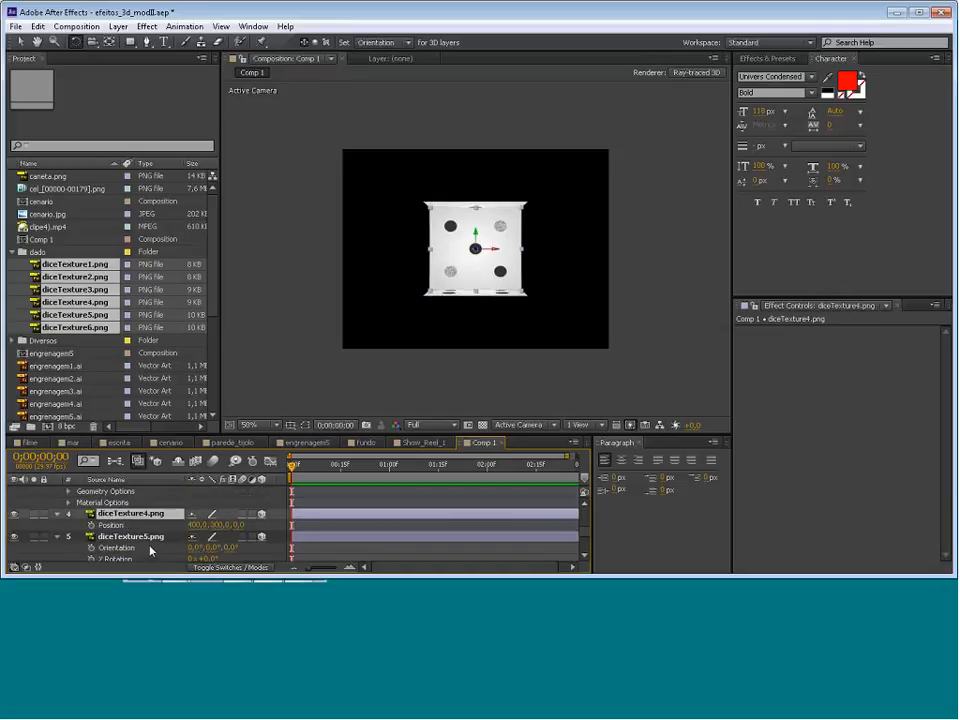
pyautogui.click(236, 525)
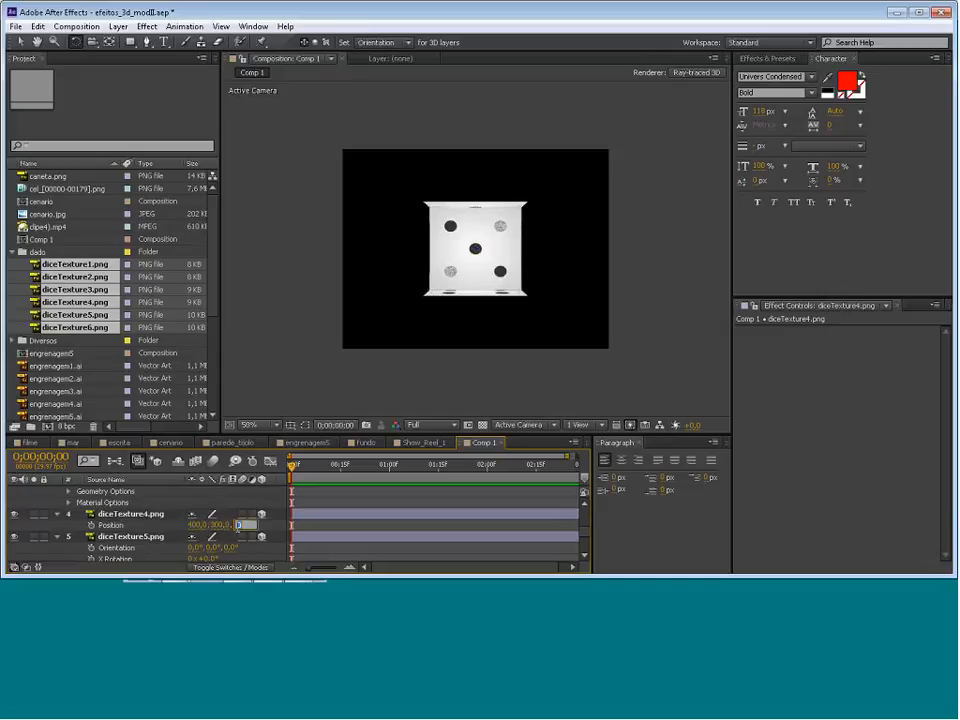
pyautogui.write('124')
pyautogui.press('Return')
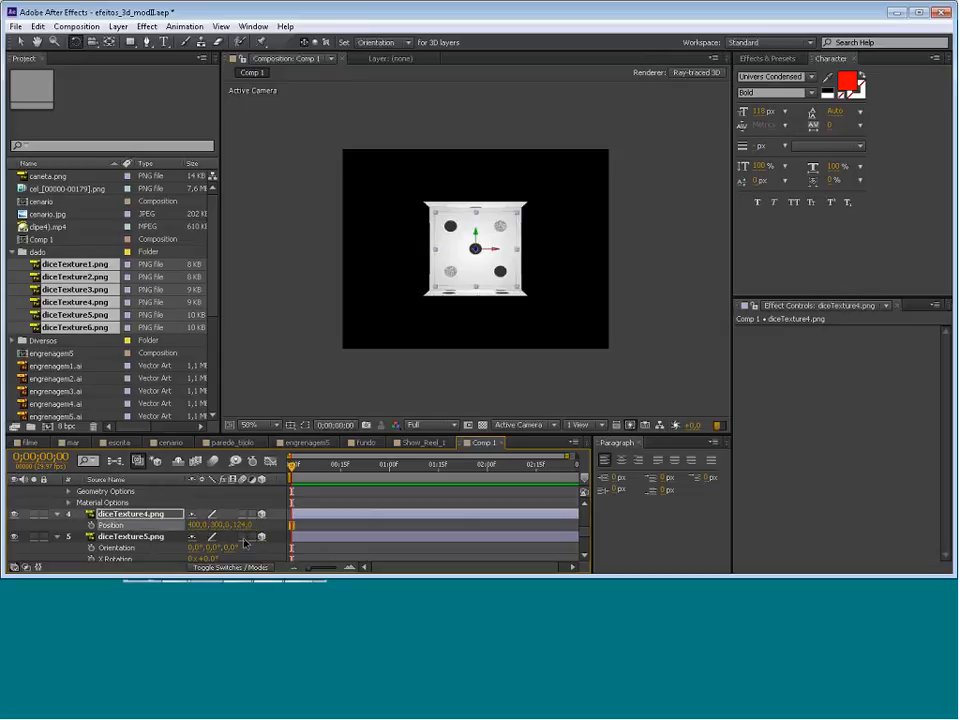
pyautogui.click(692, 287)
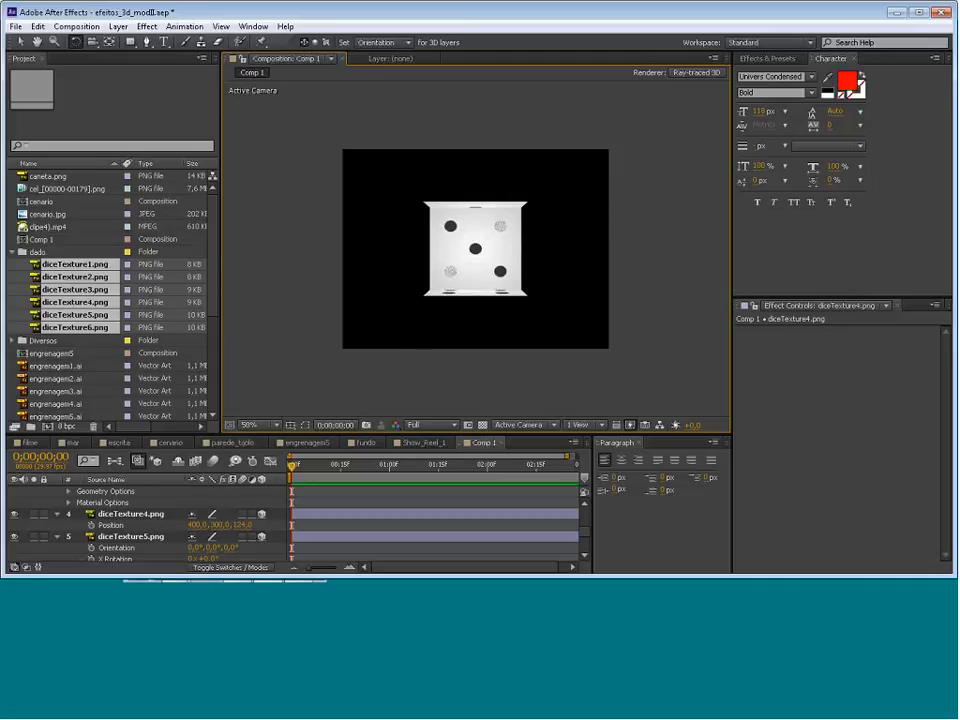
# Collapse the dado folder, expand the Diversos folder and open its Pre-comp 1 composition
pyautogui.click(12, 252)
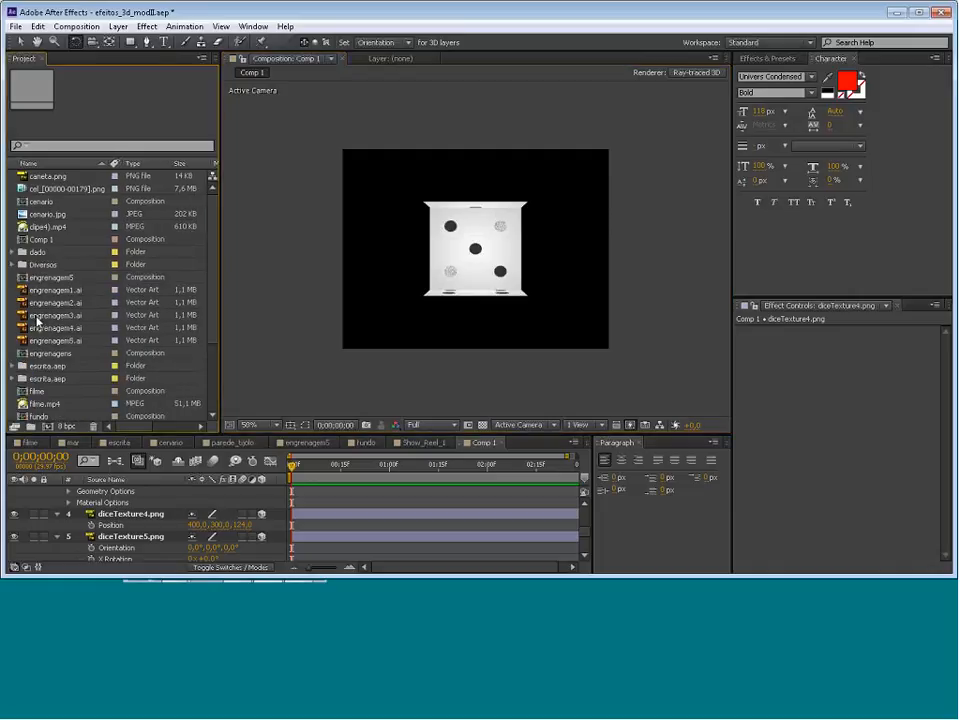
pyautogui.click(12, 264)
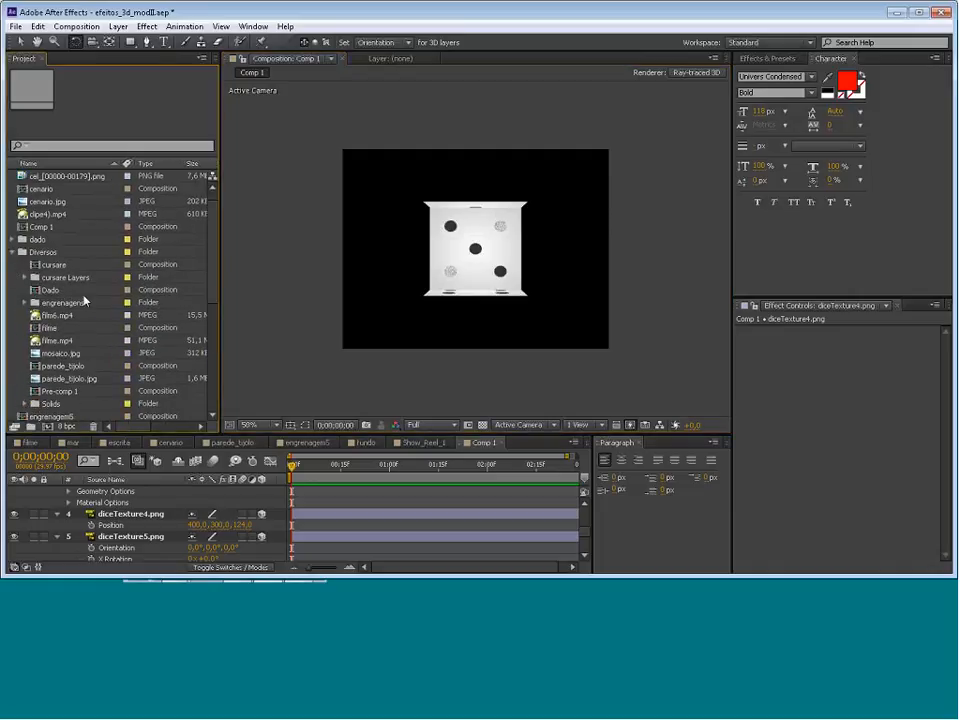
pyautogui.click(34, 289)
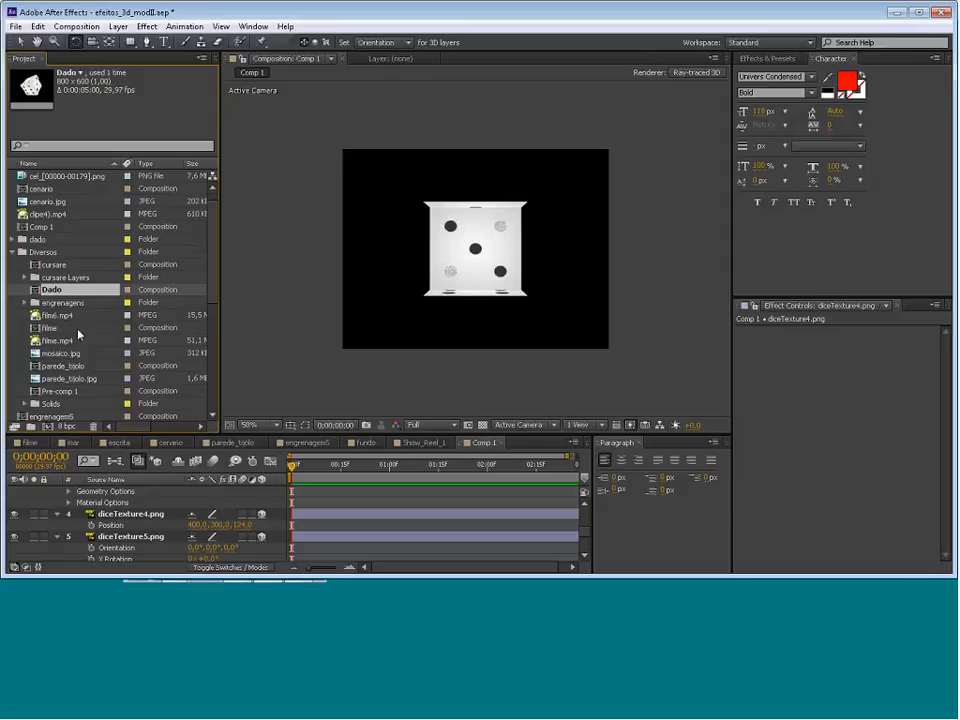
pyautogui.keyDown('ctrl'); pyautogui.click(42, 391); pyautogui.keyUp('ctrl')
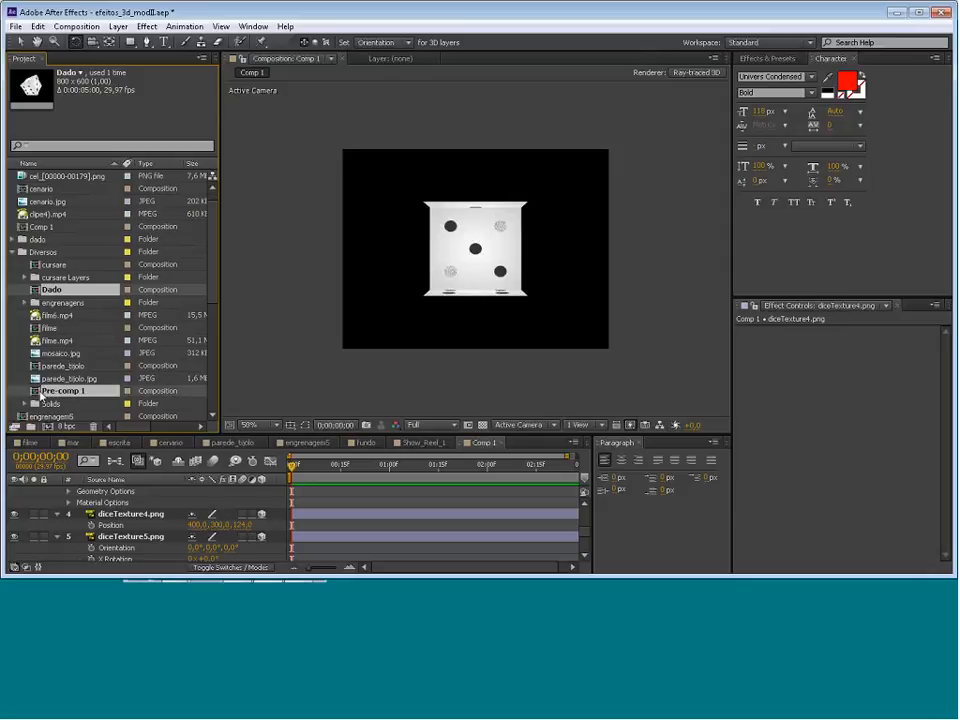
pyautogui.click(37, 392)
pyautogui.doubleClick(37, 393)
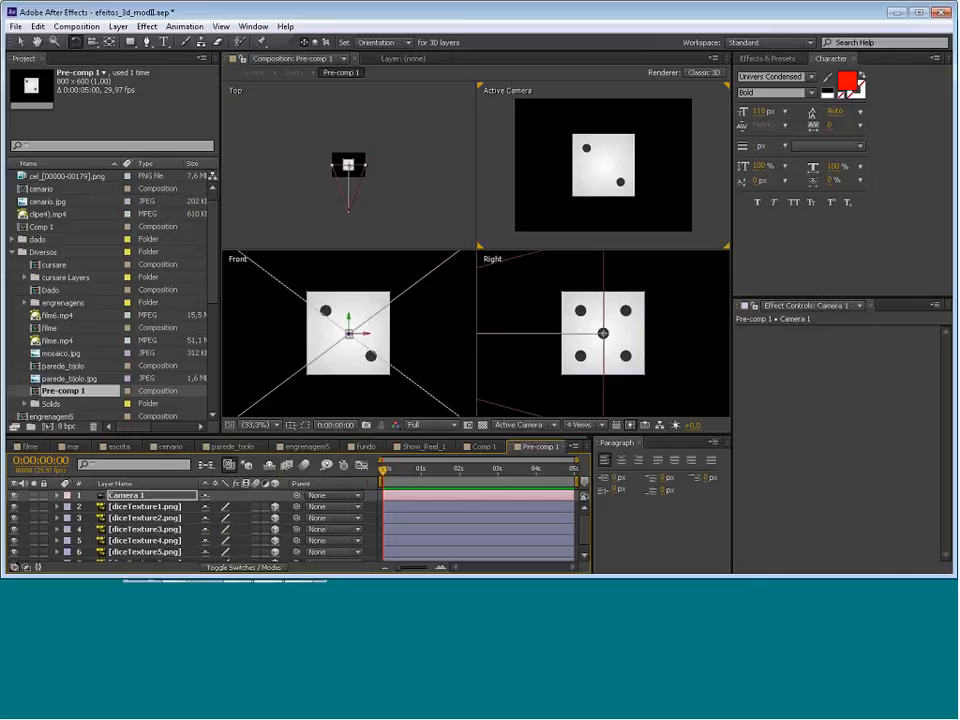
# Switch Pre-comp 1 to a single view and orbit Camera 1 around the finished die to show its different faces
pyautogui.click(14, 496)
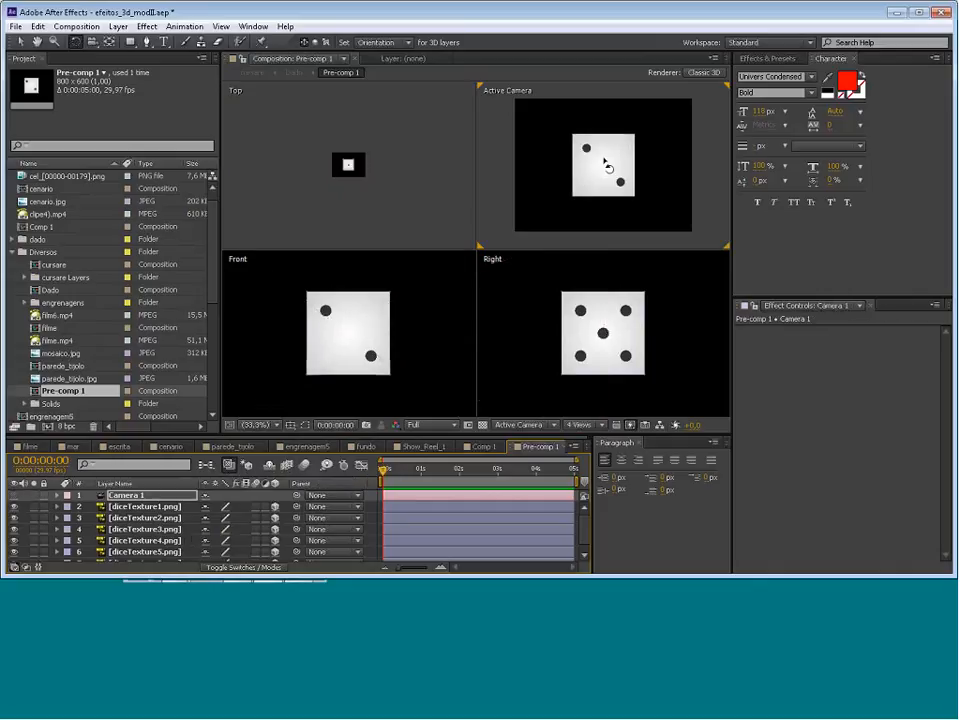
pyautogui.click(13, 496)
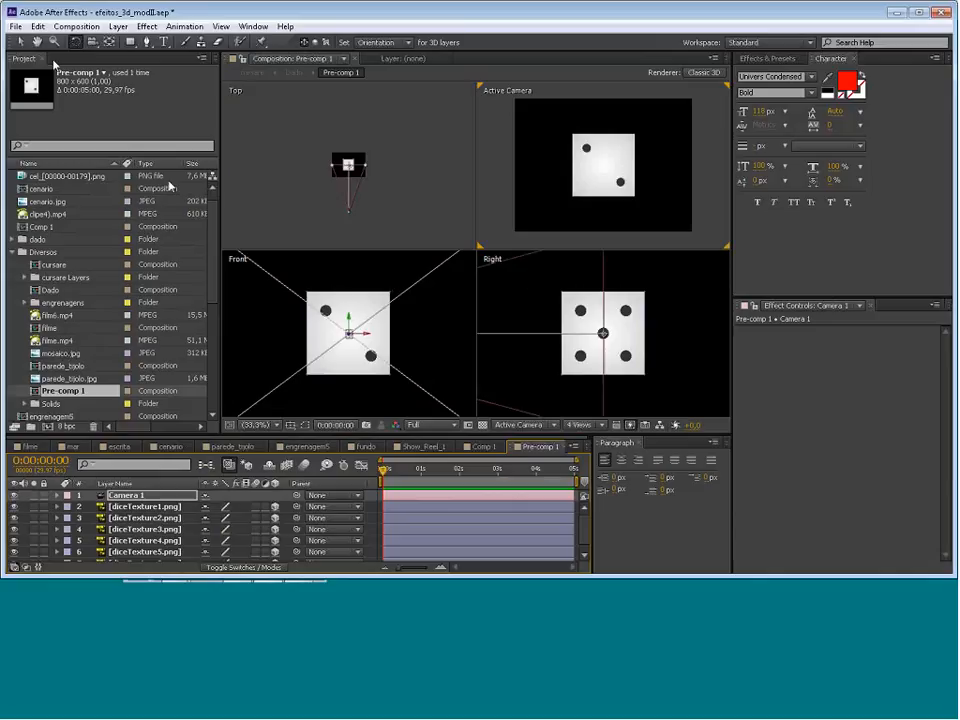
pyautogui.click(92, 42)
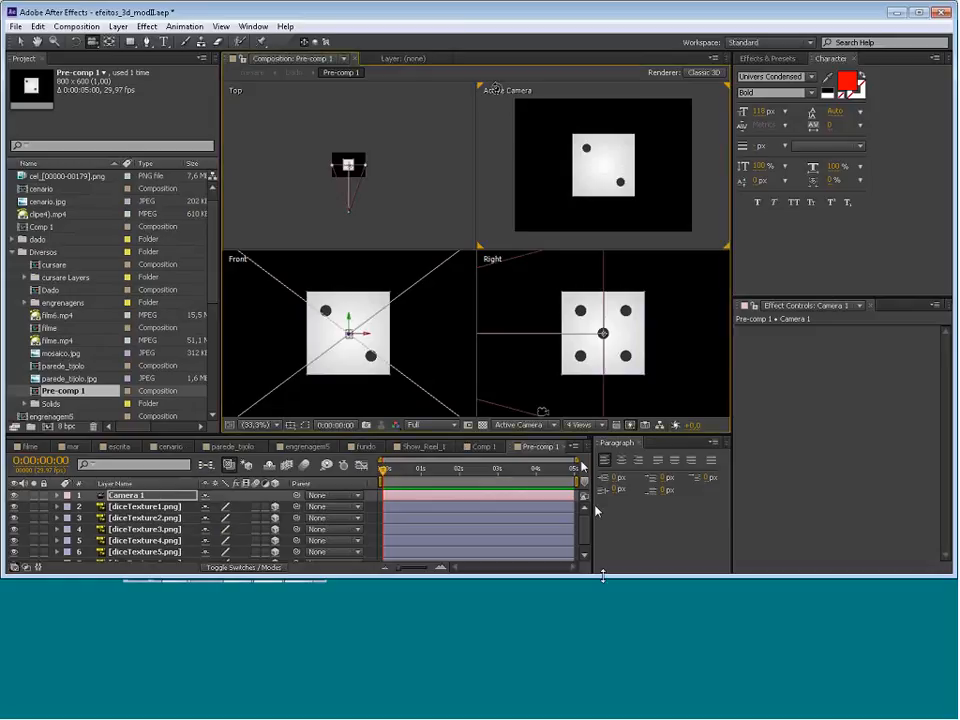
pyautogui.click(583, 425)
pyautogui.click(598, 437)
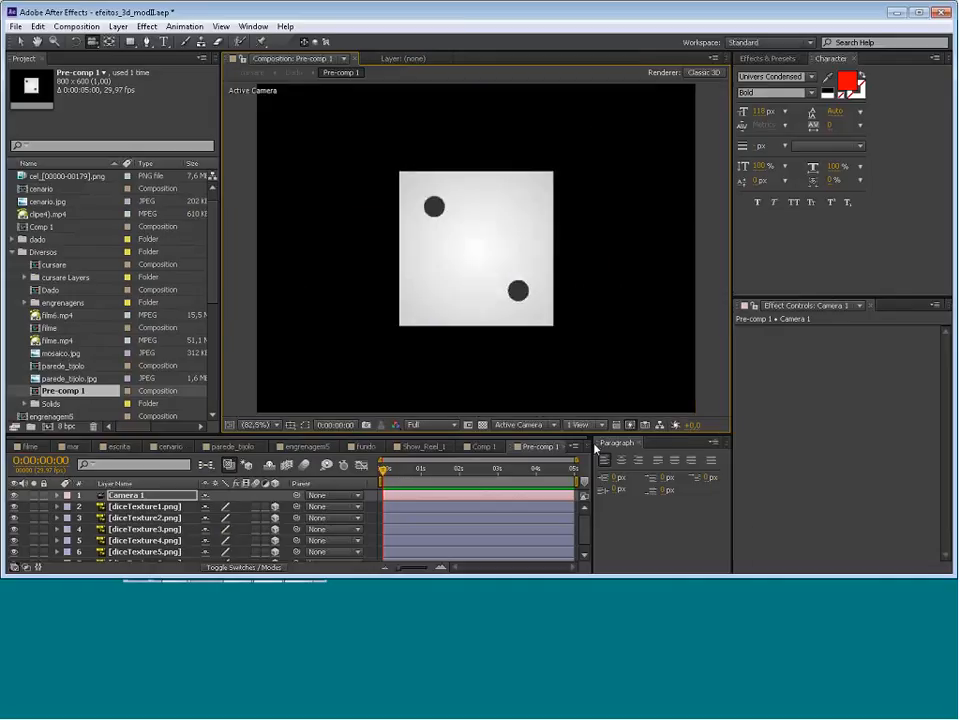
pyautogui.moveTo(449, 272); pyautogui.dragTo(553, 364)
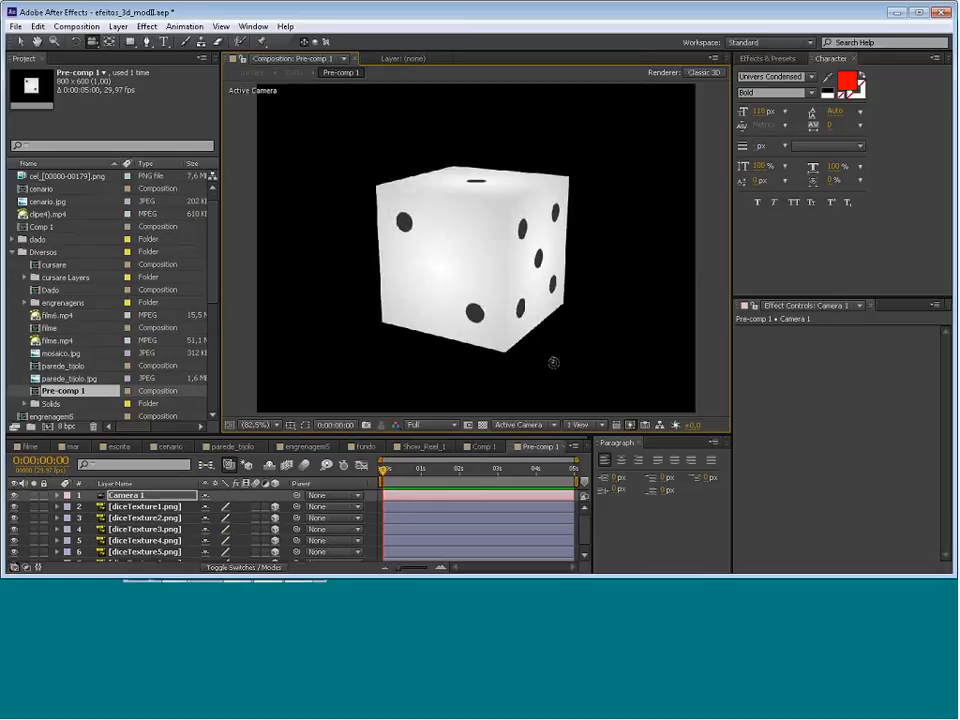
pyautogui.moveTo(490, 235); pyautogui.dragTo(465, 315)
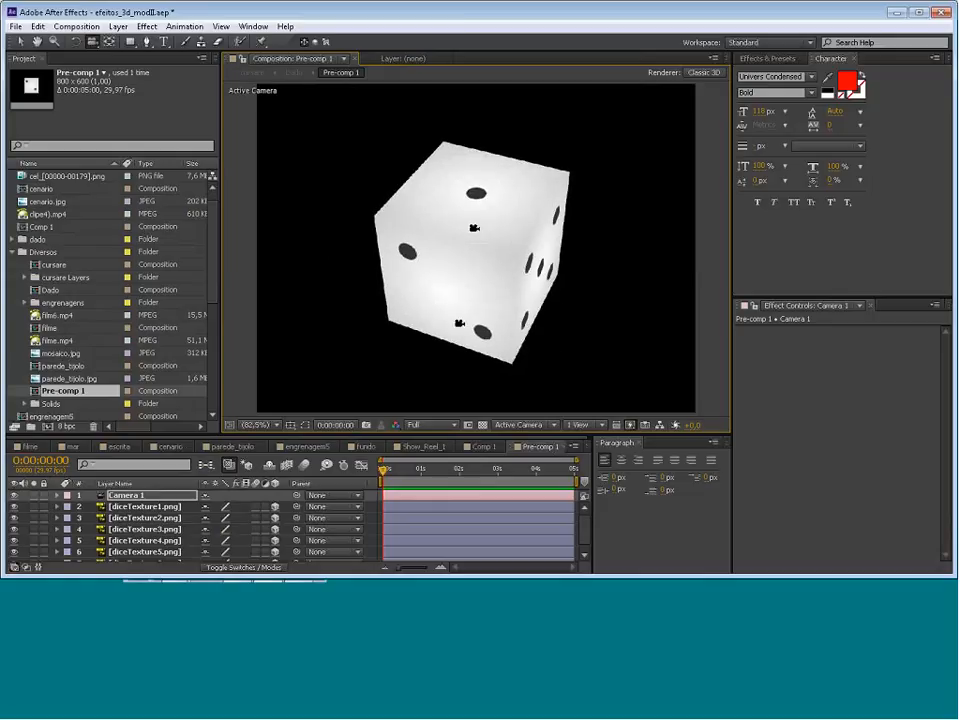
pyautogui.moveTo(350, 173); pyautogui.dragTo(434, 332)
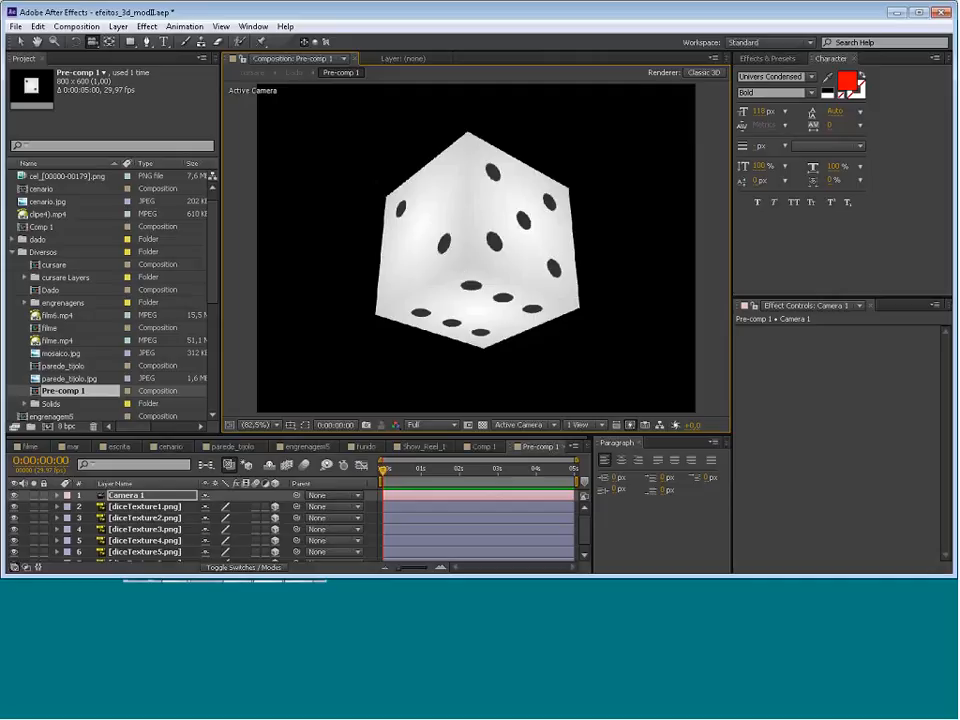
pyautogui.moveTo(313, 188); pyautogui.dragTo(576, 335)
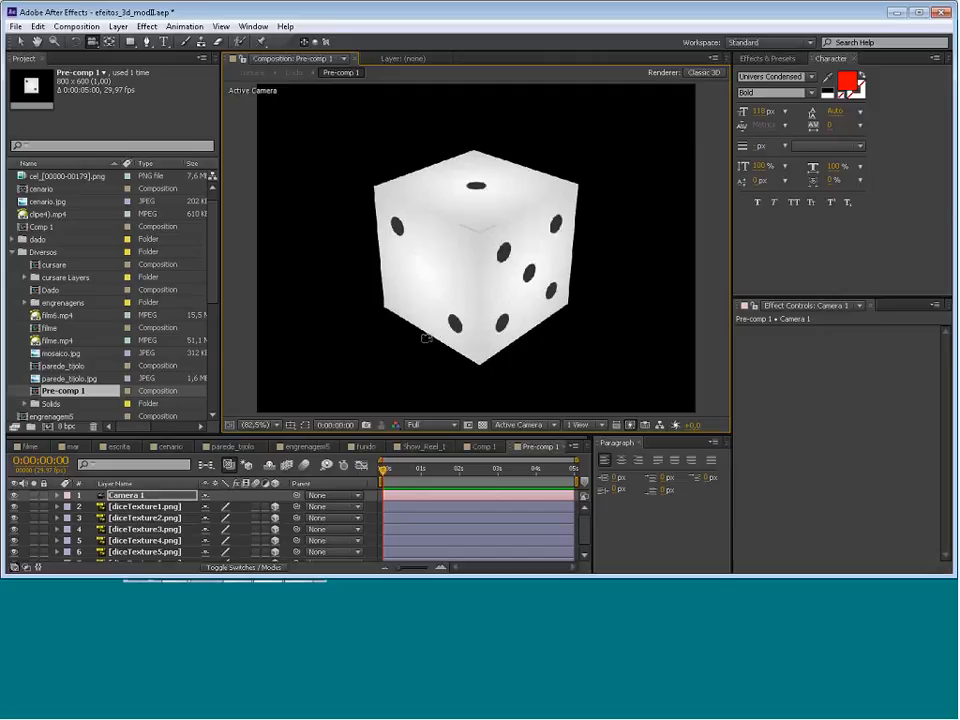
# Select the layers diceTexture1.png through diceTexture5.png, and open the Dado composition from the Diversos folder
pyautogui.click(157, 508)
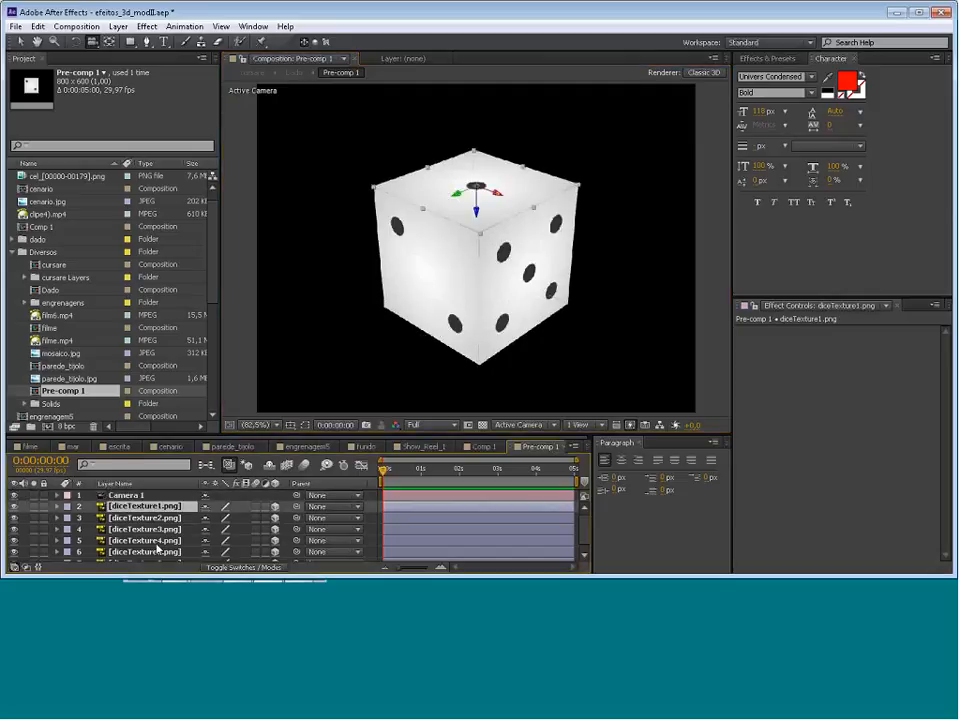
pyautogui.keyDown('shift'); pyautogui.click(155, 550); pyautogui.keyUp('shift')
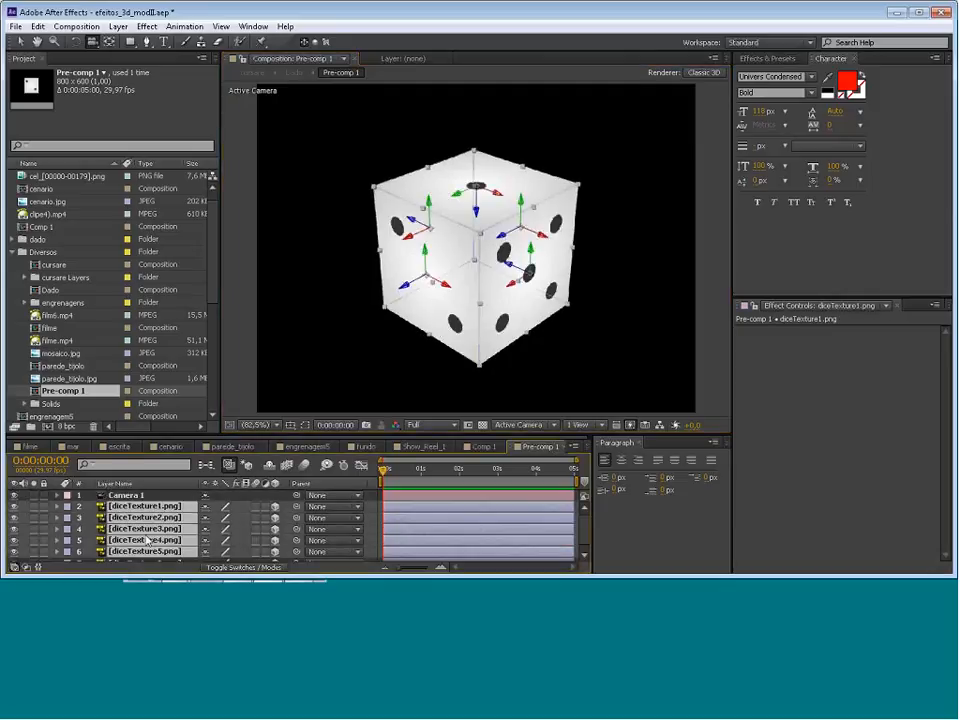
pyautogui.click(35, 290)
pyautogui.doubleClick(35, 290)
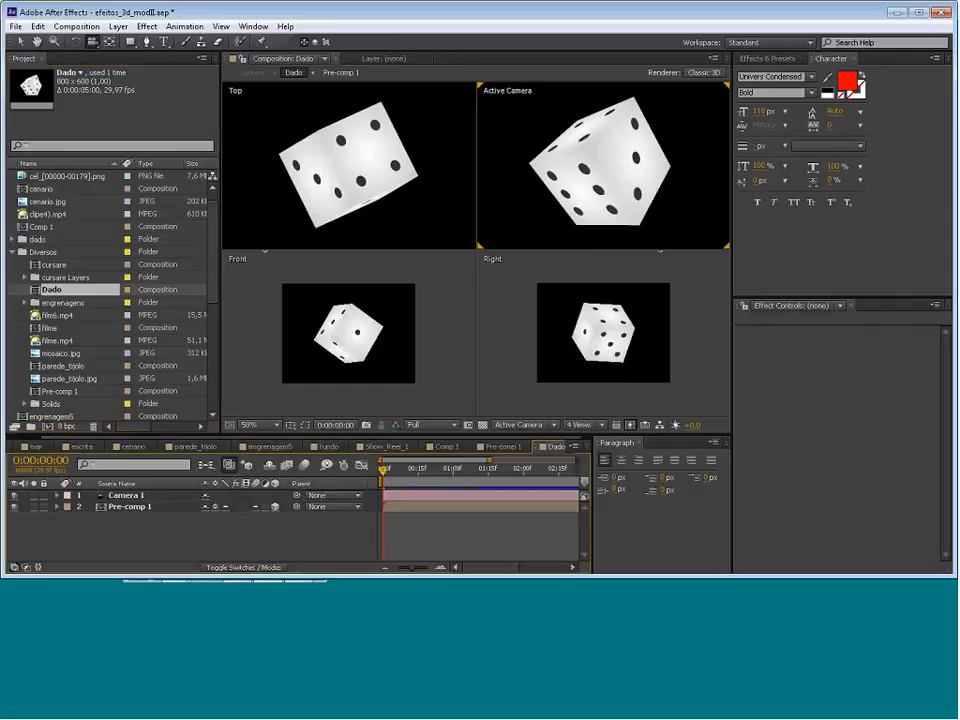
# Turn Collapse Transformations off and back on for the Pre-comp 1 layer in the Dado composition
pyautogui.click(130, 507)
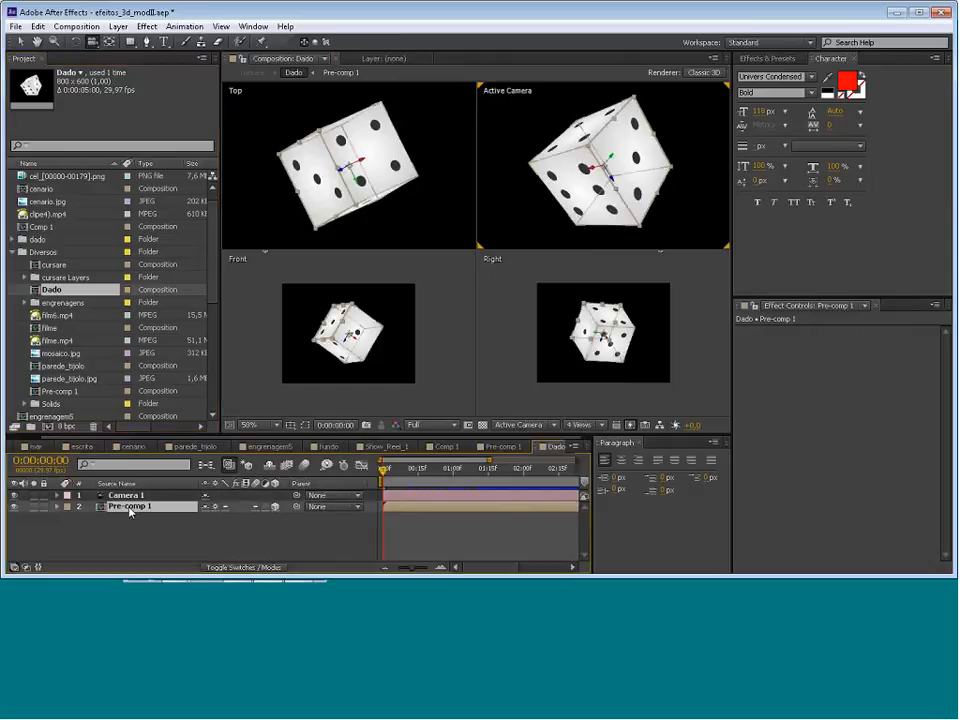
pyautogui.click(113, 495)
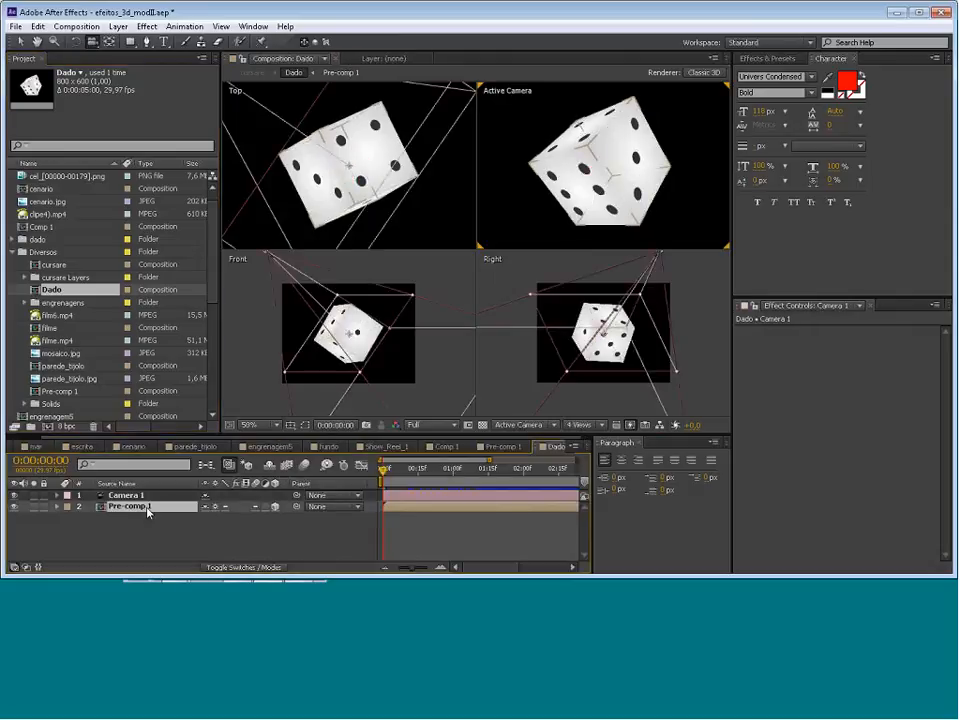
pyautogui.click(150, 507)
pyautogui.click(213, 507)
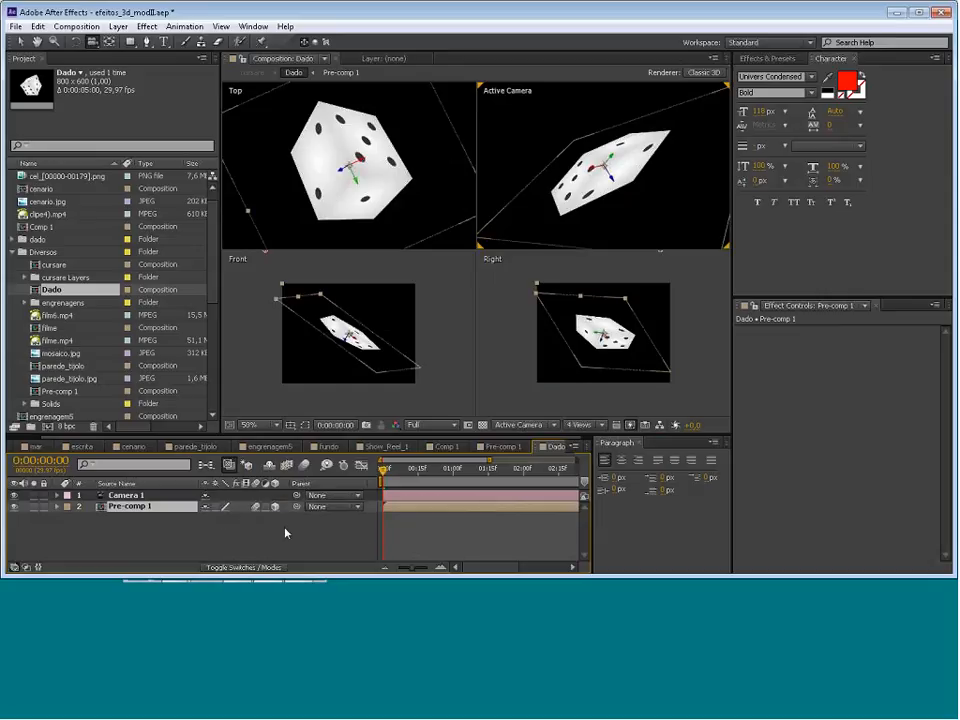
pyautogui.click(215, 507)
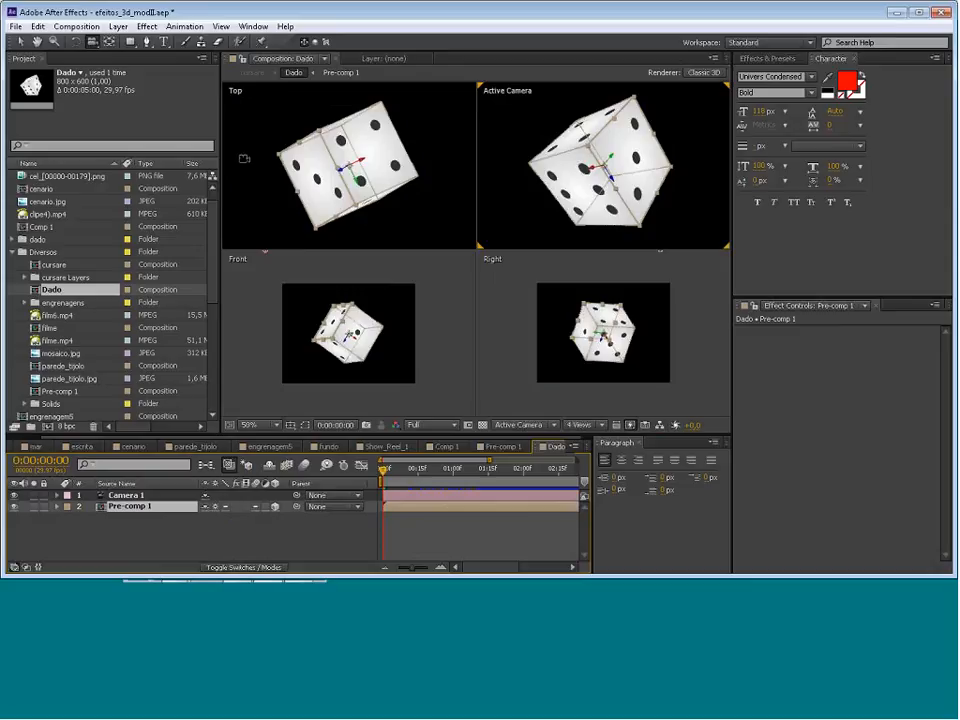
# Try rotating the Pre-comp 1 die in the Top view, restore its orientation, and deselect the layer
pyautogui.click(76, 43)
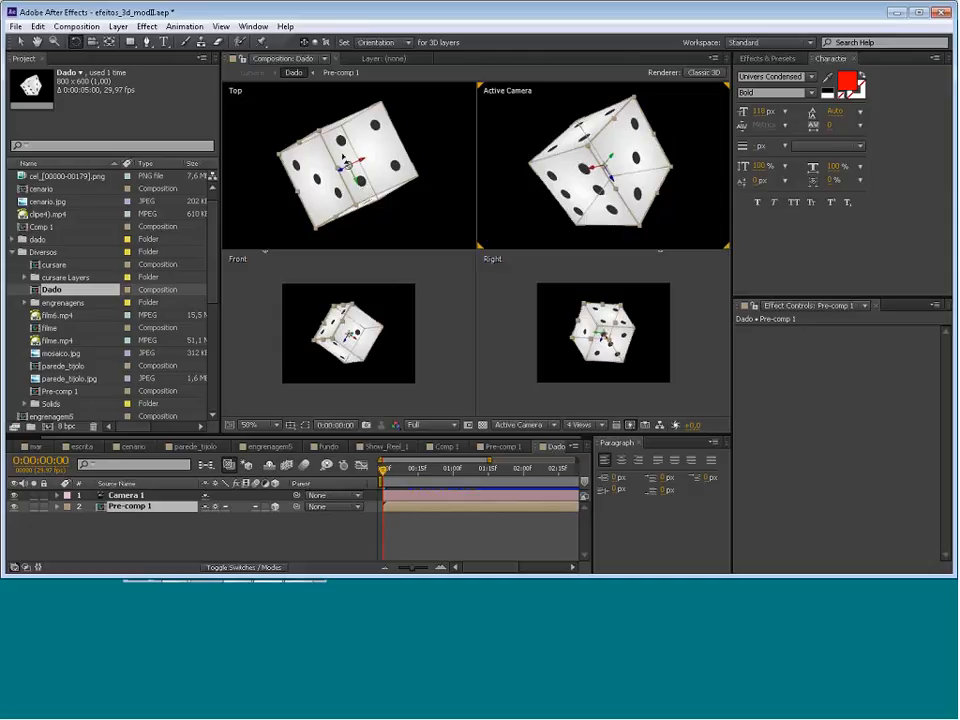
pyautogui.moveTo(306, 132); pyautogui.dragTo(390, 185)
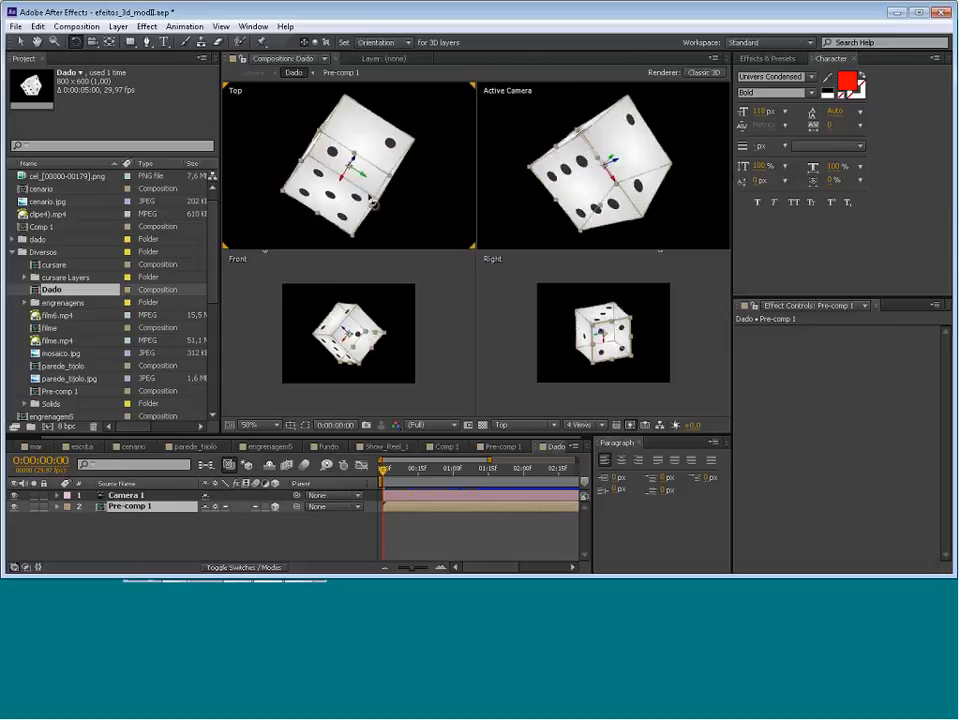
pyautogui.moveTo(372, 200); pyautogui.dragTo(414, 155)
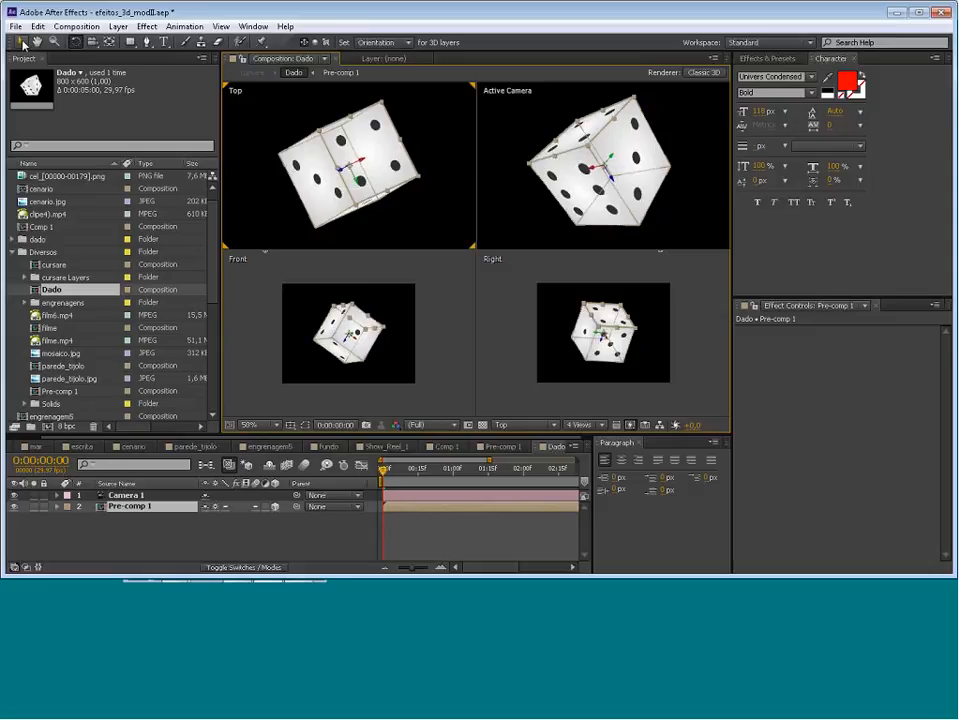
pyautogui.click(245, 283)
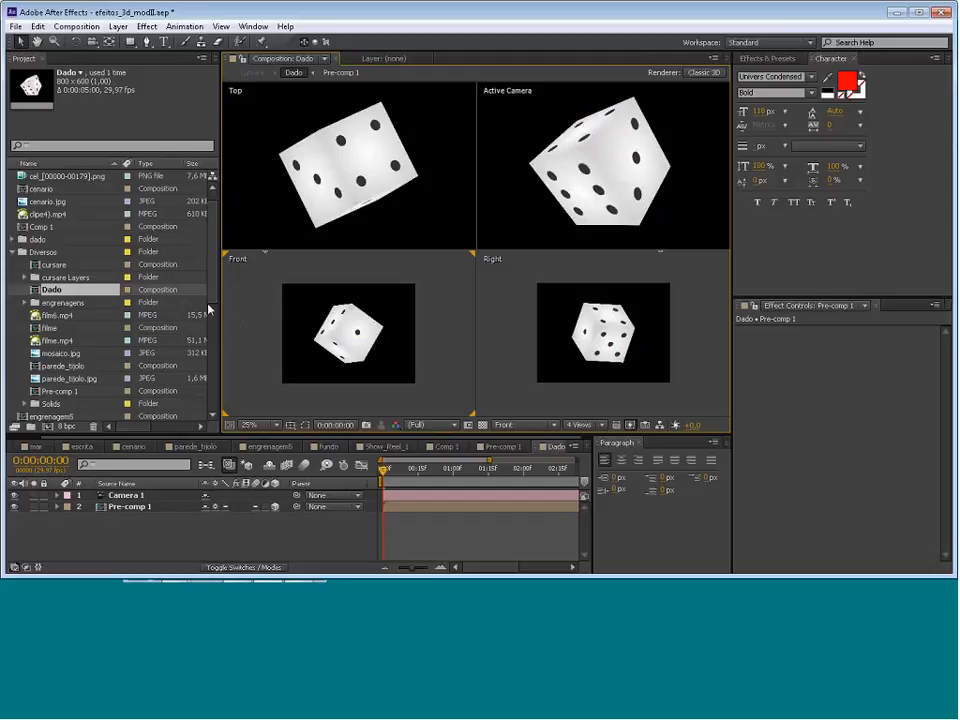
# Import the six images wed1.jpg through wed6.jpg from the imagens folder into the project
pyautogui.moveTo(211, 299); pyautogui.dragTo(218, 404)
pyautogui.click(16, 26)
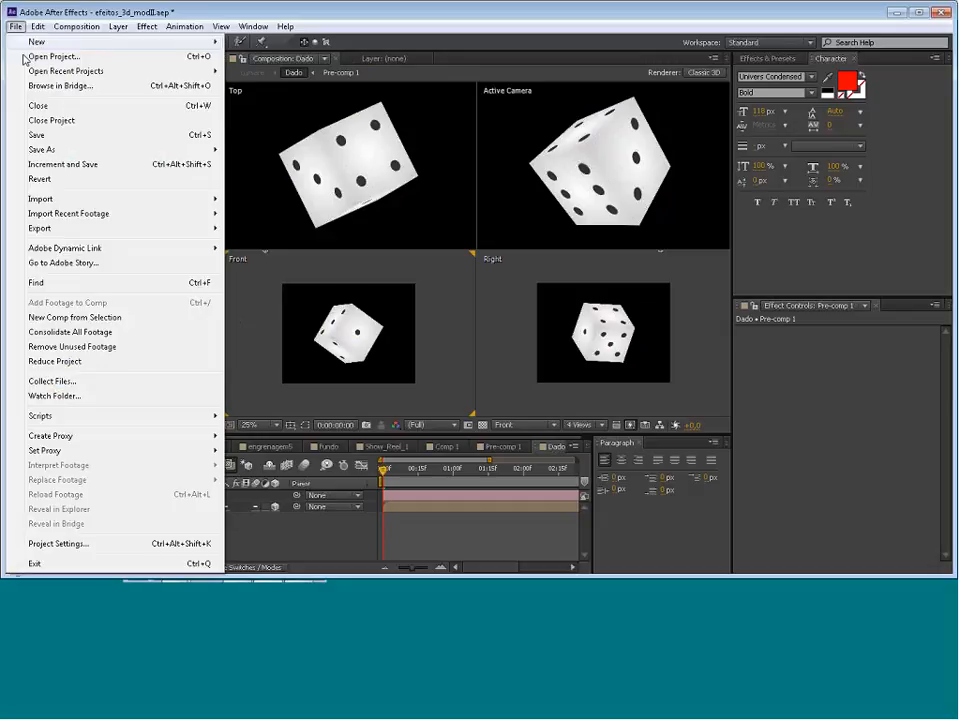
pyautogui.moveTo(86, 200)
pyautogui.click(251, 199)
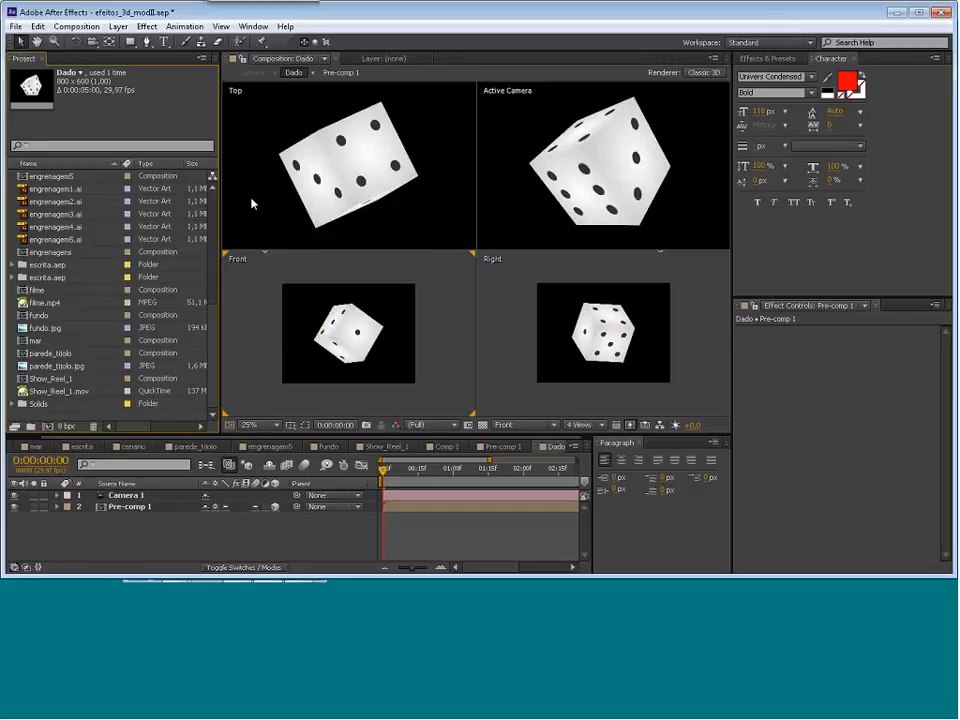
pyautogui.click(489, 92)
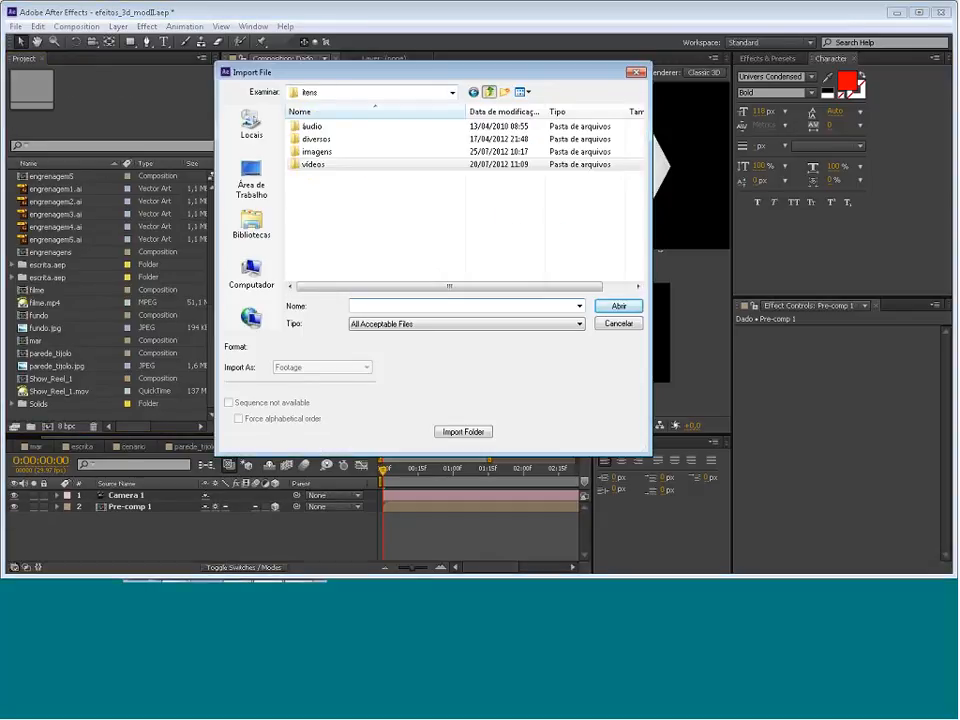
pyautogui.doubleClick(316, 151)
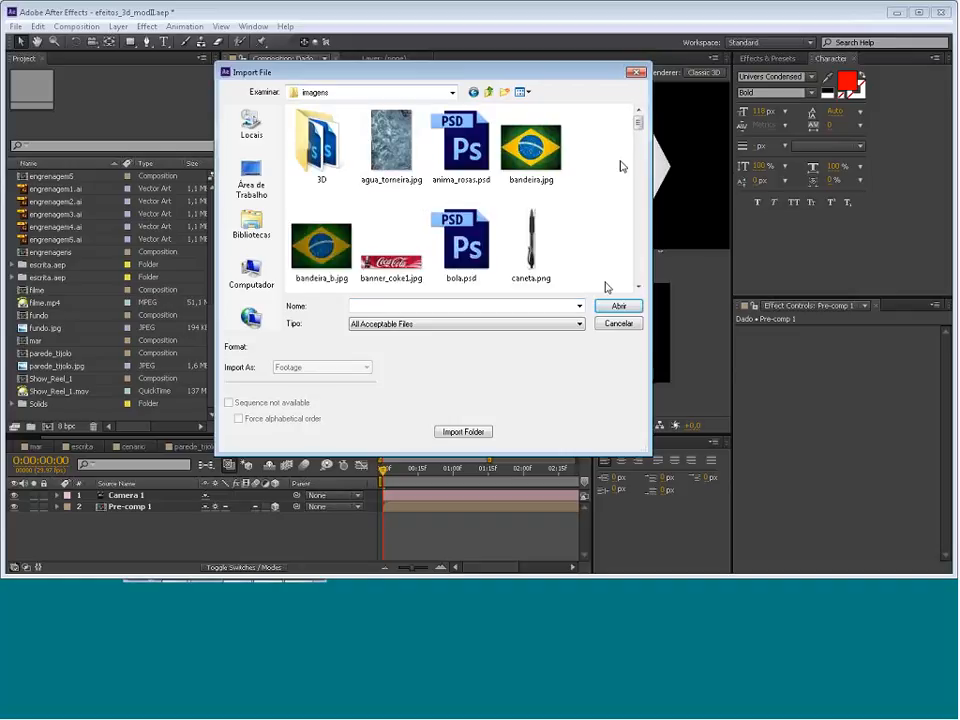
pyautogui.scroll(-15, 624, 180)
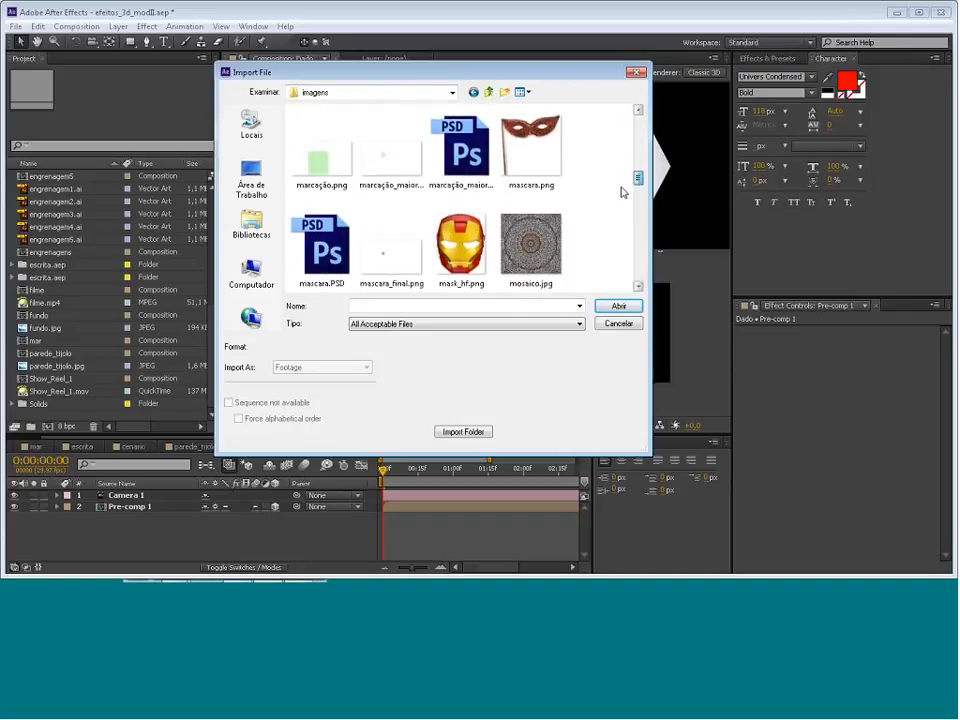
pyautogui.scroll(-2, 619, 214)
pyautogui.click(321, 180)
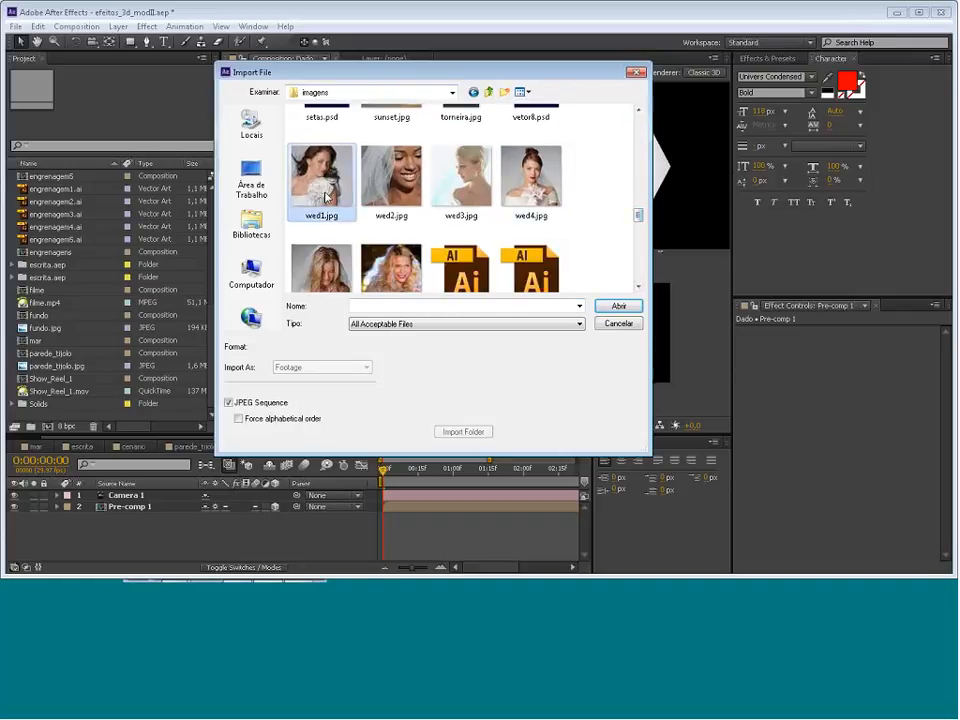
pyautogui.keyDown('shift'); pyautogui.click(391, 268); pyautogui.keyUp('shift')
pyautogui.click(619, 305)
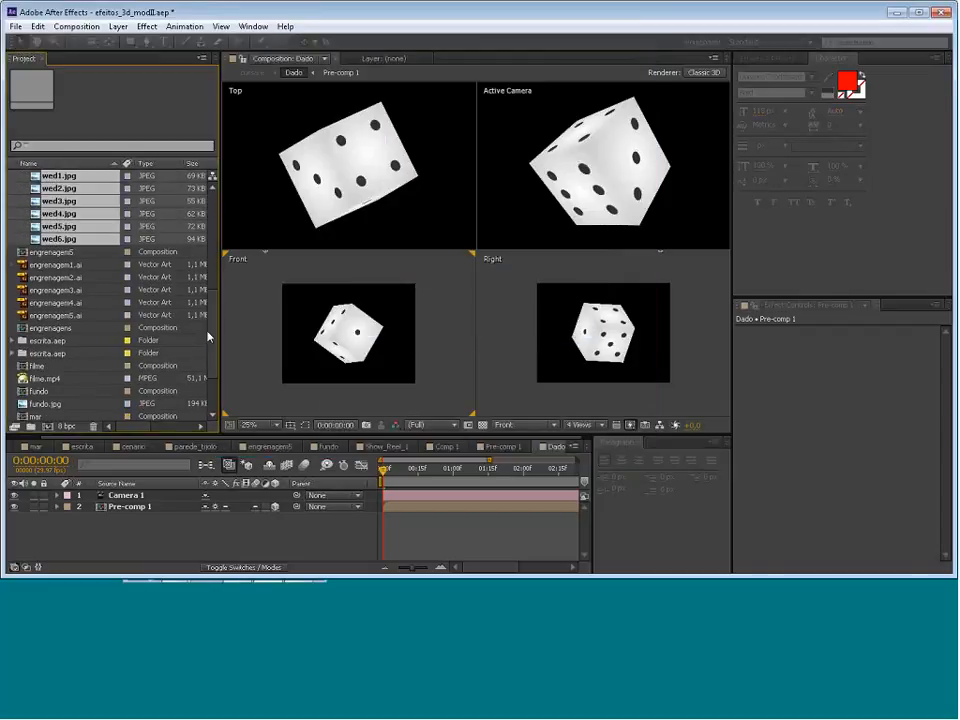
# Examine the previews and dimensions of the imported wed images in the Diversos folder
pyautogui.click(86, 277)
pyautogui.scroll(2, 86, 279)
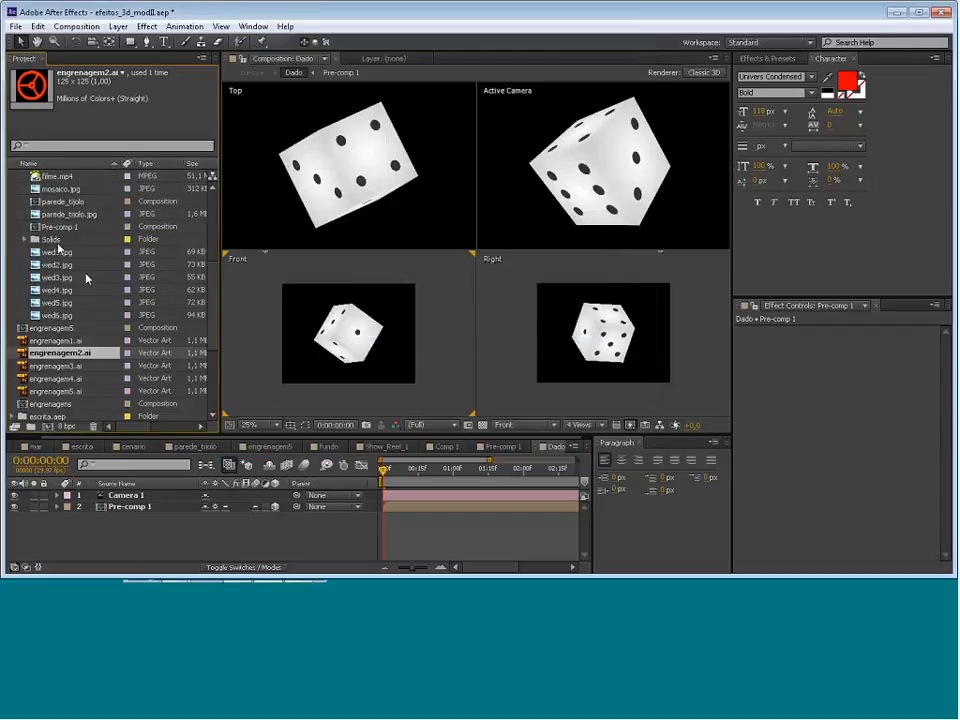
pyautogui.click(66, 256)
pyautogui.click(66, 265)
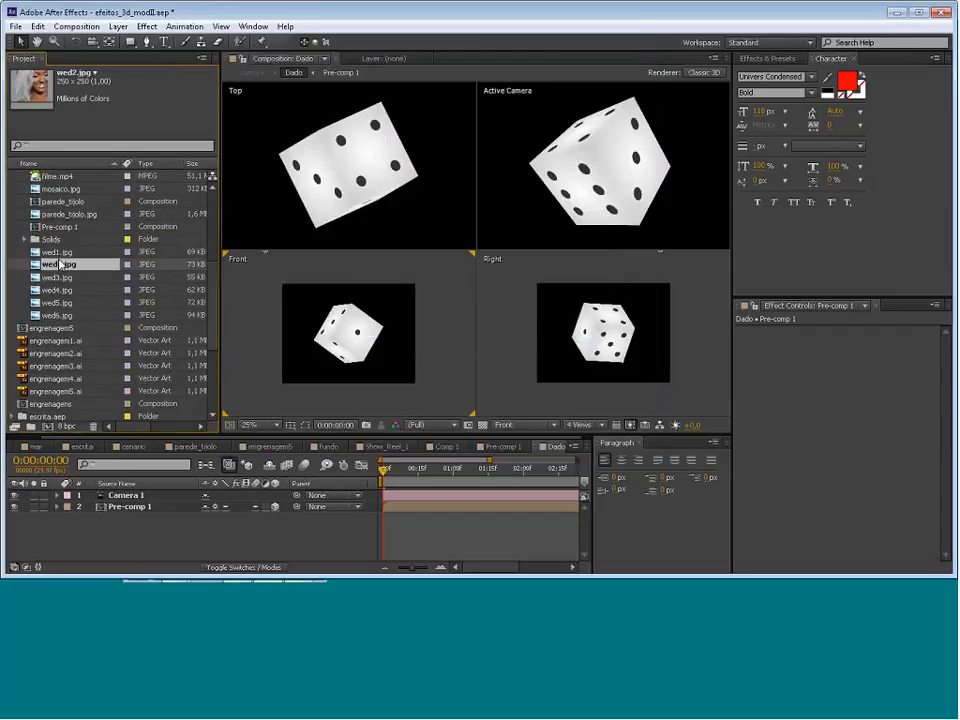
pyautogui.click(67, 278)
pyautogui.click(65, 290)
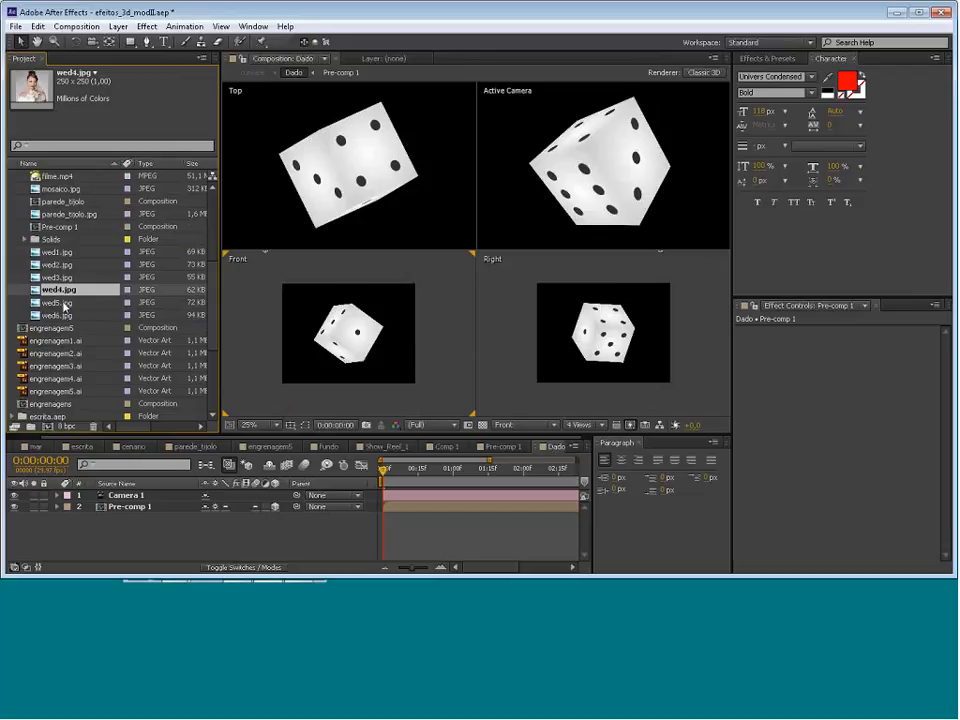
pyautogui.click(63, 316)
pyautogui.scroll(4, 66, 308)
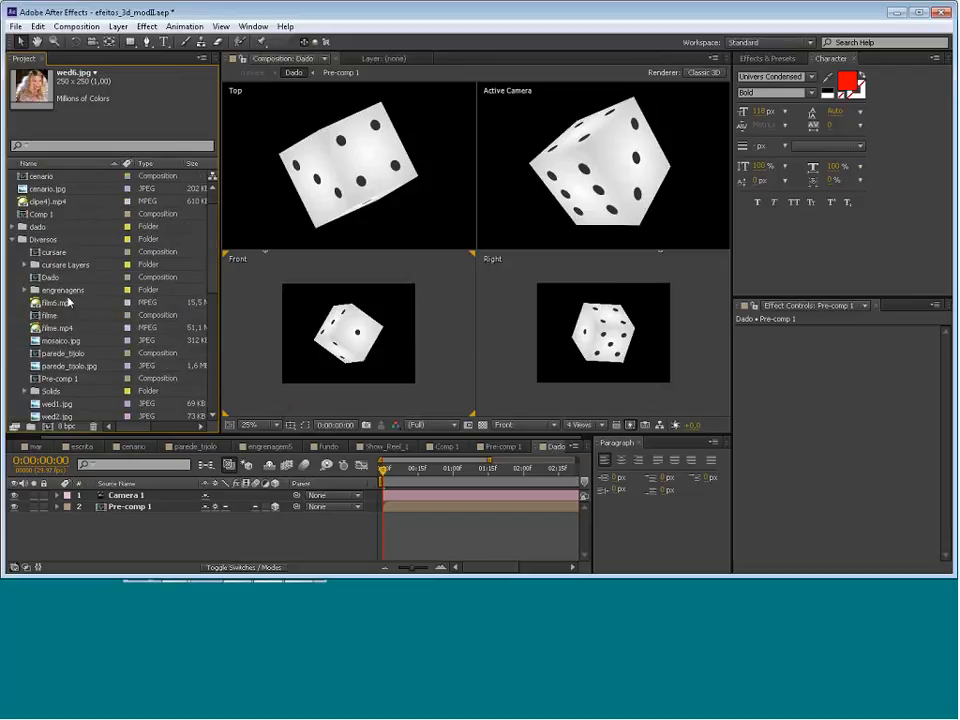
# Try replacing the diceTexture1.png footage in the dado folder with wed1.jpg, leaving JPEG Sequence enabled
pyautogui.scroll(1, 60, 290)
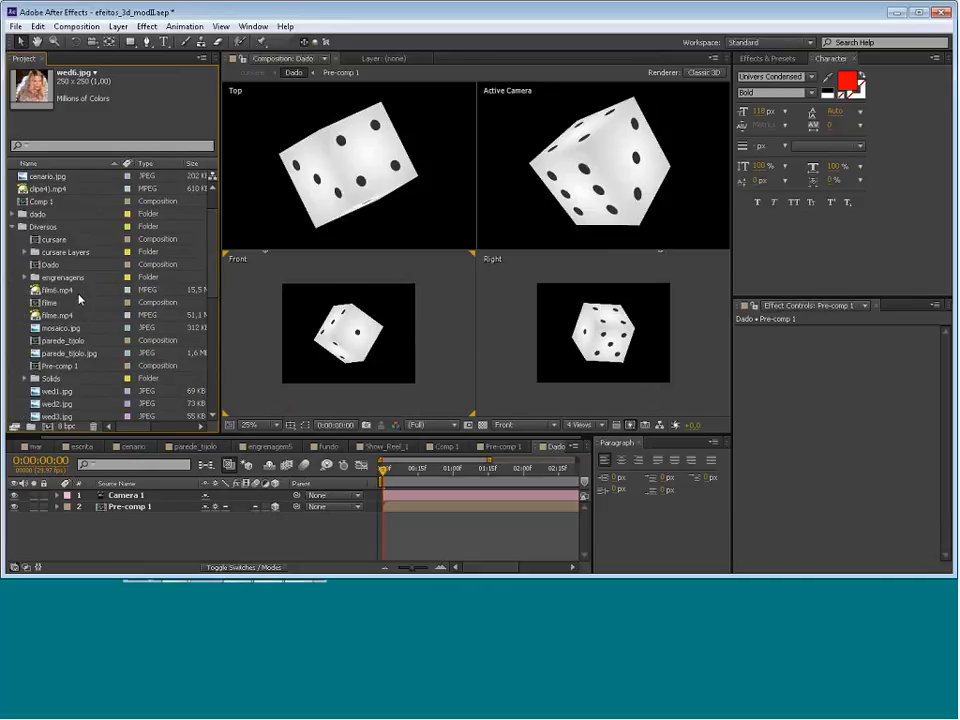
pyautogui.click(12, 253)
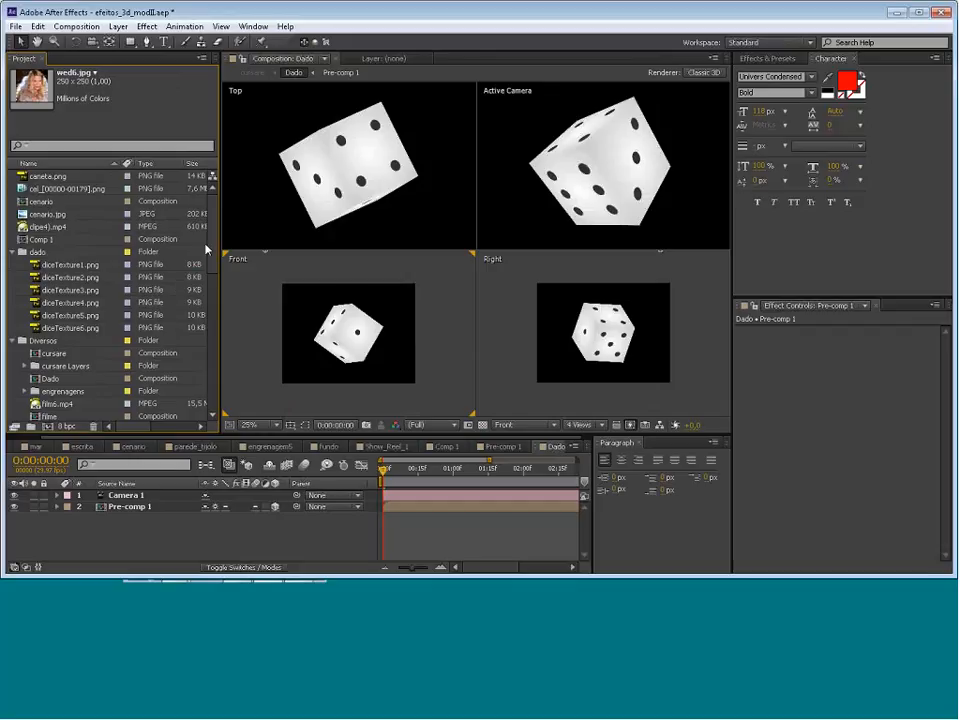
pyautogui.rightClick(72, 265)
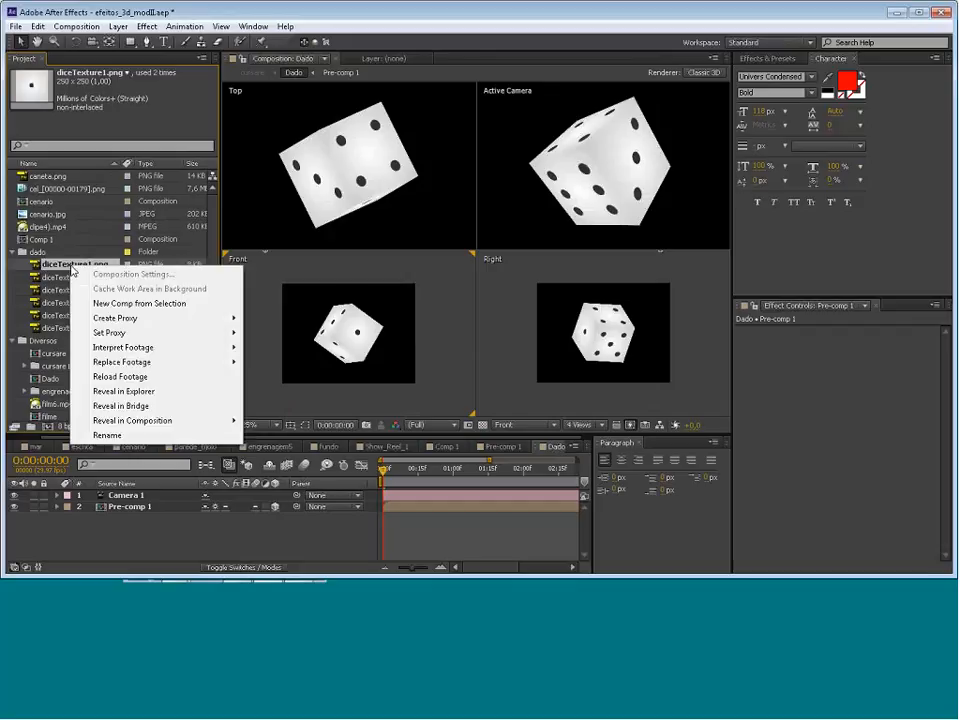
pyautogui.moveTo(167, 367)
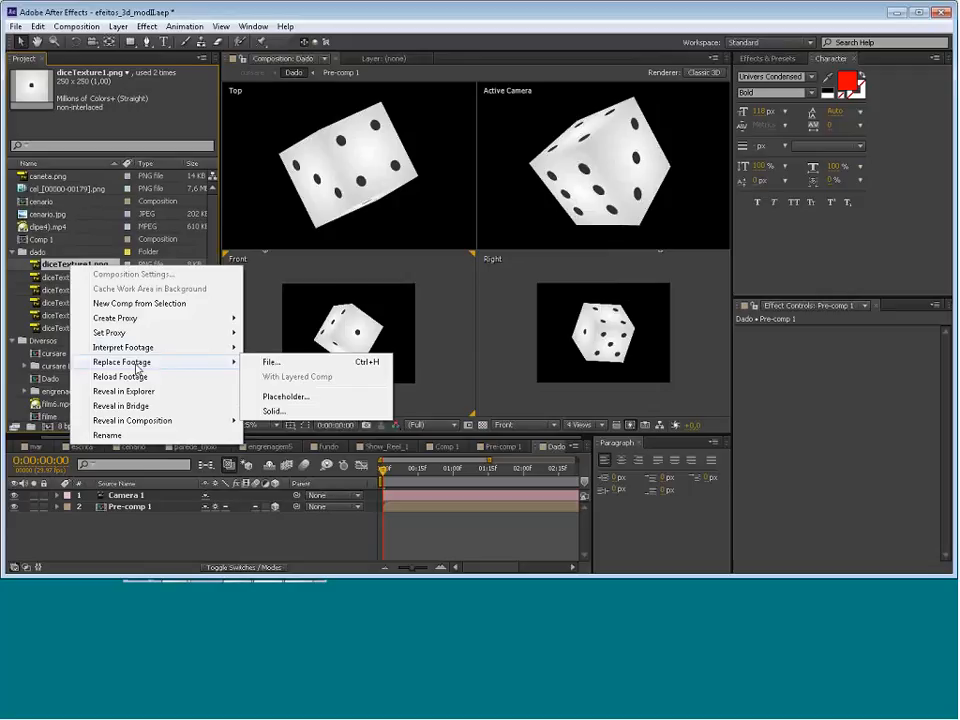
pyautogui.click(296, 364)
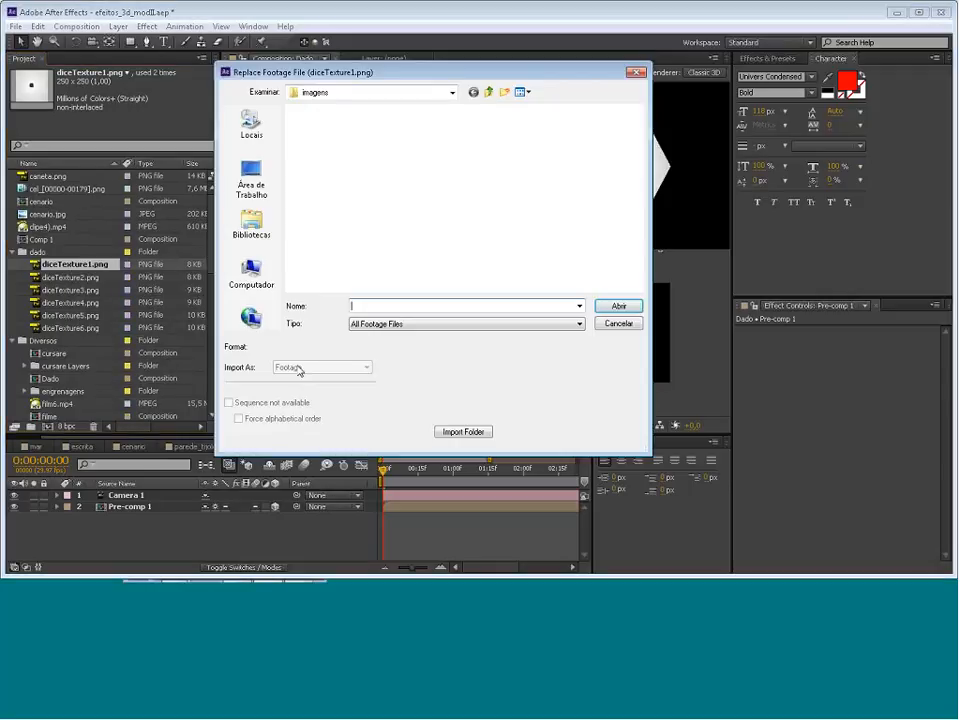
pyautogui.moveTo(634, 126); pyautogui.dragTo(636, 209)
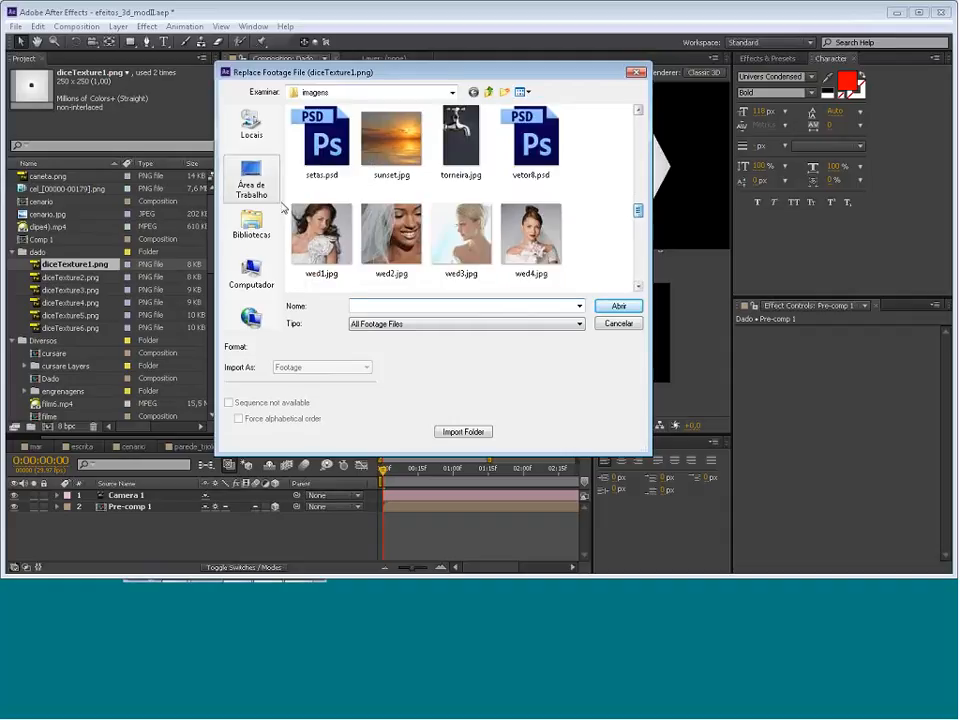
pyautogui.click(313, 218)
pyautogui.click(612, 306)
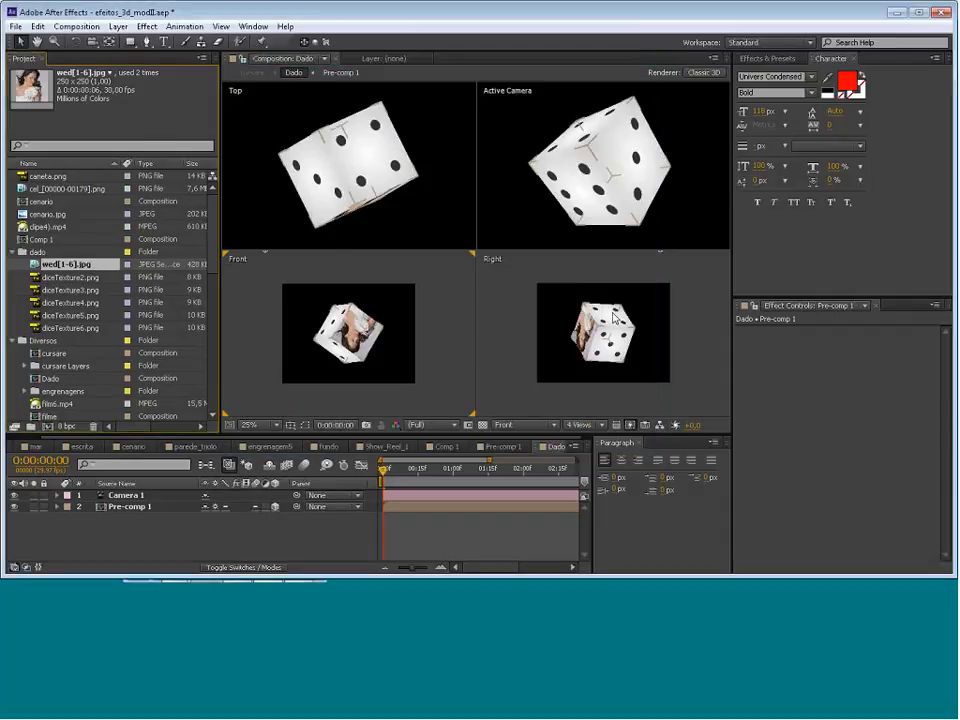
# Try replacing the diceTexture2.png footage with the wed JPEG sequence from the imagens folder
pyautogui.rightClick(87, 279)
pyautogui.moveTo(182, 375)
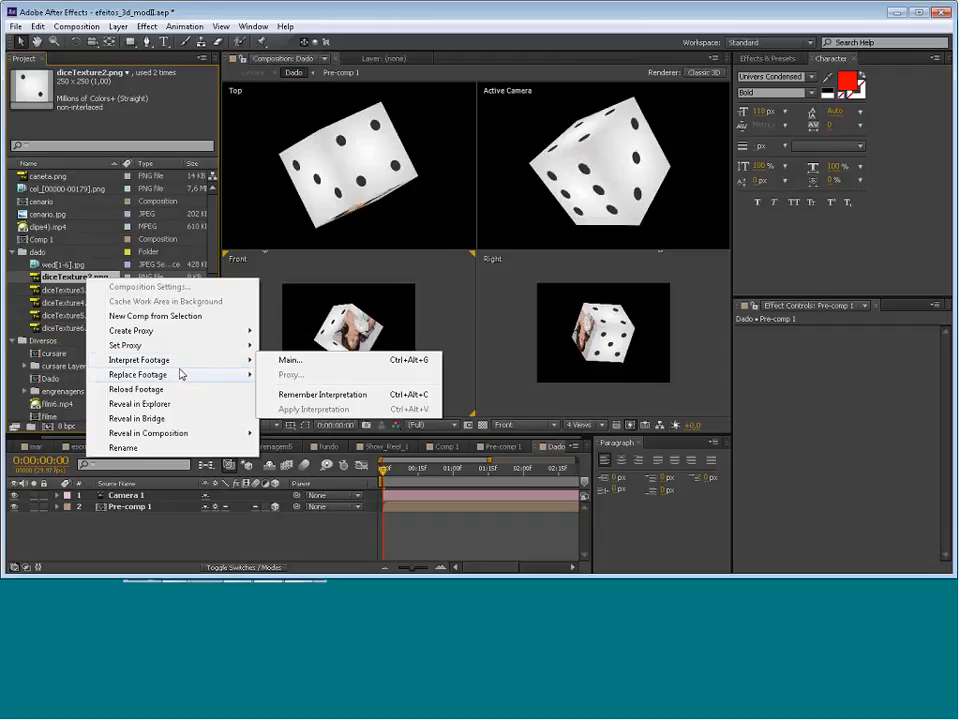
pyautogui.click(285, 375)
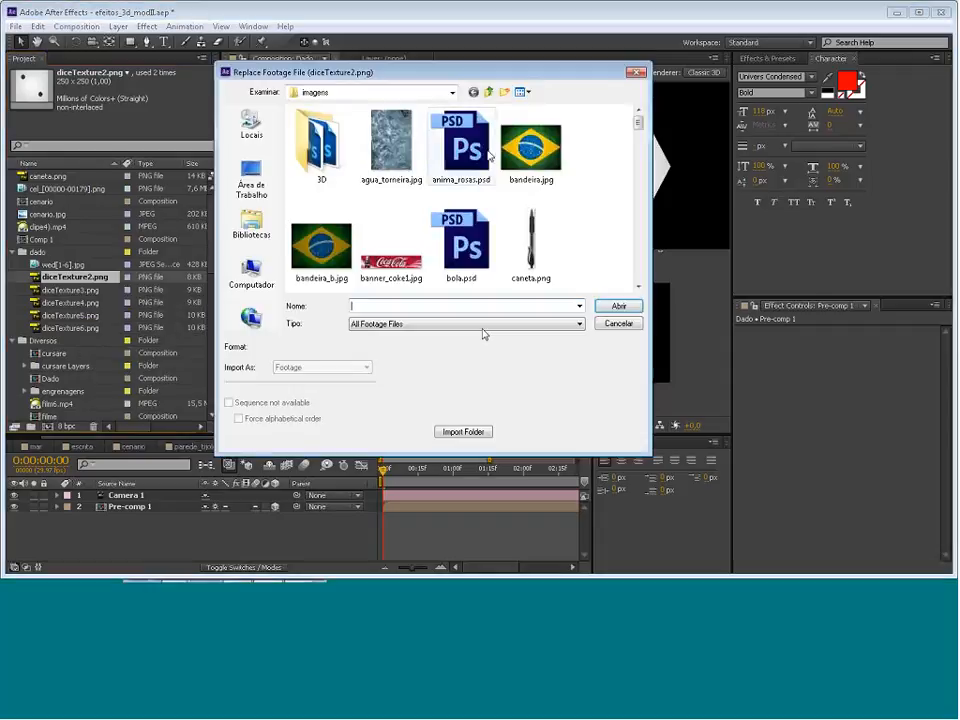
pyautogui.scroll(-10, 619, 210)
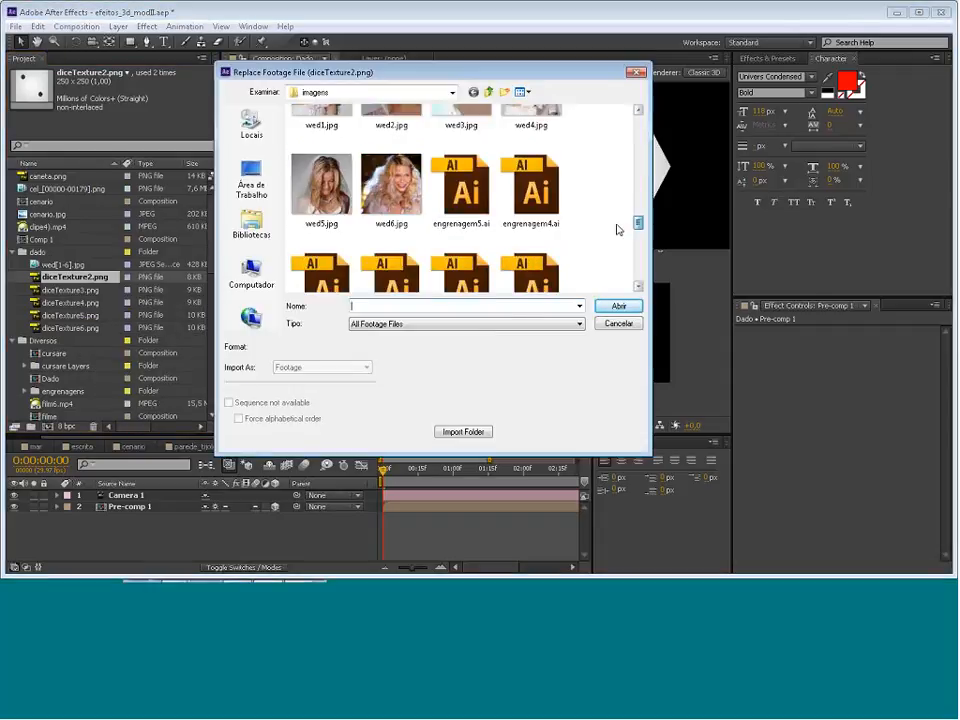
pyautogui.moveTo(617, 213); pyautogui.dragTo(617, 219)
pyautogui.doubleClick(401, 228)
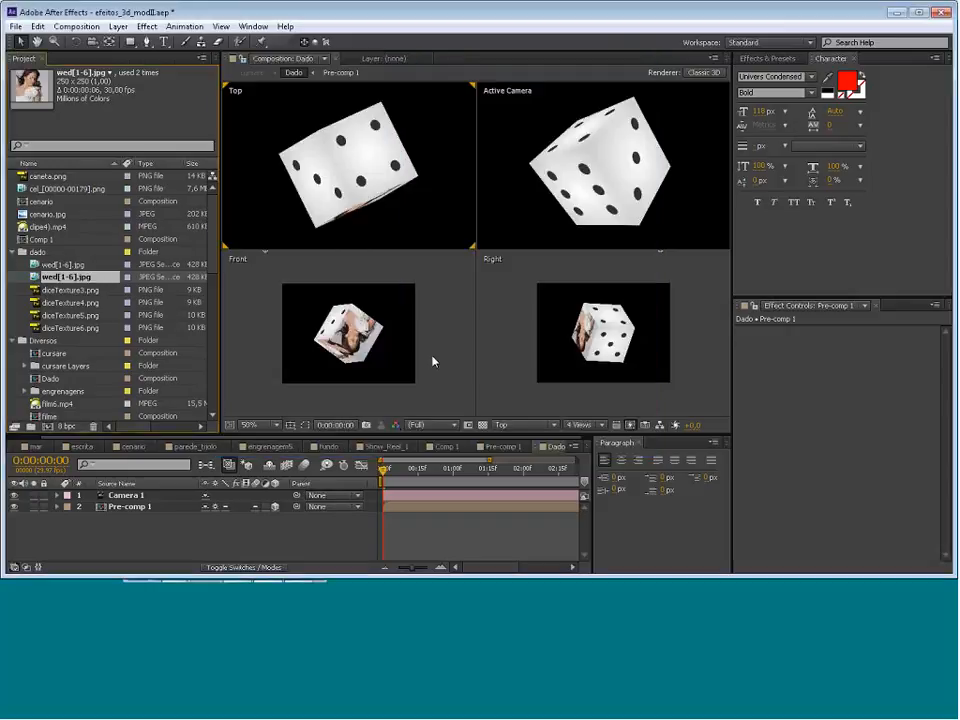
# Try replacing the diceTexture3.png footage with wed3.jpg, leaving JPEG Sequence enabled
pyautogui.click(70, 290)
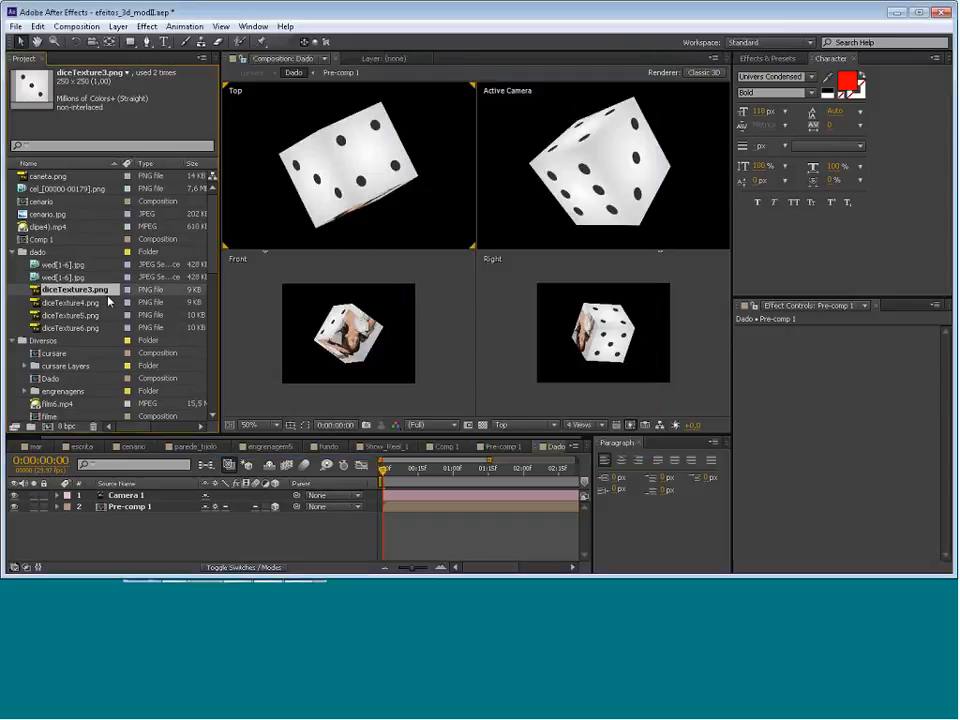
pyautogui.rightClick(104, 292)
pyautogui.moveTo(177, 392)
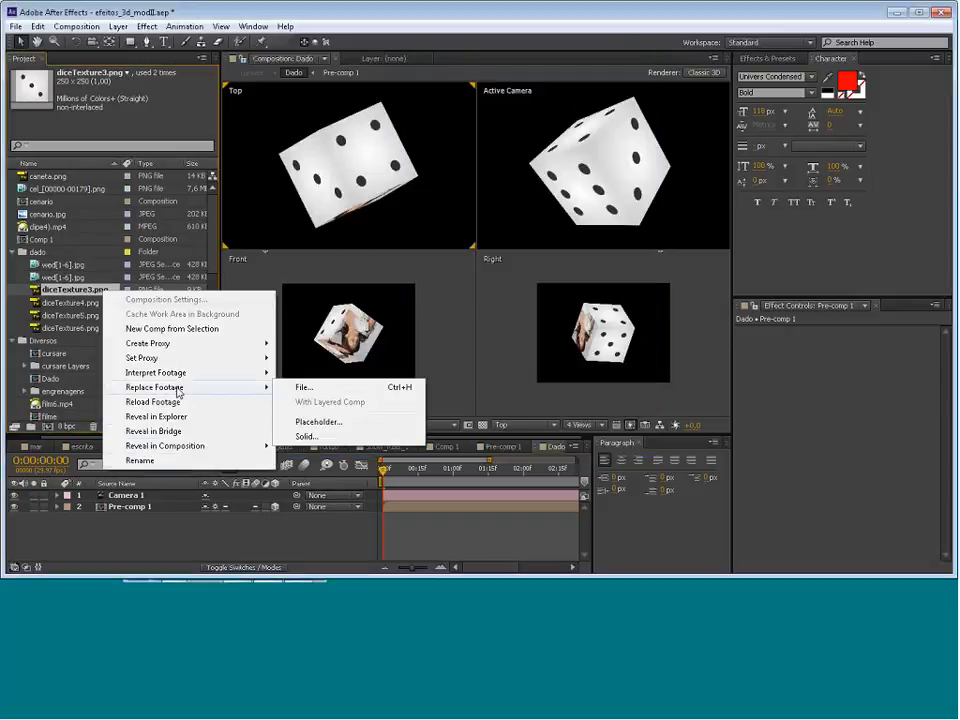
pyautogui.click(299, 389)
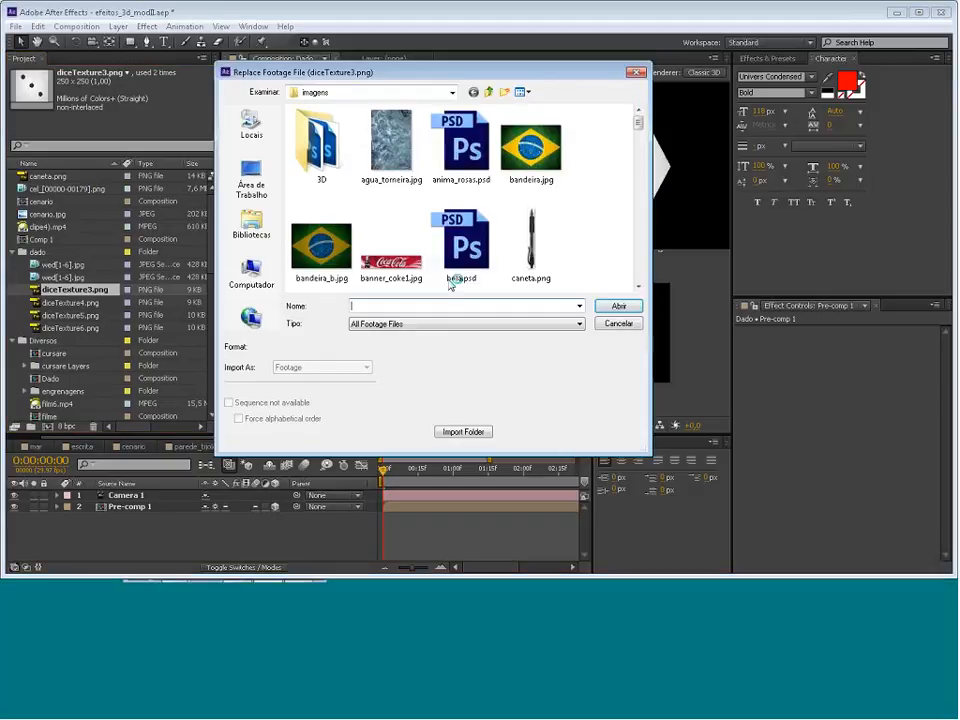
pyautogui.scroll(-10, 640, 261)
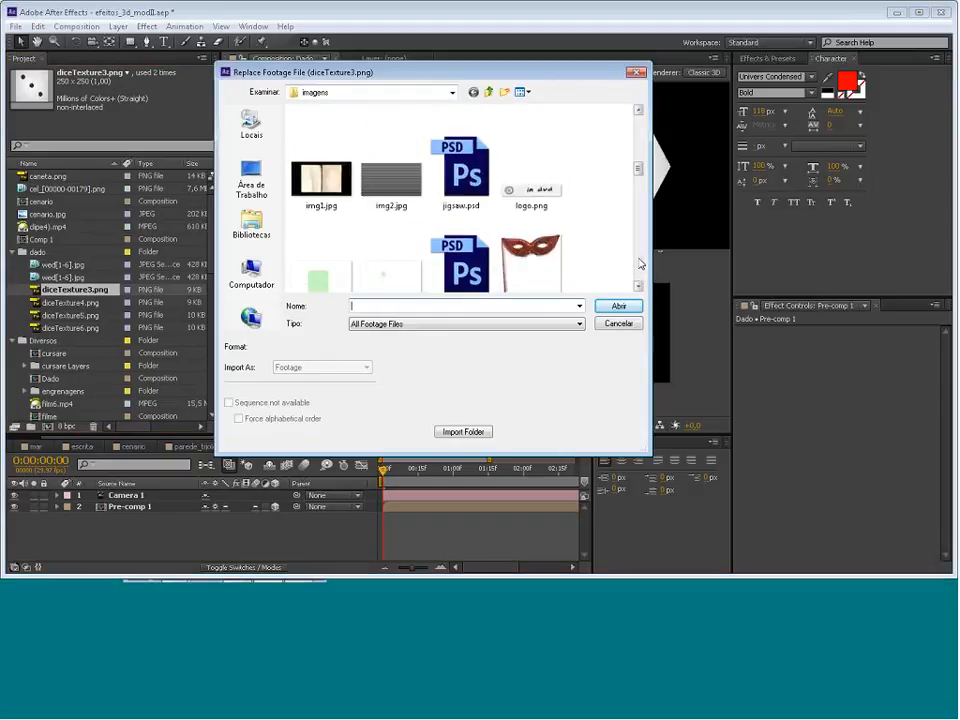
pyautogui.doubleClick(468, 174)
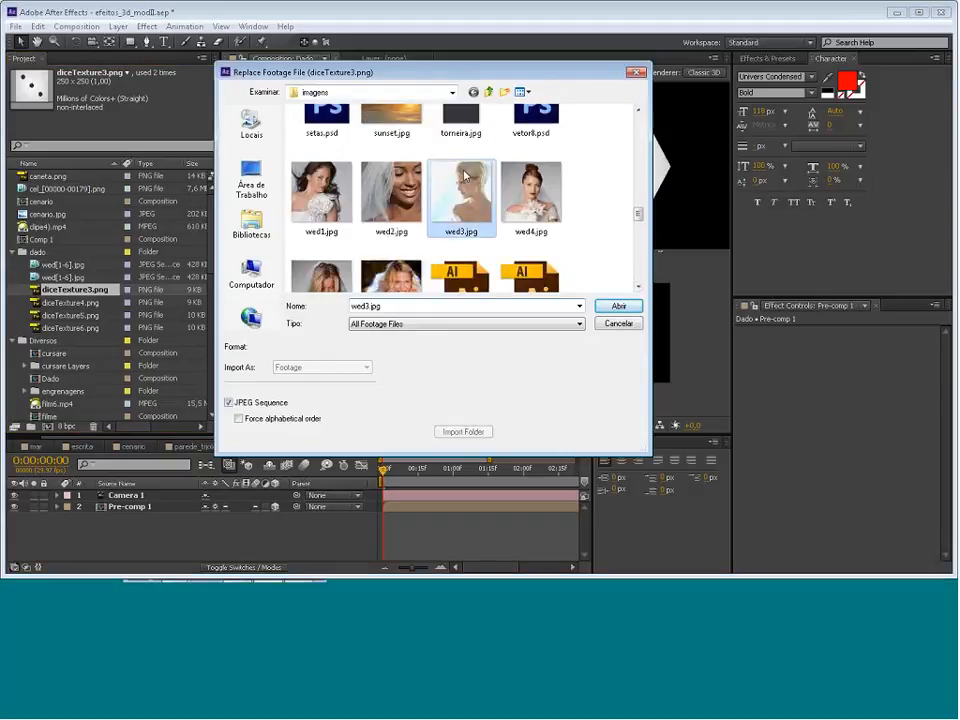
# Try replacing the diceTexture4.png footage with wed4.jpg from the imagens folder
pyautogui.rightClick(93, 303)
pyautogui.moveTo(208, 401)
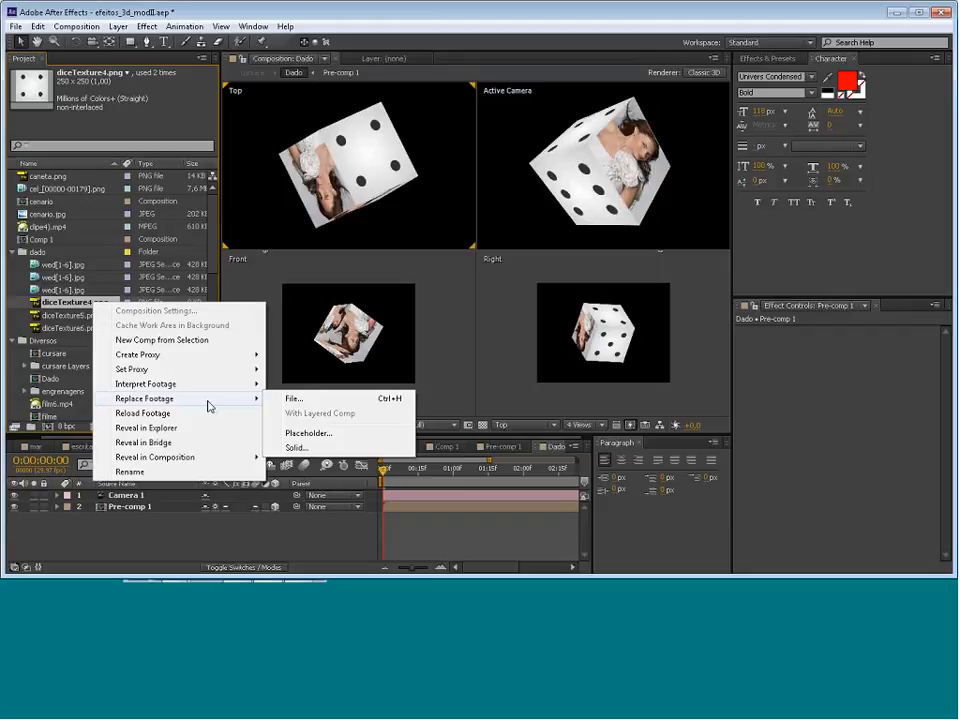
pyautogui.click(320, 401)
pyautogui.moveTo(640, 130); pyautogui.dragTo(637, 224)
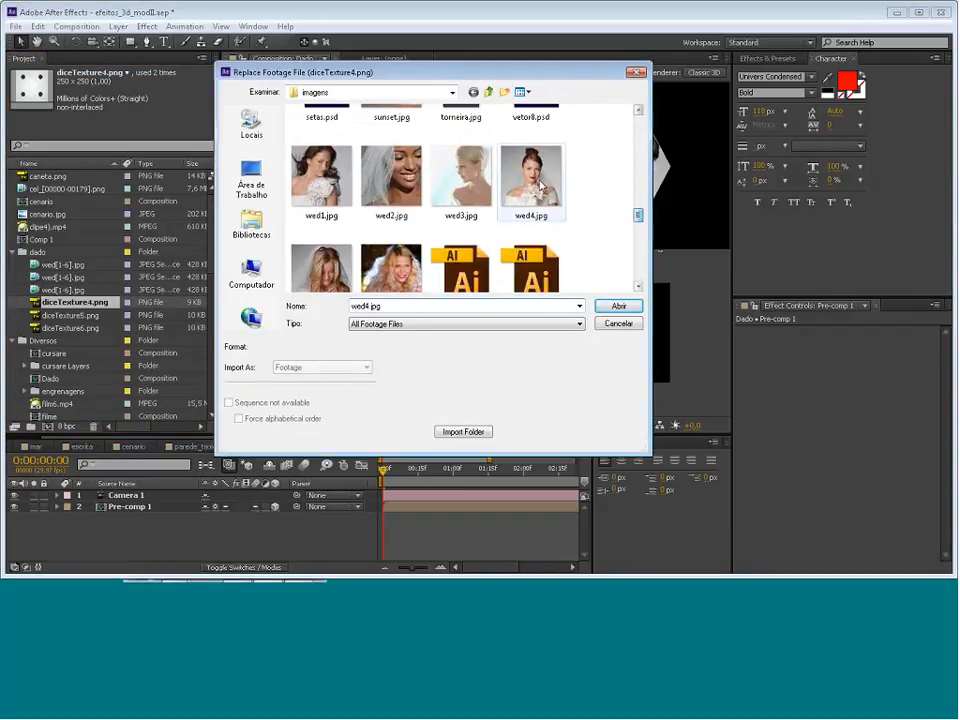
pyautogui.click(531, 176)
pyautogui.click(619, 305)
# Try replacing the diceTexture5.png footage with wed5.jpg from the imagens folder
pyautogui.rightClick(88, 316)
pyautogui.moveTo(190, 474)
pyautogui.moveTo(190, 417)
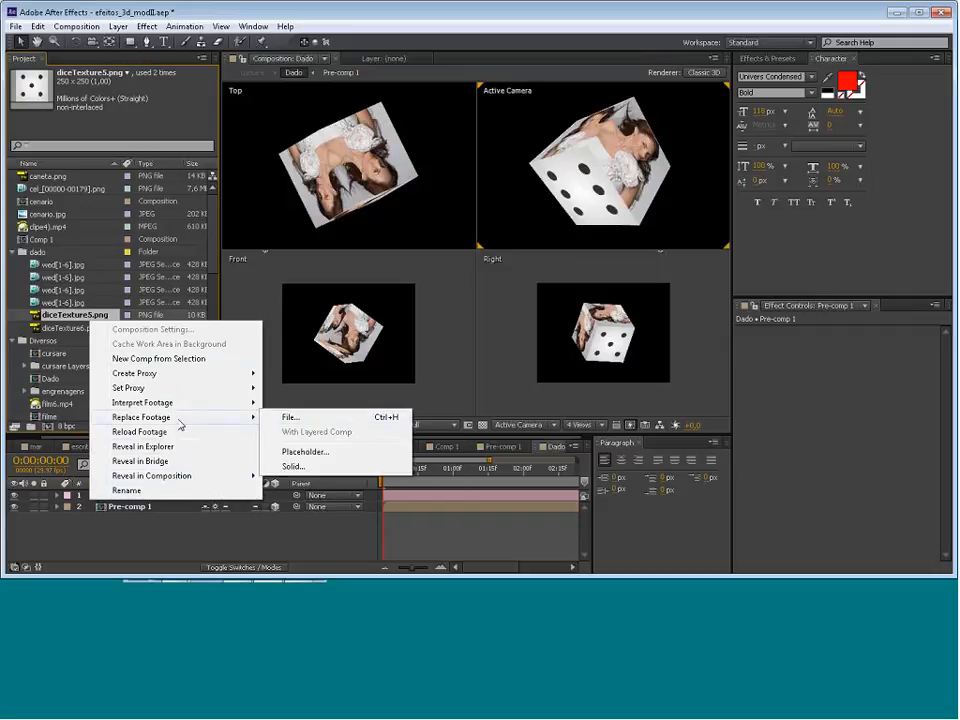
pyautogui.click(316, 419)
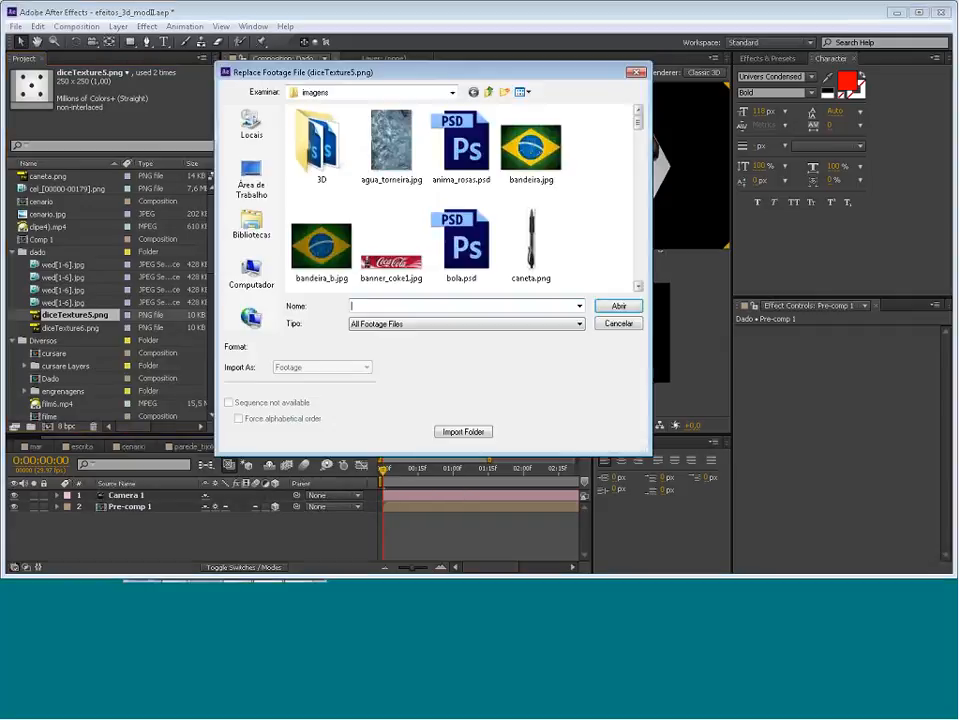
pyautogui.moveTo(639, 125); pyautogui.dragTo(638, 197)
pyautogui.scroll(-5, 320, 230)
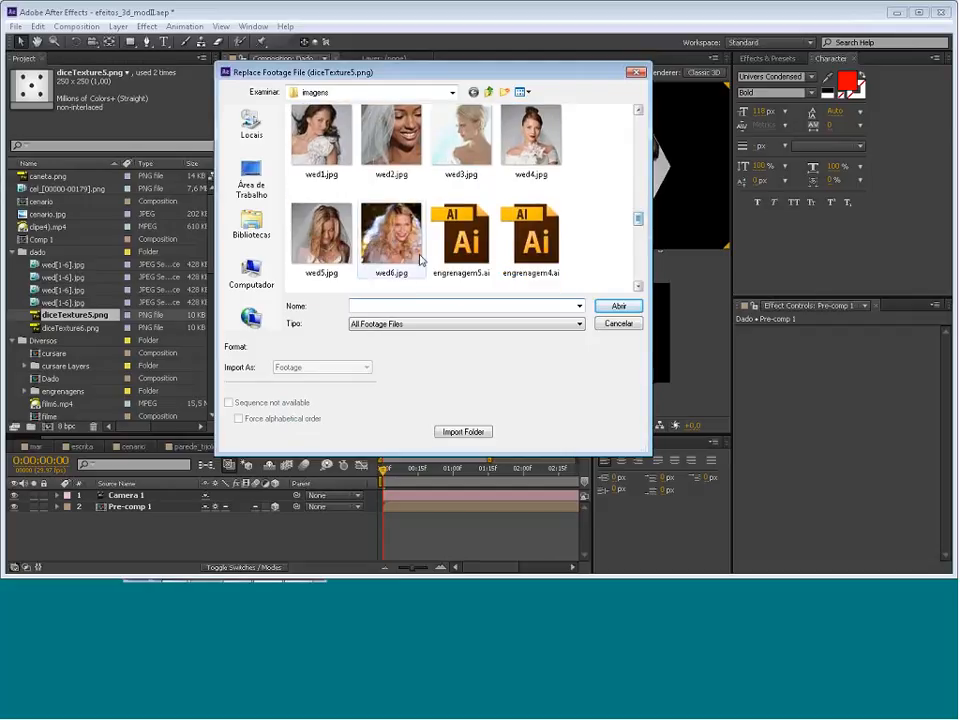
pyautogui.doubleClick(337, 240)
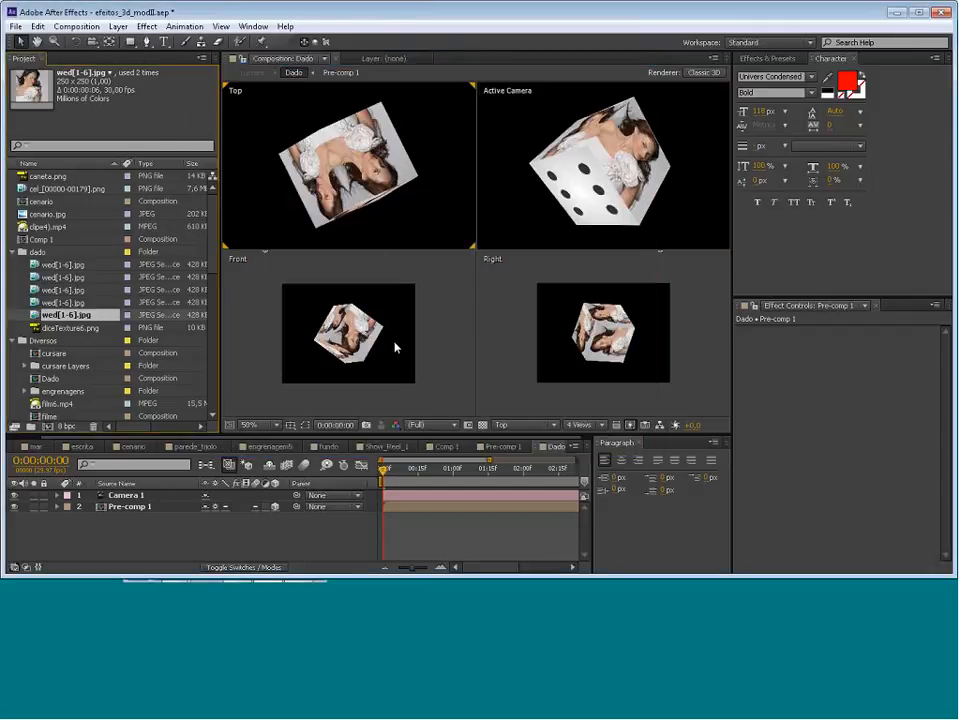
# Undo all the footage replacements made to the dice textures in the dado folder
pyautogui.hotkey('ctrl', 'z')
pyautogui.hotkey('ctrl', 'z')
pyautogui.hotkey('ctrl', 'z')
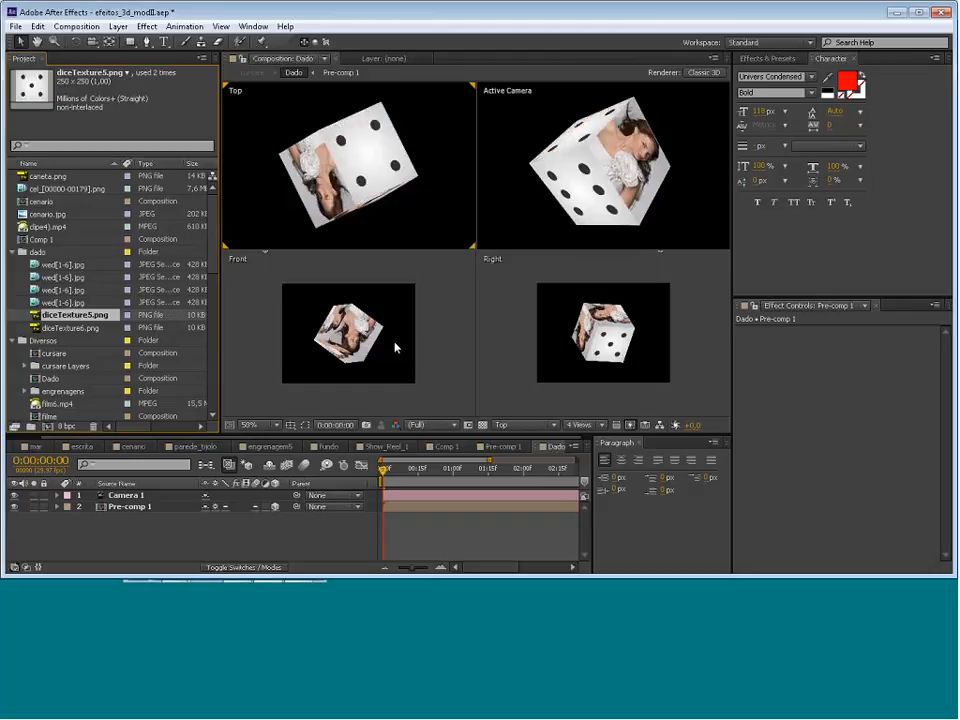
pyautogui.hotkey('ctrl', 'z')
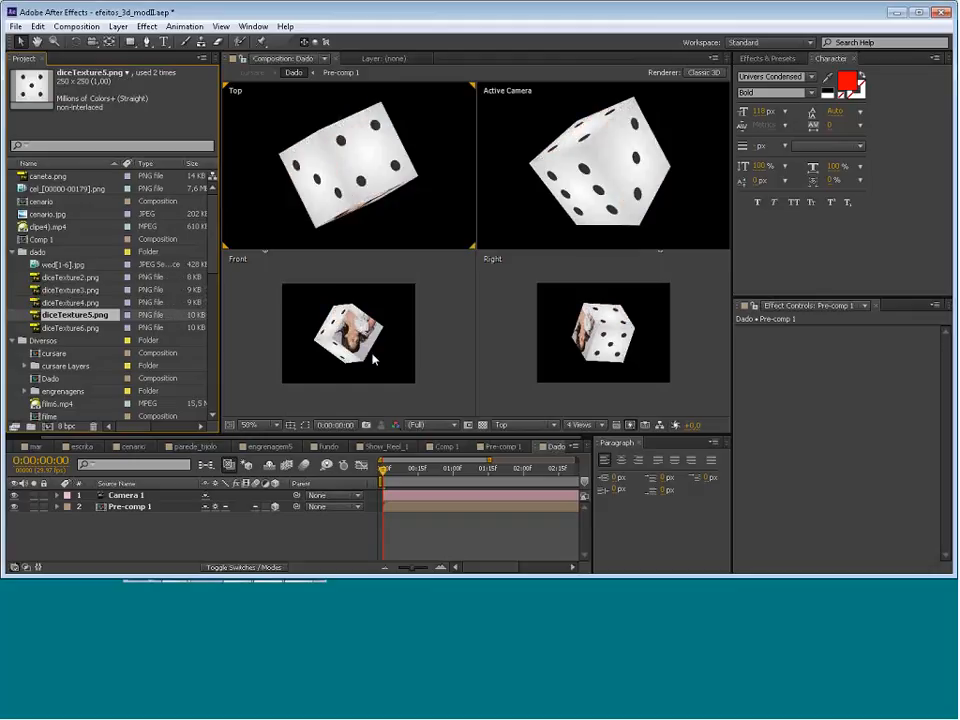
pyautogui.click(74, 278)
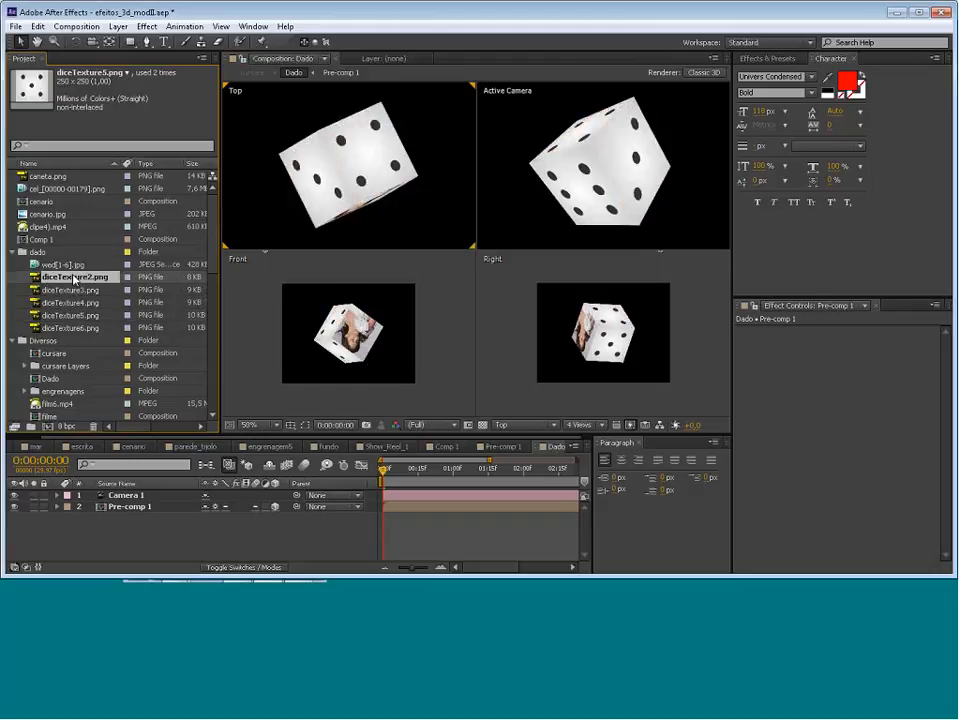
pyautogui.click(66, 265)
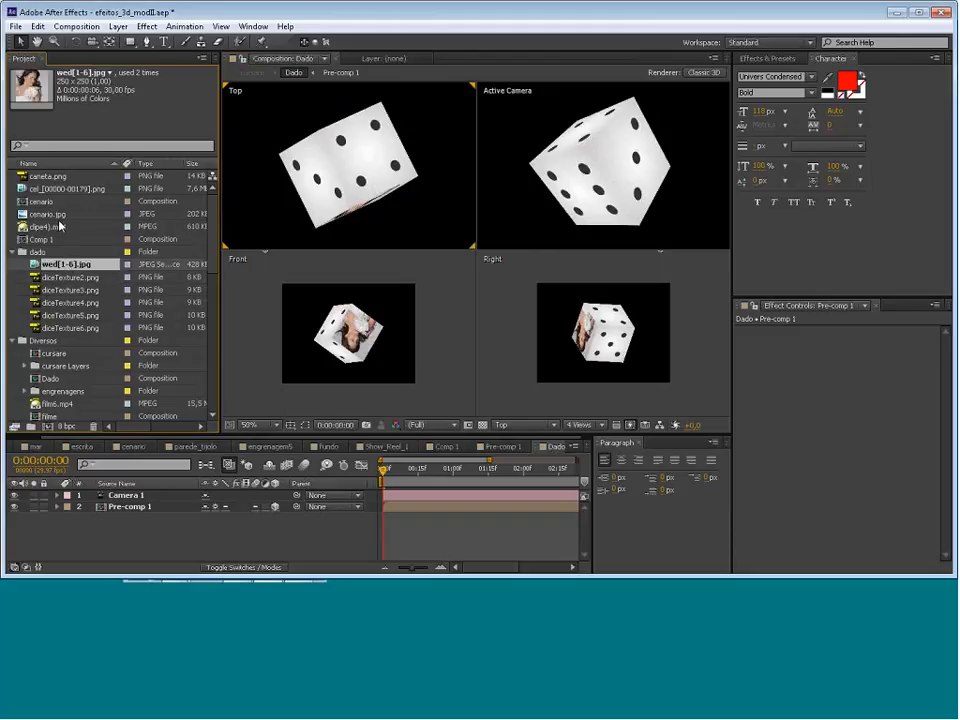
pyautogui.hotkey('ctrl', 'z')
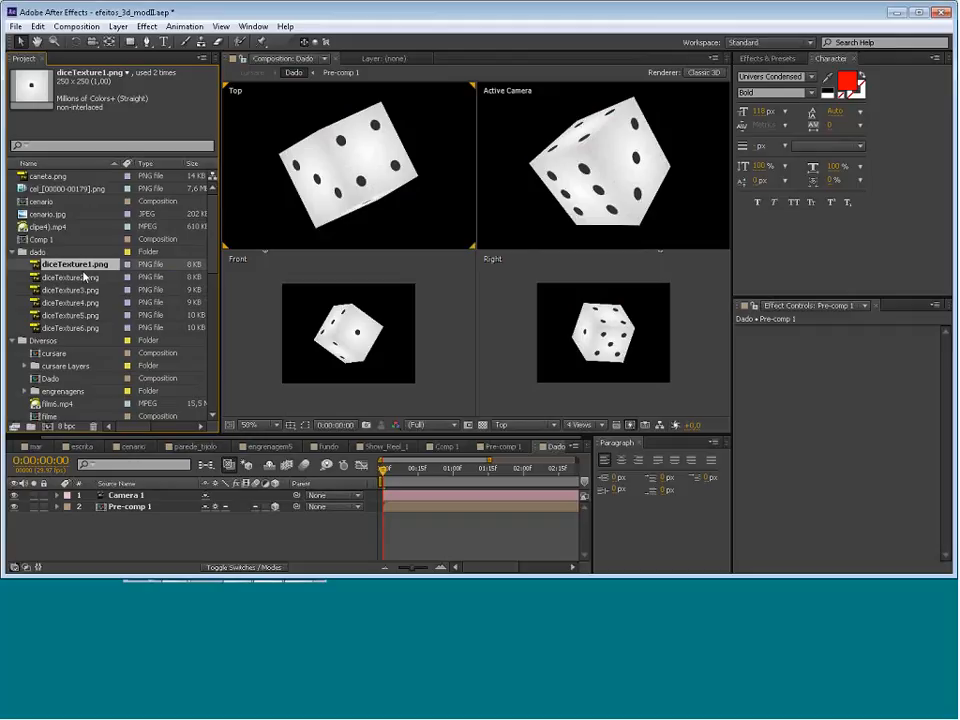
# Replace the diceTexture1.png footage with wed1.jpg as a single image, with JPEG Sequence turned off
pyautogui.rightClick(87, 264)
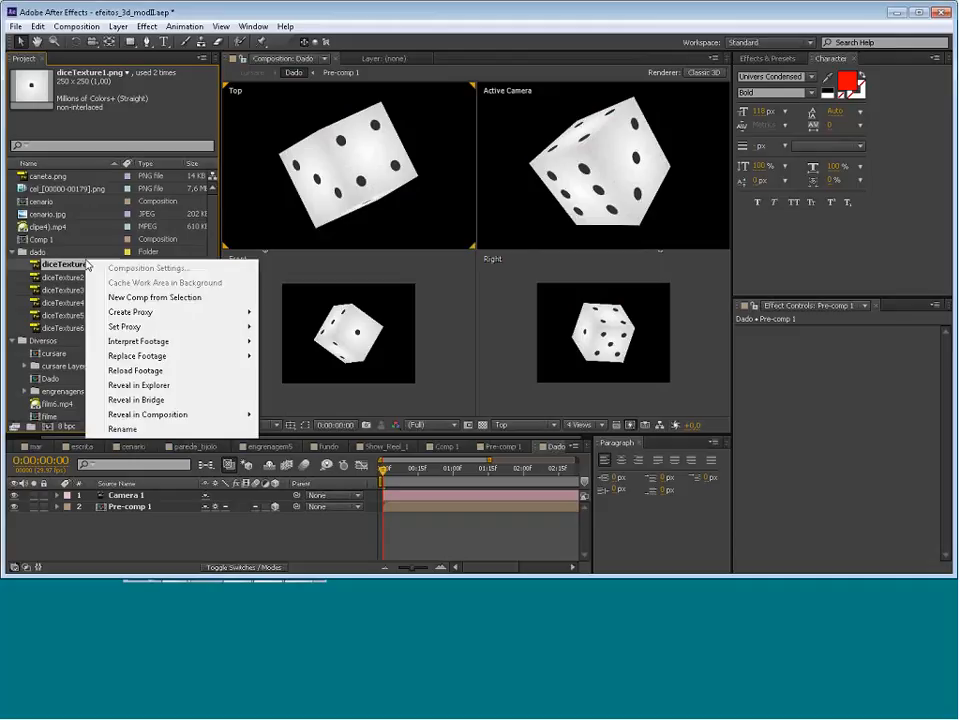
pyautogui.moveTo(189, 357)
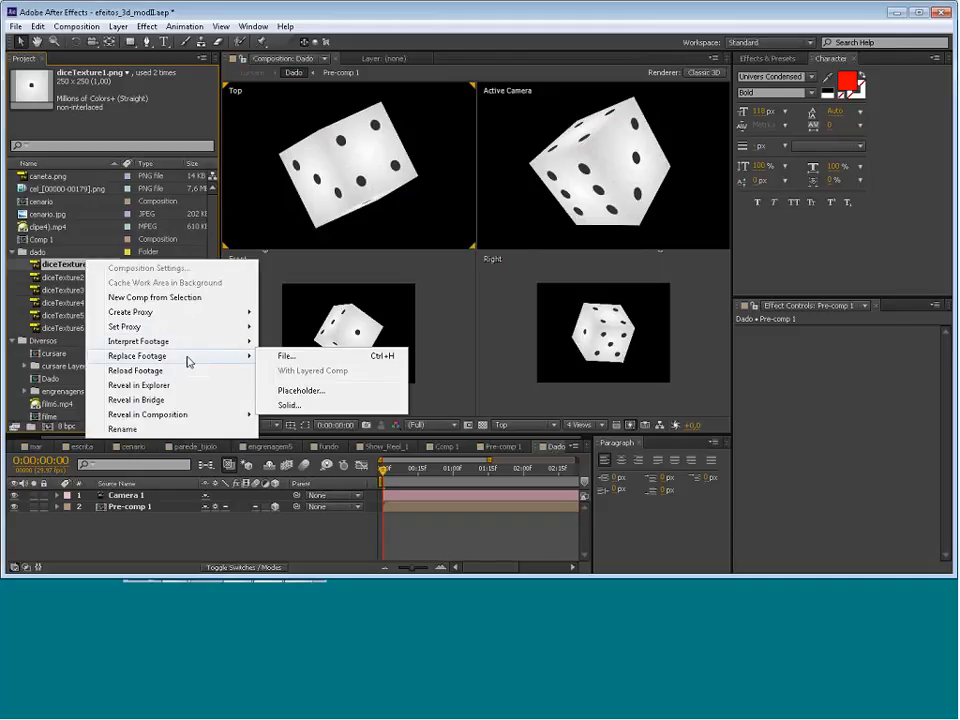
pyautogui.click(299, 357)
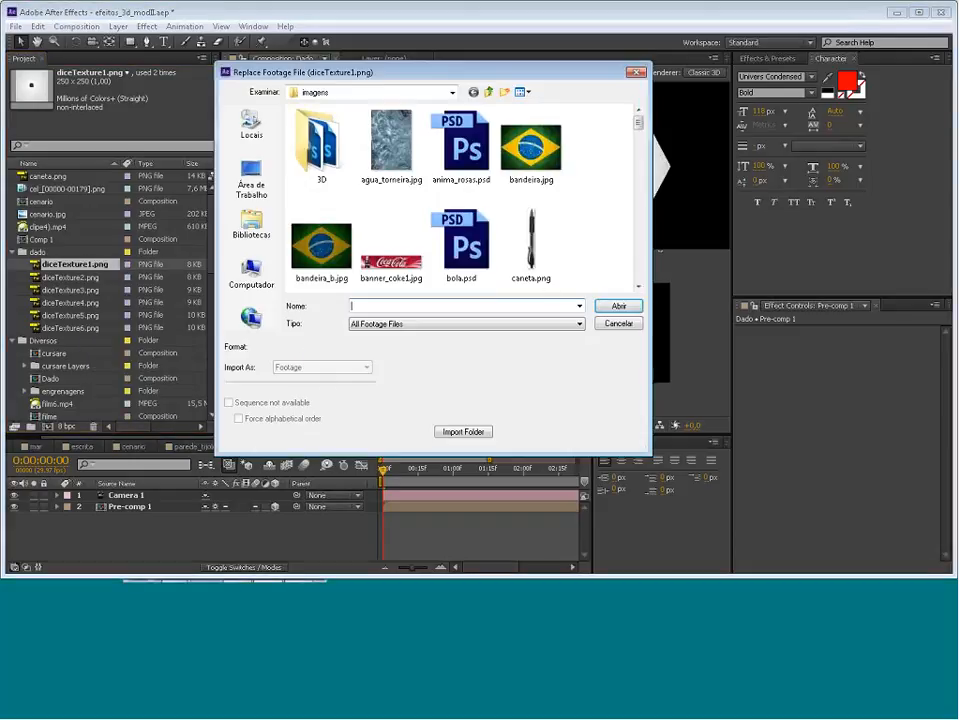
pyautogui.moveTo(640, 124); pyautogui.dragTo(649, 222)
pyautogui.click(321, 185)
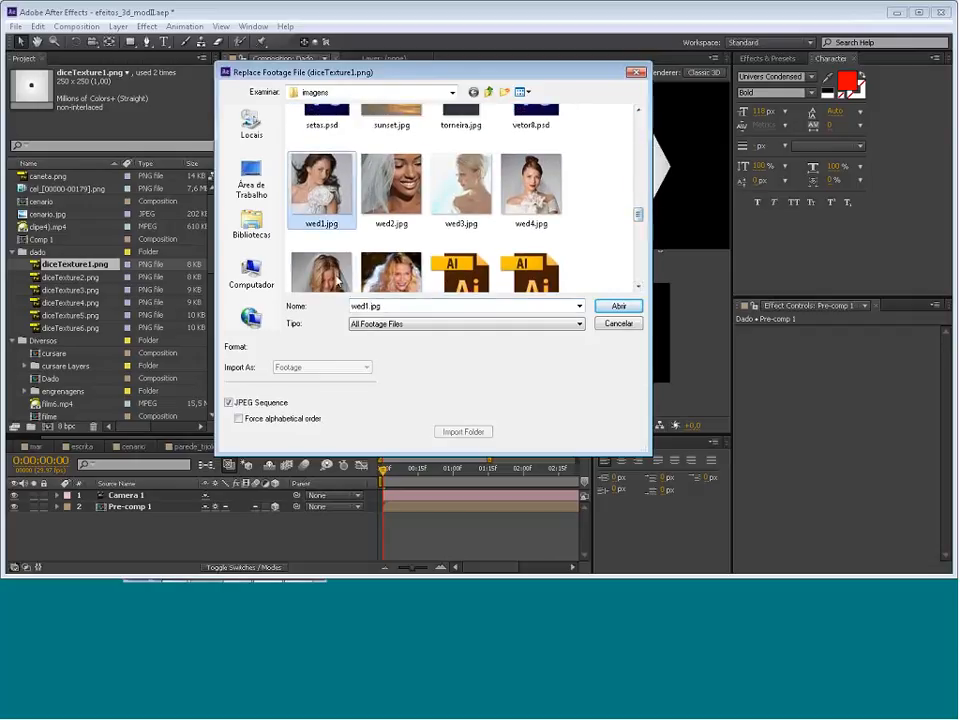
pyautogui.click(229, 403)
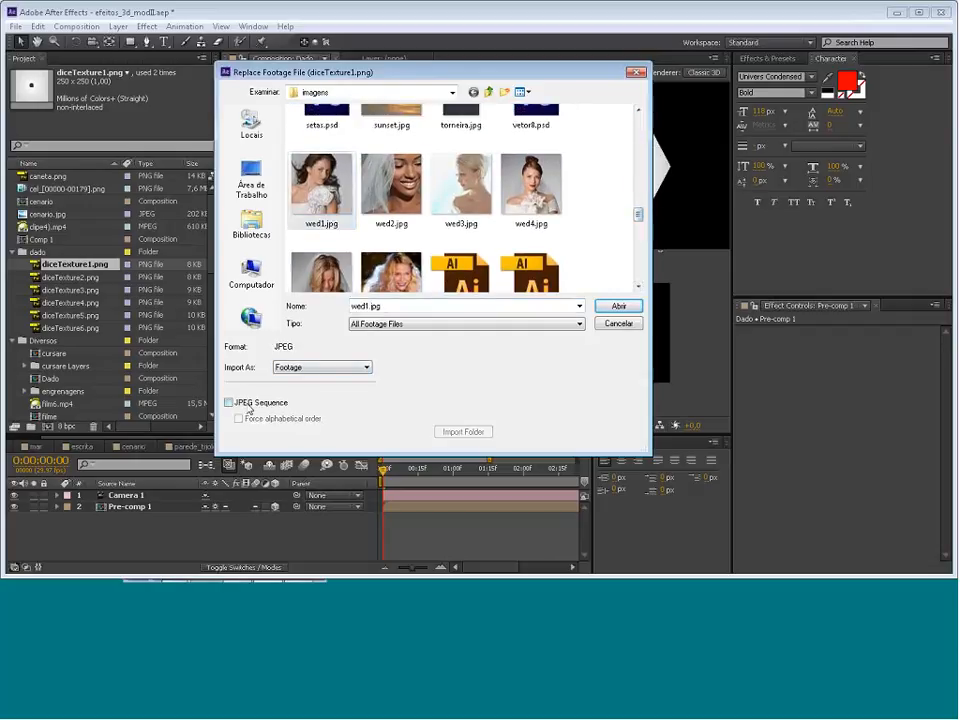
pyautogui.click(619, 306)
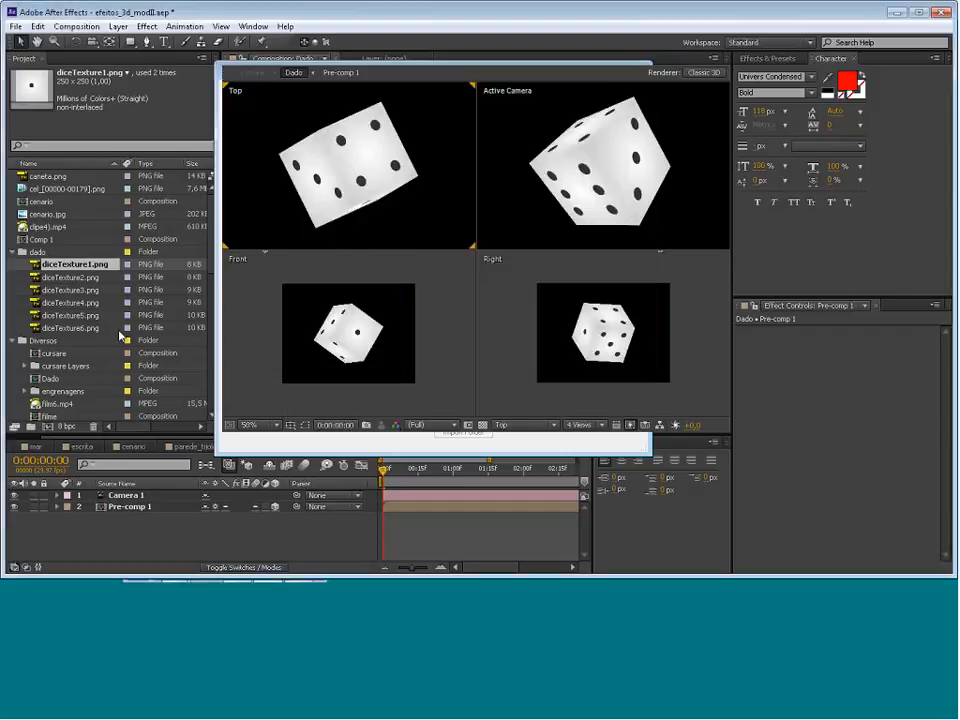
# Replace the diceTexture2.png footage in the dado folder with wed2.jpg from the imagens folder
pyautogui.rightClick(96, 278)
pyautogui.moveTo(205, 376)
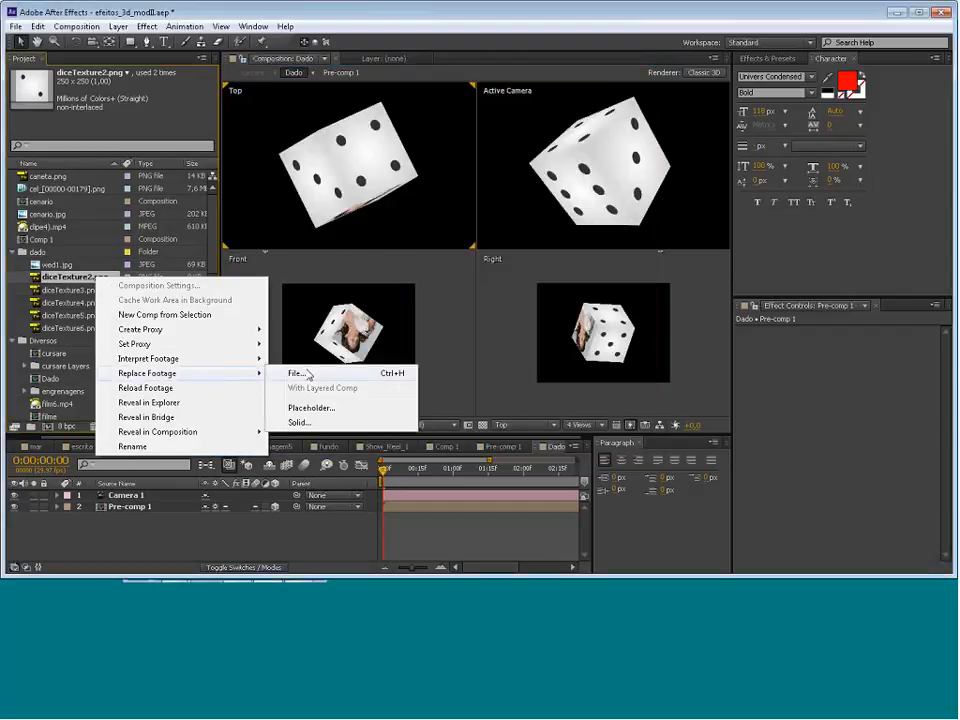
pyautogui.click(300, 372)
pyautogui.moveTo(640, 128); pyautogui.dragTo(622, 232)
pyautogui.scroll(2, 443, 197)
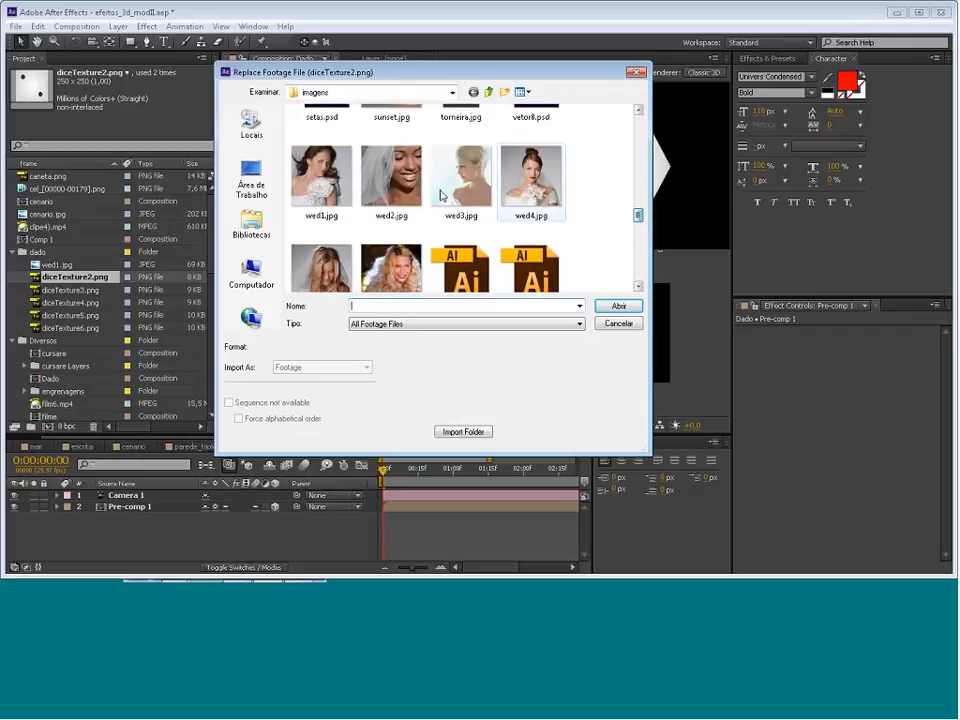
pyautogui.doubleClick(395, 180)
# Replace the diceTexture3.png footage in the dado folder with wed3.jpg from the imagens folder
pyautogui.click(85, 290)
pyautogui.rightClick(84, 292)
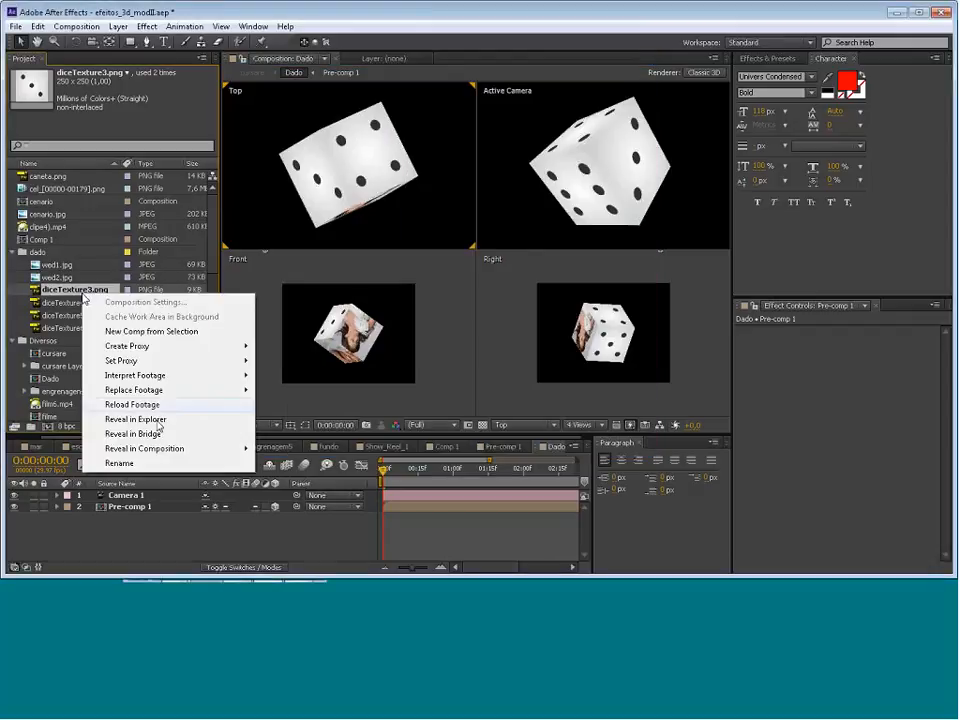
pyautogui.moveTo(200, 390)
pyautogui.click(317, 392)
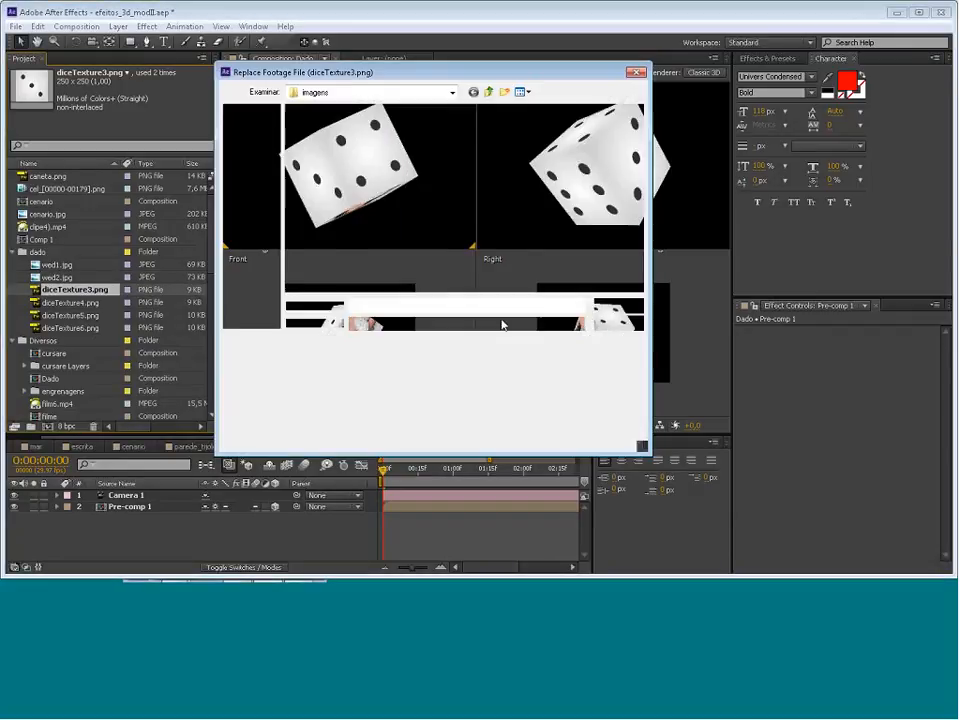
pyautogui.moveTo(640, 125); pyautogui.dragTo(636, 220)
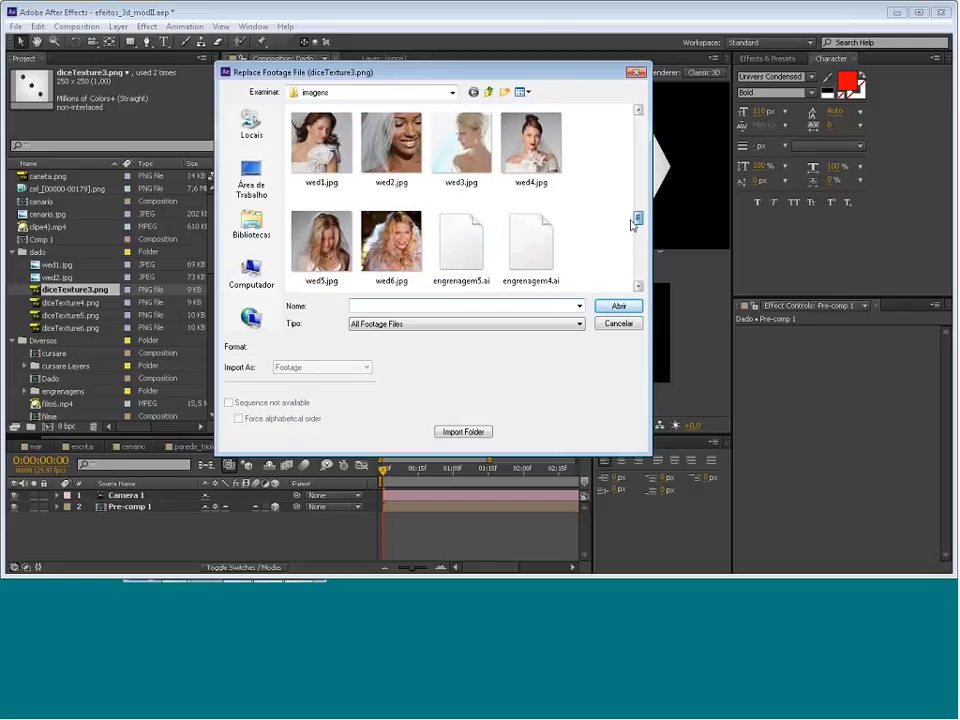
pyautogui.doubleClick(461, 145)
# Replace the diceTexture4.png footage in the dado folder with wed4.jpg from the imagens folder
pyautogui.rightClick(100, 303)
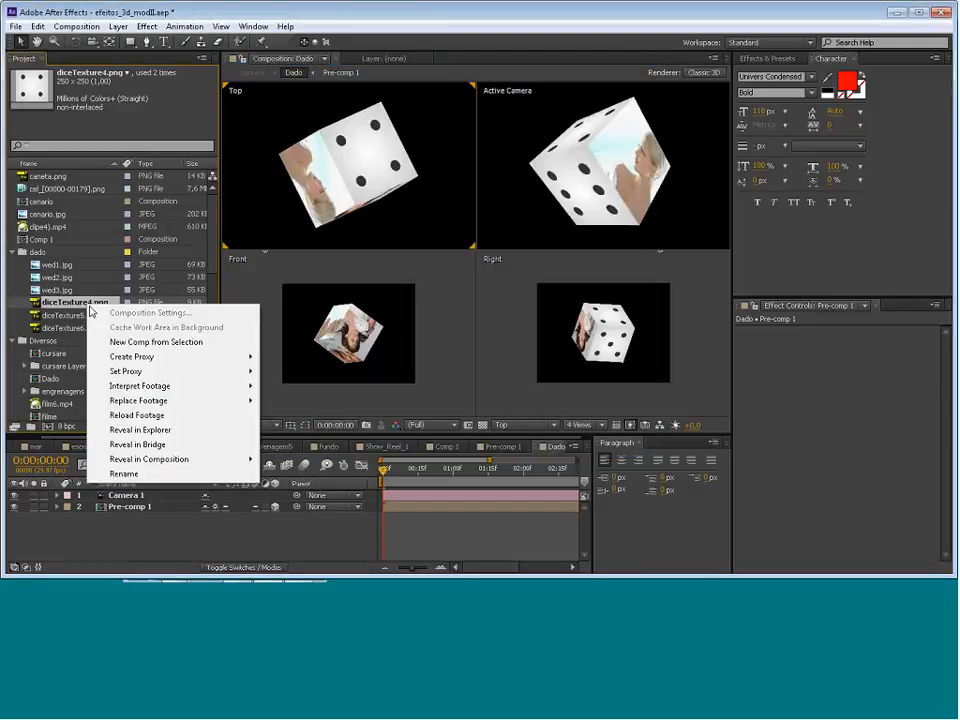
pyautogui.moveTo(230, 400)
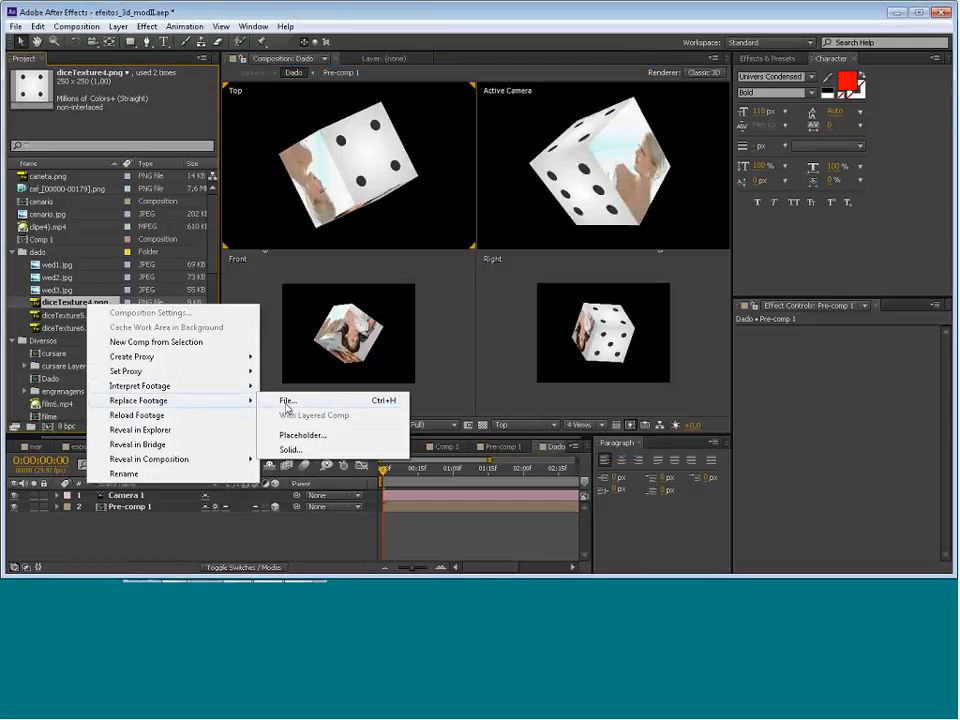
pyautogui.click(287, 401)
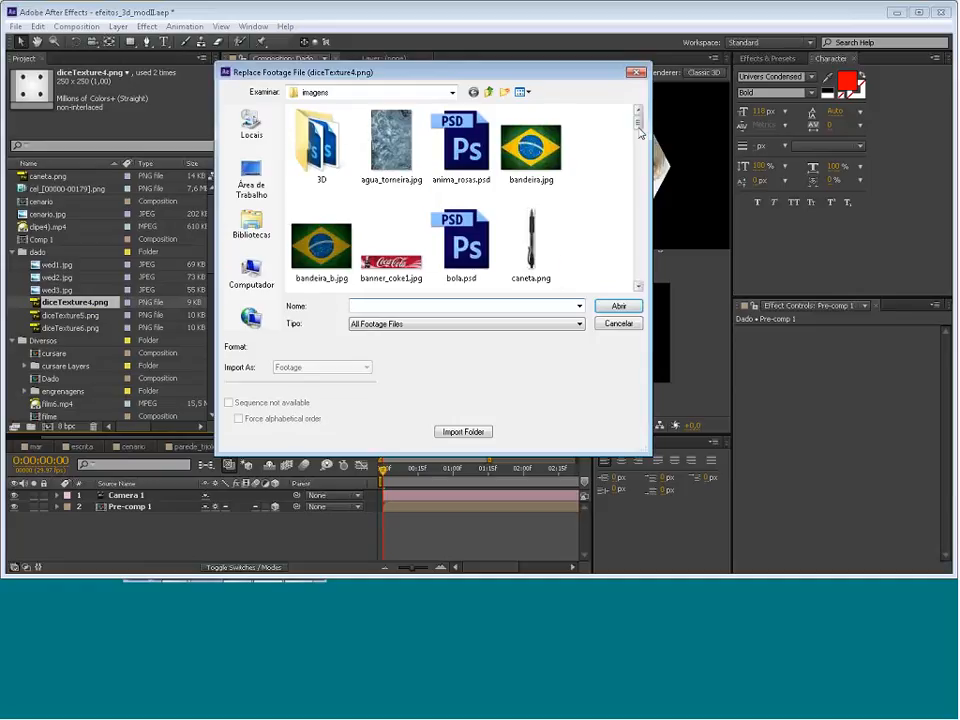
pyautogui.moveTo(640, 132); pyautogui.dragTo(639, 217)
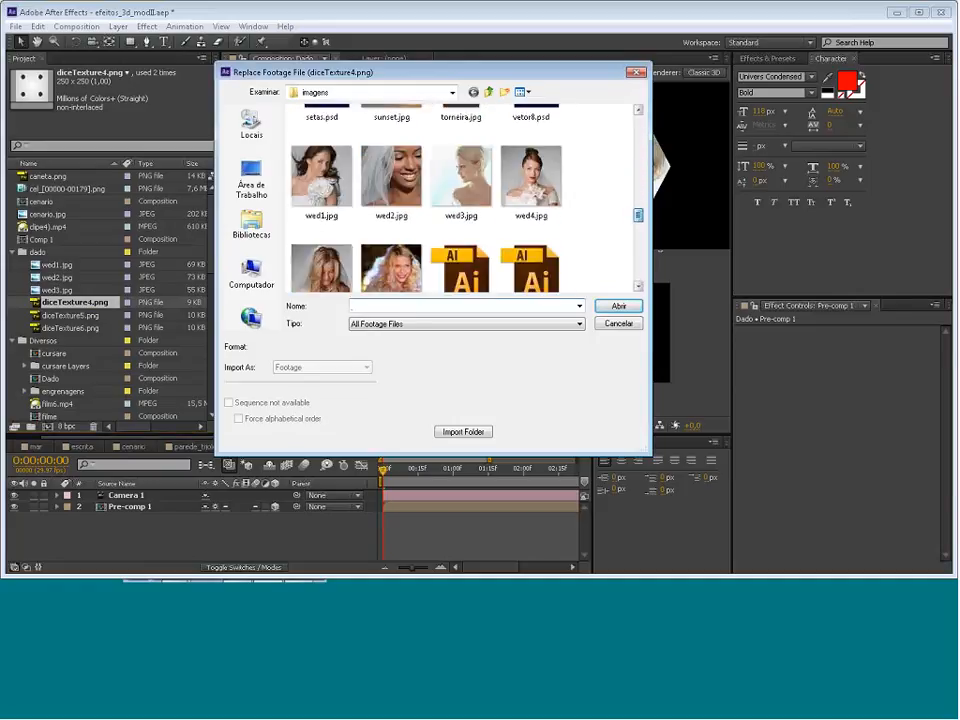
pyautogui.doubleClick(530, 175)
# Replace the diceTexture5.png footage in the dado folder with wed5.jpg from the imagens folder
pyautogui.rightClick(89, 316)
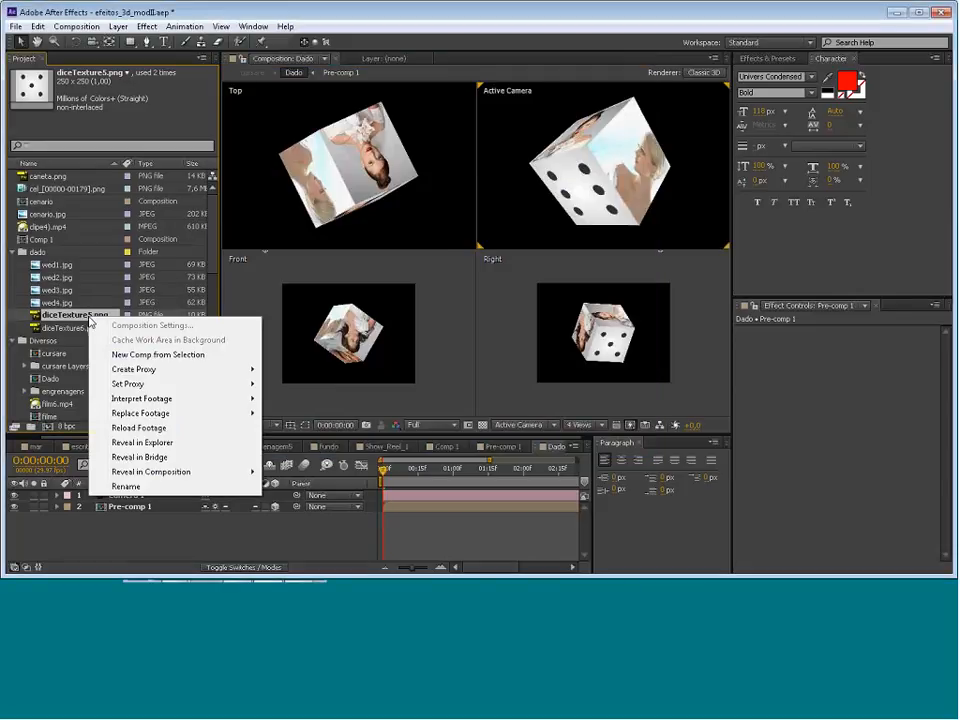
pyautogui.moveTo(160, 414)
pyautogui.click(290, 413)
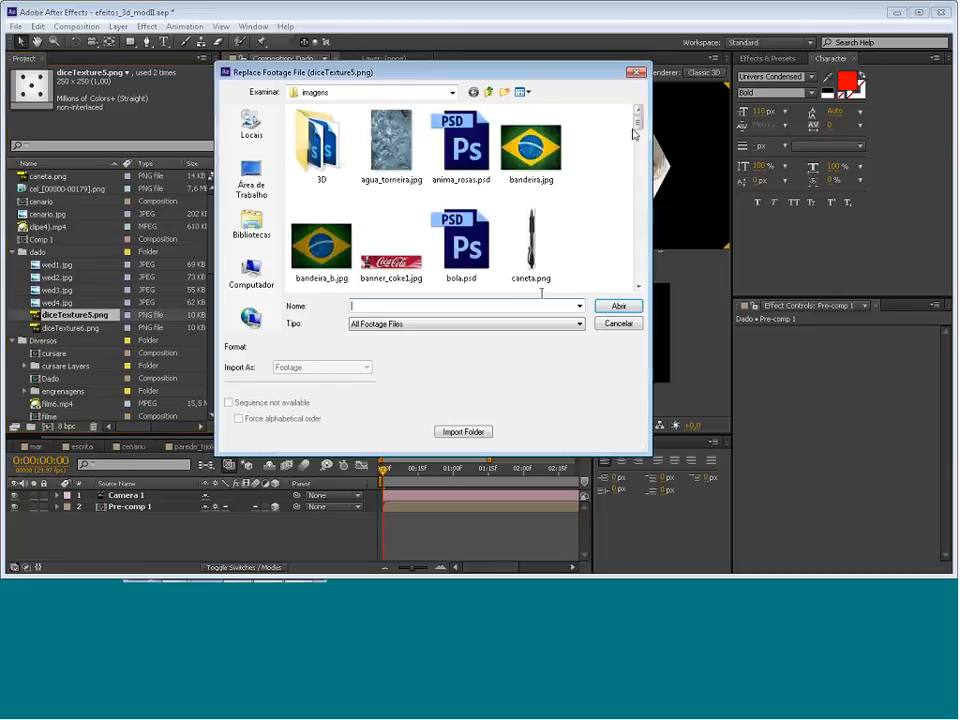
pyautogui.scroll(-10, 405, 195)
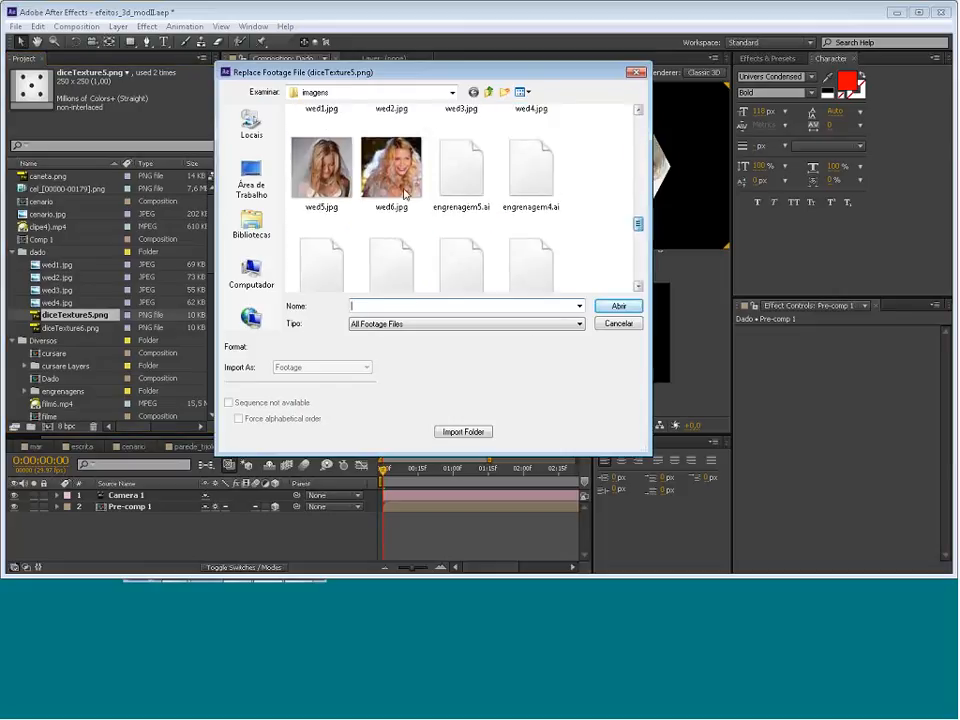
pyautogui.doubleClick(405, 195)
# Replace the diceTexture6.png footage in the dado folder with wed6.jpg from the imagens folder
pyautogui.rightClick(64, 327)
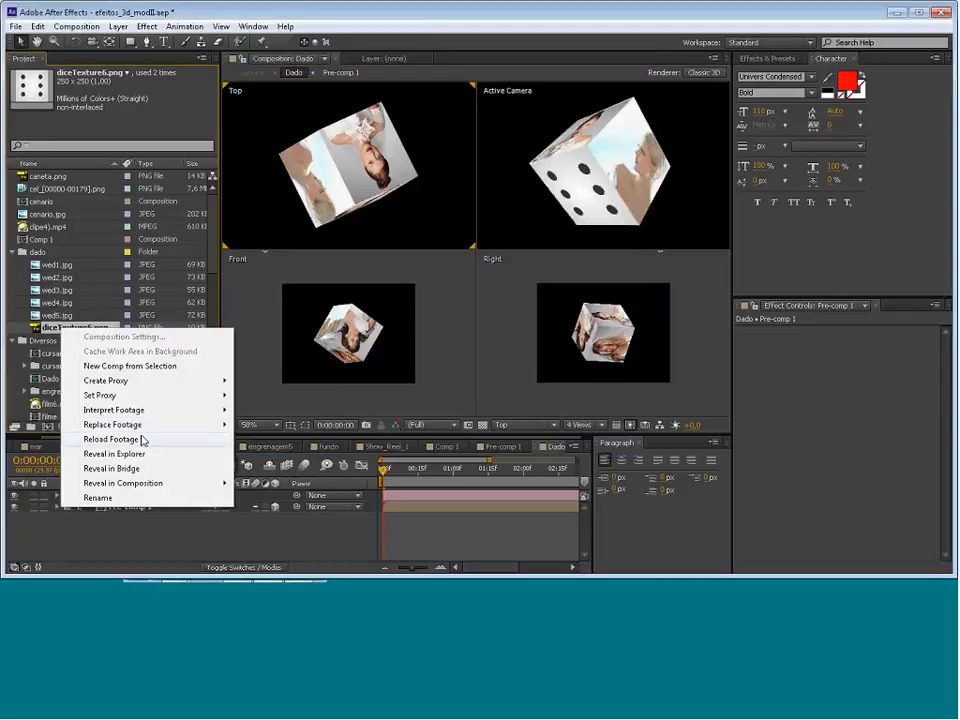
pyautogui.moveTo(150, 424)
pyautogui.click(282, 426)
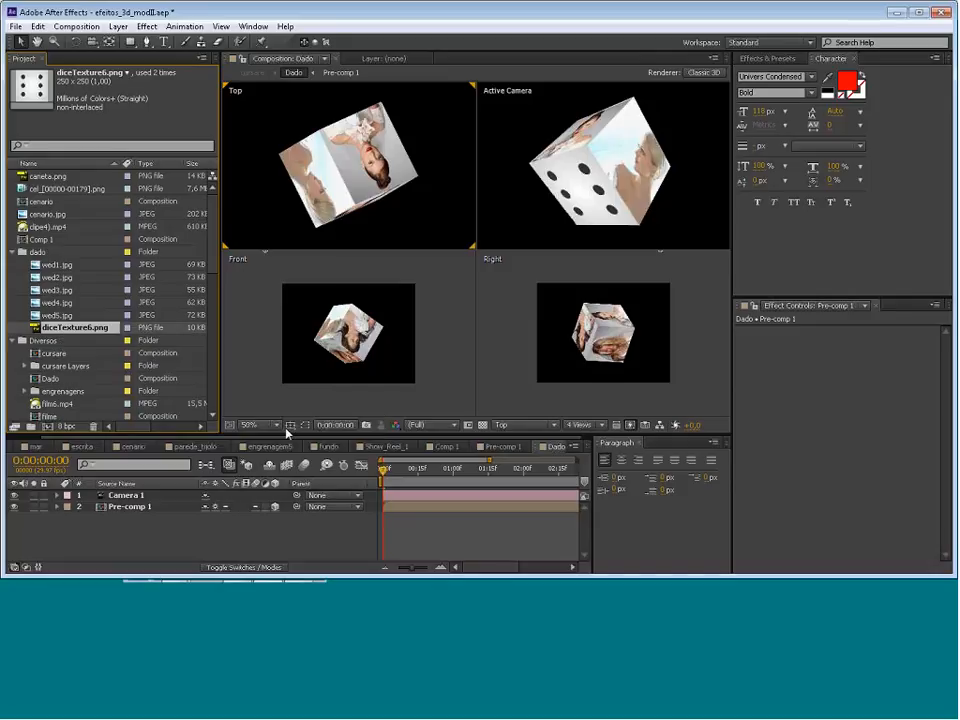
pyautogui.moveTo(638, 125); pyautogui.dragTo(638, 217)
pyautogui.doubleClick(400, 251)
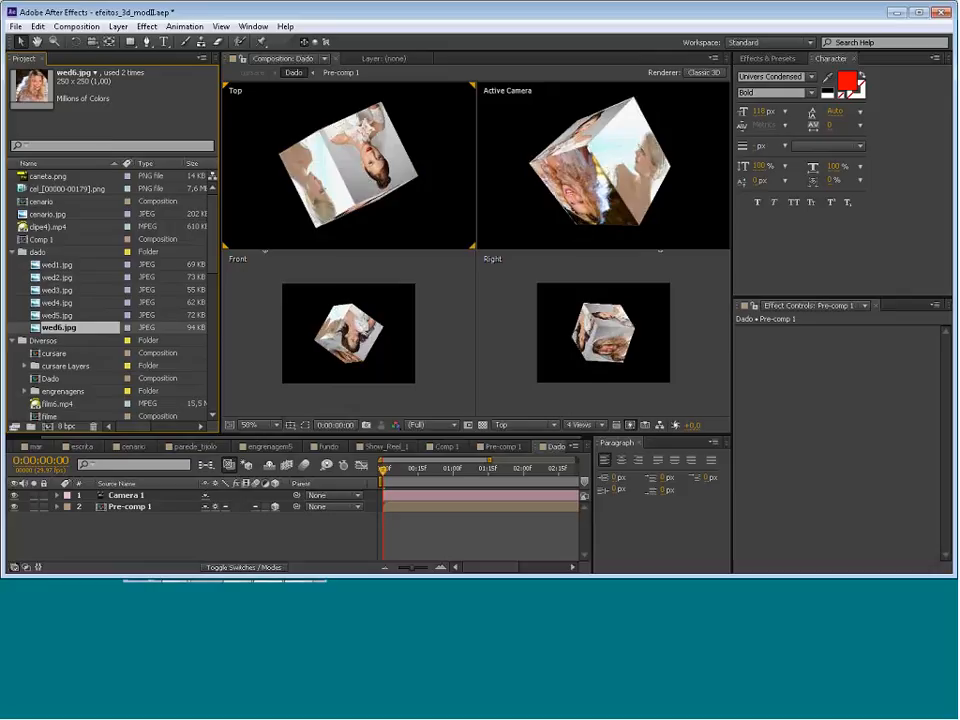
# Rotate the Pre-comp 1 photo cube freely in the Top view with the Rotation tool
pyautogui.click(75, 41)
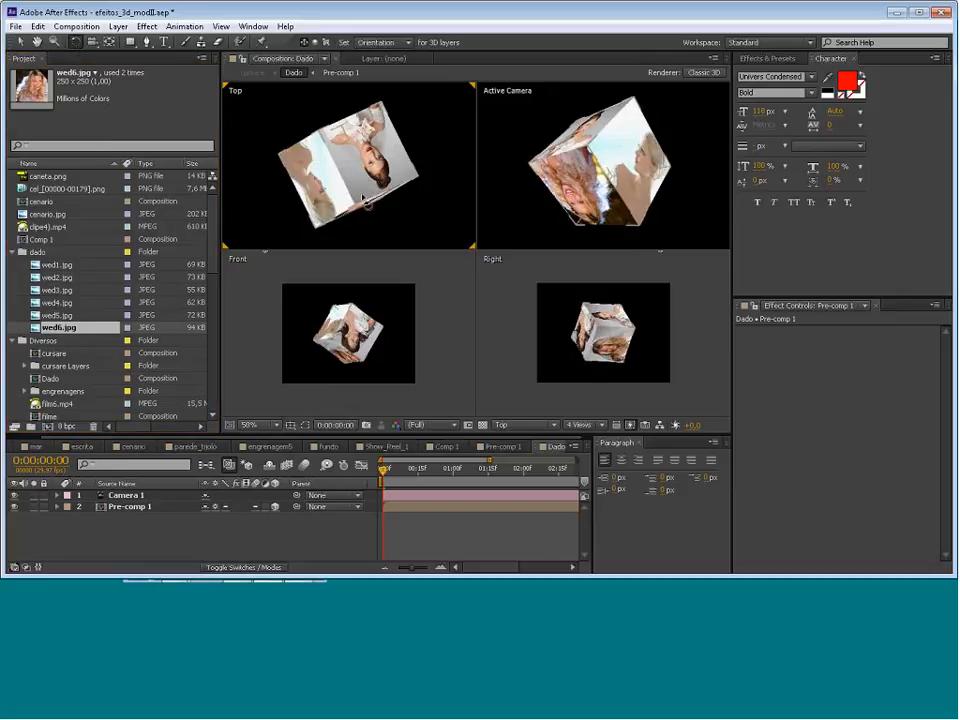
pyautogui.moveTo(362, 193); pyautogui.dragTo(344, 126)
pyautogui.click(254, 324)
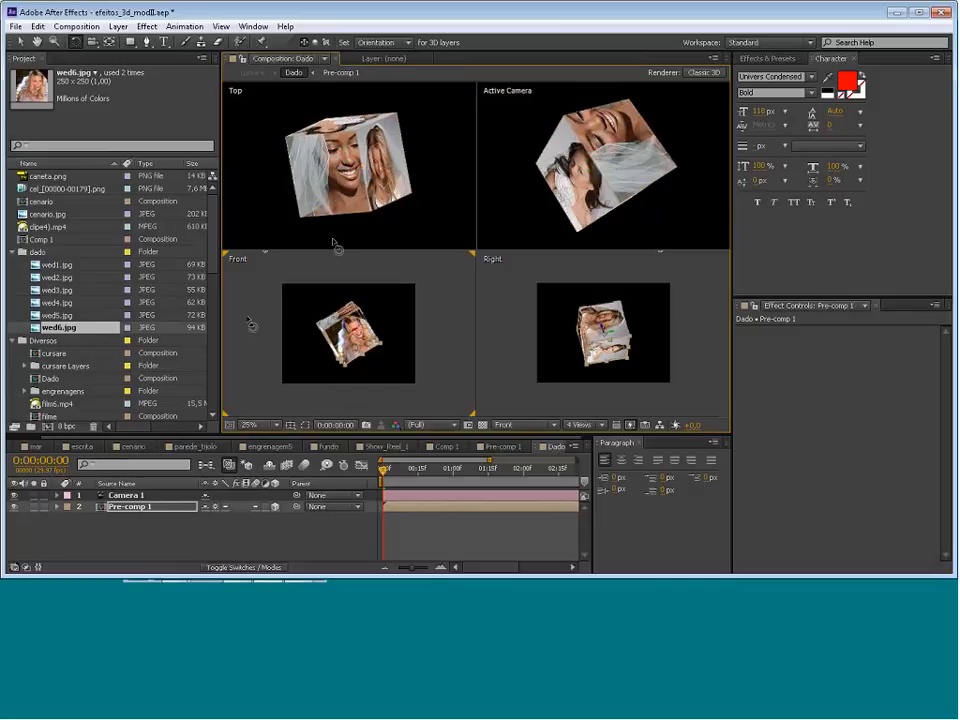
# Try further free rotations of the photo cube in the Top, Front and Active Camera views
pyautogui.moveTo(352, 187)
pyautogui.mouseDown()
pyautogui.moveTo(340, 150)
pyautogui.moveTo(338, 190)
pyautogui.mouseUp()
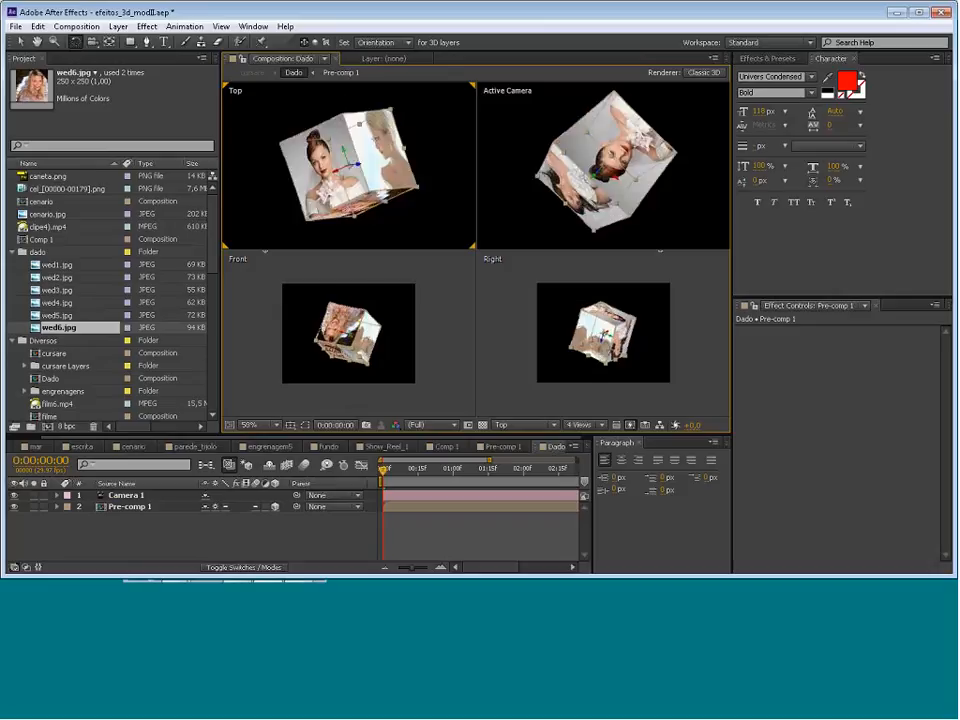
pyautogui.moveTo(300, 250); pyautogui.dragTo(297, 350)
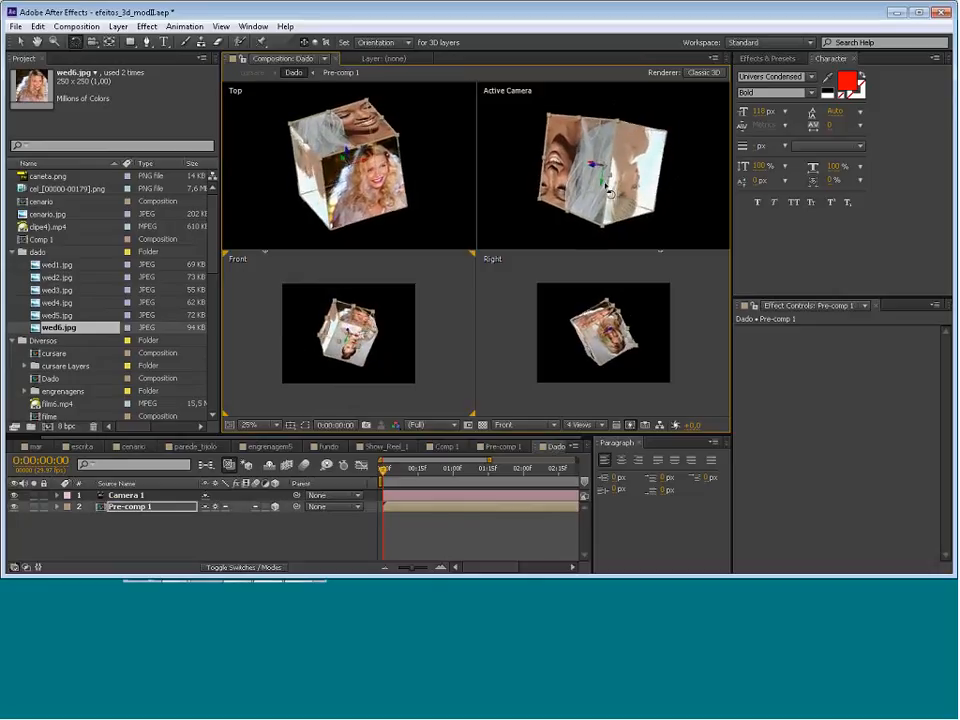
pyautogui.moveTo(608, 190)
pyautogui.mouseDown()
pyautogui.moveTo(643, 212)
pyautogui.moveTo(622, 202)
pyautogui.mouseUp()
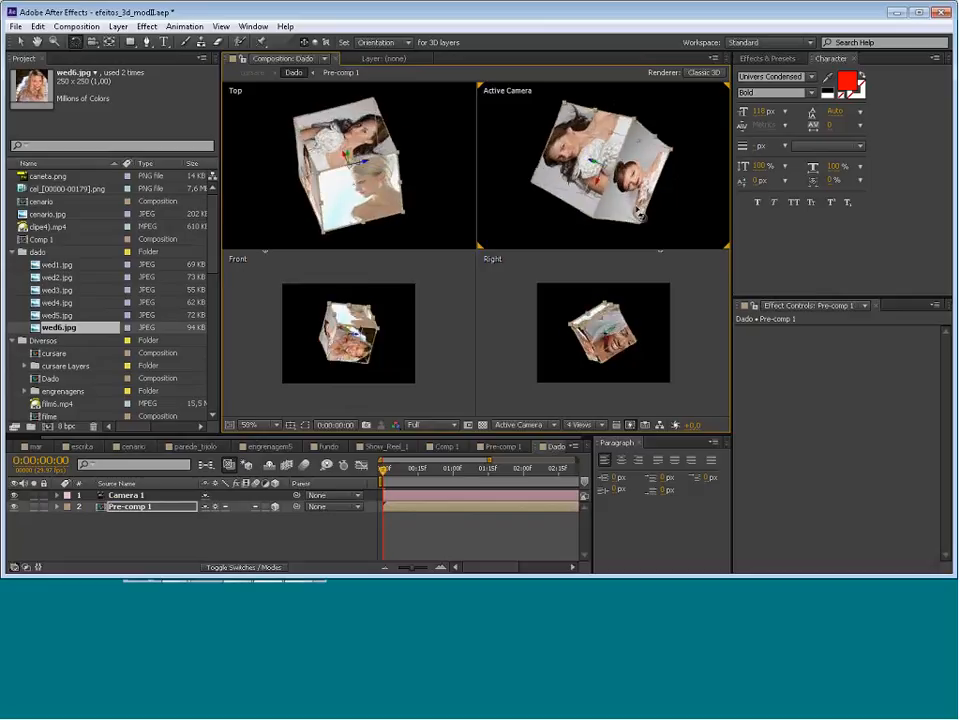
# Change the composition viewer to a single Active Camera view at 100% magnification
pyautogui.click(582, 425)
pyautogui.click(596, 560)
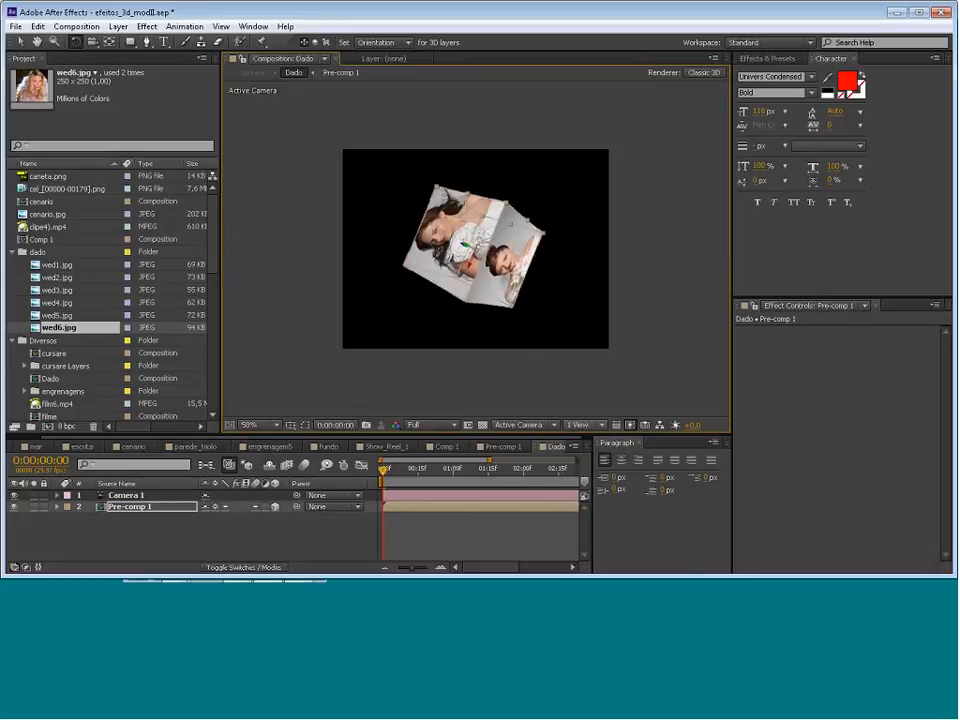
pyautogui.scroll(1, 510, 224)
# Try another free rotation of the cube in the Active Camera view, and undo the recent cube rotations
pyautogui.moveTo(531, 268); pyautogui.dragTo(462, 313)
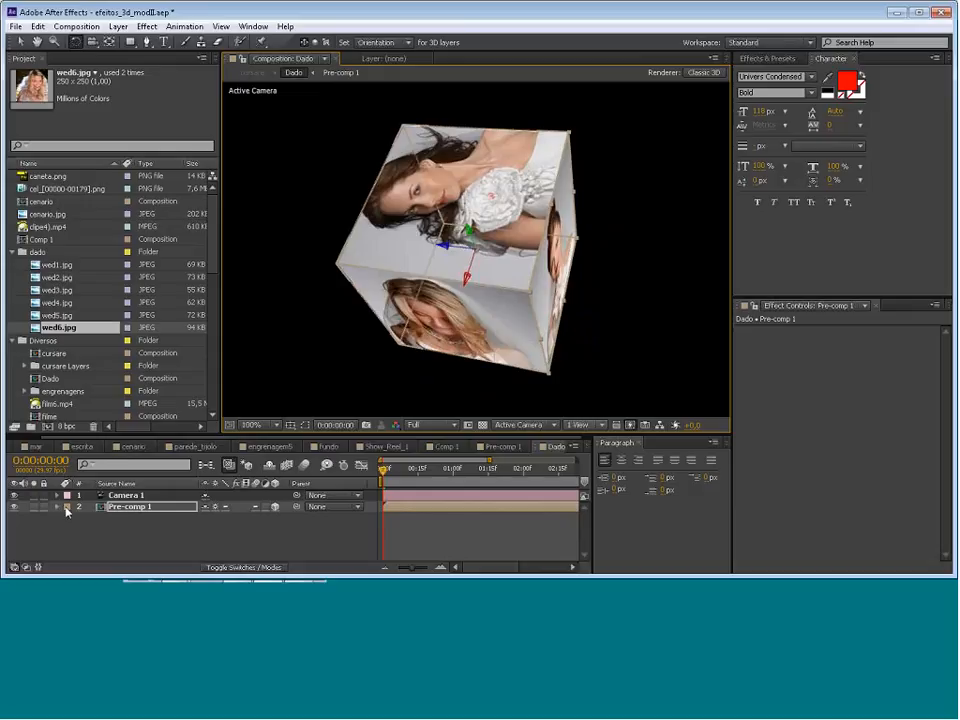
pyautogui.hotkey('ctrl', 'z')
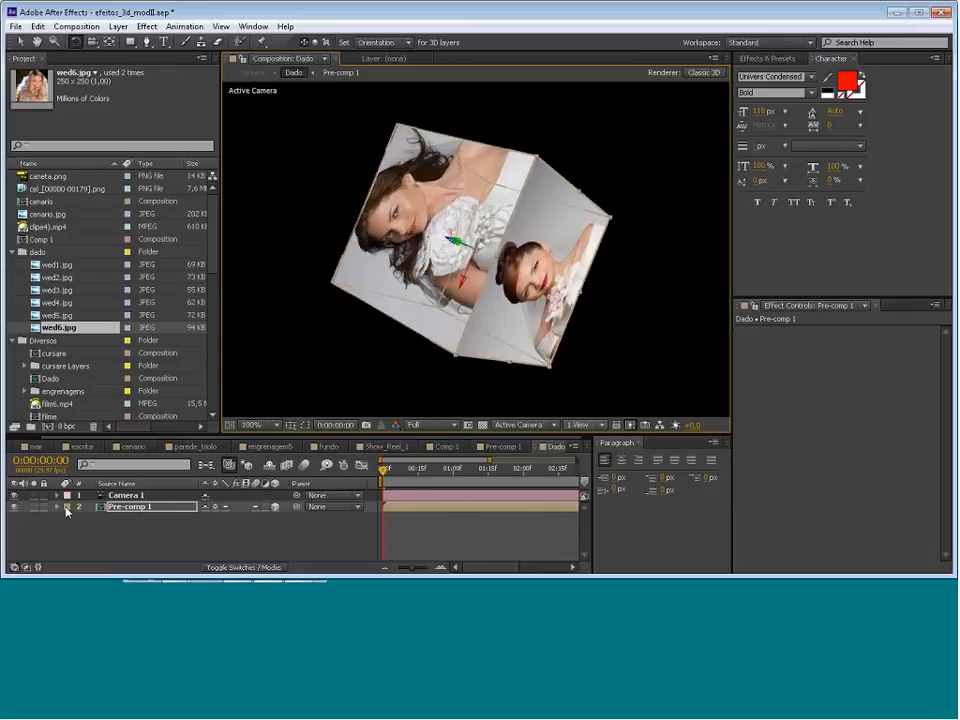
pyautogui.hotkey('ctrl', 'z')
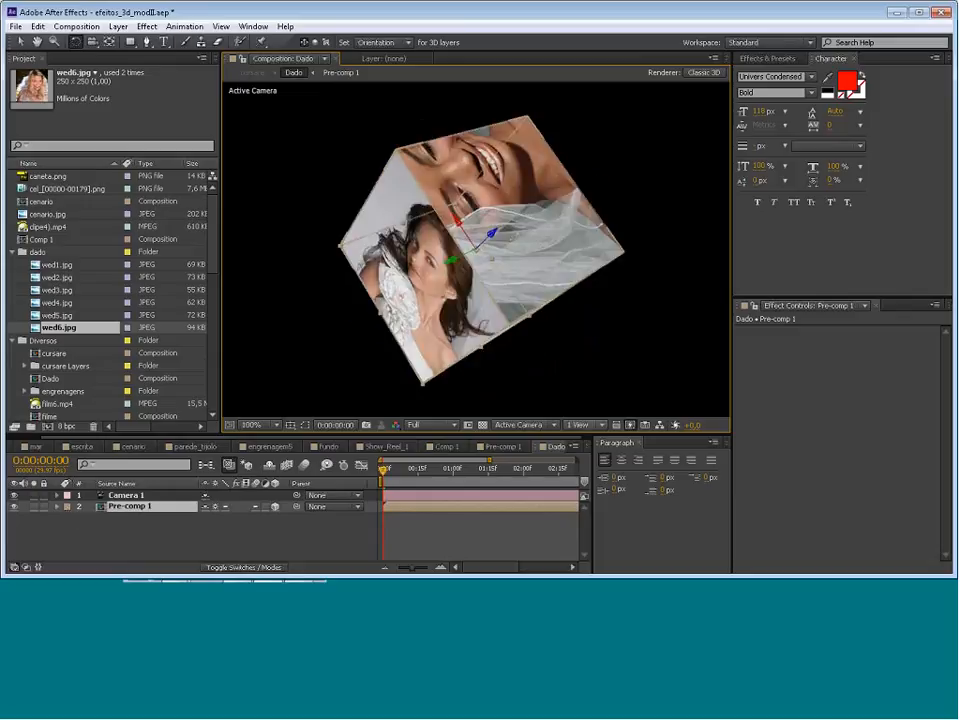
# Orbit Camera 1 around the cube until wed4 stands upright in front, with wed1 on top and wed3 at the side
pyautogui.click(93, 43)
pyautogui.click(125, 495)
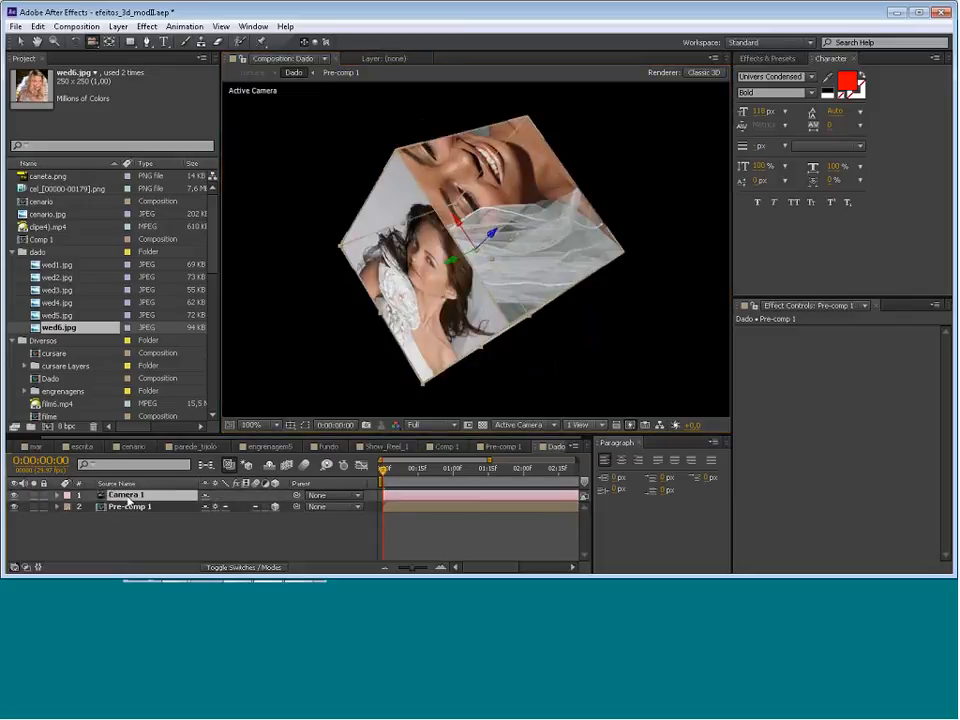
pyautogui.moveTo(343, 185); pyautogui.dragTo(546, 342)
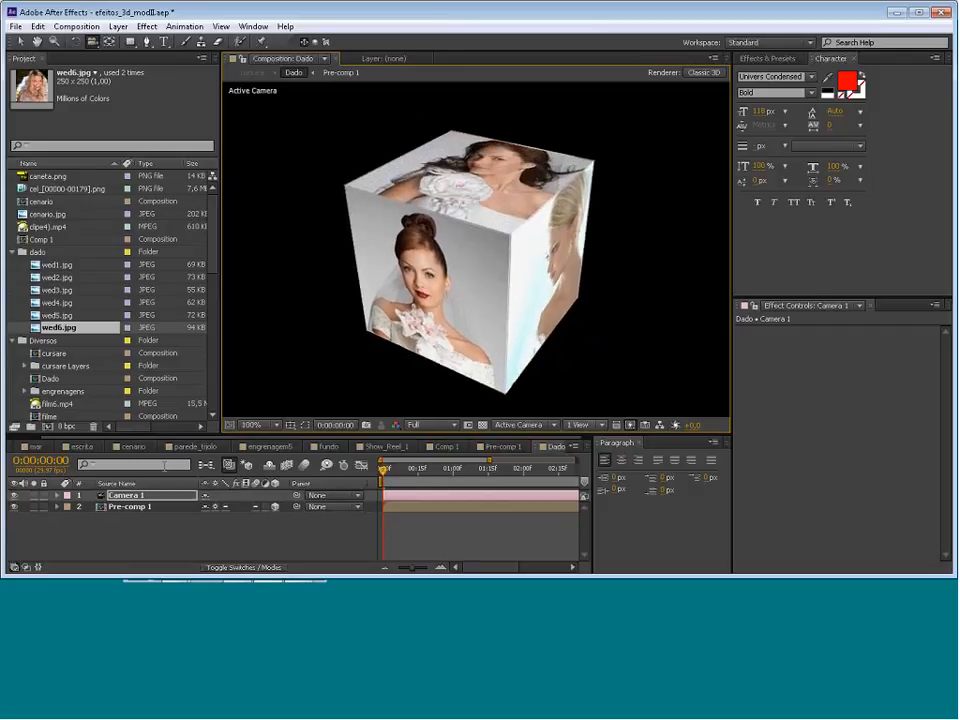
# Preview the animation and spread Pre-comp 1's Orientation keyframes, moving the middle one to 0:00:01:11 and the last just past 02:15f
pyautogui.click(127, 508)
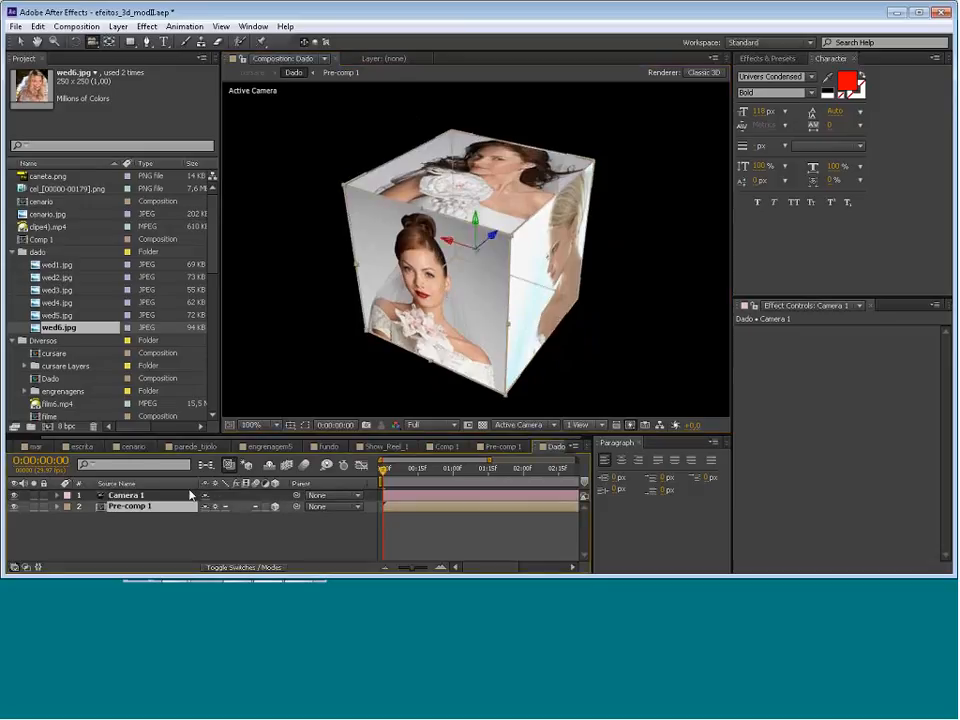
pyautogui.click(76, 42)
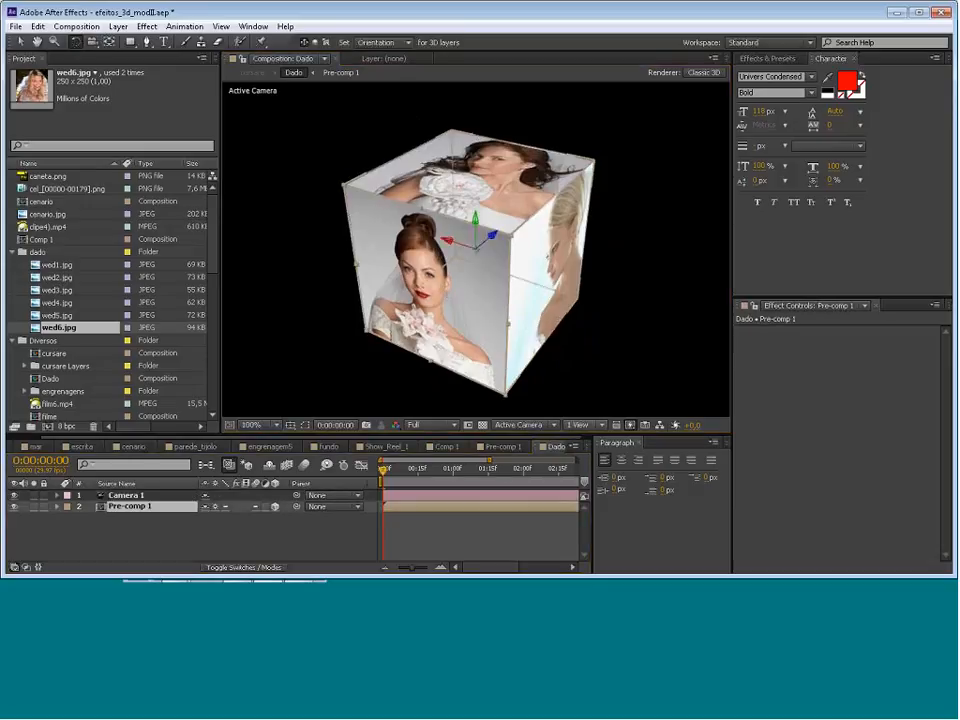
pyautogui.click(56, 507)
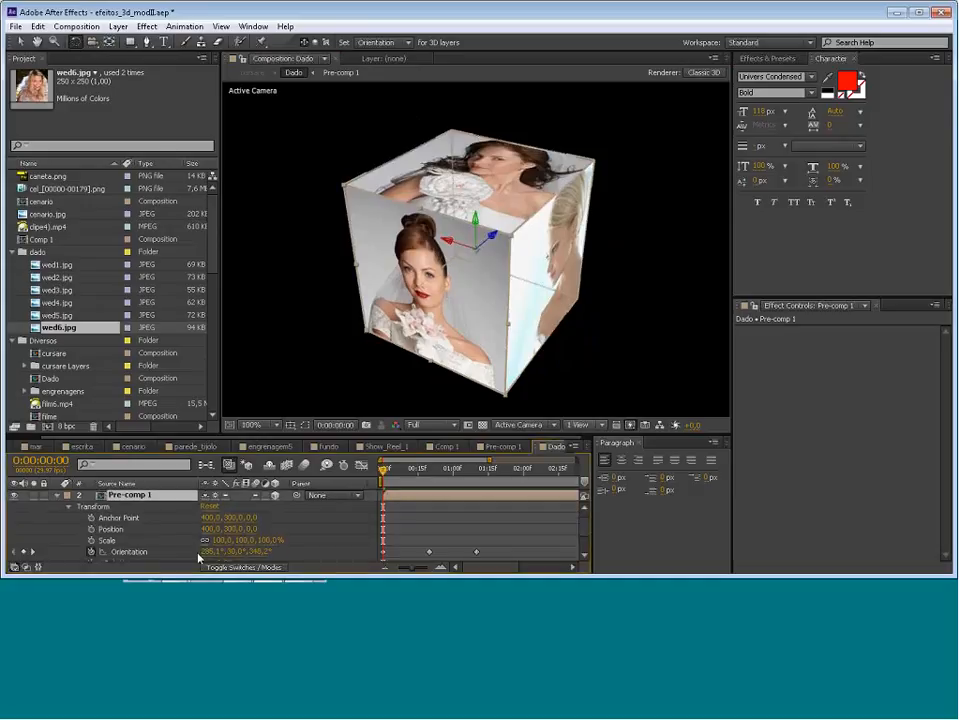
pyautogui.press('space')
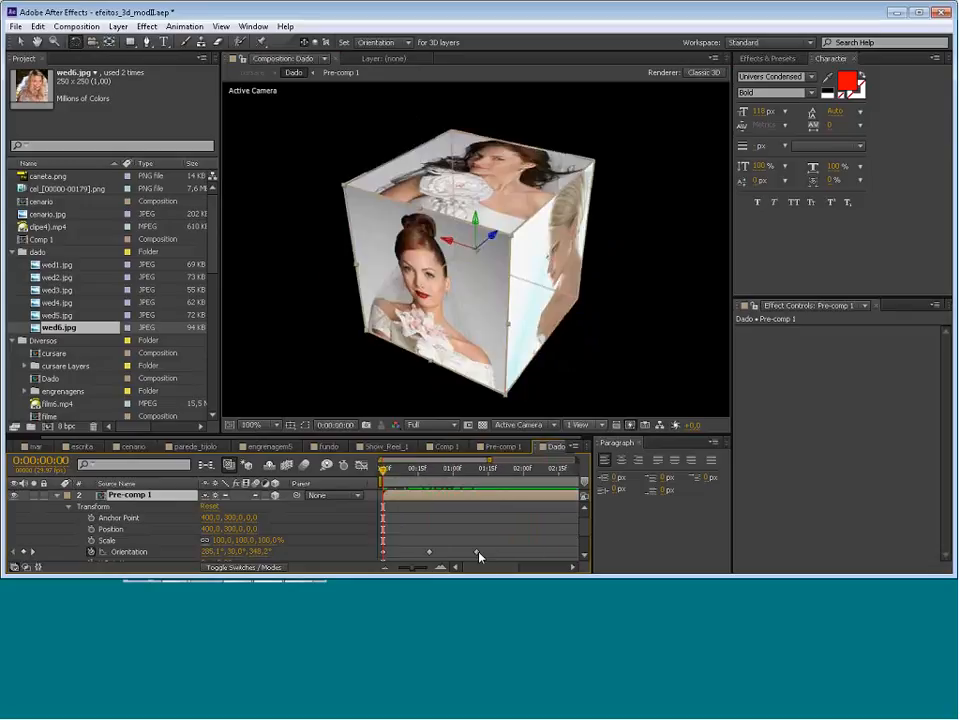
pyautogui.moveTo(477, 552); pyautogui.dragTo(561, 552)
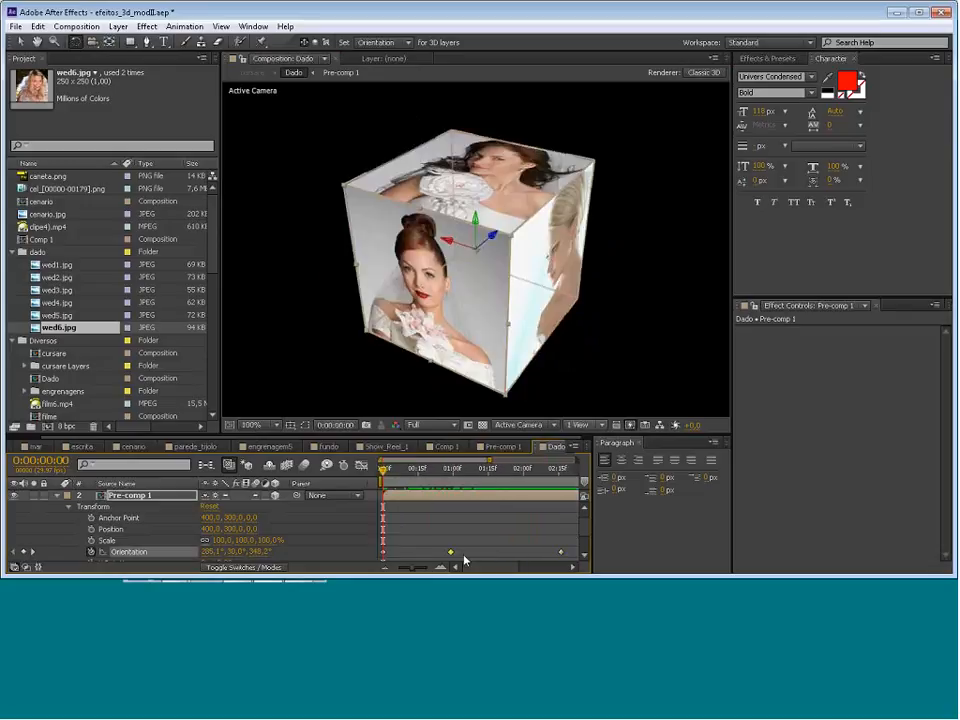
pyautogui.moveTo(464, 560); pyautogui.dragTo(478, 556)
# At 0:00:01:11, rotate the Pre-comp 1 cube to an orientation of about 256.2°, 318.4°, 337.9°
pyautogui.moveTo(385, 471); pyautogui.dragTo(478, 480)
pyautogui.scroll(-2, 98, 557)
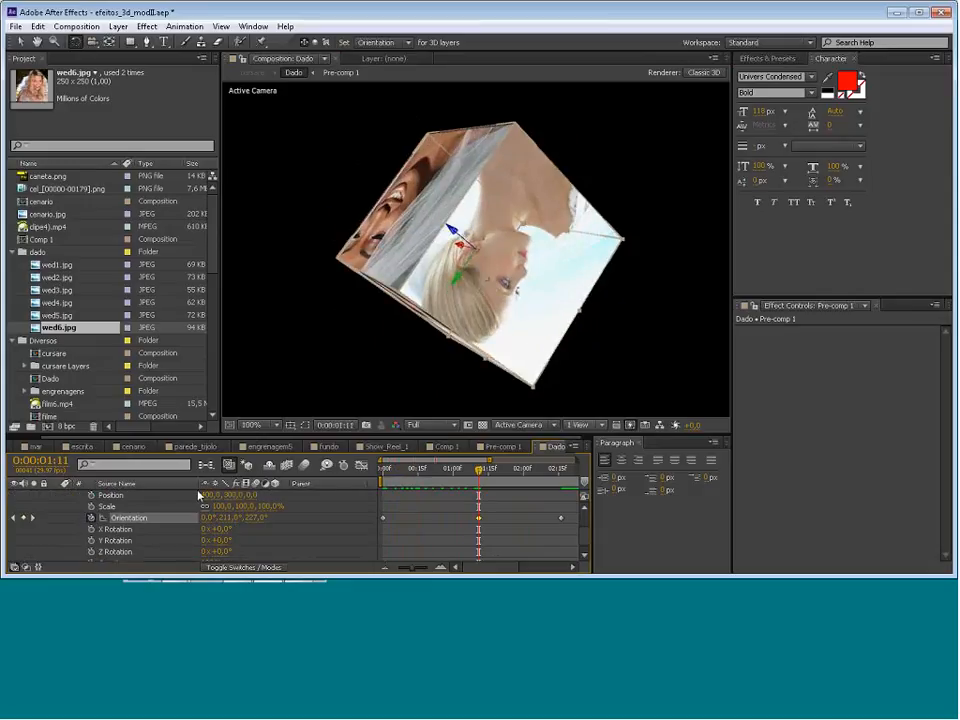
pyautogui.click(78, 44)
pyautogui.moveTo(436, 292); pyautogui.dragTo(456, 236)
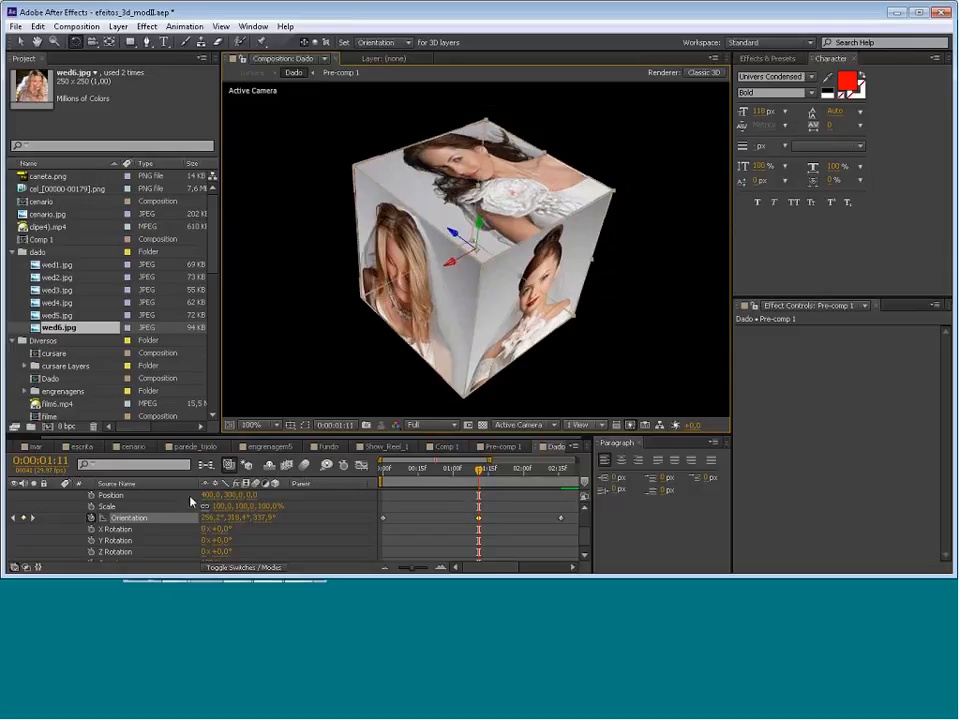
# Delete the Camera 1 layer from the Dado composition
pyautogui.scroll(3, 200, 510)
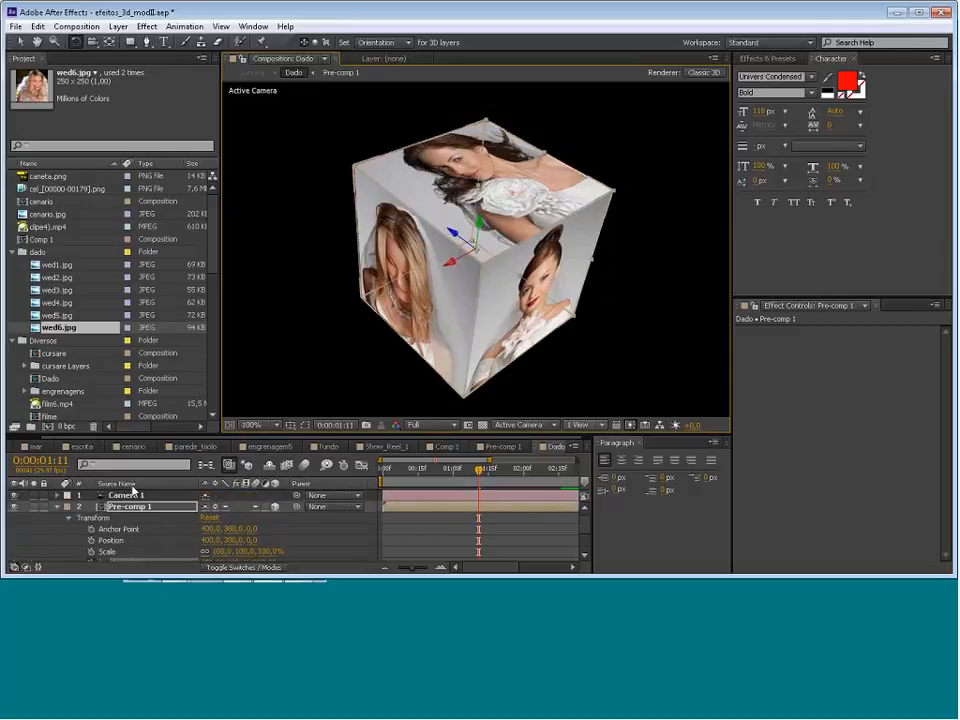
pyautogui.click(128, 495)
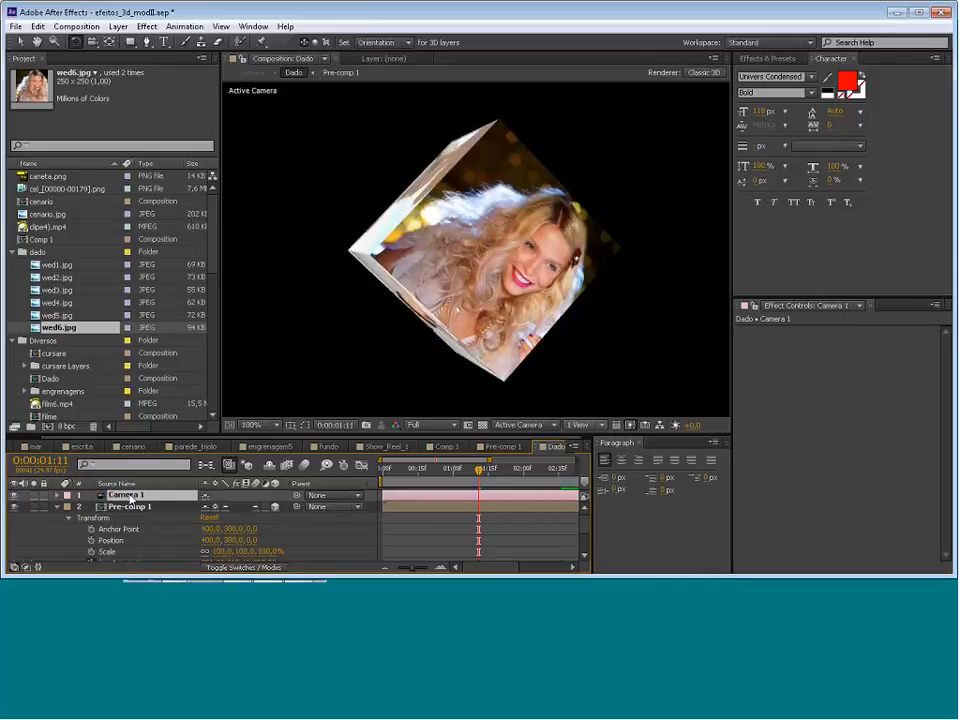
pyautogui.press('Delete')
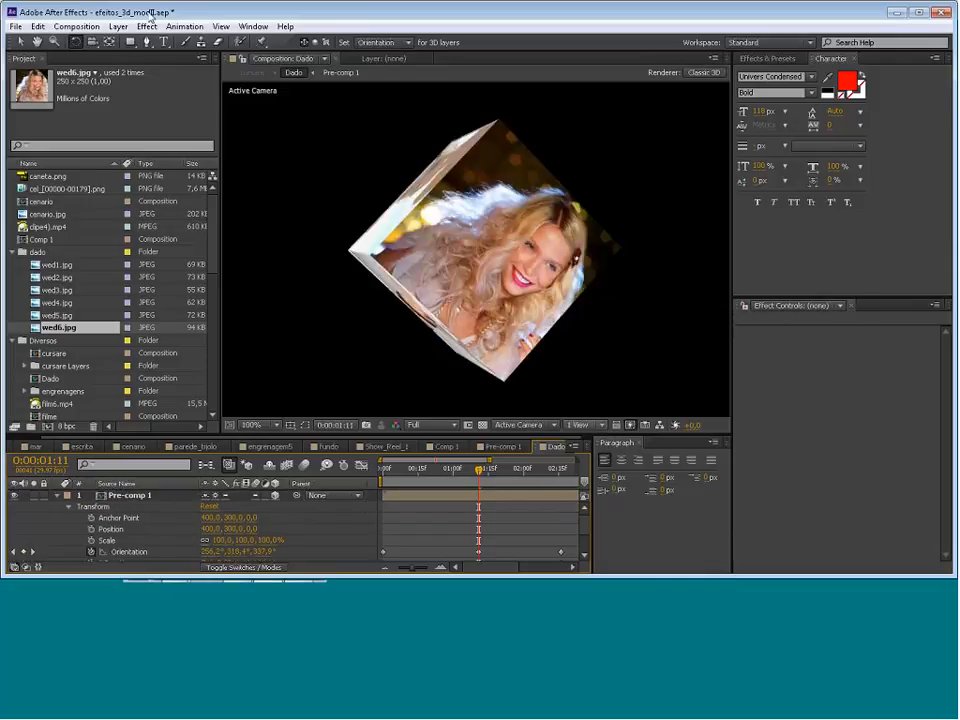
# Start a new camera layer named Camera 1 and choose the 35mm preset for it
pyautogui.click(85, 28)
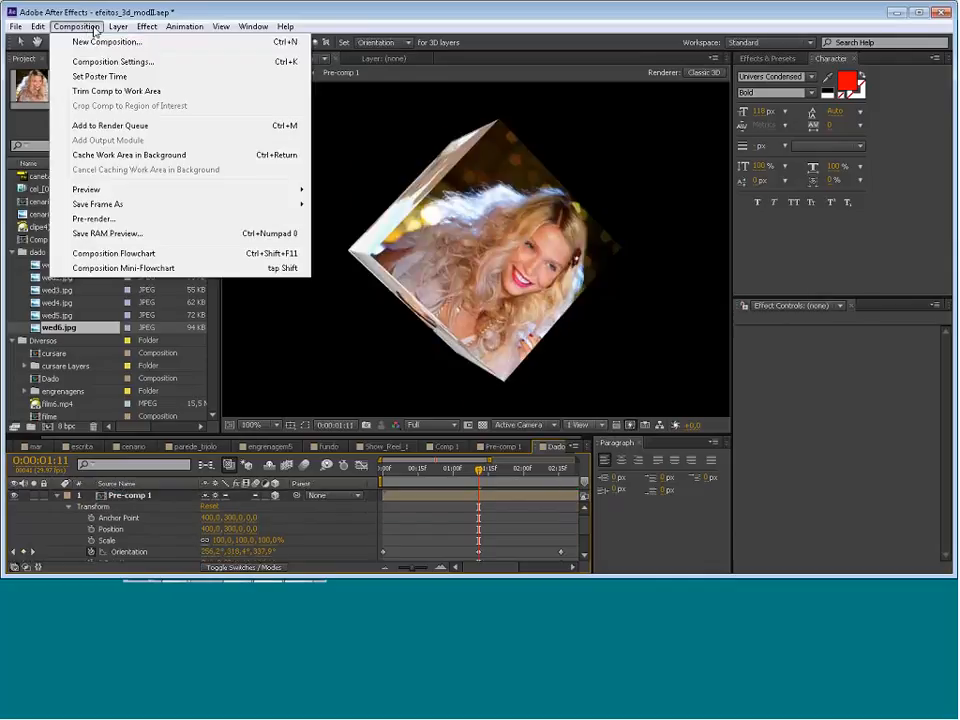
pyautogui.moveTo(119, 33)
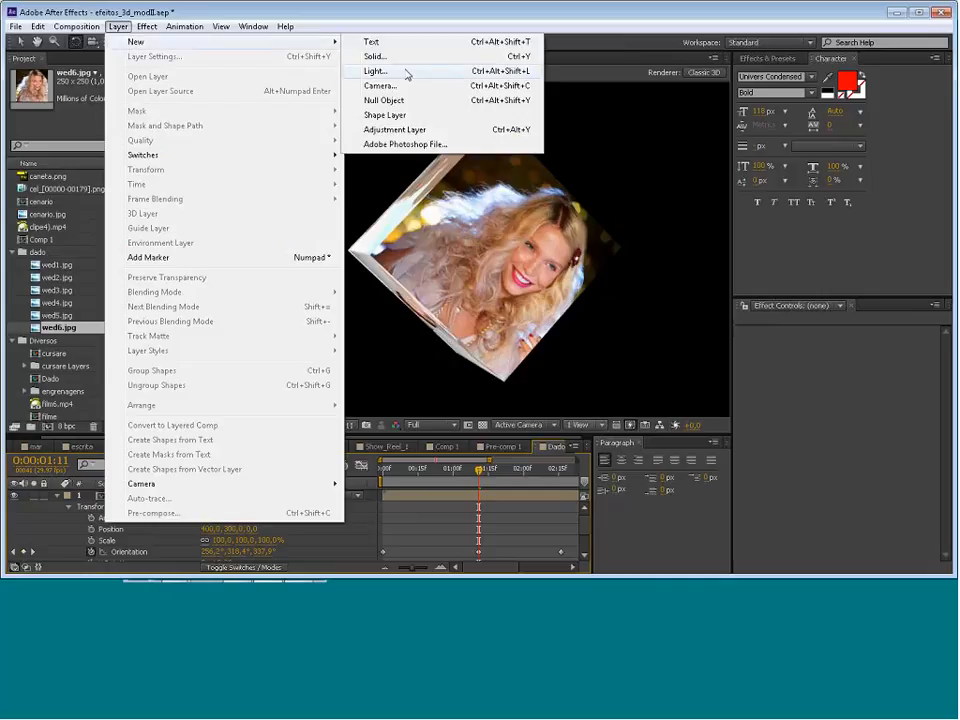
pyautogui.click(382, 86)
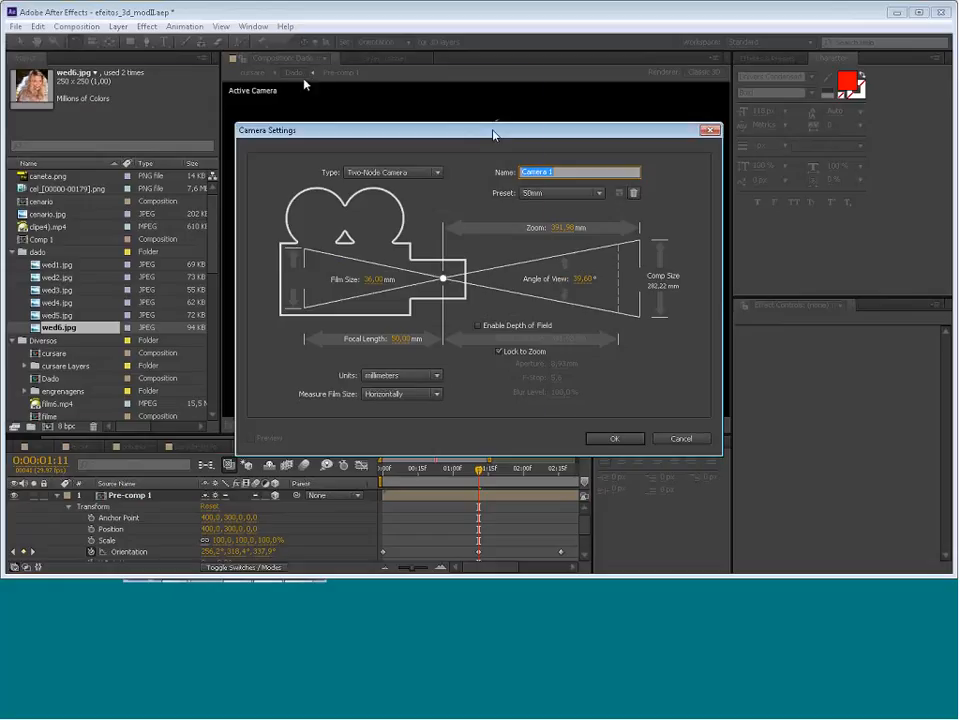
pyautogui.moveTo(493, 131); pyautogui.dragTo(299, 79)
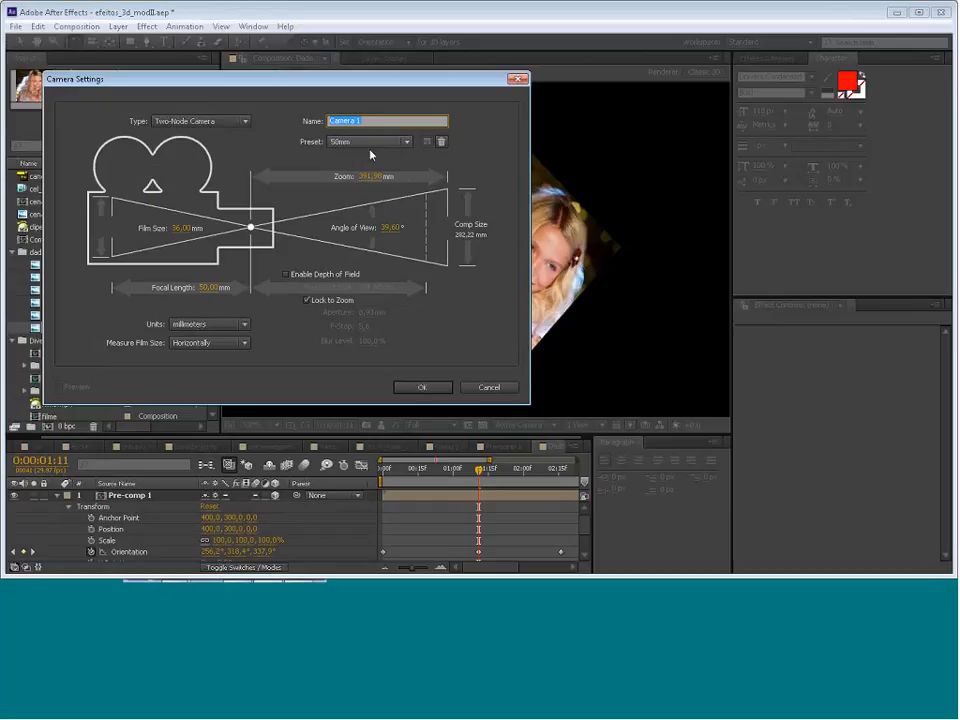
pyautogui.click(409, 143)
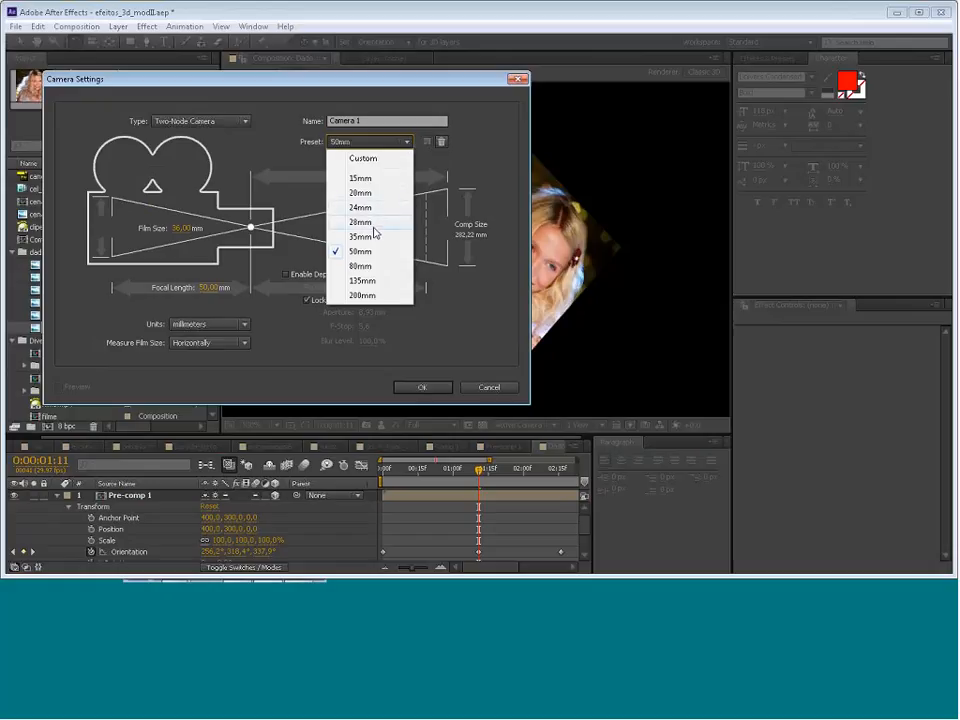
pyautogui.click(376, 237)
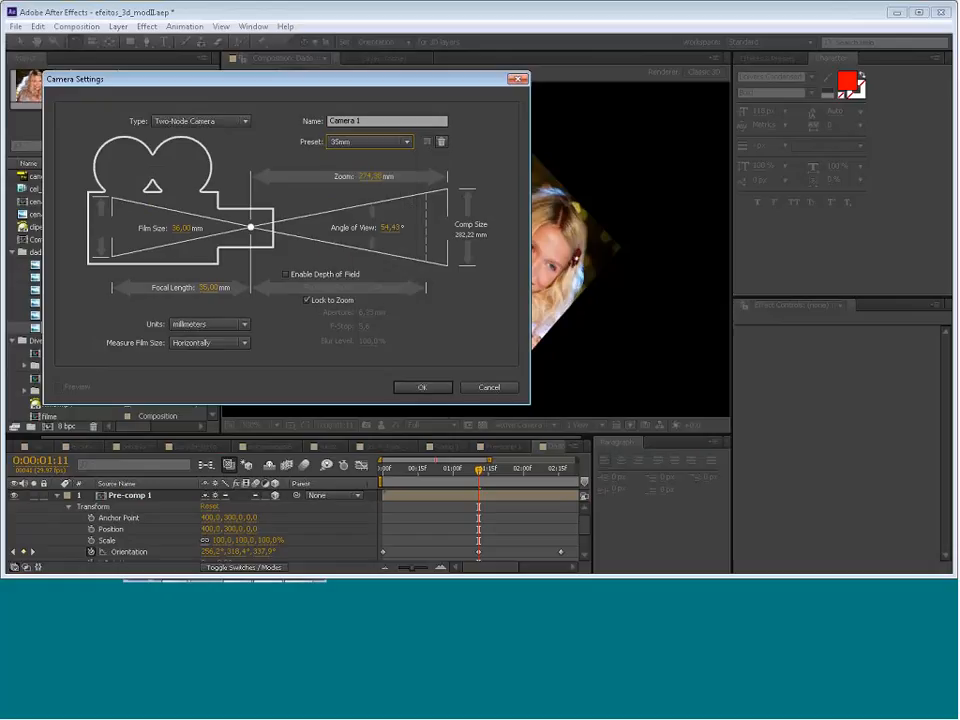
# Try the 50mm preset for the new camera with an angle of view of 41.00°
pyautogui.click(370, 141)
pyautogui.click(360, 252)
pyautogui.click(392, 229)
pyautogui.moveTo(390, 228); pyautogui.dragTo(397, 228)
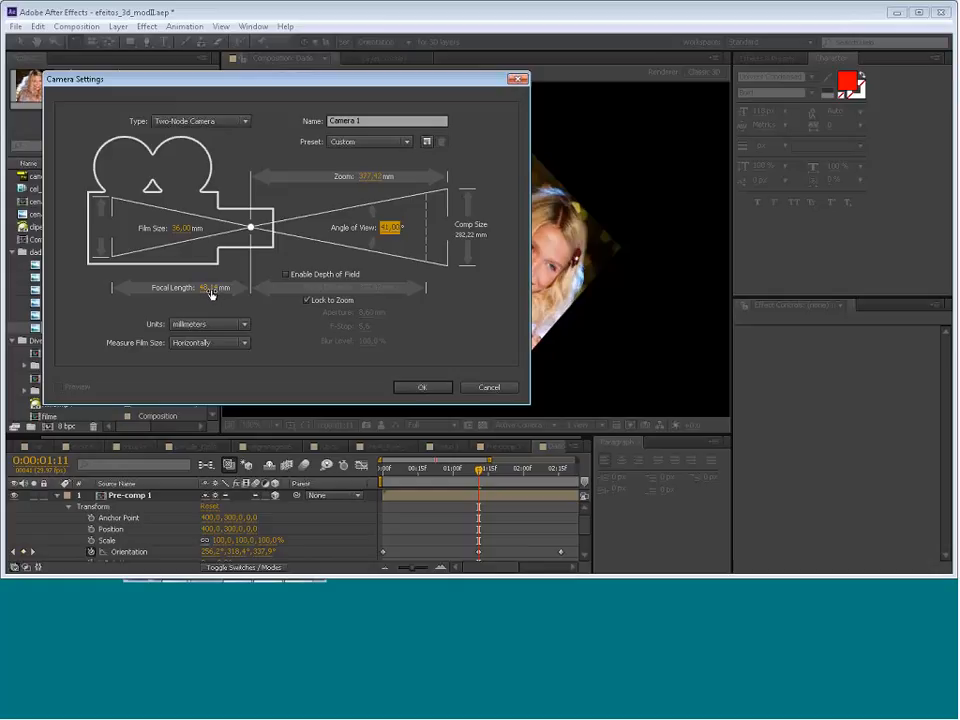
# Set the new camera to the 35mm preset and the One-Node Camera type, and create it
pyautogui.click(403, 147)
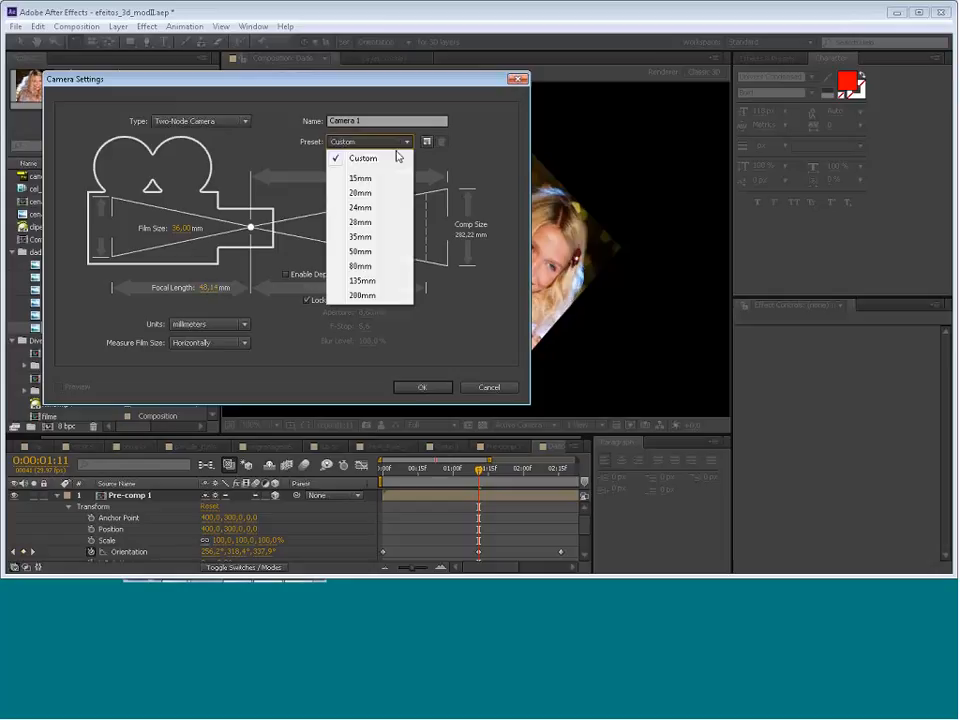
pyautogui.click(372, 242)
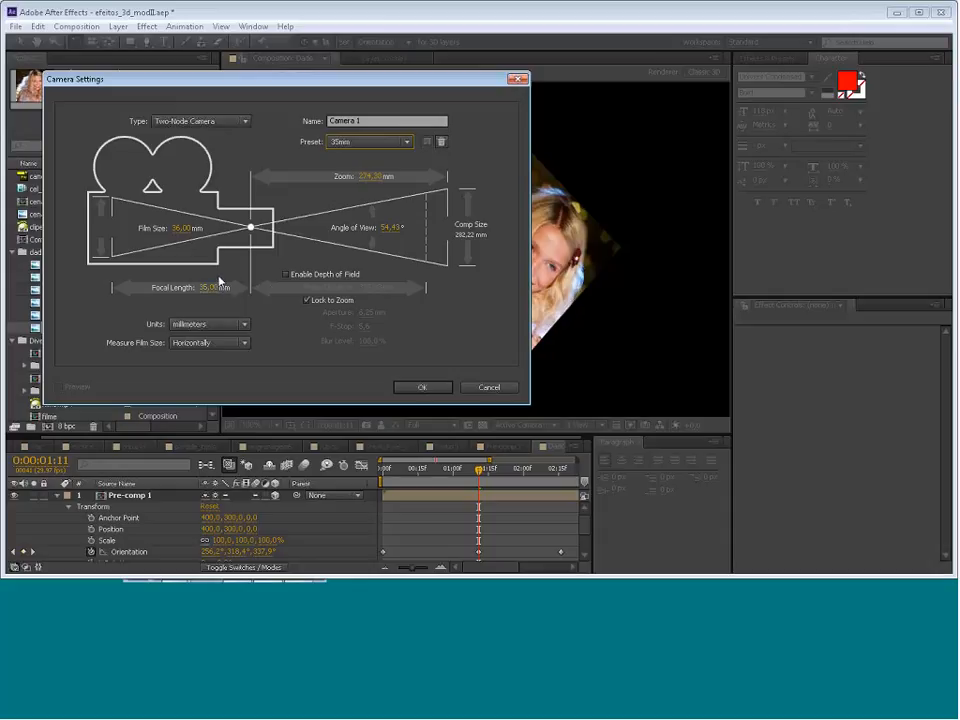
pyautogui.click(245, 121)
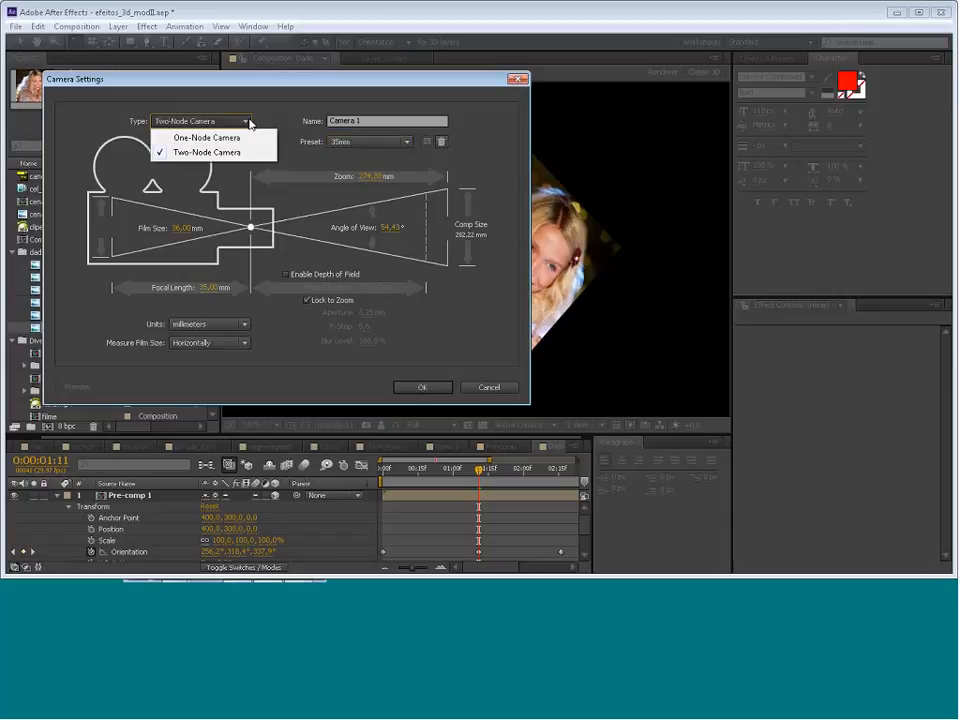
pyautogui.click(234, 152)
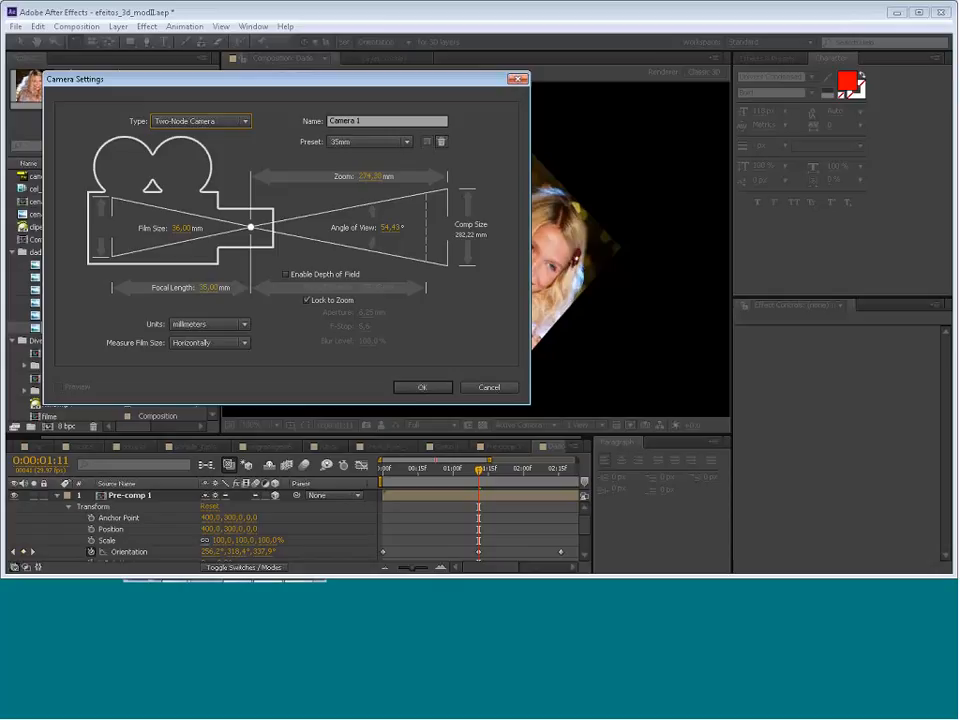
pyautogui.click(245, 121)
pyautogui.click(215, 138)
pyautogui.click(439, 388)
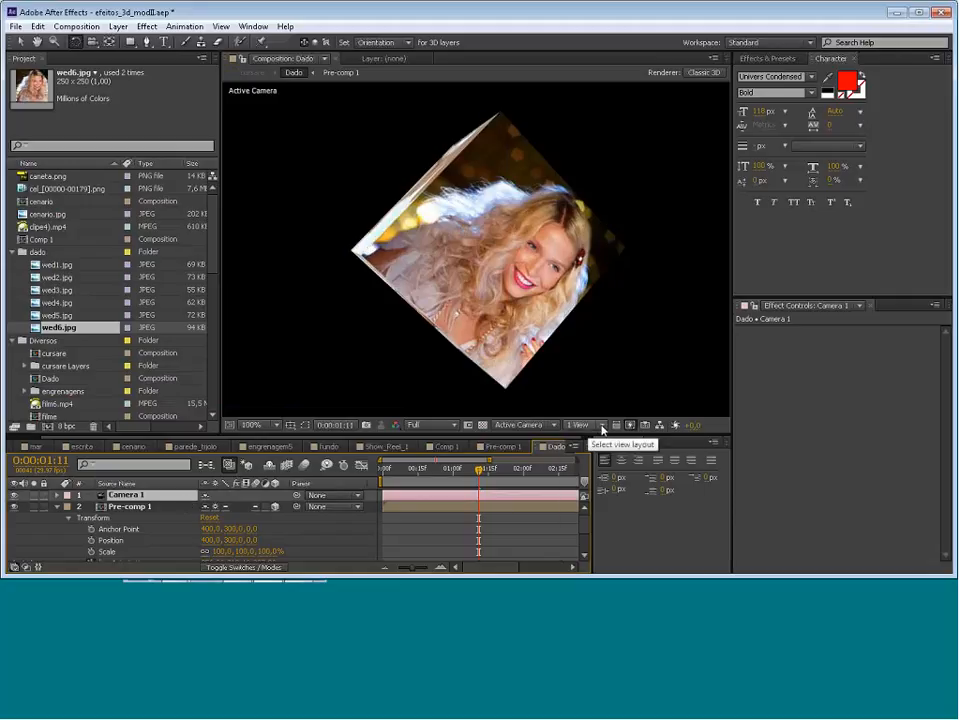
# Show the composition in 4 Views, rotate the Pre-comp 1 cube in the Top view, and redo the rotation after undoing it
pyautogui.click(601, 426)
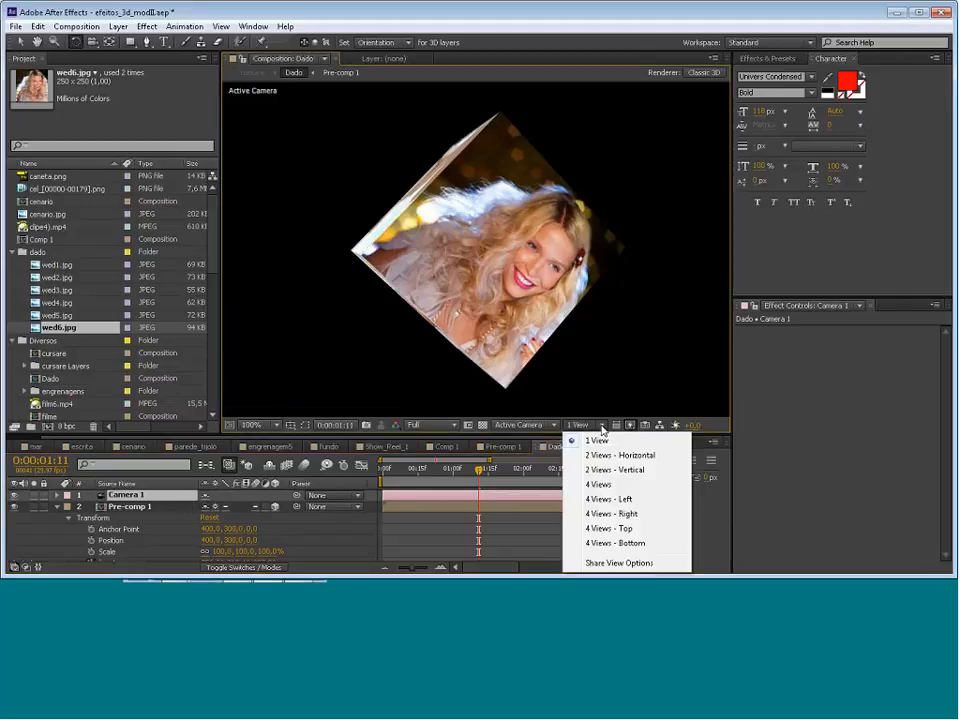
pyautogui.click(597, 486)
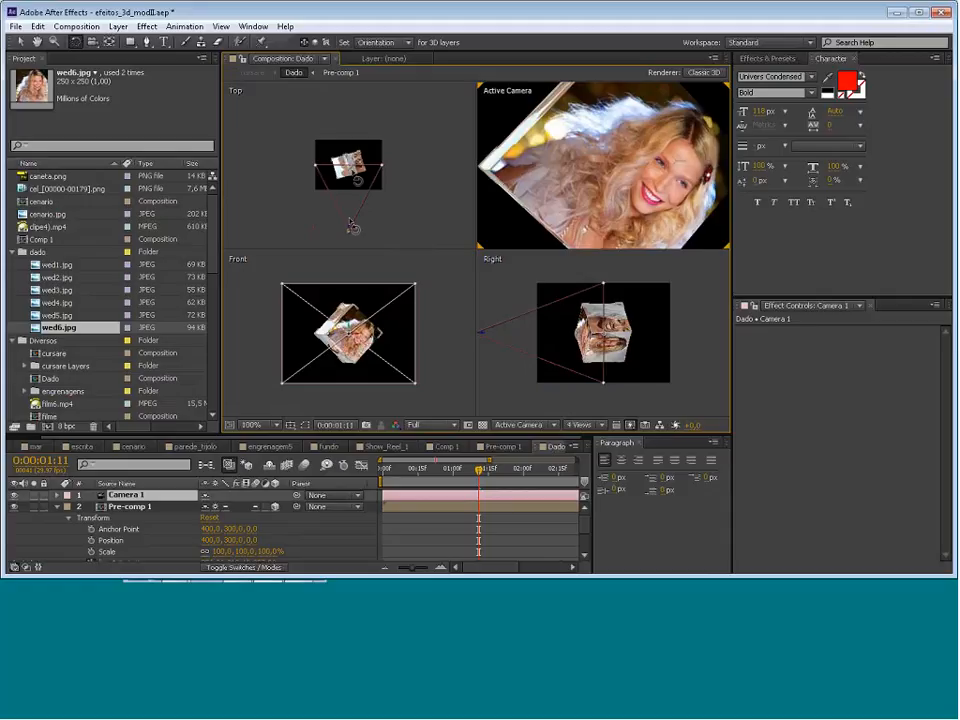
pyautogui.moveTo(350, 166); pyautogui.dragTo(347, 193)
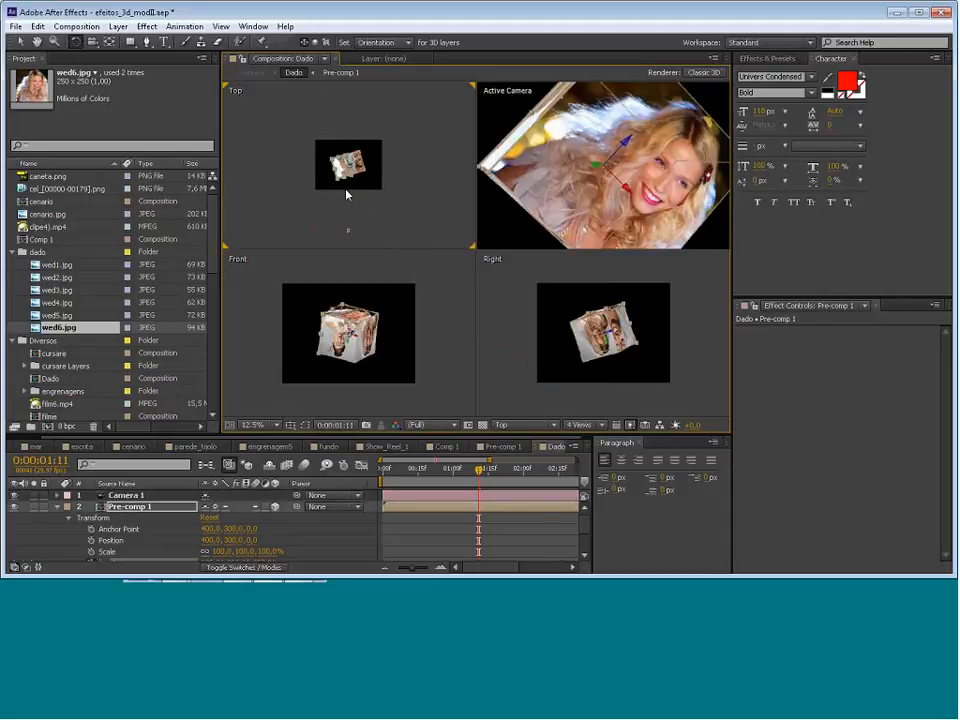
pyautogui.click(37, 26)
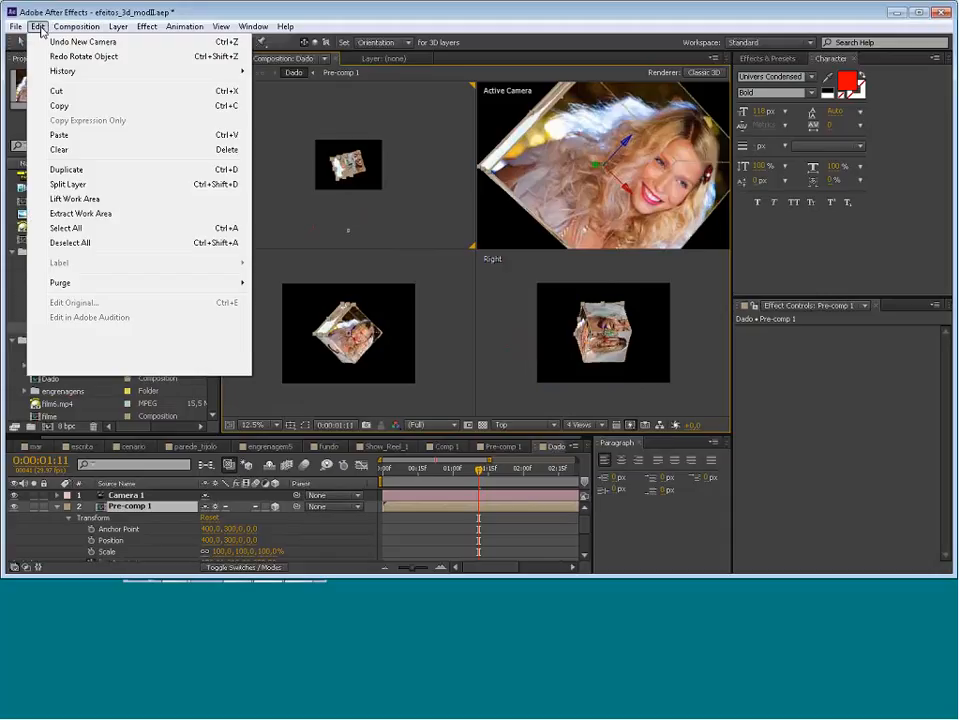
pyautogui.click(88, 57)
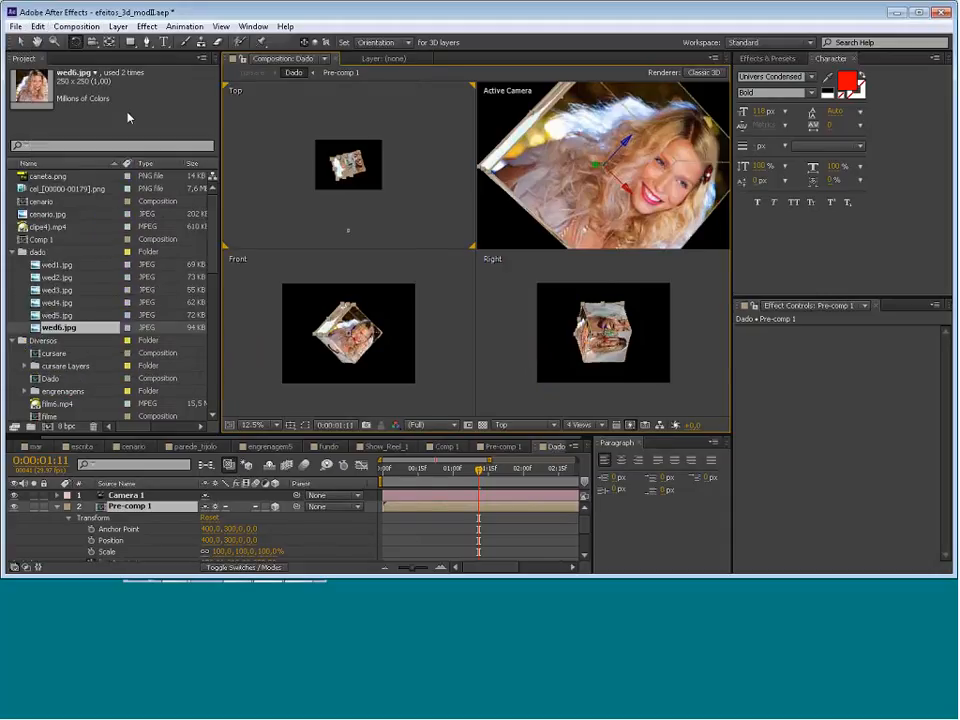
# Switch the Front view to Active Camera and turn Camera 1 slightly in the large camera view with the Unified Camera tool
pyautogui.scroll(2, 389, 232)
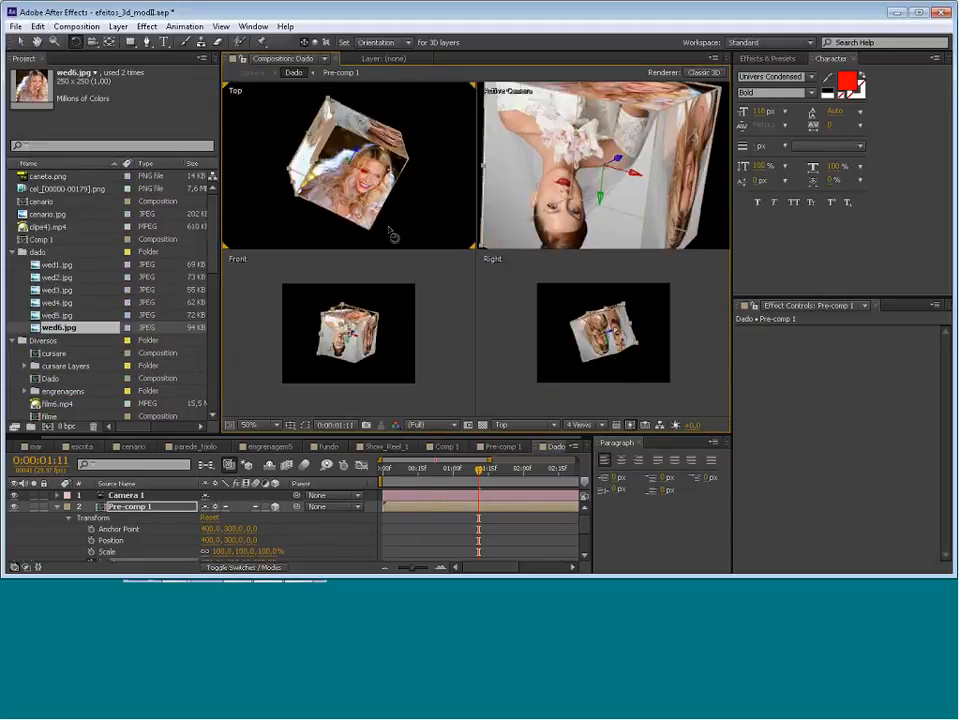
pyautogui.click(443, 369)
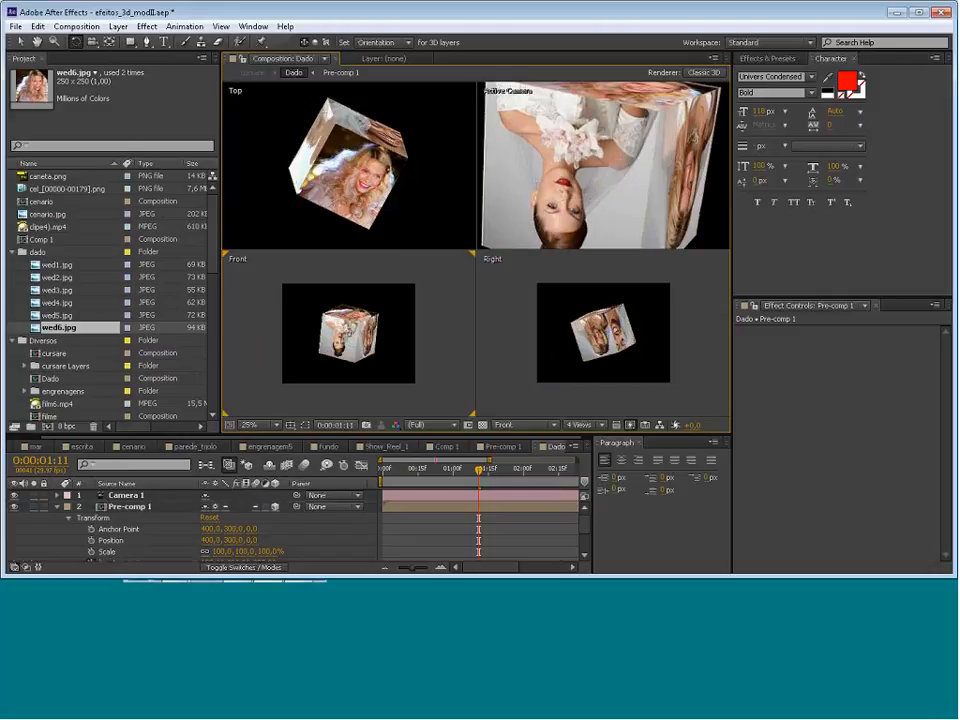
pyautogui.click(125, 495)
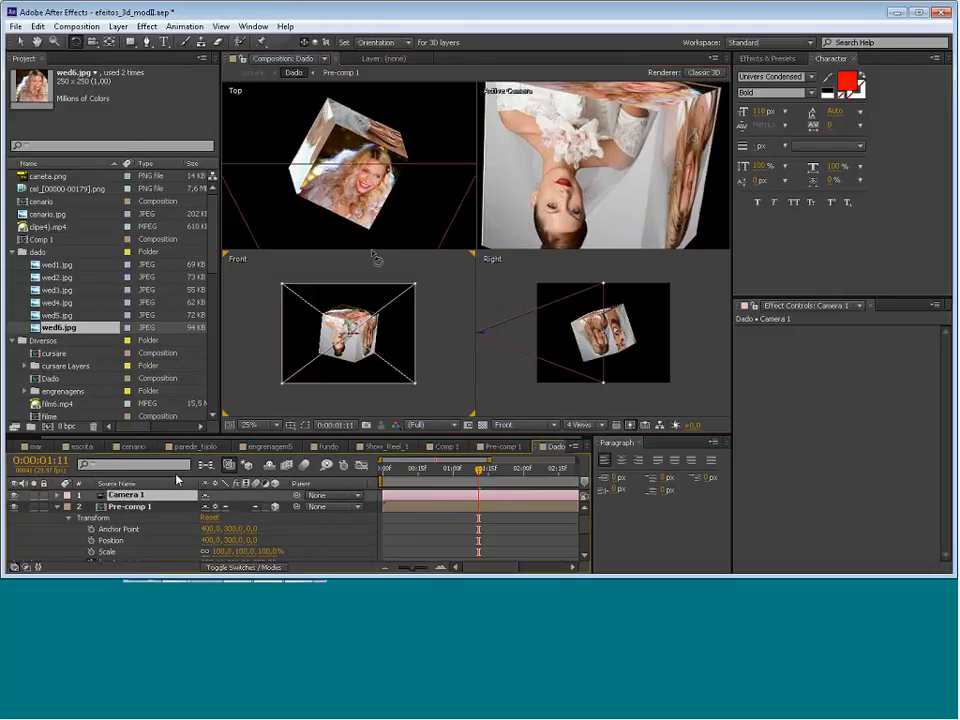
pyautogui.click(92, 42)
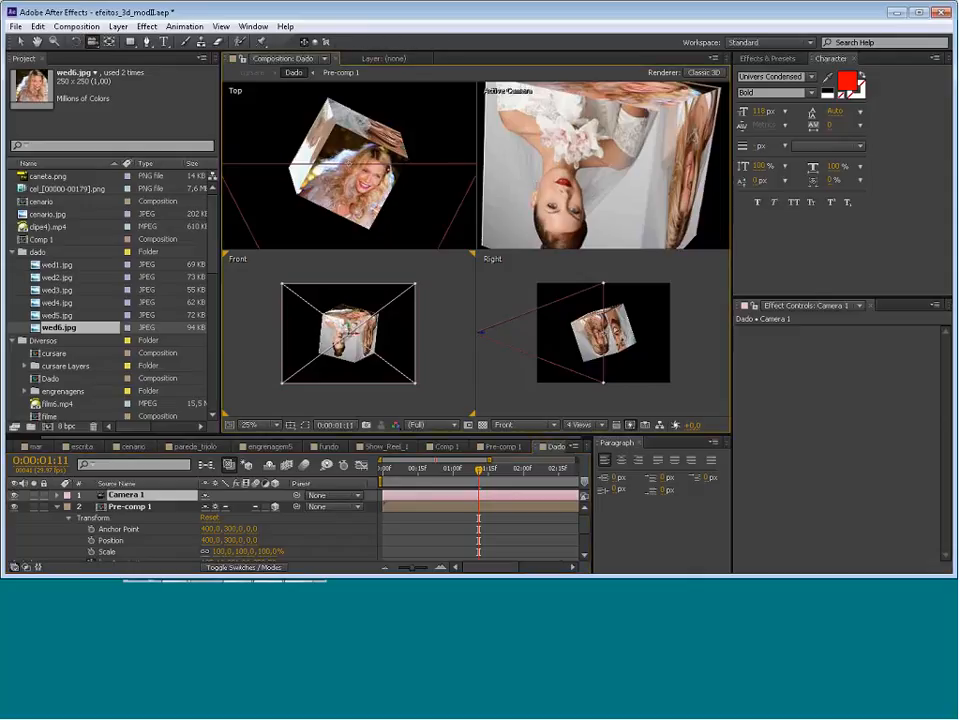
pyautogui.click(585, 425)
pyautogui.click(515, 425)
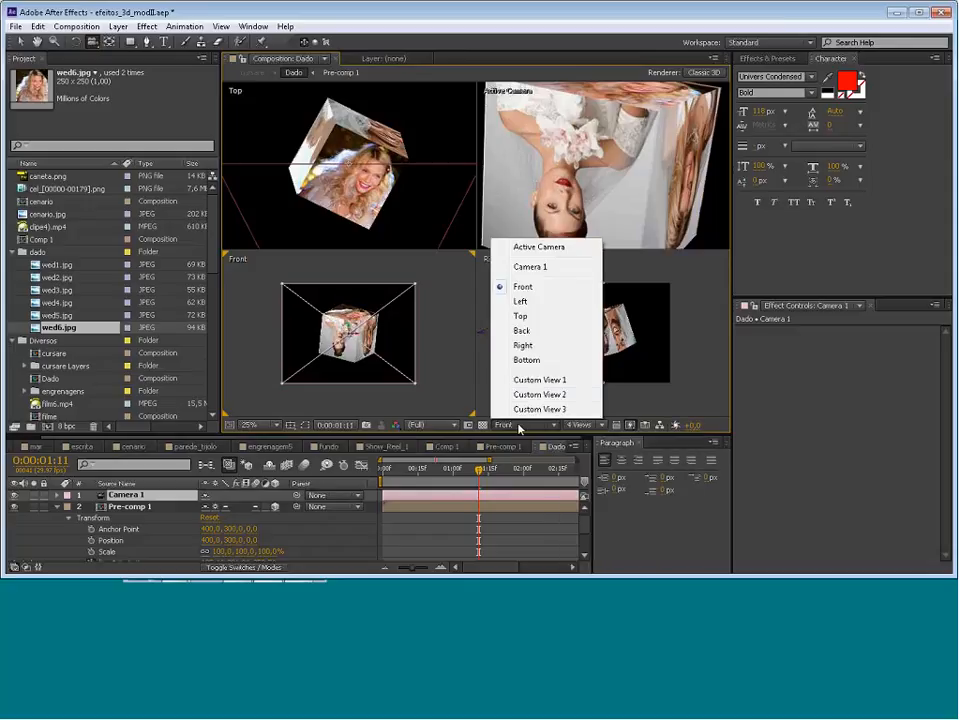
pyautogui.click(539, 246)
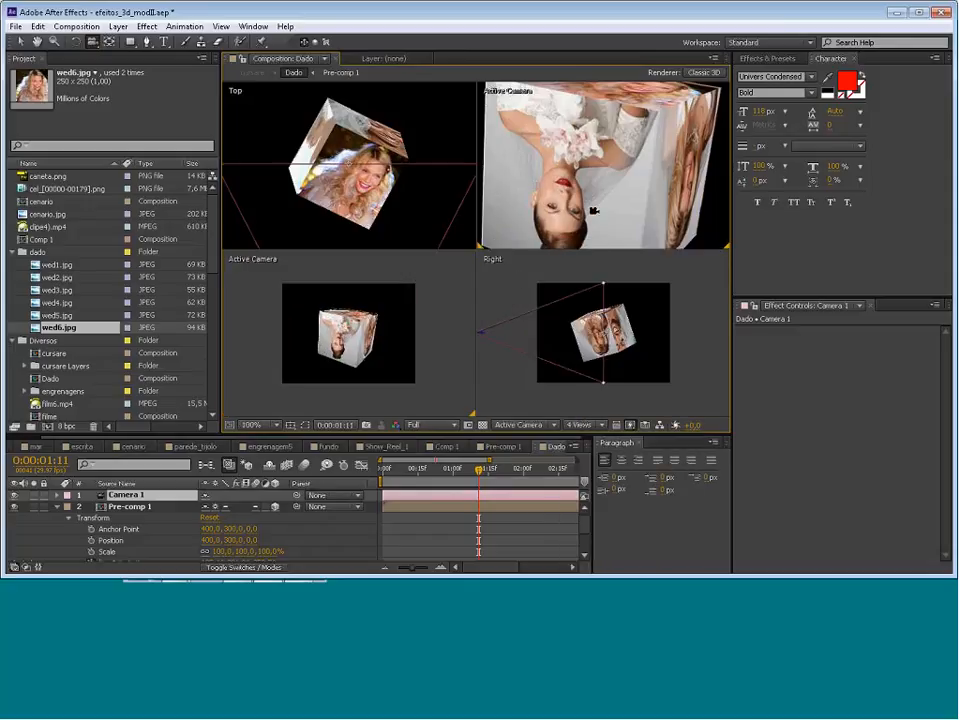
pyautogui.moveTo(561, 216); pyautogui.dragTo(584, 236)
# Try orbiting Camera 1 in the large Active Camera view with the Orbit Camera tool, and undo the orbit
pyautogui.click(91, 41)
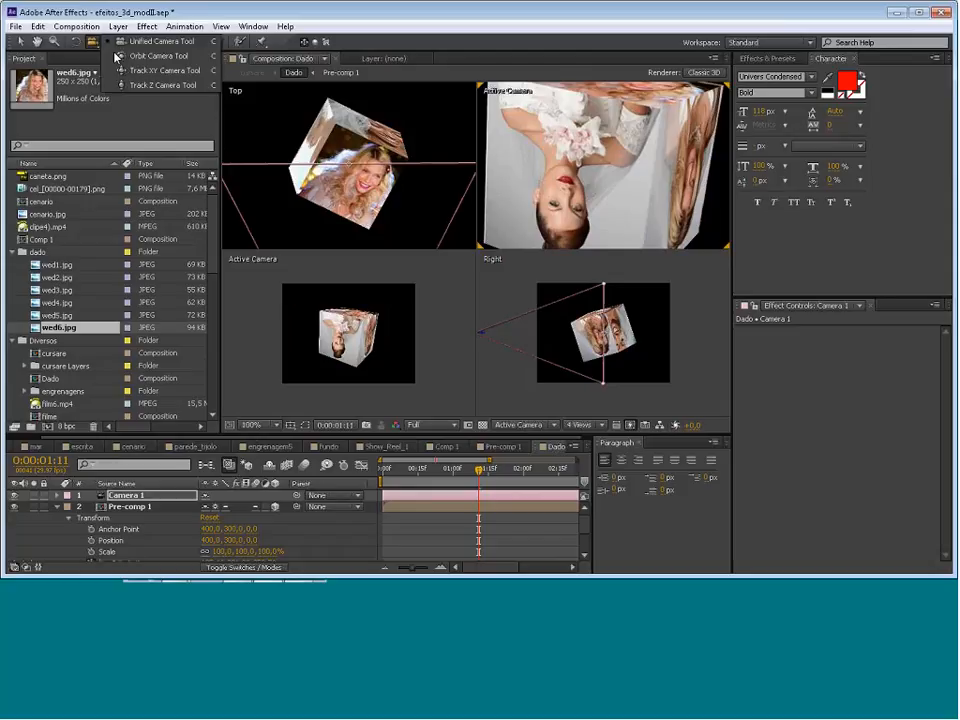
pyautogui.click(148, 57)
pyautogui.moveTo(601, 198)
pyautogui.mouseDown()
pyautogui.moveTo(553, 163)
pyautogui.moveTo(601, 200)
pyautogui.moveTo(583, 194)
pyautogui.mouseUp()
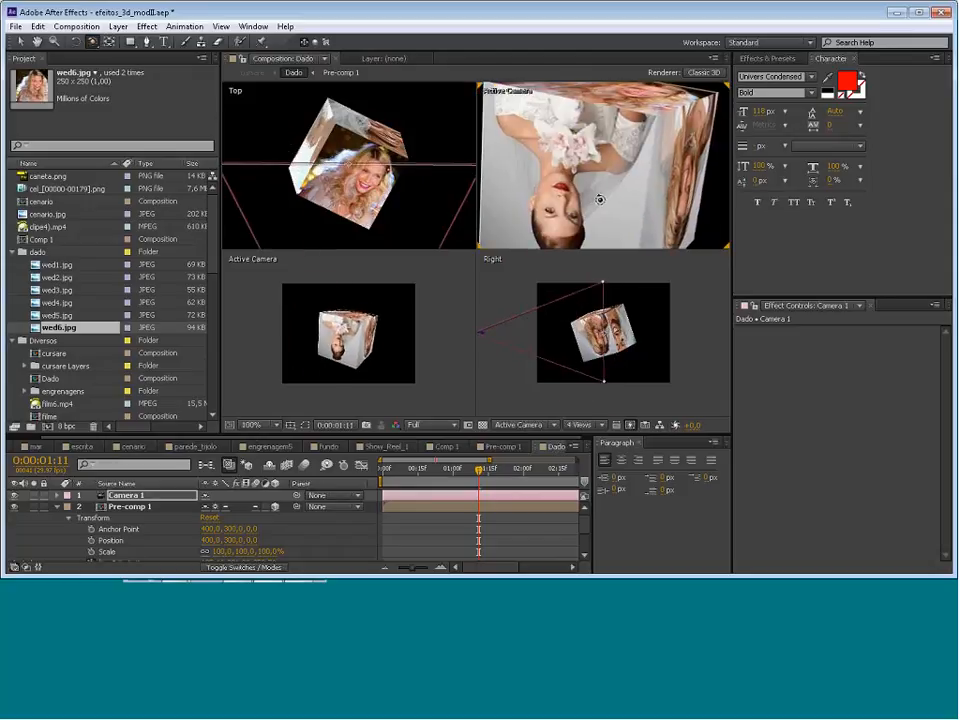
pyautogui.hotkey('ctrl', 'z')
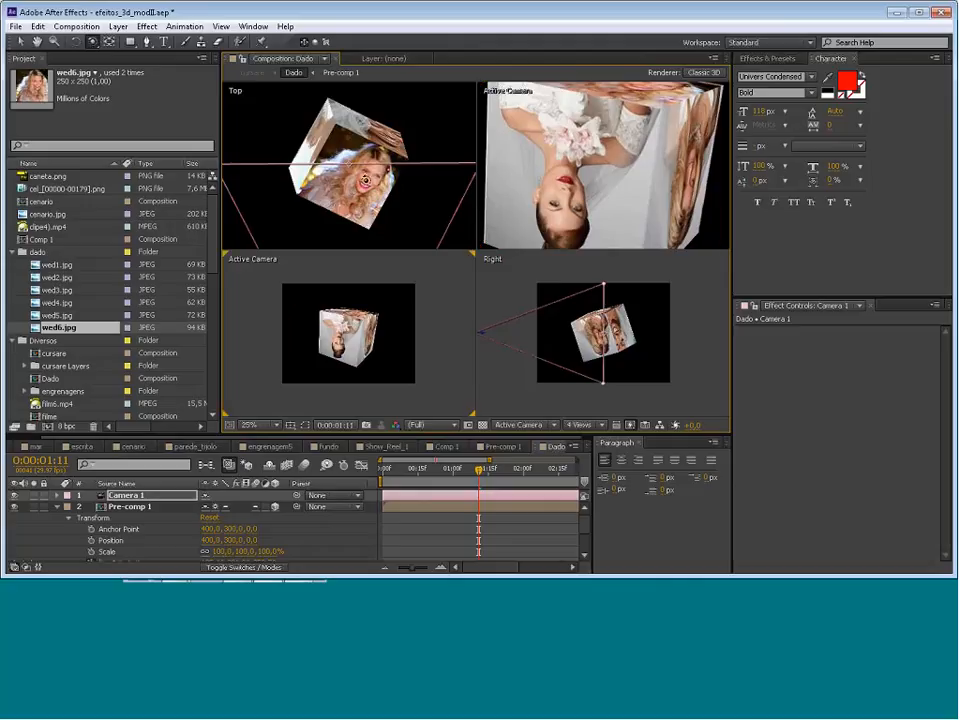
# Shift Camera 1 slightly in the large Active Camera view with the Track XY Camera tool
pyautogui.click(366, 180)
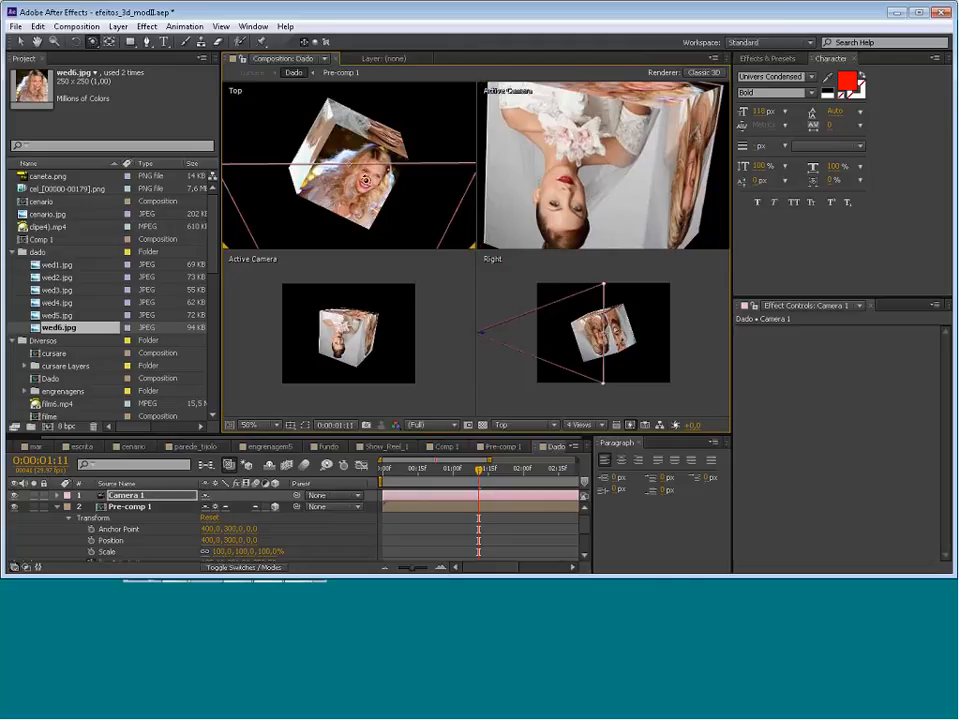
pyautogui.click(92, 42)
pyautogui.click(120, 67)
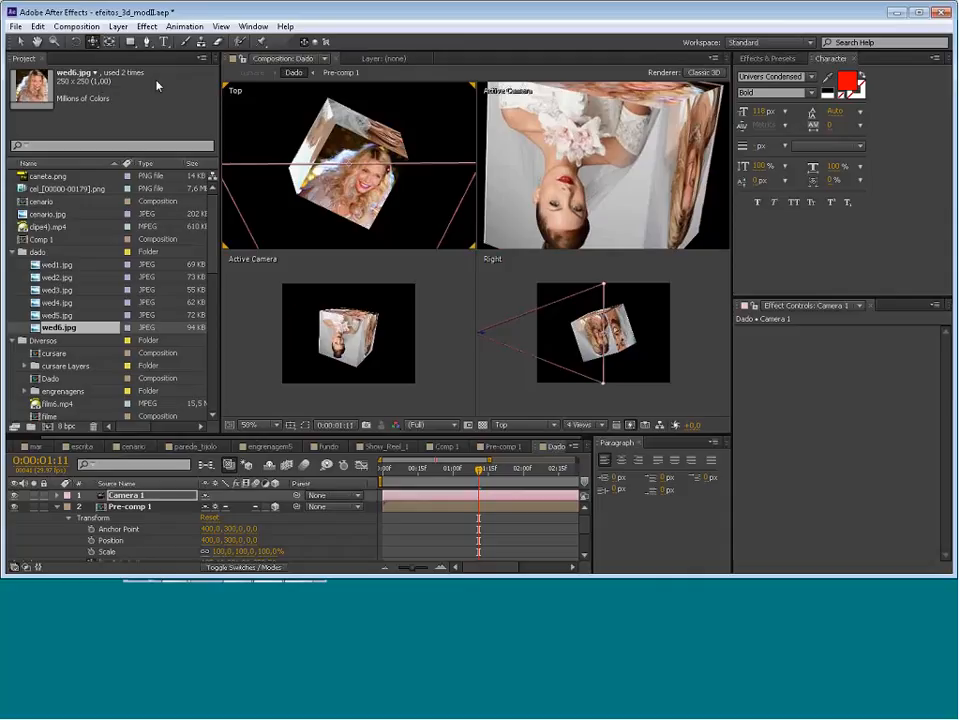
pyautogui.moveTo(603, 214)
pyautogui.mouseDown()
pyautogui.moveTo(477, 213)
pyautogui.moveTo(619, 214)
pyautogui.moveTo(593, 305)
pyautogui.moveTo(604, 146)
pyautogui.moveTo(597, 226)
pyautogui.moveTo(608, 225)
pyautogui.mouseUp()
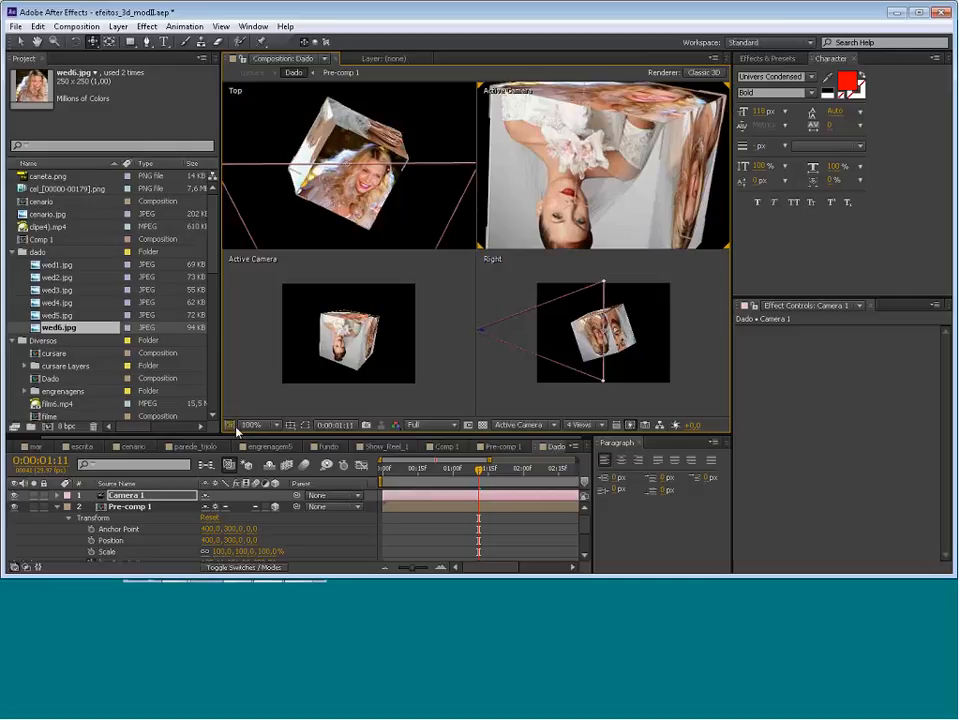
# Rotate the Pre-comp 1 cube in the Top view until the smiling blonde woman's photo faces the active camera, and return to the Selection tool
pyautogui.click(130, 507)
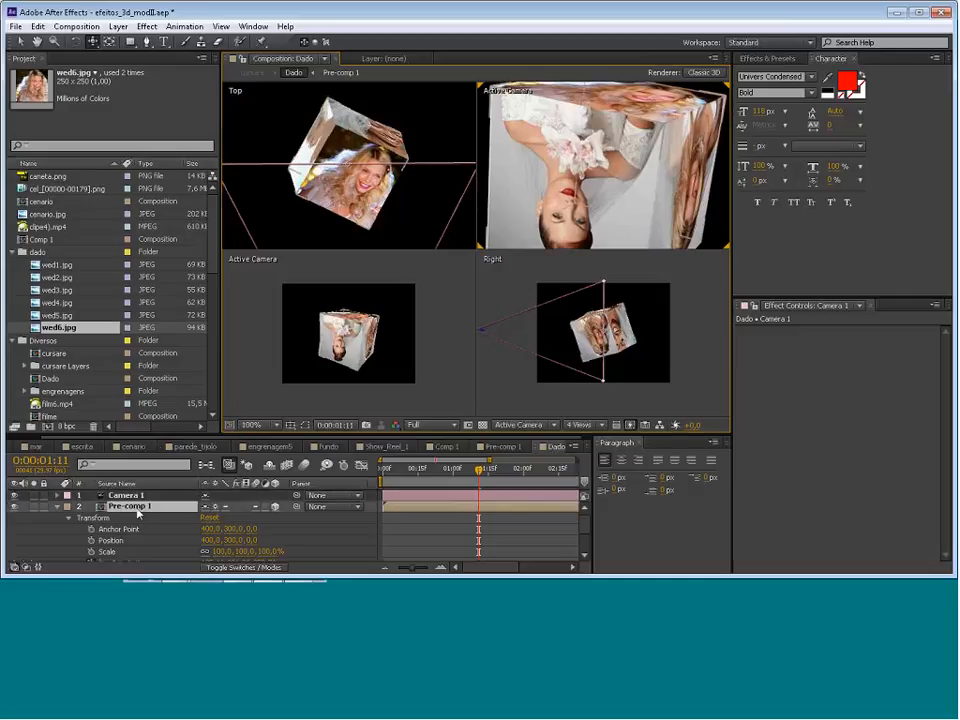
pyautogui.click(76, 42)
pyautogui.moveTo(360, 172)
pyautogui.mouseDown()
pyautogui.moveTo(388, 160)
pyautogui.moveTo(362, 184)
pyautogui.moveTo(372, 193)
pyautogui.moveTo(362, 175)
pyautogui.moveTo(348, 200)
pyautogui.moveTo(366, 178)
pyautogui.moveTo(347, 186)
pyautogui.mouseUp()
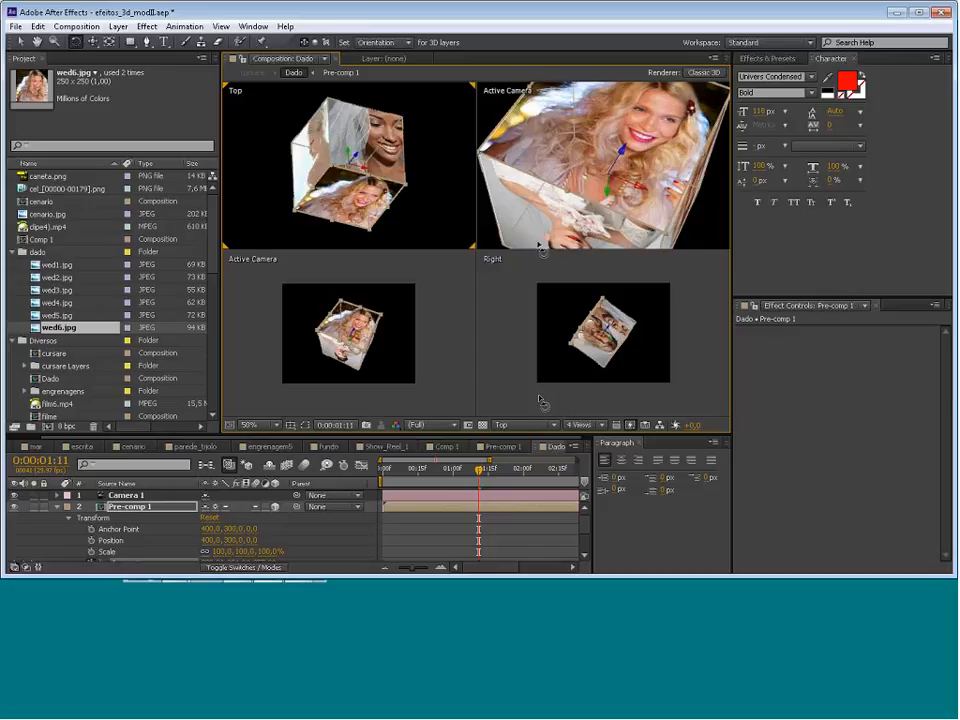
pyautogui.press('v')
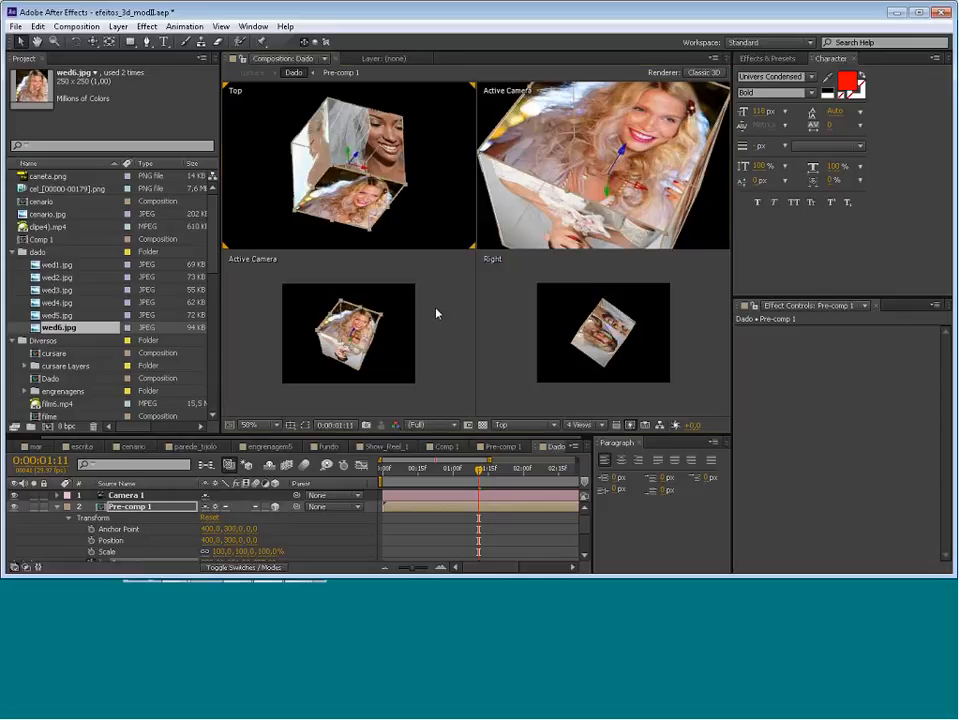
# Add the Dado composition to the render queue and close the Paragraph panel to widen the queue area
pyautogui.click(436, 314)
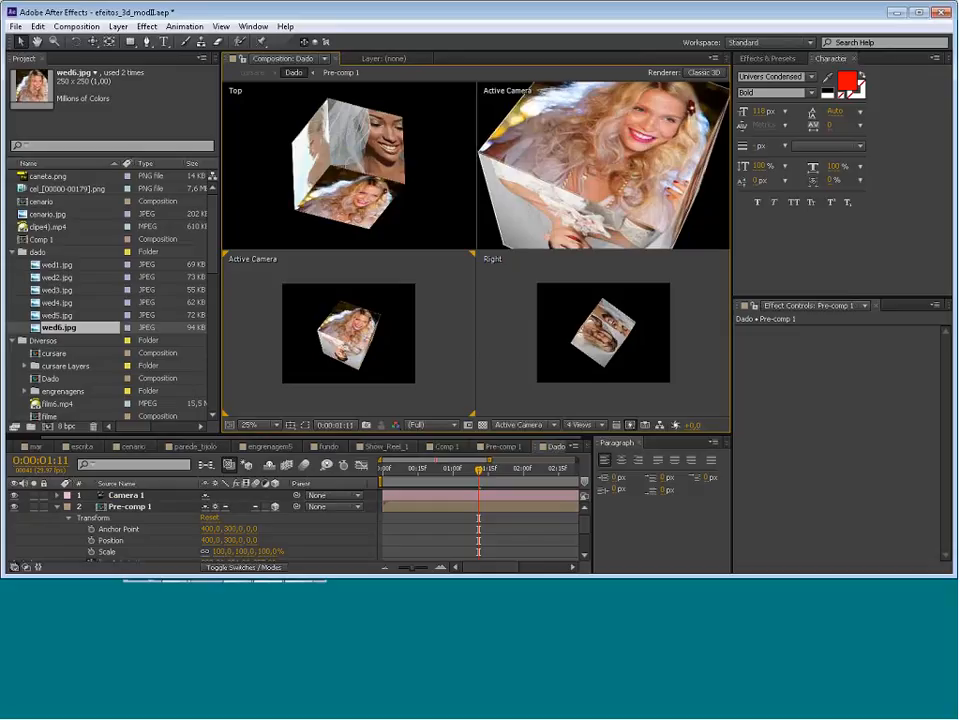
pyautogui.click(15, 26)
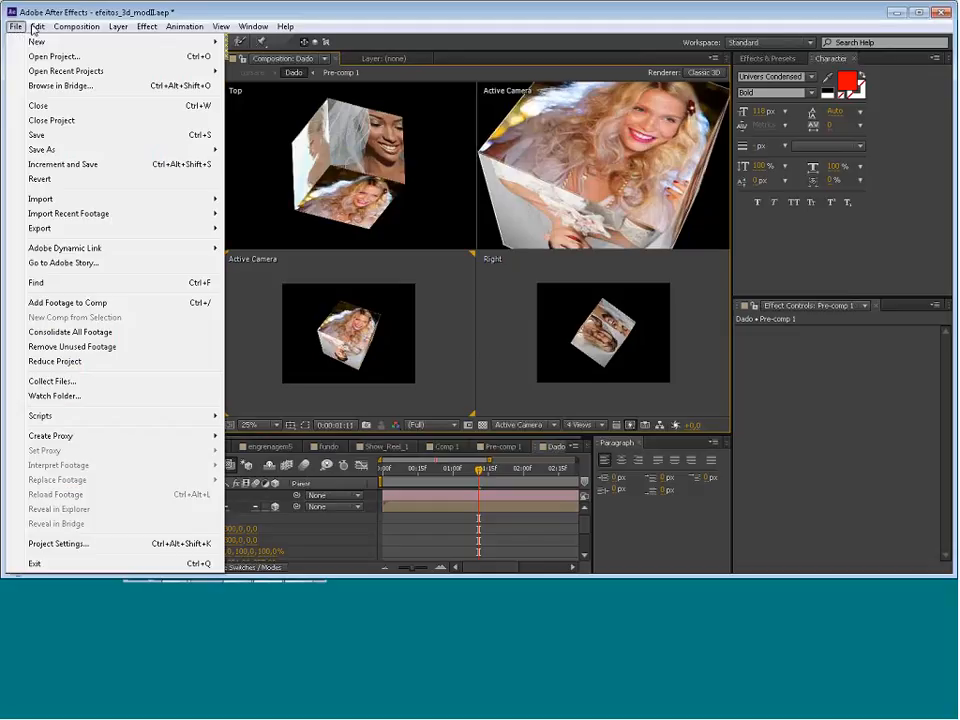
pyautogui.moveTo(37, 26)
pyautogui.click(70, 14)
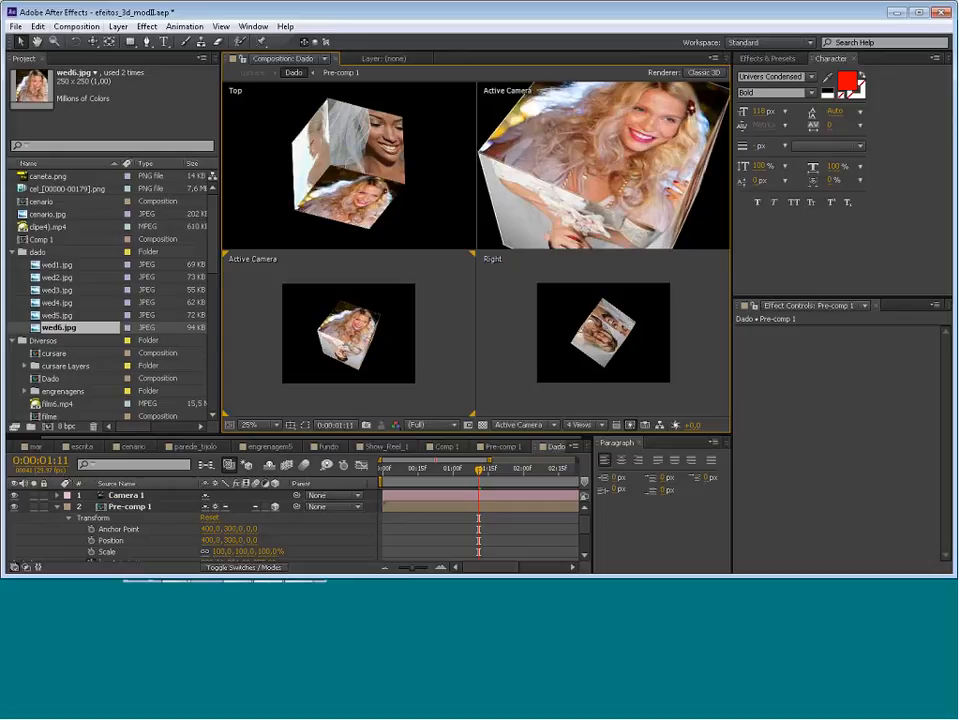
pyautogui.click(76, 26)
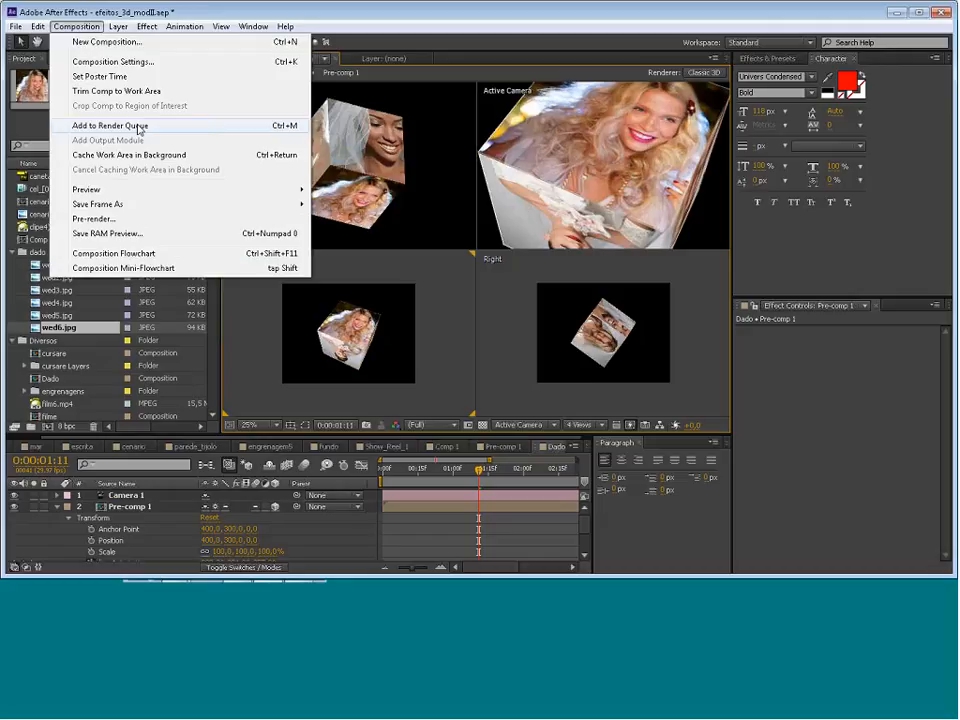
pyautogui.press('Escape')
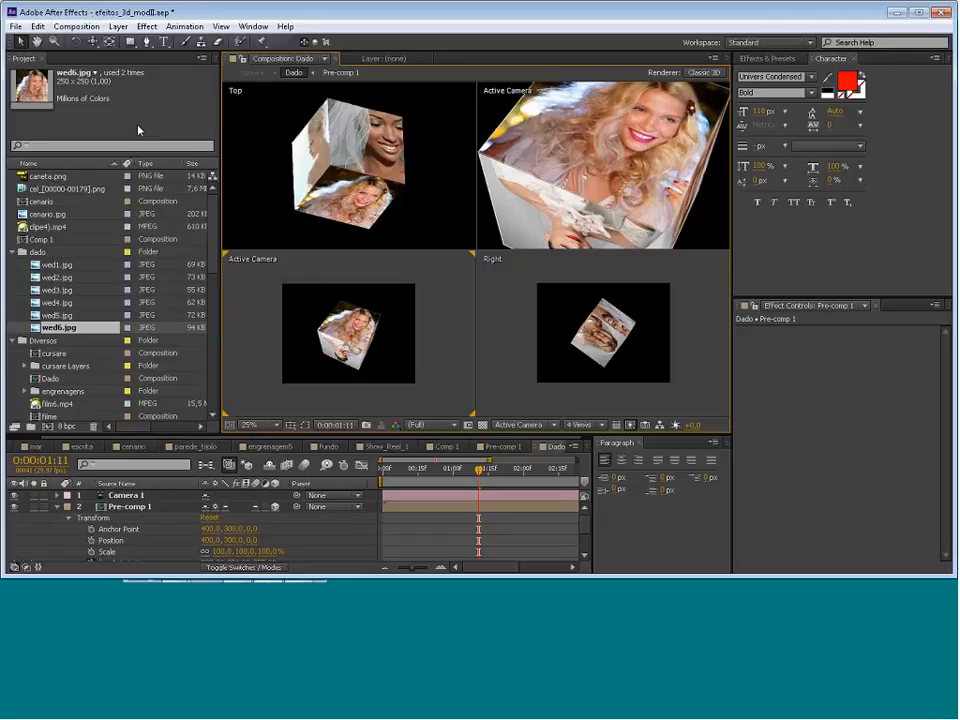
pyautogui.hotkey('ctrl', 'm')
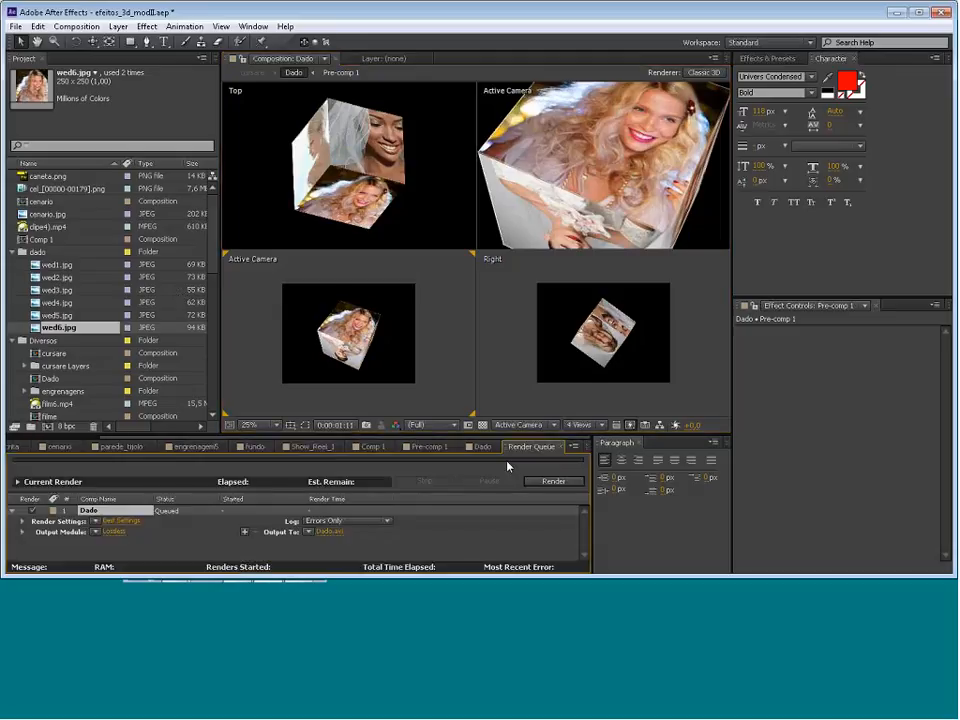
pyautogui.click(640, 444)
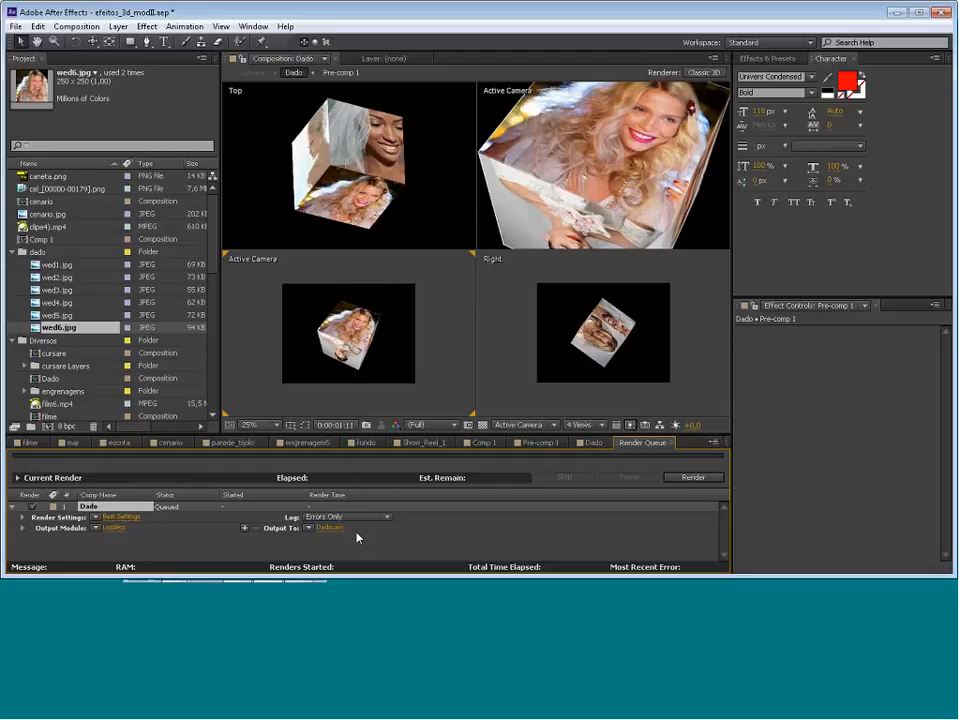
# Examine the Dado render item's settings summary, render settings templates, output module presets and output file naming options
pyautogui.click(22, 518)
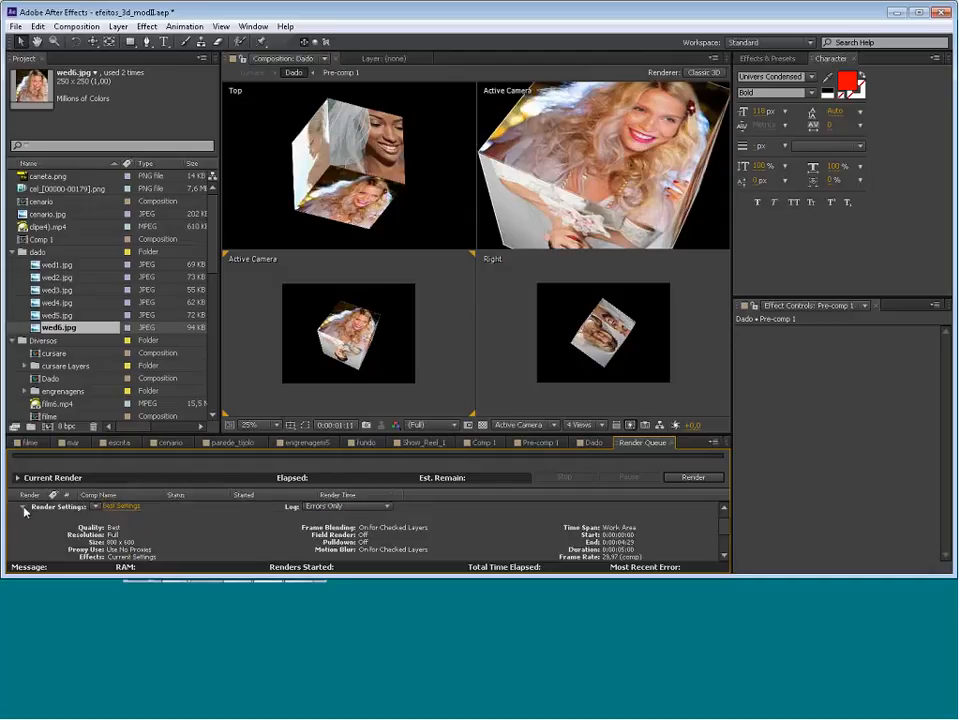
pyautogui.click(22, 506)
pyautogui.click(95, 517)
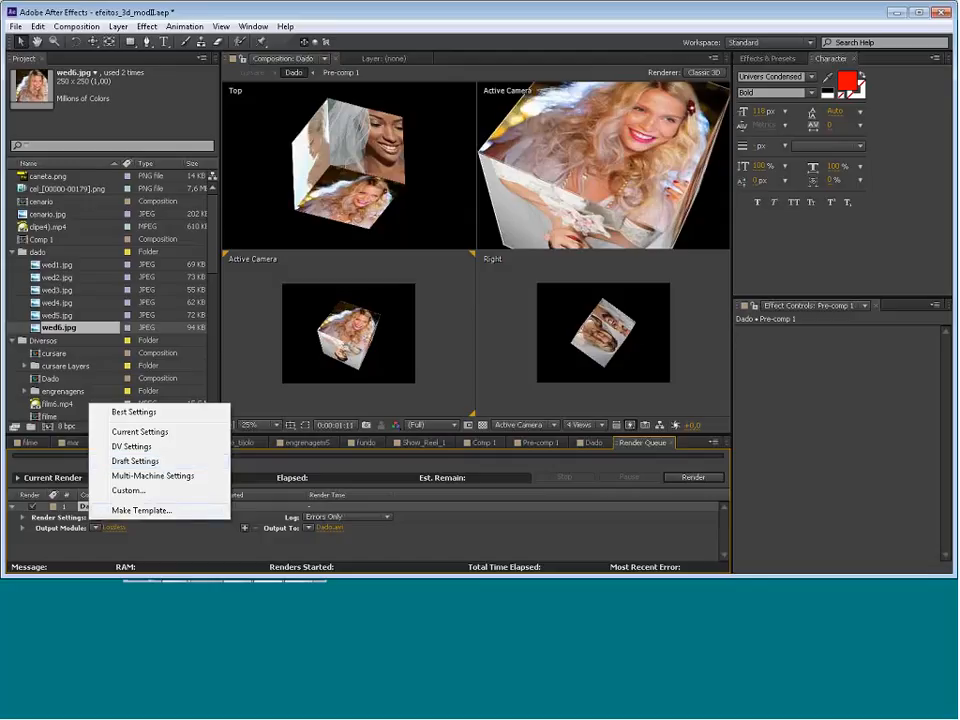
pyautogui.click(178, 542)
pyautogui.click(178, 542)
pyautogui.click(96, 528)
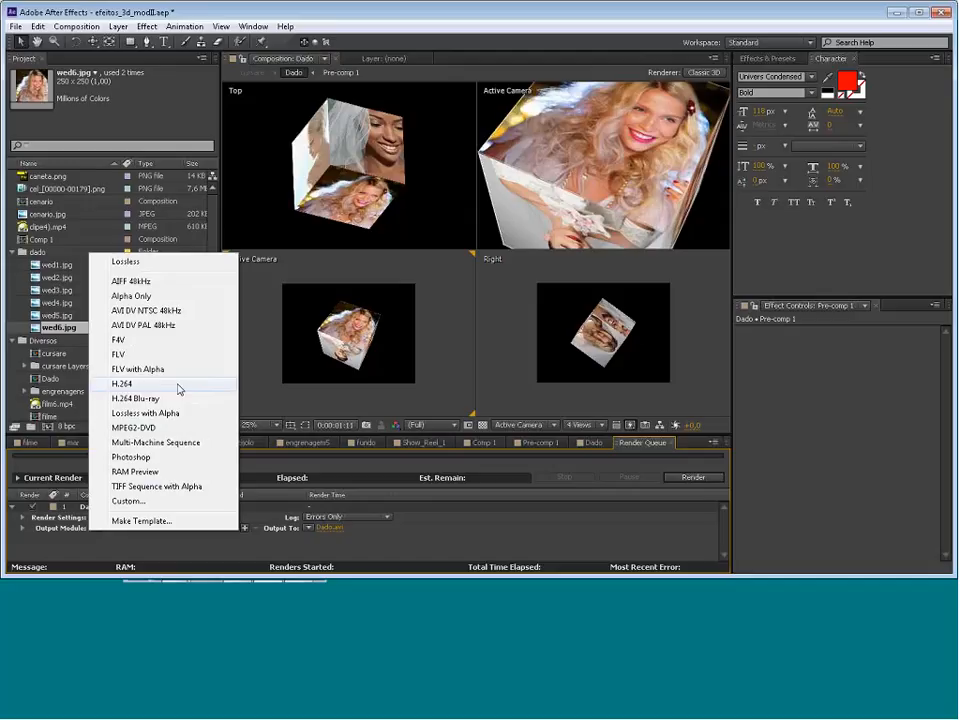
pyautogui.click(176, 545)
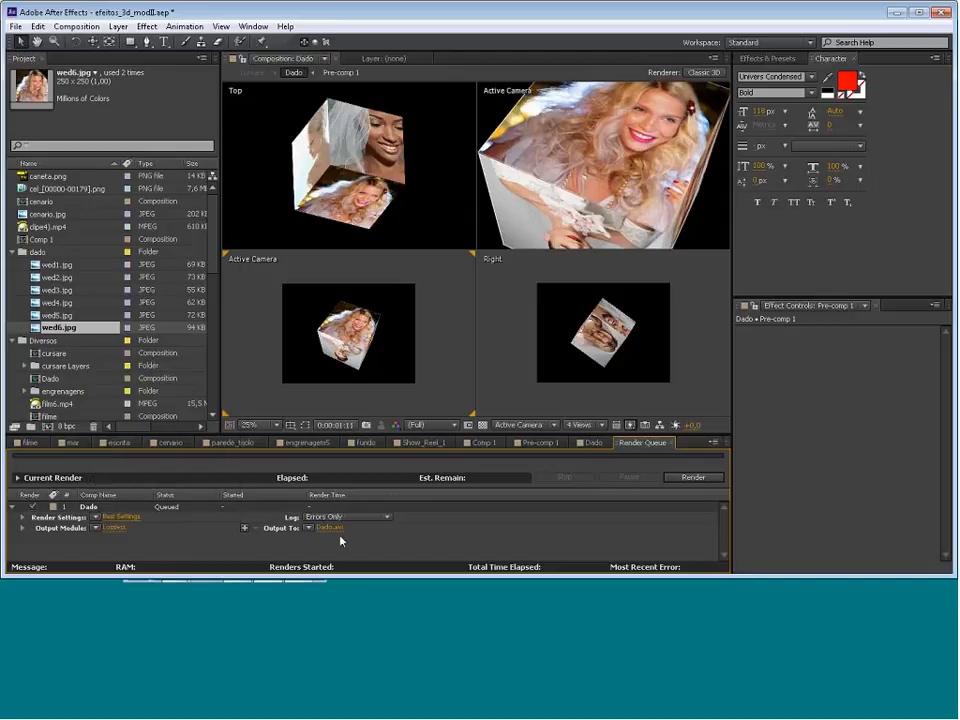
pyautogui.click(309, 527)
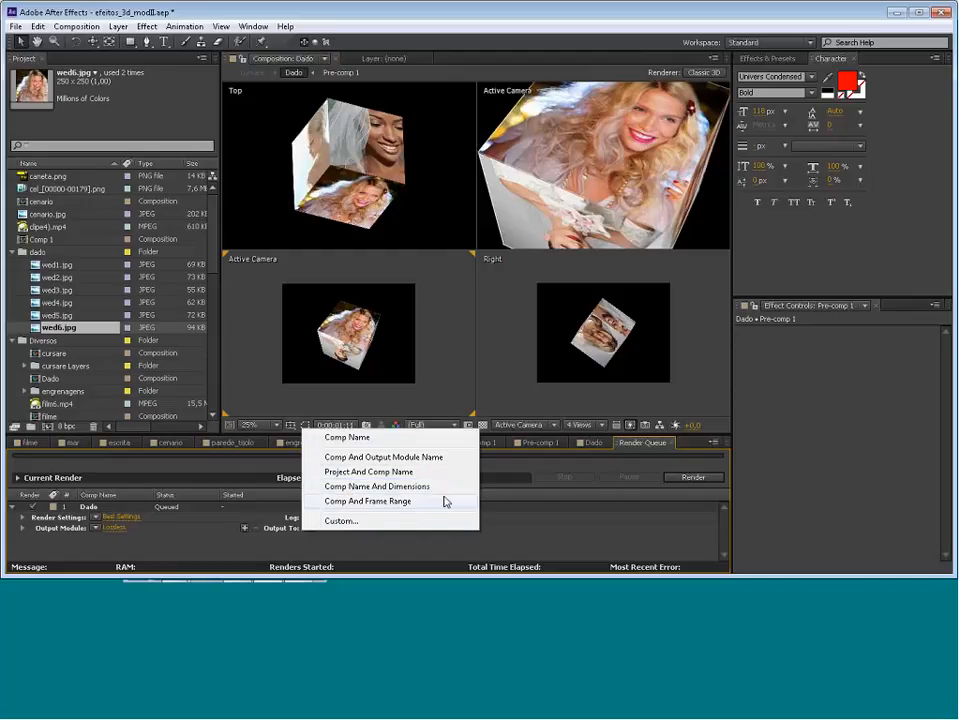
pyautogui.click(531, 538)
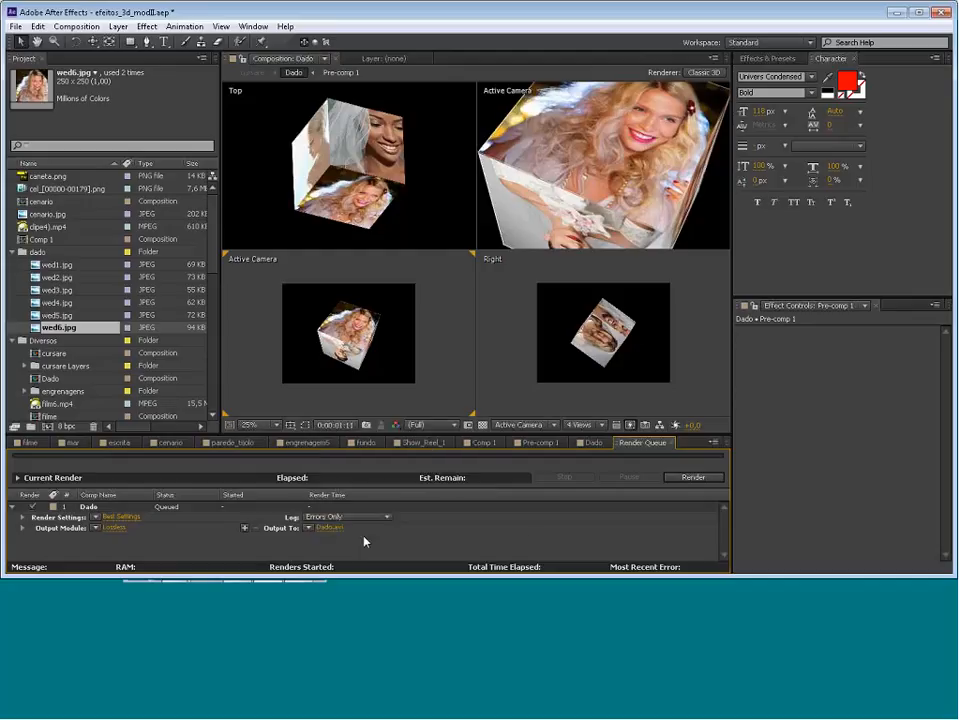
# Open Dado's Render Settings and examine the Quality, Disk Cache and Effects options
pyautogui.click(122, 517)
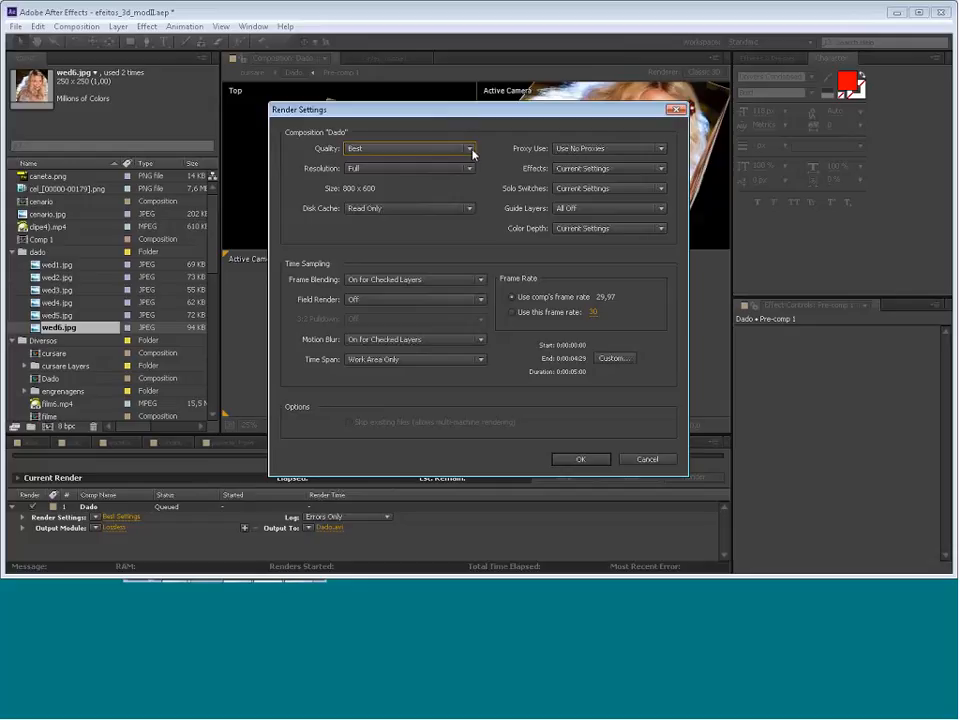
pyautogui.click(466, 148)
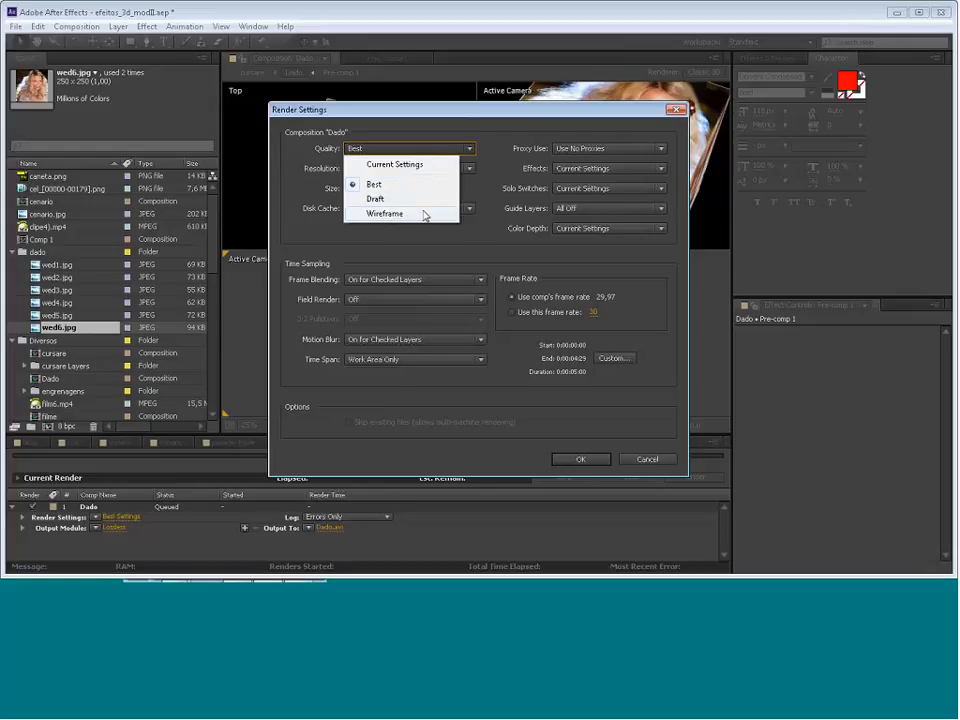
pyautogui.click(421, 251)
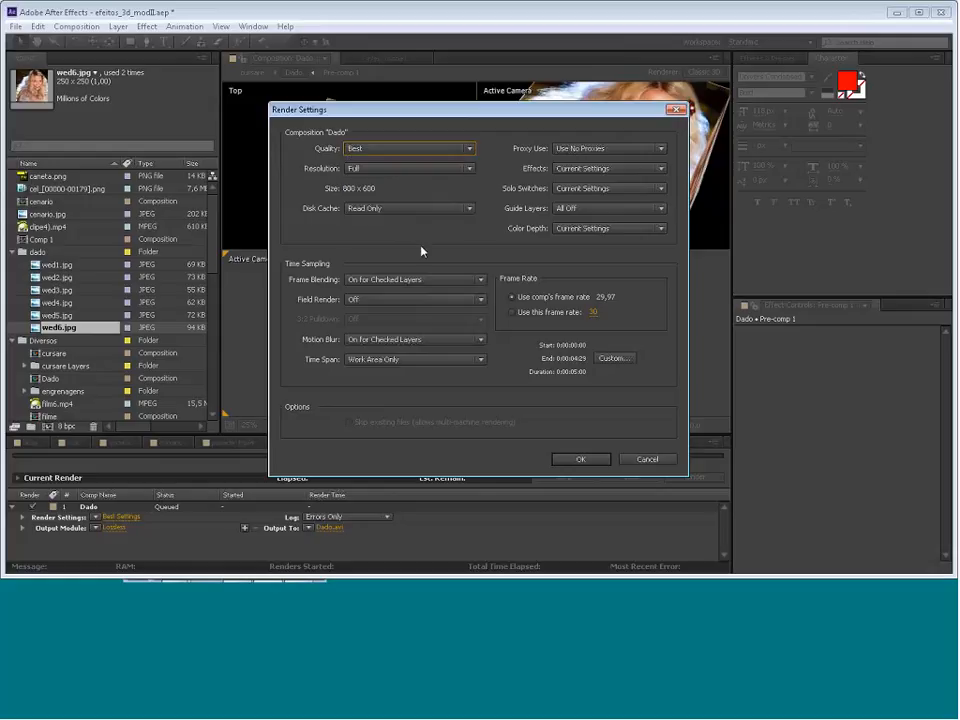
pyautogui.click(470, 209)
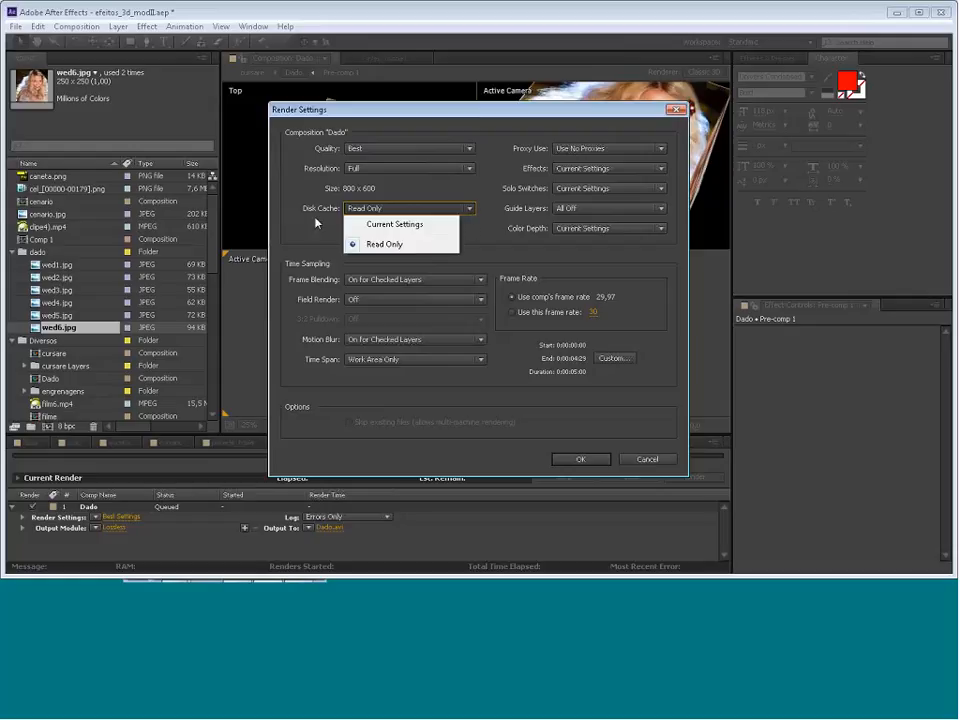
pyautogui.click(576, 260)
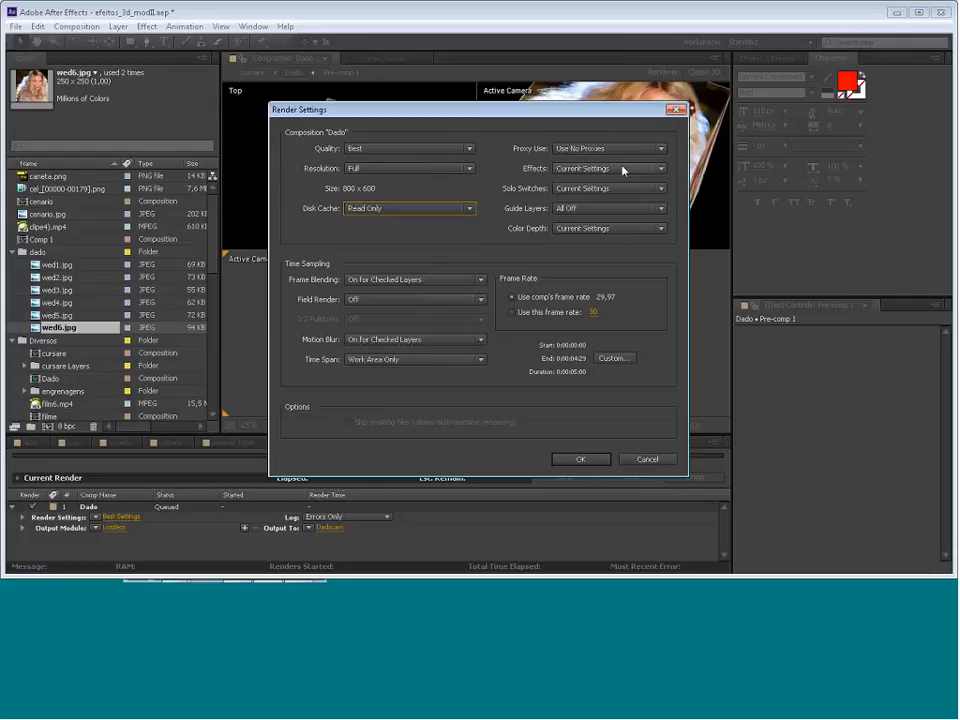
pyautogui.click(590, 169)
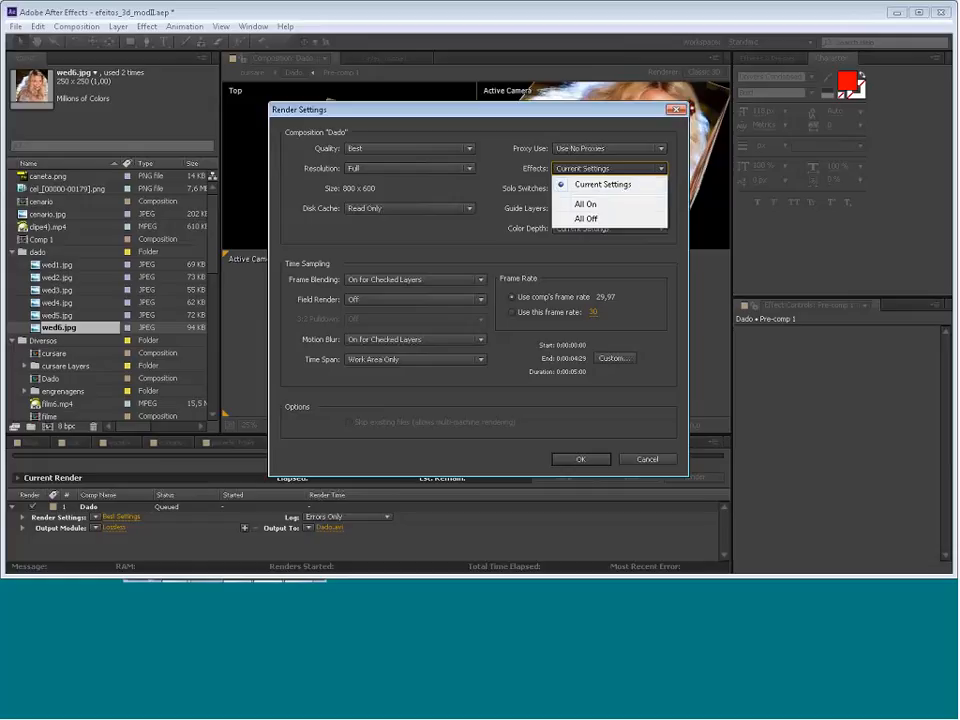
pyautogui.click(566, 513)
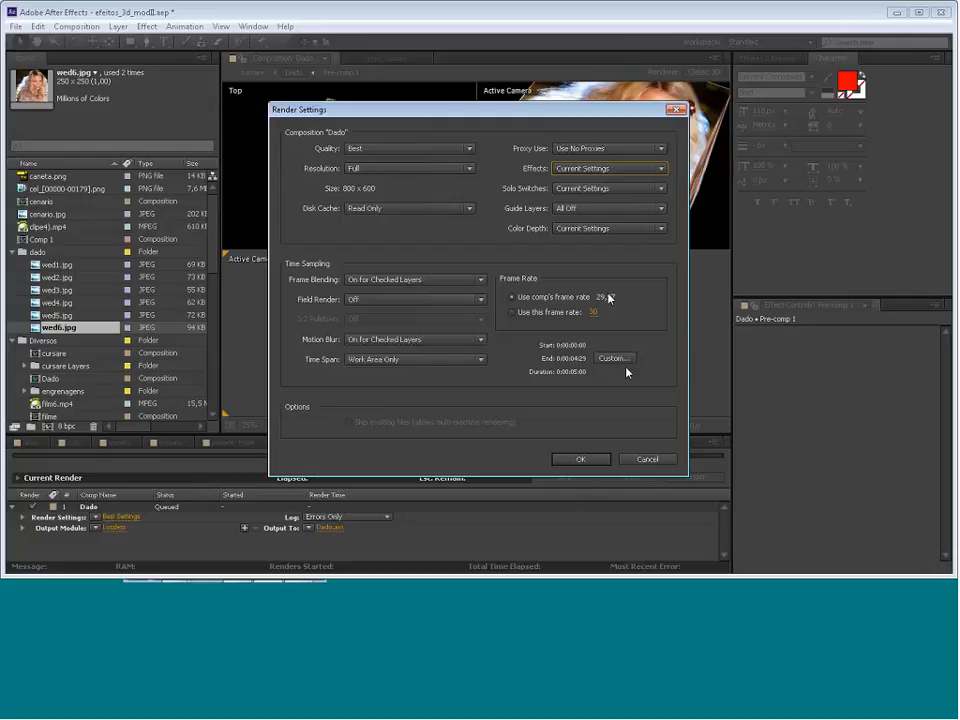
# Examine the Solo Switches, Guide Layers and Color Depth options in Dado's Render Settings
pyautogui.click(660, 189)
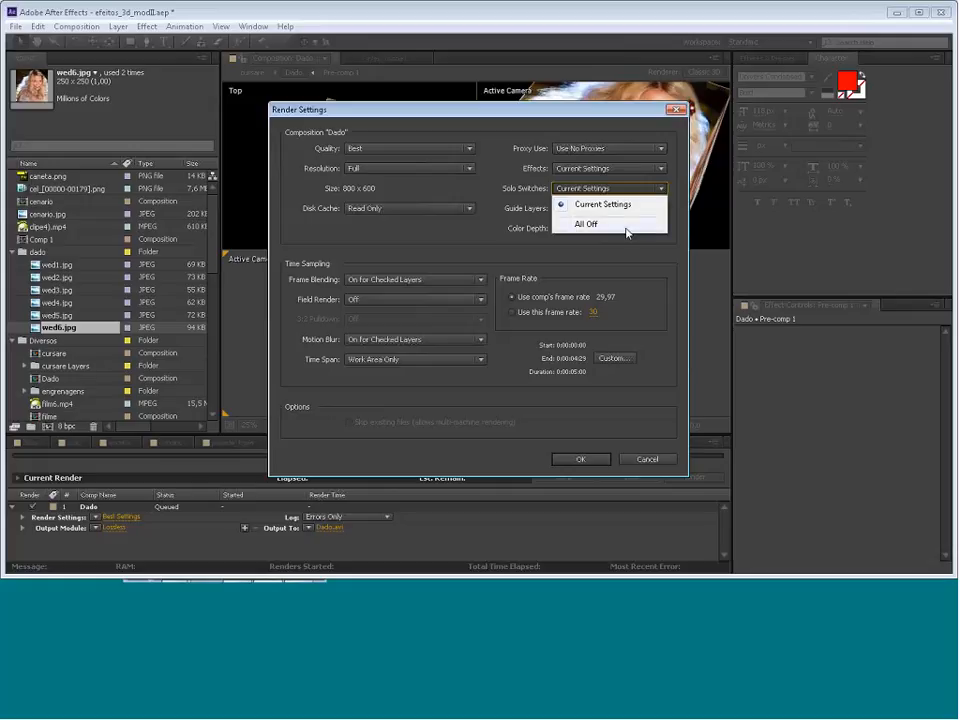
pyautogui.click(659, 279)
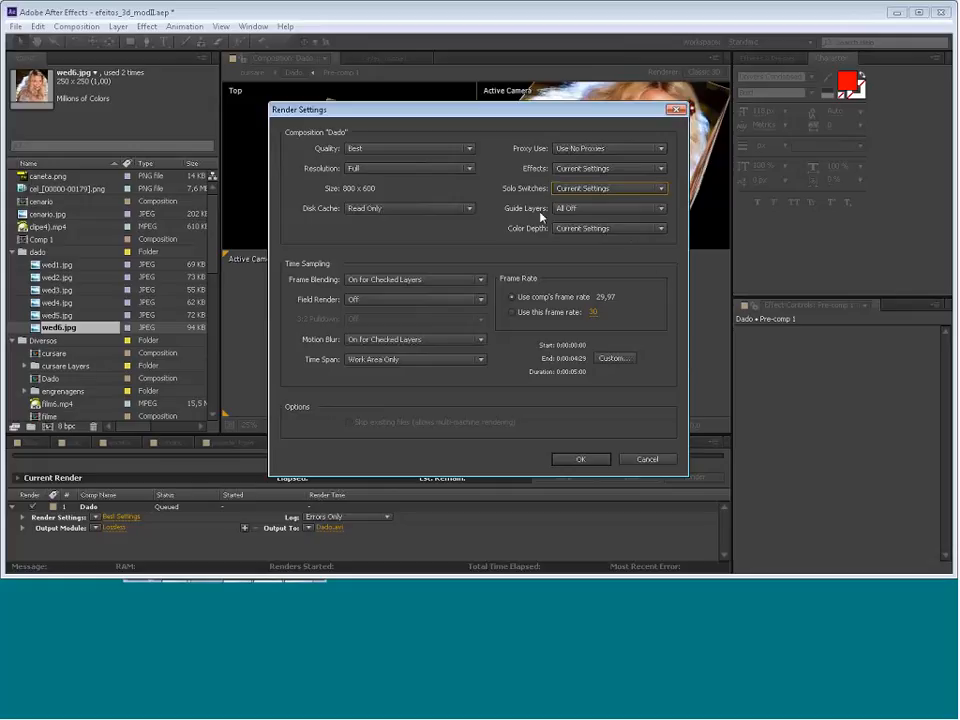
pyautogui.click(597, 210)
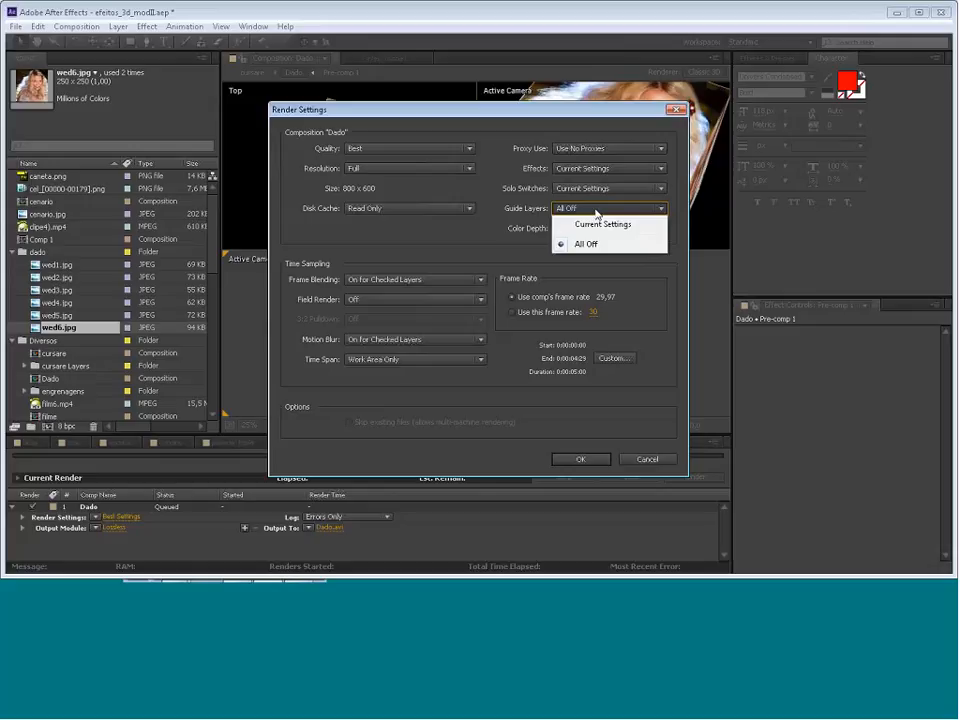
pyautogui.click(656, 263)
pyautogui.click(605, 228)
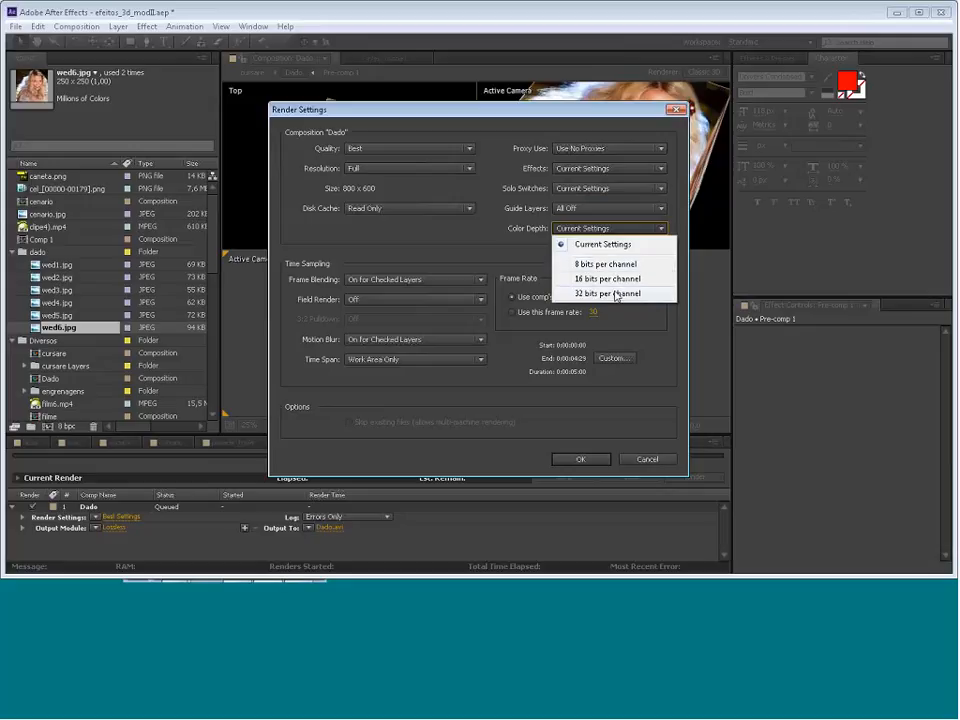
pyautogui.click(660, 340)
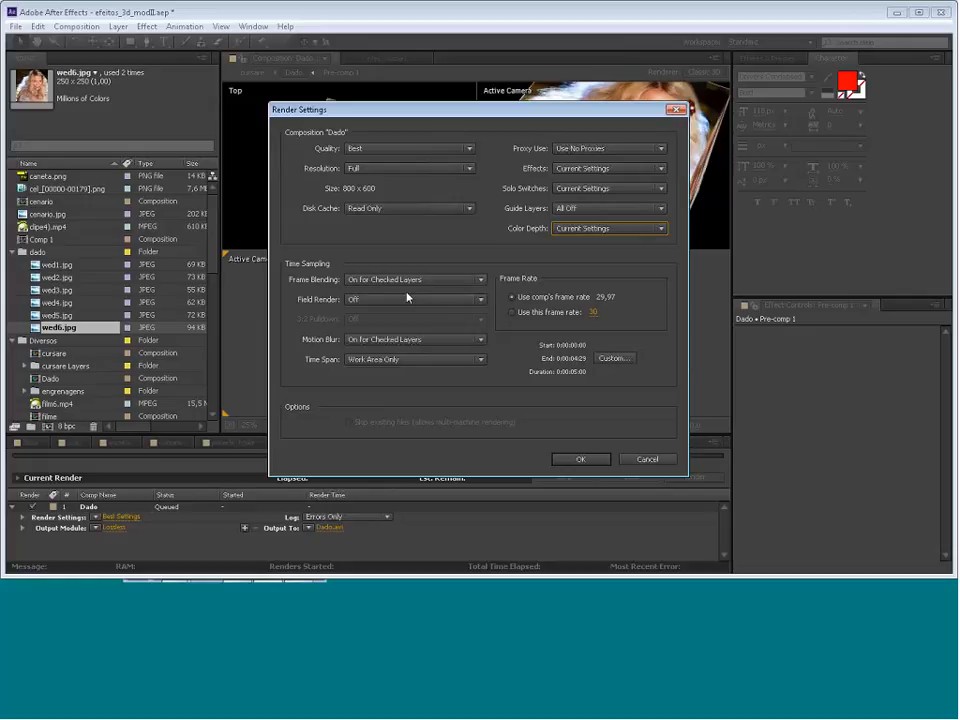
# Examine the Frame Blending, Field Render and Motion Blur options for Dado's render and close the Render Settings
pyautogui.click(485, 283)
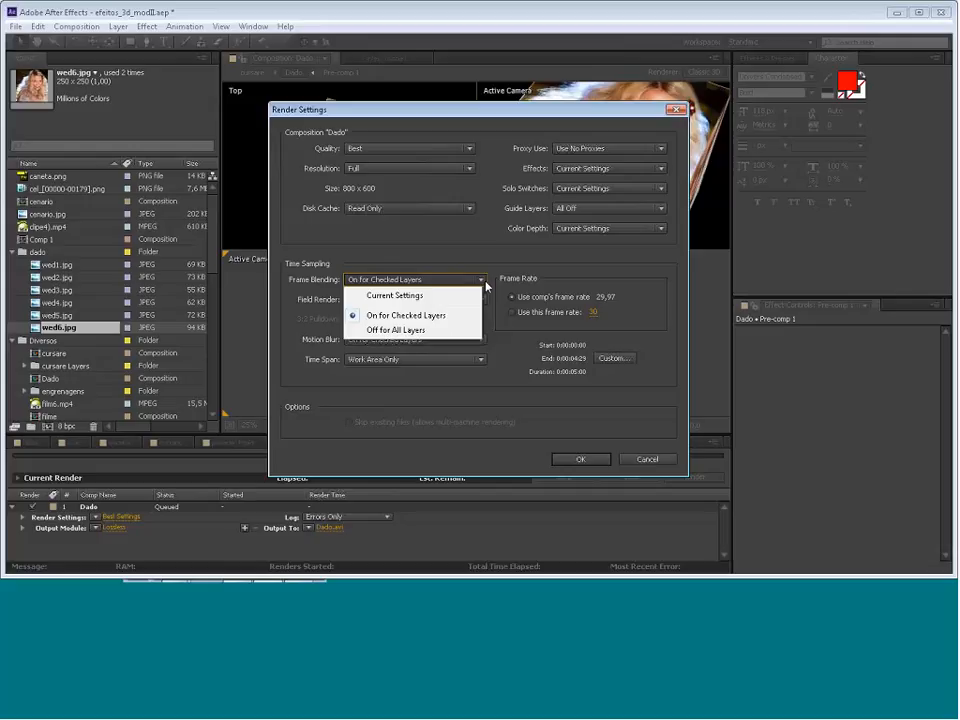
pyautogui.click(487, 286)
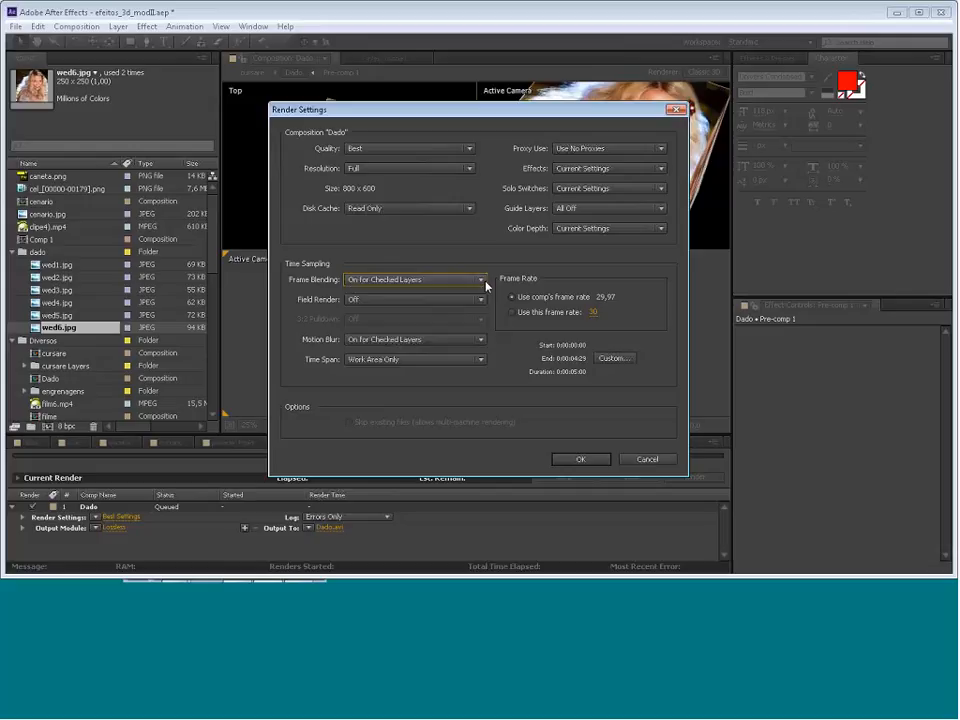
pyautogui.click(362, 300)
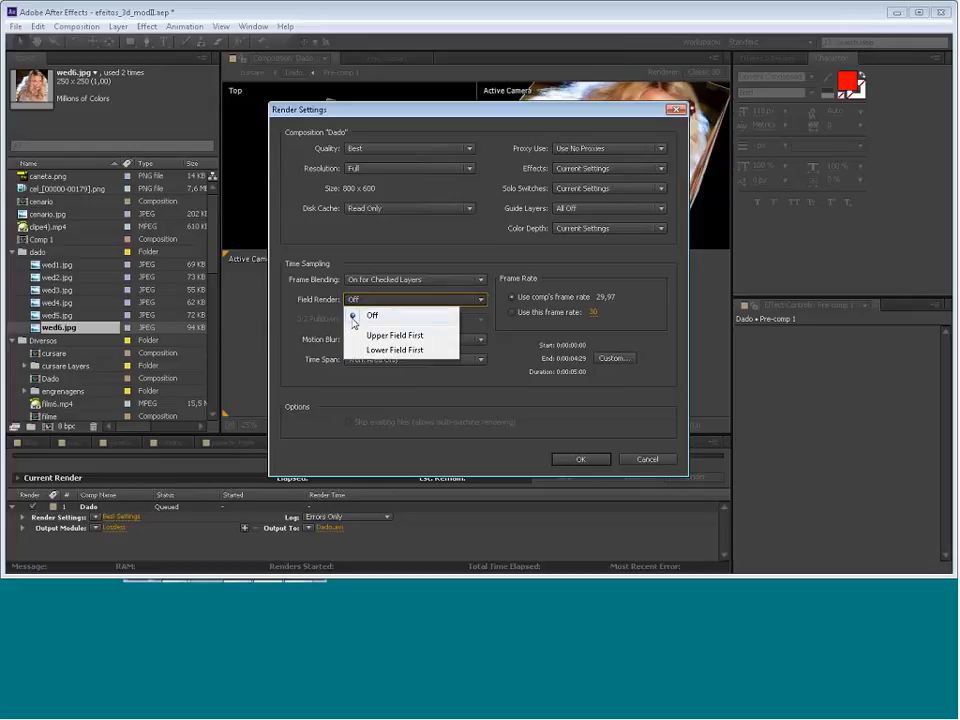
pyautogui.click(404, 320)
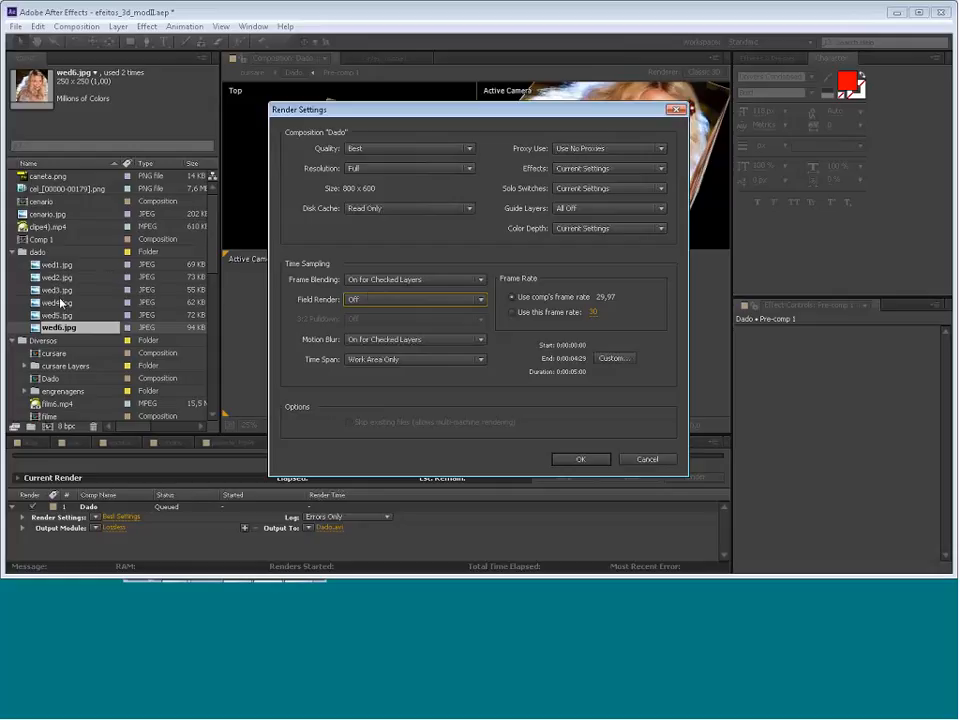
pyautogui.click(480, 341)
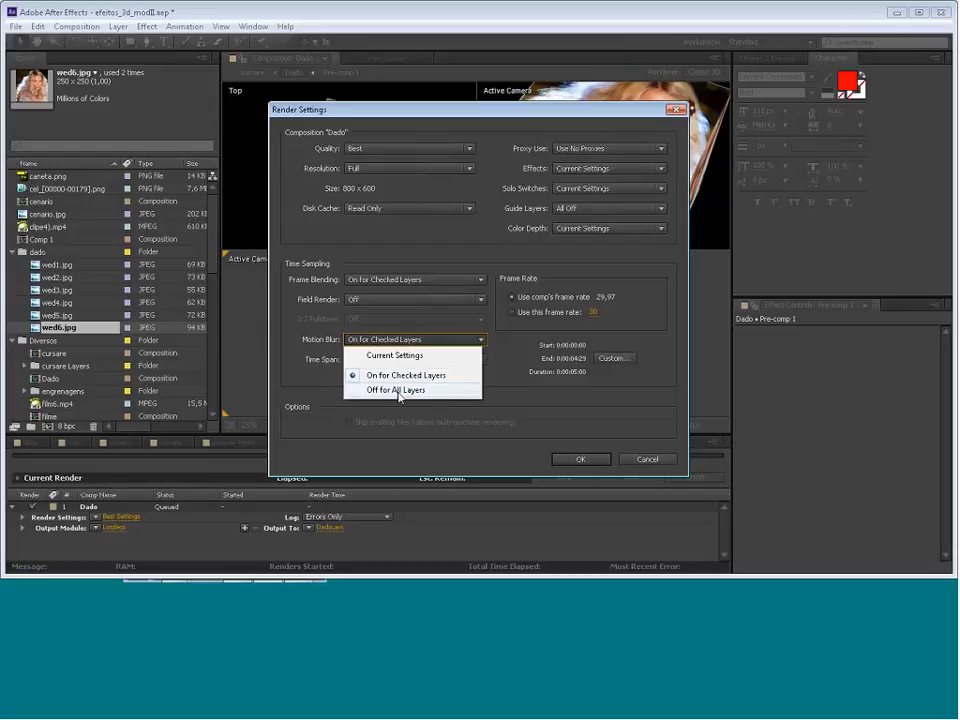
pyautogui.click(517, 414)
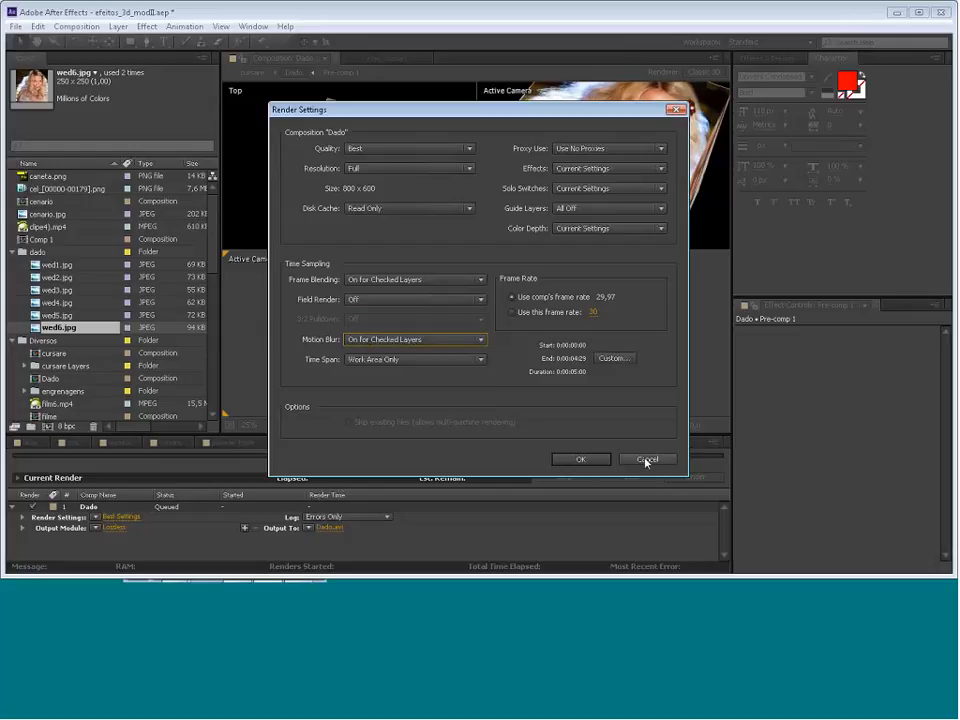
pyautogui.click(580, 459)
pyautogui.click(168, 442)
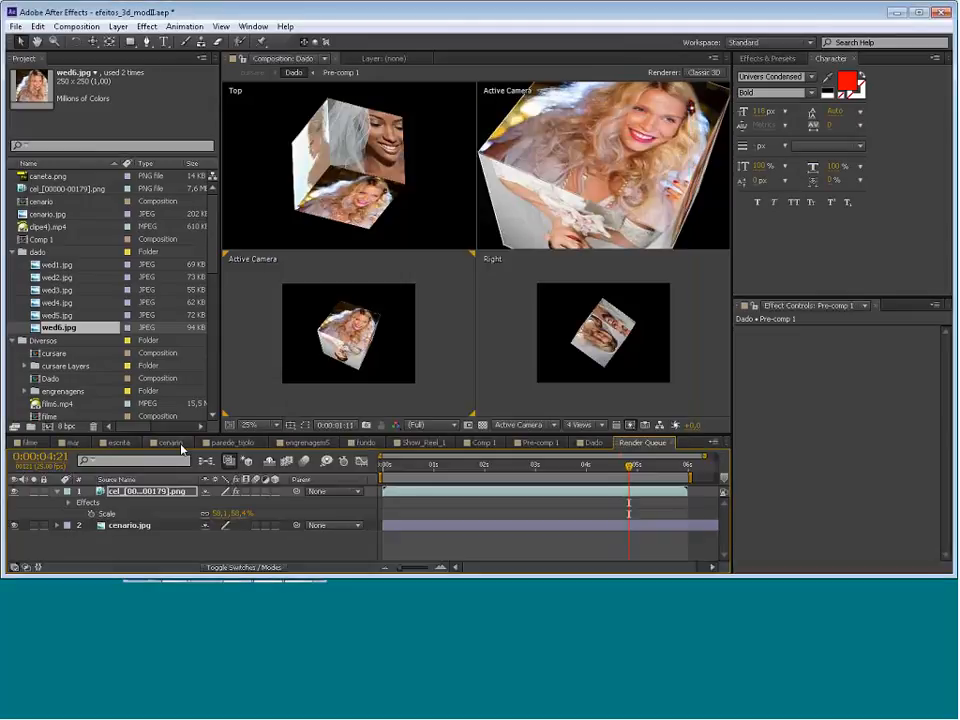
pyautogui.click(256, 492)
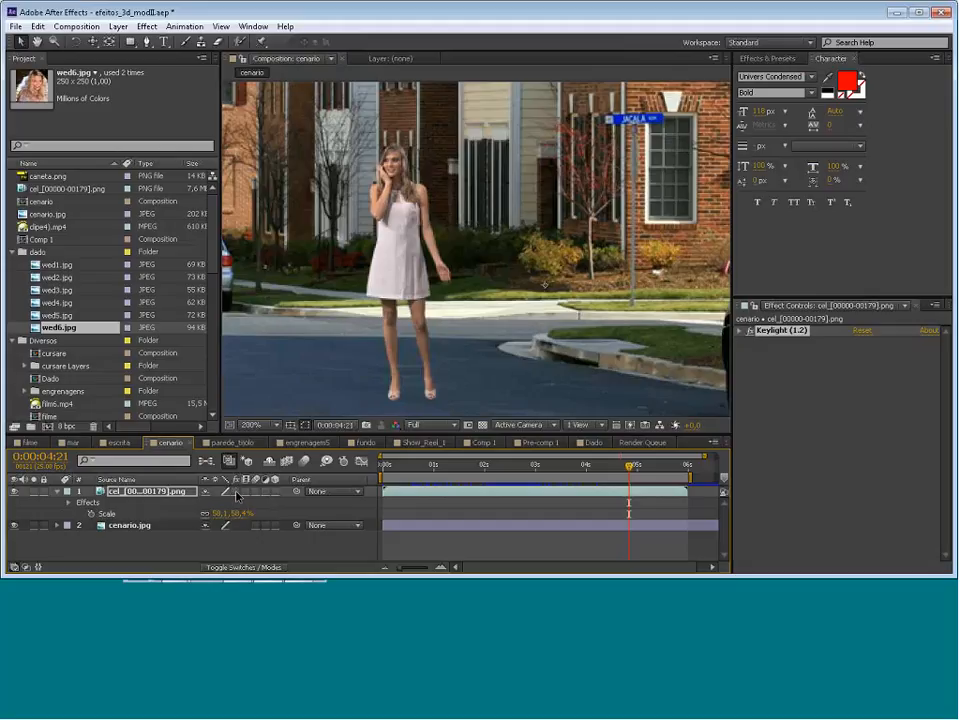
pyautogui.click(236, 492)
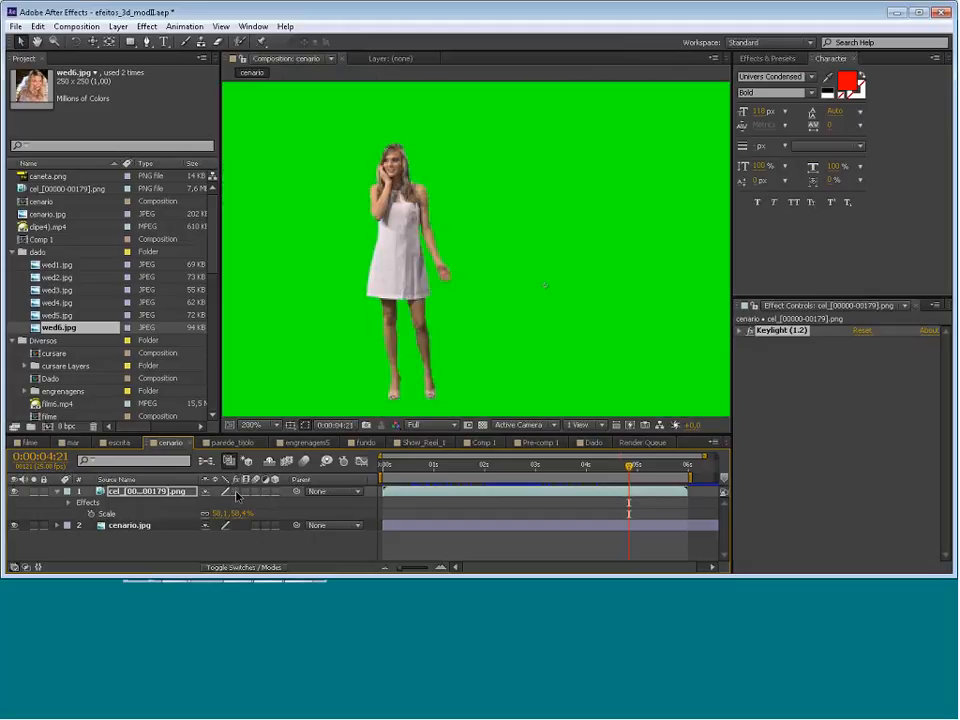
pyautogui.click(236, 492)
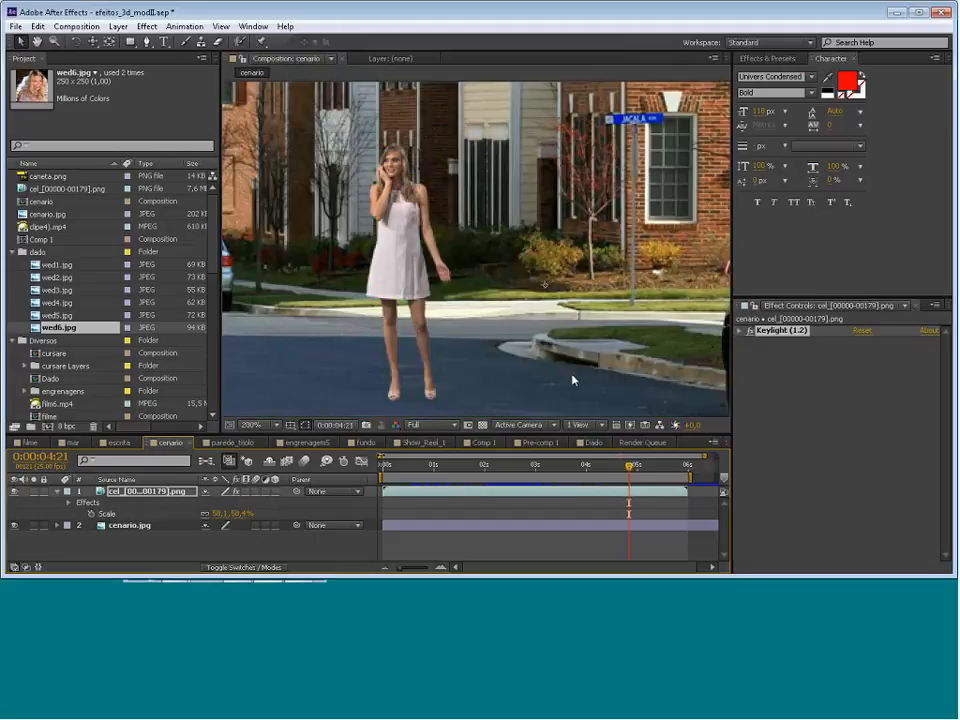
# Return to the render queue, reopen Dado's Render Settings and examine the Motion Blur options
pyautogui.click(642, 443)
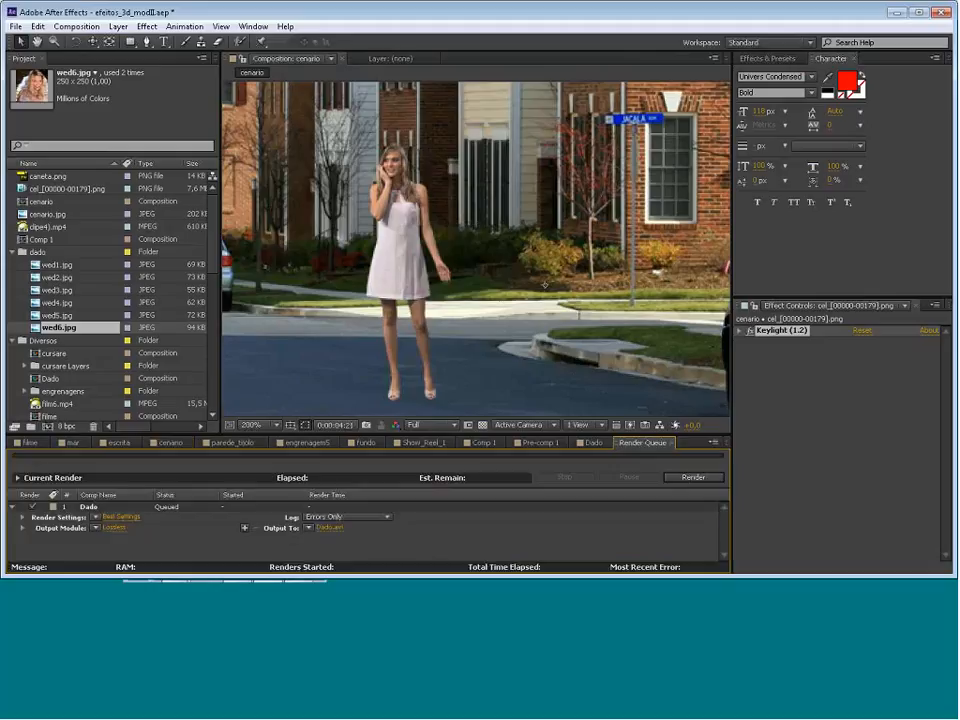
pyautogui.click(121, 517)
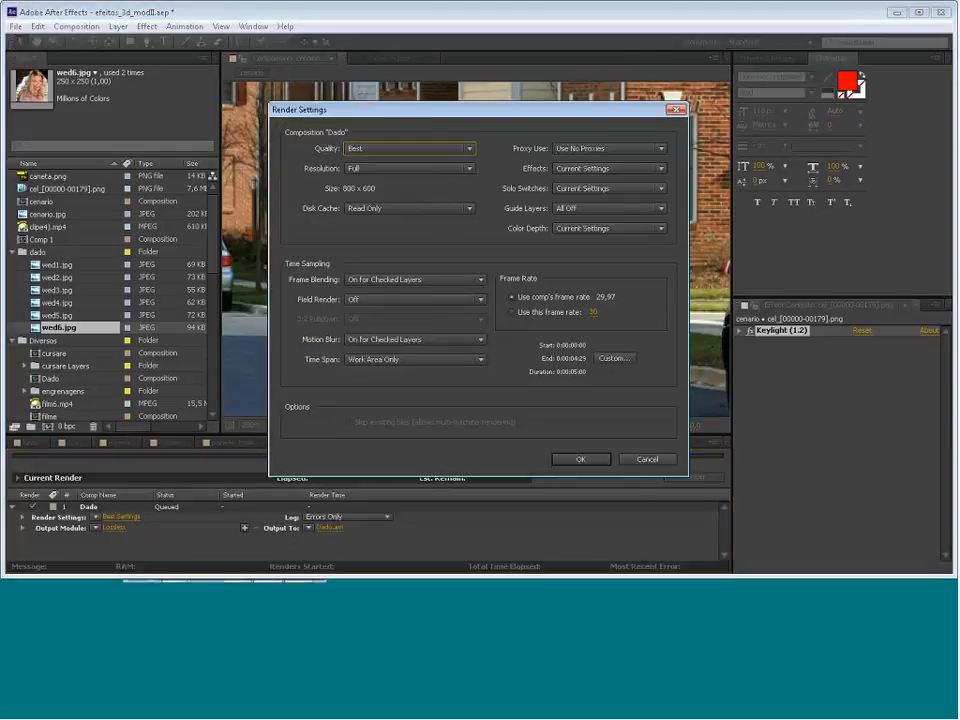
pyautogui.click(481, 344)
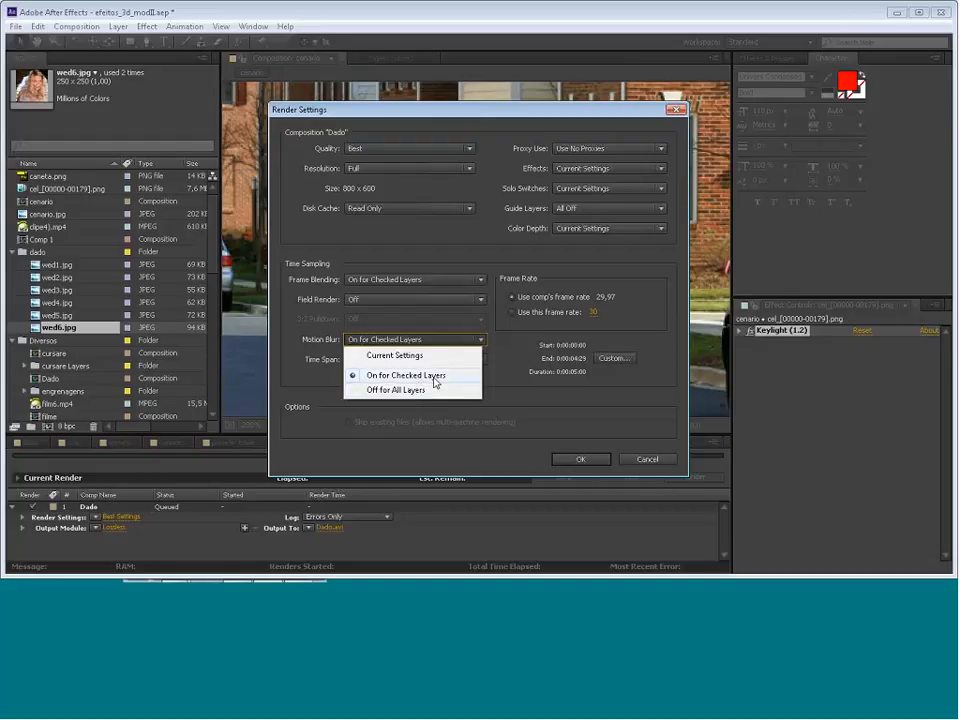
pyautogui.click(437, 455)
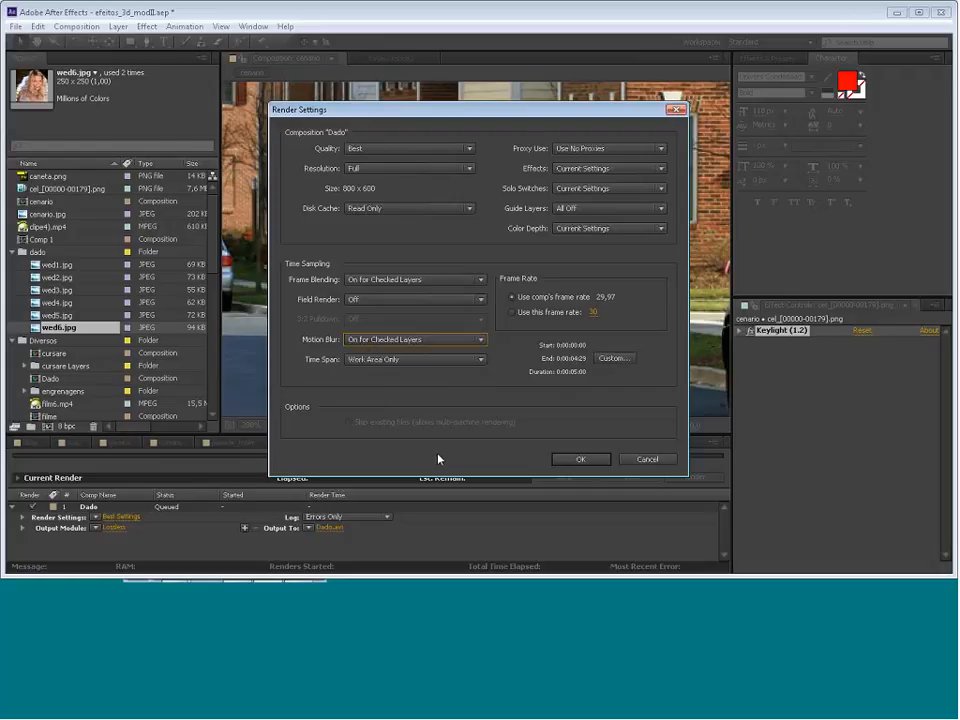
# Examine the Time Span options and the Custom Time Span values for Dado, and close the Render Settings without applying changes
pyautogui.click(480, 360)
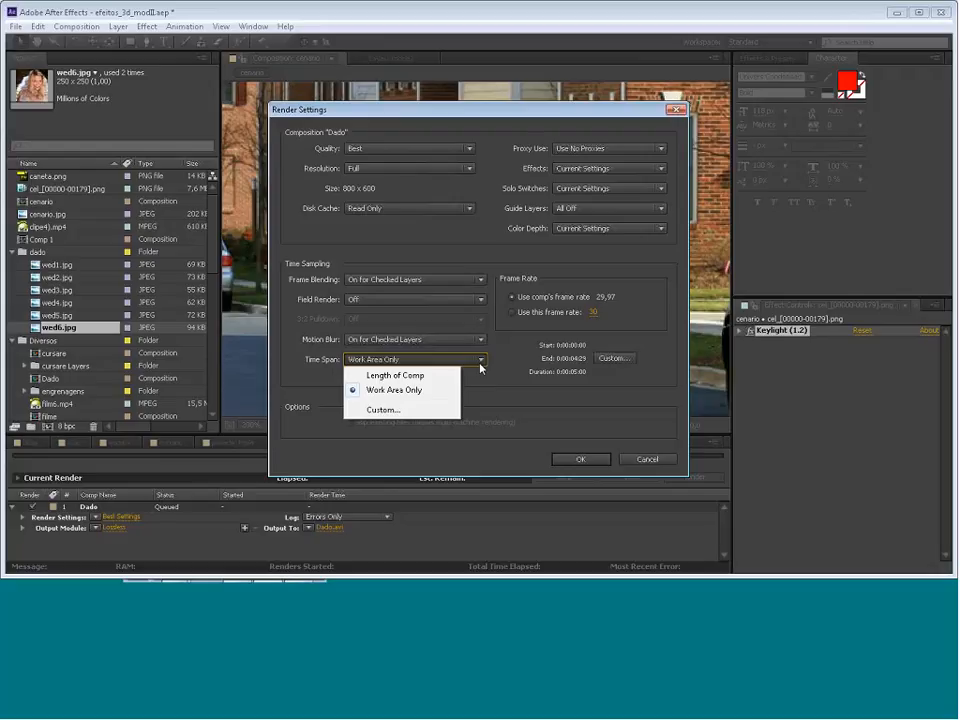
pyautogui.moveTo(491, 111); pyautogui.dragTo(294, 67)
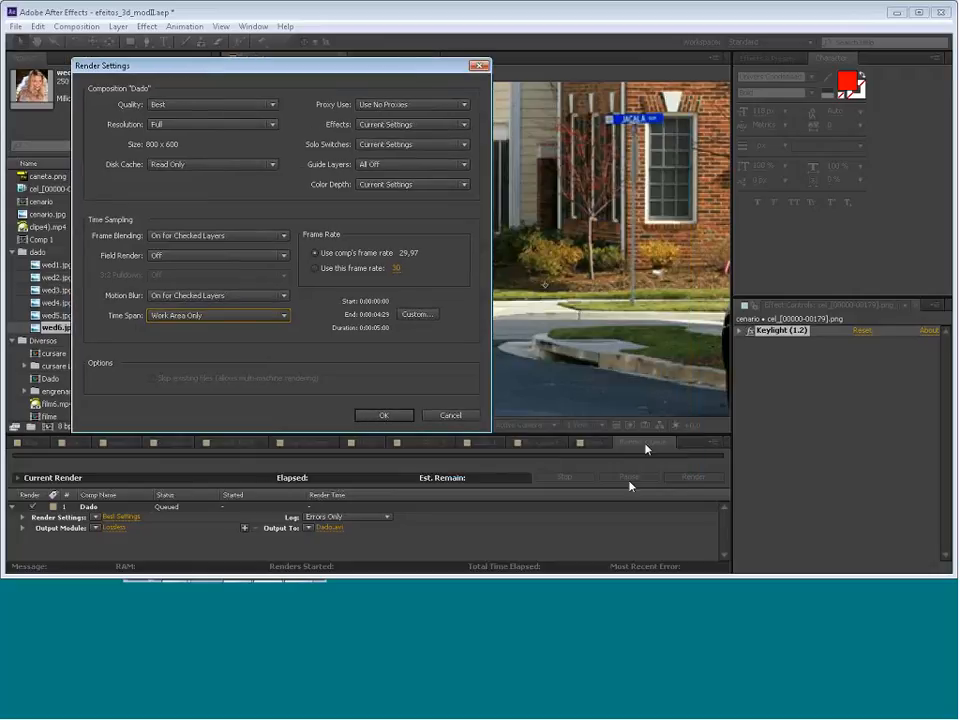
pyautogui.click(280, 318)
pyautogui.click(290, 321)
pyautogui.click(287, 318)
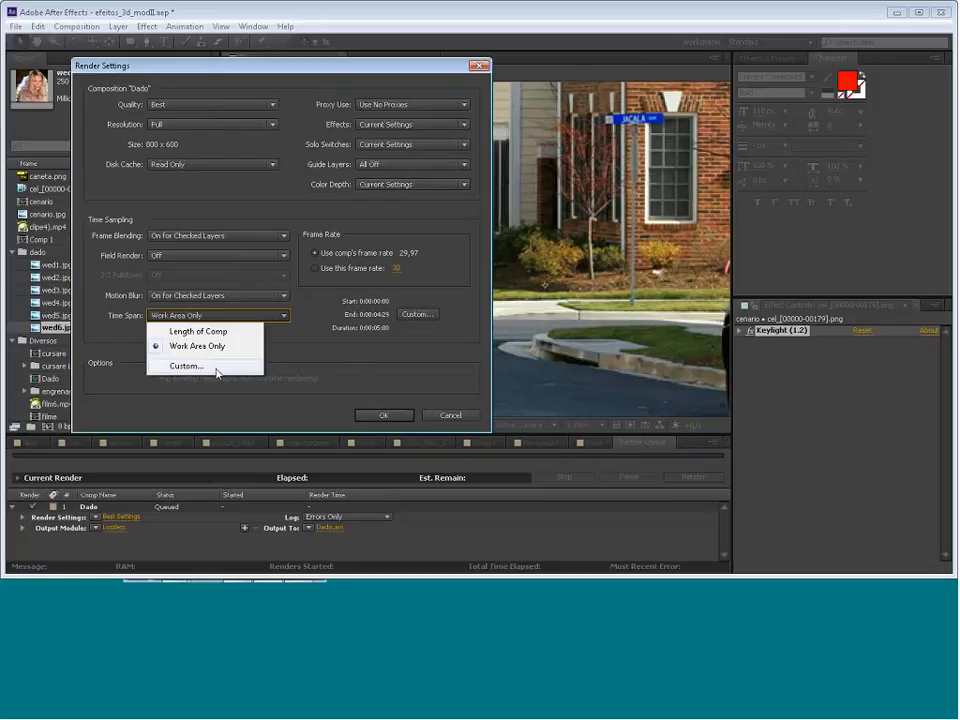
pyautogui.click(420, 315)
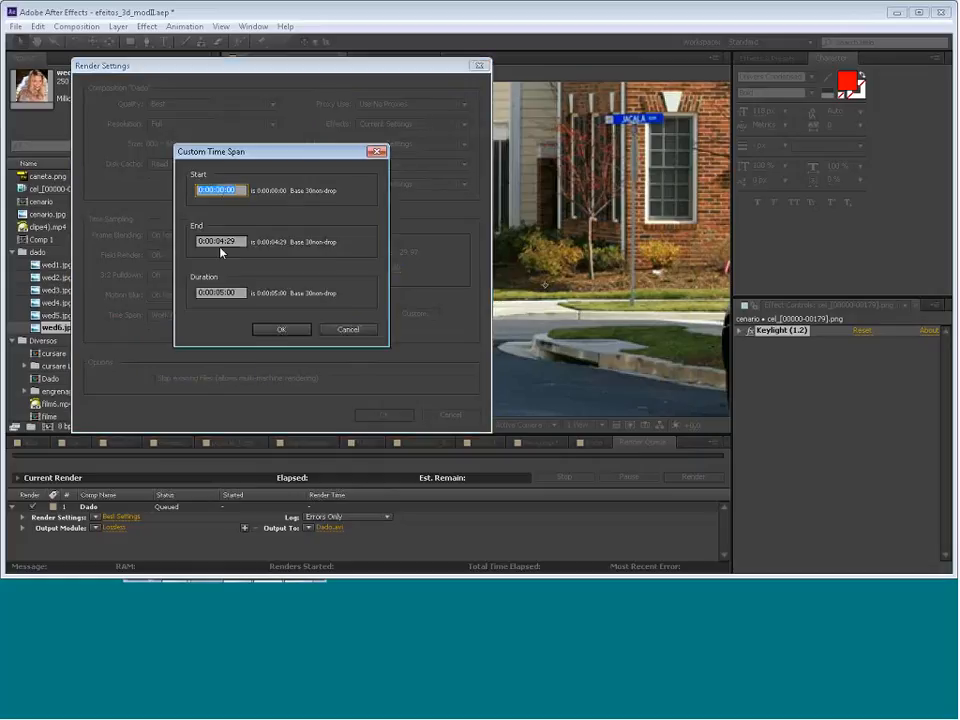
pyautogui.click(348, 329)
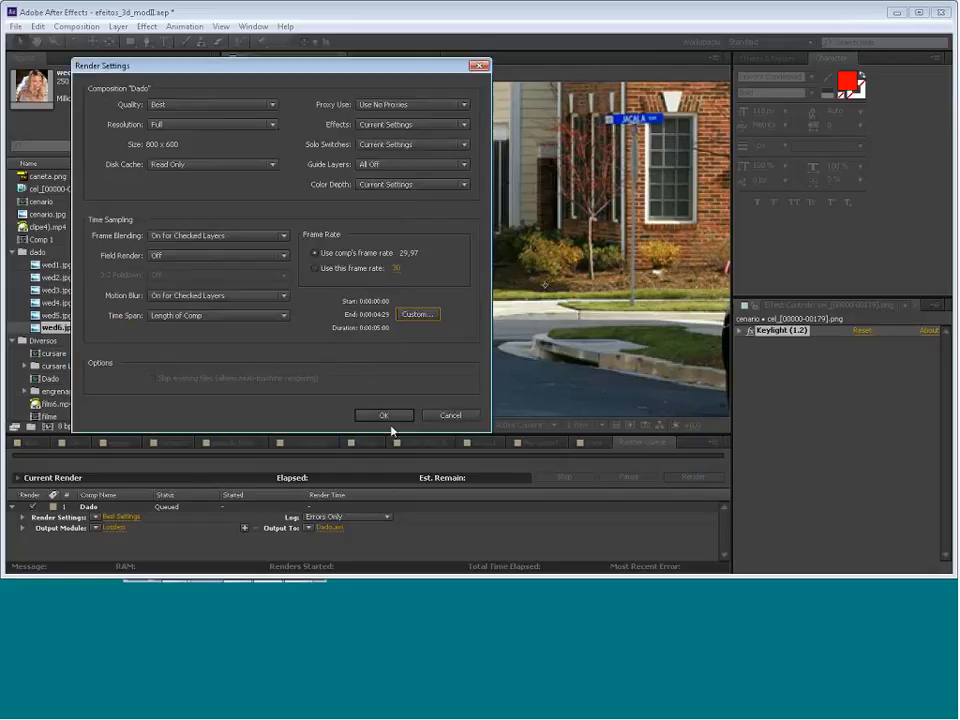
pyautogui.click(463, 418)
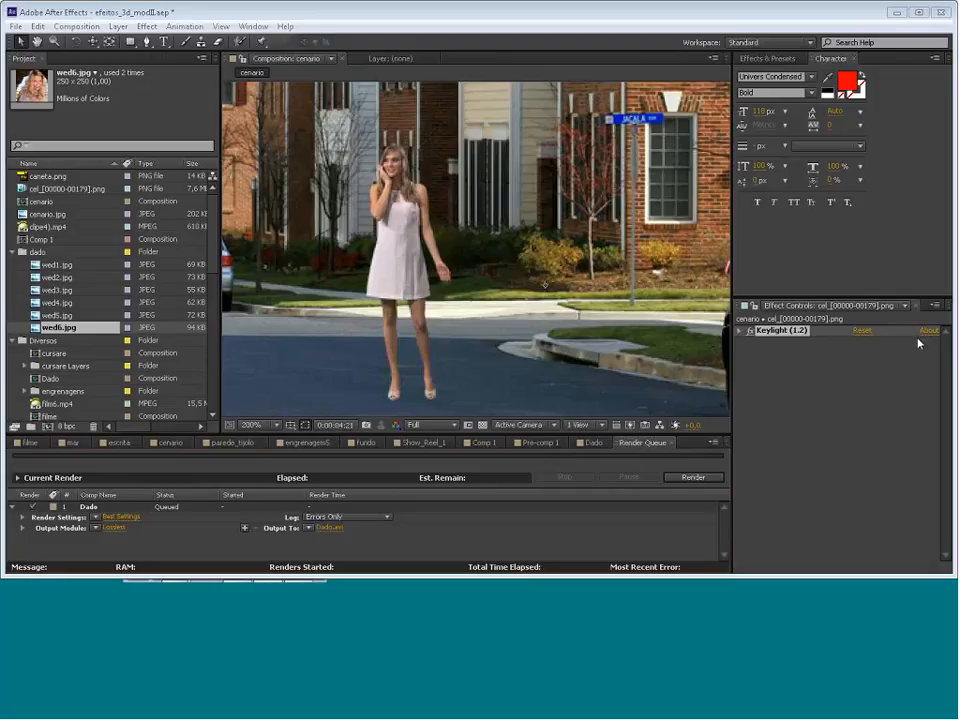
# Open Dado's Output Module Settings and set the output format to QuickTime
pyautogui.click(113, 530)
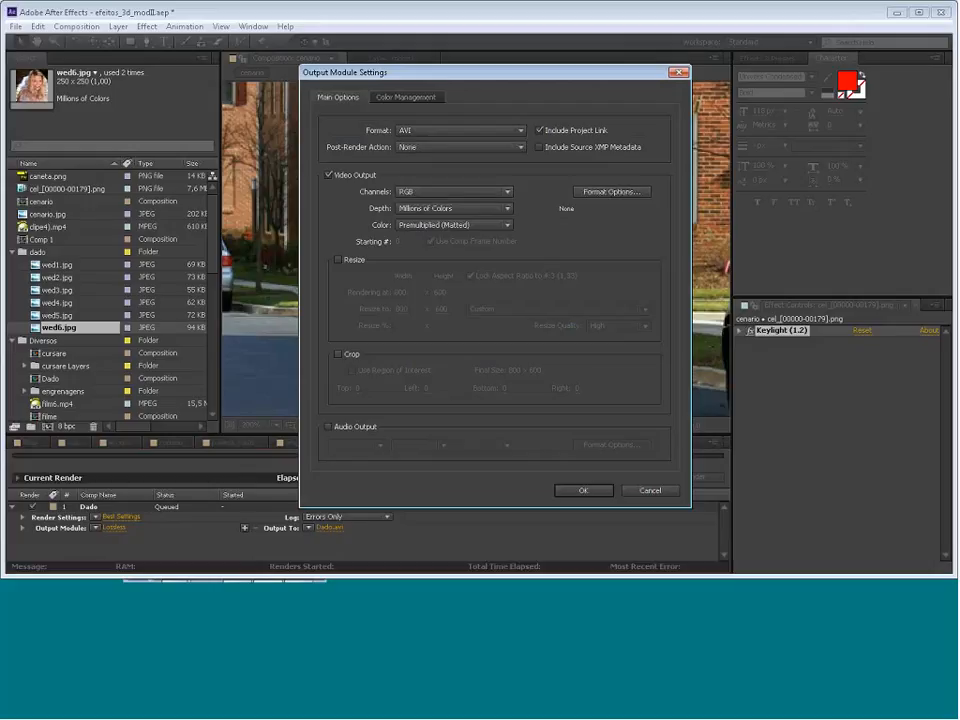
pyautogui.click(520, 131)
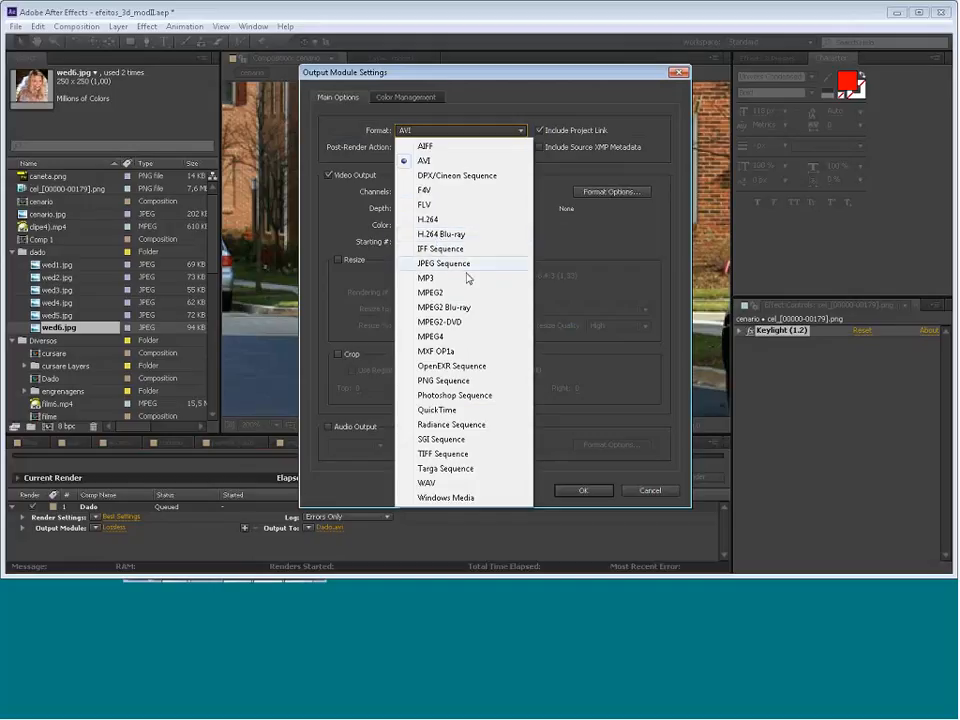
pyautogui.click(467, 338)
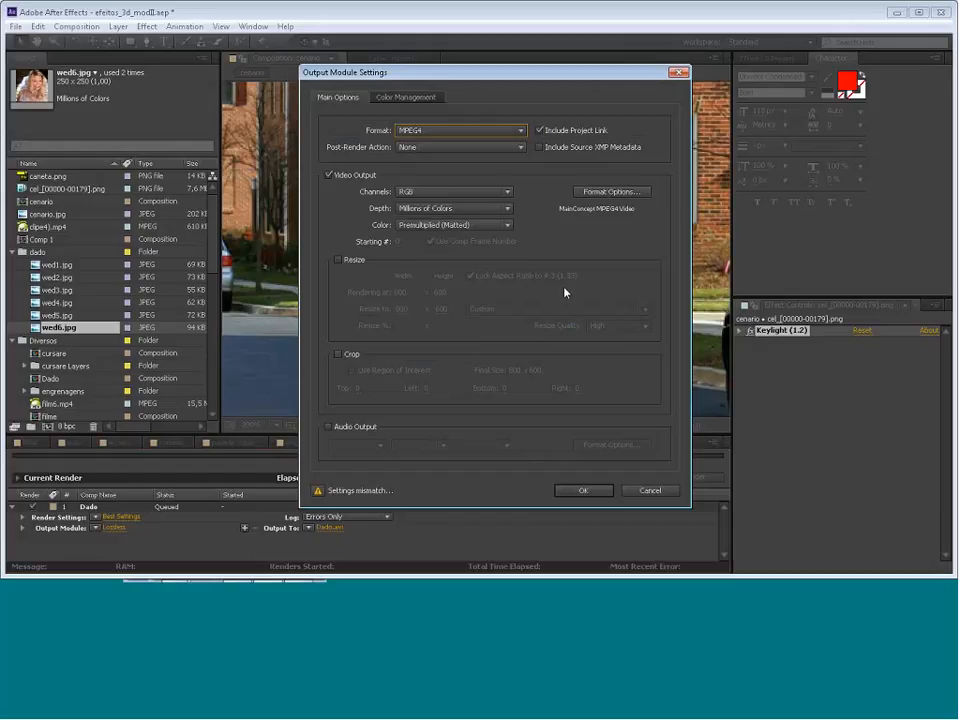
pyautogui.click(521, 130)
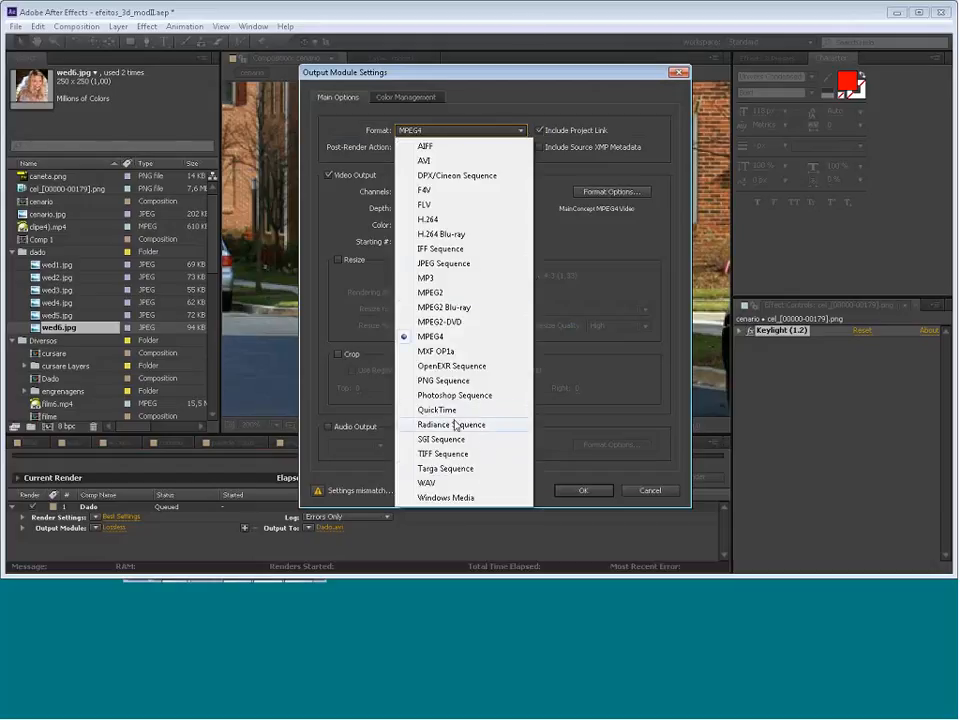
pyautogui.press('Escape')
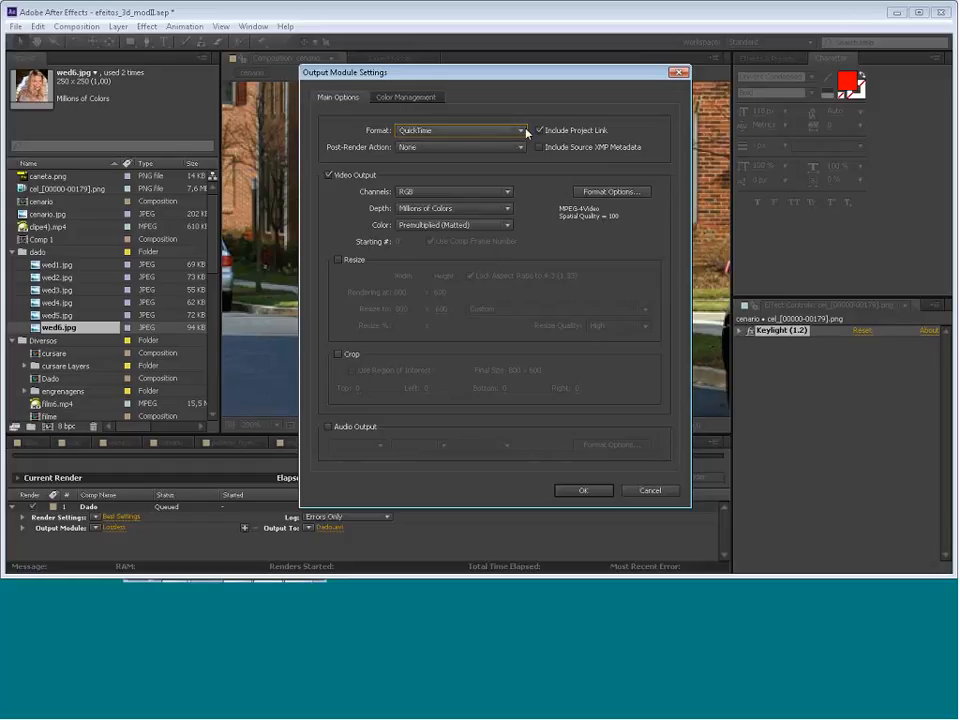
# Examine the quality setting and available video codecs in the QuickTime format options, and cancel without changes
pyautogui.click(628, 194)
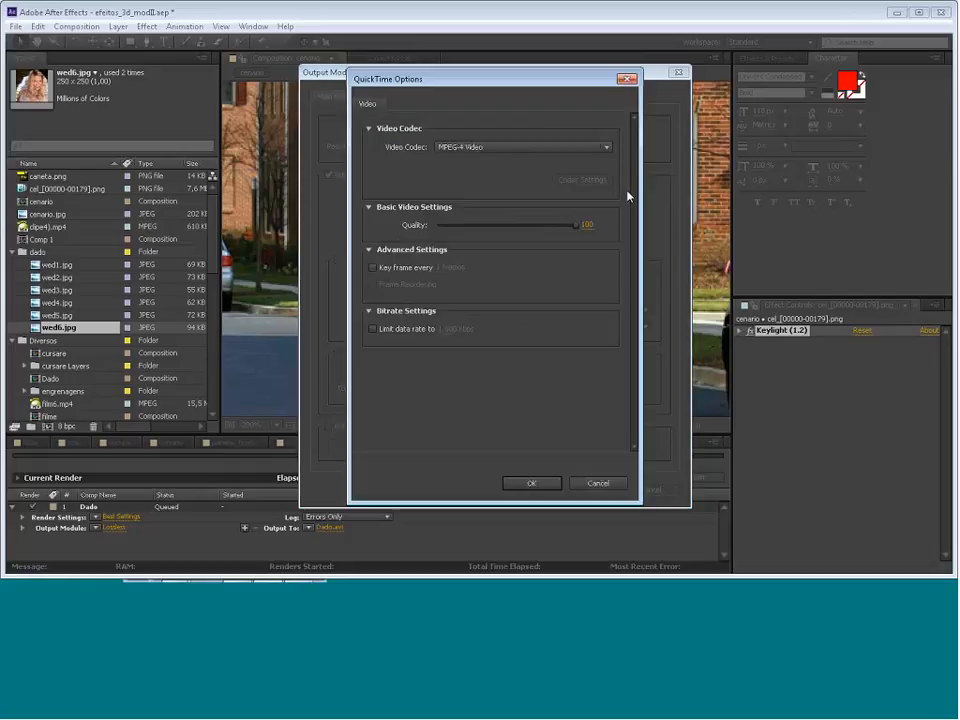
pyautogui.moveTo(577, 229); pyautogui.dragTo(641, 245)
pyautogui.click(609, 148)
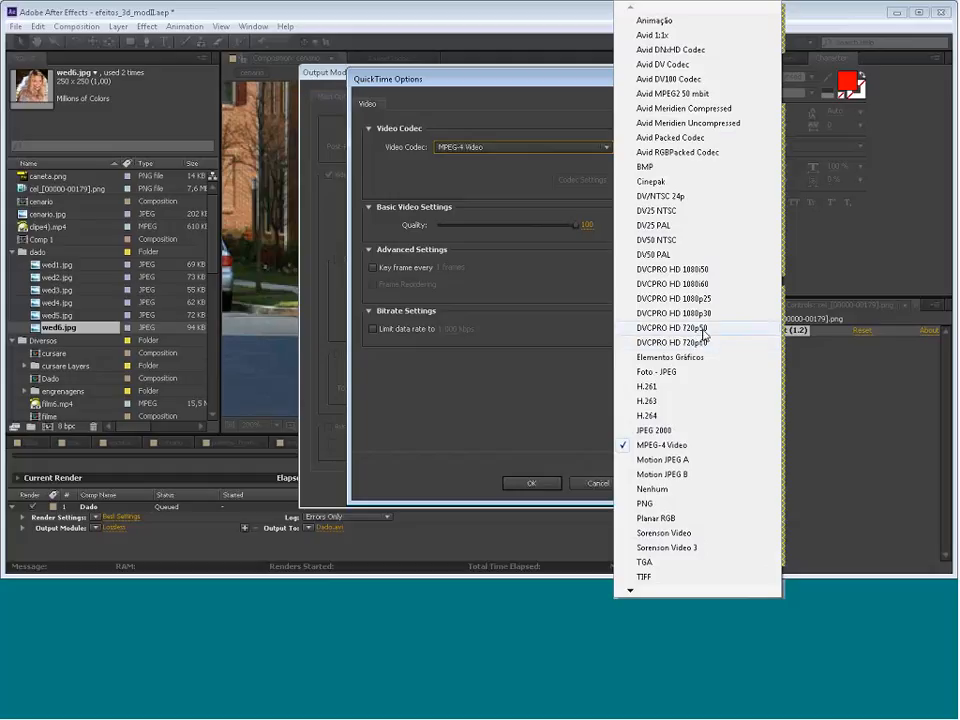
pyautogui.click(810, 262)
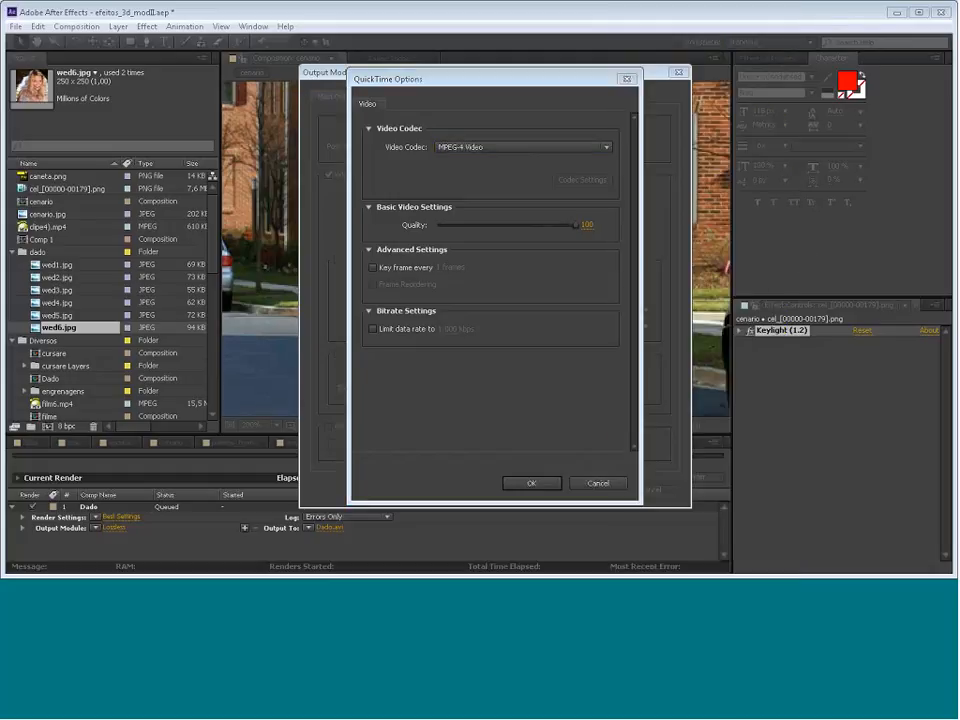
pyautogui.click(607, 148)
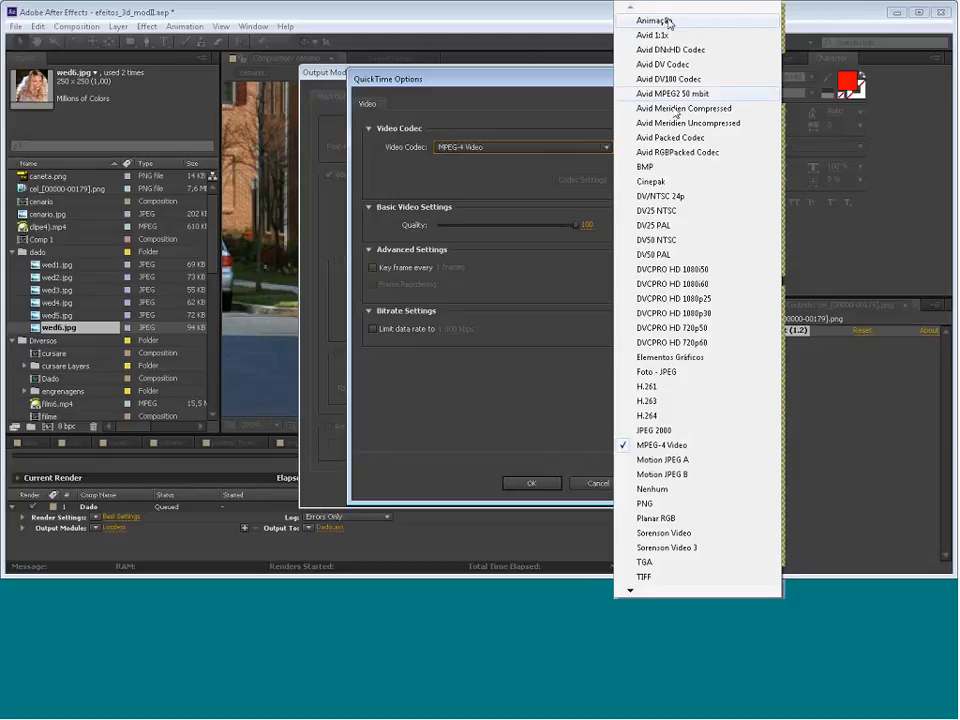
pyautogui.click(552, 403)
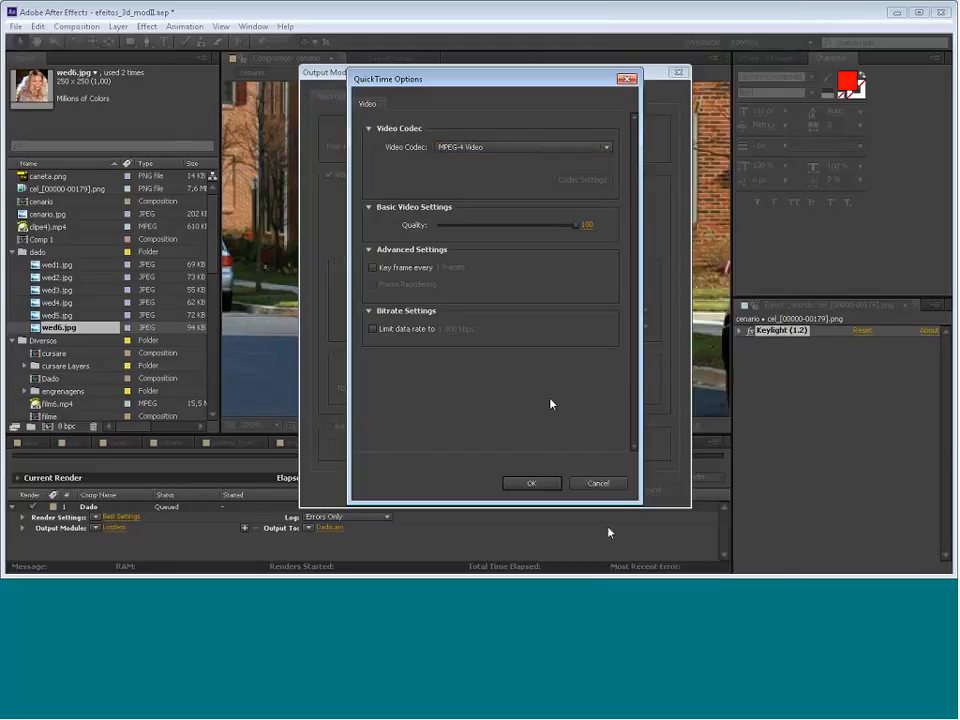
pyautogui.click(604, 486)
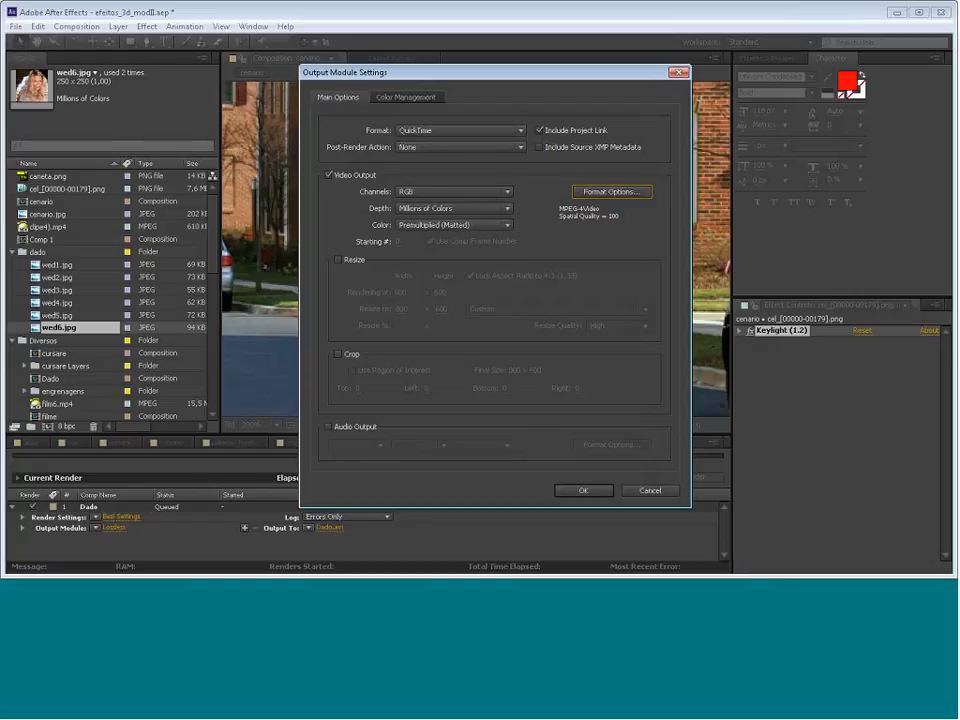
# Examine the list of output formats and the Channels options available for the QuickTime output
pyautogui.click(522, 131)
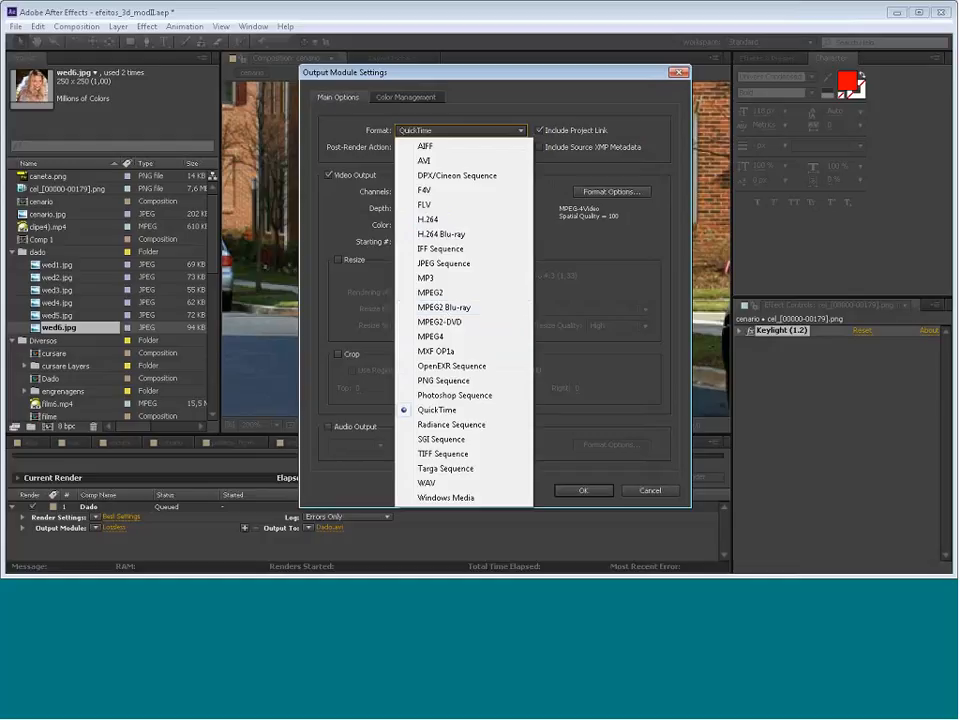
pyautogui.click(354, 495)
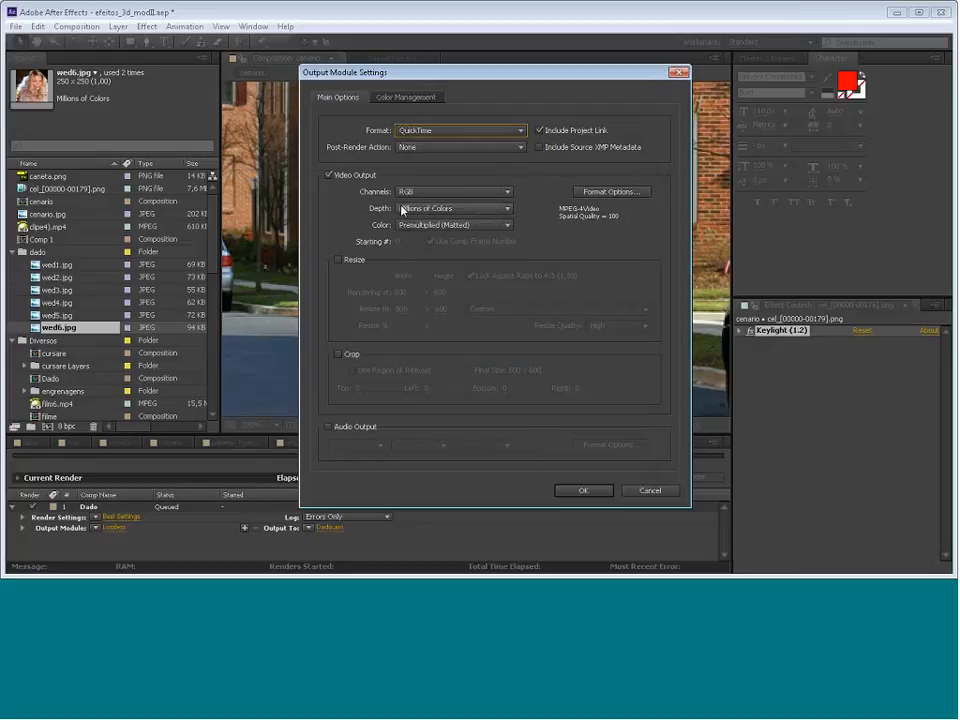
pyautogui.click(506, 192)
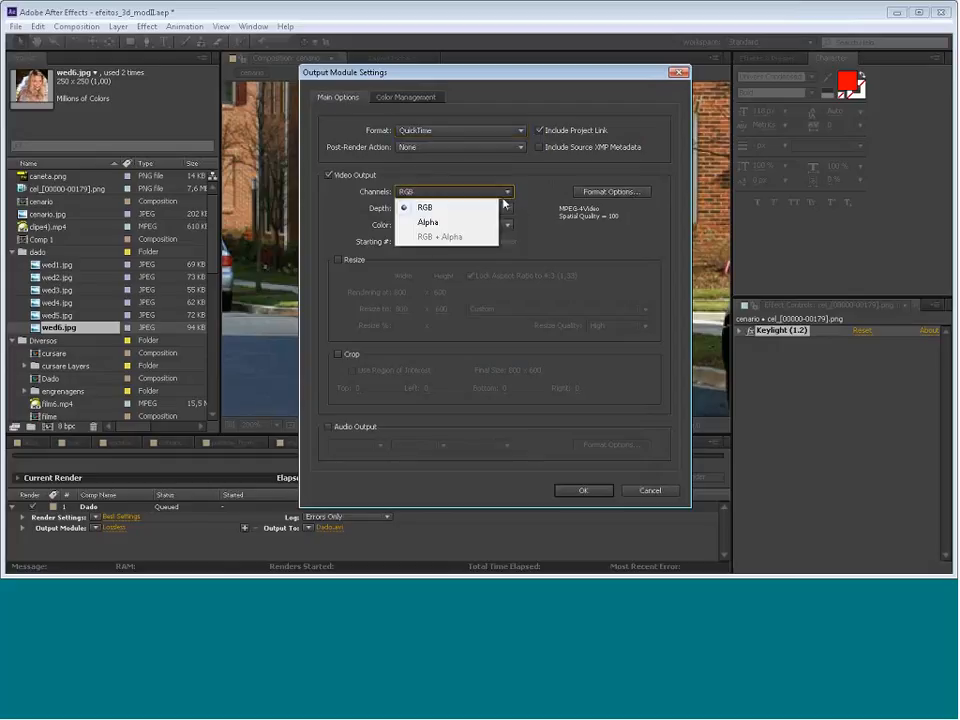
pyautogui.click(627, 264)
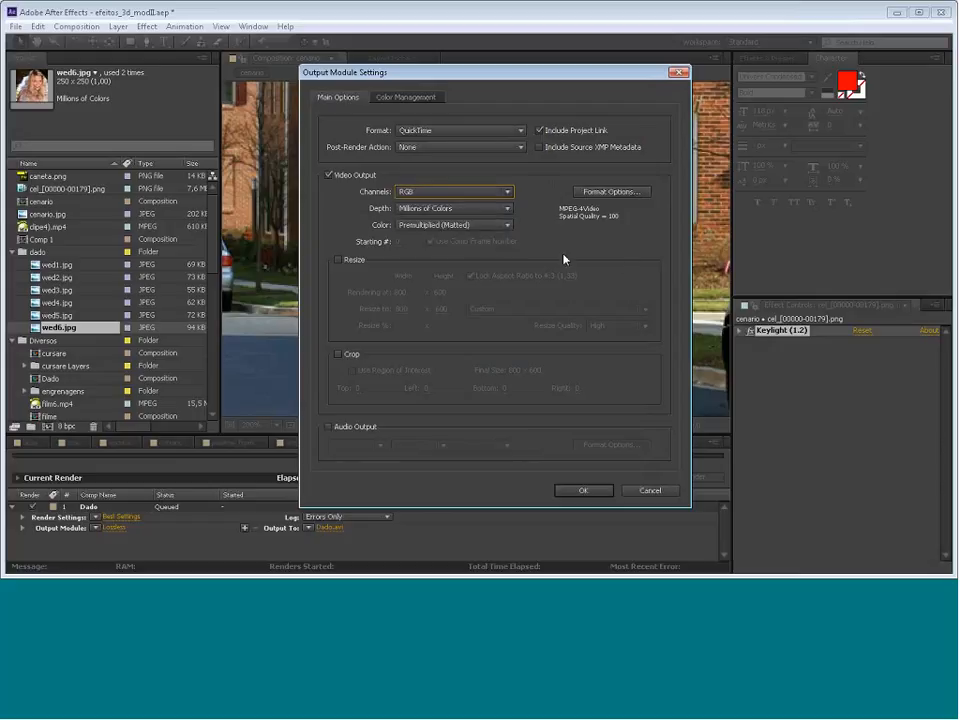
# Try the Alpha option for the output channels and switch them back to RGB
pyautogui.click(509, 195)
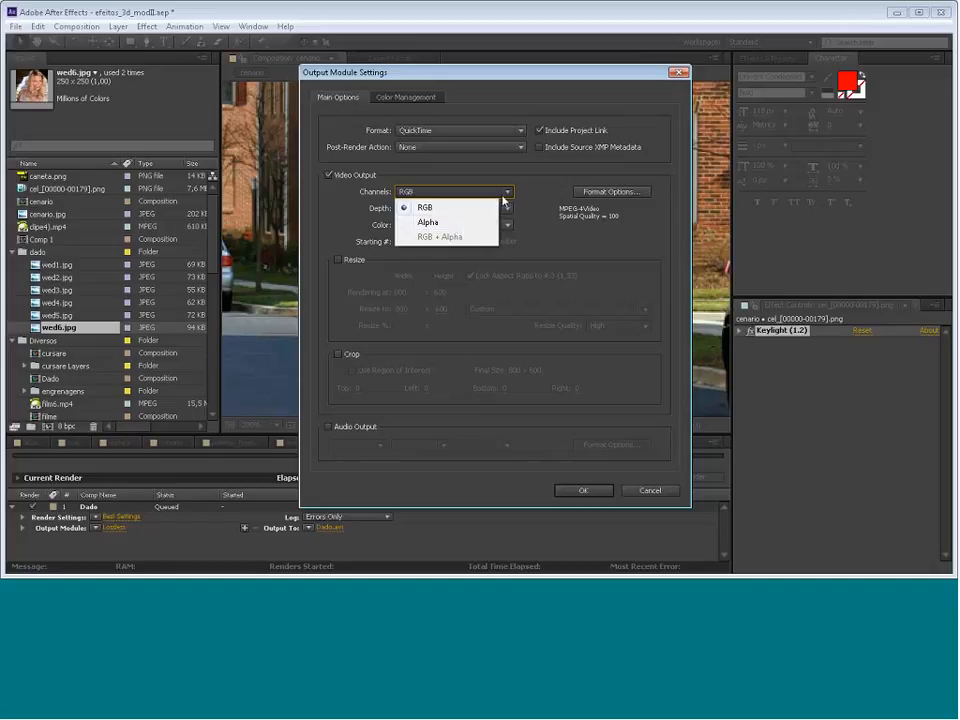
pyautogui.click(440, 221)
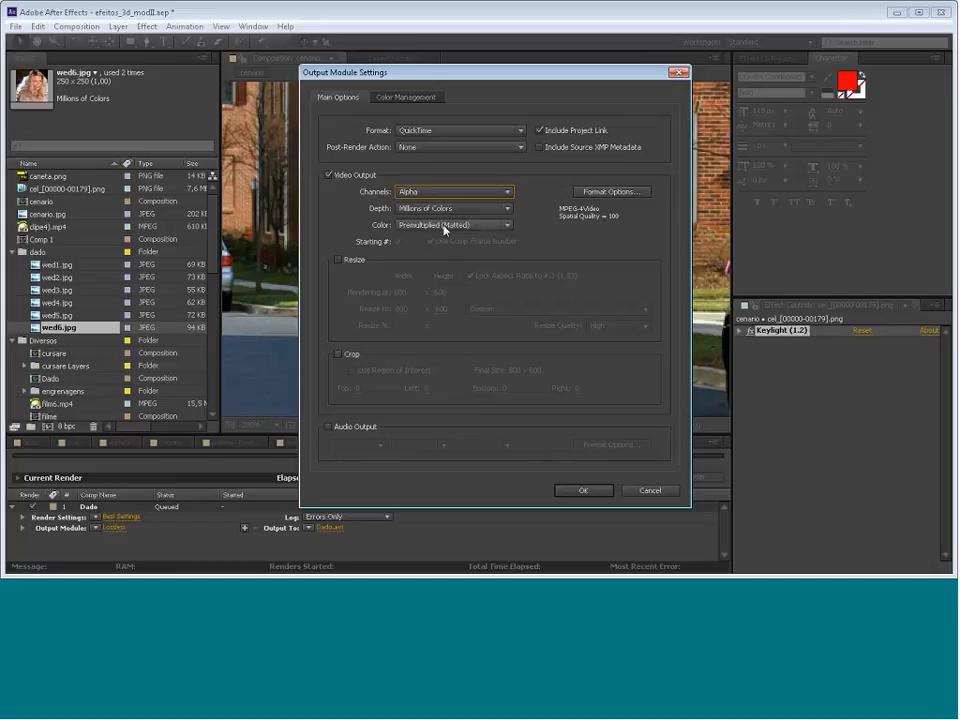
pyautogui.click(498, 191)
pyautogui.click(464, 209)
pyautogui.click(498, 191)
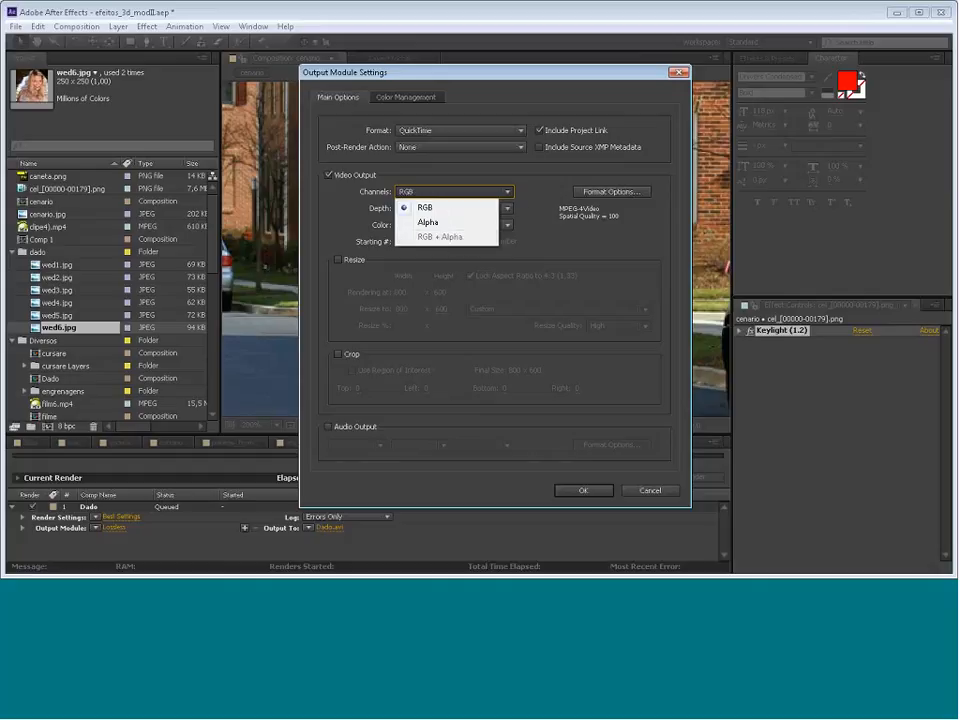
# Change Dado's output format to FLV
pyautogui.click(520, 131)
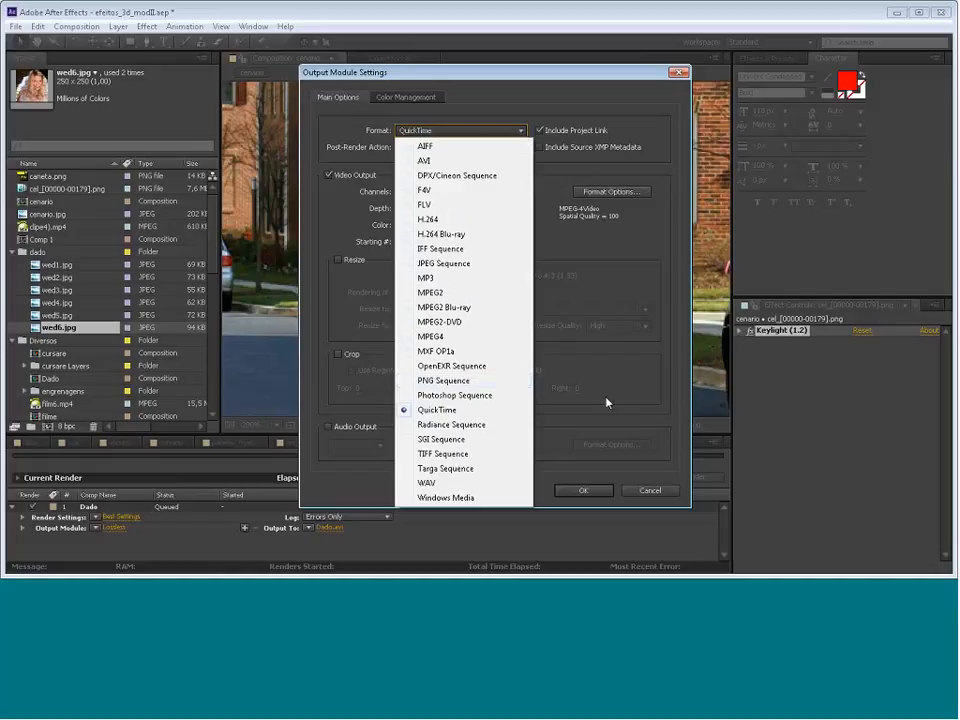
pyautogui.click(655, 415)
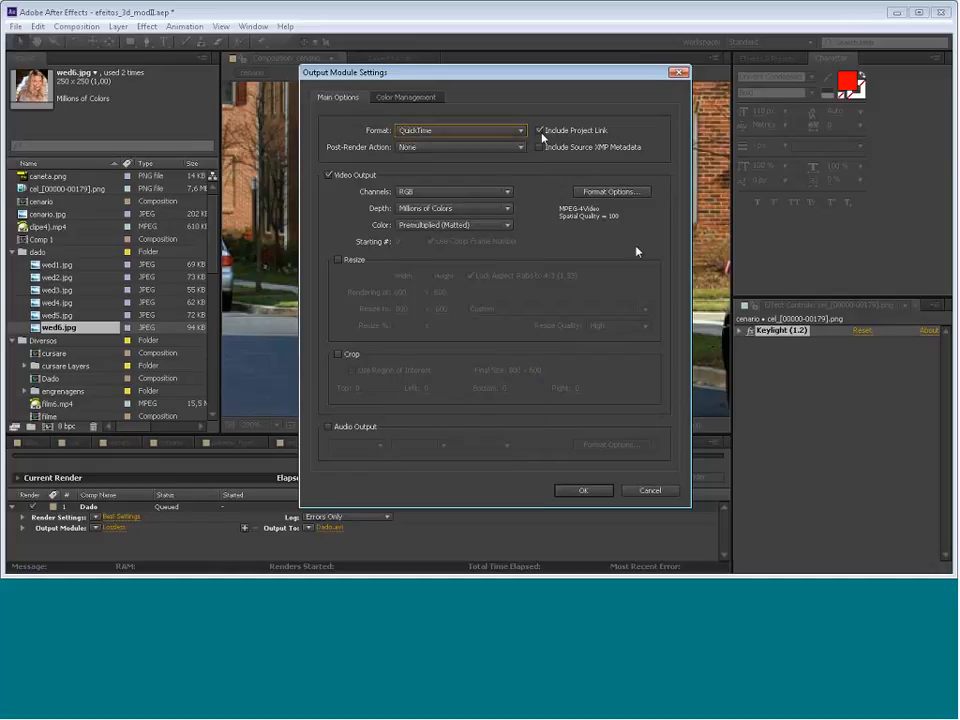
pyautogui.click(524, 132)
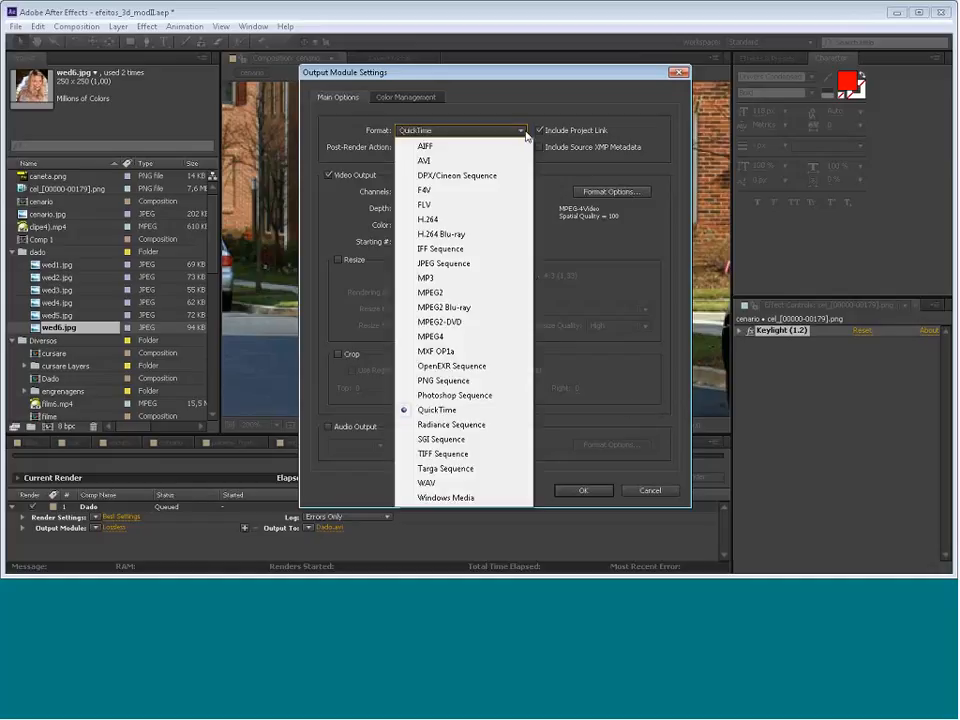
pyautogui.click(458, 204)
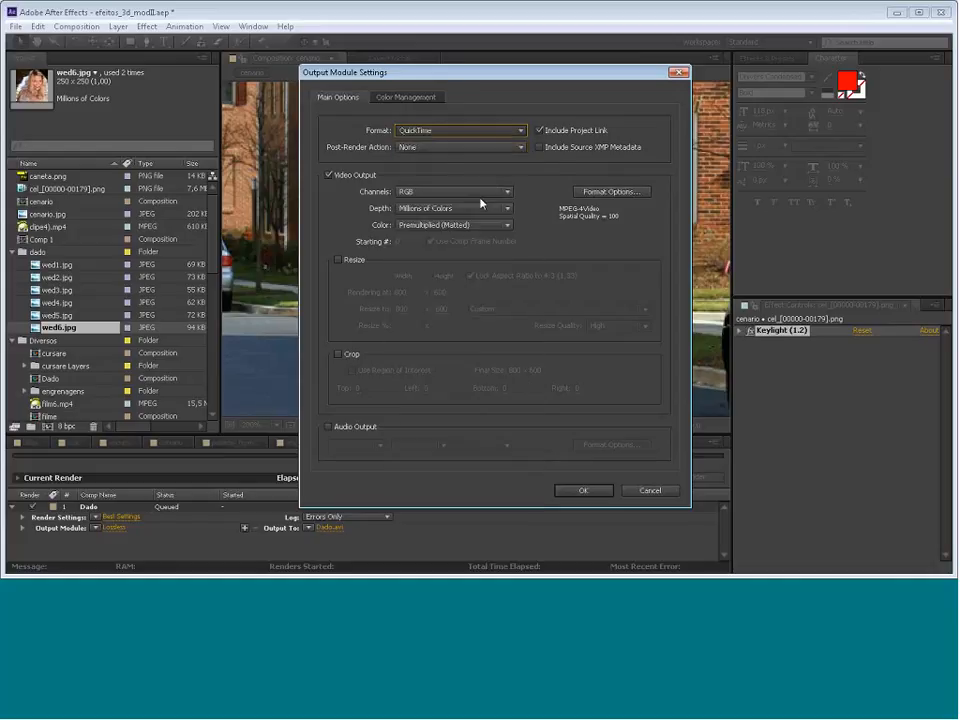
# Examine the Channels and Depth options available for Dado's FLV output
pyautogui.click(507, 192)
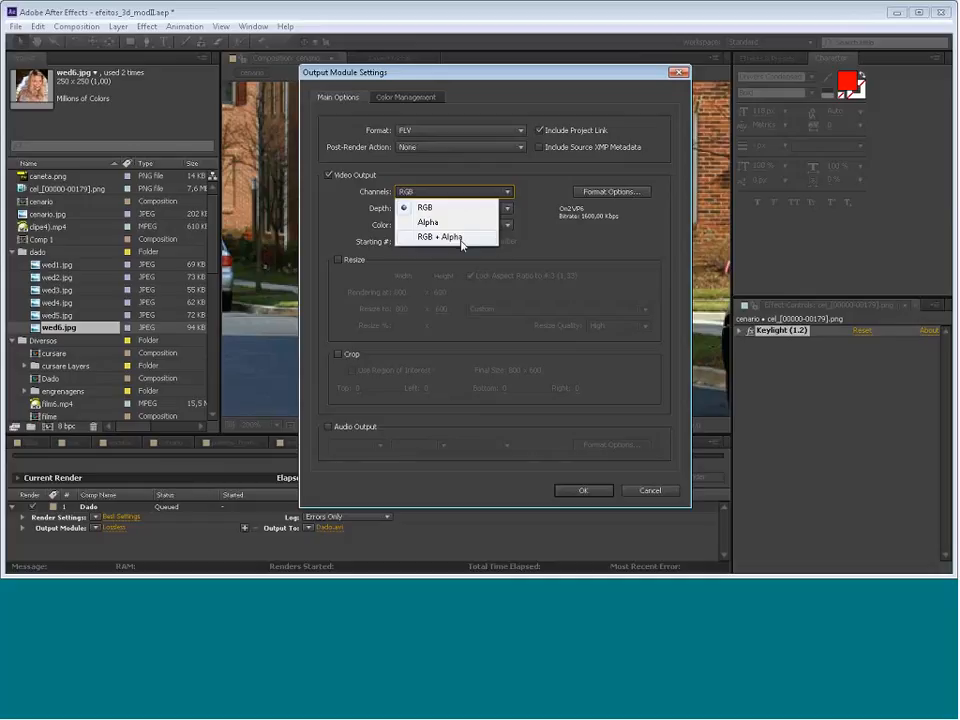
pyautogui.click(542, 250)
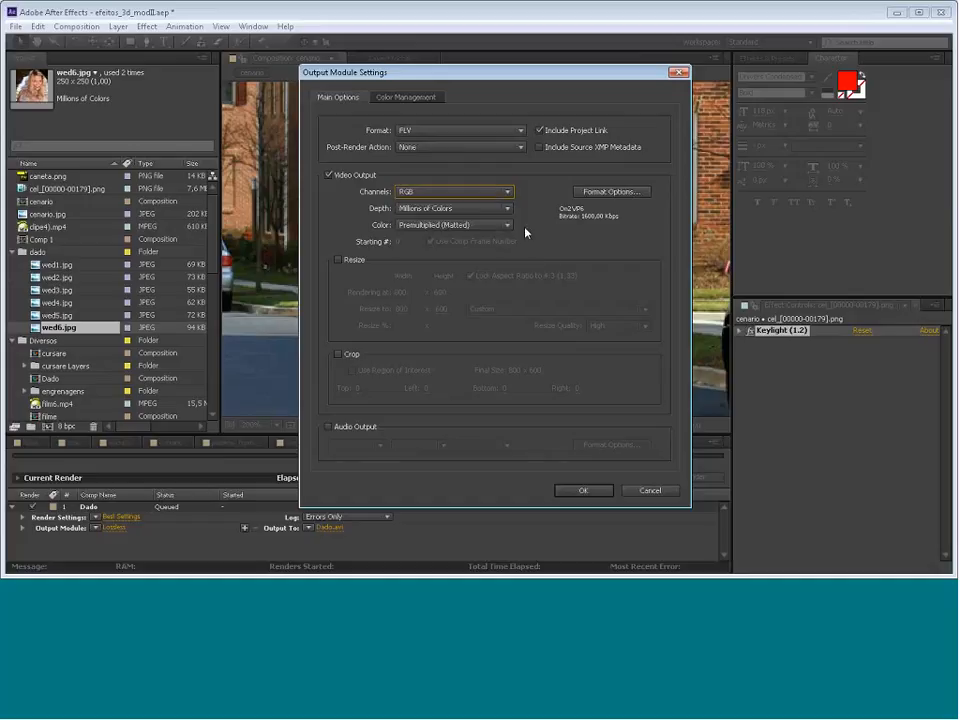
pyautogui.click(508, 209)
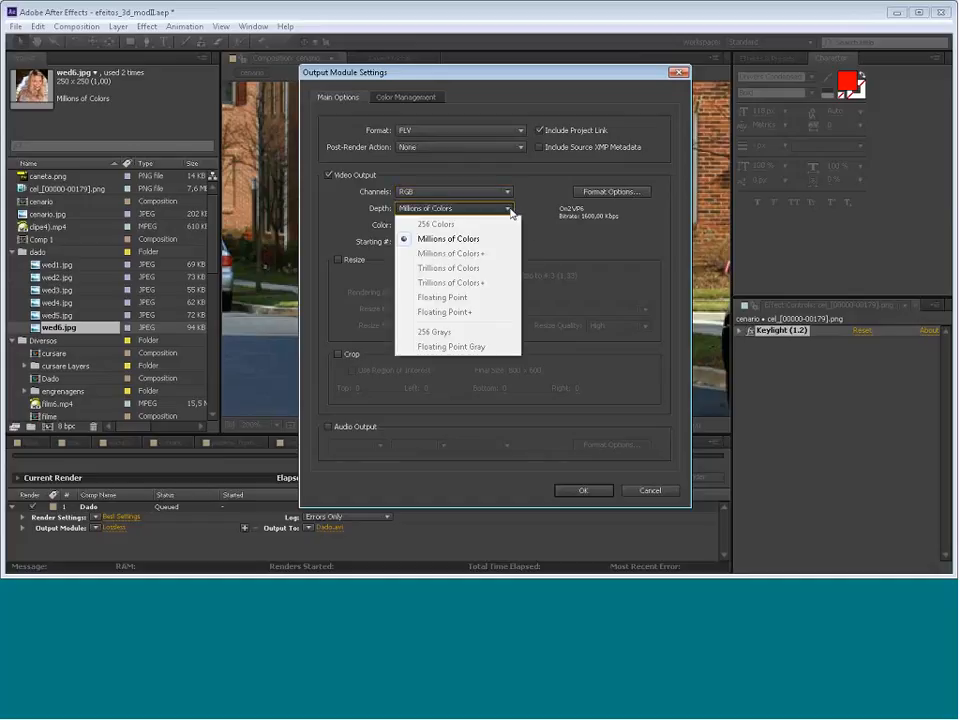
pyautogui.click(558, 265)
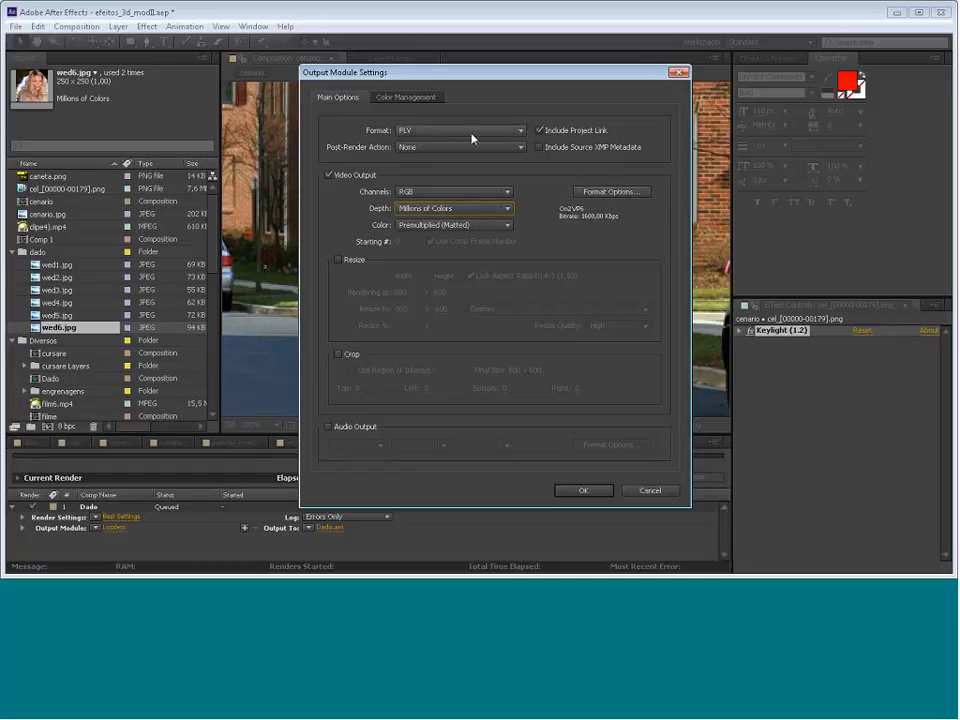
# Set the FLV output's color to Straight (Unmatted) and enable Resize for the video output
pyautogui.click(506, 224)
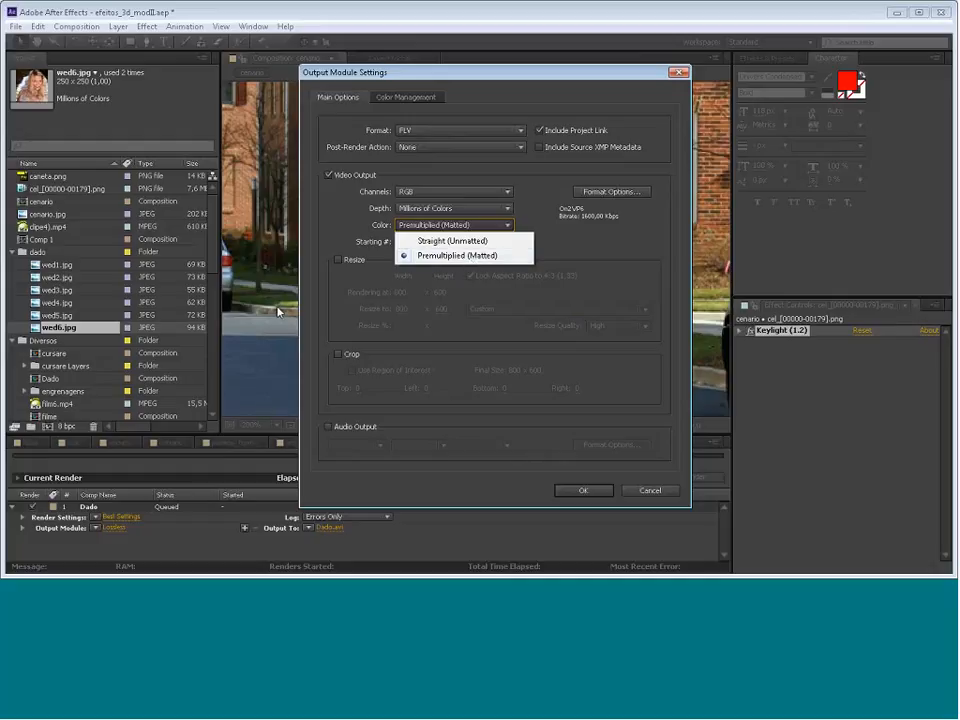
pyautogui.click(440, 242)
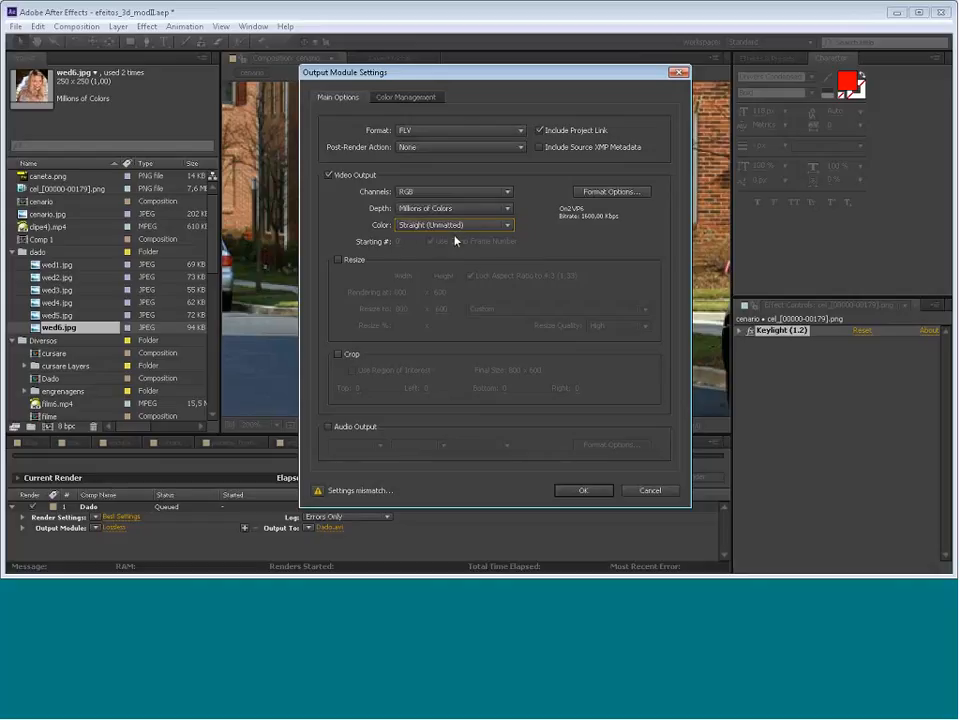
pyautogui.click(338, 259)
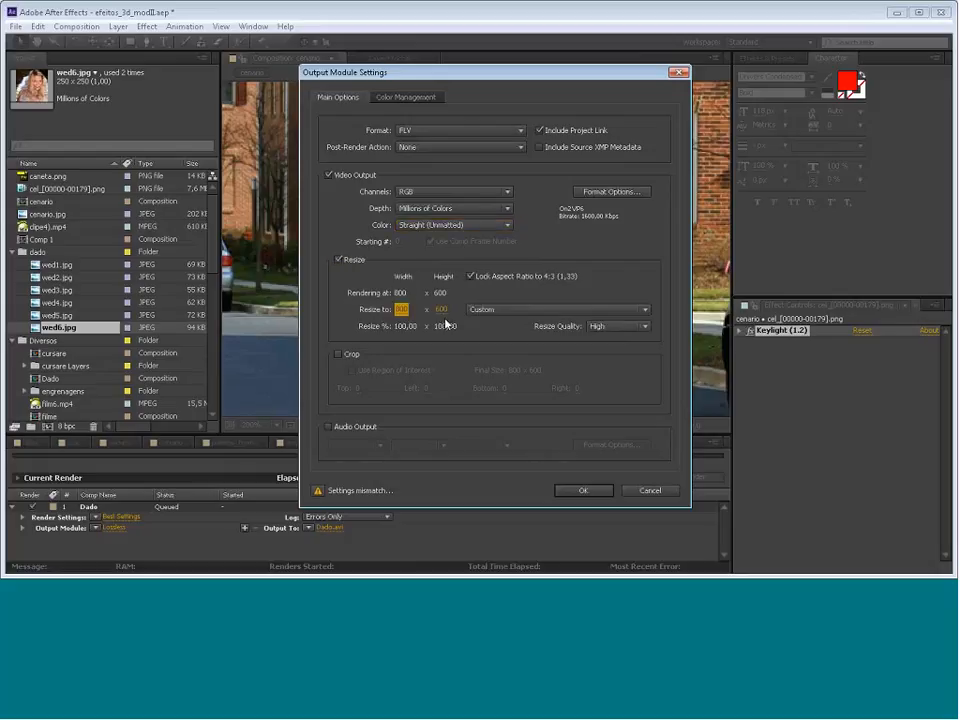
# Enable Crop with Use Region of Interest for Dado's FLV output and apply the output module settings
pyautogui.click(338, 355)
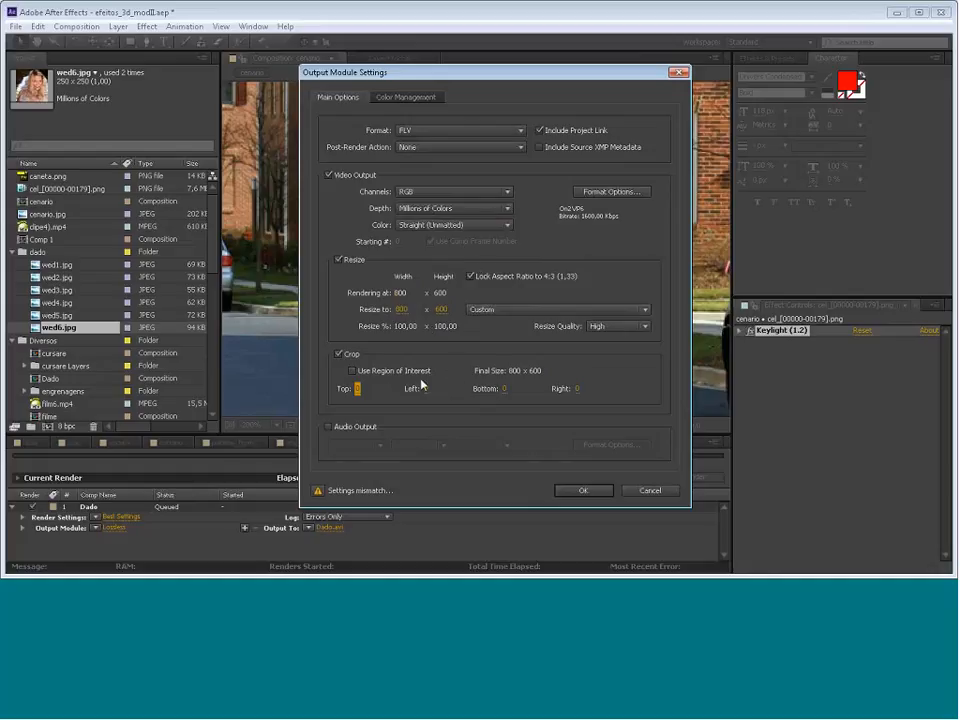
pyautogui.click(352, 371)
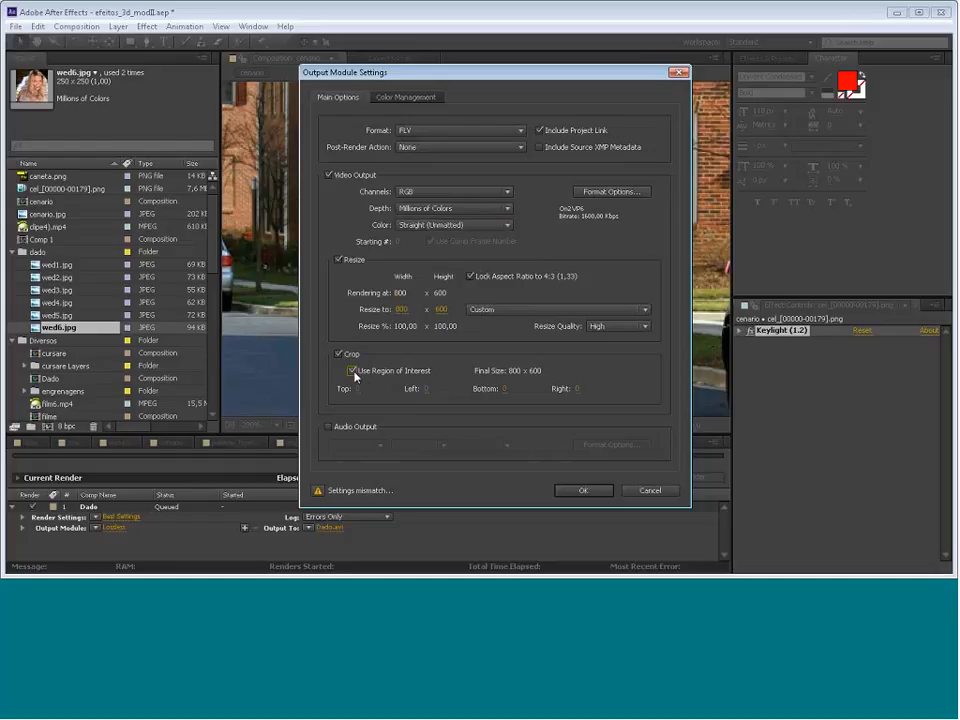
pyautogui.click(584, 490)
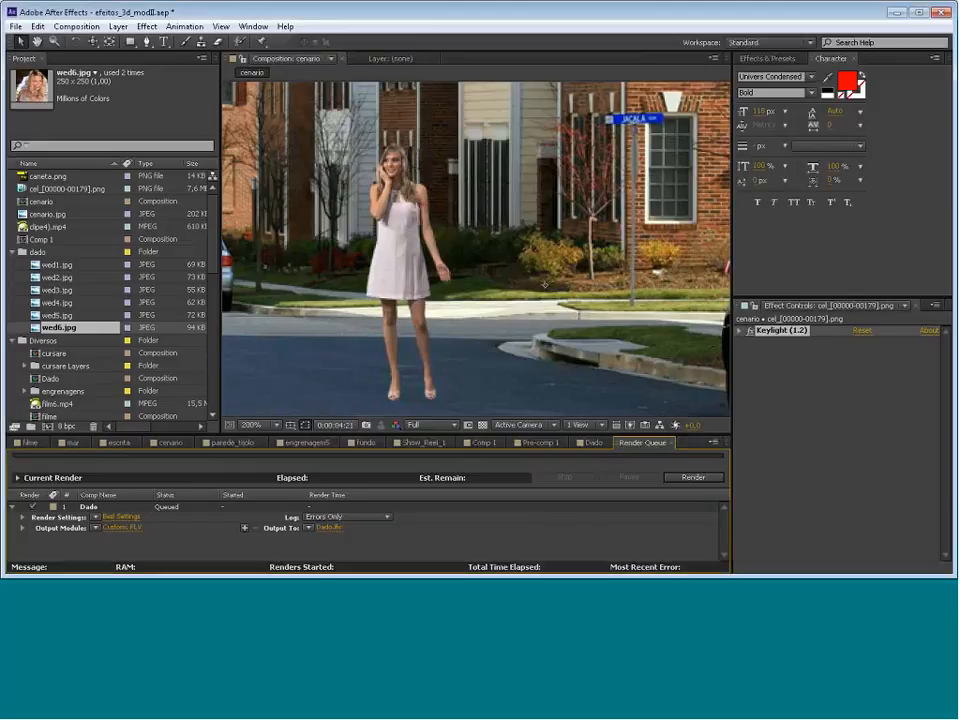
# Draw a region of interest around the sun, clouds and shoreline in the mar composition, and toggle it off and on
pyautogui.click(125, 444)
pyautogui.click(72, 443)
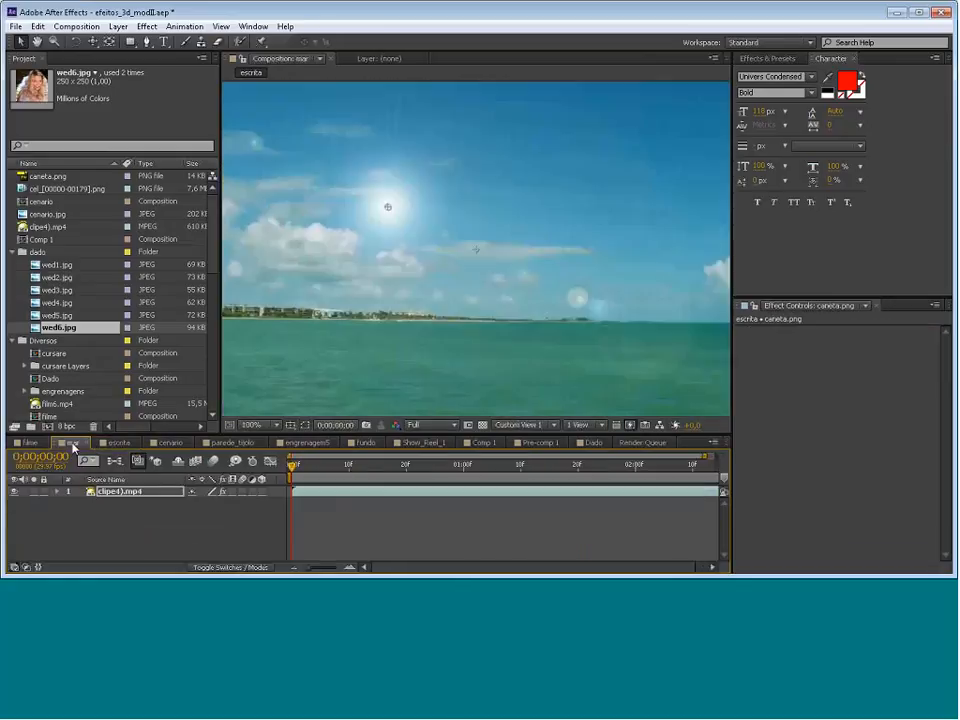
pyautogui.click(469, 427)
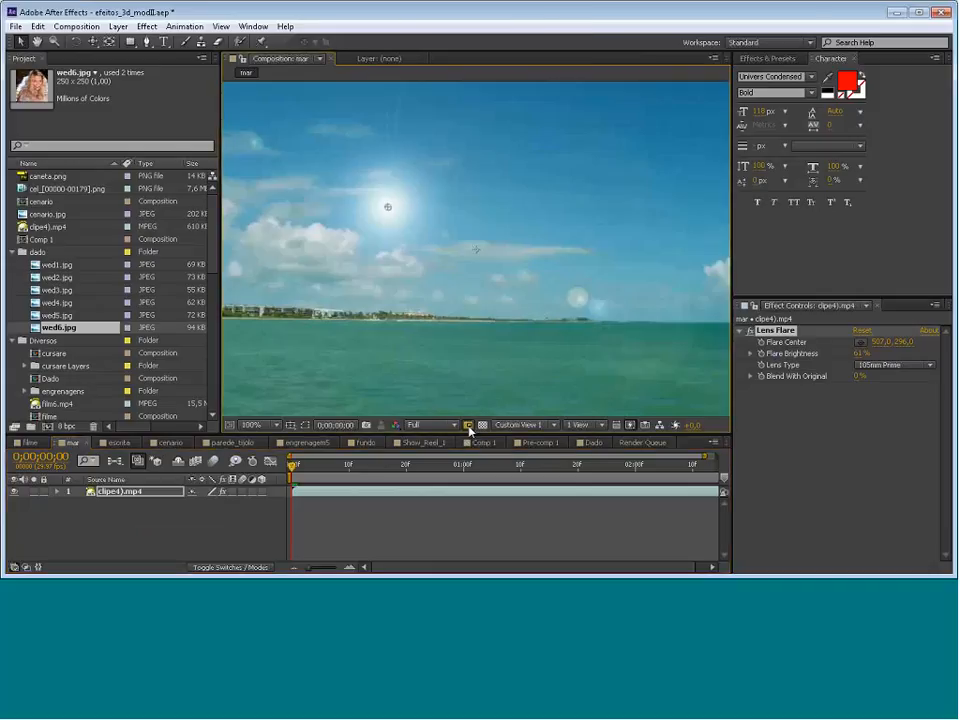
pyautogui.moveTo(287, 122)
pyautogui.mouseDown()
pyautogui.moveTo(302, 190)
pyautogui.moveTo(364, 251)
pyautogui.moveTo(615, 358)
pyautogui.moveTo(585, 357)
pyautogui.moveTo(585, 345)
pyautogui.mouseUp()
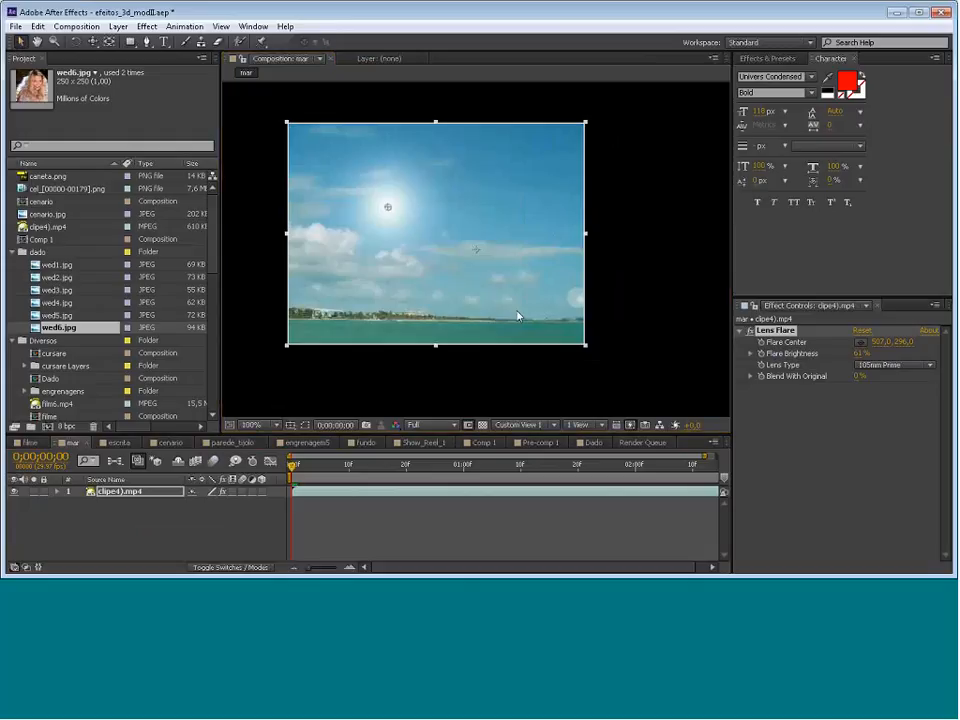
pyautogui.click(467, 426)
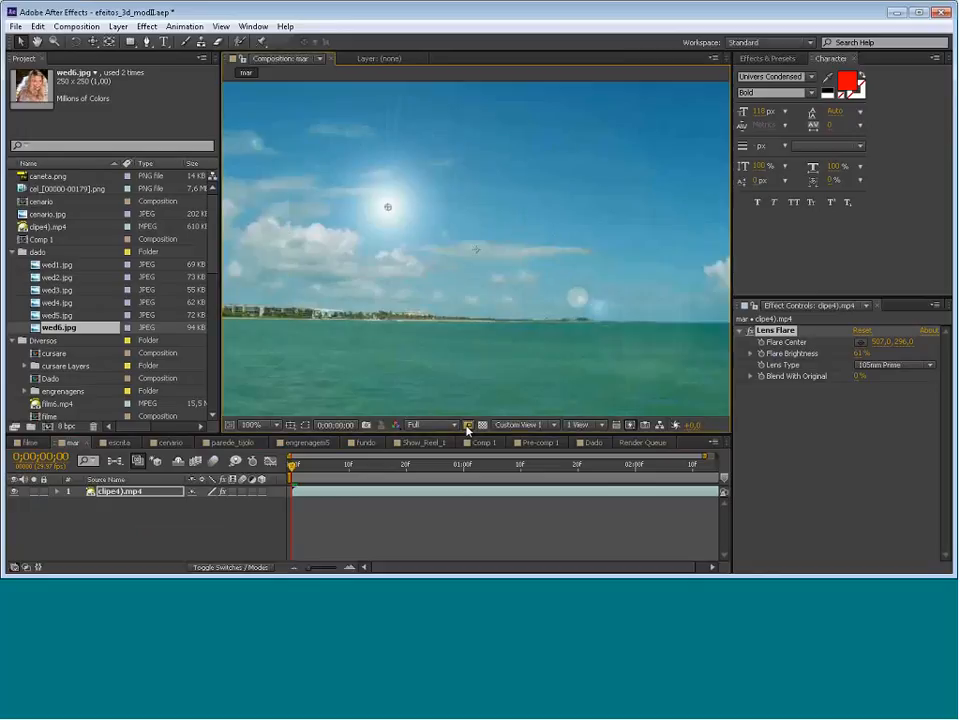
pyautogui.click(467, 426)
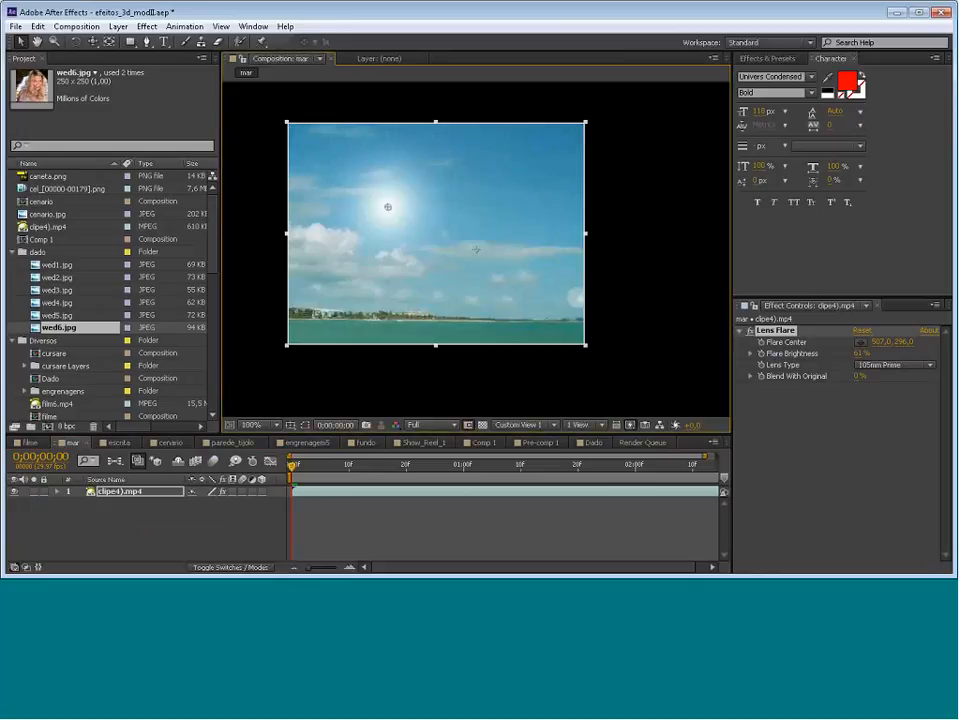
# Try turning off Use Region of Interest and enabling Audio Output in Dado's output module settings, and cancel the changes
pyautogui.click(642, 442)
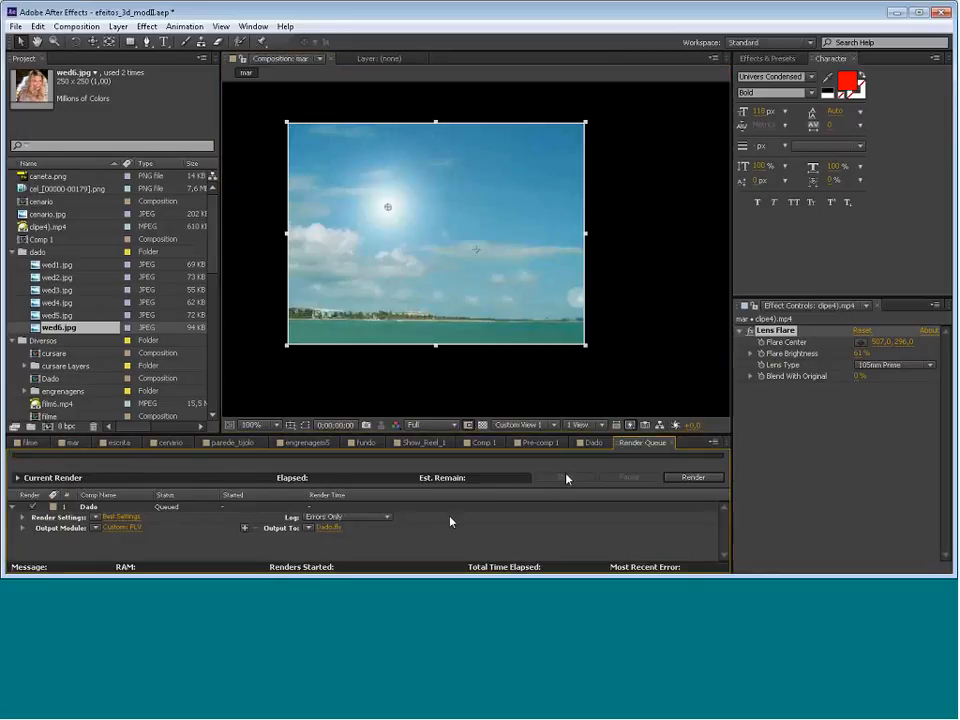
pyautogui.click(132, 527)
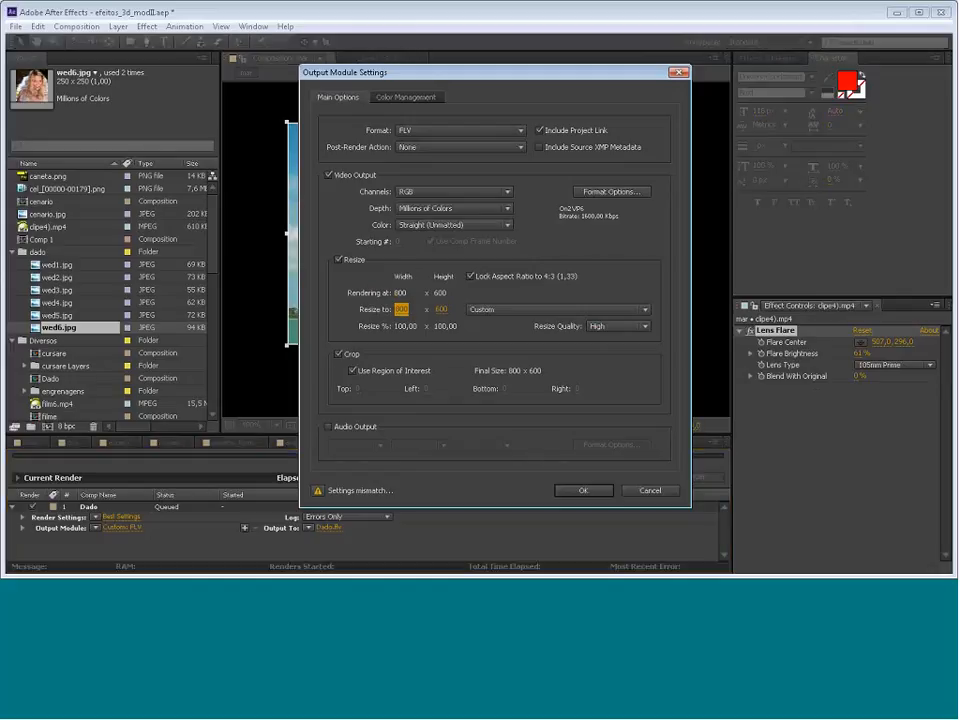
pyautogui.click(353, 372)
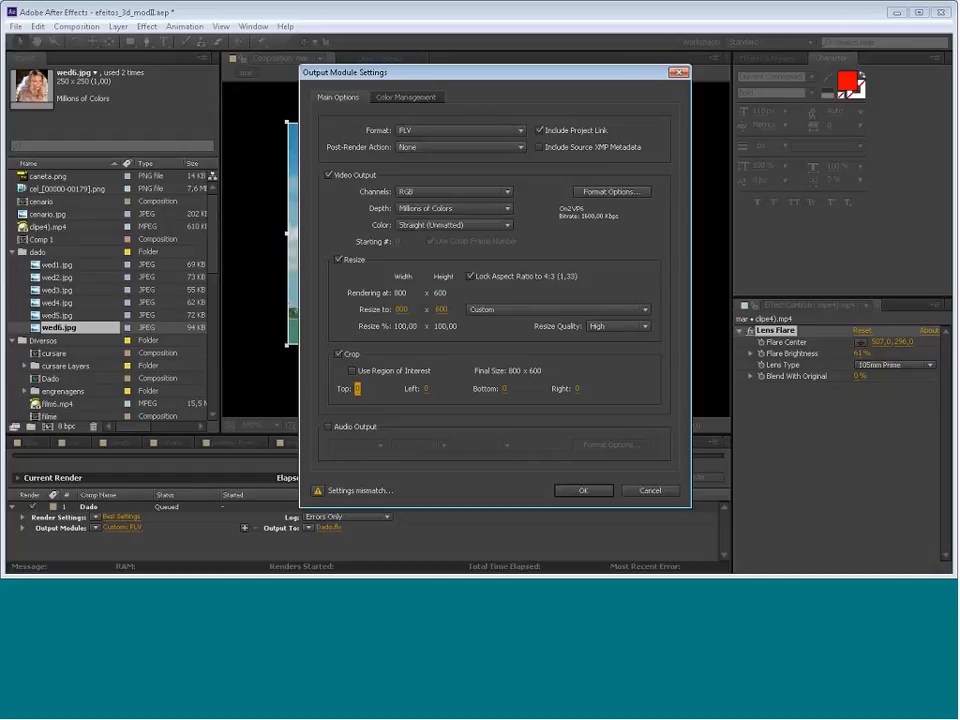
pyautogui.click(352, 371)
pyautogui.click(352, 371)
pyautogui.click(328, 427)
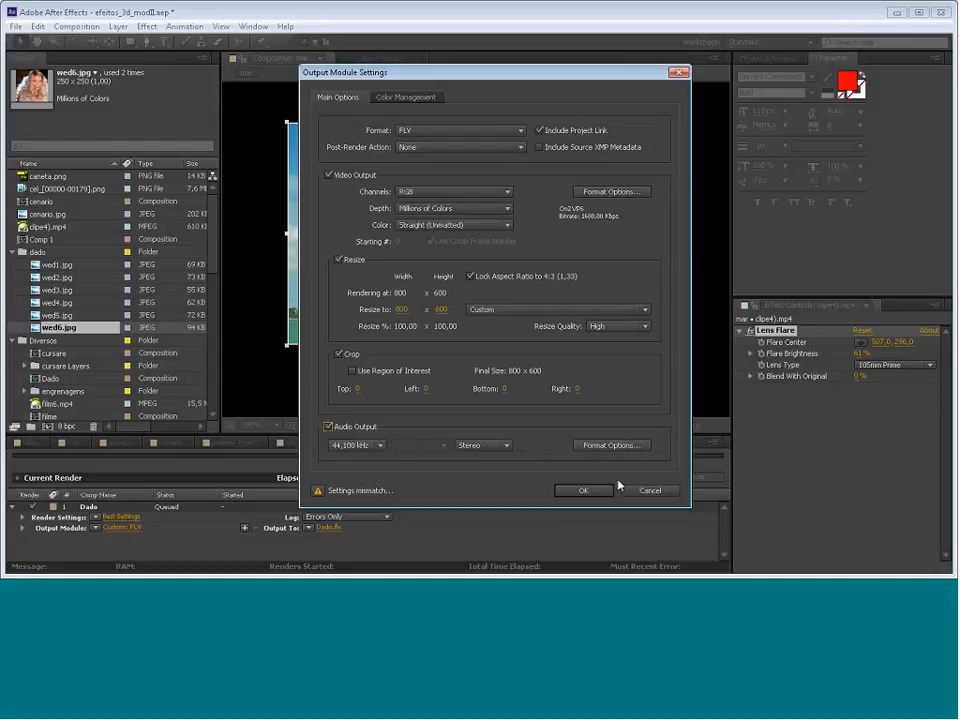
pyautogui.click(662, 492)
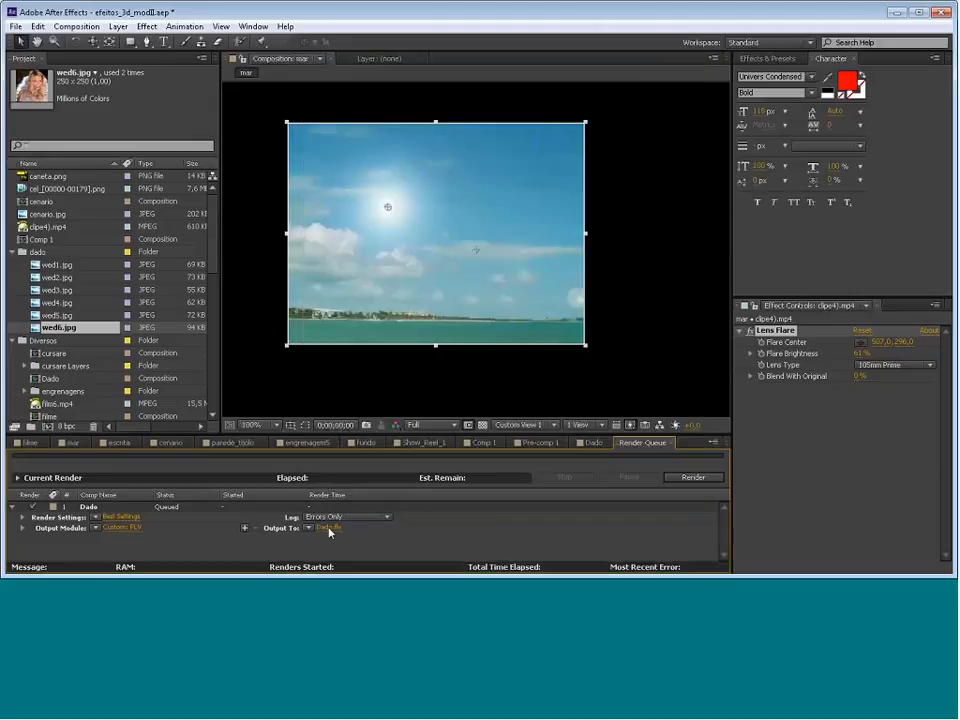
# Examine Dado's output destination, render log options and file naming templates in the render queue without changing them
pyautogui.click(329, 527)
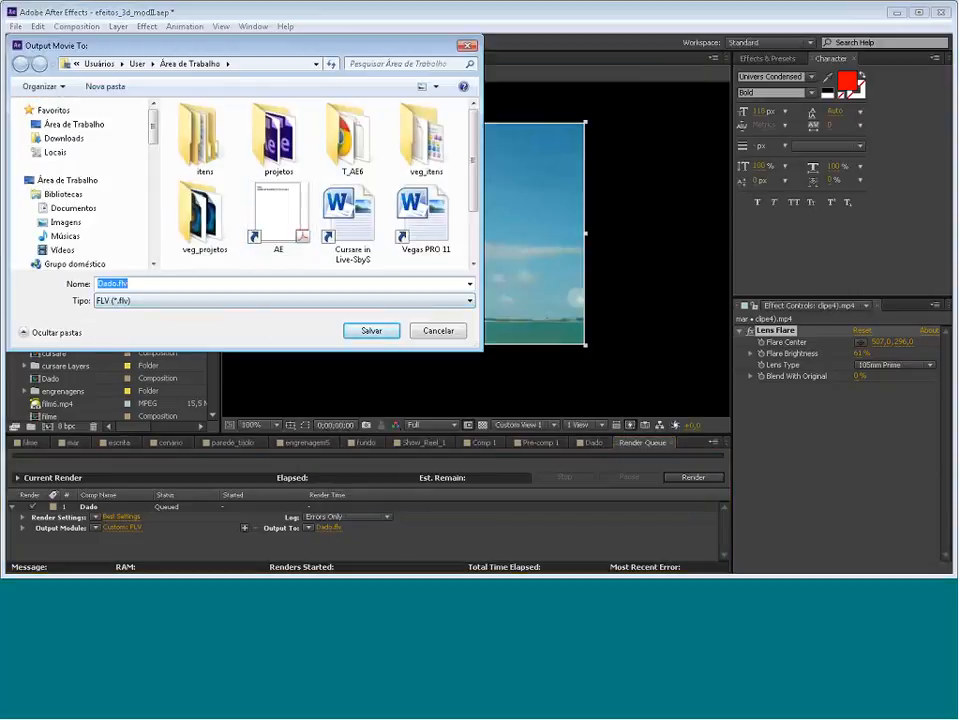
pyautogui.click(448, 335)
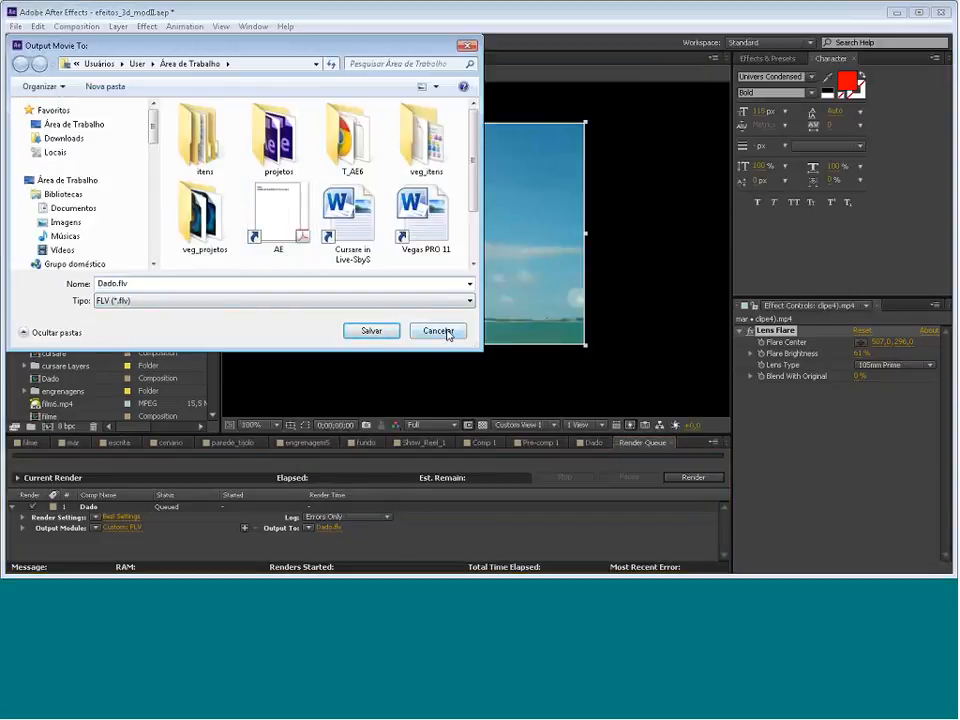
pyautogui.click(330, 519)
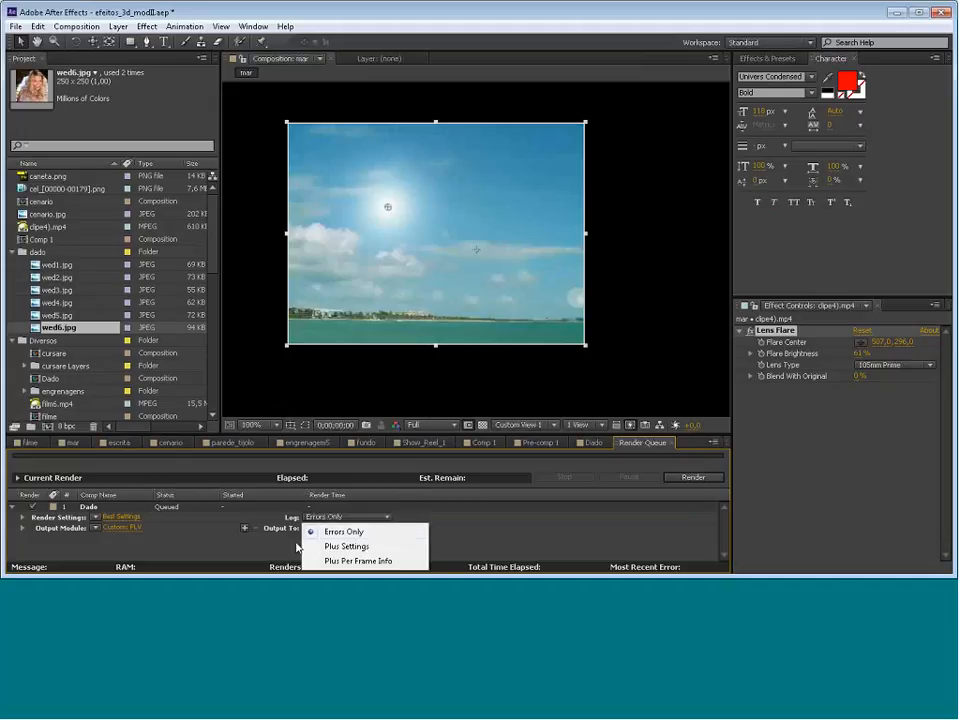
pyautogui.click(297, 545)
pyautogui.click(310, 528)
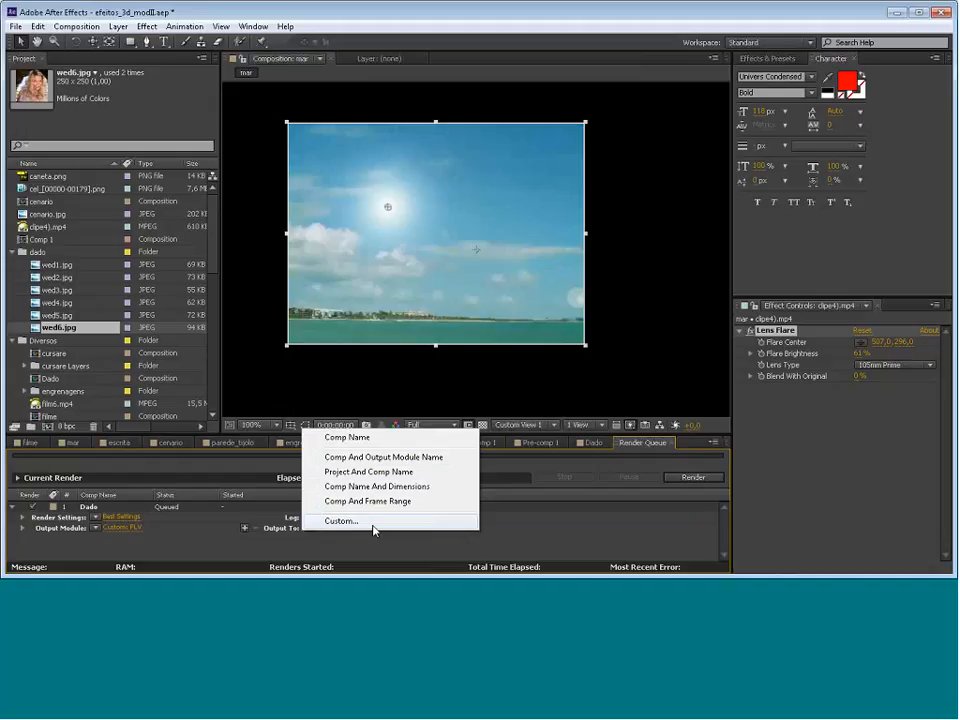
pyautogui.click(564, 543)
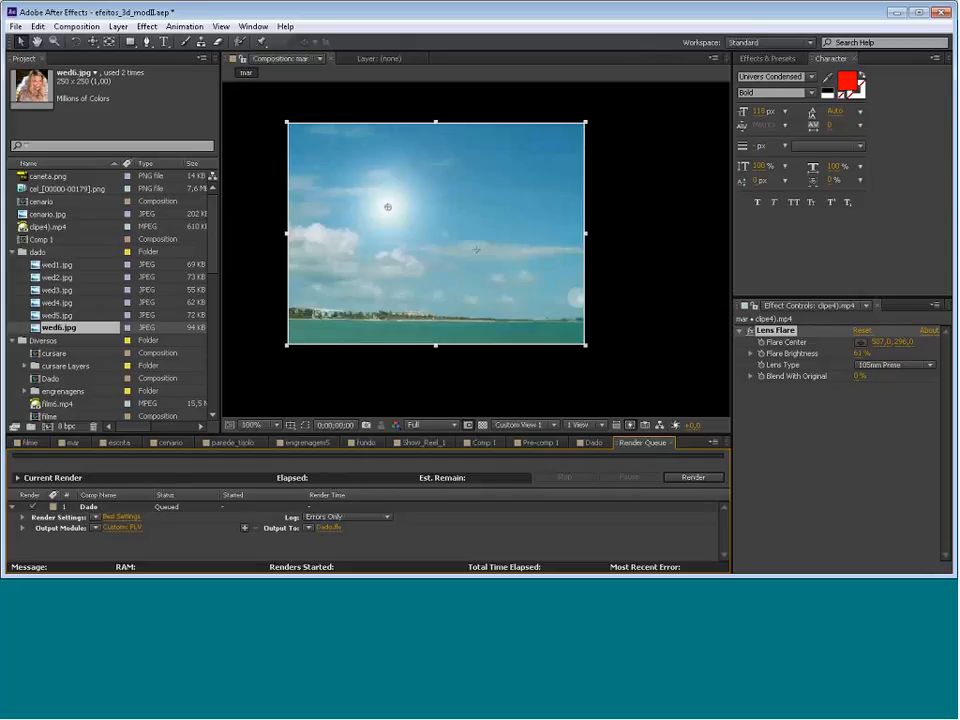
# Open the FLV format options from Dado's output module settings and cancel without changes
pyautogui.click(124, 527)
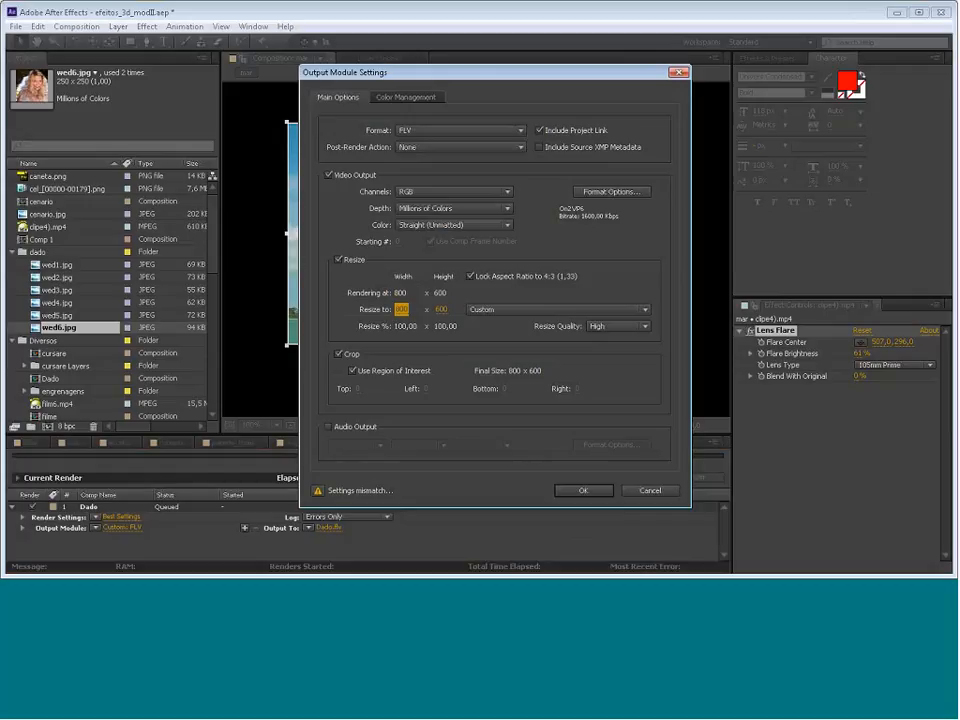
pyautogui.click(612, 191)
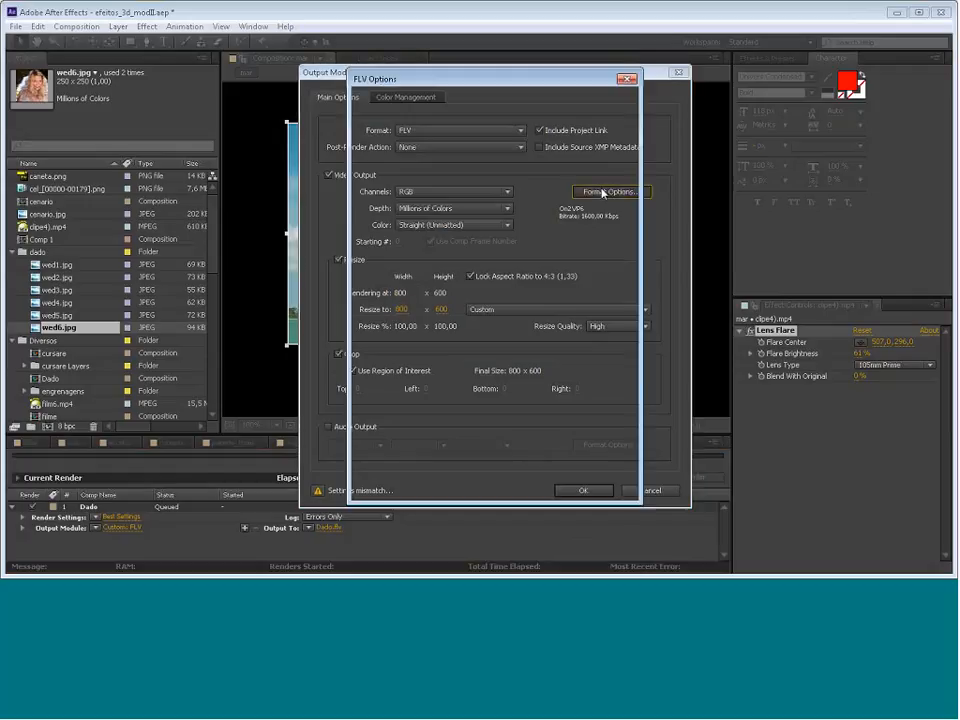
pyautogui.click(600, 484)
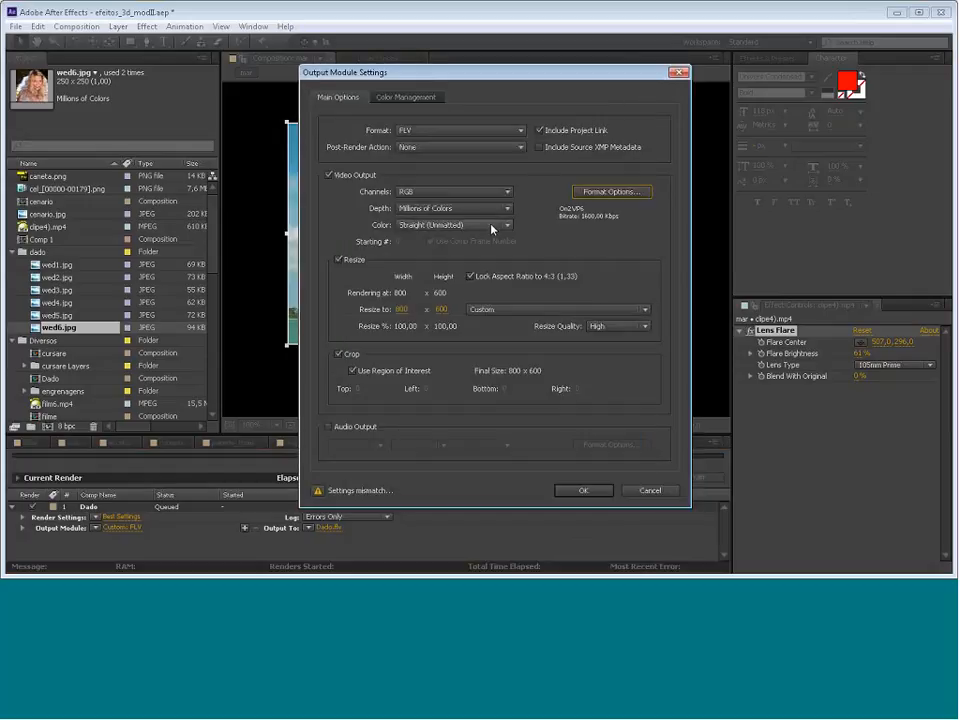
# Try MPEG4 as Dado's output format and examine its video profile and bitrate options
pyautogui.click(493, 131)
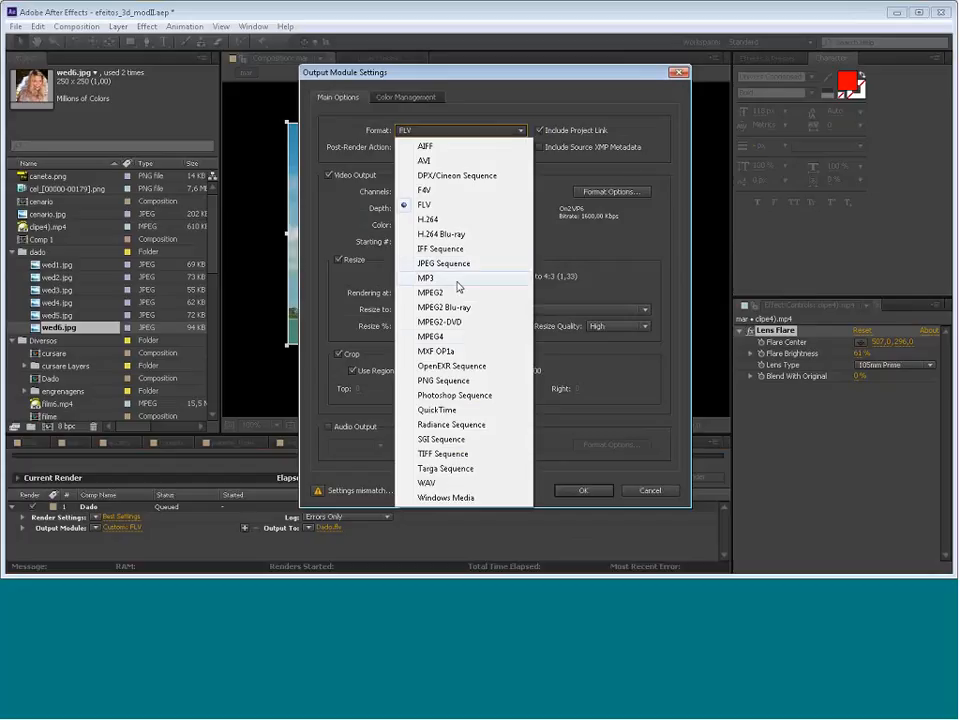
pyautogui.click(478, 337)
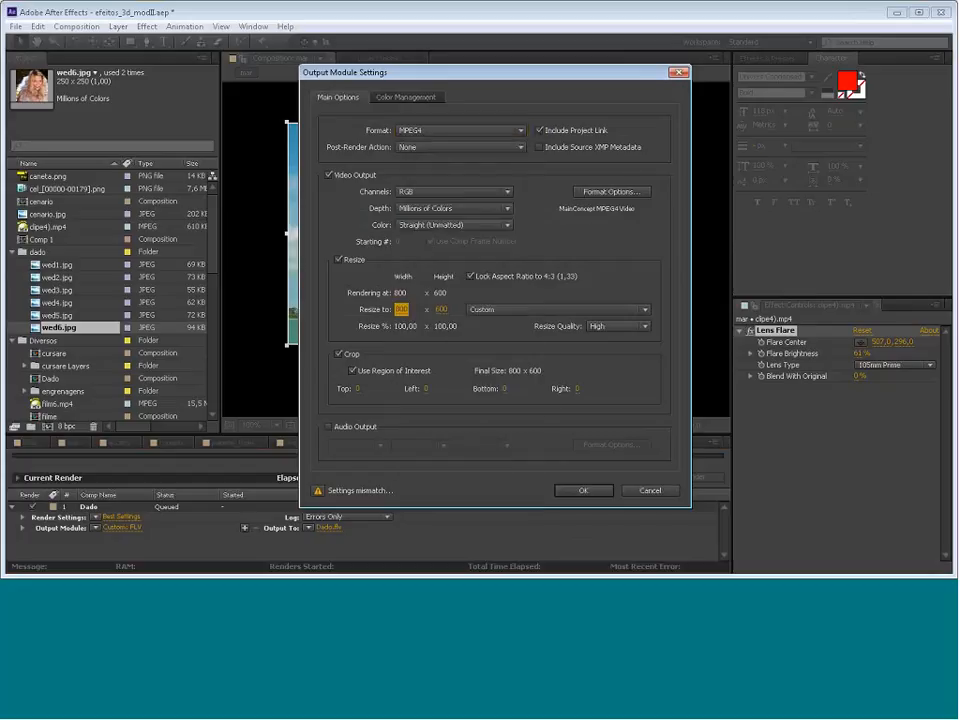
pyautogui.click(611, 195)
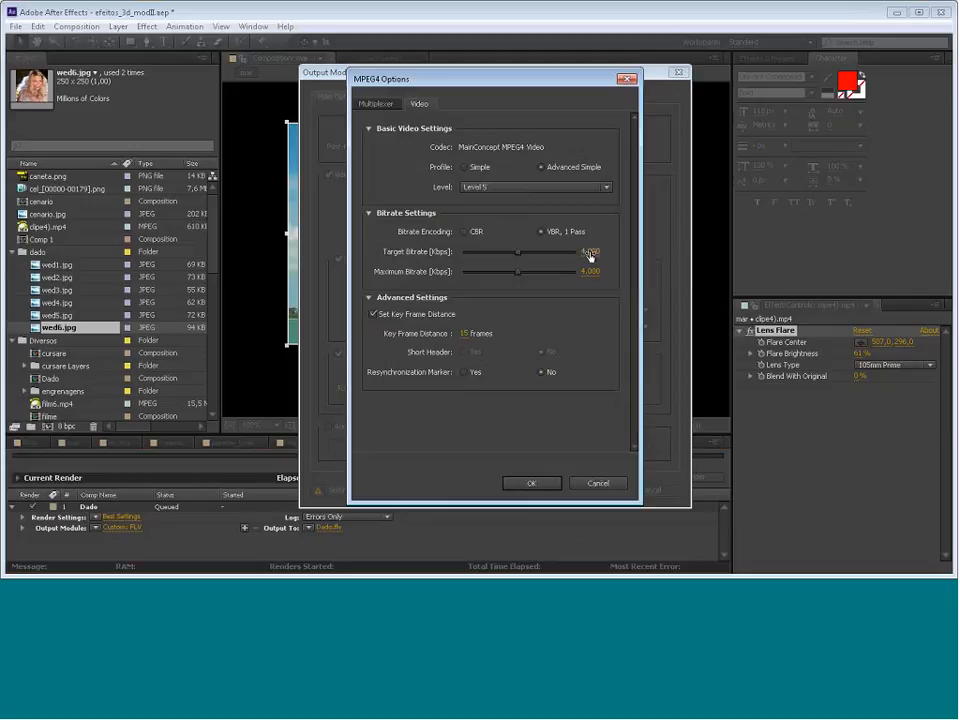
pyautogui.click(600, 484)
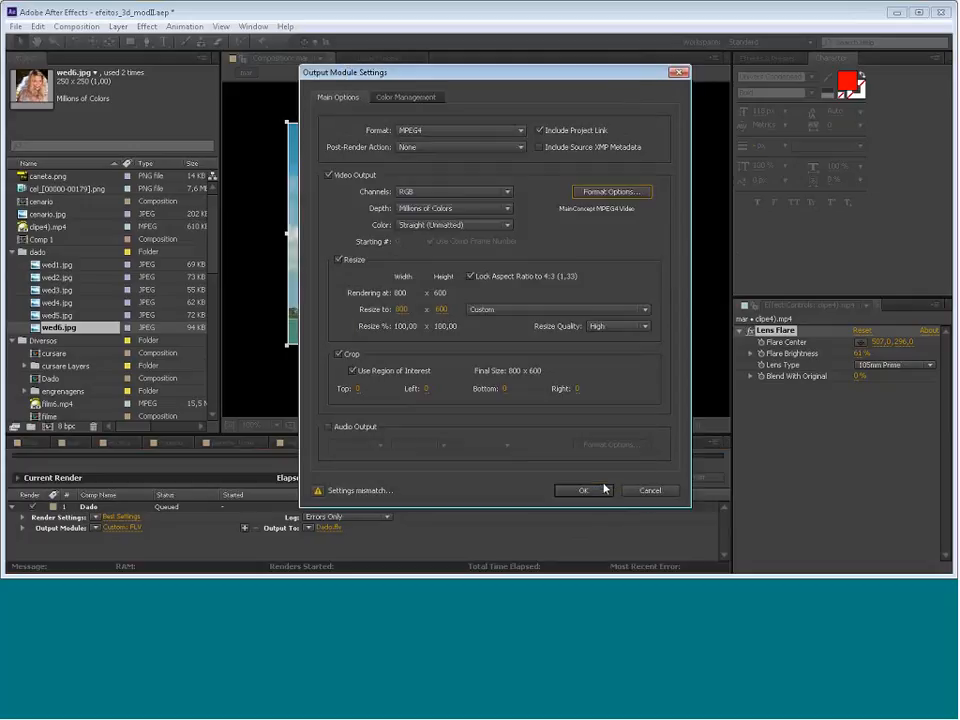
# Examine the full list of output formats and cancel the output module settings
pyautogui.click(521, 131)
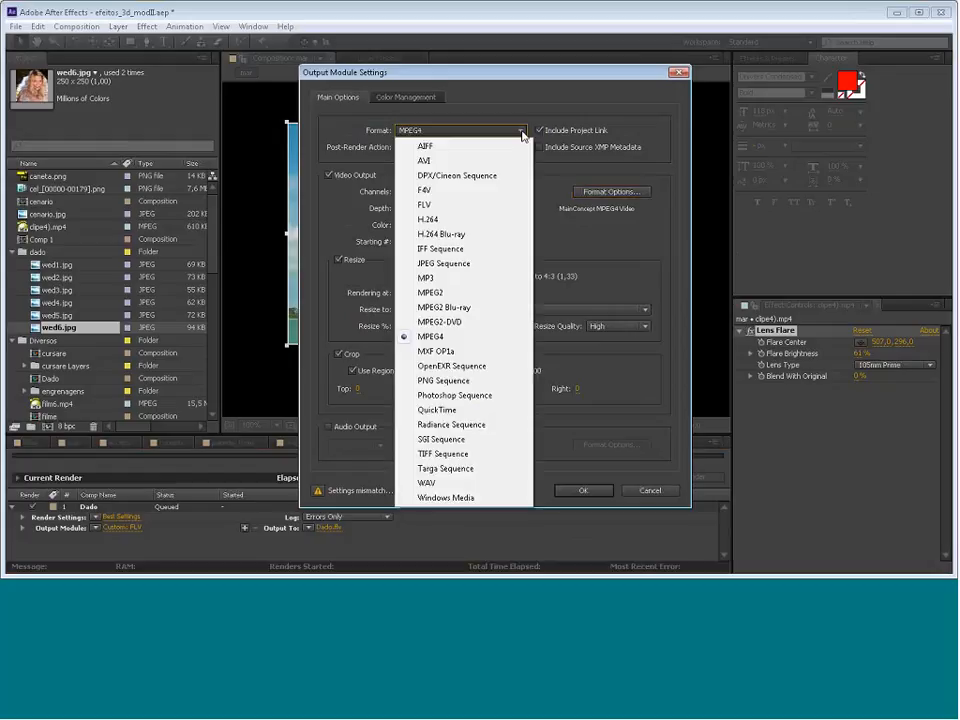
pyautogui.click(522, 133)
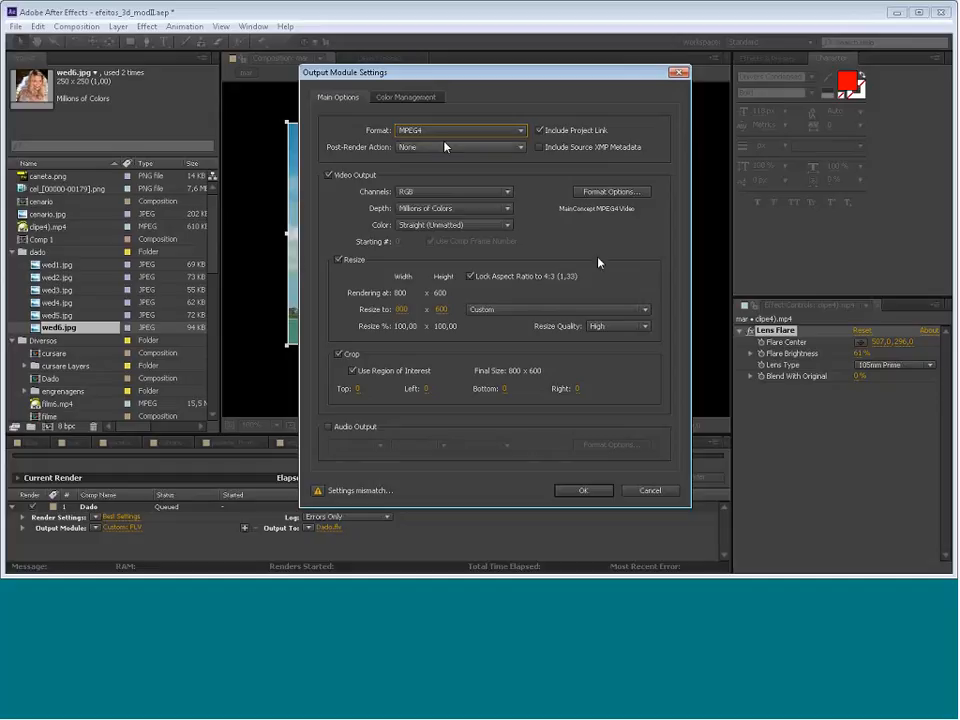
pyautogui.click(522, 131)
pyautogui.click(524, 133)
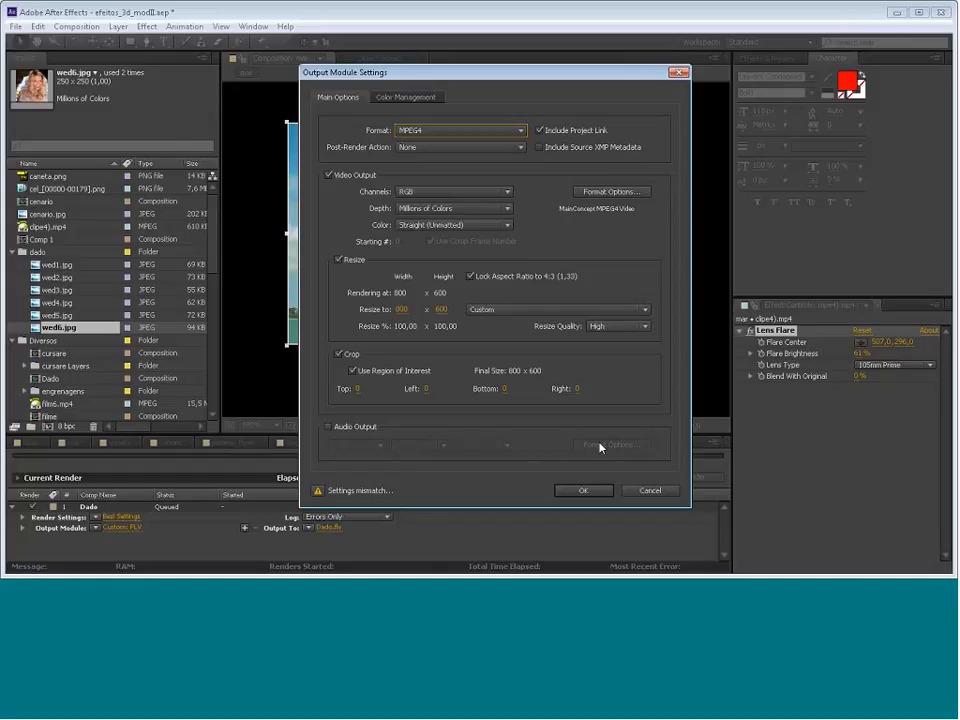
pyautogui.click(664, 493)
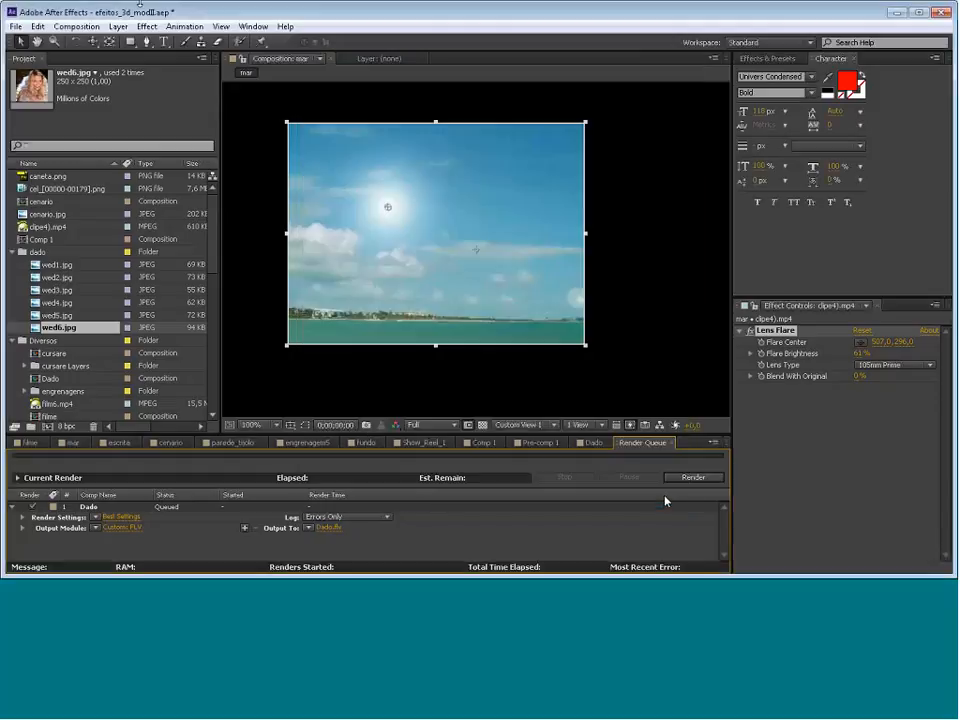